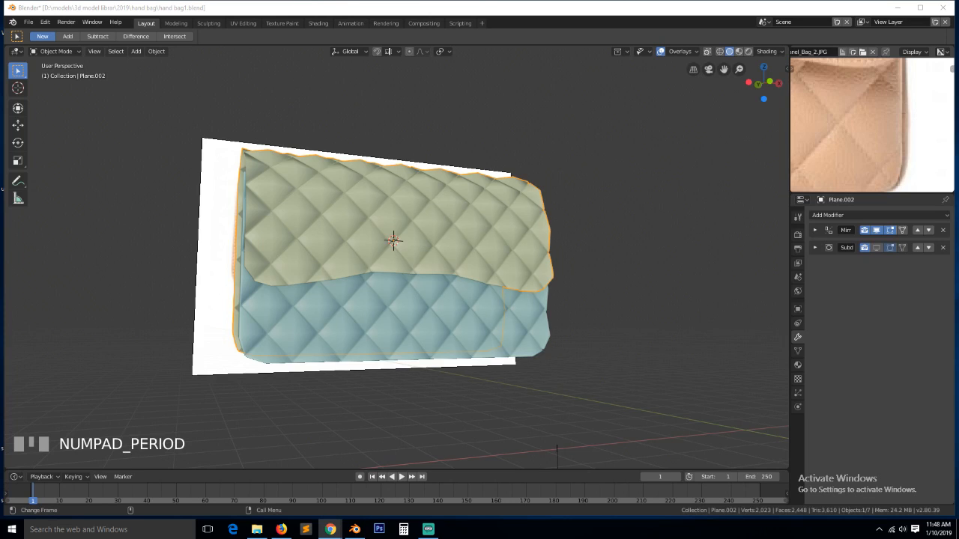
# - Zoom the reference image out until the full handbag, clasp and chain strap fit in view
pyautogui.click(428, 529)
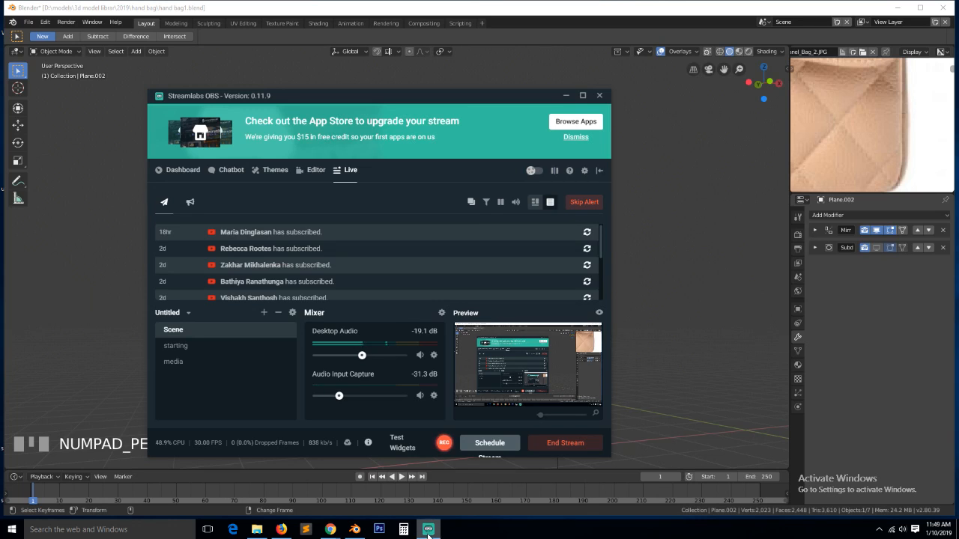
pyautogui.click(679, 272)
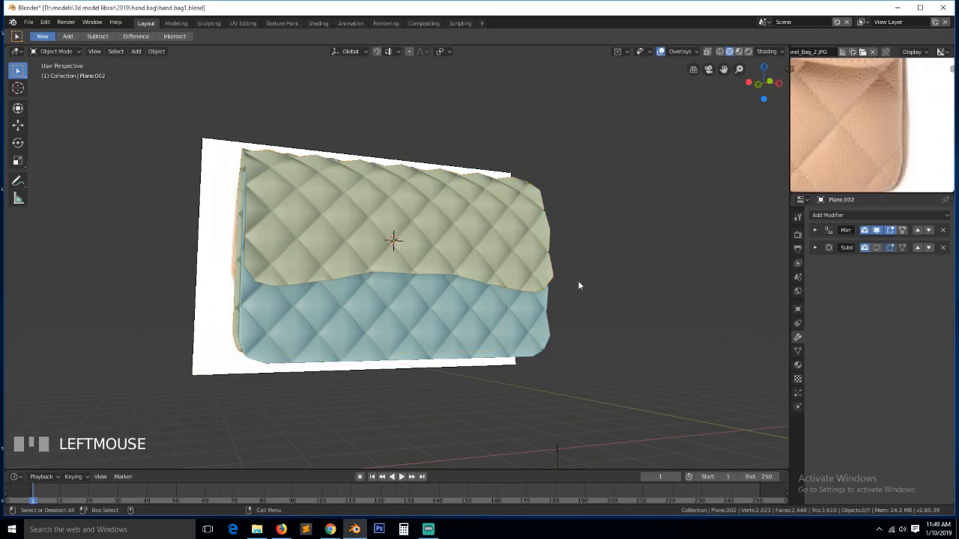
pyautogui.scroll(3, 579, 285)
pyautogui.scroll(-3, 579, 287)
pyautogui.scroll(4, 579, 290)
pyautogui.scroll(-3, 579, 292)
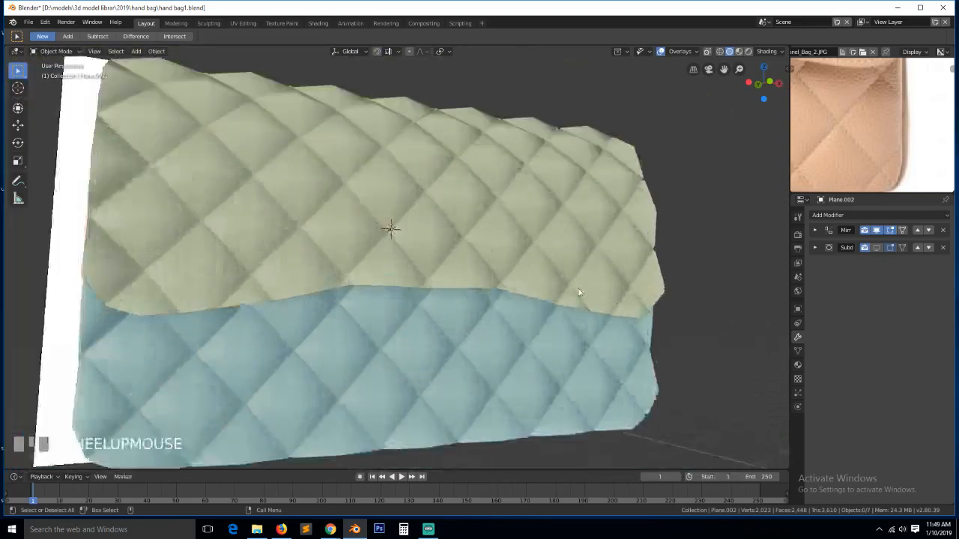
pyautogui.scroll(2, 578, 293)
pyautogui.scroll(-5, 581, 299)
pyautogui.scroll(4, 581, 302)
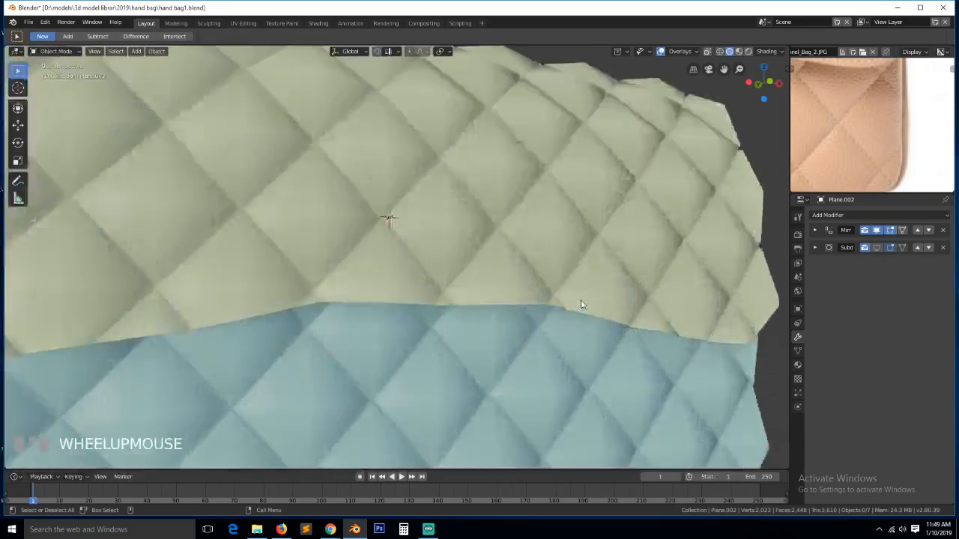
pyautogui.scroll(-6, 580, 302)
pyautogui.scroll(2, 581, 302)
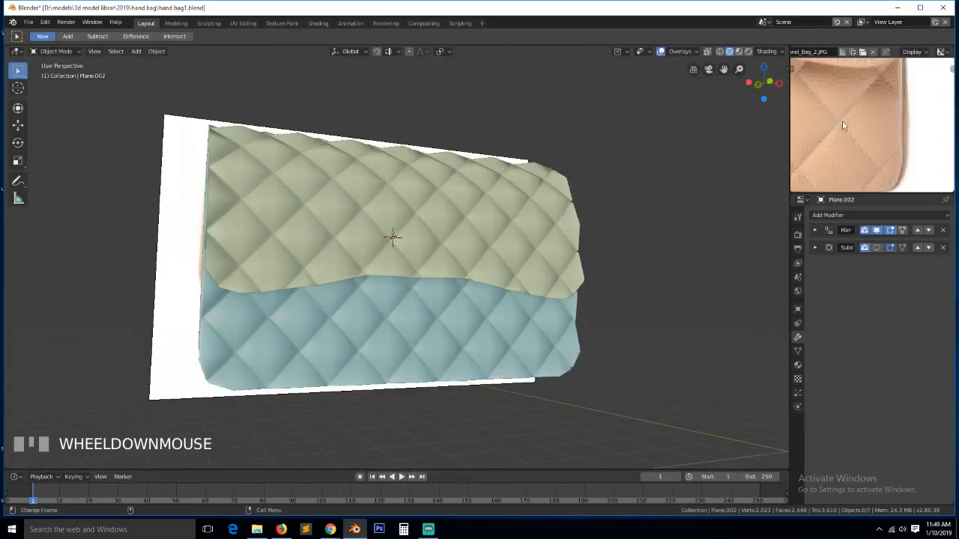
pyautogui.scroll(-4, 842, 126)
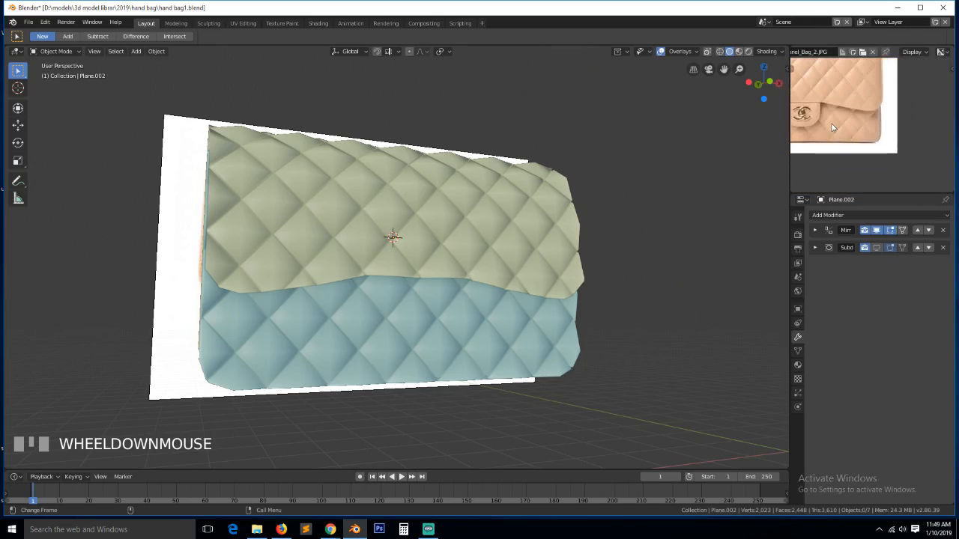
pyautogui.scroll(-3, 832, 128)
pyautogui.hotkey('alt', 'Tab')
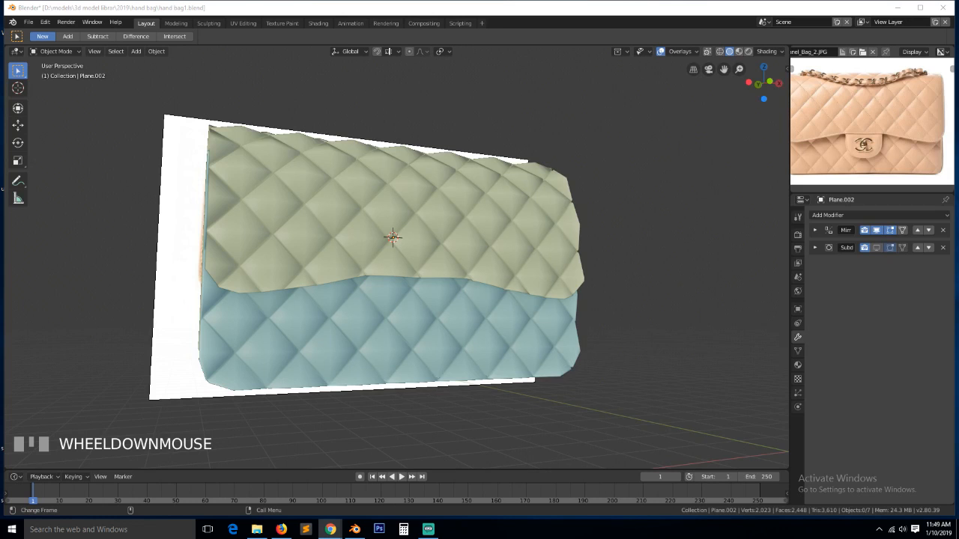
# - Set Desktop Audio to -48.0 dB and Audio Input Capture to 0.0 dB, then return to Blender
pyautogui.click(428, 529)
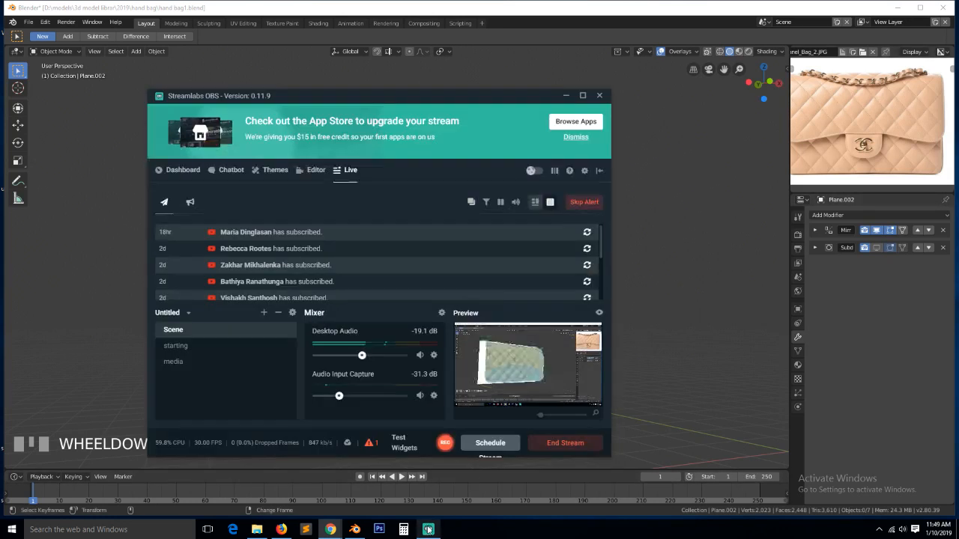
pyautogui.moveTo(322, 357); pyautogui.dragTo(317, 357)
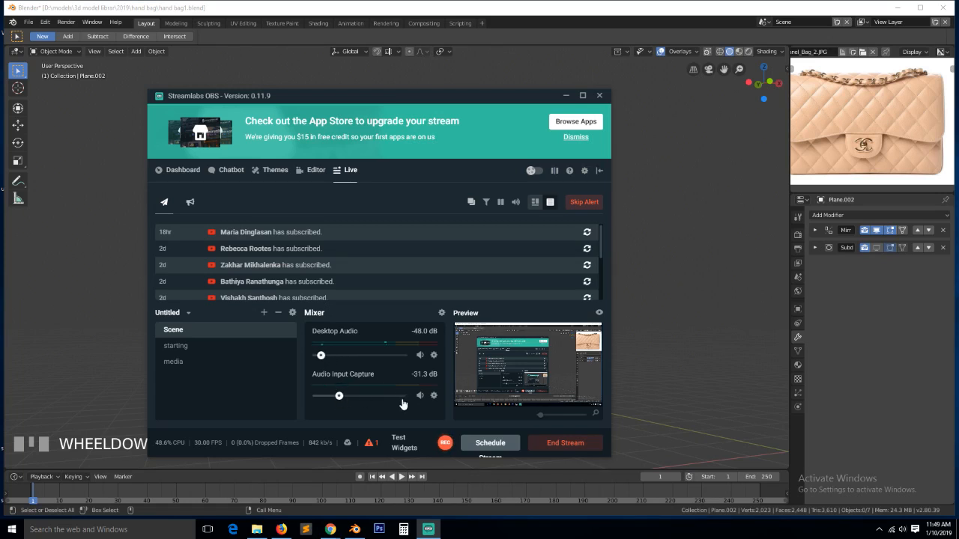
pyautogui.moveTo(398, 402); pyautogui.dragTo(408, 397)
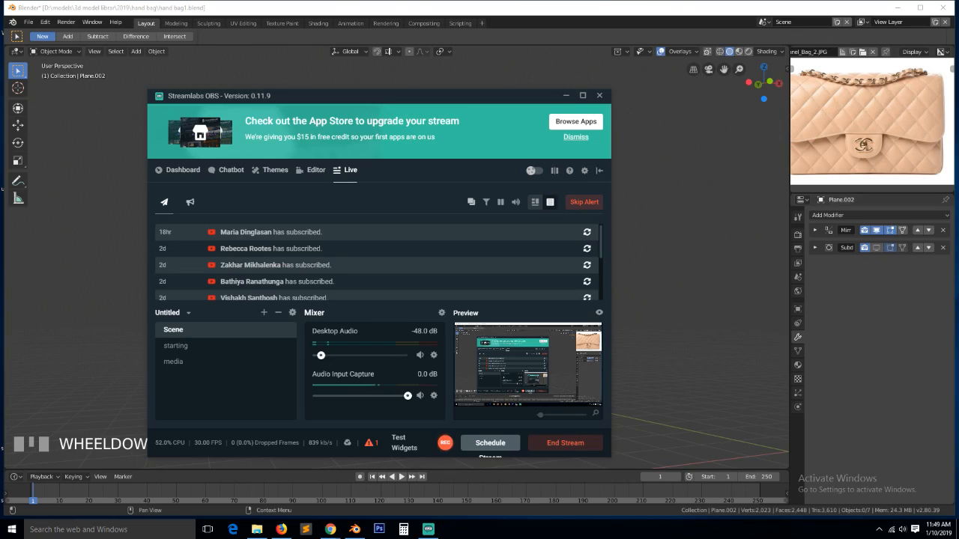
pyautogui.click(762, 425)
pyautogui.click(904, 528)
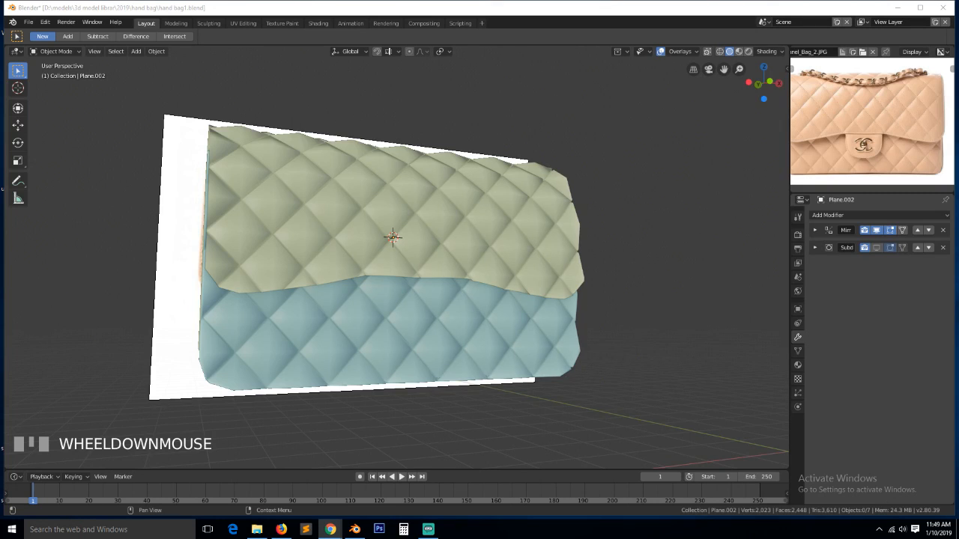
# - Put the Plane.001 bag panel into Edit Mode, viewed from its side ridge
pyautogui.click(681, 332)
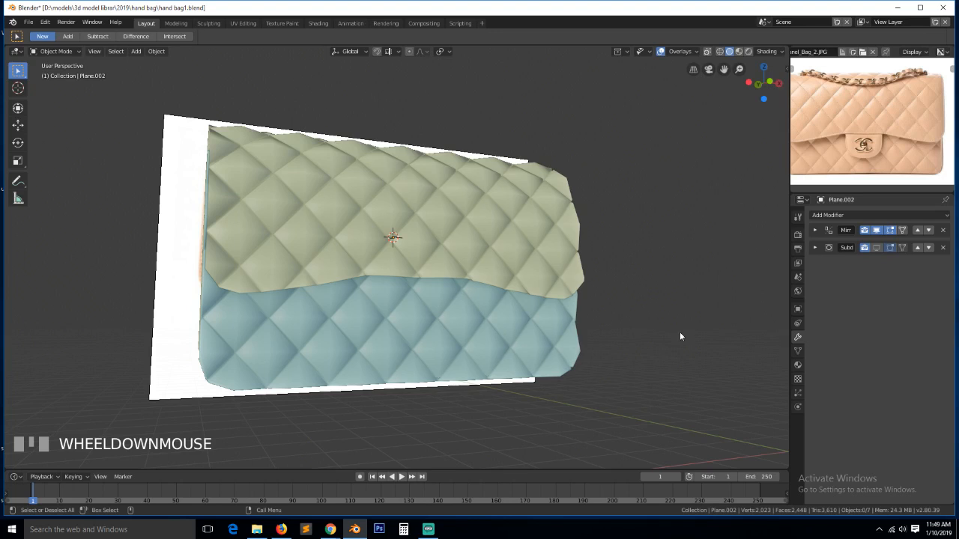
pyautogui.press('`')
pyautogui.click(537, 258)
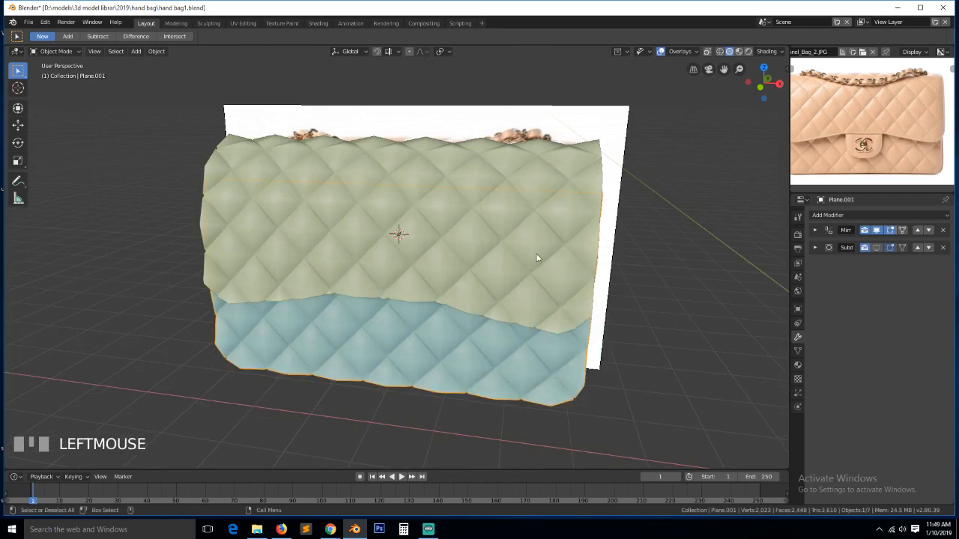
pyautogui.click(536, 257)
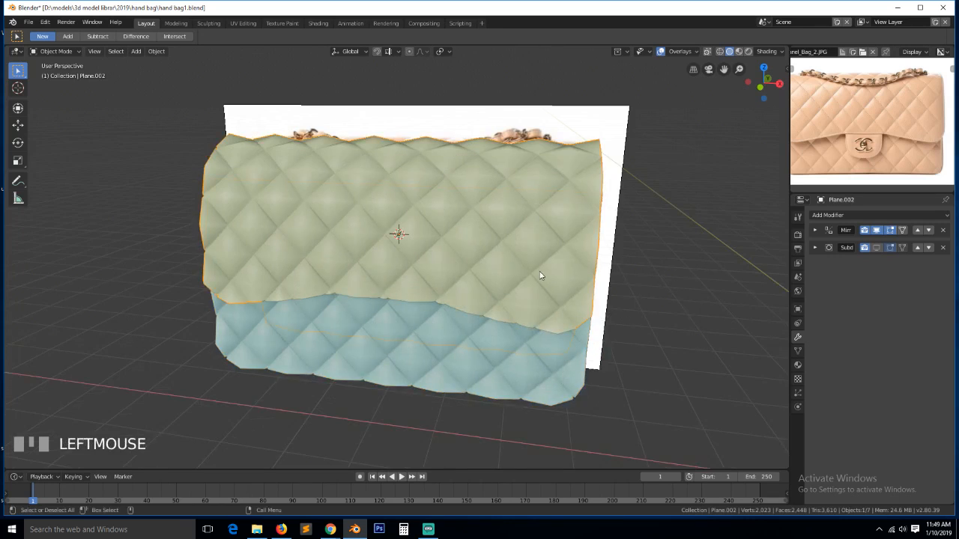
pyautogui.scroll(2, 559, 365)
pyautogui.press('`')
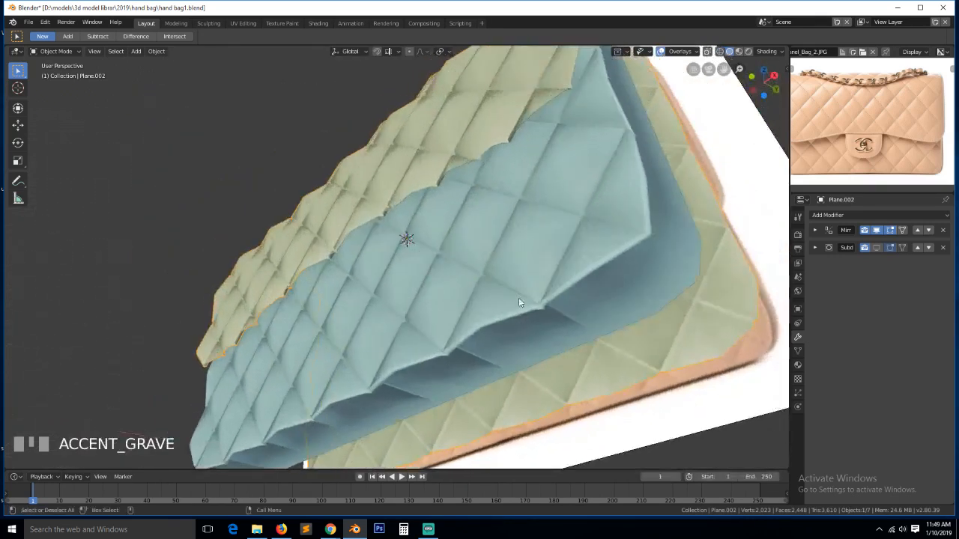
pyautogui.press('Tab')
pyautogui.press('`')
pyautogui.press('Tab')
pyautogui.click(538, 301)
pyautogui.press('Tab')
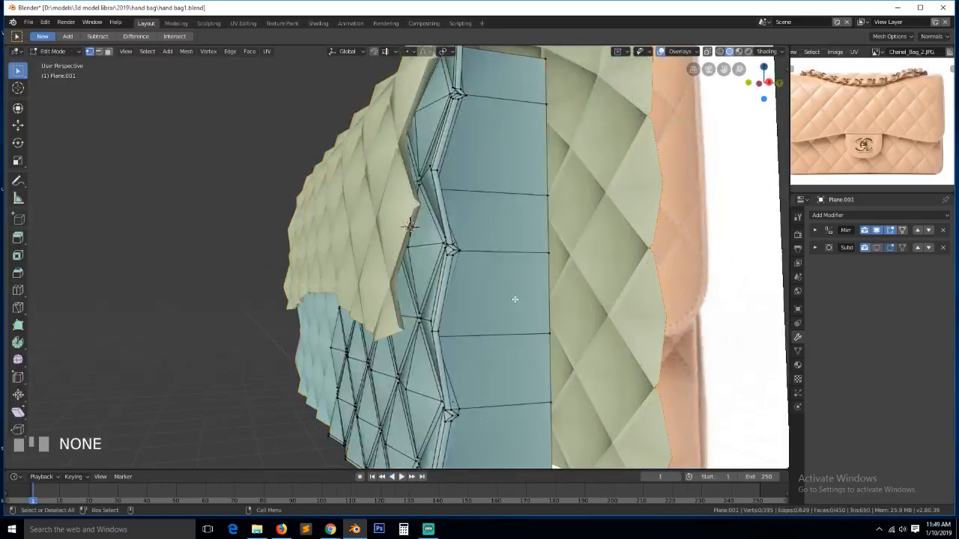
pyautogui.press('`')
pyautogui.moveTo(496, 270); pyautogui.dragTo(491, 257, button='middle')
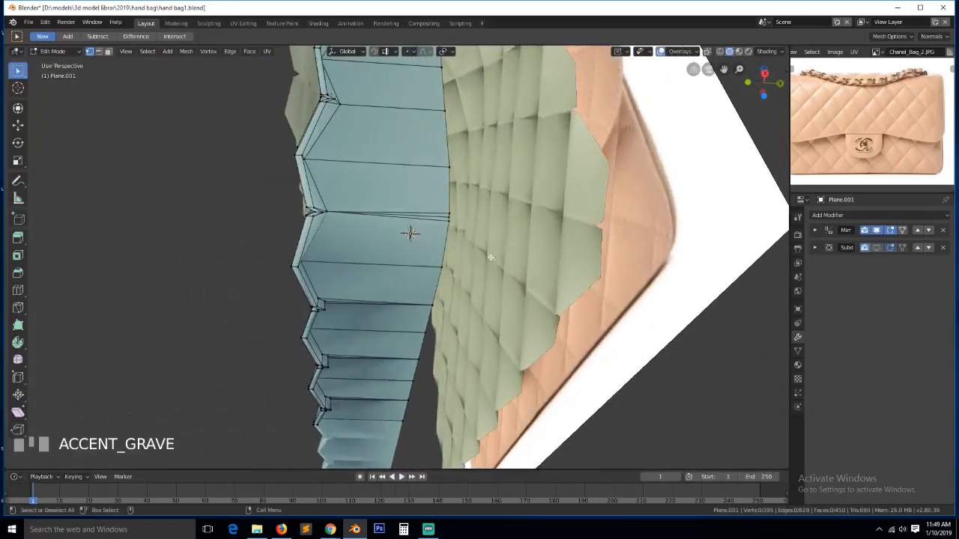
# - Merge the selected ridge edge's vertices at center, then frame the top ridge vertices
pyautogui.keyDown('shift'); pyautogui.click(448, 211); pyautogui.keyUp('shift')
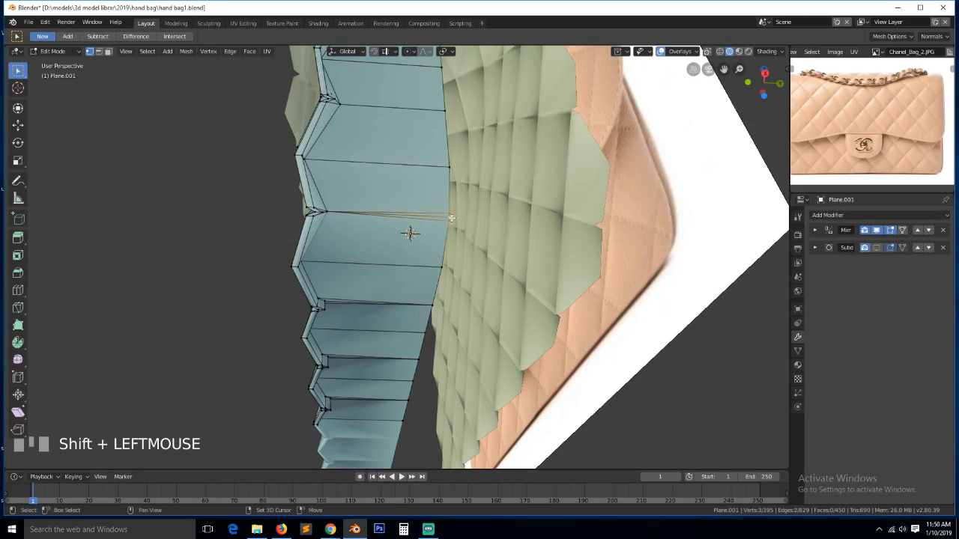
pyautogui.hotkey('alt', 'm')
pyautogui.click(465, 227)
pyautogui.press('`')
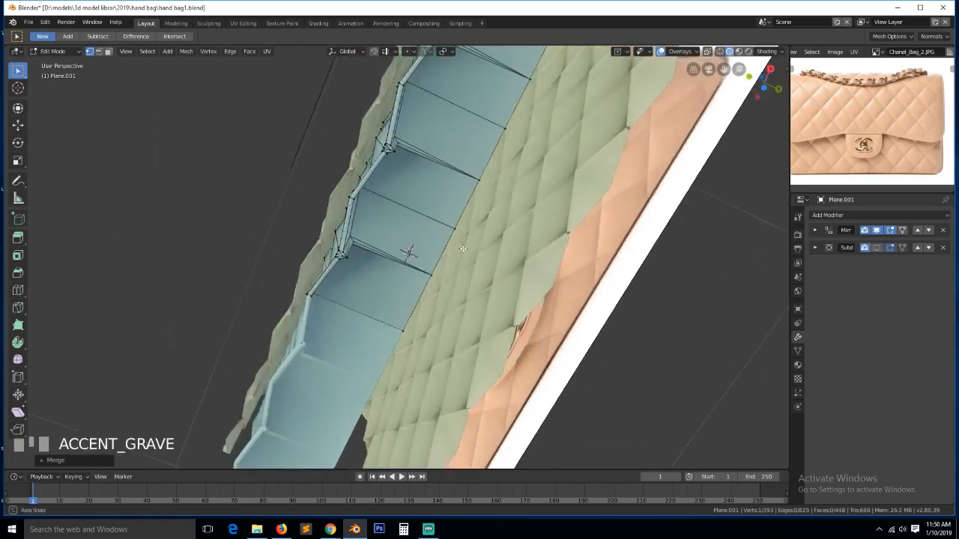
pyautogui.moveTo(429, 184); pyautogui.dragTo(397, 198, button='middle')
pyautogui.click(332, 211)
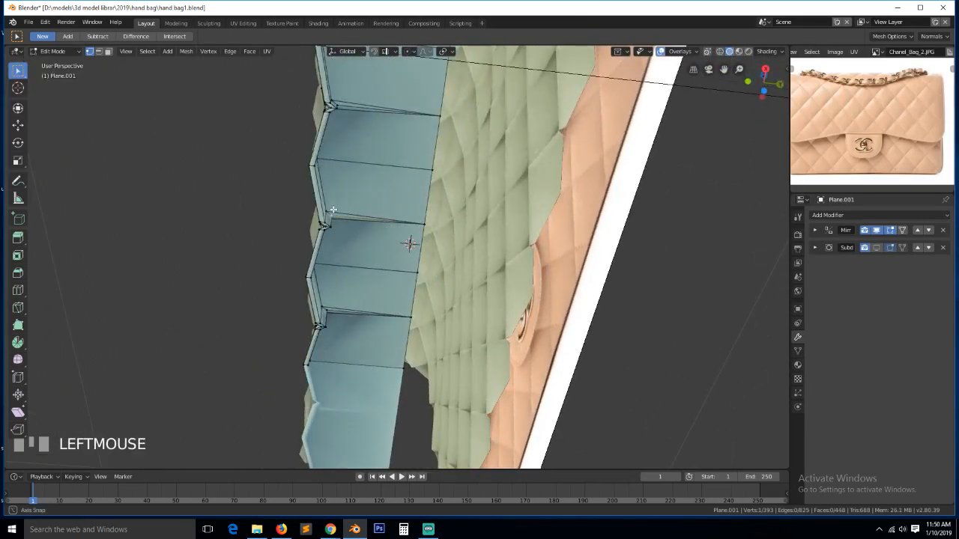
pyautogui.moveTo(333, 210); pyautogui.dragTo(317, 201, button='middle')
pyautogui.click(282, 78)
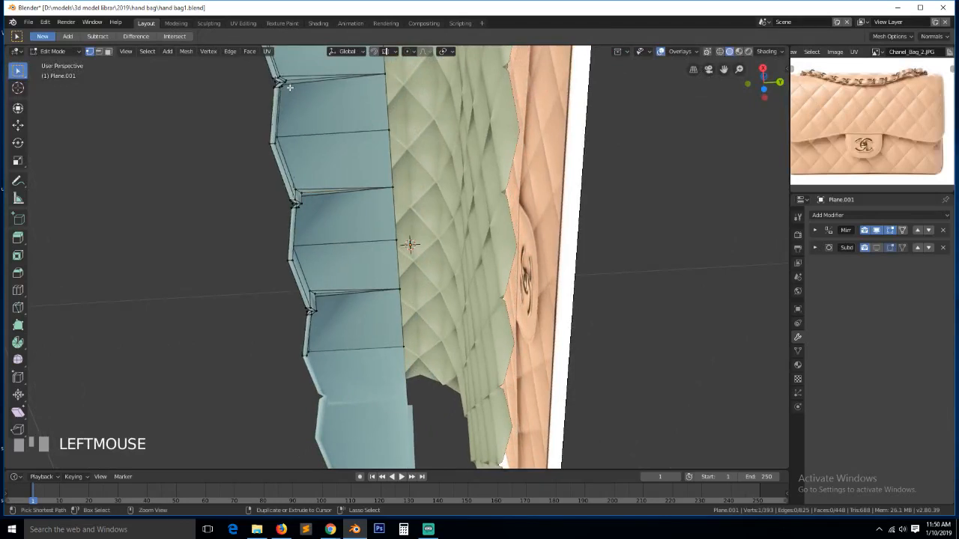
pyautogui.press('KP_Decimal')
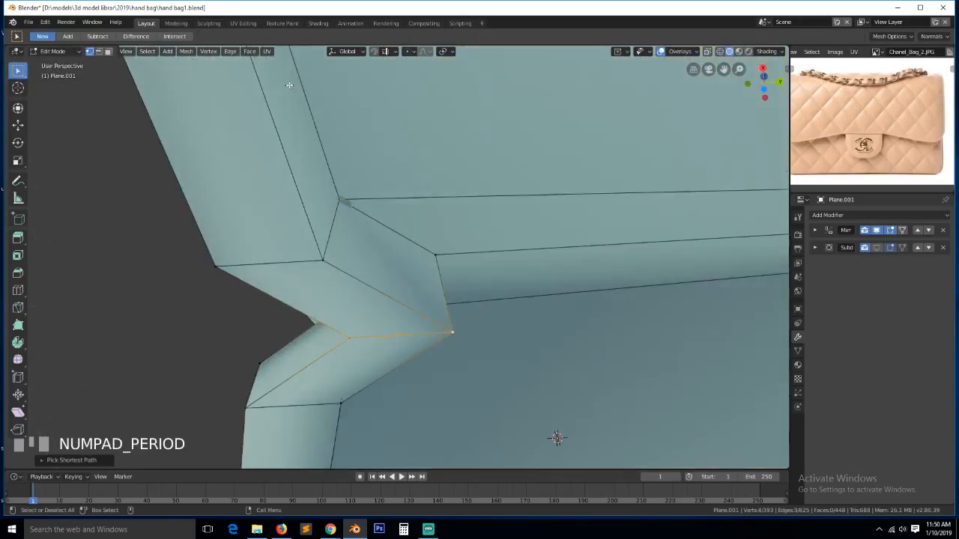
pyautogui.hotkey('alt', 'a')
# - In wireframe, select the path to the stray corner vertex and merge it at center
pyautogui.moveTo(355, 235); pyautogui.dragTo(331, 231, button='middle')
pyautogui.click(342, 216)
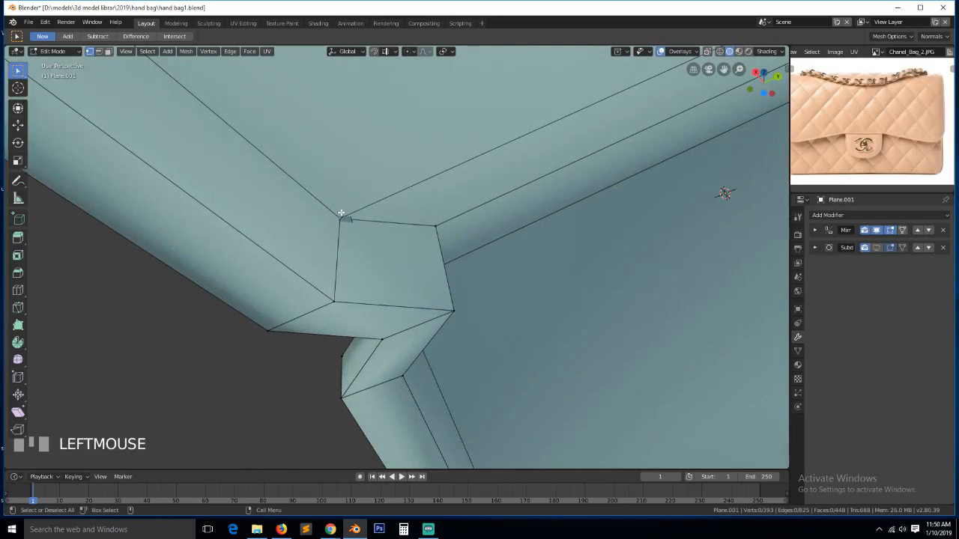
pyautogui.press('z')
pyautogui.click(270, 221)
pyautogui.click(326, 215)
pyautogui.press('z')
pyautogui.click(447, 252)
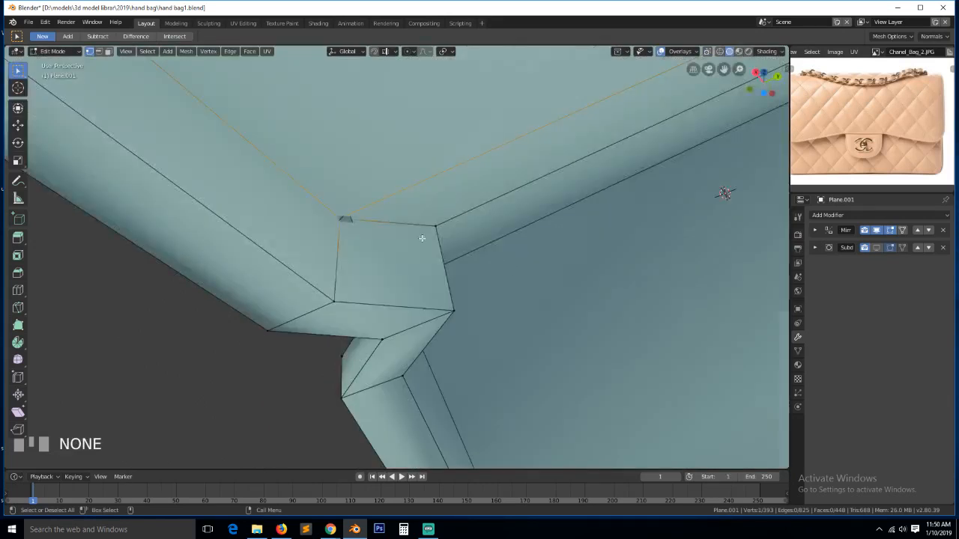
pyautogui.moveTo(421, 238); pyautogui.dragTo(322, 251, button='middle')
pyautogui.press('z')
pyautogui.click(319, 210)
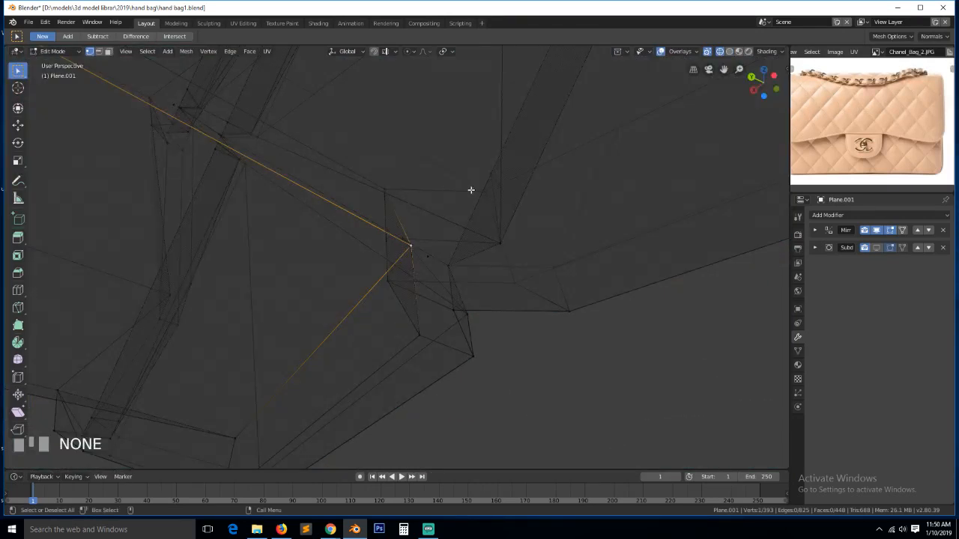
pyautogui.keyDown('ctrl'); pyautogui.click(484, 194); pyautogui.keyUp('ctrl')
pyautogui.hotkey('alt', 'm')
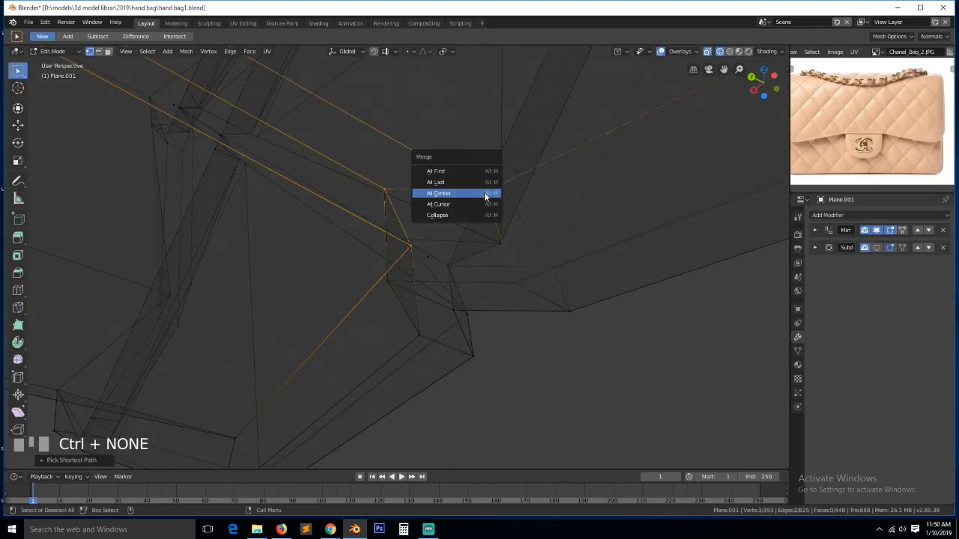
pyautogui.click(484, 194)
# - Return to solid shading and slide the merged corner vertex back into line
pyautogui.press('z')
pyautogui.click(528, 200)
pyautogui.press('`')
pyautogui.moveTo(592, 205); pyautogui.dragTo(416, 256, button='middle')
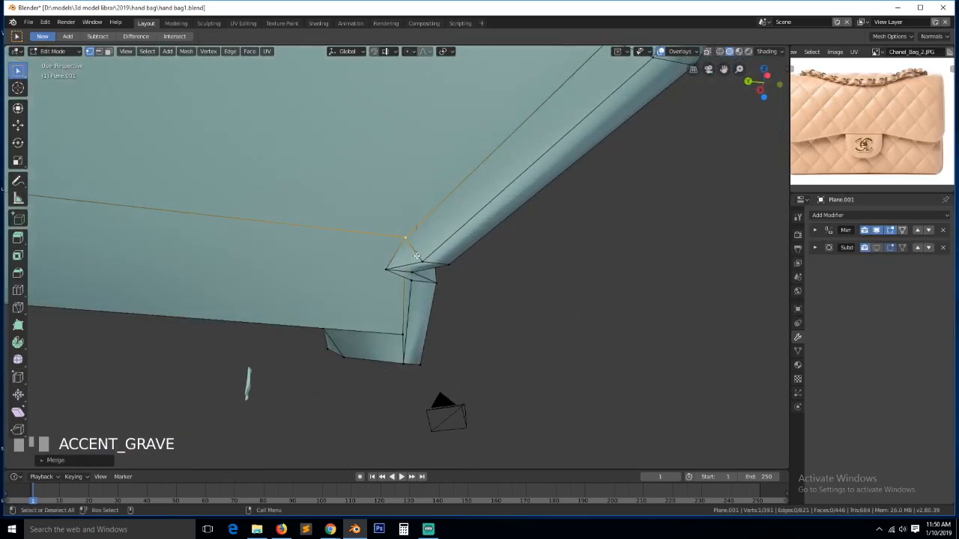
pyautogui.press('g')
pyautogui.press('g')
pyautogui.click(388, 258)
pyautogui.scroll(-3, 446, 209)
pyautogui.click(450, 208)
pyautogui.press('`')
pyautogui.moveTo(449, 207); pyautogui.dragTo(467, 229, button='middle')
pyautogui.scroll(-3, 466, 230)
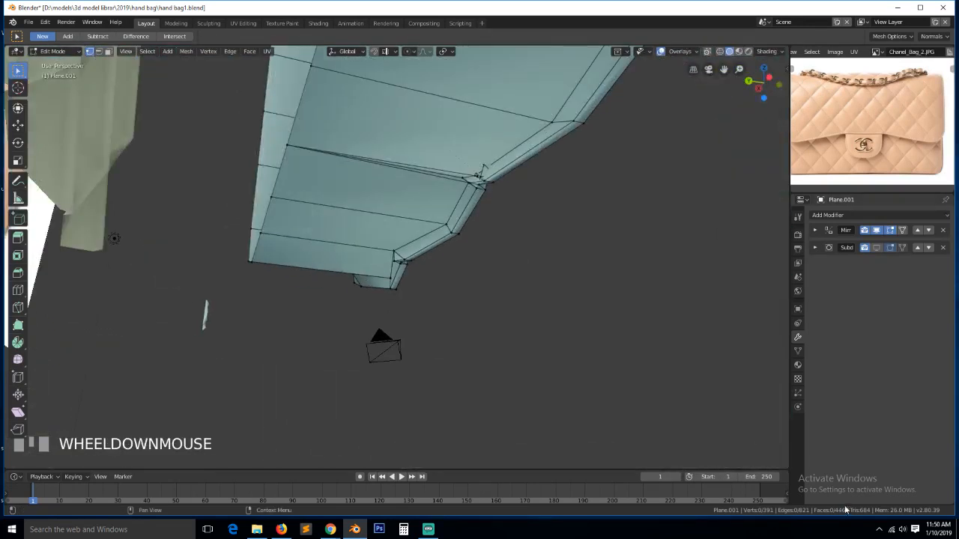
pyautogui.click(902, 531)
# - Merge the spike's edge path on the left vertex column at center and slide it into line
pyautogui.click(548, 259)
pyautogui.press('`')
pyautogui.moveTo(547, 260); pyautogui.dragTo(417, 199, button='middle')
pyautogui.scroll(3, 427, 177)
pyautogui.press('`')
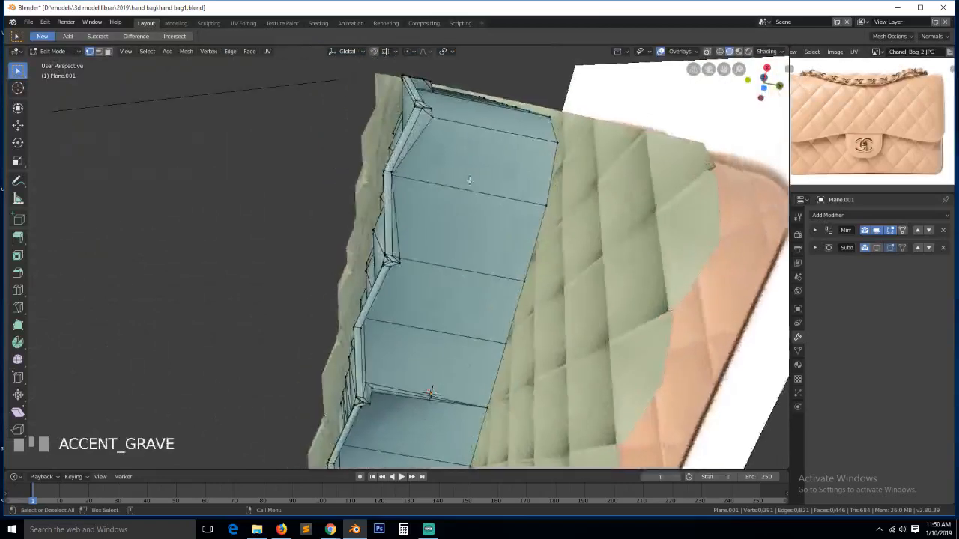
pyautogui.click(368, 382)
pyautogui.press('KP_Decimal')
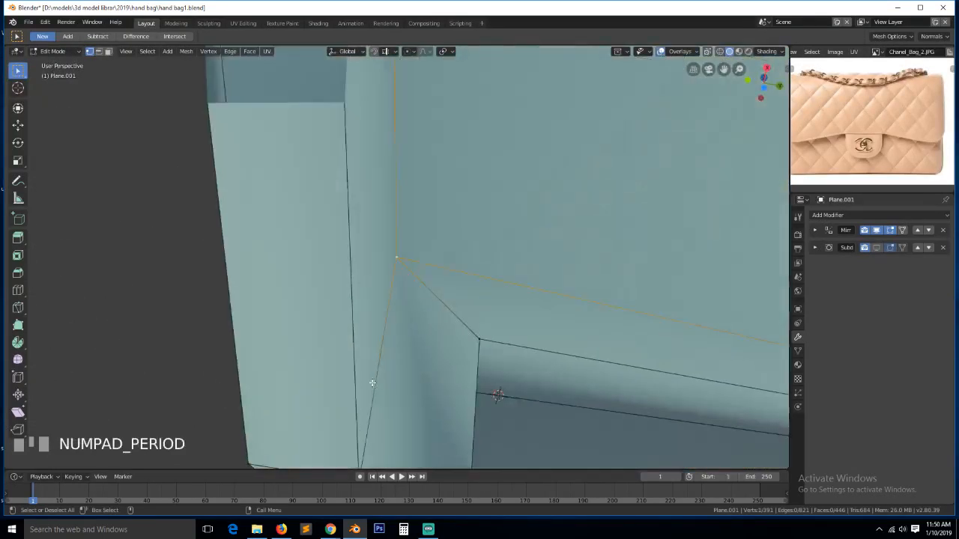
pyautogui.press('`')
pyautogui.moveTo(372, 385); pyautogui.dragTo(315, 420, button='middle')
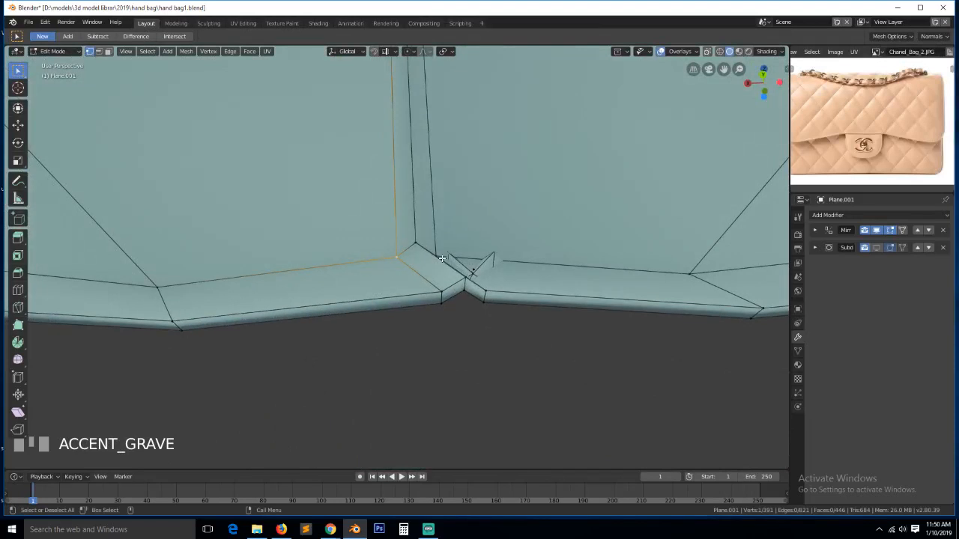
pyautogui.keyDown('ctrl'); pyautogui.click(460, 271); pyautogui.keyUp('ctrl')
pyautogui.hotkey('alt', 'm')
pyautogui.click(417, 267)
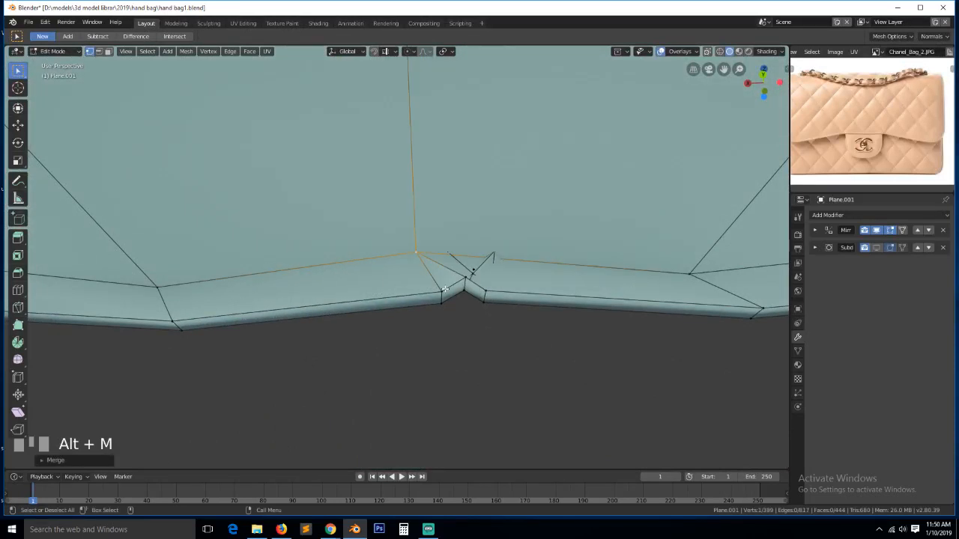
pyautogui.press('g')
pyautogui.press('g')
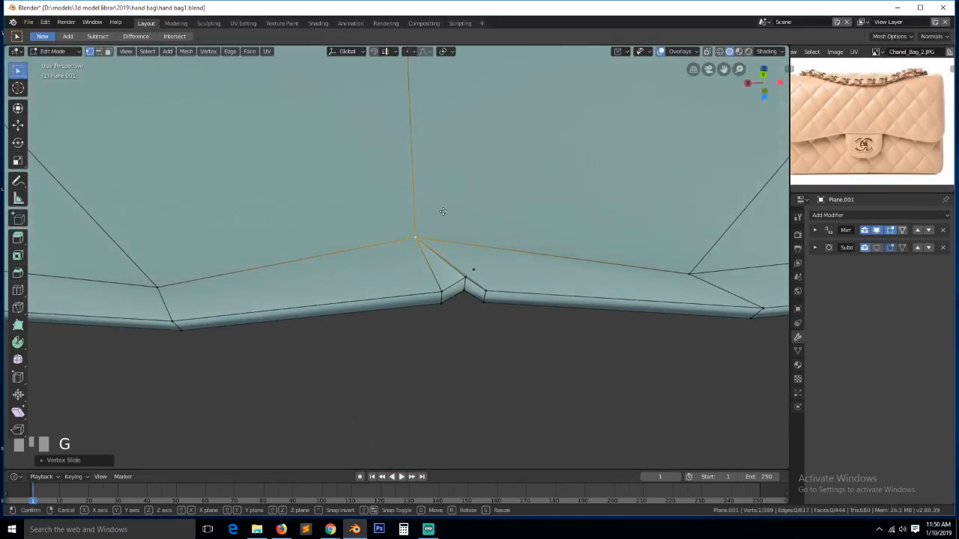
pyautogui.click(482, 212)
pyautogui.scroll(-6, 577, 246)
# - Merge the underside corner spike at center and slide the long underside edge into place
pyautogui.moveTo(586, 250); pyautogui.dragTo(529, 275, button='middle')
pyautogui.keyDown('ctrl'); pyautogui.click(586, 219); pyautogui.keyUp('ctrl')
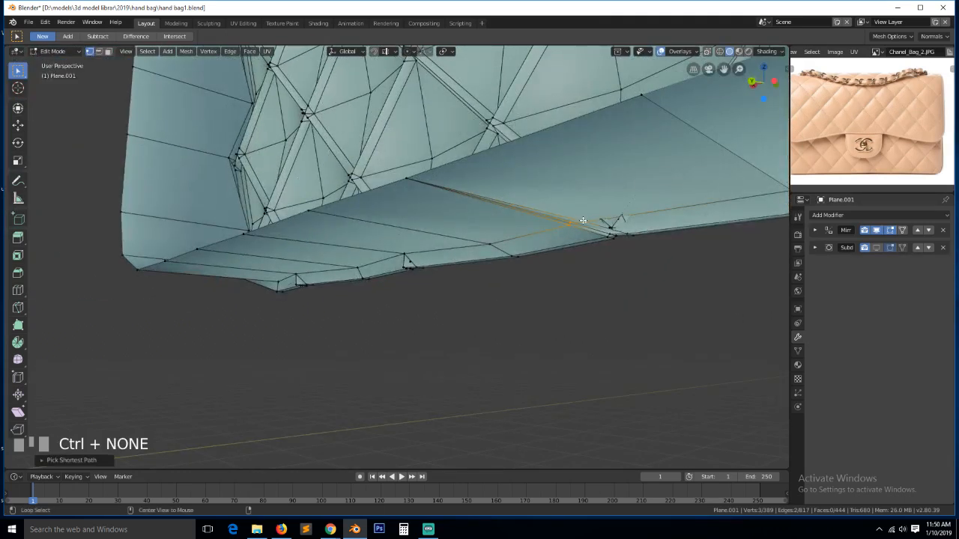
pyautogui.hotkey('alt', 'm')
pyautogui.click(583, 223)
pyautogui.press('3')
pyautogui.press('2')
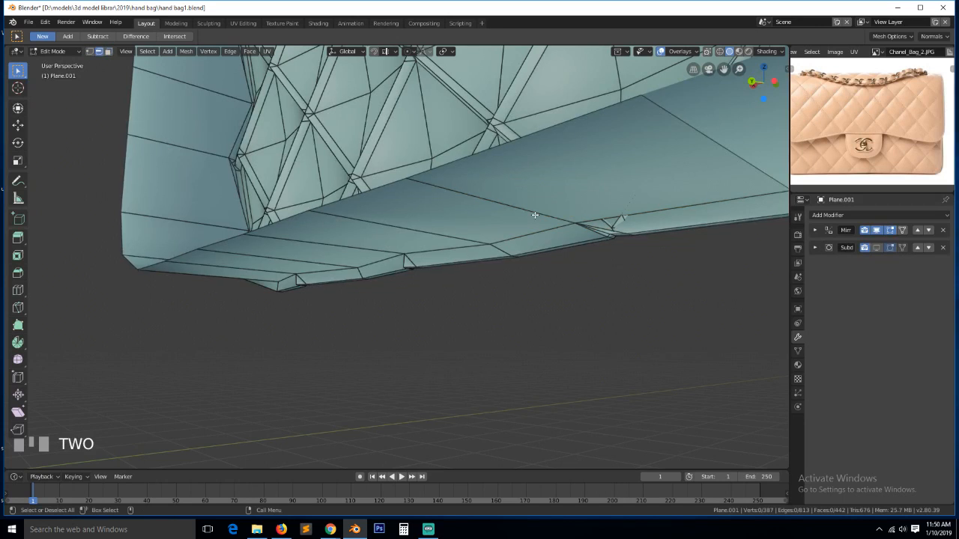
pyautogui.click(535, 215)
pyautogui.press('g')
pyautogui.press('g')
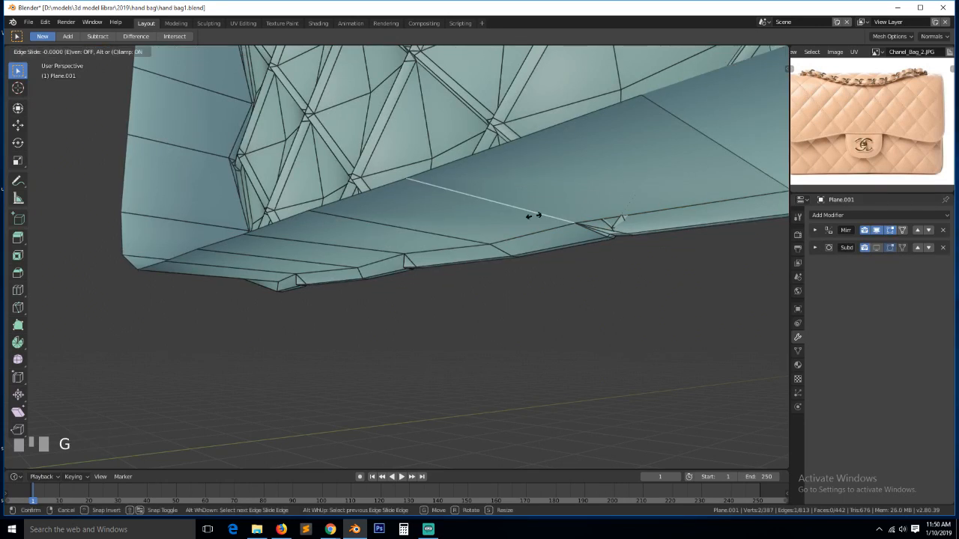
pyautogui.click(603, 209)
# - Slide the spike-corner vertex along its edge back into line
pyautogui.press('1')
pyautogui.click(611, 216)
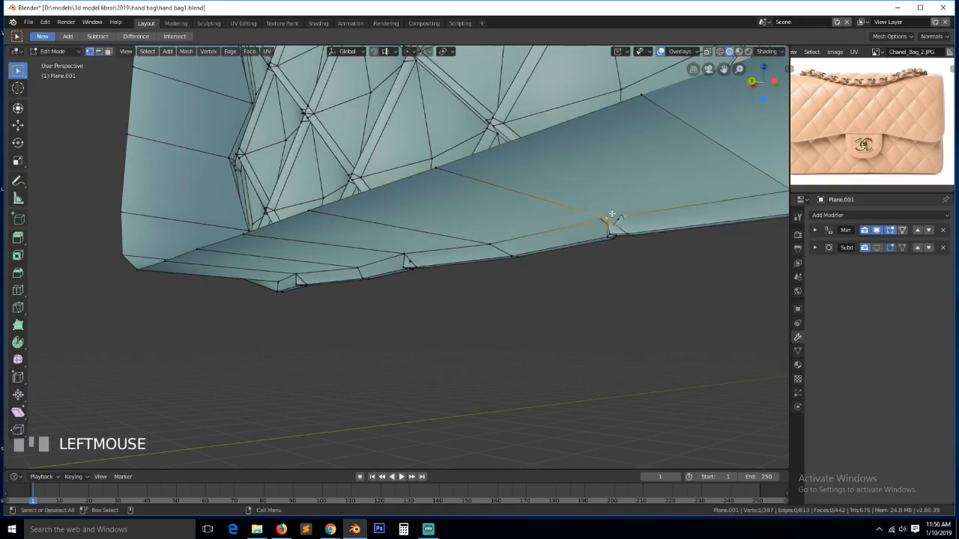
pyautogui.press('g')
pyautogui.press('g')
pyautogui.click(575, 212)
# - Return to Object Mode and save the handbag file
pyautogui.press('Tab')
pyautogui.scroll(-6, 533, 218)
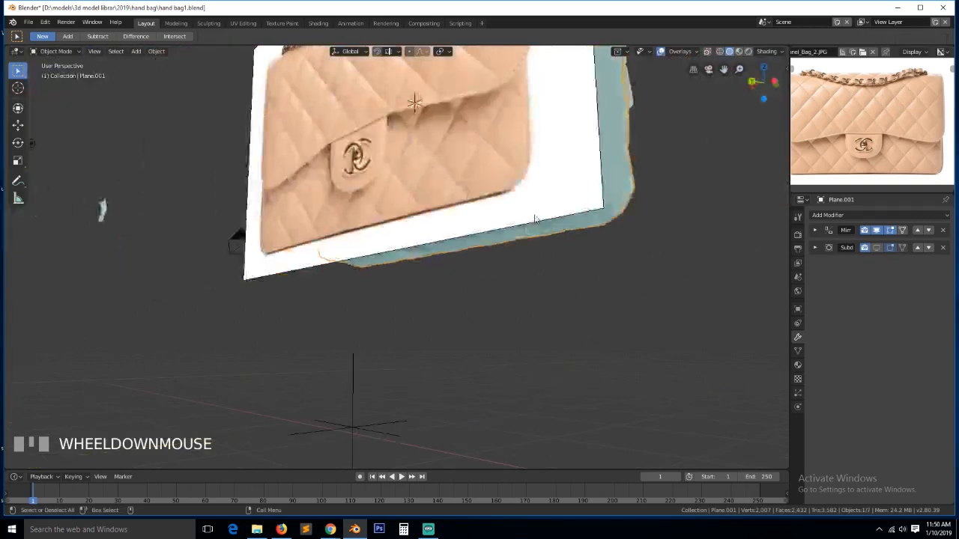
pyautogui.press('`')
pyautogui.moveTo(395, 267); pyautogui.dragTo(515, 220, button='middle')
pyautogui.hotkey('ctrl', 's')
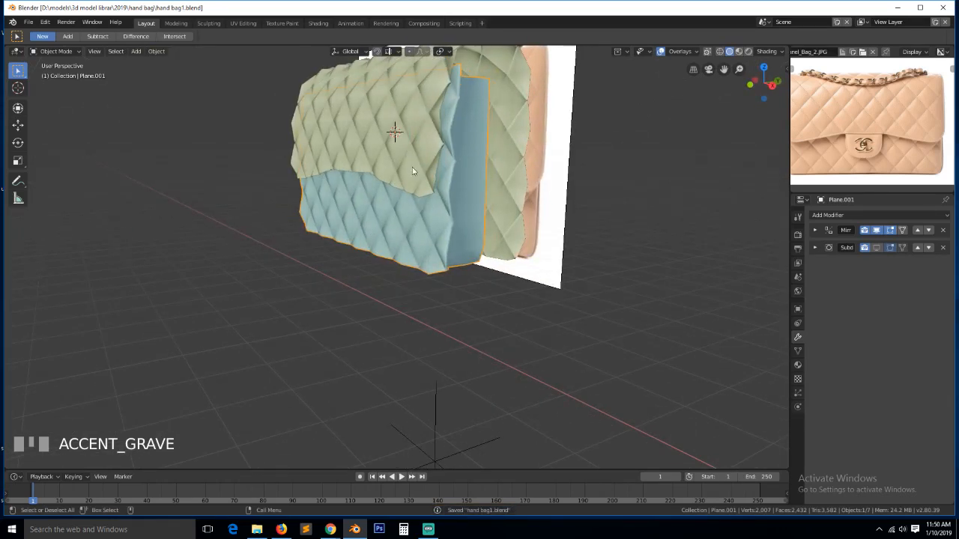
# - Select the flap mesh Plane.002 and enter Edit Mode on it
pyautogui.moveTo(412, 171); pyautogui.dragTo(384, 117, button='middle')
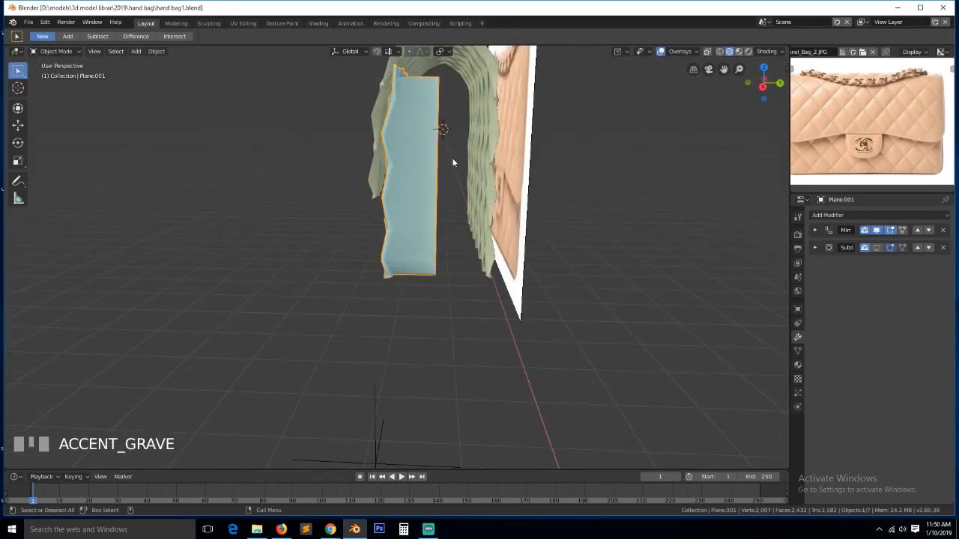
pyautogui.press('Tab')
pyautogui.moveTo(495, 140); pyautogui.dragTo(532, 174, button='middle')
pyautogui.press('Tab')
pyautogui.click(492, 158)
pyautogui.press('Tab')
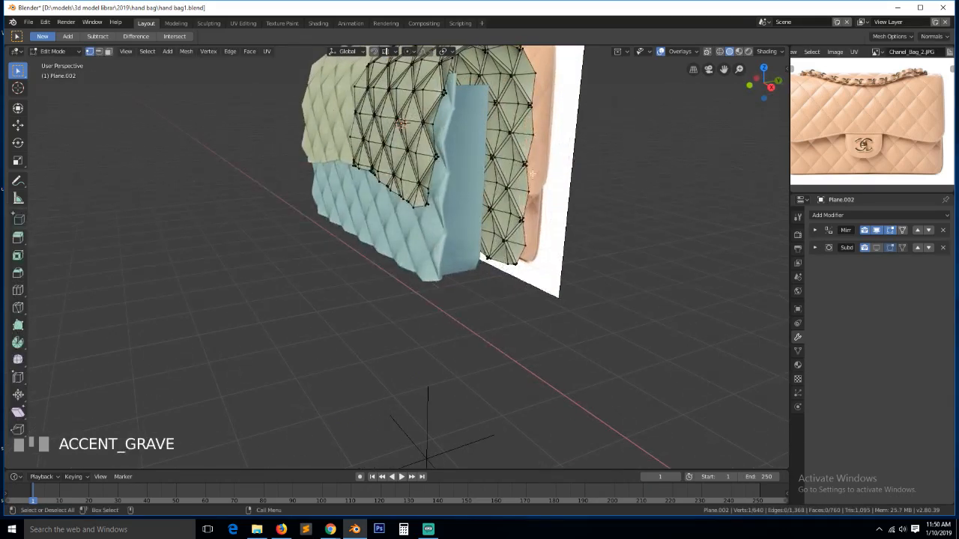
pyautogui.moveTo(535, 127); pyautogui.dragTo(515, 107, button='middle')
pyautogui.click(514, 93)
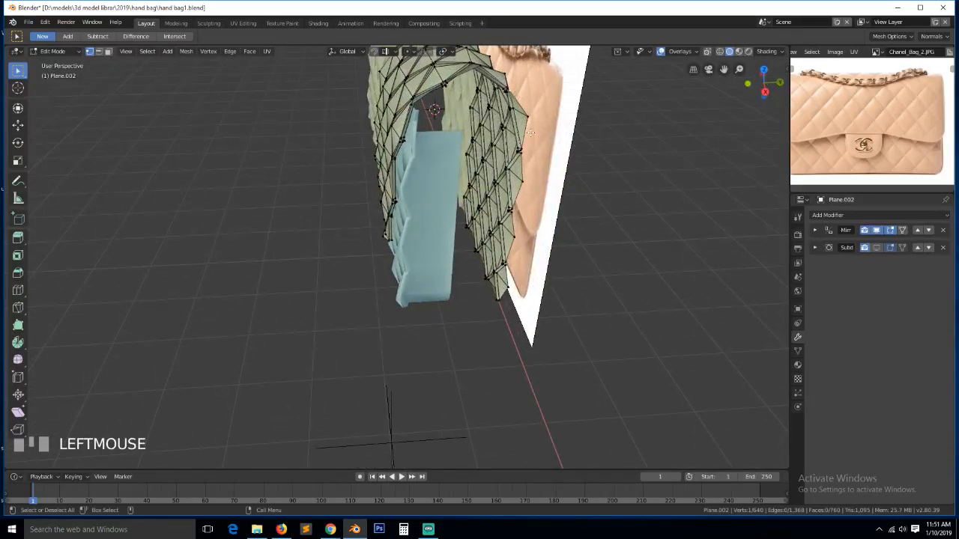
pyautogui.moveTo(510, 201); pyautogui.dragTo(578, 182, button='middle')
pyautogui.scroll(-2, 532, 176)
pyautogui.scroll(2, 580, 178)
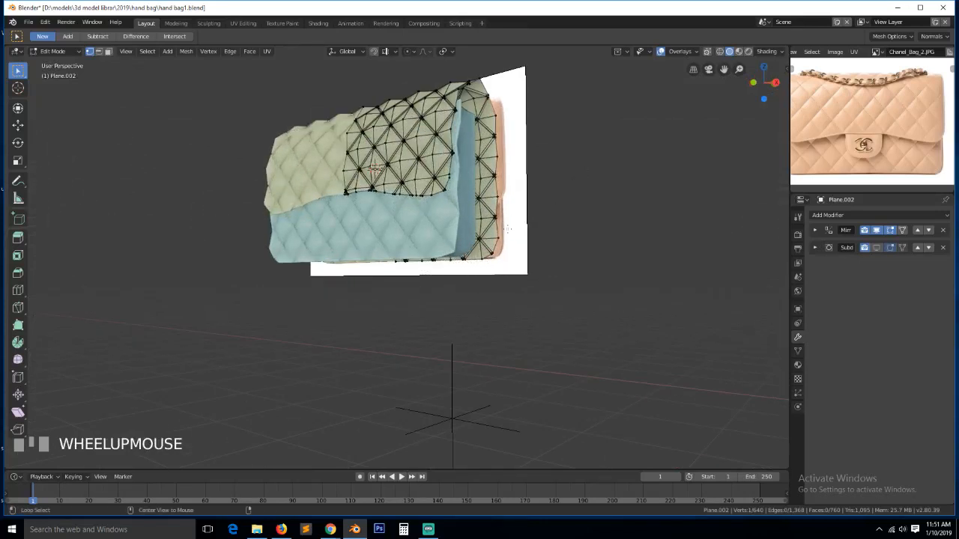
pyautogui.click(351, 205)
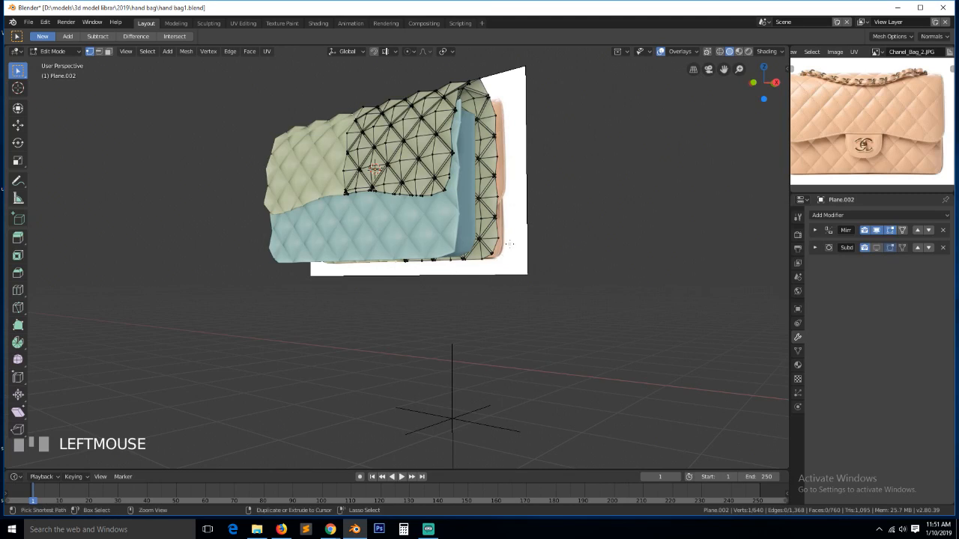
# - Select the flap's entire outer boundary edge loop
pyautogui.press('a')
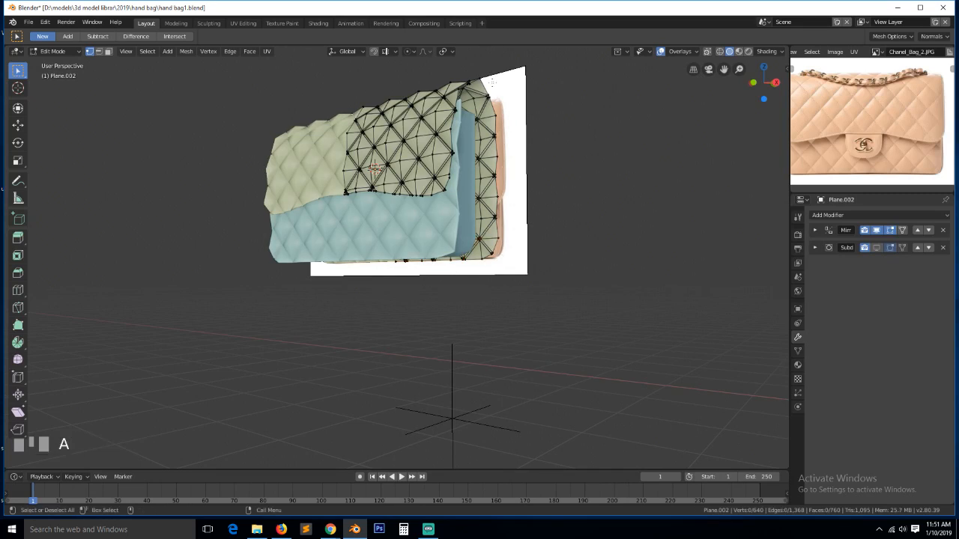
pyautogui.keyDown('alt'); pyautogui.click(496, 159); pyautogui.keyUp('alt')
pyautogui.press('`')
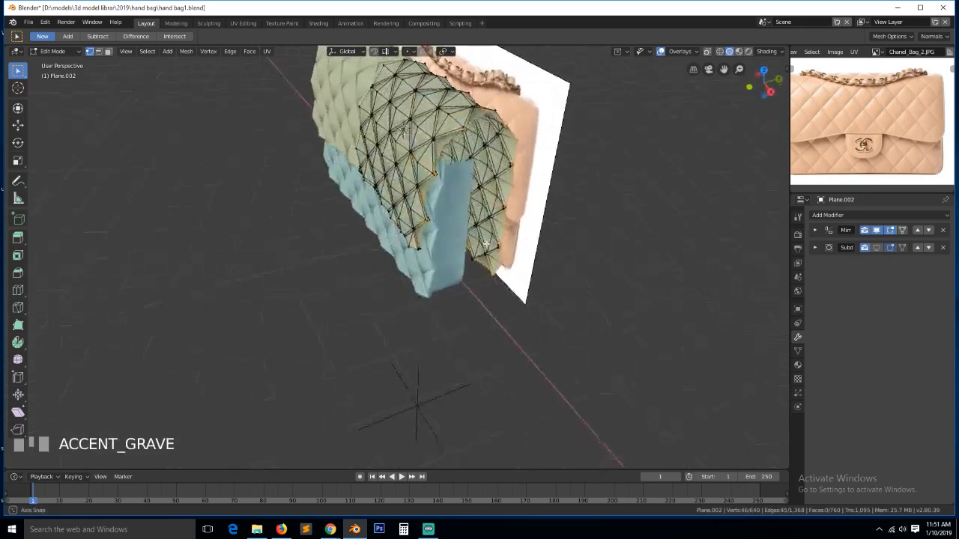
pyautogui.scroll(2, 494, 233)
pyautogui.press('`')
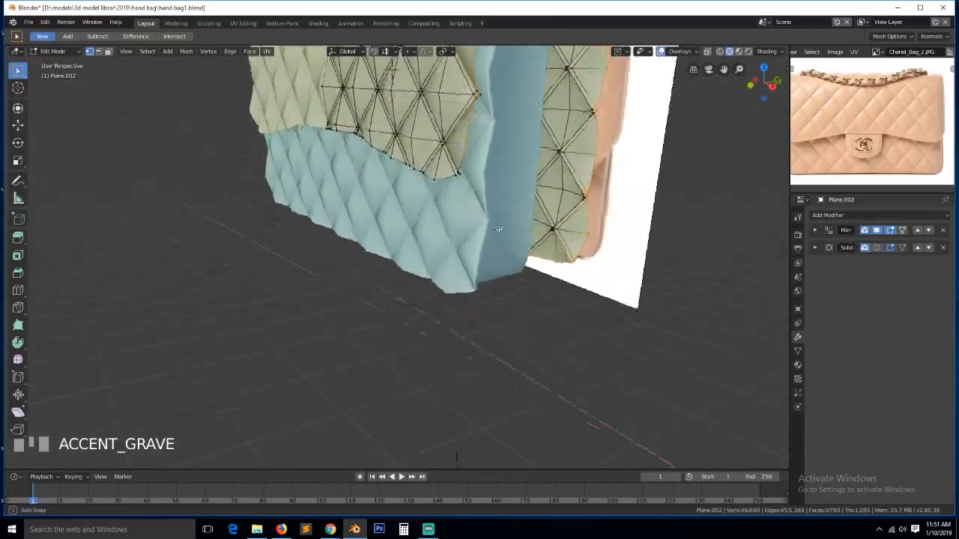
pyautogui.scroll(1, 525, 240)
pyautogui.press('`')
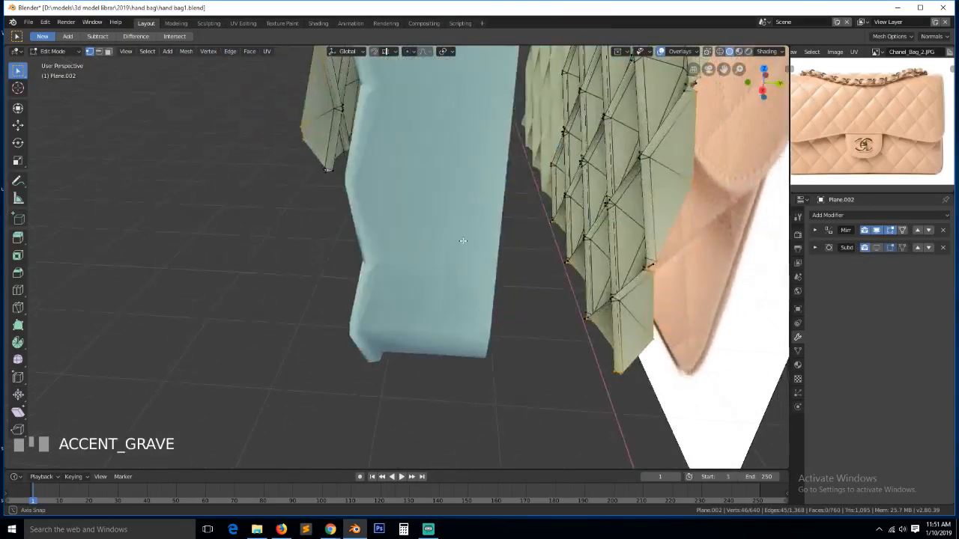
pyautogui.moveTo(463, 240); pyautogui.dragTo(452, 221, button='middle')
# - In a see-through front view, drop the bottom-edge vertices from the loop and extrude the flap's right edge column
pyautogui.press('KP_1')
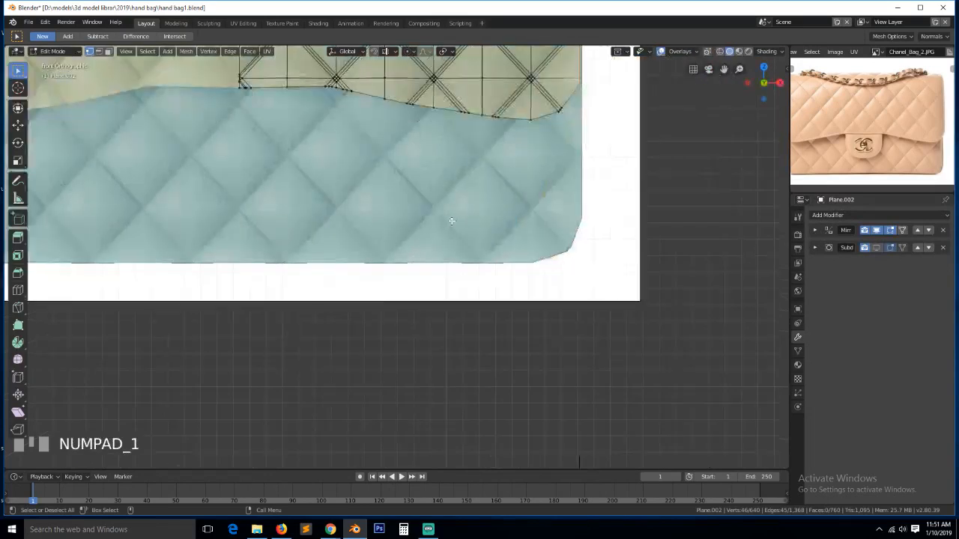
pyautogui.press('KP_Decimal')
pyautogui.hotkey('alt', 'z')
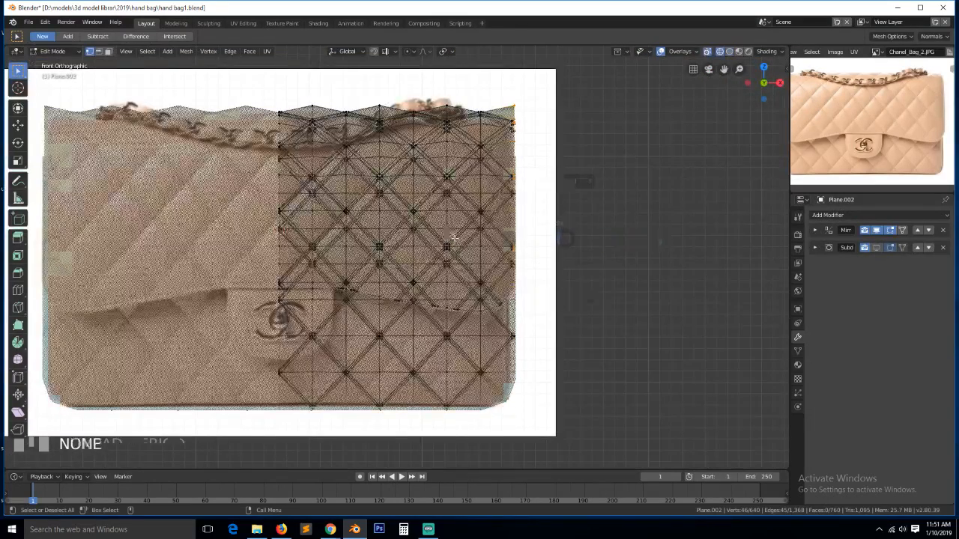
pyautogui.press('c')
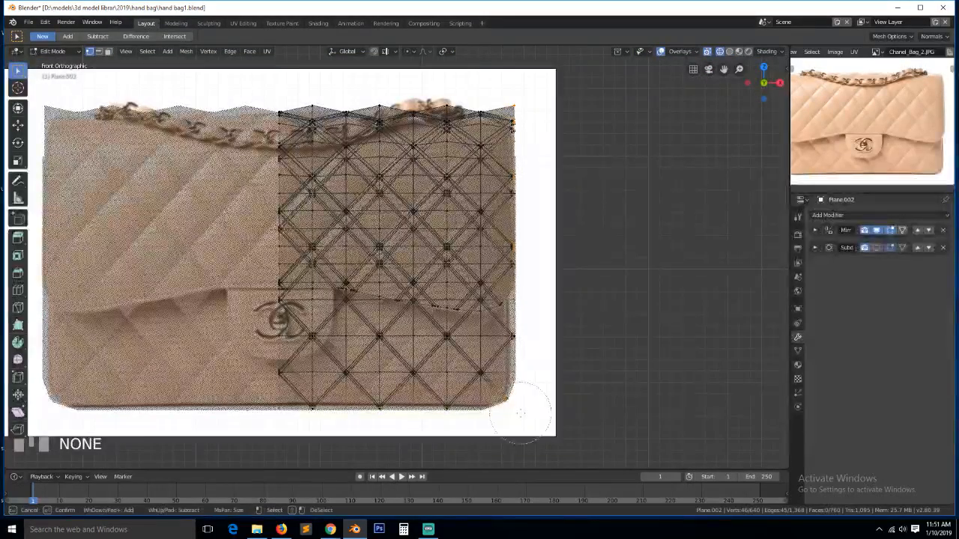
pyautogui.moveTo(524, 409)
pyautogui.mouseDown(button='middle')
pyautogui.moveTo(482, 417)
pyautogui.moveTo(274, 408)
pyautogui.mouseUp(button='middle')
pyautogui.rightClick(555, 282)
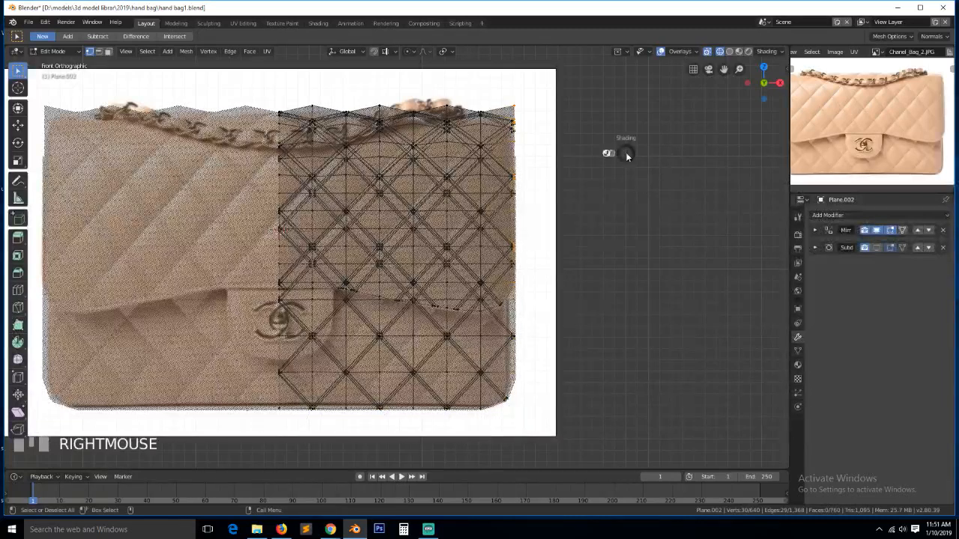
pyautogui.press('z')
pyautogui.moveTo(729, 152)
pyautogui.mouseDown(button='middle')
pyautogui.moveTo(610, 188)
pyautogui.moveTo(620, 207)
pyautogui.mouseUp(button='middle')
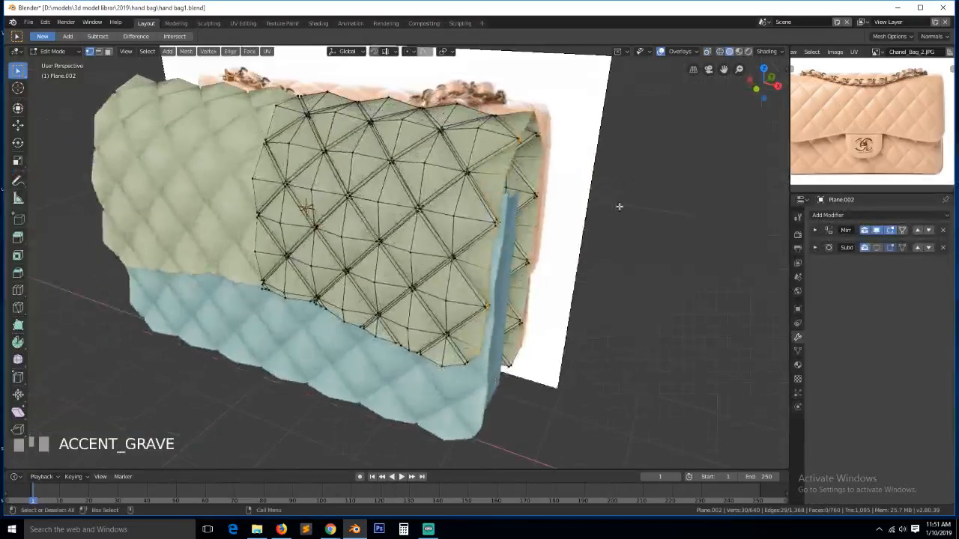
pyautogui.press('KP_1')
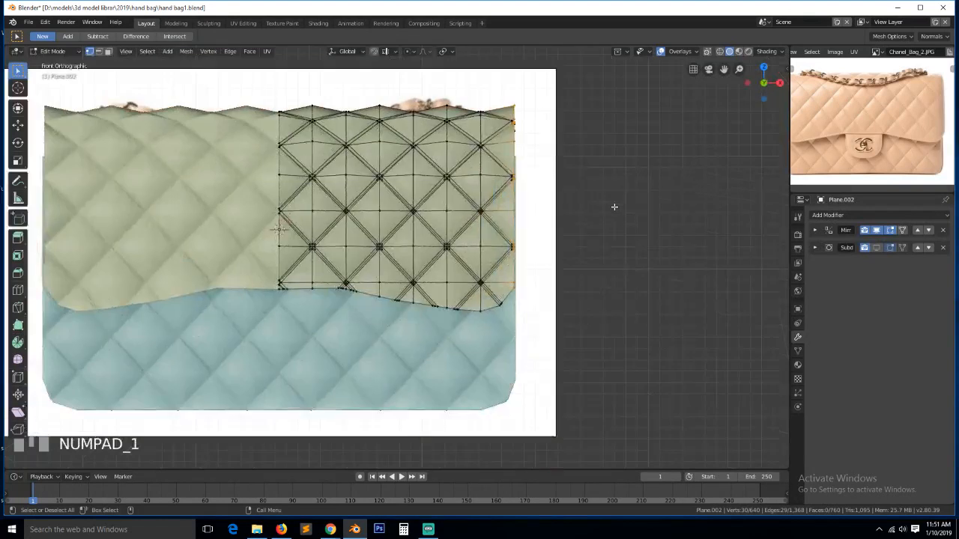
pyautogui.press('e')
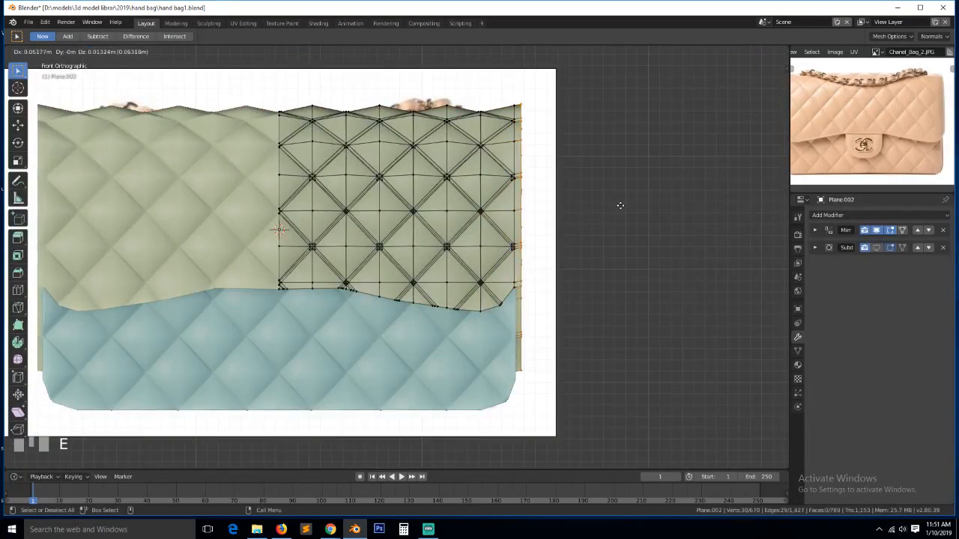
pyautogui.click(617, 207)
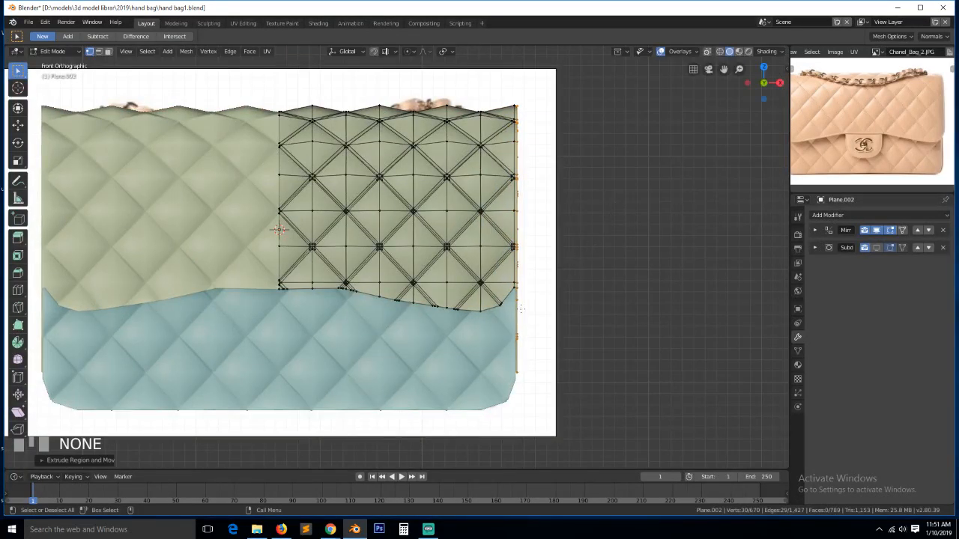
# - Select the flap's bottom edge path toward the right corner, undoing the stray vertical path
pyautogui.click(304, 333)
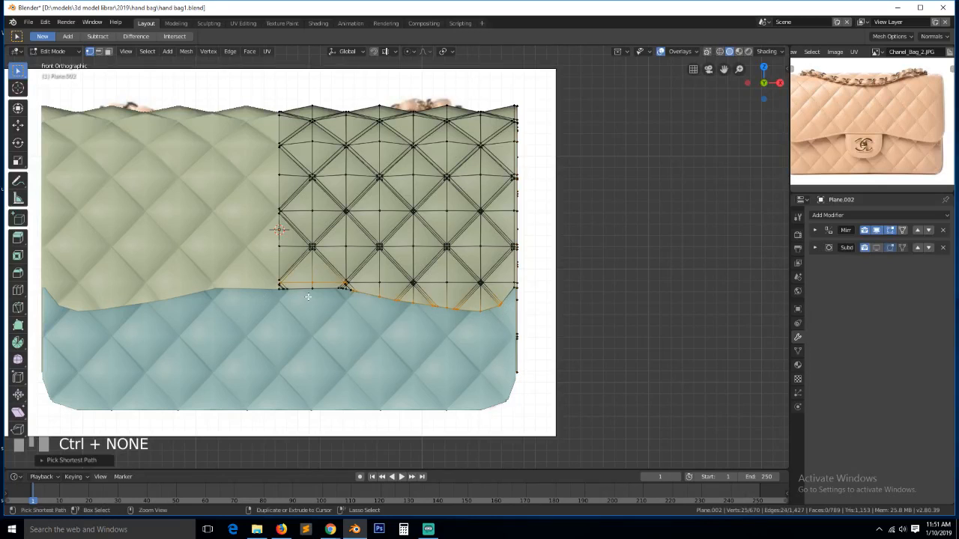
pyautogui.scroll(3, 399, 257)
pyautogui.keyDown('ctrl'); pyautogui.click(508, 334); pyautogui.keyUp('ctrl')
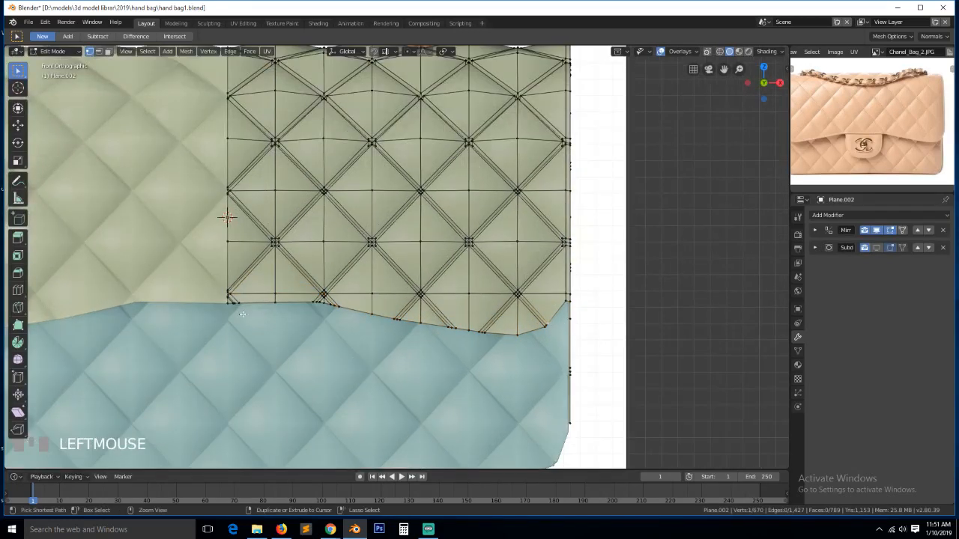
pyautogui.keyDown('ctrl'); pyautogui.click(268, 308); pyautogui.keyUp('ctrl')
pyautogui.keyDown('ctrl'); pyautogui.click(271, 310); pyautogui.keyUp('ctrl')
pyautogui.hotkey('ctrl', 'z')
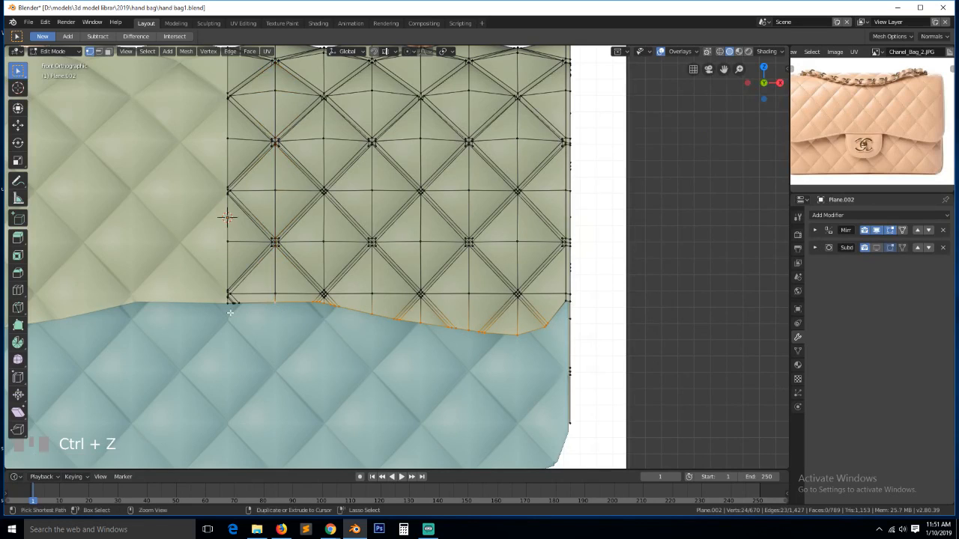
pyautogui.keyDown('ctrl'); pyautogui.click(271, 310); pyautogui.keyUp('ctrl')
pyautogui.hotkey('ctrl', 'z')
pyautogui.scroll(4, 225, 317)
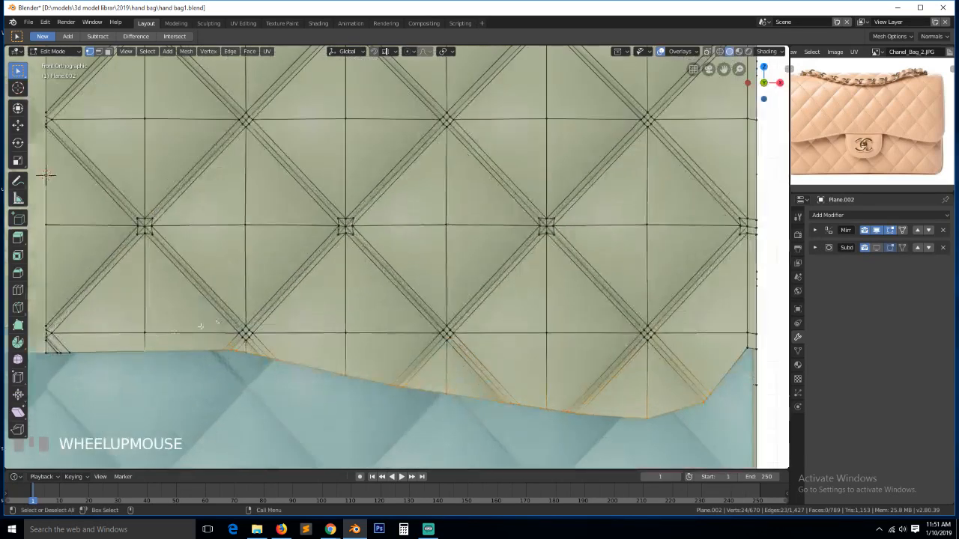
# - Extend the bottom-edge selection to the left corner and extrude it into a rim just below the flap
pyautogui.keyDown('shift'); pyautogui.click(71, 347); pyautogui.keyUp('shift')
pyautogui.keyDown('ctrl'); pyautogui.click(42, 355); pyautogui.keyUp('ctrl')
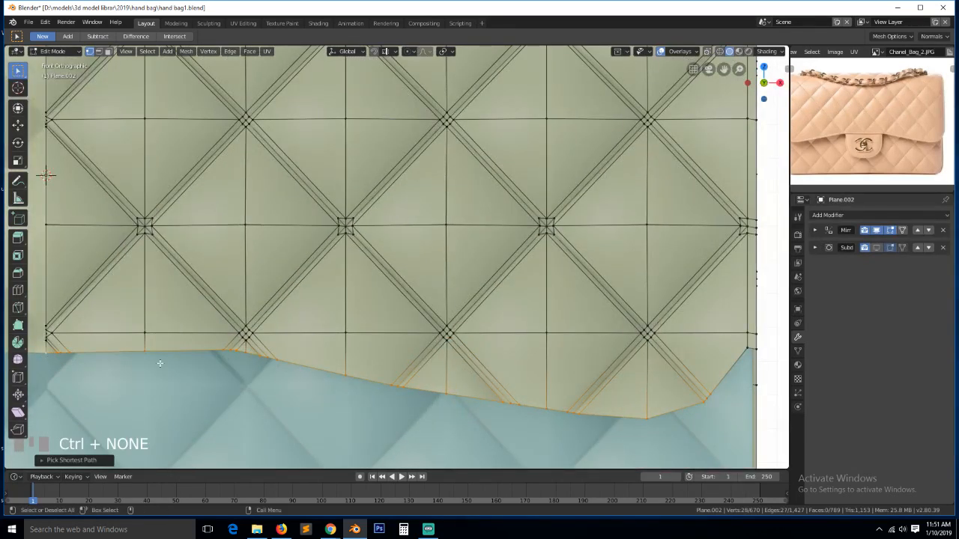
pyautogui.scroll(-2, 160, 364)
pyautogui.press('e')
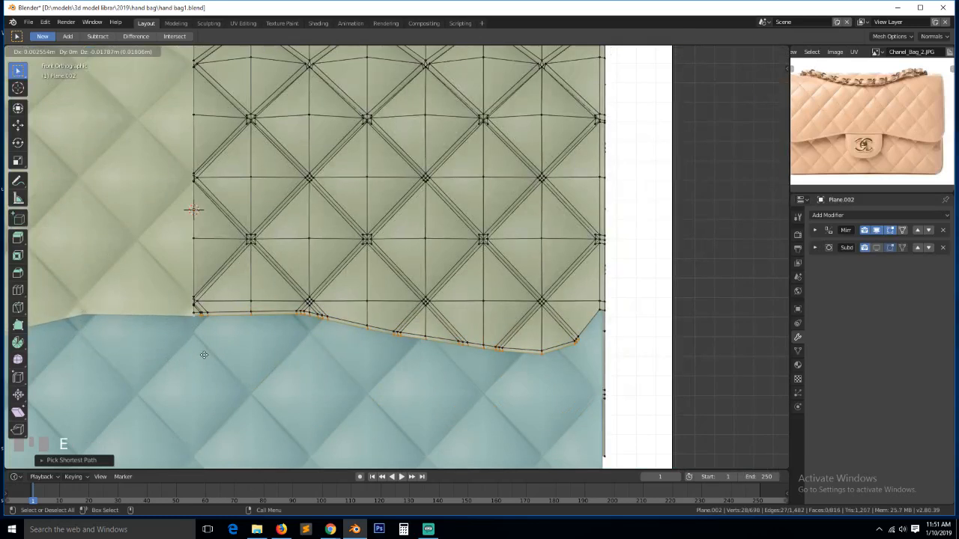
pyautogui.click(204, 356)
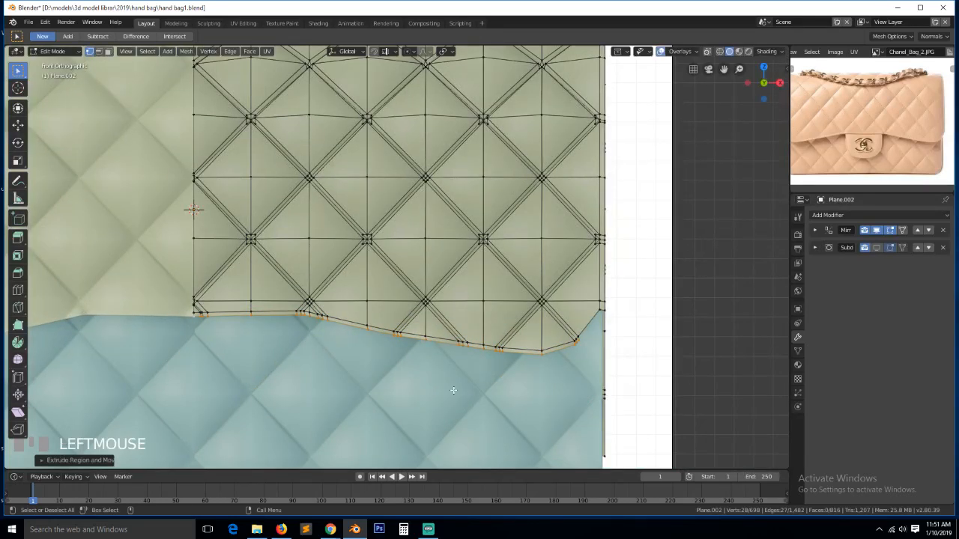
# - Select the rim's two edges at the right corner and fill the gap with a face
pyautogui.click(583, 339)
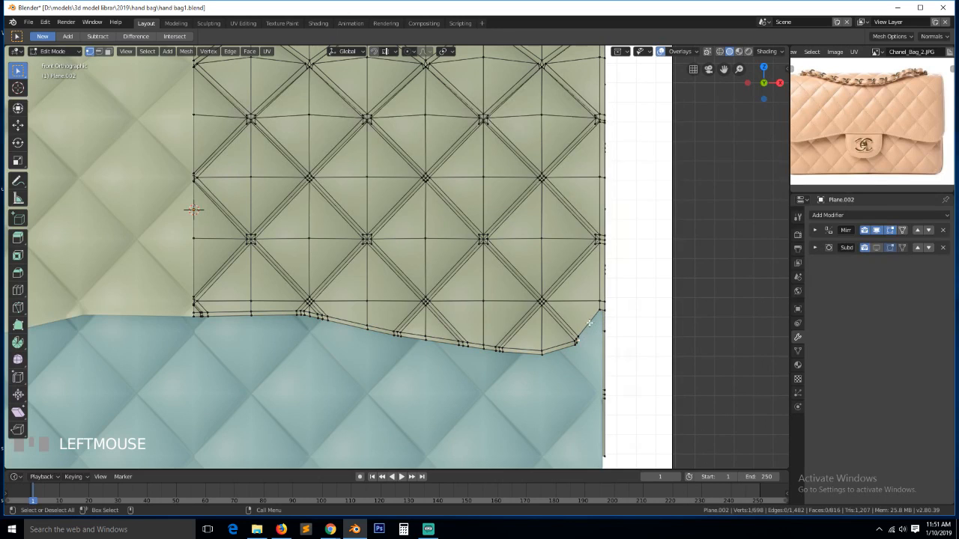
pyautogui.press('2')
pyautogui.click(584, 331)
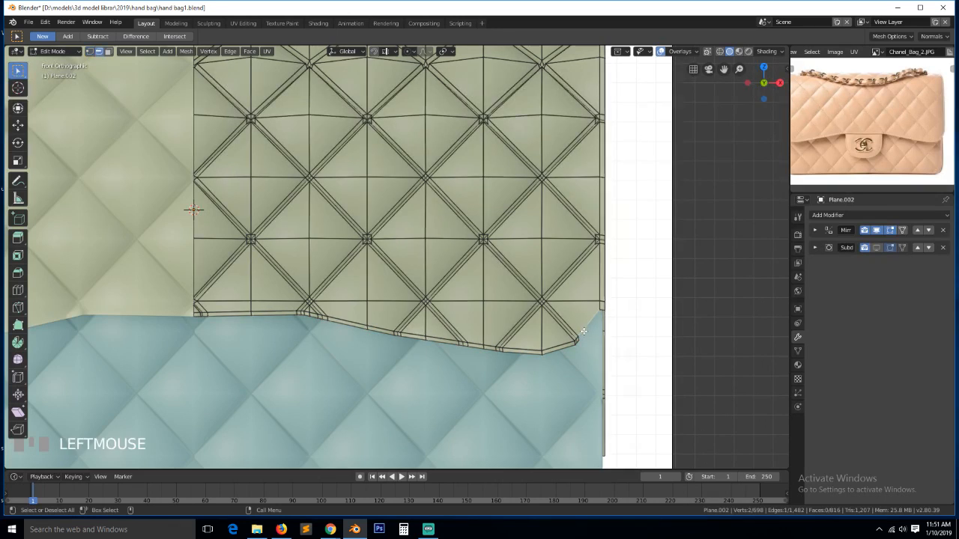
pyautogui.press('KP_Decimal')
pyautogui.scroll(-5, 580, 332)
pyautogui.press('`')
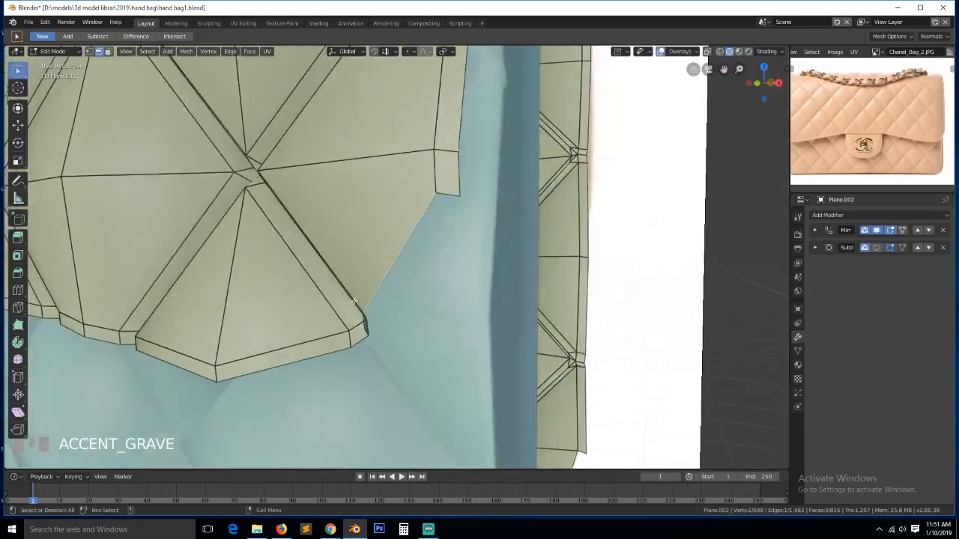
pyautogui.click(350, 328)
pyautogui.keyDown('shift'); pyautogui.click(466, 195); pyautogui.keyUp('shift')
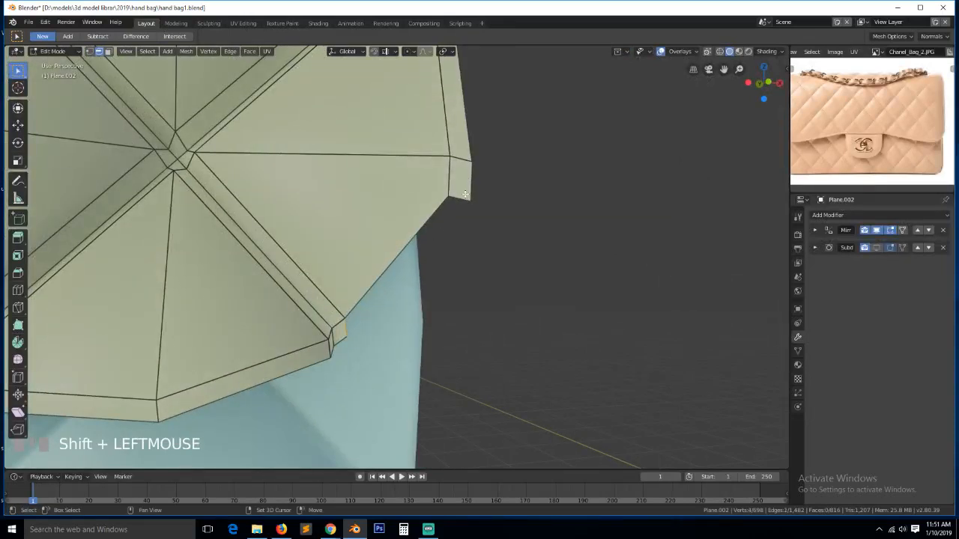
pyautogui.hotkey('ctrl', 'z')
pyautogui.keyDown('shift'); pyautogui.click(462, 201); pyautogui.keyUp('shift')
pyautogui.press('f')
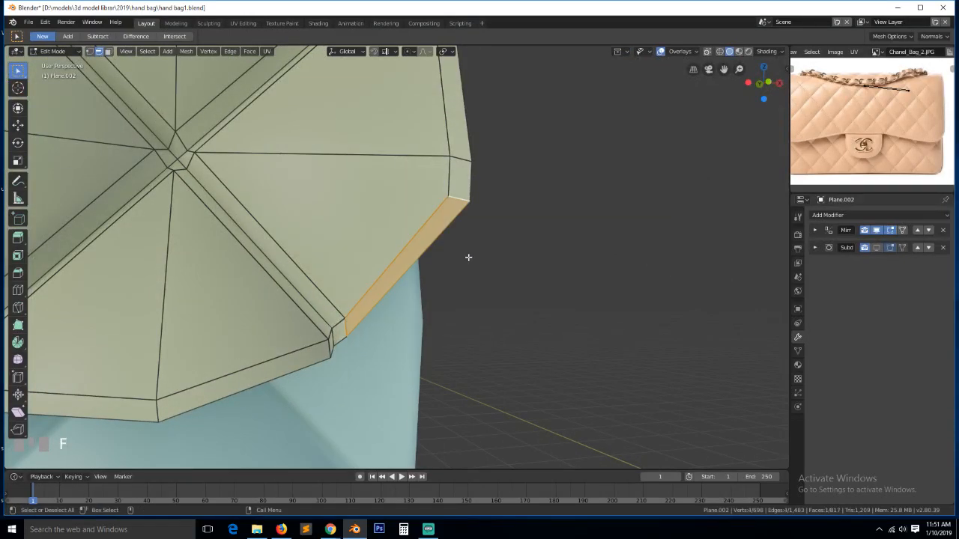
pyautogui.scroll(-5, 469, 257)
pyautogui.press('`')
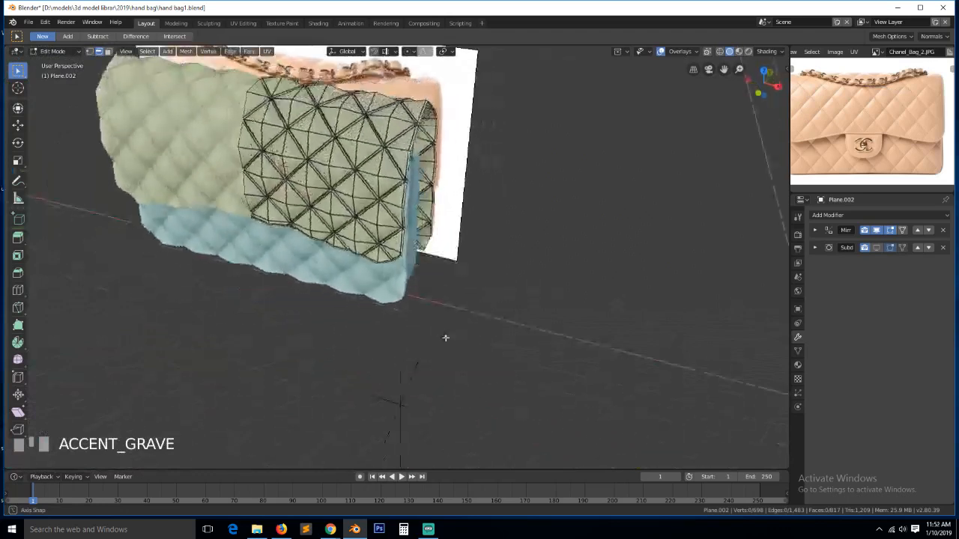
# - Frame the flap's bottom rim and select its bottom corner vertex
pyautogui.scroll(5, 446, 338)
pyautogui.click(508, 341)
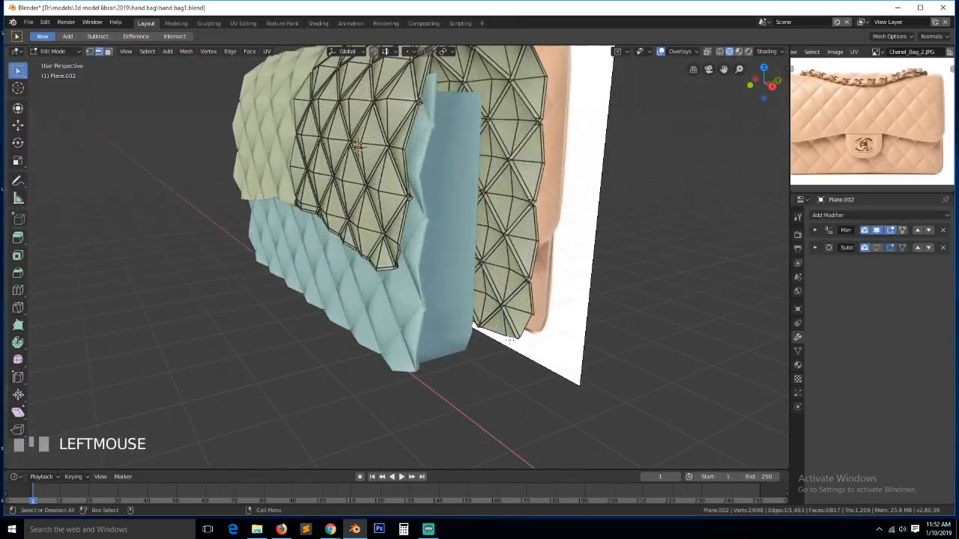
pyautogui.press('KP_Decimal')
pyautogui.scroll(-3, 442, 223)
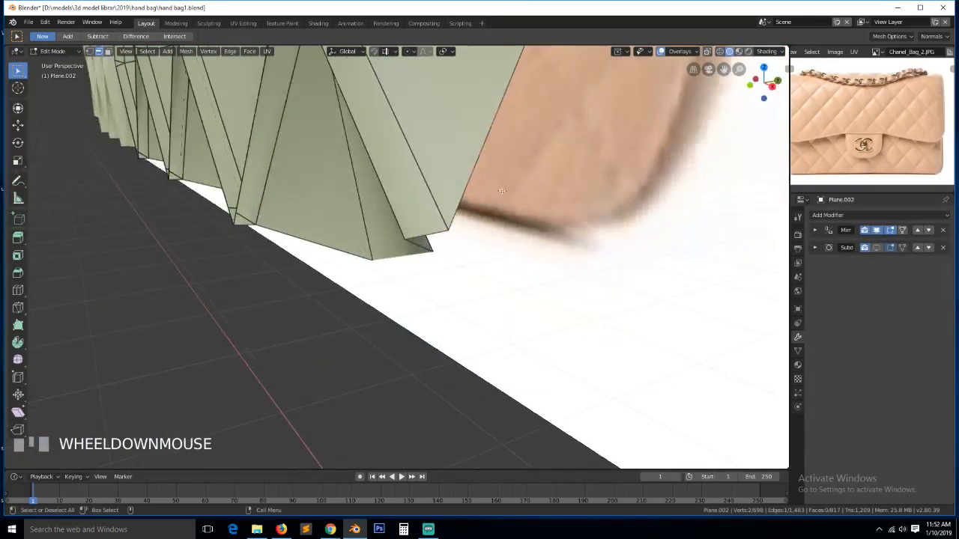
pyautogui.press('1')
pyautogui.click(416, 249)
pyautogui.press('`')
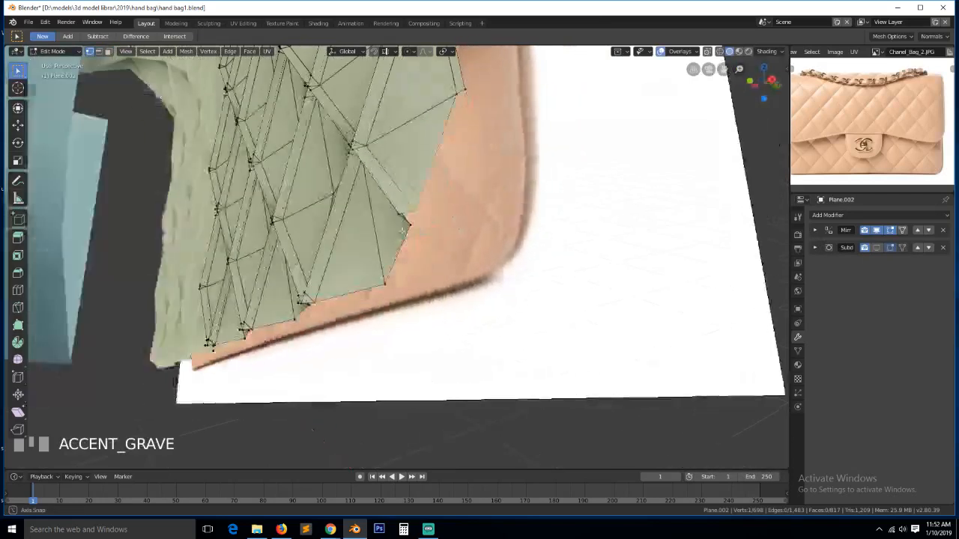
pyautogui.press('`')
pyautogui.scroll(-2, 139, 295)
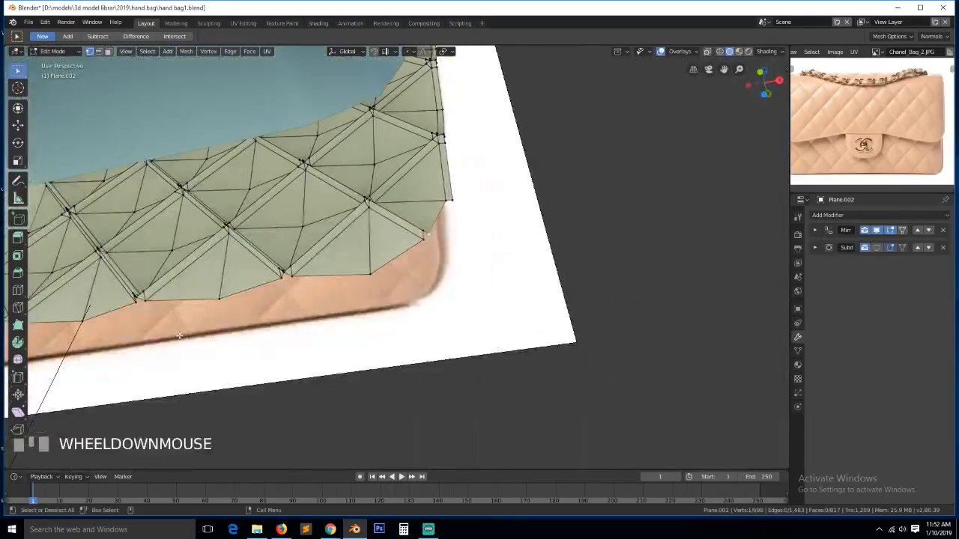
pyautogui.scroll(-2, 95, 316)
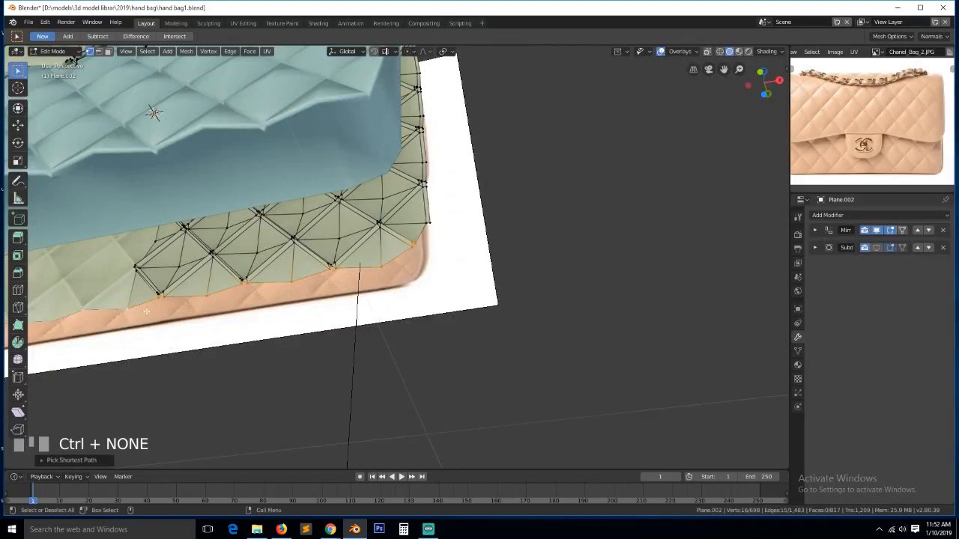
pyautogui.scroll(2, 209, 295)
# - From the right side view, extrude the bottom edge a little further downward
pyautogui.press('KP_3')
pyautogui.press('KP_Decimal')
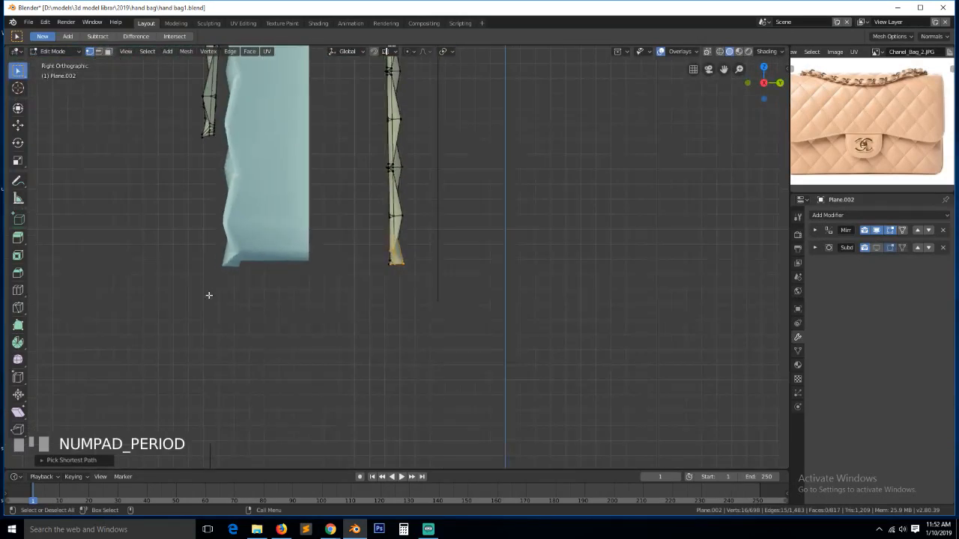
pyautogui.scroll(1, 339, 270)
pyautogui.press('e')
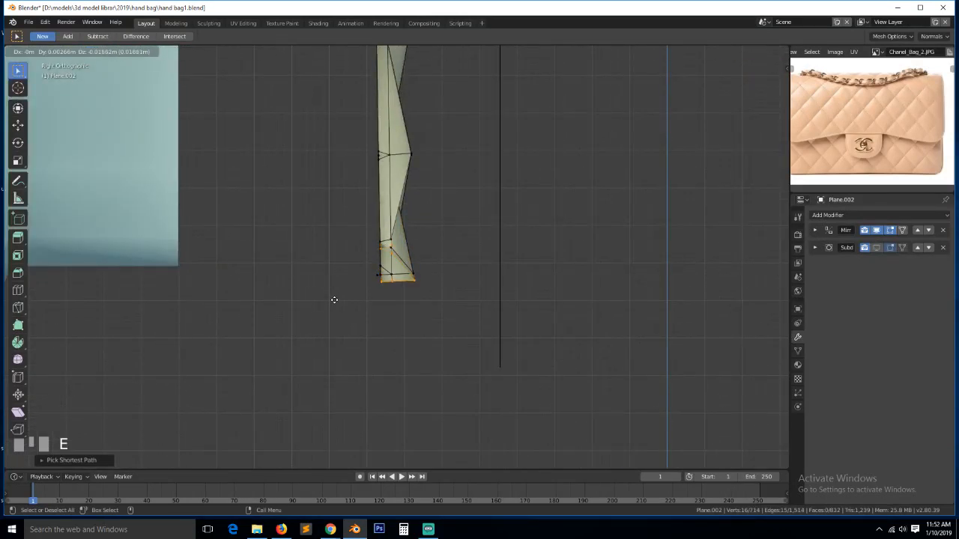
pyautogui.click(334, 301)
# - Check the rim edges in perspective, then clear the selection and orbit toward the bag's front
pyautogui.press('`')
pyautogui.press('2')
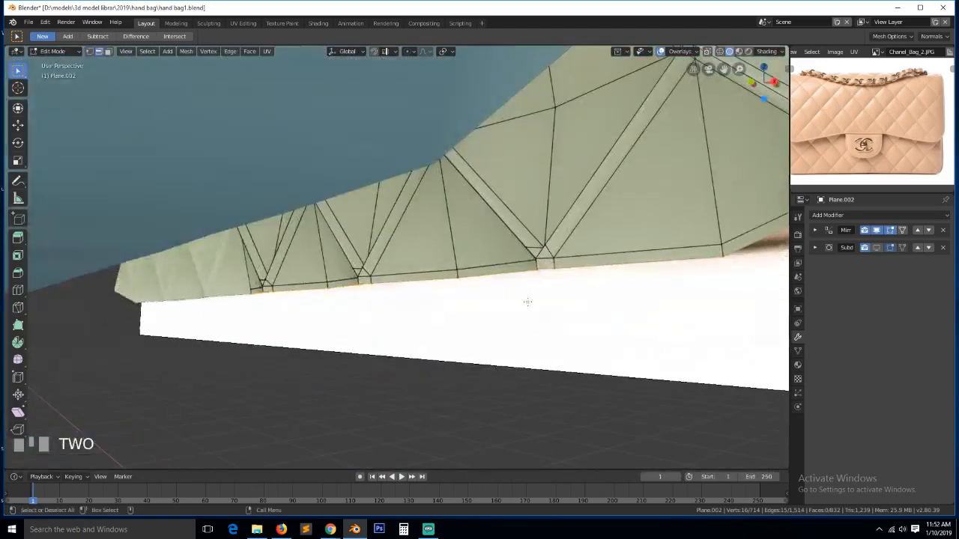
pyautogui.scroll(-2, 526, 302)
pyautogui.click(550, 226)
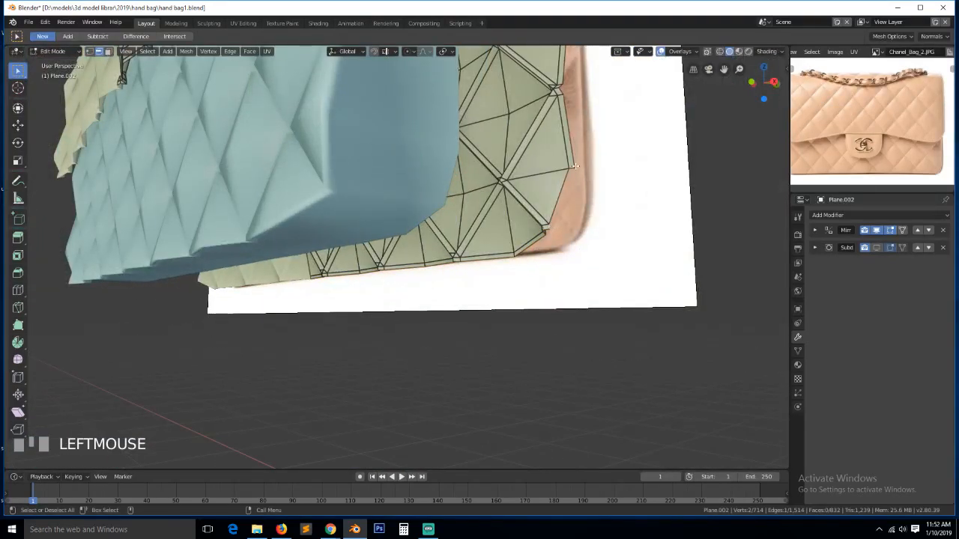
pyautogui.keyDown('shift'); pyautogui.click(588, 213); pyautogui.keyUp('shift')
pyautogui.hotkey('alt', 'a')
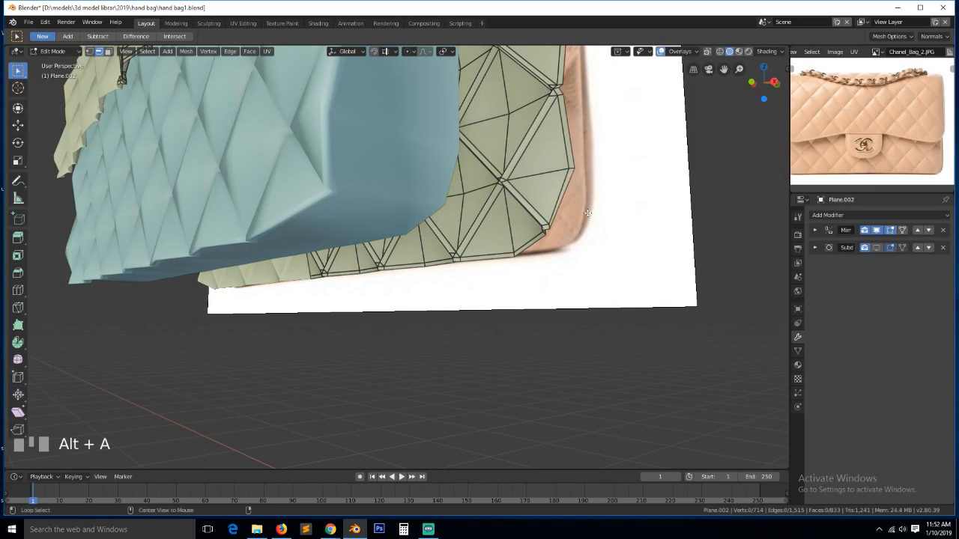
pyautogui.press('`')
pyautogui.click(428, 531)
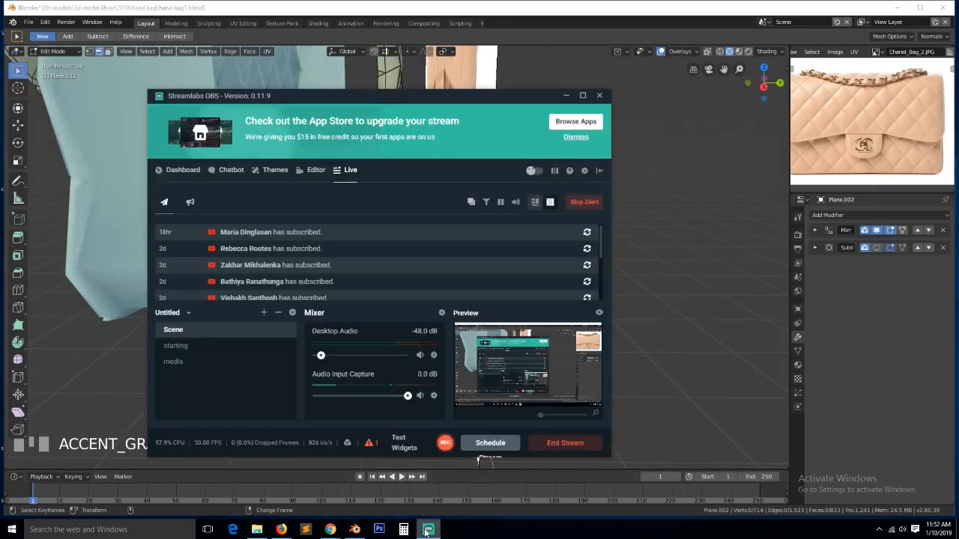
pyautogui.click(427, 533)
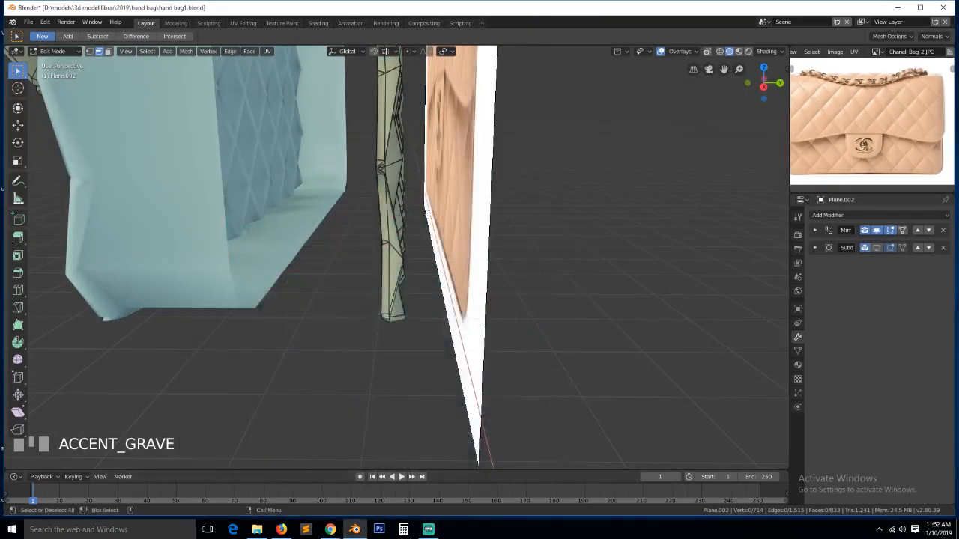
pyautogui.moveTo(428, 218); pyautogui.dragTo(419, 98, button='middle')
pyautogui.scroll(-4, 450, 236)
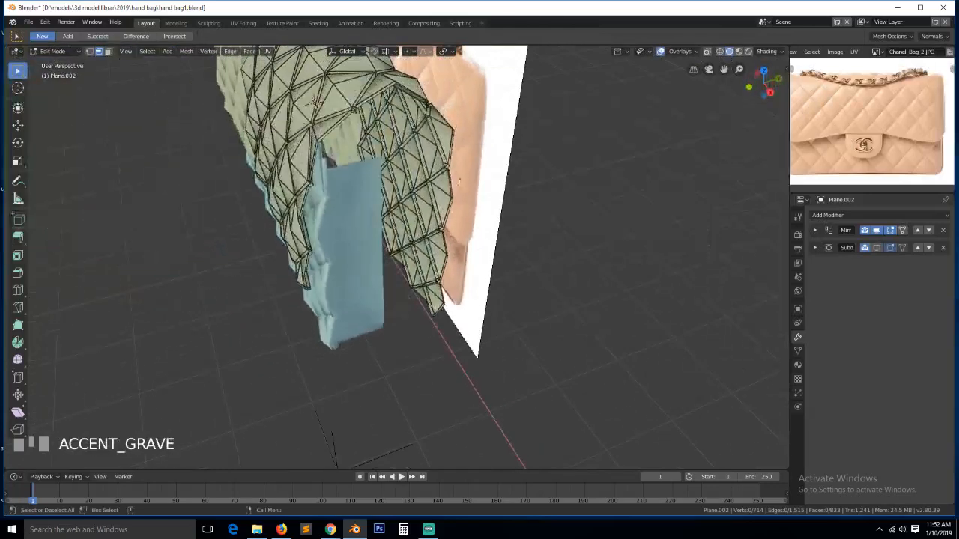
# - Select the flap's boundary edge loop and try thickening it along normals, then undo it
pyautogui.keyDown('alt'); pyautogui.click(459, 185); pyautogui.keyUp('alt')
pyautogui.press('`')
pyautogui.moveTo(459, 185)
pyautogui.mouseDown(button='middle')
pyautogui.moveTo(545, 134)
pyautogui.moveTo(467, 195)
pyautogui.mouseUp(button='middle')
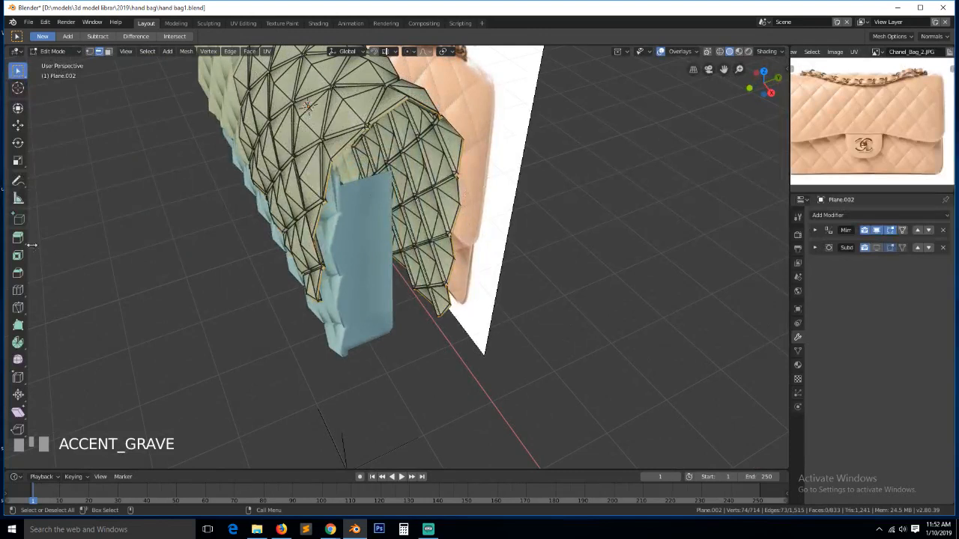
pyautogui.moveTo(21, 238); pyautogui.dragTo(48, 260)
pyautogui.scroll(3, 296, 232)
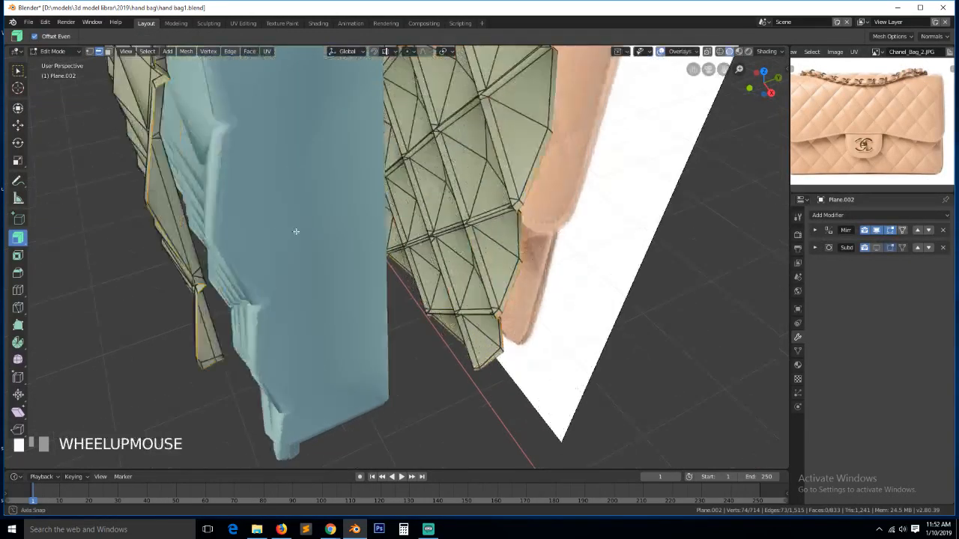
pyautogui.moveTo(296, 232); pyautogui.dragTo(320, 225, button='middle')
pyautogui.moveTo(389, 272); pyautogui.dragTo(420, 258)
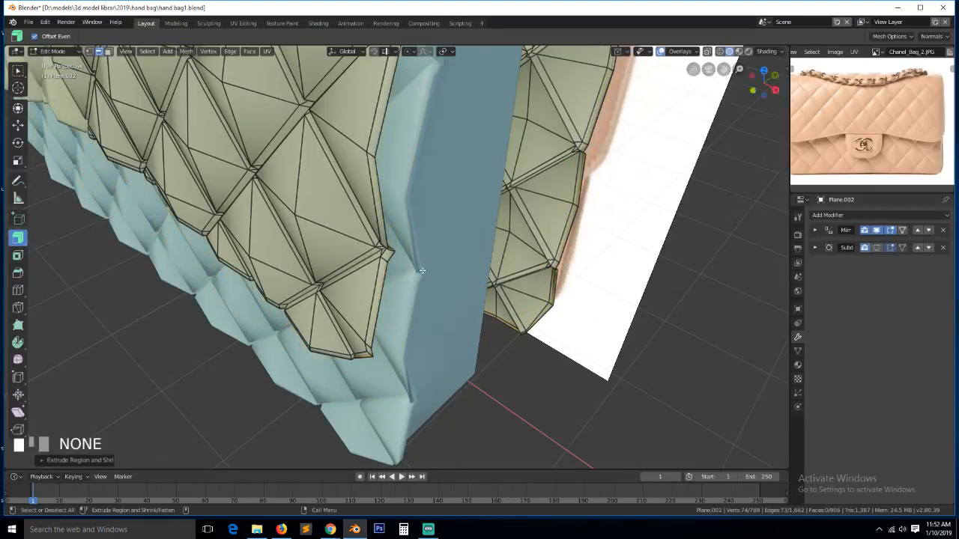
pyautogui.hotkey('ctrl', 'z')
# - Recalculate normals for the whole mesh, then retry and undo a boundary-loop extrusion
pyautogui.press('a')
pyautogui.hotkey('shift', 'n')
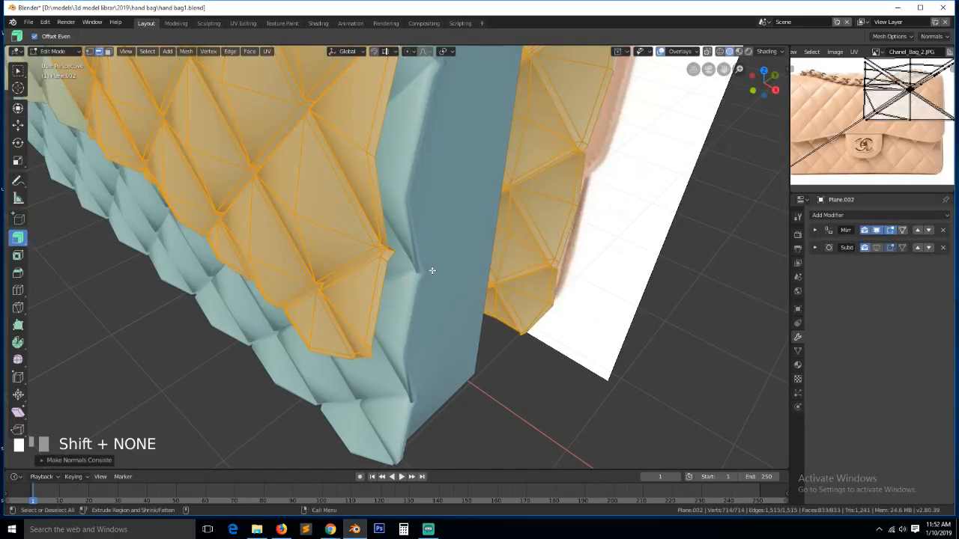
pyautogui.keyDown('alt'); pyautogui.click(389, 282); pyautogui.keyUp('alt')
pyautogui.moveTo(394, 280); pyautogui.dragTo(418, 290)
pyautogui.hotkey('ctrl', 'z')
pyautogui.press('`')
pyautogui.moveTo(470, 299); pyautogui.dragTo(493, 278, button='middle')
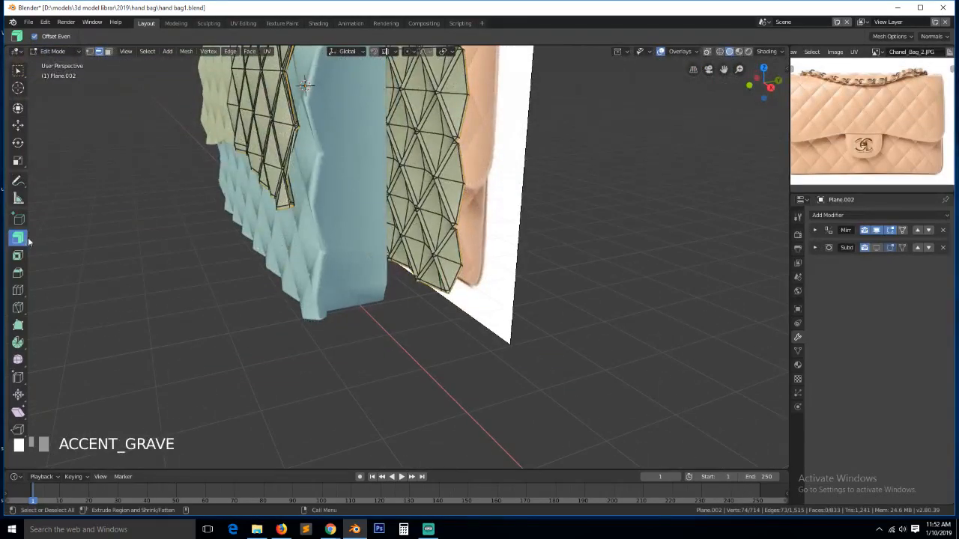
# - Extrude the boundary edge loop into a new rim and scale it along Y
pyautogui.press('e')
pyautogui.click(372, 228)
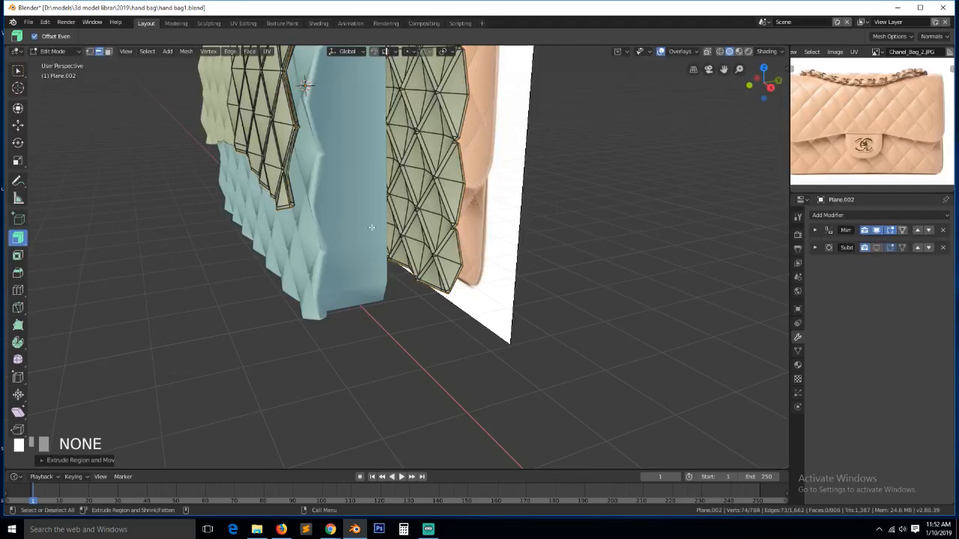
pyautogui.press('s')
pyautogui.press('x')
pyautogui.press('y')
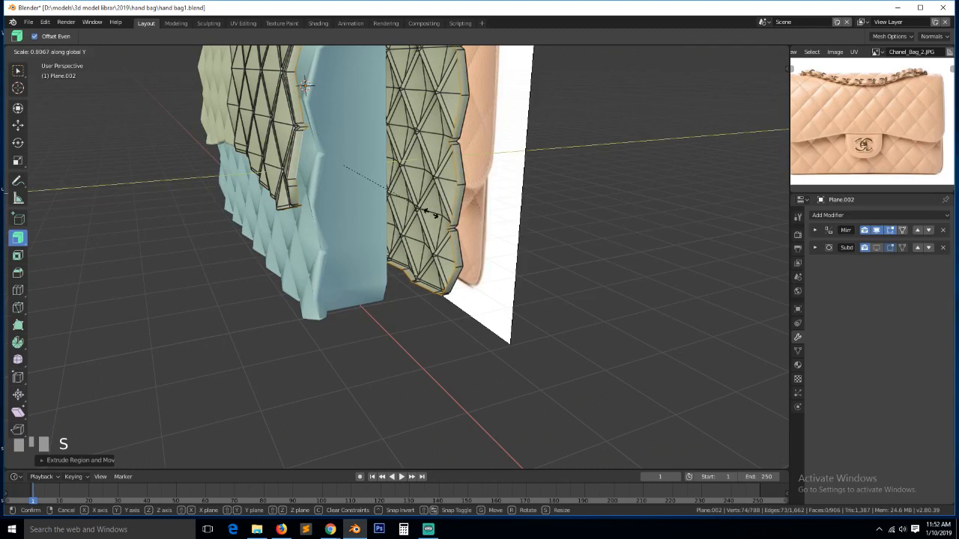
pyautogui.click(438, 215)
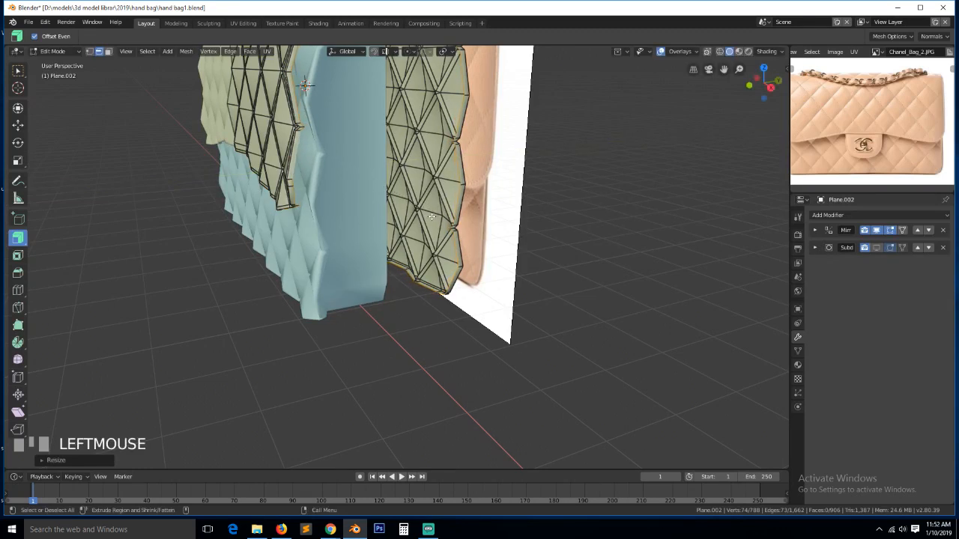
# - Inspect the new rim from the top view in wireframe, then return to solid shading
pyautogui.scroll(-4, 439, 216)
pyautogui.moveTo(440, 219)
pyautogui.mouseDown(button='middle')
pyautogui.moveTo(490, 262)
pyautogui.moveTo(450, 258)
pyautogui.moveTo(465, 270)
pyautogui.moveTo(444, 256)
pyautogui.moveTo(398, 188)
pyautogui.mouseUp(button='middle')
pyautogui.press('KP_7')
pyautogui.press('KP_Decimal')
pyautogui.press('z')
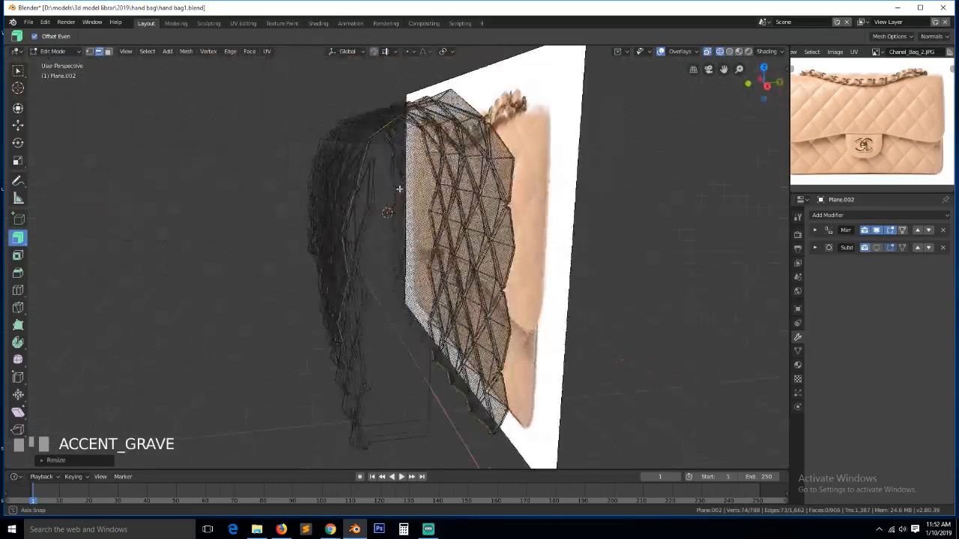
pyautogui.press('z')
pyautogui.click(460, 197)
pyautogui.moveTo(463, 197)
pyautogui.mouseDown(button='middle')
pyautogui.moveTo(489, 231)
pyautogui.moveTo(476, 203)
pyautogui.moveTo(502, 232)
pyautogui.moveTo(515, 219)
pyautogui.mouseUp(button='middle')
pyautogui.scroll(4, 477, 202)
# - Select a path of flap rim vertices and lower them along Z
pyautogui.press('1')
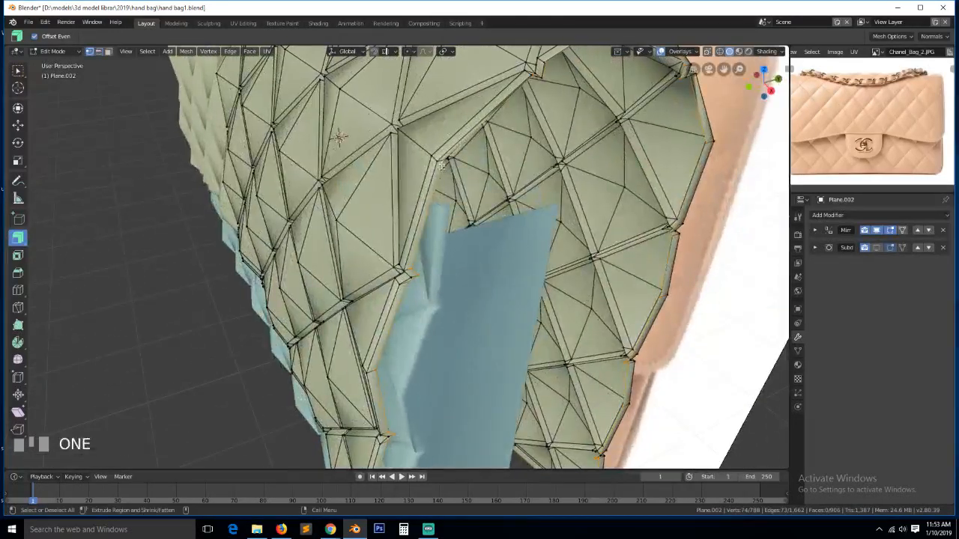
pyautogui.click(442, 163)
pyautogui.scroll(-2, 555, 204)
pyautogui.scroll(-3, 552, 205)
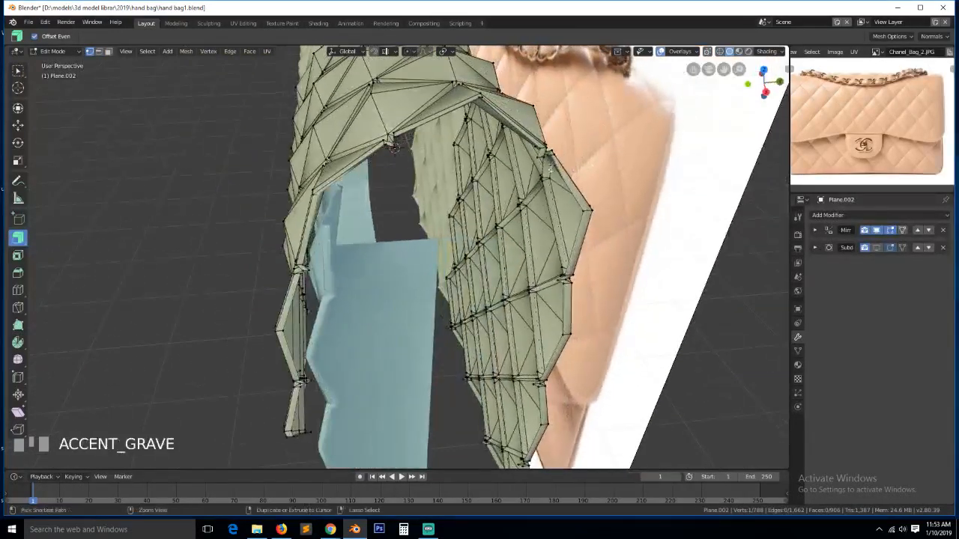
pyautogui.keyDown('ctrl'); pyautogui.click(551, 166); pyautogui.keyUp('ctrl')
pyautogui.press('g')
pyautogui.press('z')
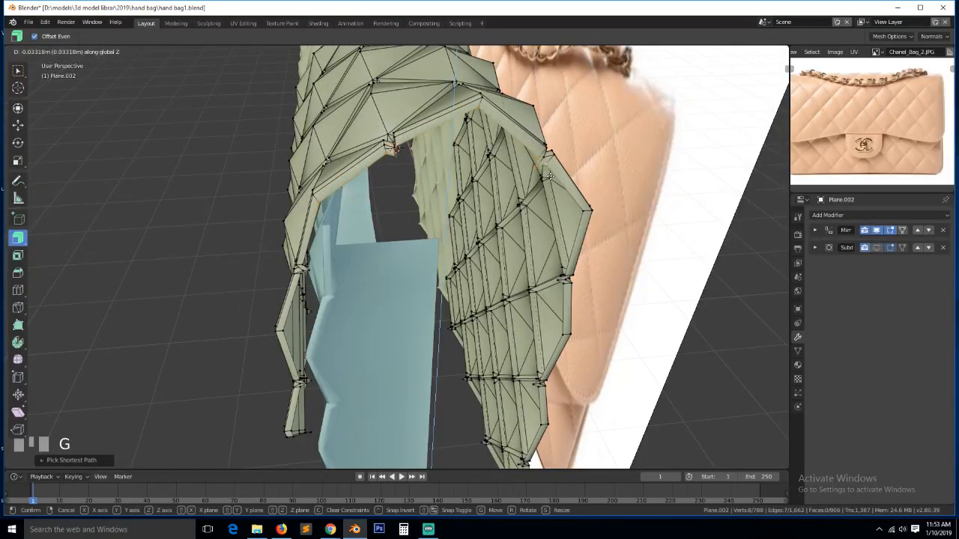
pyautogui.click(551, 177)
# - Select the first stray spike's vertices and merge them at center
pyautogui.press('a')
pyautogui.press('a')
pyautogui.press('`')
pyautogui.moveTo(550, 178); pyautogui.dragTo(501, 202, button='middle')
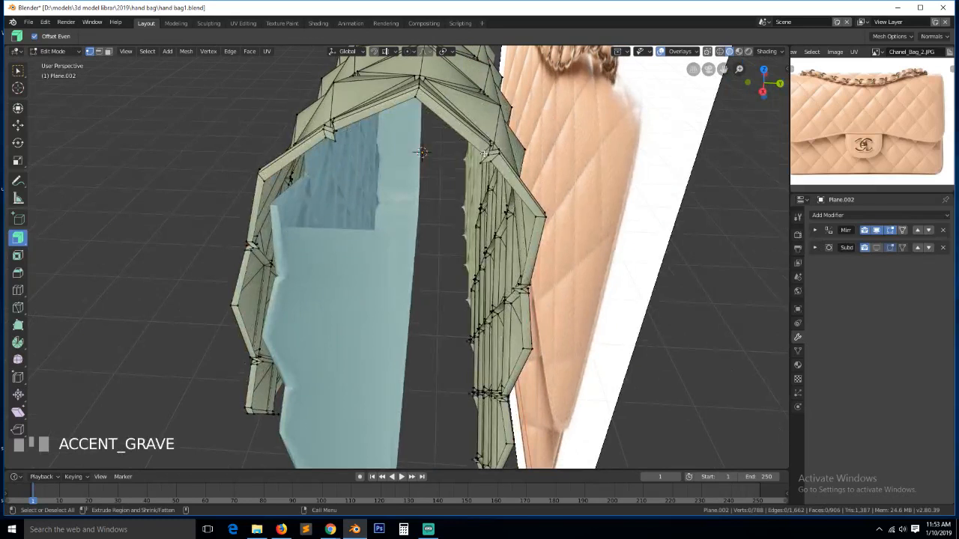
pyautogui.click(484, 155)
pyautogui.click(485, 160)
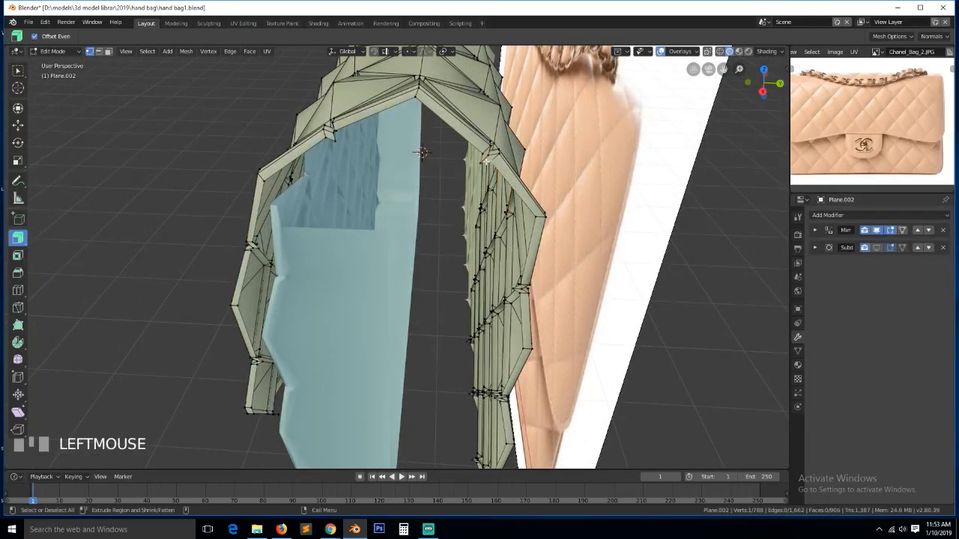
pyautogui.keyDown('ctrl'); pyautogui.click(503, 170); pyautogui.keyUp('ctrl')
pyautogui.hotkey('alt', 'm')
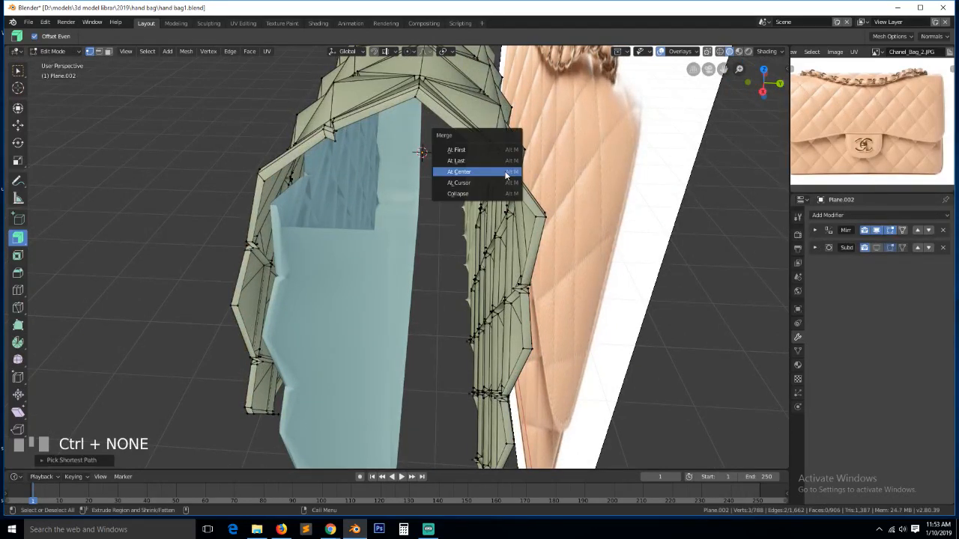
pyautogui.click(505, 174)
# - Merge the vertices of two more spikes along the rim at their centers
pyautogui.hotkey('alt', 'a')
pyautogui.press('`')
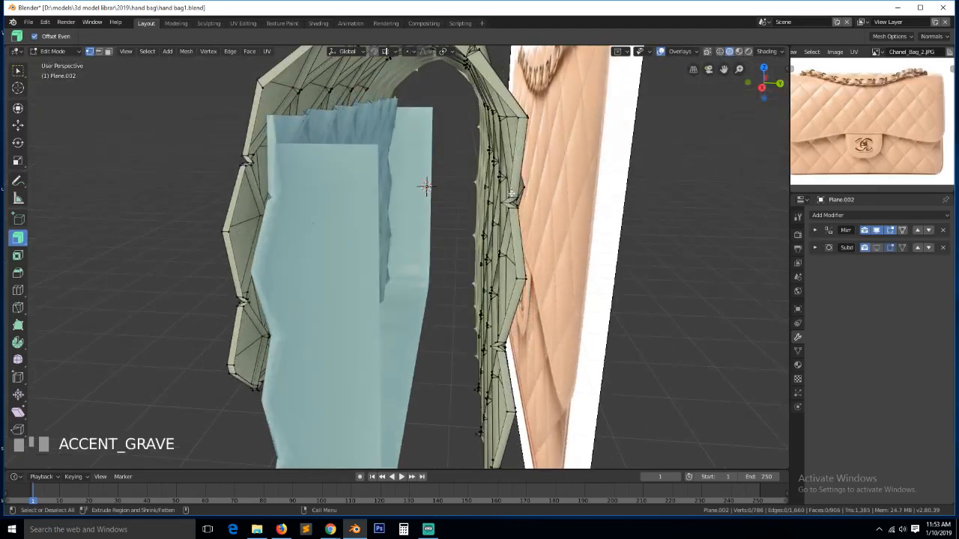
pyautogui.click(511, 193)
pyautogui.keyDown('ctrl'); pyautogui.click(511, 213); pyautogui.keyUp('ctrl')
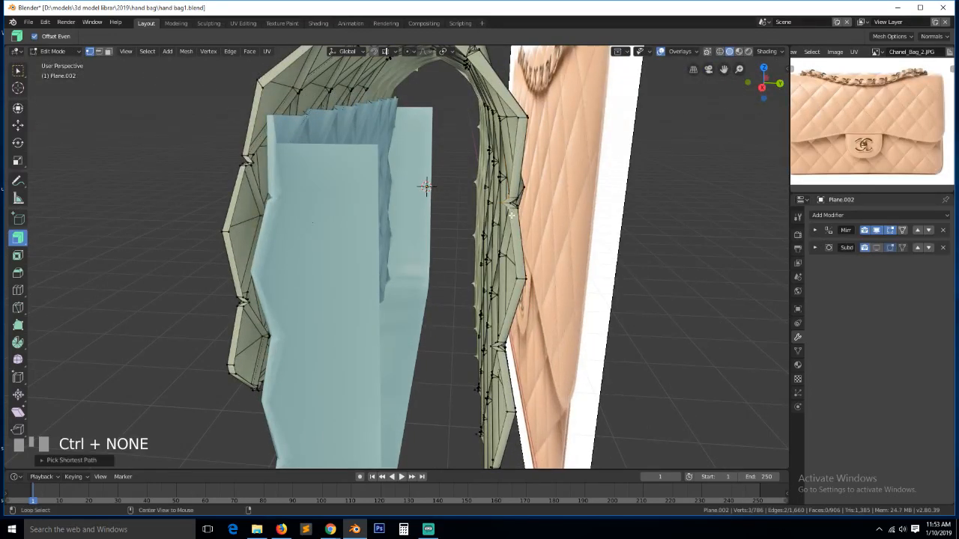
pyautogui.hotkey('alt', 'm')
pyautogui.click(512, 214)
pyautogui.press('`')
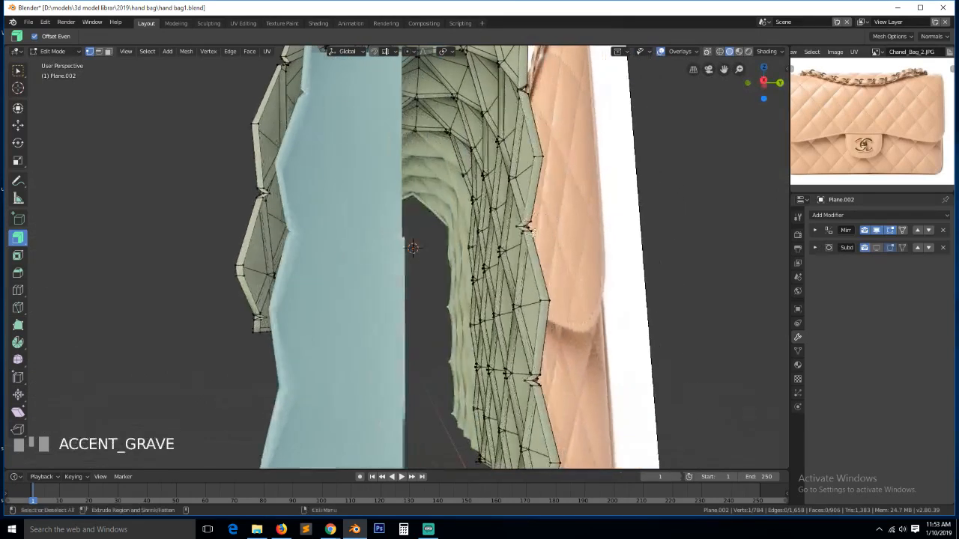
pyautogui.keyDown('ctrl'); pyautogui.click(525, 229); pyautogui.keyUp('ctrl')
pyautogui.hotkey('ctrl', 'z')
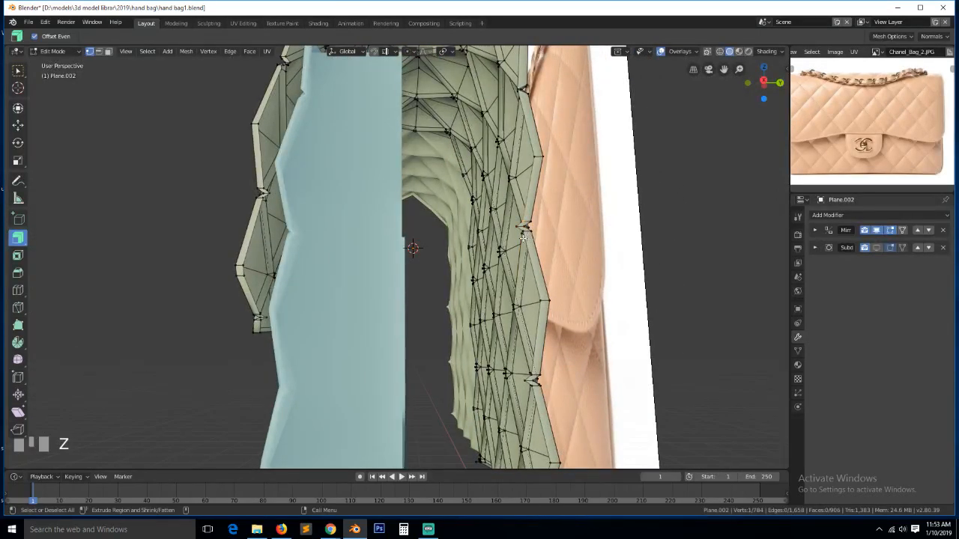
pyautogui.hotkey('alt', 'm')
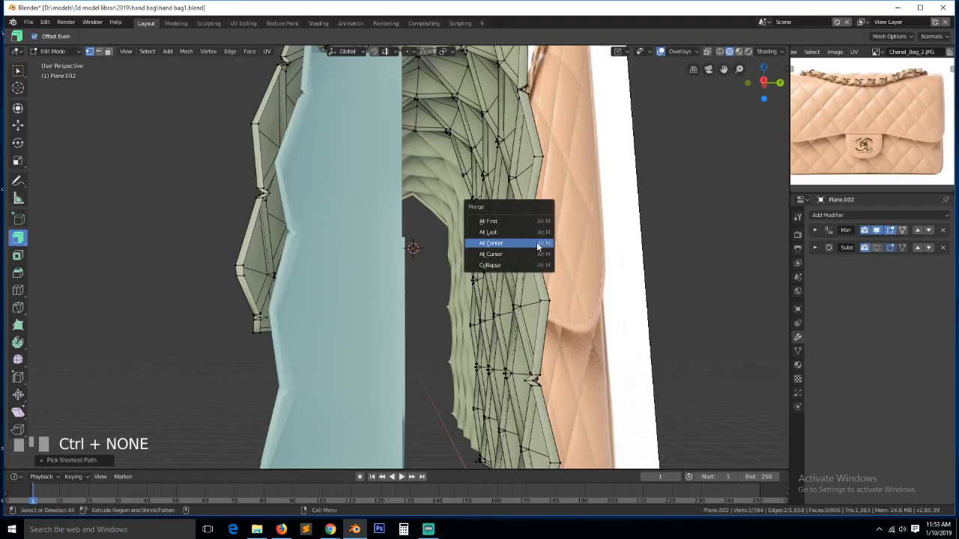
pyautogui.click(537, 244)
# - Select vertices around another spike, then clear the selection and frame the view
pyautogui.press('`')
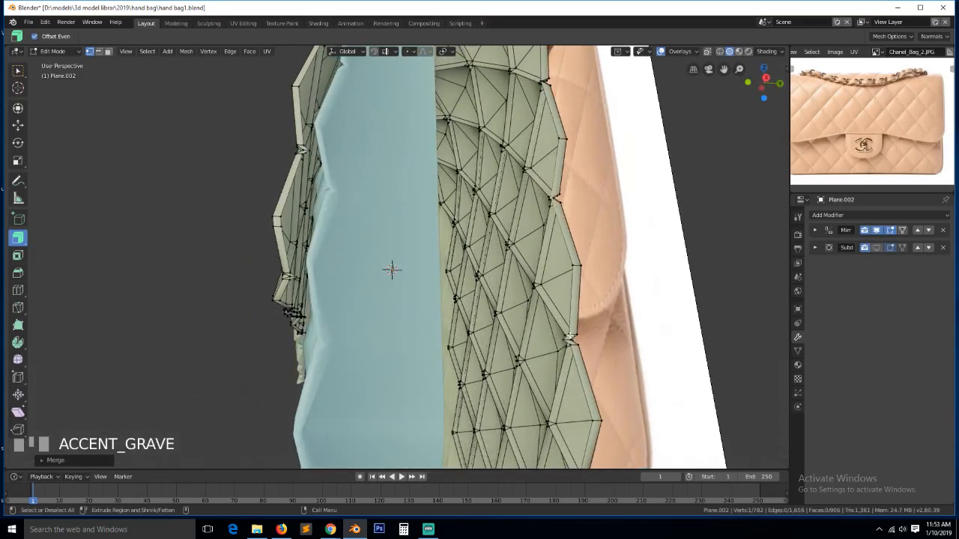
pyautogui.click(571, 337)
pyautogui.keyDown('ctrl'); pyautogui.click(574, 346); pyautogui.keyUp('ctrl')
pyautogui.keyDown('ctrl'); pyautogui.click(569, 343); pyautogui.keyUp('ctrl')
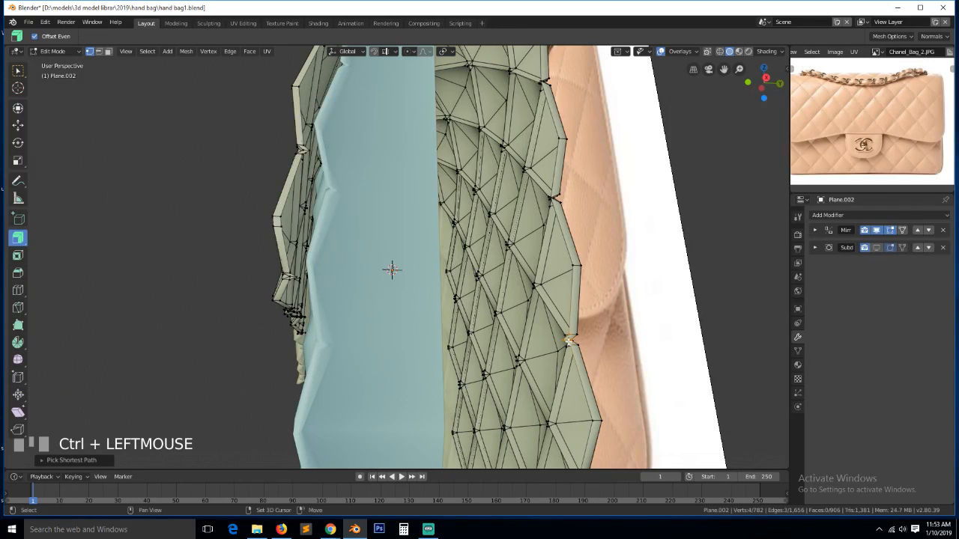
pyautogui.keyDown('shift'); pyautogui.click(570, 343); pyautogui.keyUp('shift')
pyautogui.hotkey('alt', 'a')
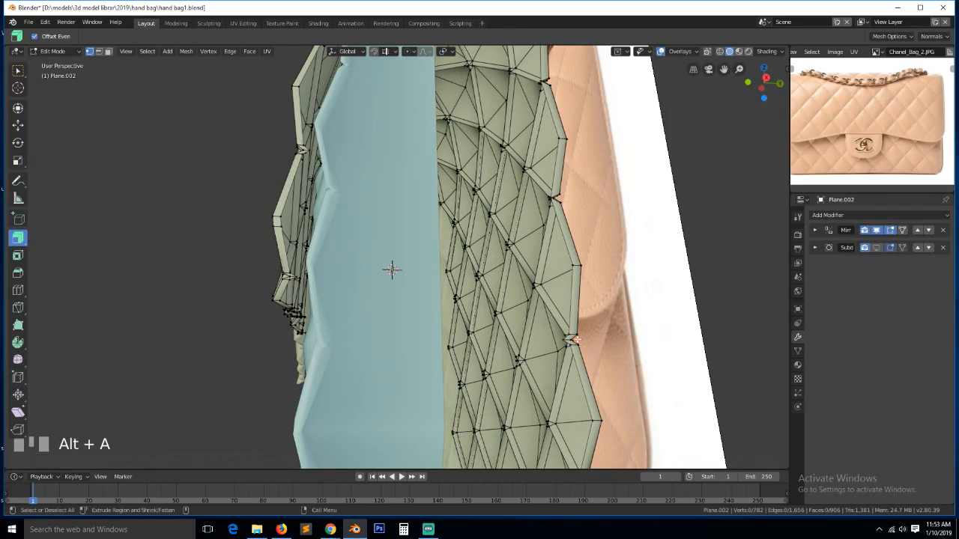
pyautogui.press('KP_Decimal')
# - Merge the first rim spike's three vertices into a single point at centre
pyautogui.scroll(-2, 393, 348)
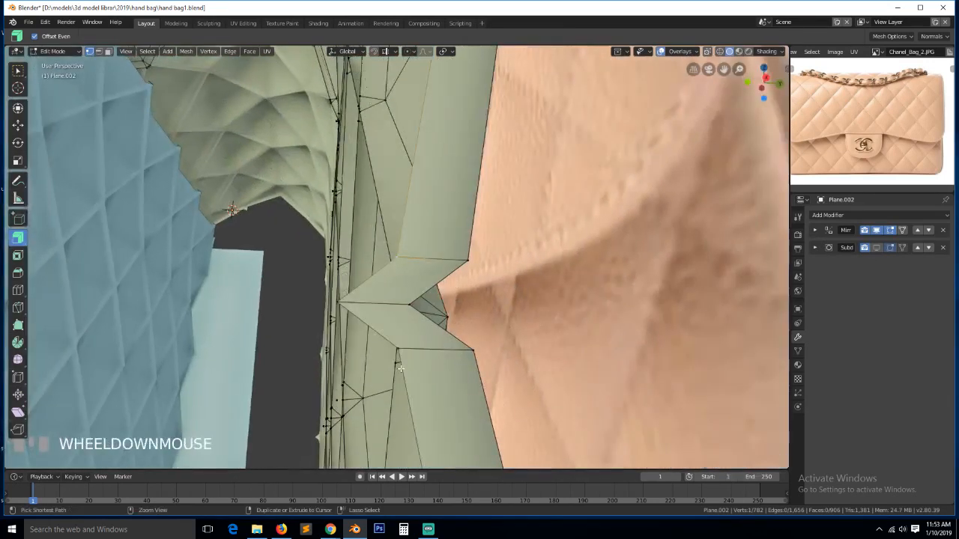
pyautogui.keyDown('ctrl'); pyautogui.click(393, 350); pyautogui.keyUp('ctrl')
pyautogui.press('m')
pyautogui.click(401, 349)
pyautogui.scroll(-4, 408, 349)
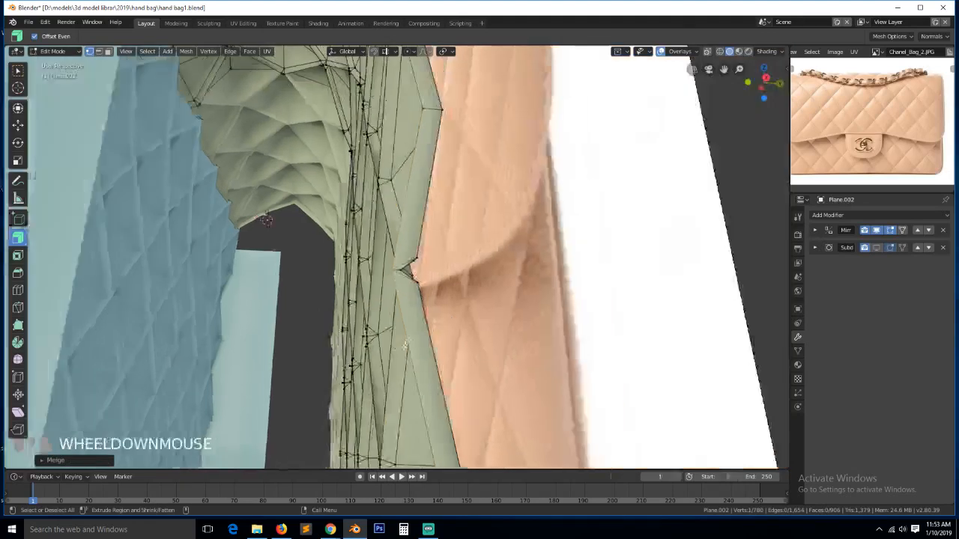
# - Close in on the flap edge and merge the next spike's tip vertex with its neighbour at centre
pyautogui.press('`')
pyautogui.click(388, 353)
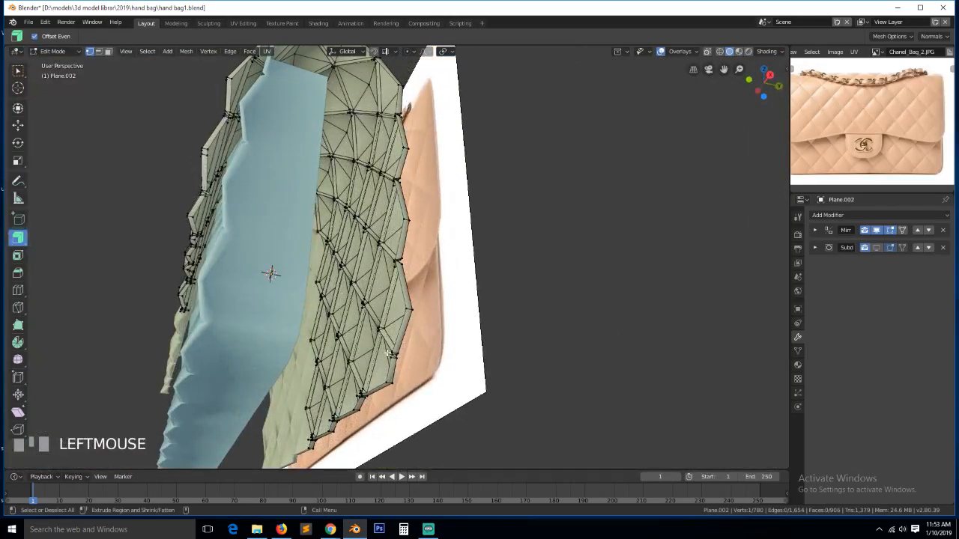
pyautogui.press('KP_Decimal')
pyautogui.click(502, 235)
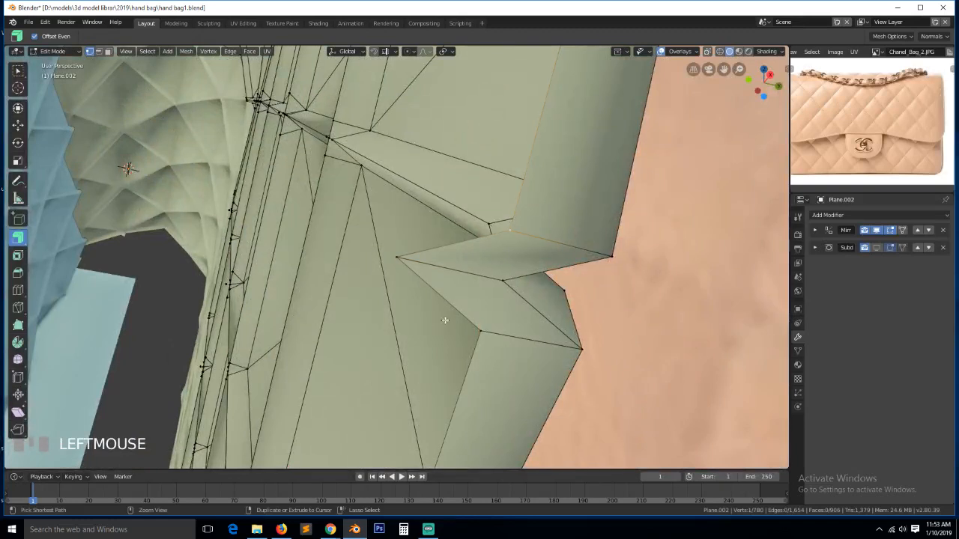
pyautogui.keyDown('ctrl'); pyautogui.click(484, 329); pyautogui.keyUp('ctrl')
pyautogui.hotkey('alt', 'm')
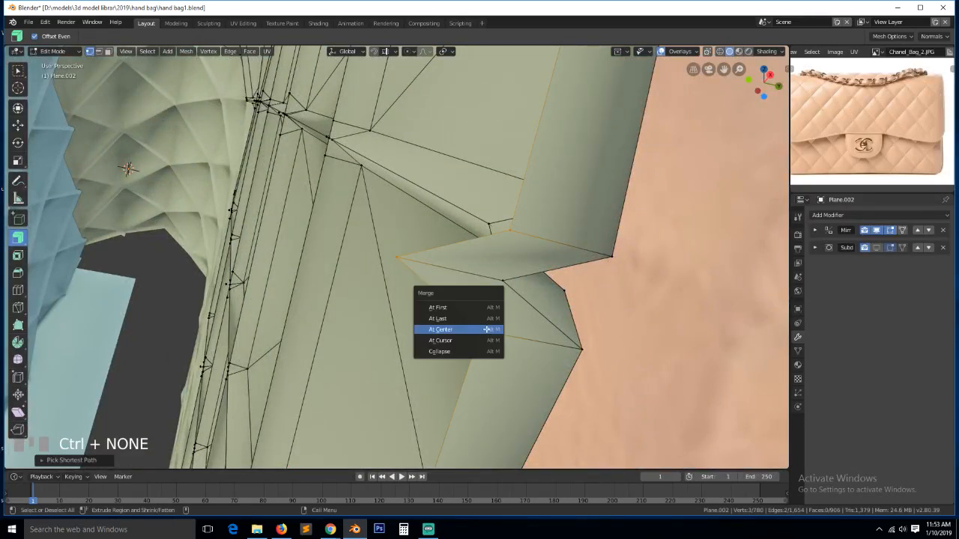
pyautogui.click(484, 331)
pyautogui.scroll(-2, 480, 337)
pyautogui.scroll(-2, 444, 360)
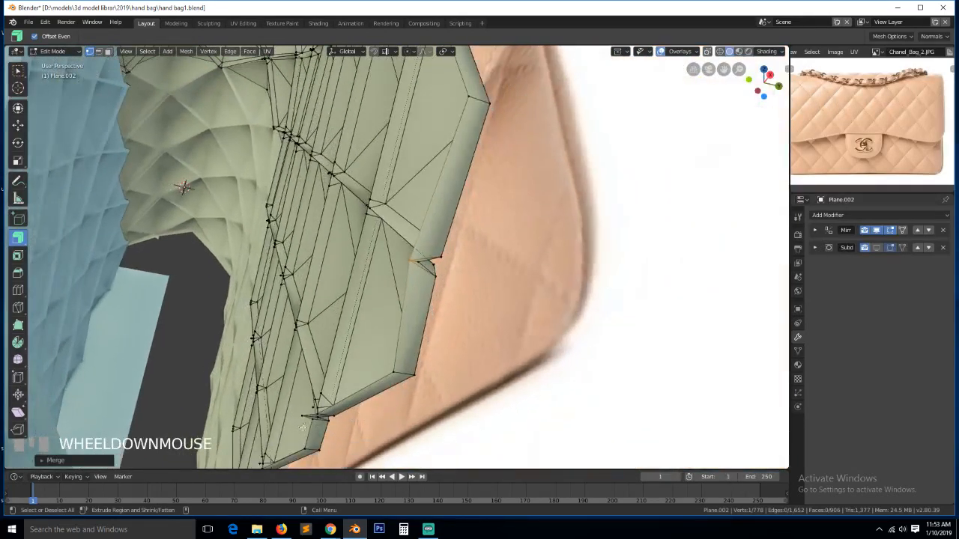
# - Collapse the vertices of the following spike into one point
pyautogui.click(314, 417)
pyautogui.keyDown('ctrl'); pyautogui.click(308, 418); pyautogui.keyUp('ctrl')
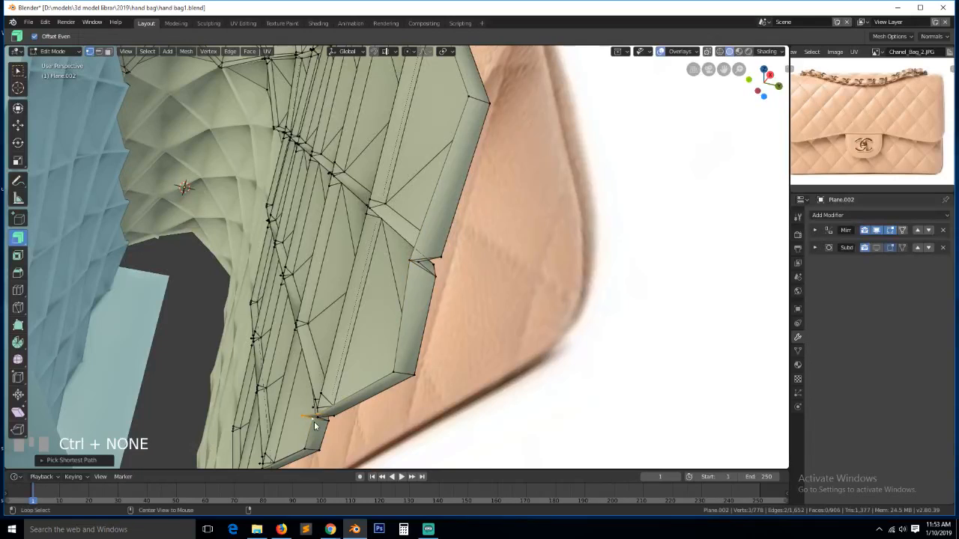
pyautogui.hotkey('alt', 'm')
pyautogui.click(315, 424)
pyautogui.scroll(-3, 309, 405)
# - Merge another spike's vertex path at centre, then clear the selection
pyautogui.click(305, 393)
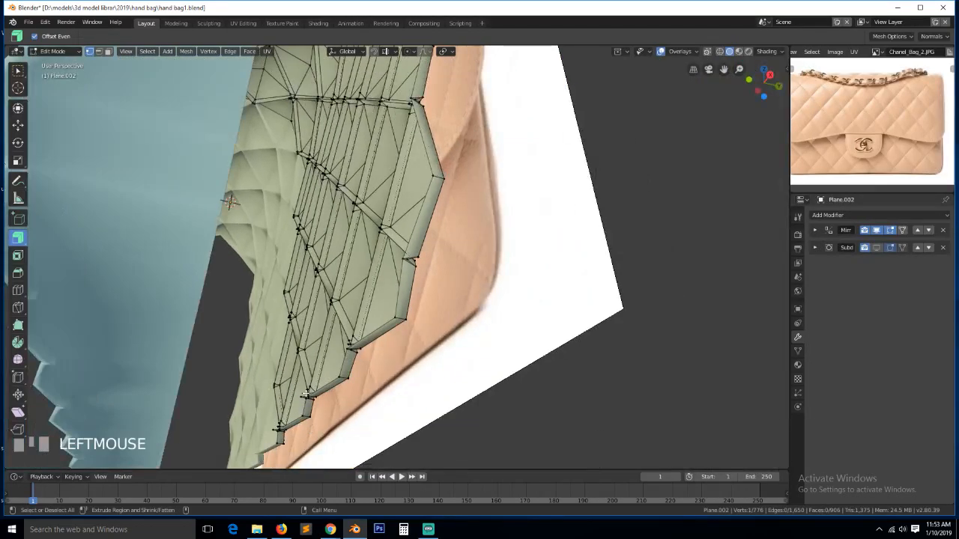
pyautogui.press('KP_Decimal')
pyautogui.click(447, 283)
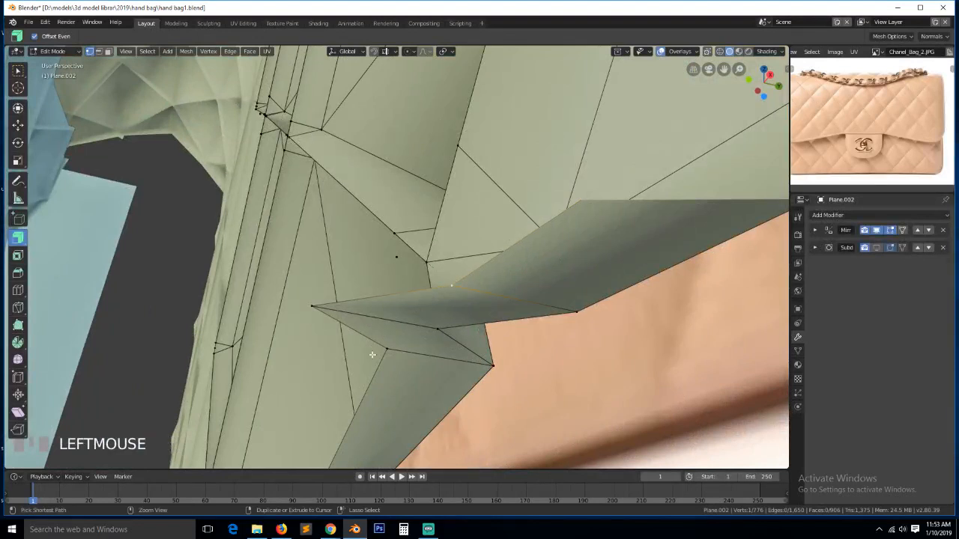
pyautogui.keyDown('ctrl'); pyautogui.click(387, 350); pyautogui.keyUp('ctrl')
pyautogui.hotkey('alt', 'm')
pyautogui.click(385, 352)
pyautogui.scroll(-2, 375, 356)
pyautogui.hotkey('alt', 'a')
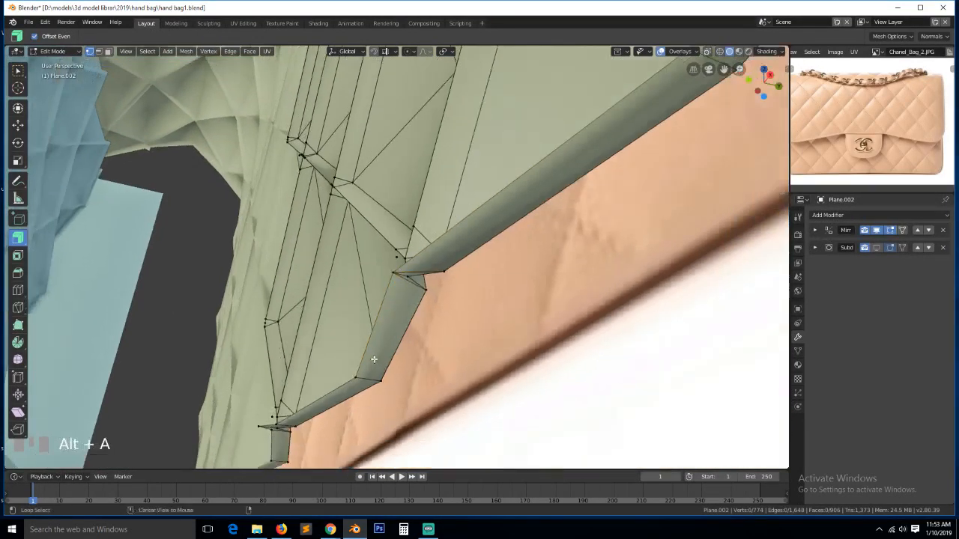
pyautogui.scroll(-1, 325, 402)
# - Merge one more spike tip with its neighbouring vertex at centre
pyautogui.click(298, 390)
pyautogui.keyDown('ctrl'); pyautogui.click(293, 397); pyautogui.keyUp('ctrl')
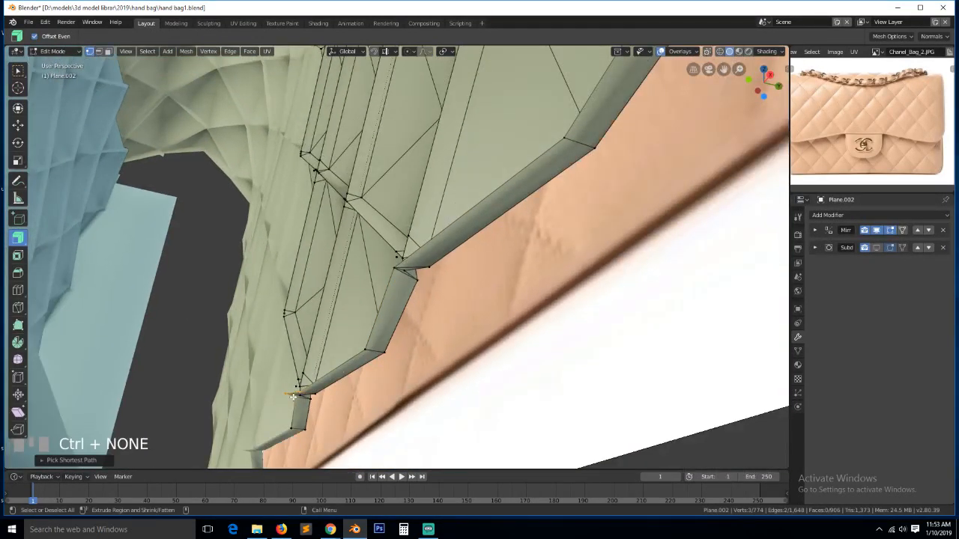
pyautogui.press('KP_Decimal')
pyautogui.hotkey('alt', 'm')
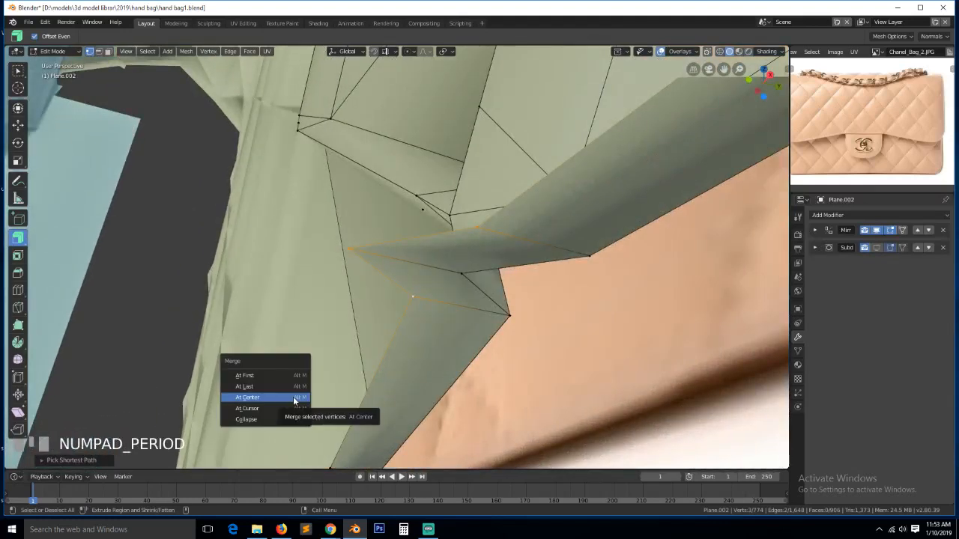
pyautogui.click(300, 399)
pyautogui.scroll(-2, 297, 383)
pyautogui.scroll(-4, 297, 383)
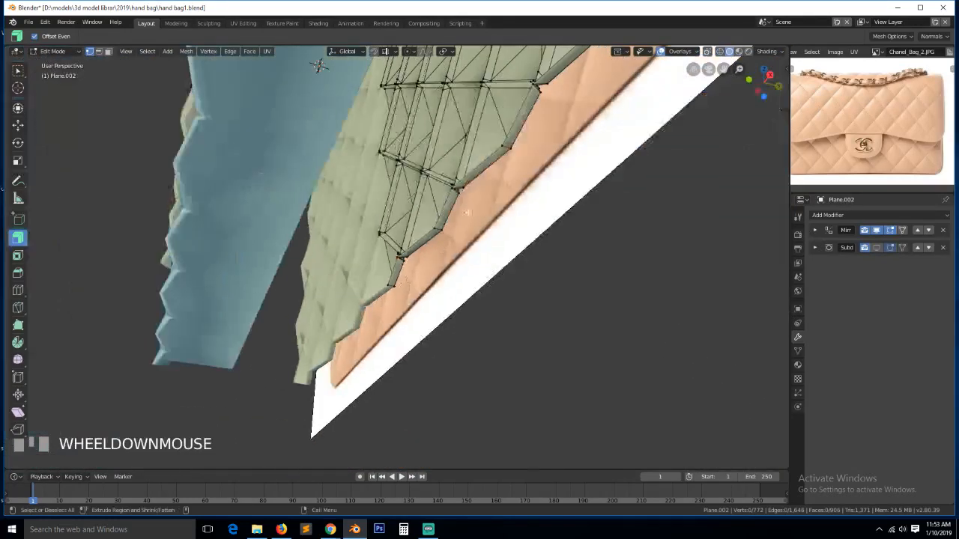
# - Select and frame the edge loop along the flap border
pyautogui.keyDown('alt'); pyautogui.click(488, 153); pyautogui.keyUp('alt')
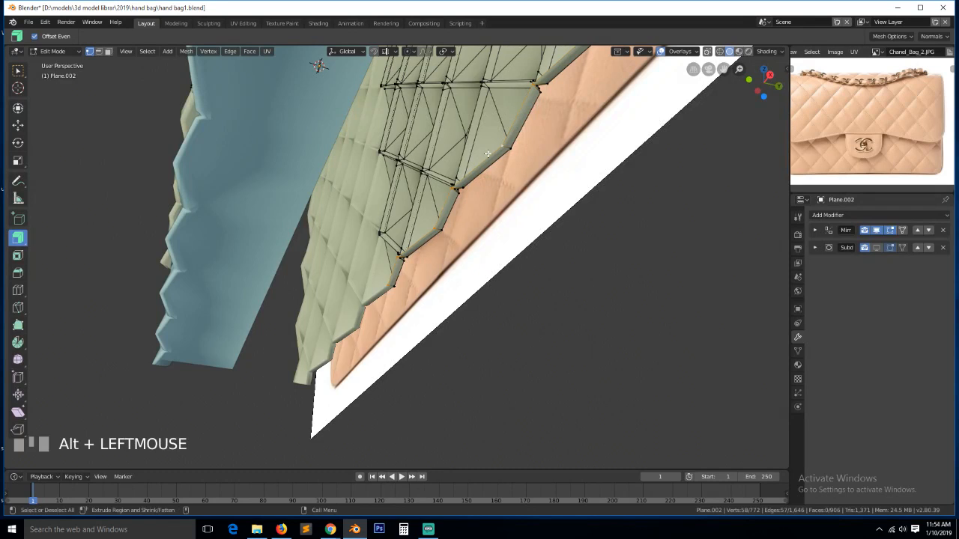
pyautogui.press('KP_Decimal')
pyautogui.press('`')
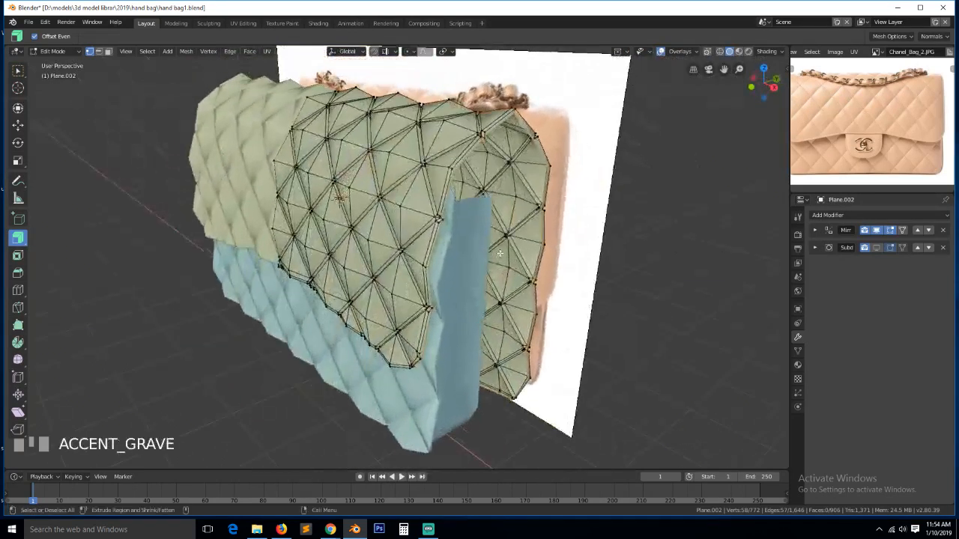
# - Select the cluster of vertices at the flap's inner corner and frame them
pyautogui.scroll(2, 500, 254)
pyautogui.hotkey('alt', 'a')
pyautogui.press('`')
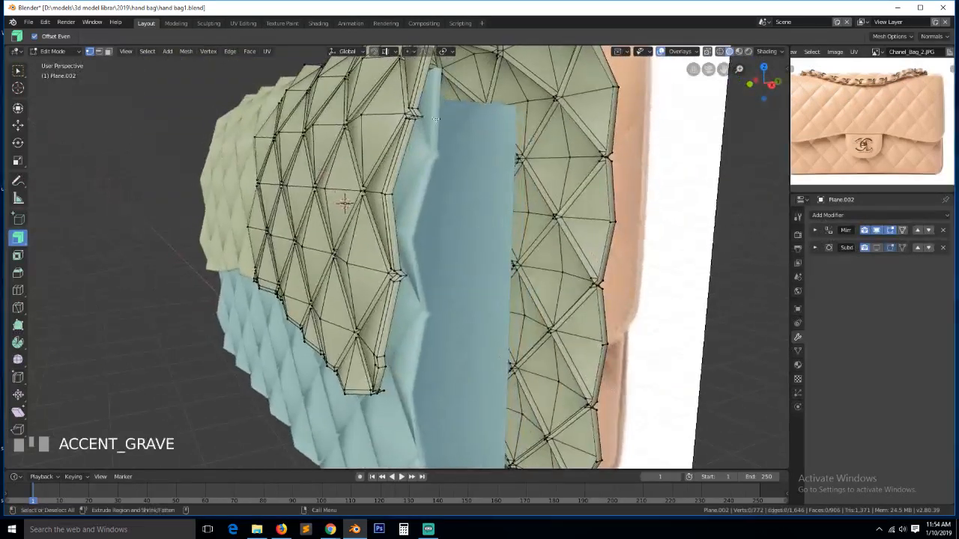
pyautogui.click(421, 129)
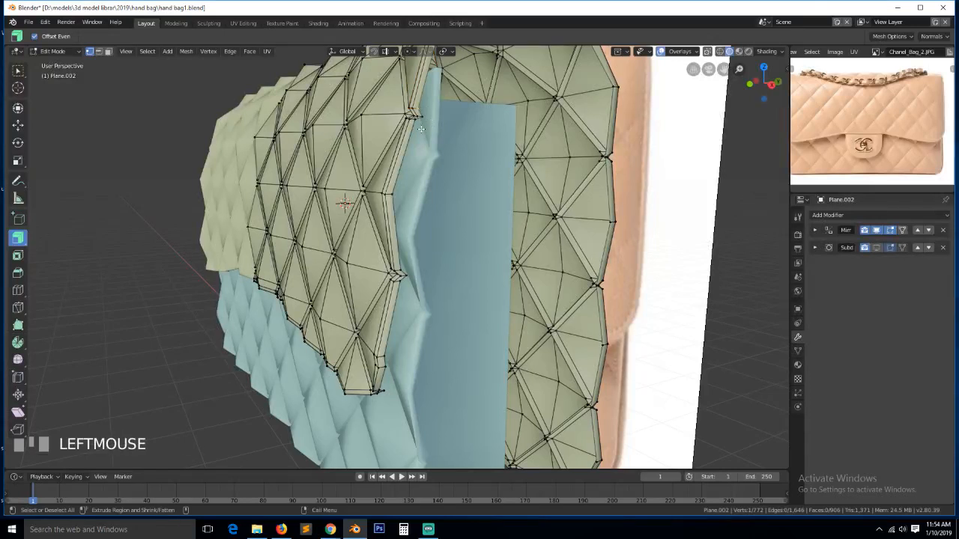
pyautogui.click(421, 120)
pyautogui.keyDown('shift'); pyautogui.click(425, 117); pyautogui.keyUp('shift')
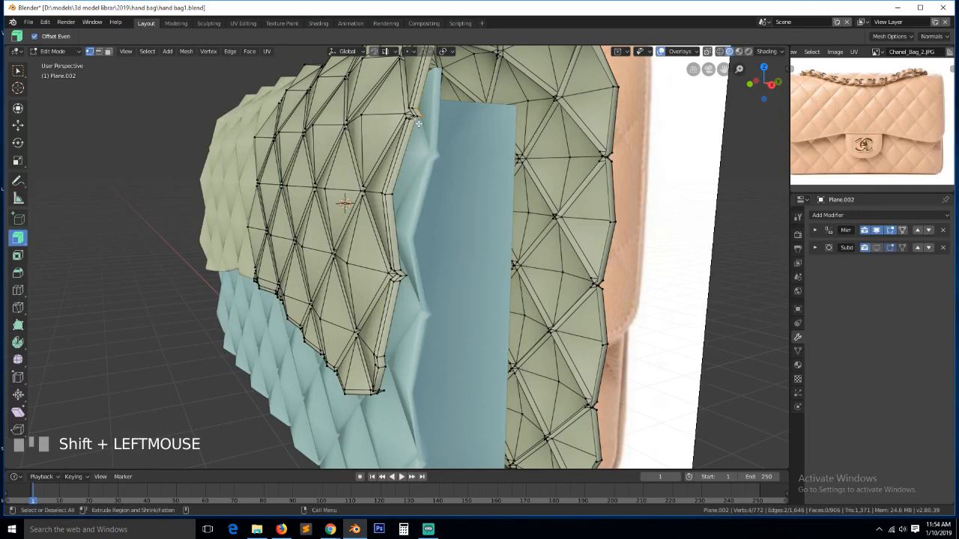
pyautogui.press('KP_Decimal')
pyautogui.scroll(2, 341, 360)
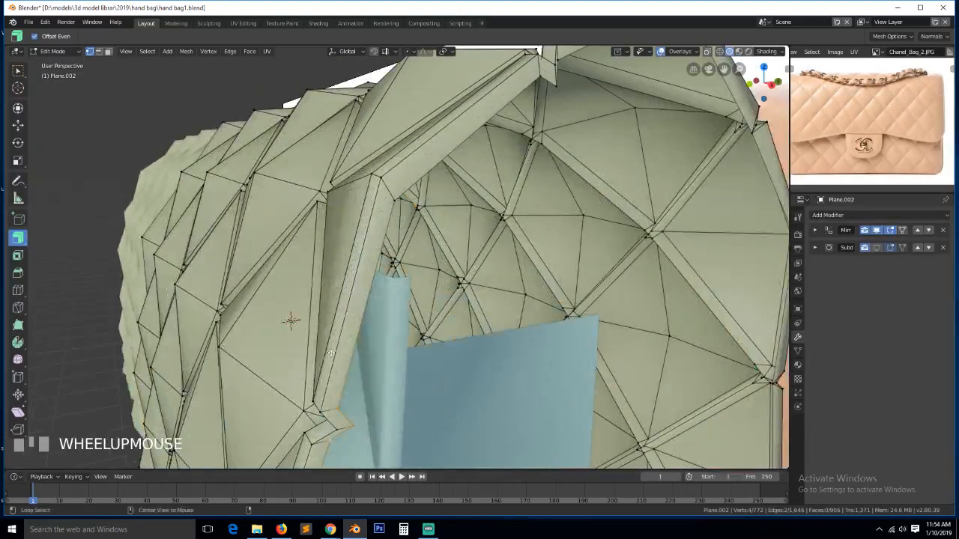
# - Try merging the corner vertices at centre twice, undoing both attempts
pyautogui.hotkey('alt', 'm')
pyautogui.click(335, 353)
pyautogui.scroll(-5, 319, 376)
pyautogui.hotkey('ctrl', 'z')
pyautogui.scroll(5, 400, 346)
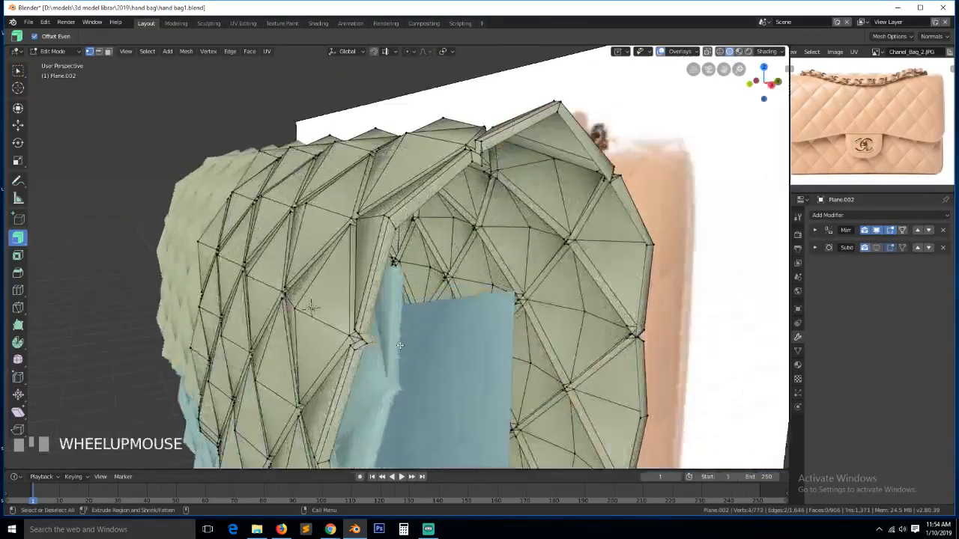
pyautogui.hotkey('alt', 'm')
pyautogui.click(392, 347)
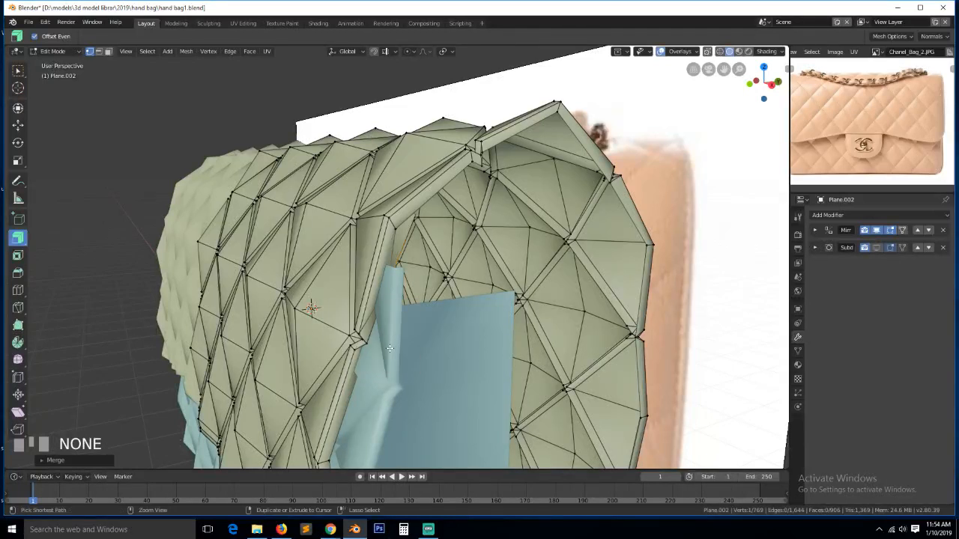
pyautogui.hotkey('ctrl', 'z')
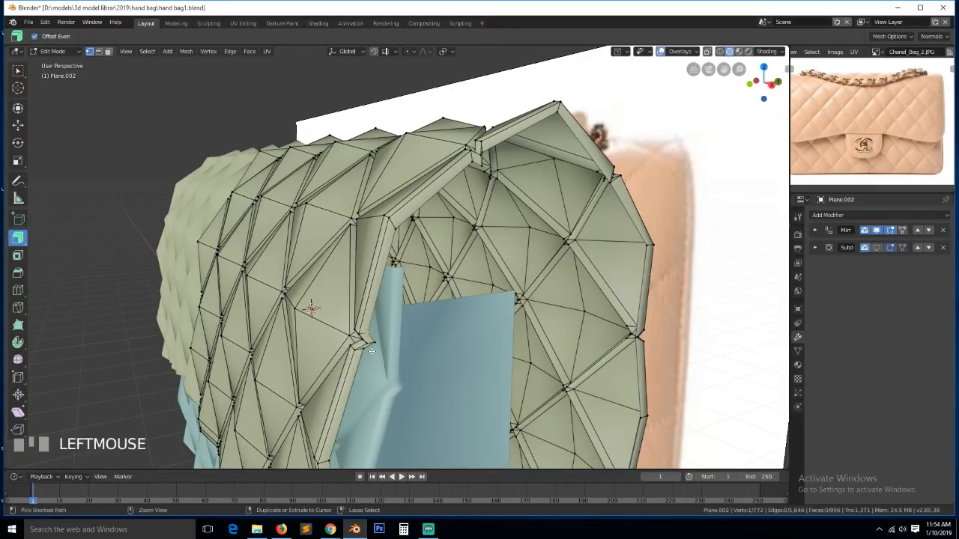
# - Merge the corner vertex path at centre and slide the merged point into line along the rim
pyautogui.keyDown('ctrl'); pyautogui.click(372, 351); pyautogui.keyUp('ctrl')
pyautogui.hotkey('alt', 'm')
pyautogui.click(373, 354)
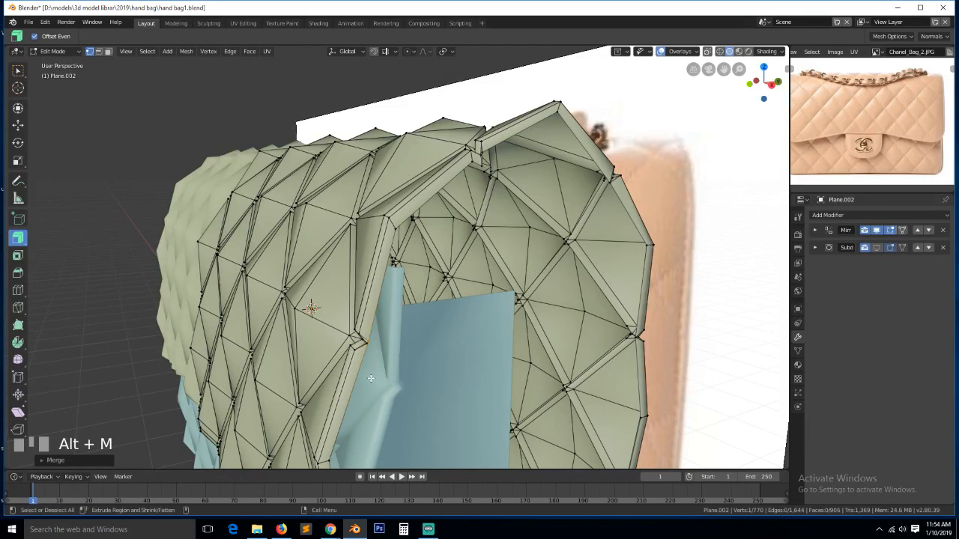
pyautogui.press('g')
pyautogui.press('g')
pyautogui.press('g')
pyautogui.click(379, 354)
pyautogui.scroll(-4, 380, 355)
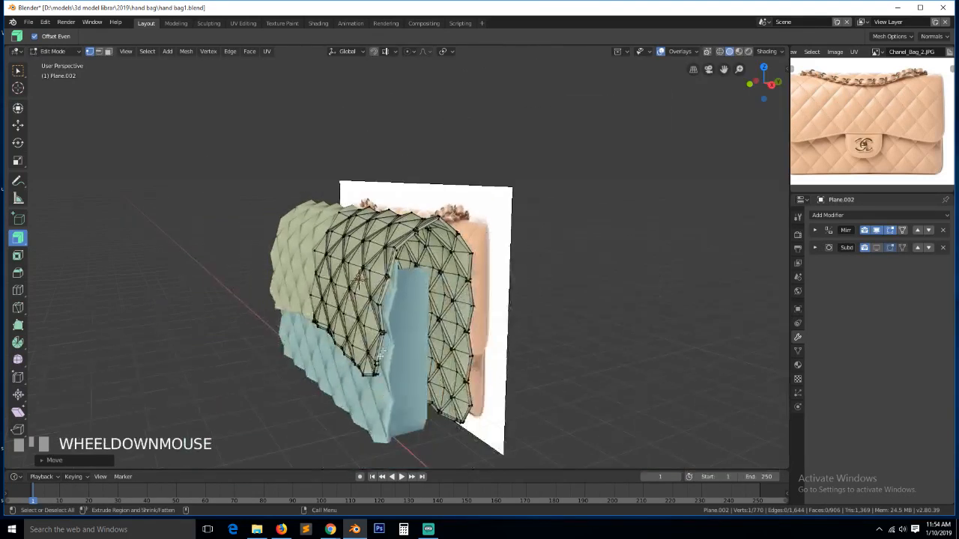
# - Merge three corner vertices of the flap rim into one at centre
pyautogui.click(390, 335)
pyautogui.press('KP_Decimal')
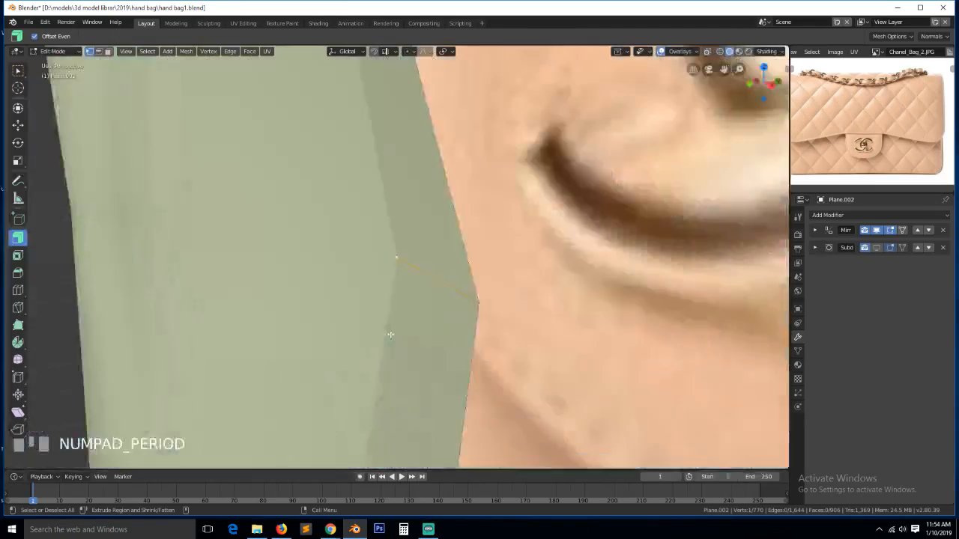
pyautogui.scroll(-5, 418, 317)
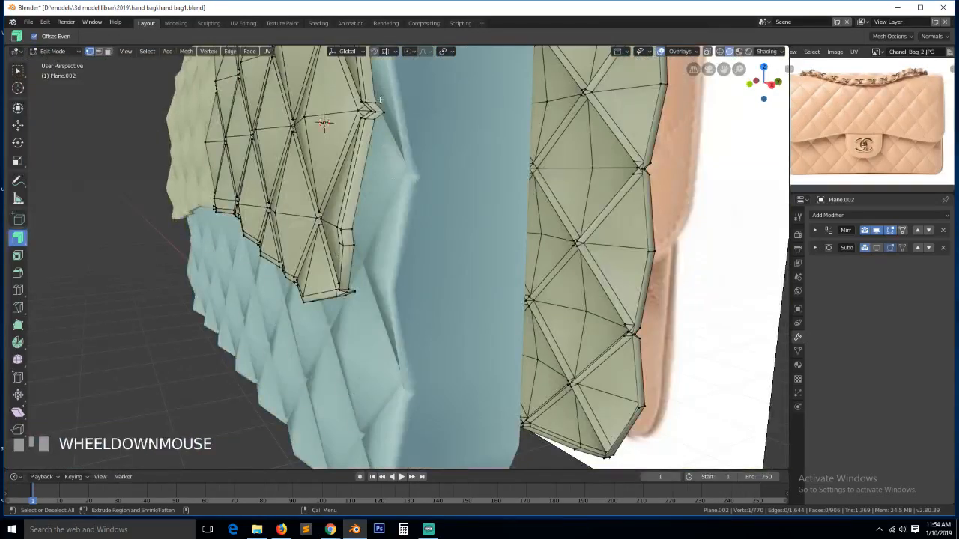
pyautogui.click(377, 102)
pyautogui.keyDown('ctrl'); pyautogui.click(382, 113); pyautogui.keyUp('ctrl')
pyautogui.keyDown('ctrl'); pyautogui.click(377, 120); pyautogui.keyUp('ctrl')
pyautogui.hotkey('alt', 'm')
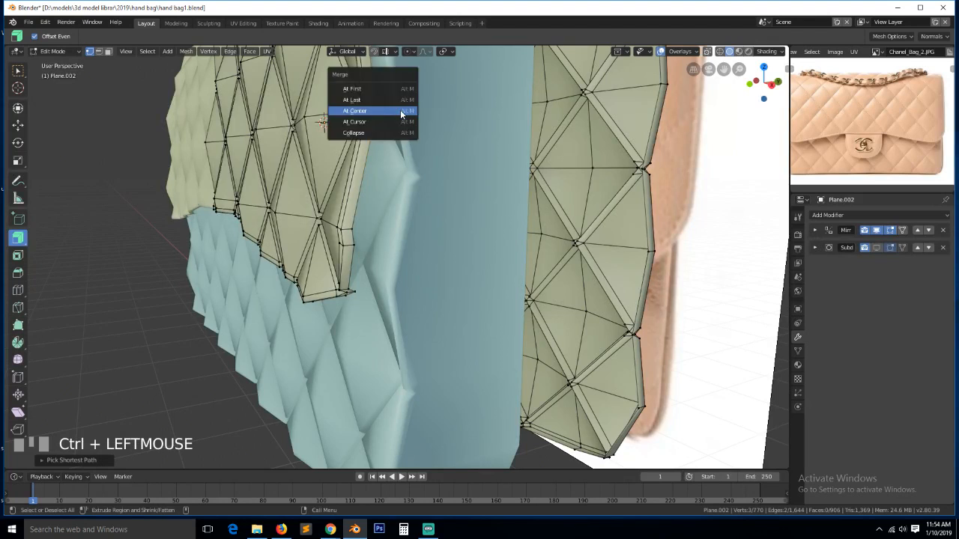
pyautogui.click(400, 111)
# - Try selecting vertex paths at a lower-rim corner, then deselect everything
pyautogui.press('`')
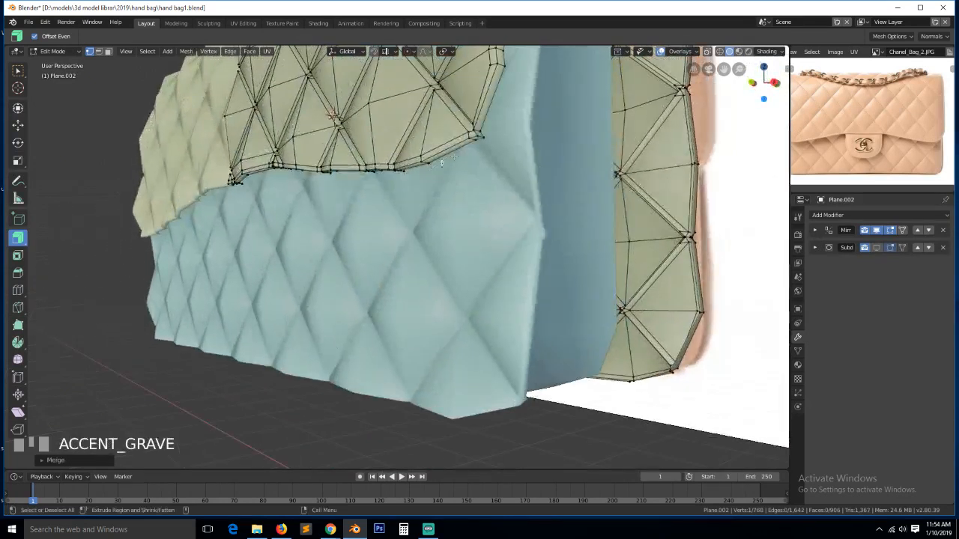
pyautogui.click(483, 125)
pyautogui.keyDown('ctrl'); pyautogui.click(479, 144); pyautogui.keyUp('ctrl')
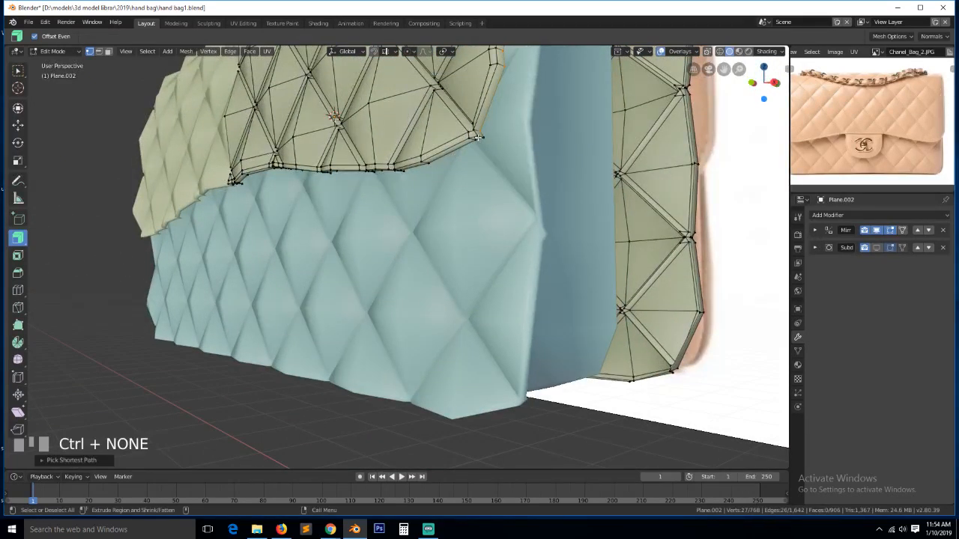
pyautogui.click(482, 136)
pyautogui.keyDown('shift'); pyautogui.click(484, 140); pyautogui.keyUp('shift')
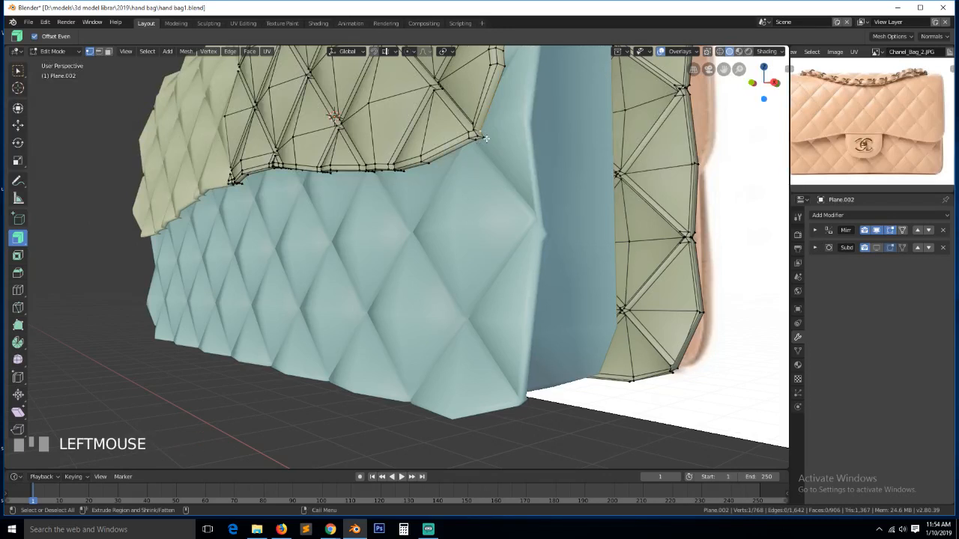
pyautogui.keyDown('ctrl'); pyautogui.click(481, 142); pyautogui.keyUp('ctrl')
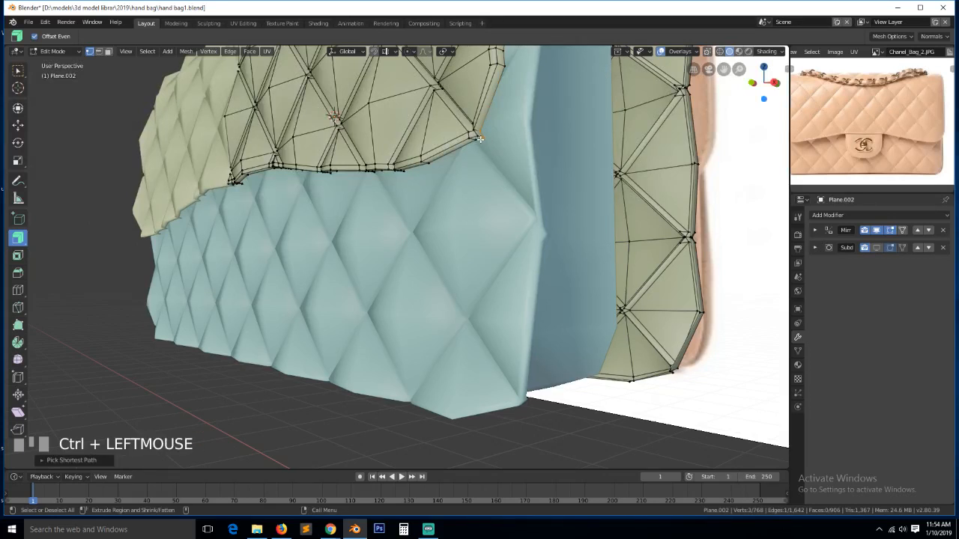
pyautogui.hotkey('alt', 'a')
# - Save the blend file and isolate the flap object in local view for mesh editing
pyautogui.press('Tab')
pyautogui.hotkey('ctrl', 's')
pyautogui.click(460, 136)
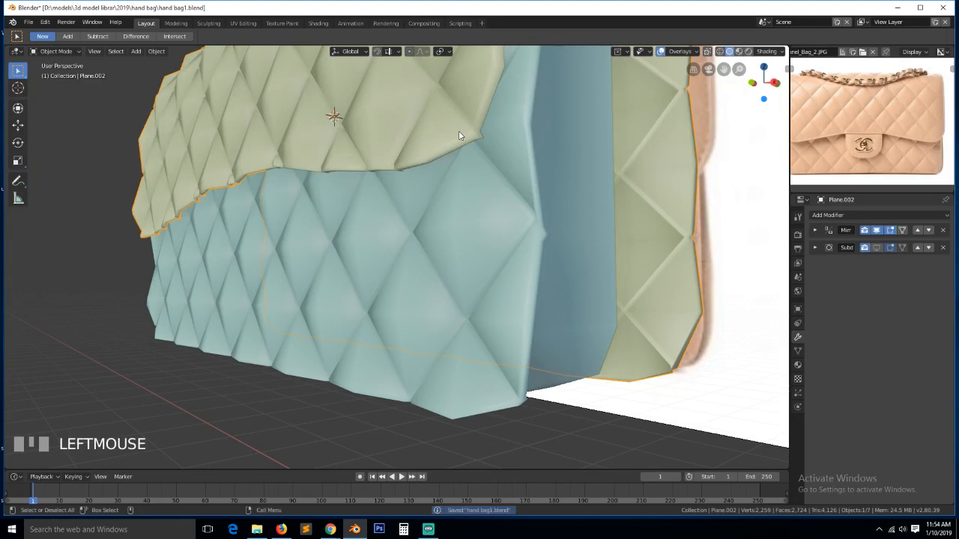
pyautogui.press('KP_Divide')
pyautogui.press('Tab')
# - From a side view, merge the vertex path at the flap corner at centre
pyautogui.scroll(5, 442, 191)
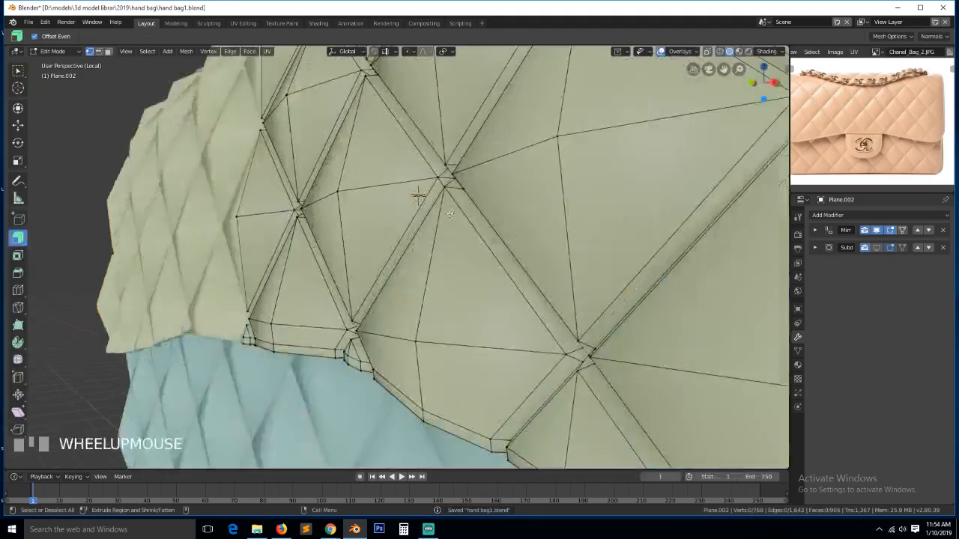
pyautogui.press('`')
pyautogui.scroll(-2, 416, 210)
pyautogui.moveTo(440, 192)
pyautogui.mouseDown(button='middle')
pyautogui.moveTo(417, 209)
pyautogui.moveTo(423, 197)
pyautogui.mouseUp(button='middle')
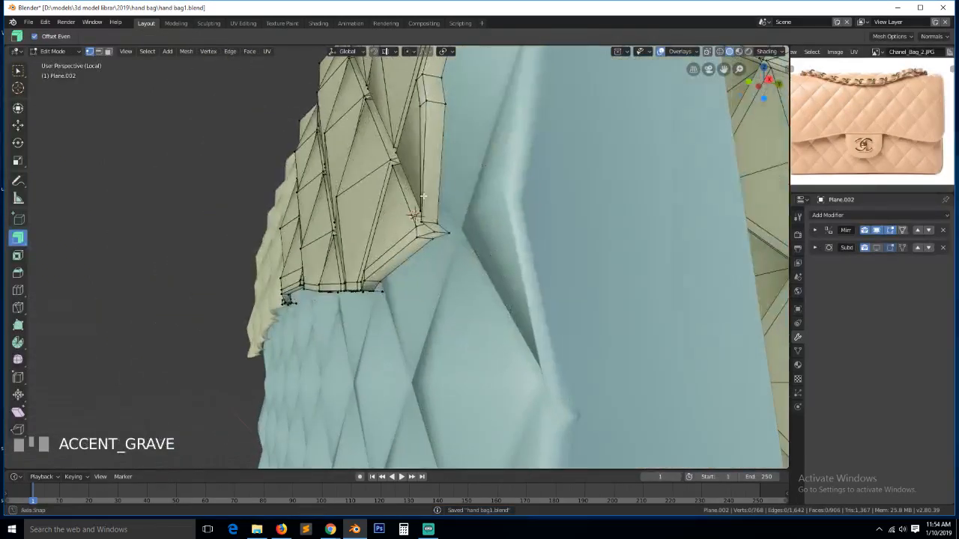
pyautogui.keyDown('ctrl'); pyautogui.click(431, 240); pyautogui.keyUp('ctrl')
pyautogui.hotkey('alt', 'm')
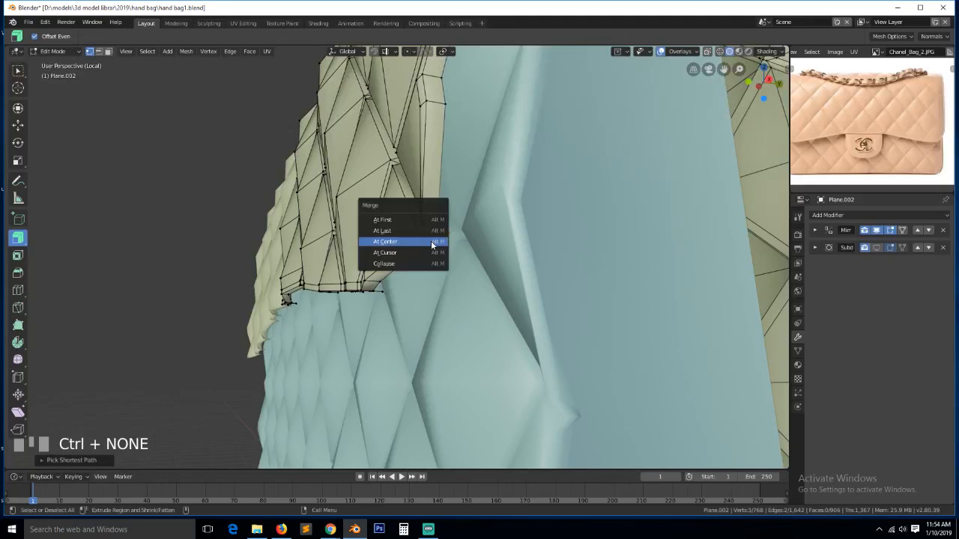
pyautogui.click(435, 244)
# - Merge two spike vertex pairs along the flap's lower rim at their centres
pyautogui.moveTo(434, 243); pyautogui.dragTo(527, 111, button='middle')
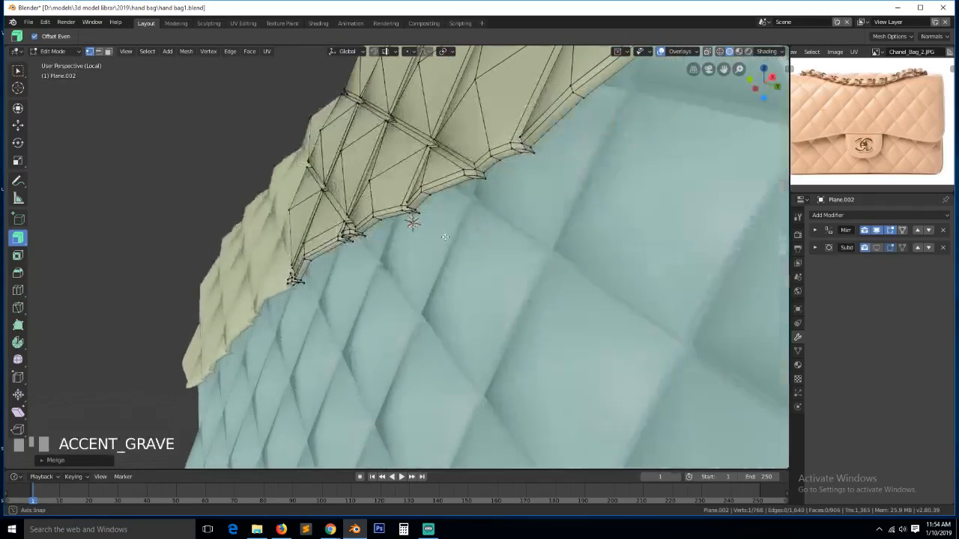
pyautogui.click(531, 142)
pyautogui.keyDown('ctrl'); pyautogui.click(473, 175); pyautogui.keyUp('ctrl')
pyautogui.hotkey('alt', 'm')
pyautogui.click(466, 157)
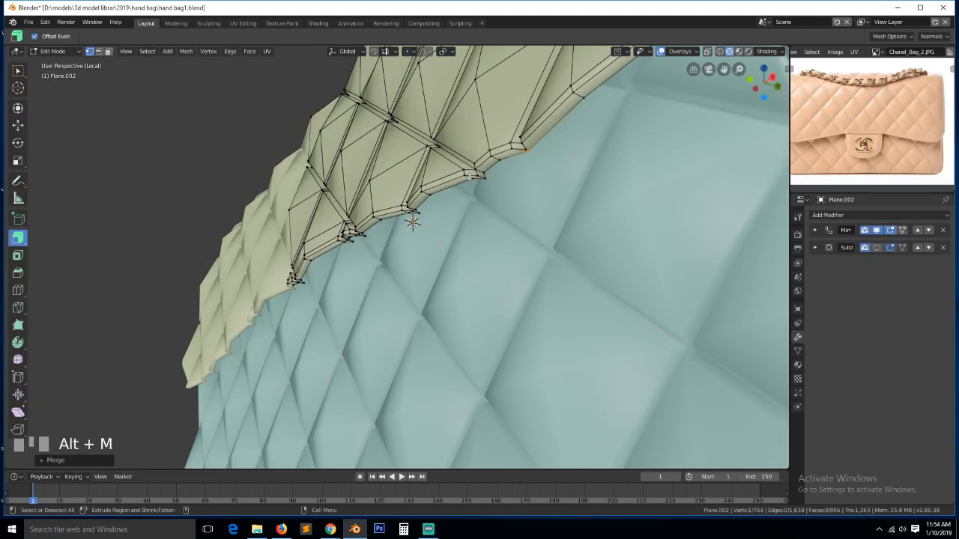
pyautogui.click(485, 175)
pyautogui.keyDown('ctrl'); pyautogui.click(477, 180); pyautogui.keyUp('ctrl')
pyautogui.hotkey('alt', 'm')
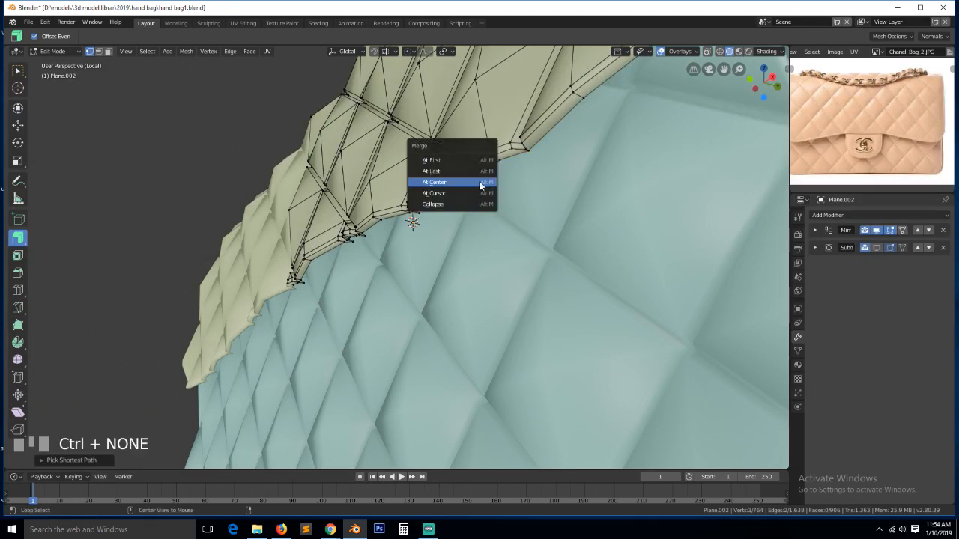
pyautogui.click(480, 182)
# - Collapse the three vertices of the next rim spike into one
pyautogui.click(419, 215)
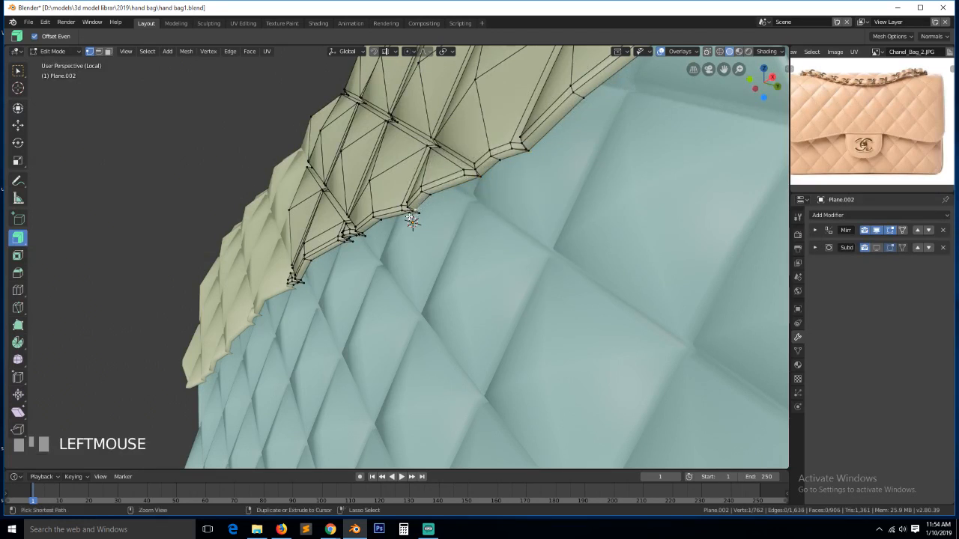
pyautogui.keyDown('ctrl'); pyautogui.click(411, 215); pyautogui.keyUp('ctrl')
pyautogui.hotkey('shift', 'r')
pyautogui.keyDown('shift'); pyautogui.click(410, 218); pyautogui.keyUp('shift')
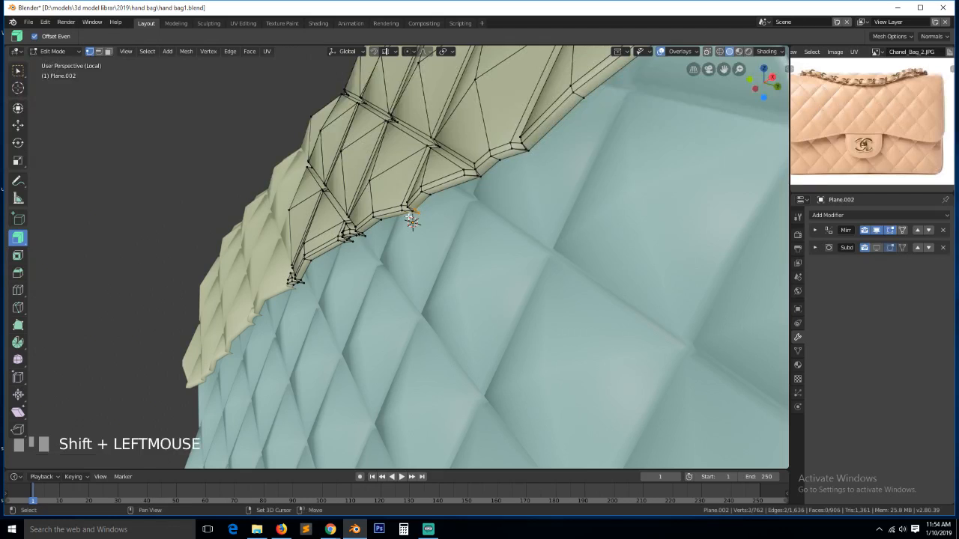
pyautogui.hotkey('alt', 'm')
pyautogui.click(412, 217)
# - Zoom and orbit around the next notch, then collapse its vertex path into one point
pyautogui.click(533, 152)
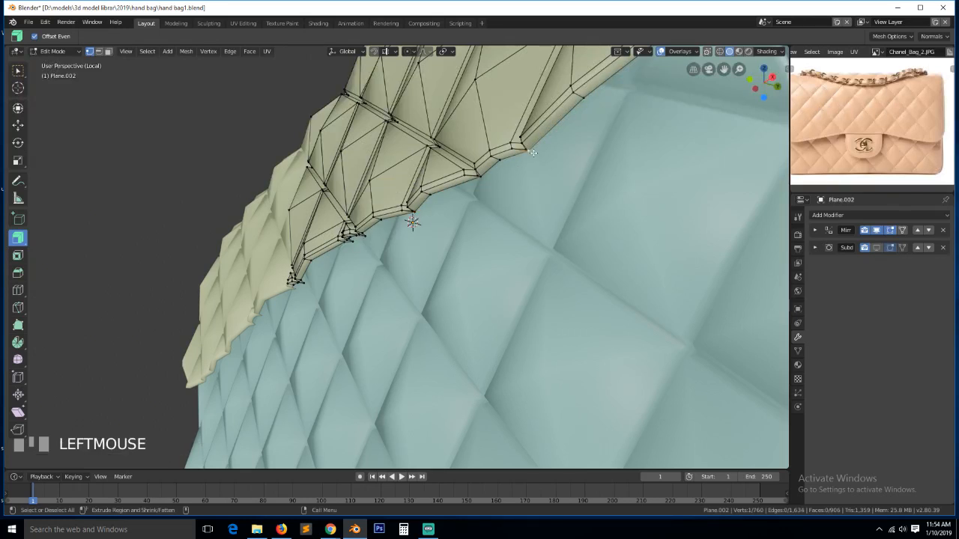
pyautogui.keyDown('shift'); pyautogui.click(415, 213); pyautogui.keyUp('shift')
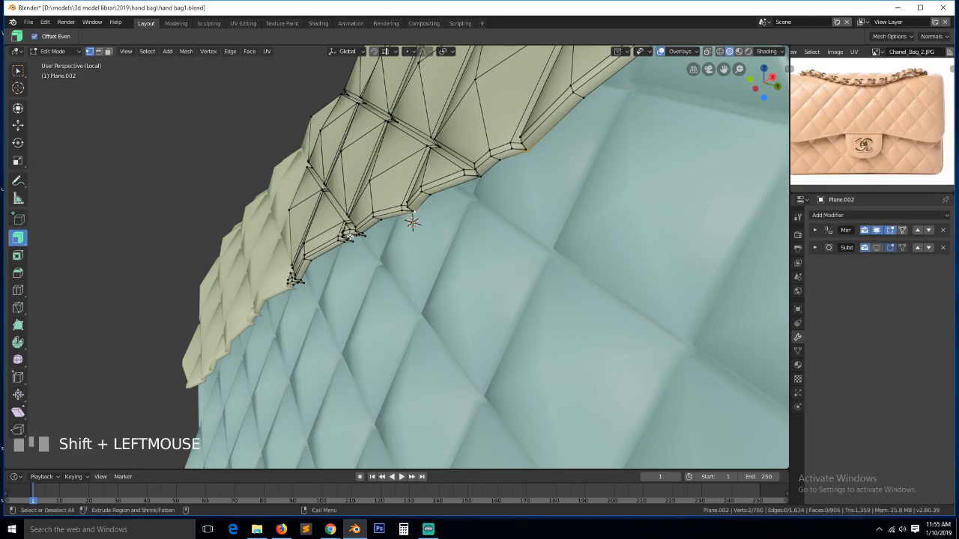
pyautogui.click(367, 239)
pyautogui.keyDown('ctrl'); pyautogui.click(357, 238); pyautogui.keyUp('ctrl')
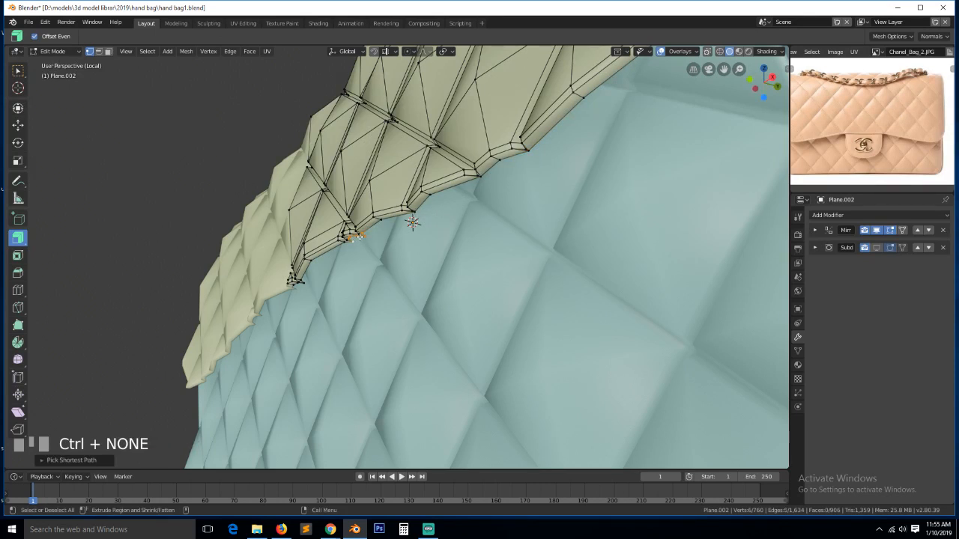
pyautogui.press('KP_Decimal')
pyautogui.scroll(-5, 386, 259)
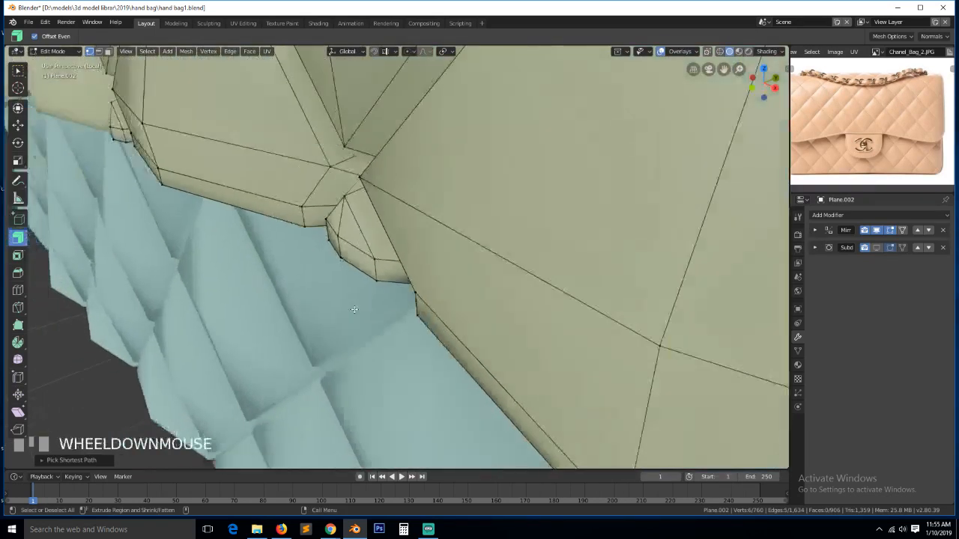
pyautogui.press('`')
pyautogui.moveTo(360, 236); pyautogui.dragTo(428, 255, button='middle')
pyautogui.press('a')
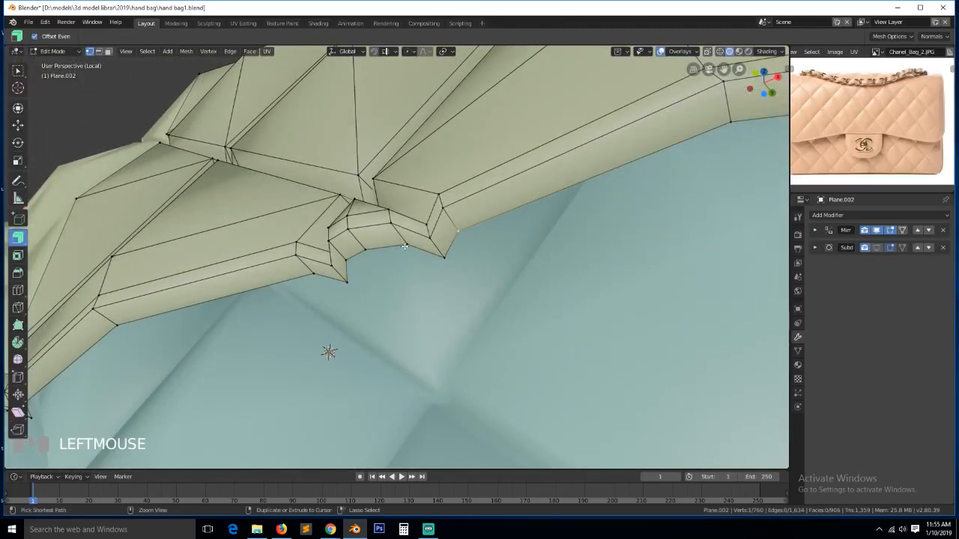
pyautogui.keyDown('ctrl'); pyautogui.click(405, 246); pyautogui.keyUp('ctrl')
pyautogui.hotkey('alt', 'm')
pyautogui.click(415, 257)
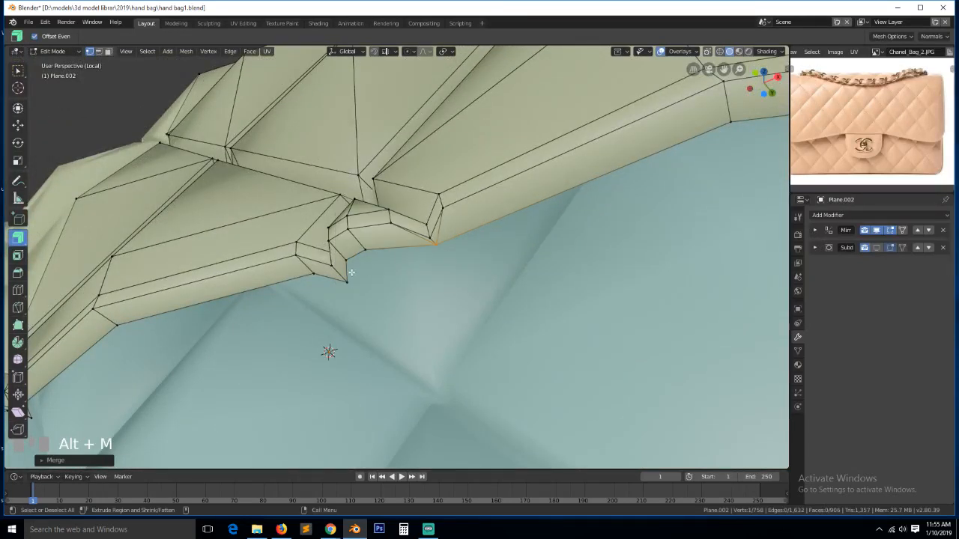
# - Merge the vertices at the following notch and the next spike at centre
pyautogui.keyDown('ctrl'); pyautogui.click(311, 277); pyautogui.keyUp('ctrl')
pyautogui.hotkey('alt', 'm')
pyautogui.click(309, 277)
pyautogui.scroll(-4, 281, 293)
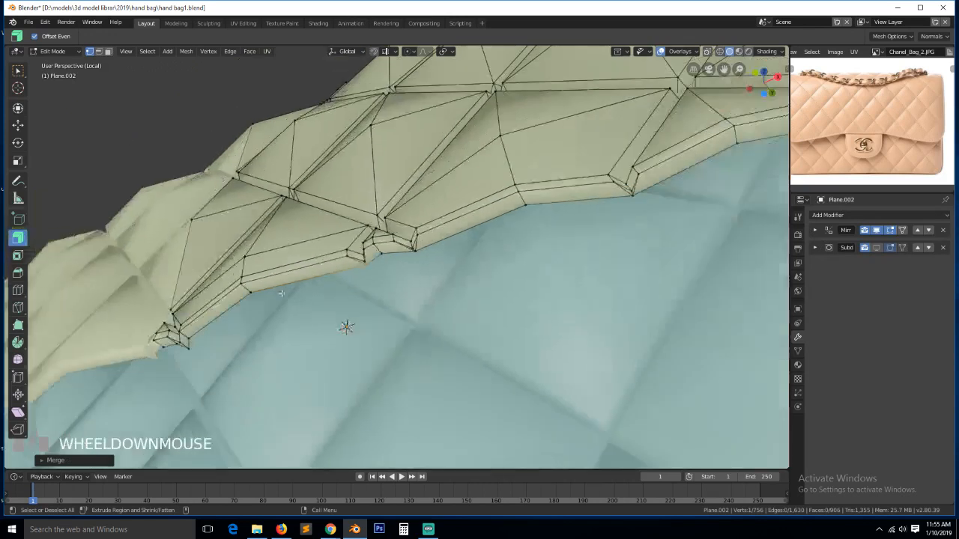
pyautogui.click(184, 347)
pyautogui.keyDown('ctrl'); pyautogui.click(167, 325); pyautogui.keyUp('ctrl')
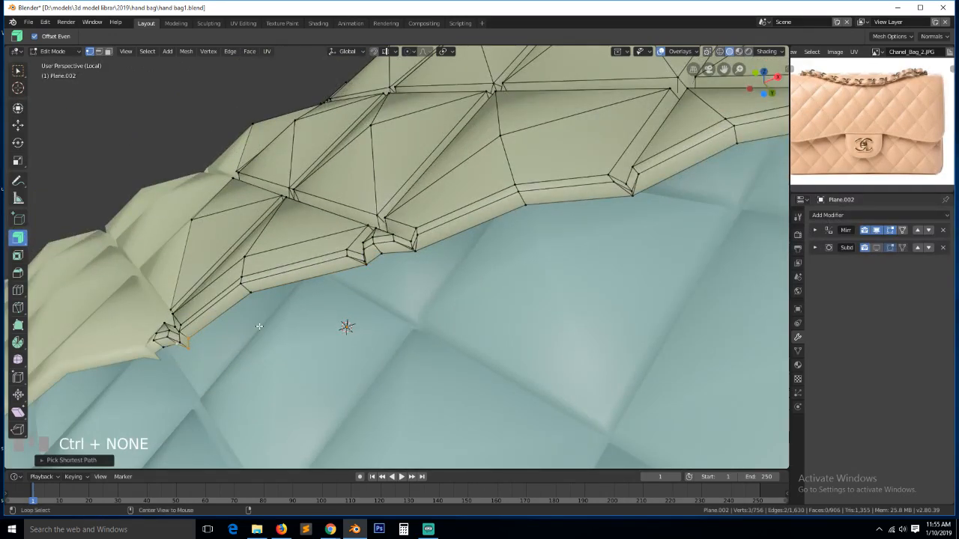
pyautogui.hotkey('alt', 'm')
pyautogui.click(265, 329)
# - Check the flap in Object Mode from a new angle and save the bag file
pyautogui.press('Tab')
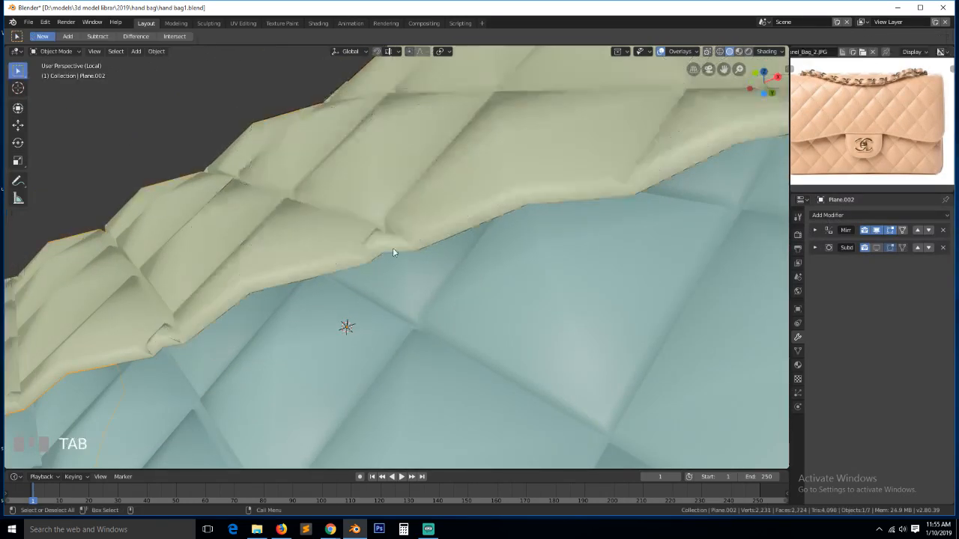
pyautogui.press('`')
pyautogui.moveTo(403, 261); pyautogui.dragTo(377, 306, button='middle')
pyautogui.hotkey('ctrl', 's')
pyautogui.scroll(-5, 378, 305)
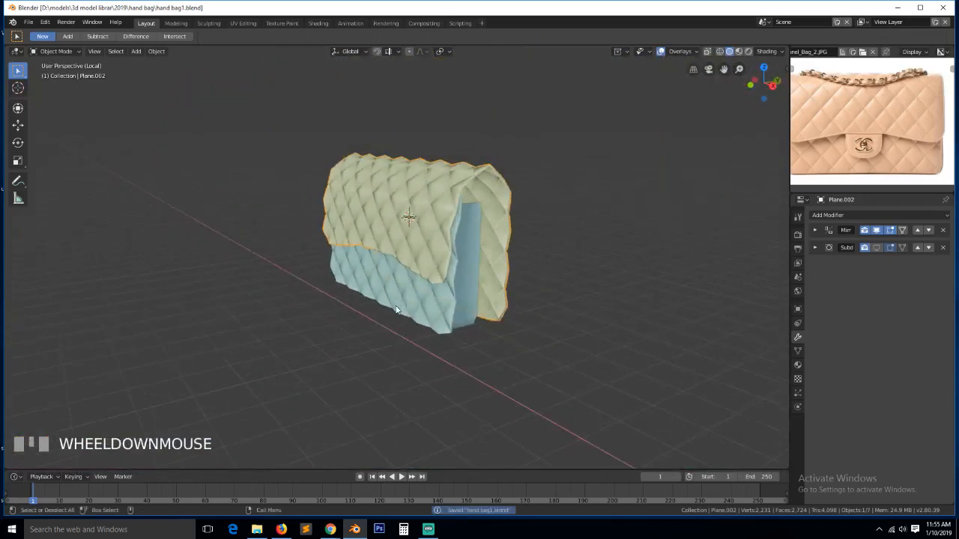
pyautogui.hotkey('alt', 'a')
pyautogui.moveTo(432, 241); pyautogui.dragTo(509, 263, button='middle')
pyautogui.scroll(3, 421, 246)
pyautogui.scroll(2, 461, 249)
# - Re-enter Edit Mode on the flap with edge selection and orient the view on it
pyautogui.press('Tab')
pyautogui.hotkey('alt', 'a')
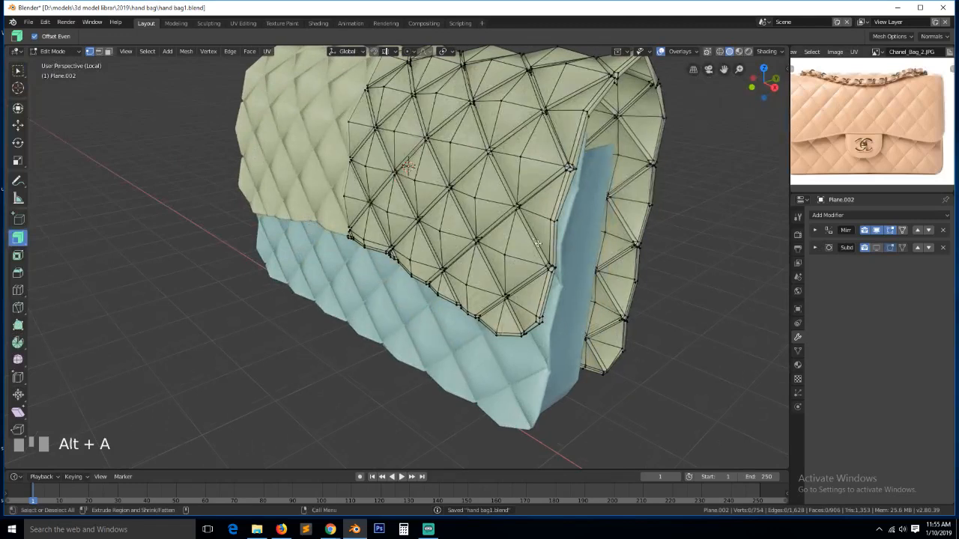
pyautogui.press('`')
pyautogui.press('Tab')
pyautogui.moveTo(577, 281); pyautogui.dragTo(543, 303, button='middle')
pyautogui.press('Tab')
pyautogui.press('`')
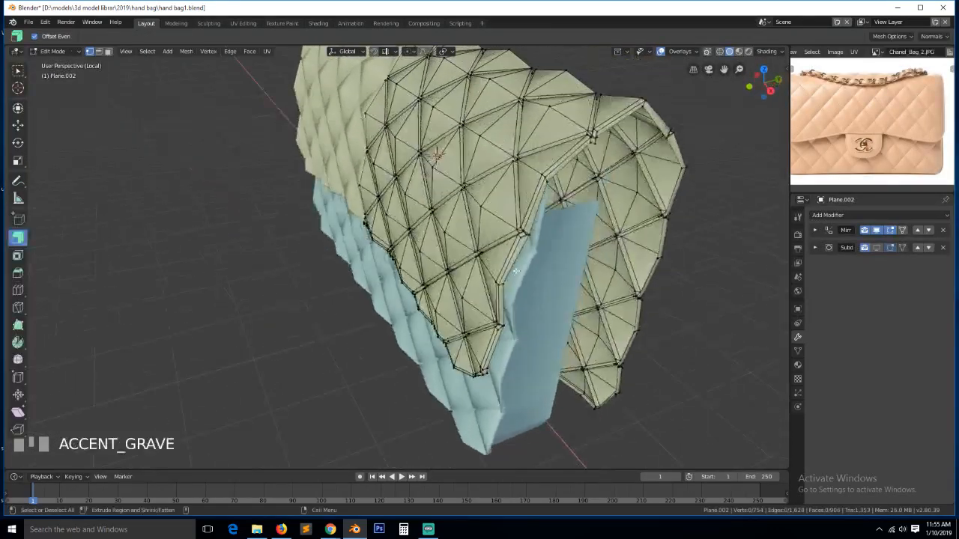
pyautogui.press('2')
pyautogui.press('`')
pyautogui.moveTo(500, 265); pyautogui.dragTo(494, 266, button='middle')
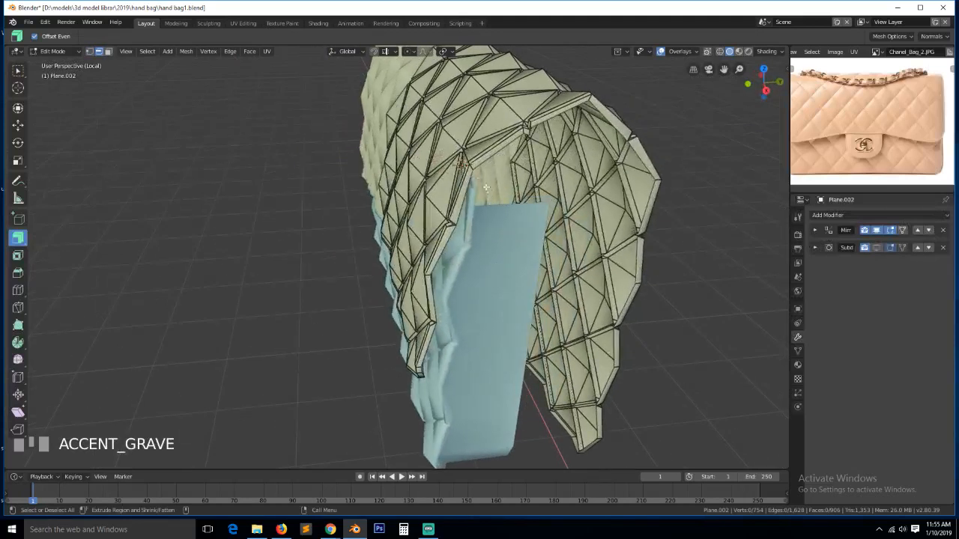
# - Select the two edge loops running around the flap's rim
pyautogui.keyDown('alt'); pyautogui.click(469, 166); pyautogui.keyUp('alt')
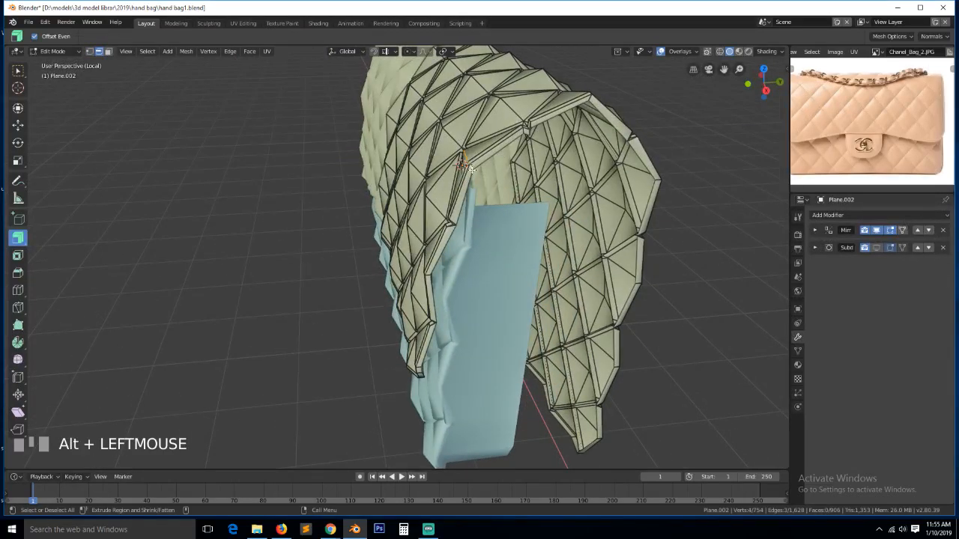
pyautogui.press('`')
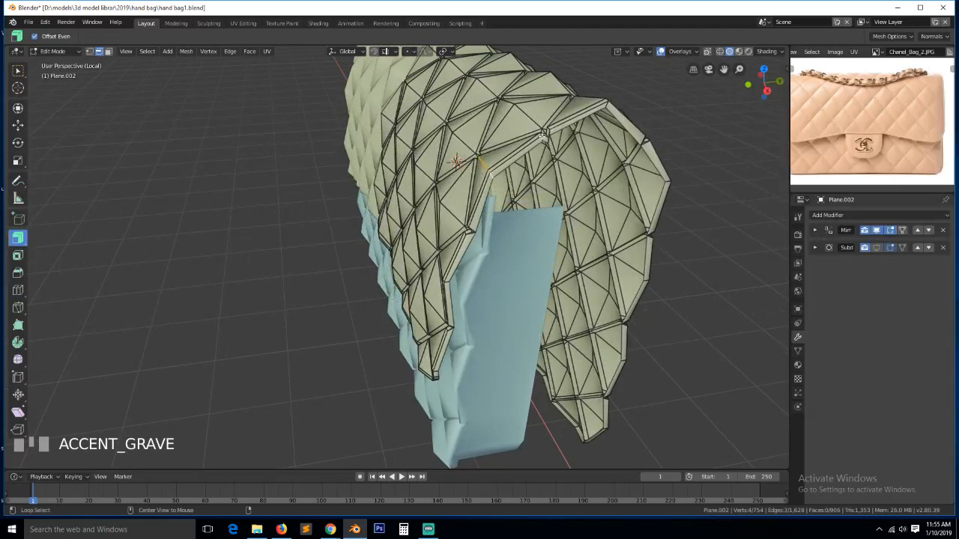
pyautogui.keyDown('alt'); pyautogui.click(542, 138); pyautogui.keyUp('alt')
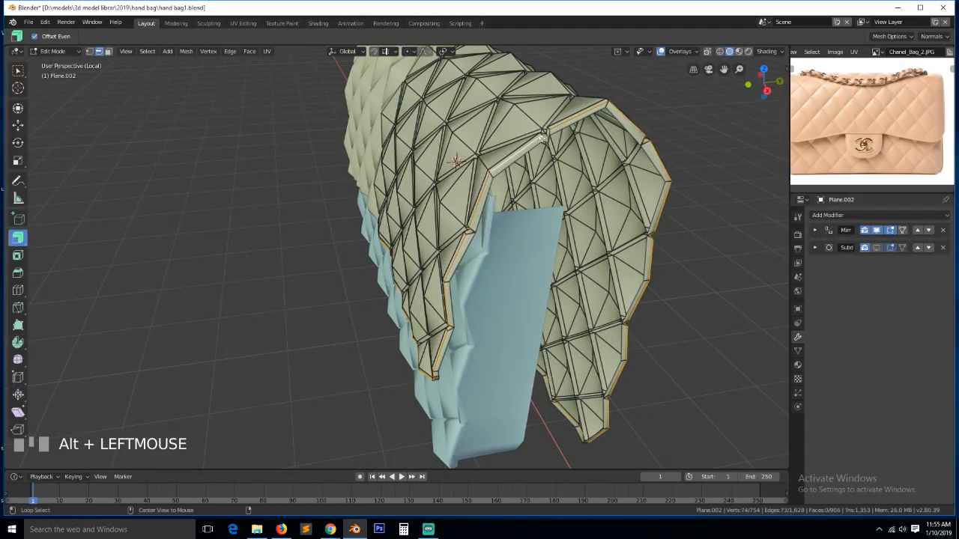
pyautogui.scroll(2, 542, 138)
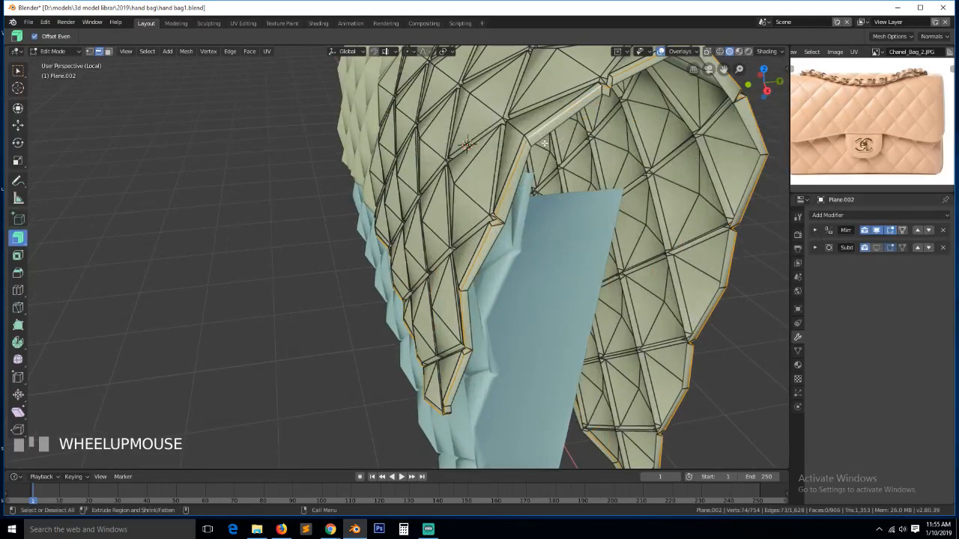
pyautogui.keyDown('alt'); pyautogui.keyDown('shift'); pyautogui.click(547, 139); pyautogui.keyUp('shift'); pyautogui.keyUp('alt')
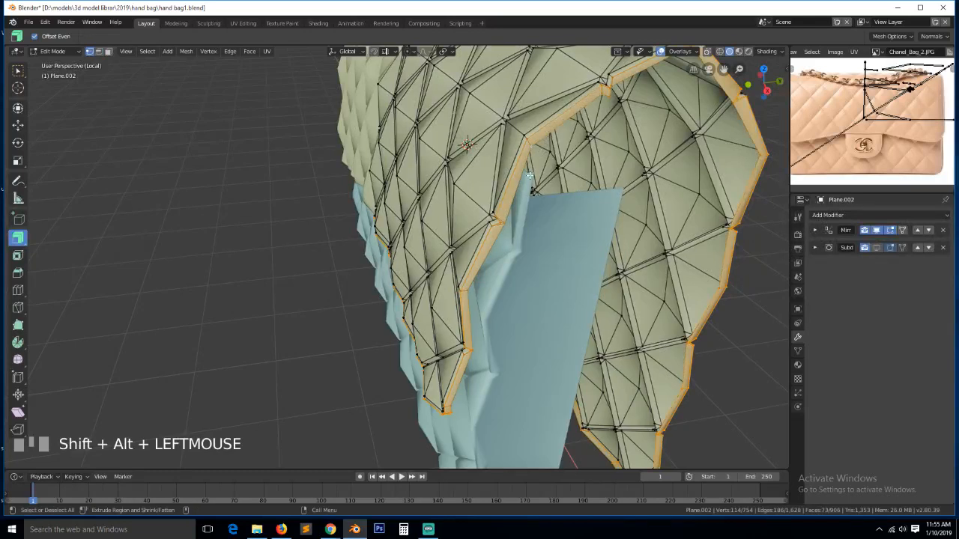
pyautogui.scroll(-2, 529, 176)
pyautogui.press('`')
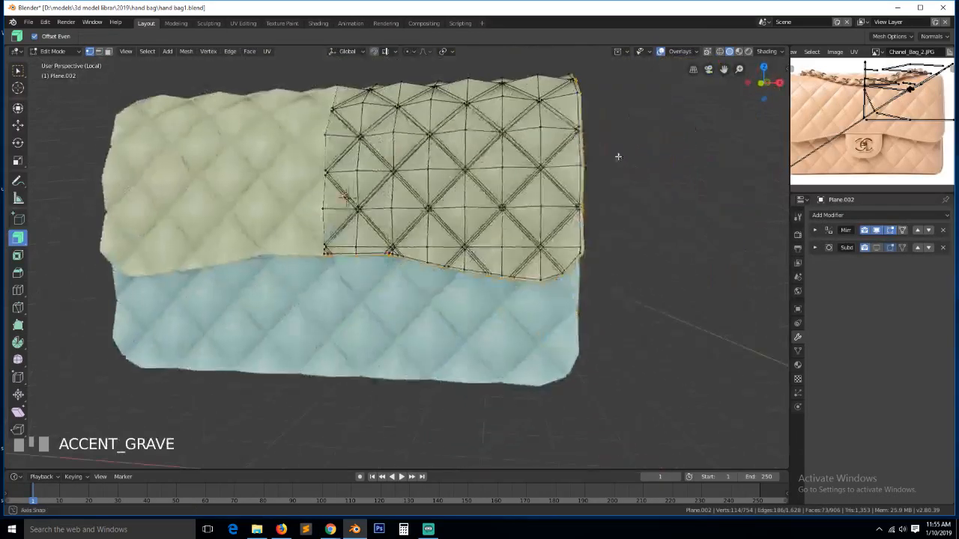
# - Start extruding the rim loops, then cancel and undo the extrusion
pyautogui.moveTo(619, 157); pyautogui.dragTo(607, 145, button='middle')
pyautogui.press('e')
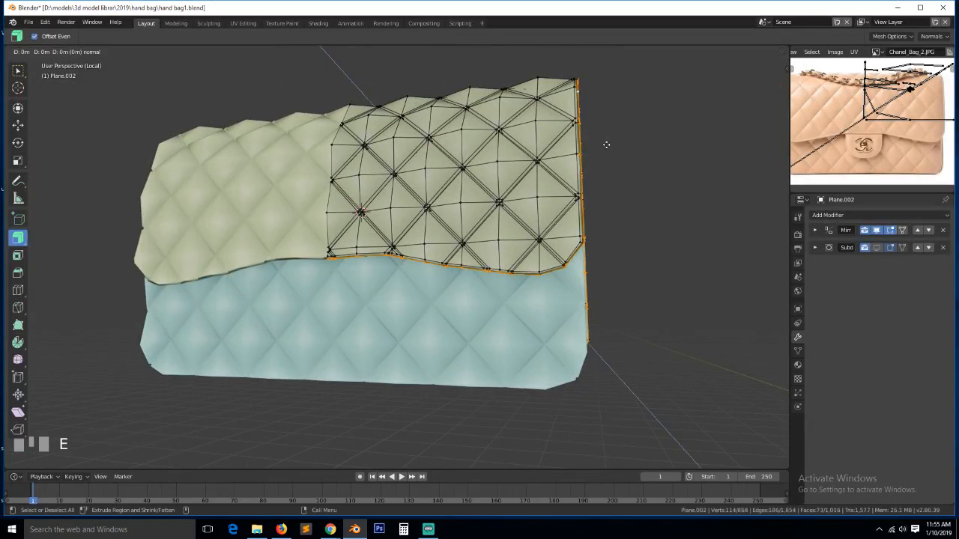
pyautogui.rightClick(124, 255)
pyautogui.hotkey('ctrl', 'z')
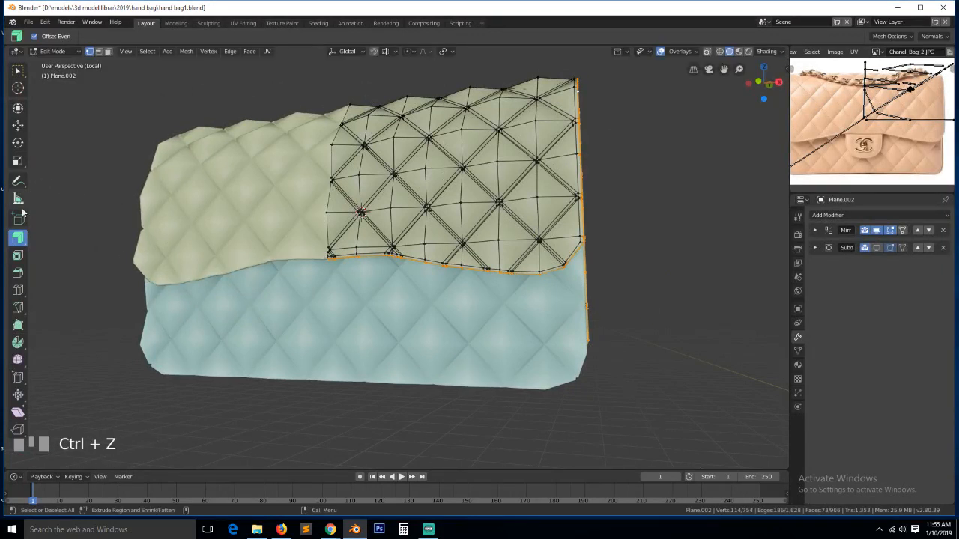
pyautogui.scroll(3, 515, 255)
# - Extrude the rim loop and shrink it inward by -0.0572
pyautogui.moveTo(626, 296); pyautogui.dragTo(635, 284)
pyautogui.scroll(-5, 635, 283)
pyautogui.moveTo(636, 282); pyautogui.dragTo(668, 286, button='middle')
pyautogui.scroll(6, 488, 336)
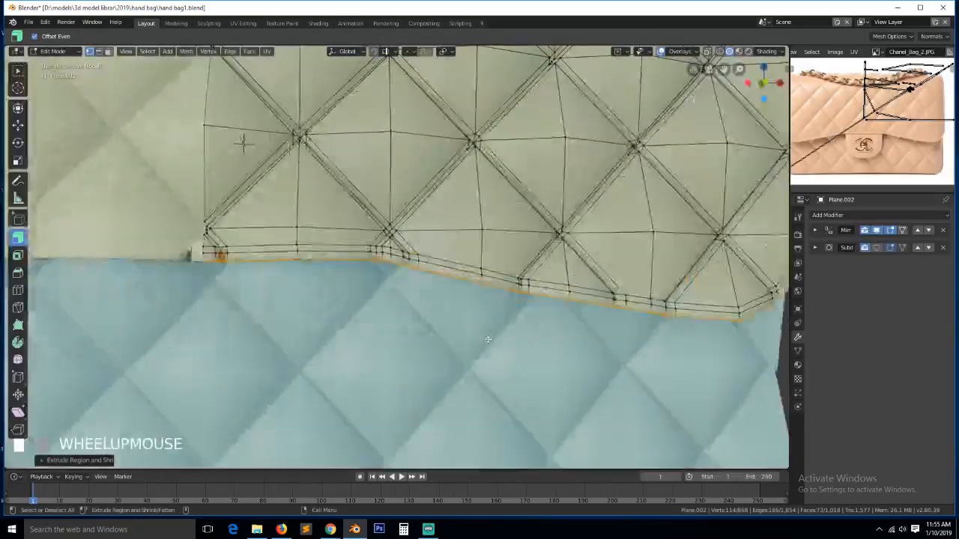
# - Select the stray vertex at the flap's lower corner and zoom in on it
pyautogui.moveTo(488, 337); pyautogui.dragTo(194, 261, button='middle')
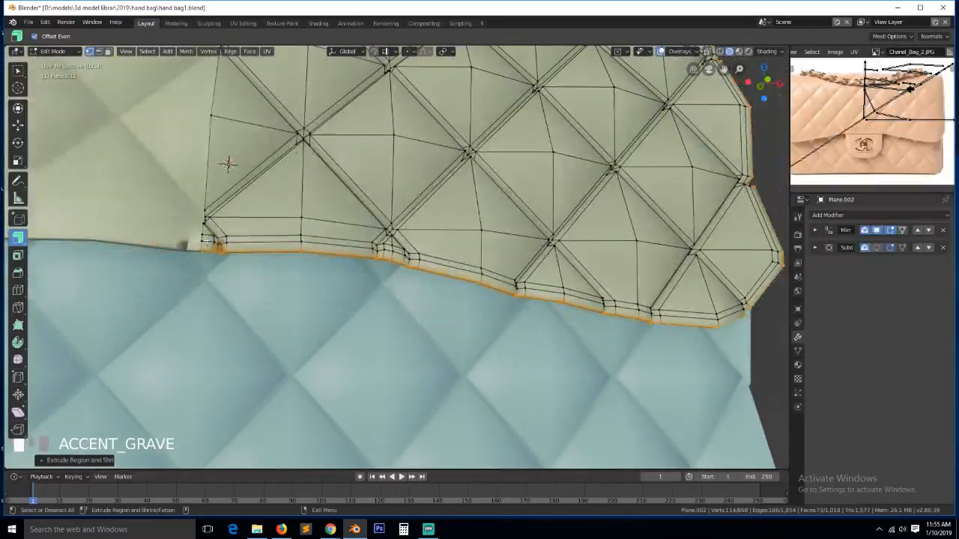
pyautogui.click(220, 240)
pyautogui.press('KP_Decimal')
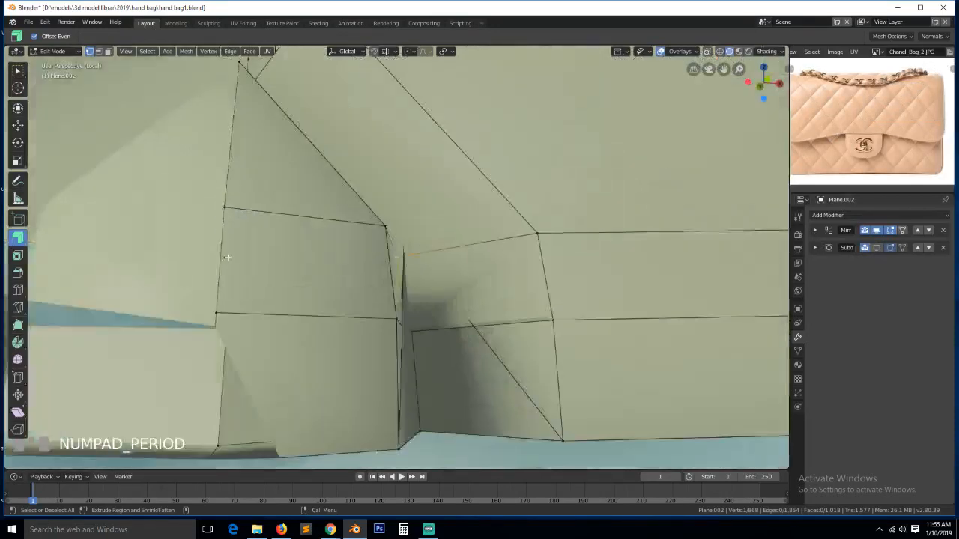
# - Inspect the flap corner with X-ray and adjust the corner vertex selection
pyautogui.scroll(-2, 227, 259)
pyautogui.hotkey('shift', 'z')
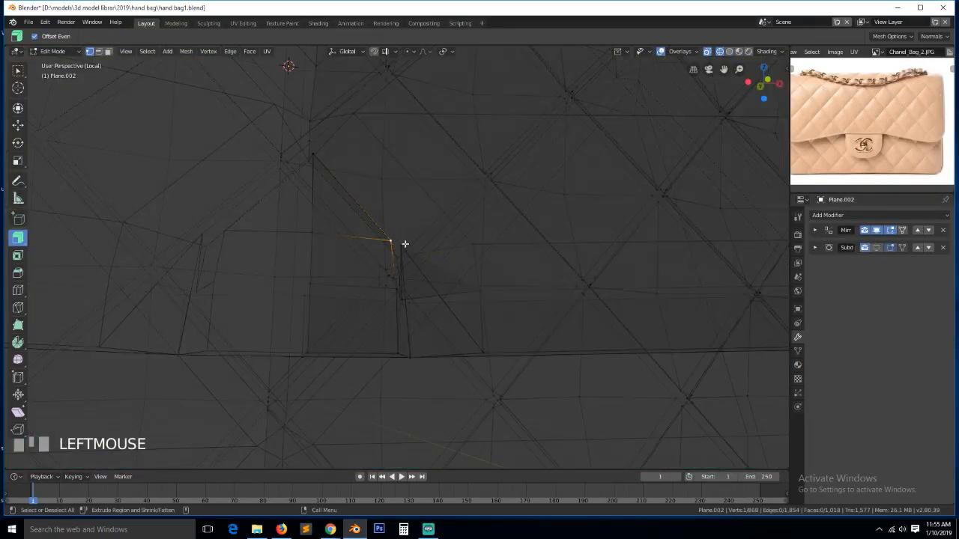
pyautogui.hotkey('shift', 'z')
pyautogui.moveTo(522, 306); pyautogui.dragTo(417, 257, button='middle')
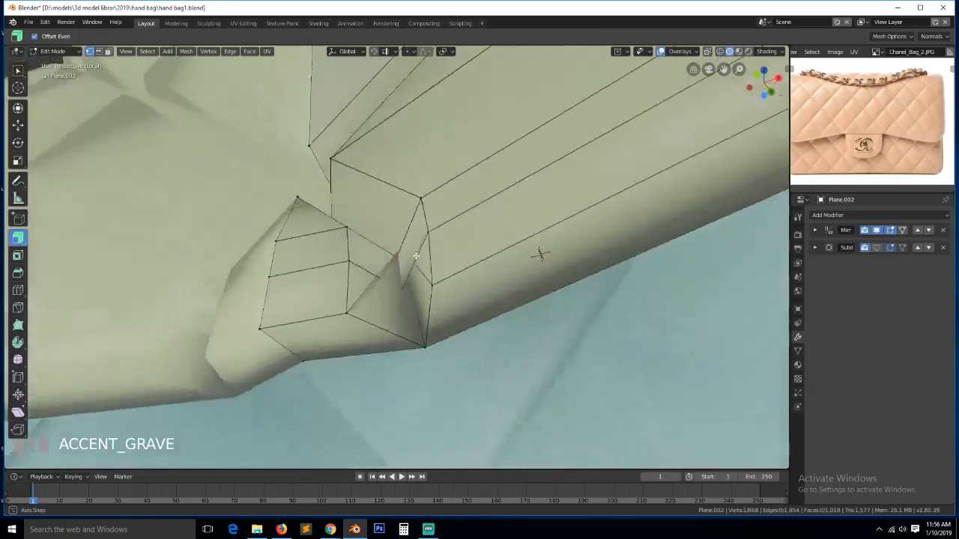
pyautogui.keyDown('shift'); pyautogui.click(423, 344); pyautogui.keyUp('shift')
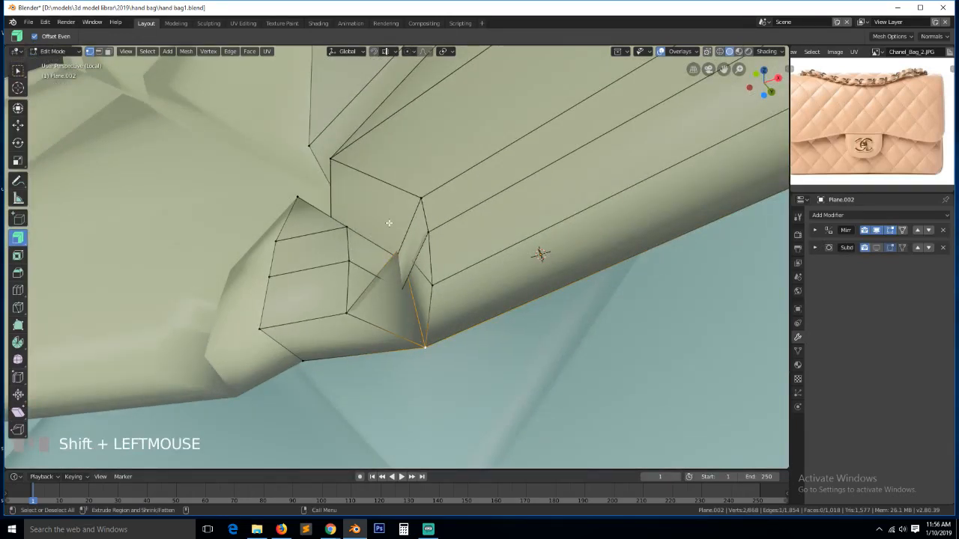
pyautogui.click(405, 242)
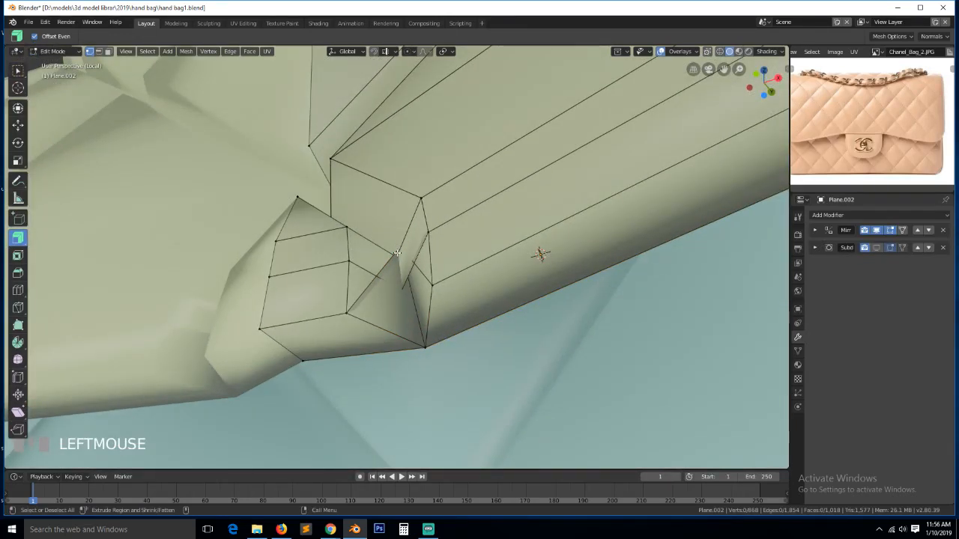
# - Cycle viewport shading through look-dev and wireframe, ending back on solid
pyautogui.press('z')
pyautogui.click(401, 342)
pyautogui.press('z')
pyautogui.click(296, 299)
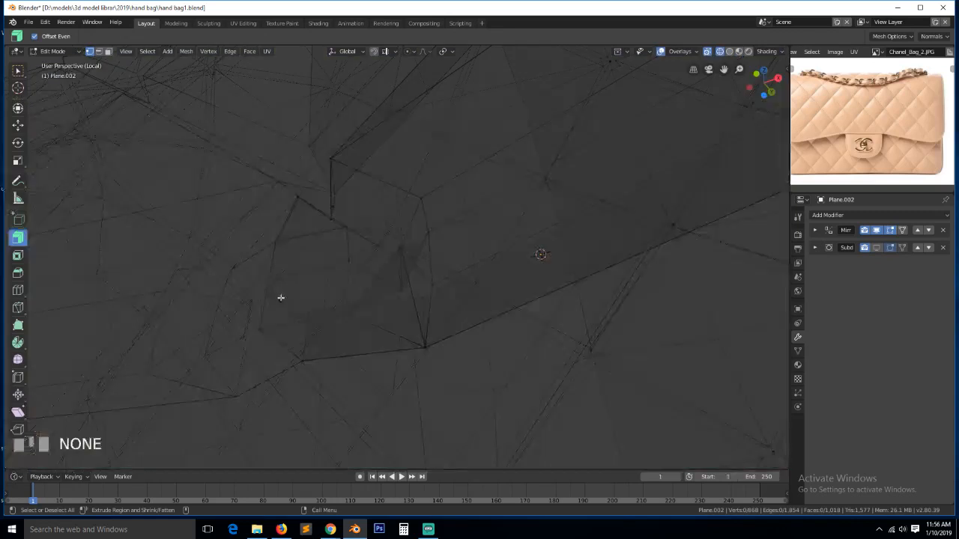
pyautogui.press('z')
pyautogui.click(434, 254)
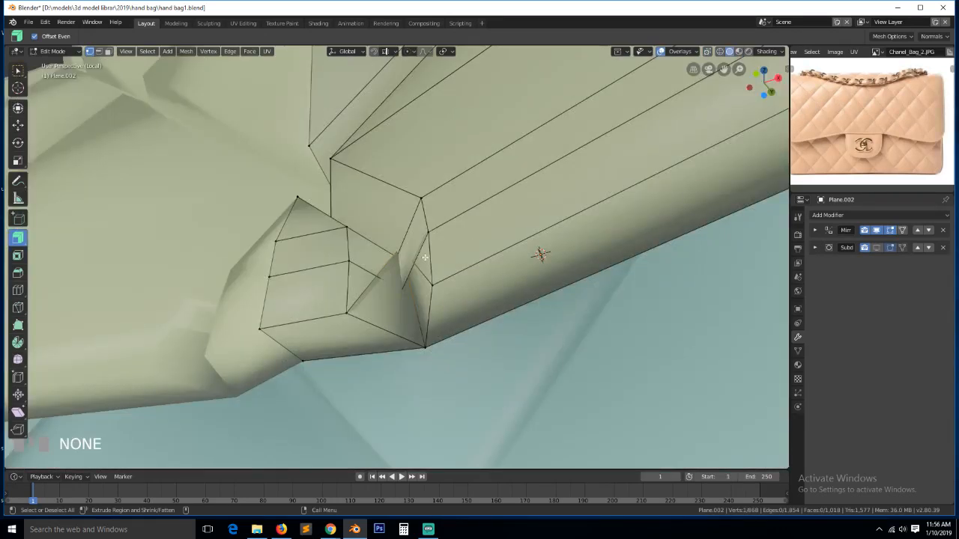
# - Move the corner vertex 0.0386 m down along Z, then deselect everything
pyautogui.press('g')
pyautogui.press('z')
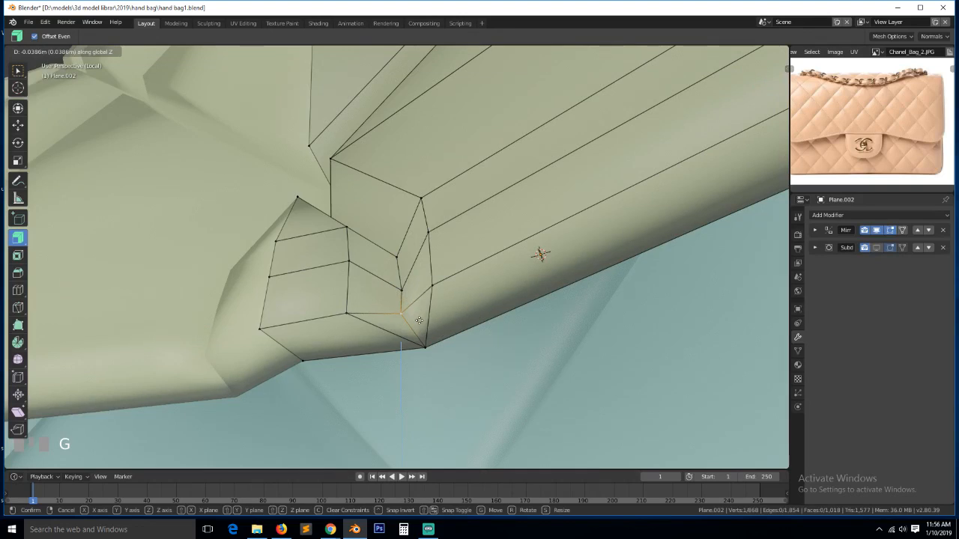
pyautogui.click(420, 321)
pyautogui.hotkey('alt', 'a')
pyautogui.scroll(-4, 421, 321)
pyautogui.press('`')
pyautogui.moveTo(424, 319); pyautogui.dragTo(400, 370, button='middle')
pyautogui.scroll(-4, 438, 367)
pyautogui.press('`')
# - In edge mode, select the two edge loops along the flap's lower rim
pyautogui.press('2')
pyautogui.scroll(4, 868, 137)
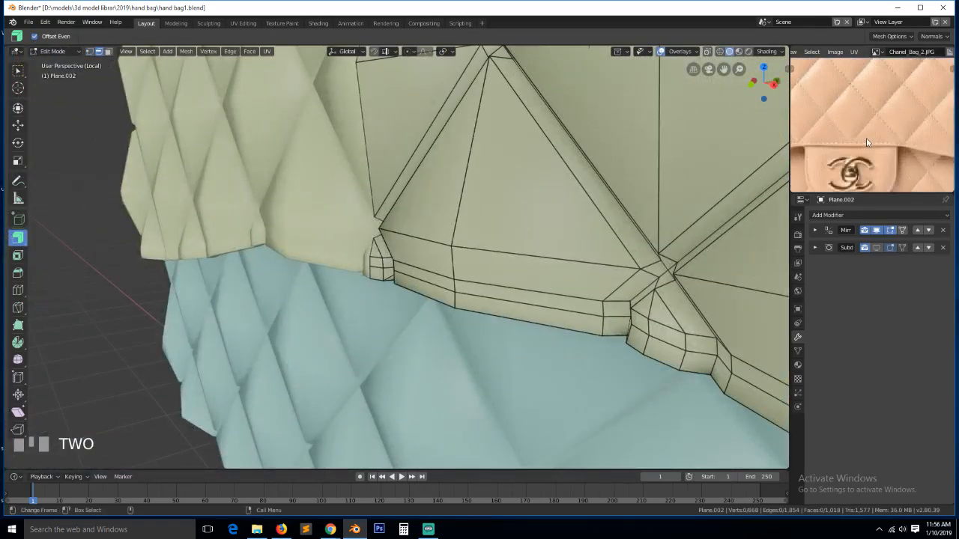
pyautogui.moveTo(866, 142); pyautogui.dragTo(831, 129, button='middle')
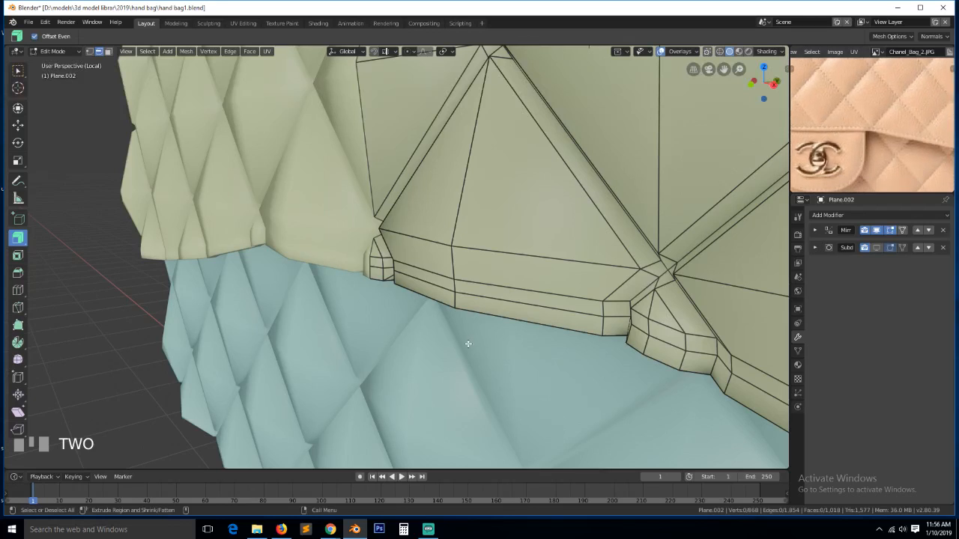
pyautogui.keyDown('alt'); pyautogui.click(484, 289); pyautogui.keyUp('alt')
pyautogui.keyDown('alt'); pyautogui.click(484, 297); pyautogui.keyUp('alt')
pyautogui.scroll(-2, 571, 276)
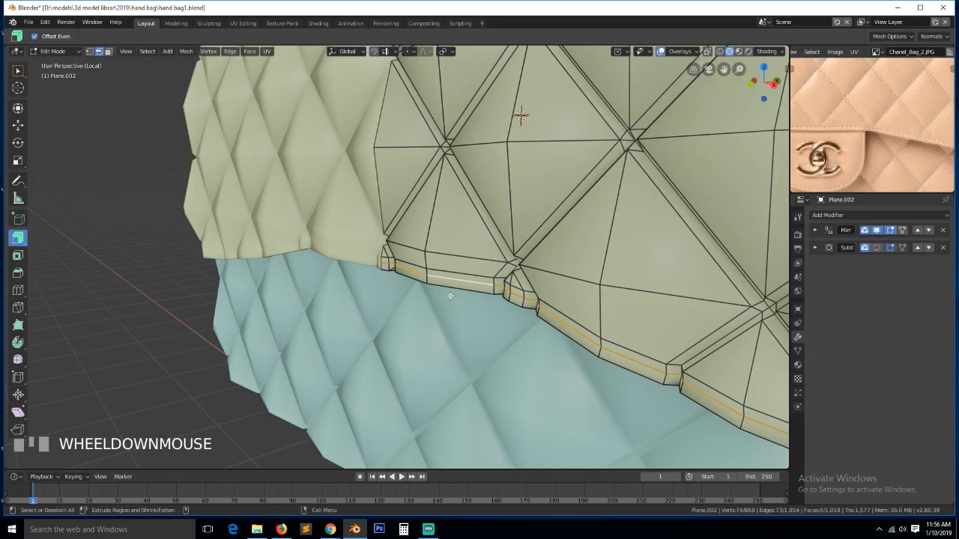
pyautogui.scroll(-5, 449, 294)
pyautogui.scroll(5, 450, 294)
# - Shrink the rim loops inward about -0.07 with Shrink/Fatten and begin beveling them
pyautogui.hotkey('alt', 's')
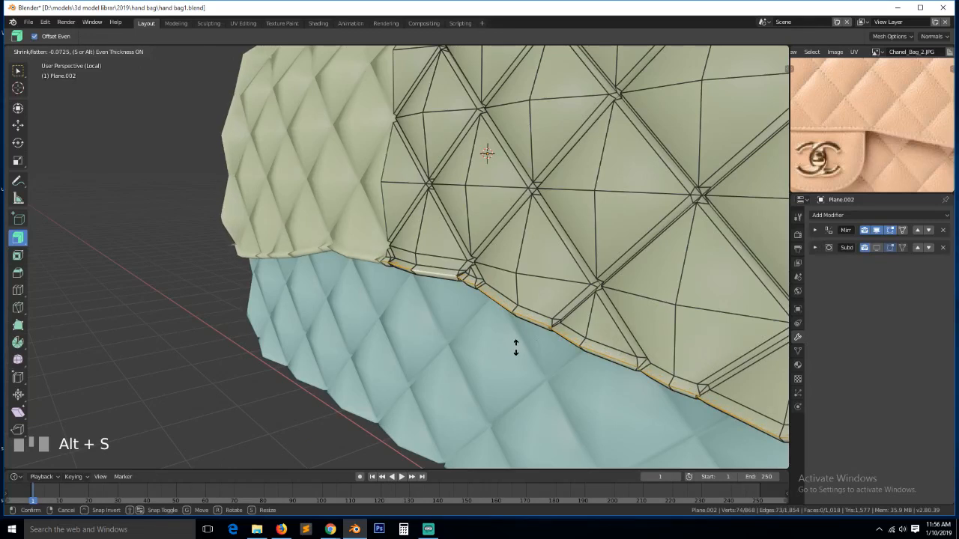
pyautogui.click(515, 348)
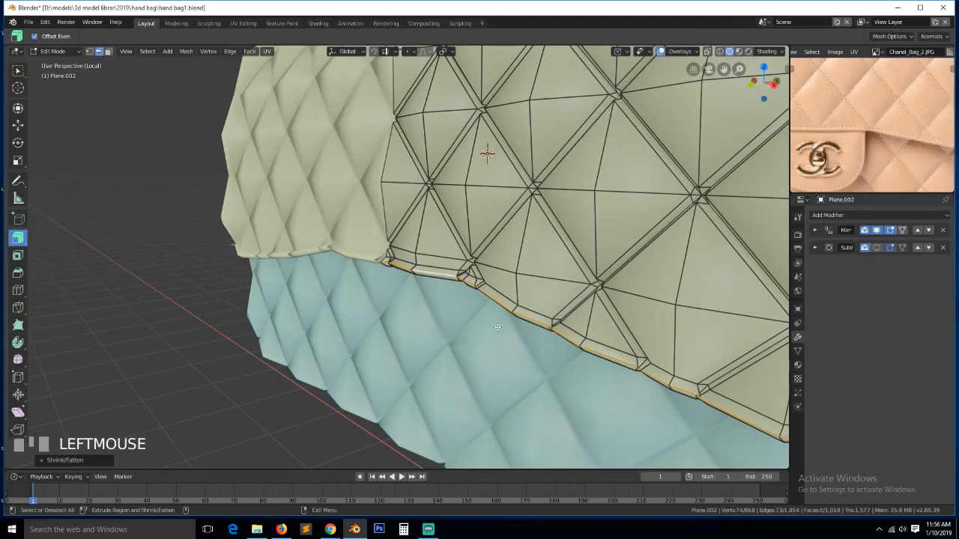
pyautogui.scroll(-7, 497, 328)
pyautogui.press('`')
pyautogui.scroll(5, 458, 310)
pyautogui.press('`')
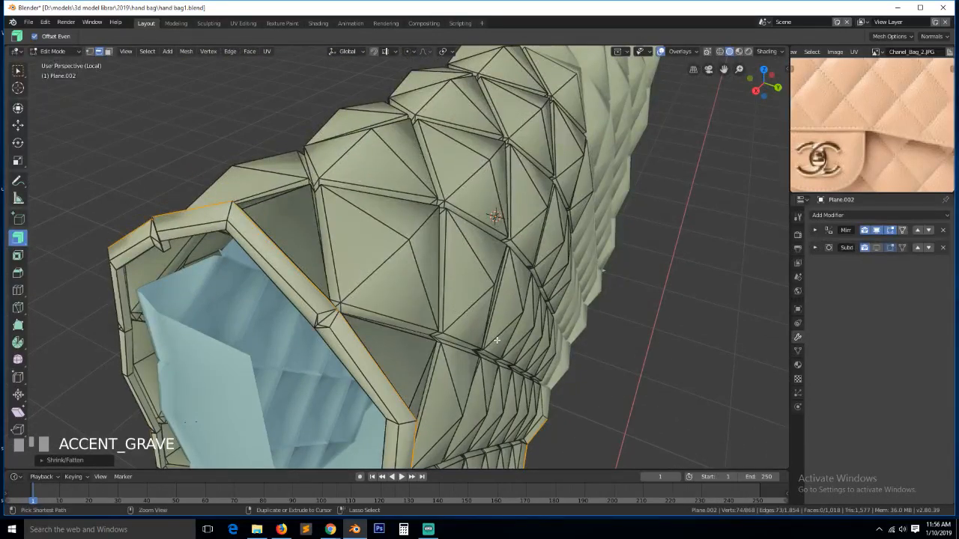
pyautogui.hotkey('ctrl', 'b')
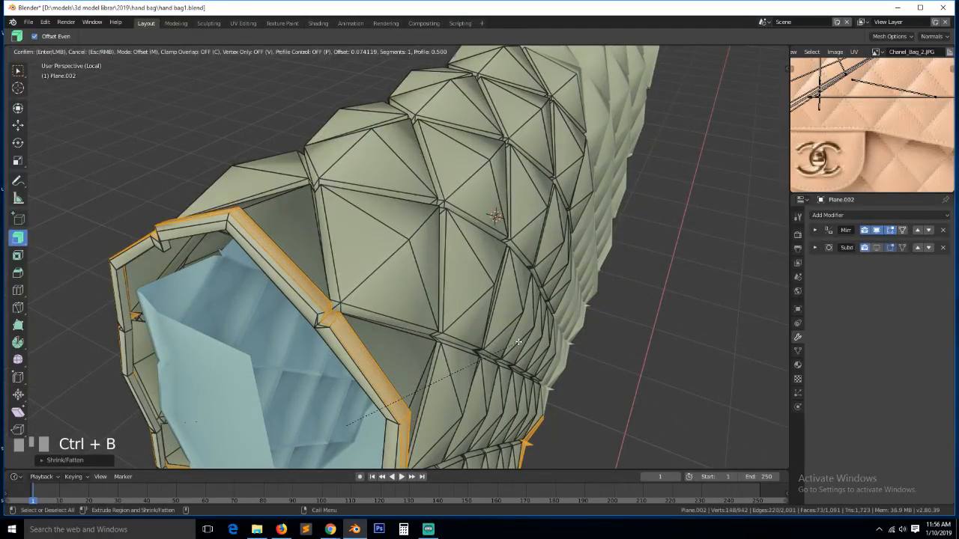
# - Confirm the rim bevel and inspect the bag before returning to Edit Mode
pyautogui.click(516, 342)
pyautogui.press('Tab')
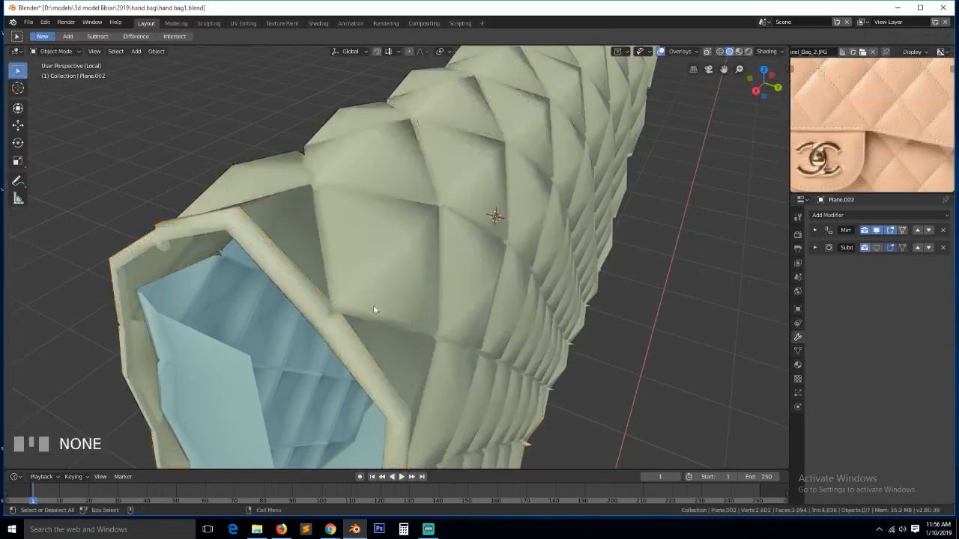
pyautogui.press('`')
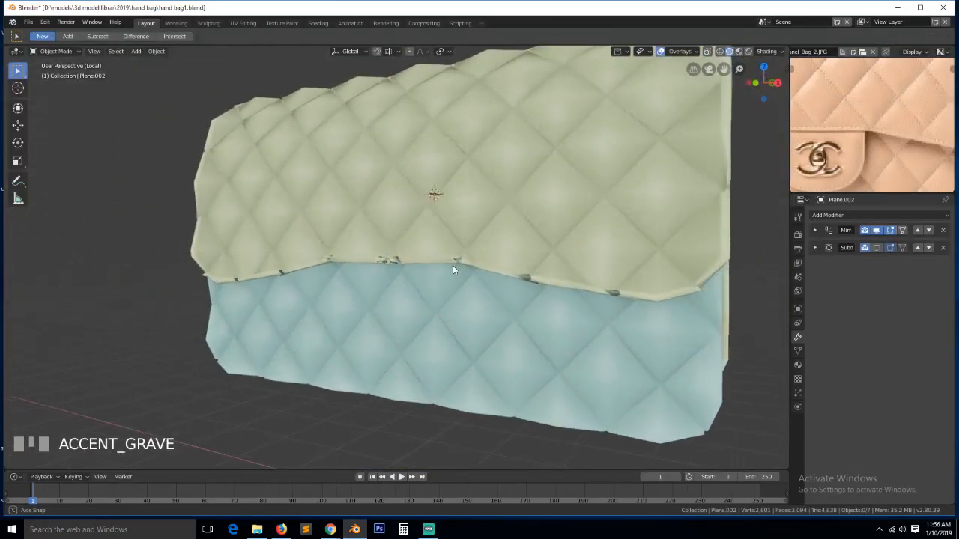
pyautogui.moveTo(453, 265)
pyautogui.mouseDown(button='middle')
pyautogui.moveTo(462, 285)
pyautogui.moveTo(426, 245)
pyautogui.moveTo(463, 256)
pyautogui.mouseUp(button='middle')
pyautogui.press('Tab')
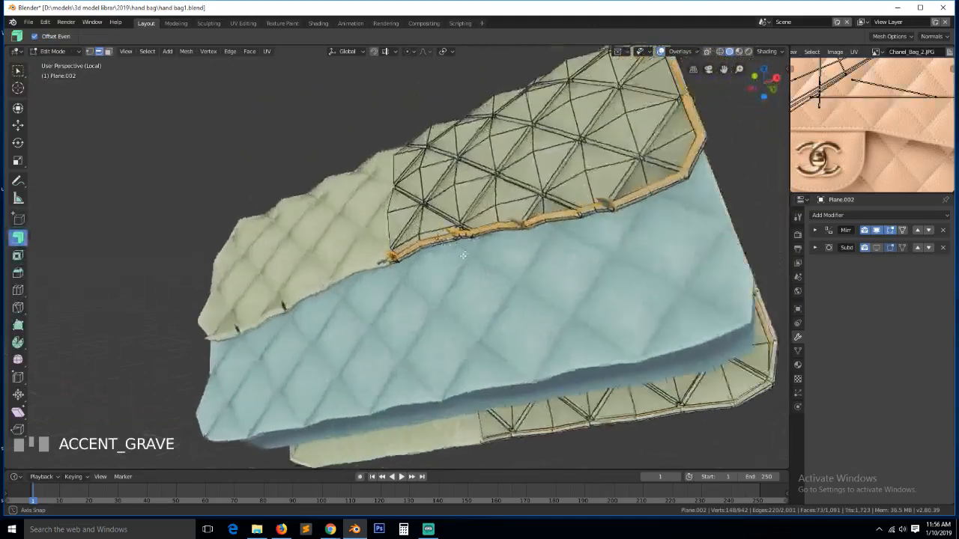
pyautogui.scroll(3, 464, 255)
# - Select two spike vertices on the rim and try a vertex slide, then undo it
pyautogui.press('1')
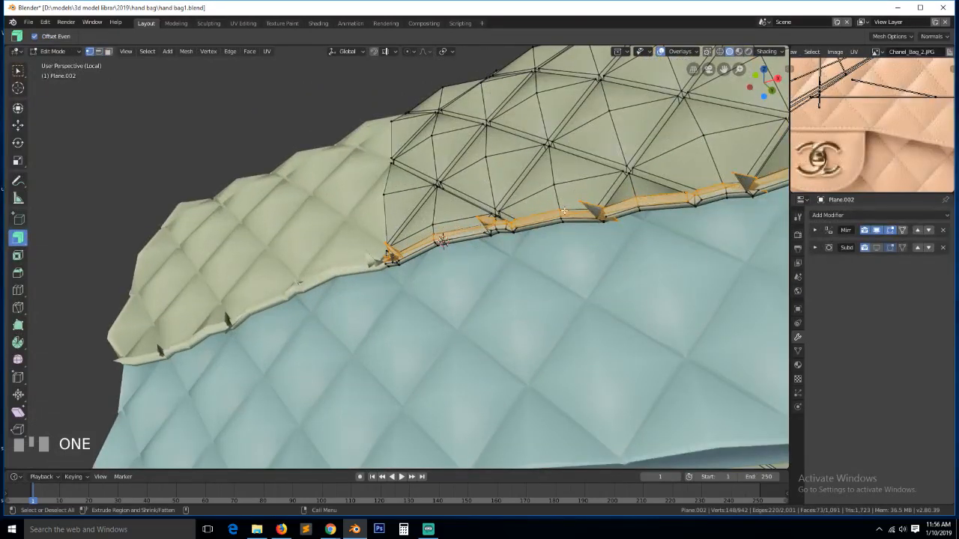
pyautogui.click(564, 211)
pyautogui.keyDown('shift'); pyautogui.click(475, 216); pyautogui.keyUp('shift')
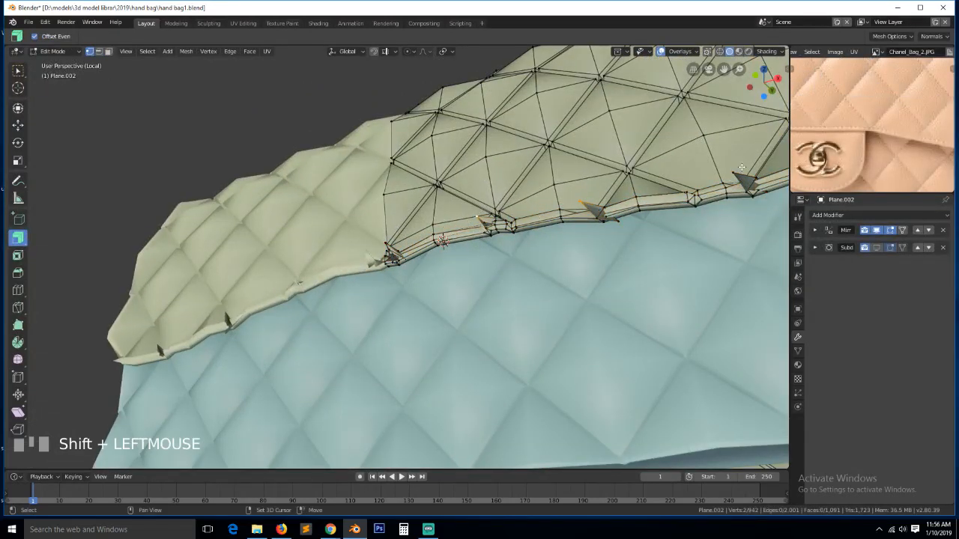
pyautogui.press('KP_Decimal')
pyautogui.press('`')
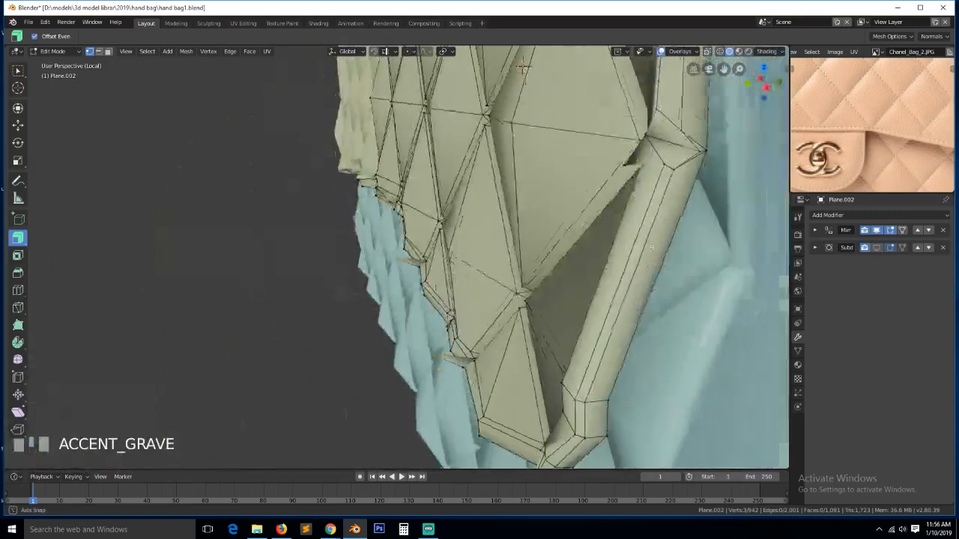
pyautogui.press('g')
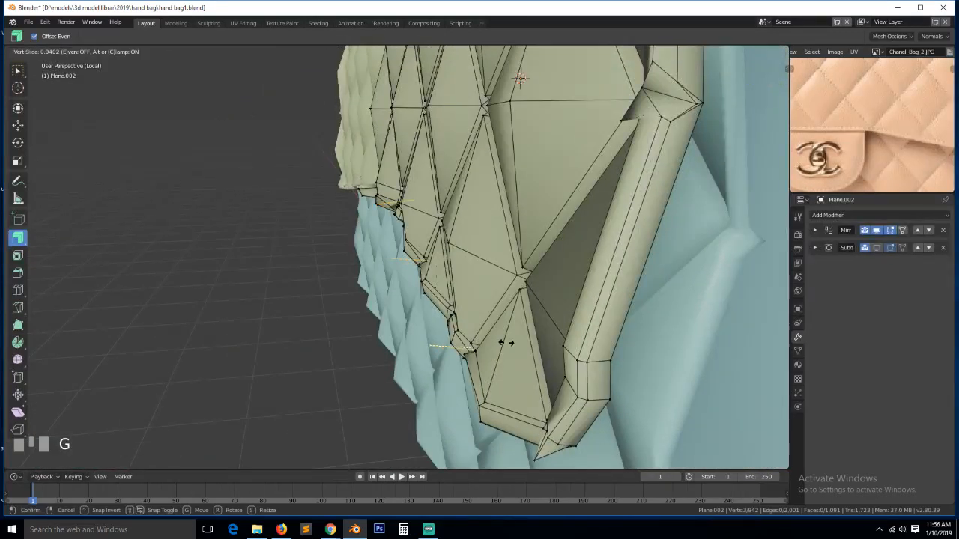
pyautogui.click(529, 353)
pyautogui.press('`')
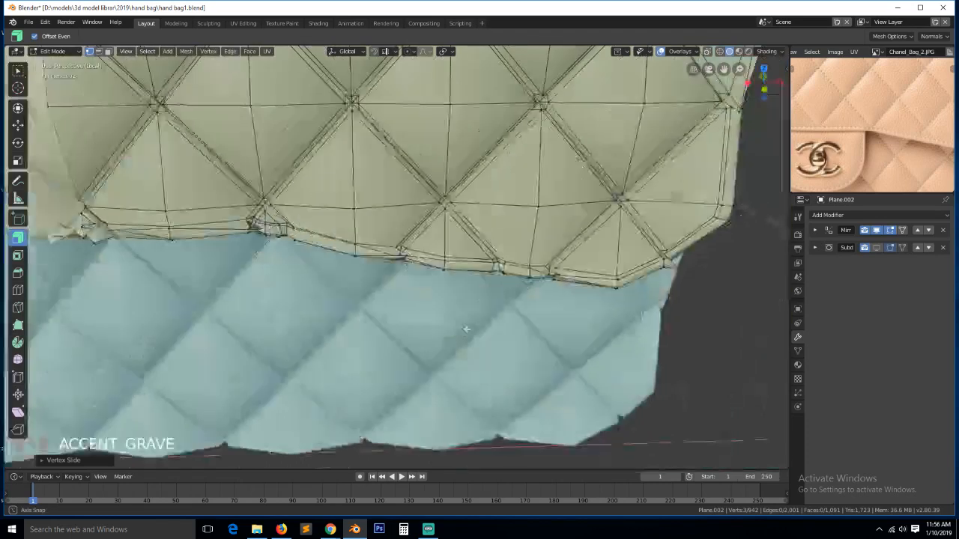
pyautogui.hotkey('ctrl', 'z')
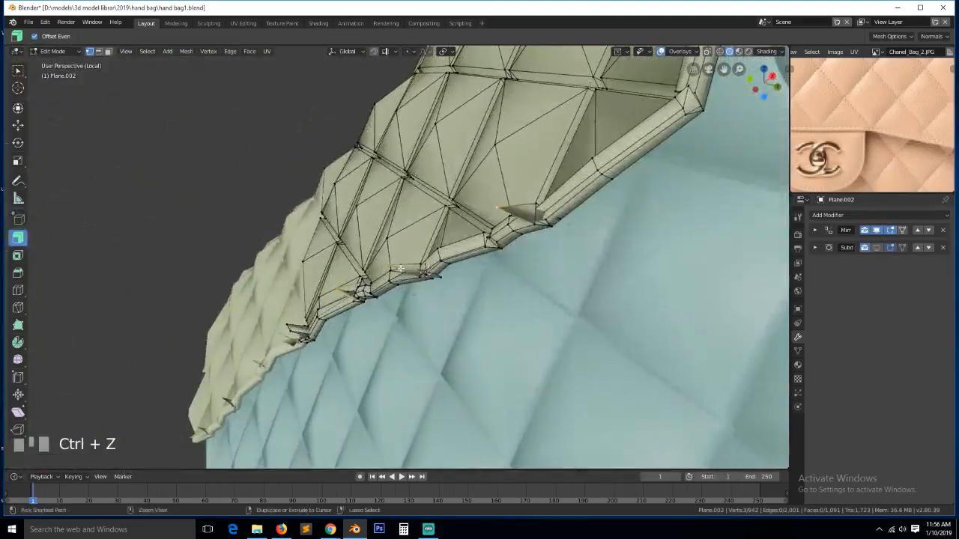
# - Try moving the two spike vertices along Y, then undo the move
pyautogui.press('`')
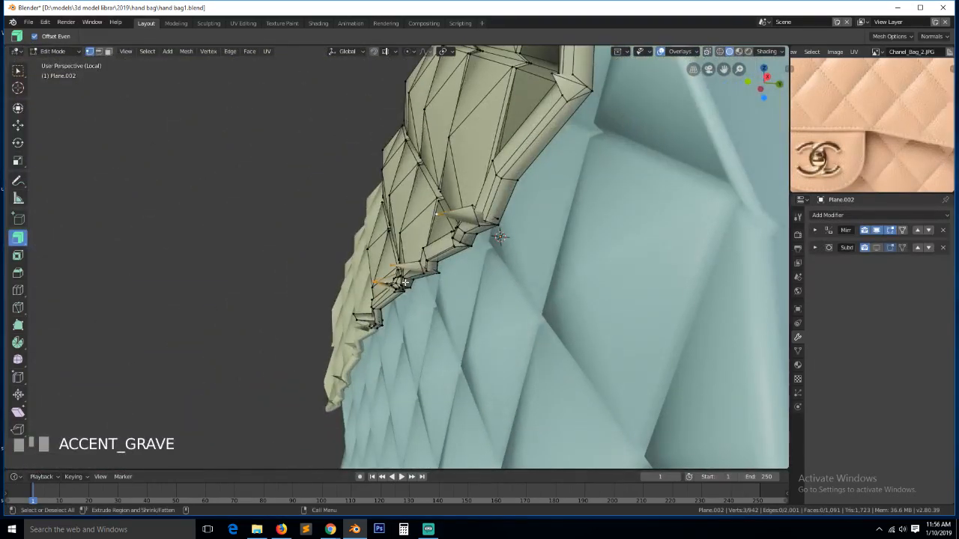
pyautogui.press('g')
pyautogui.press('y')
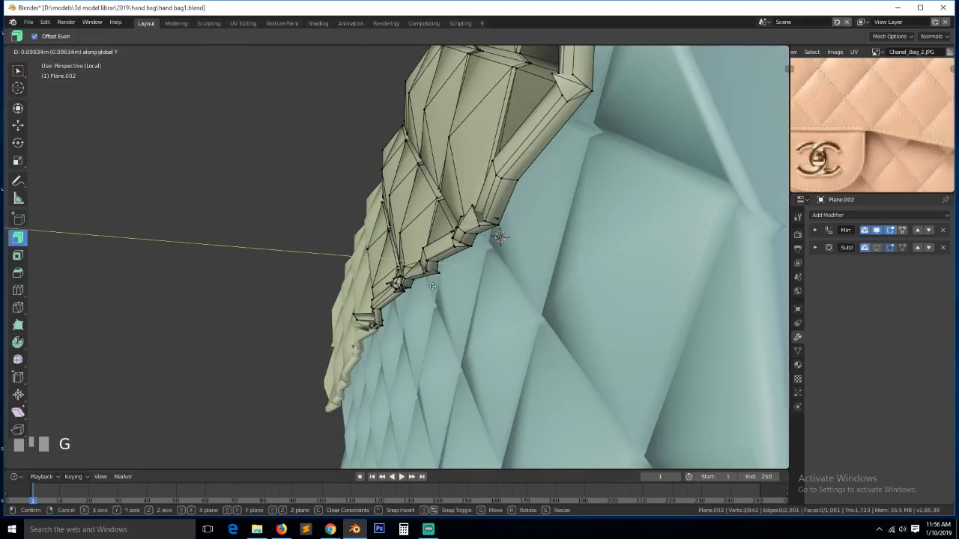
pyautogui.click(433, 286)
pyautogui.press('`')
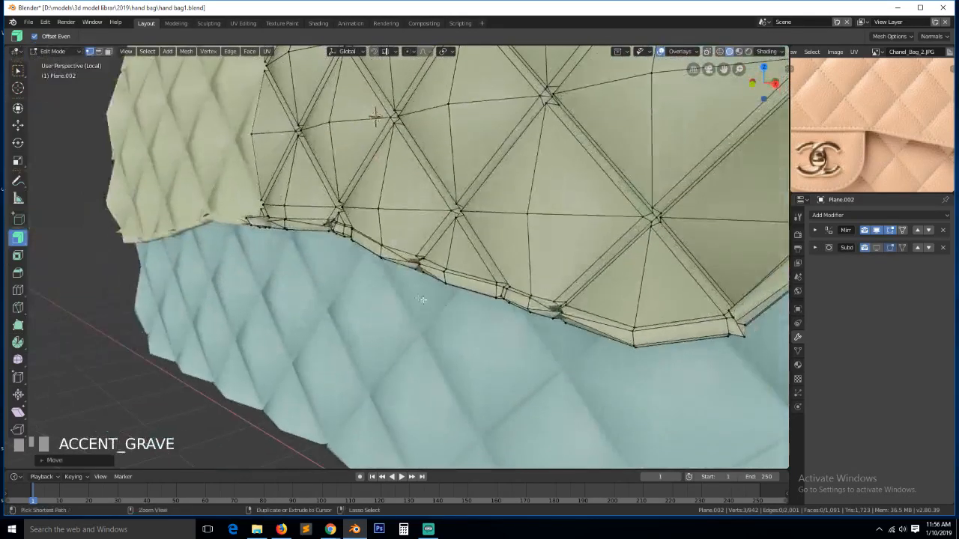
pyautogui.hotkey('ctrl', 'z')
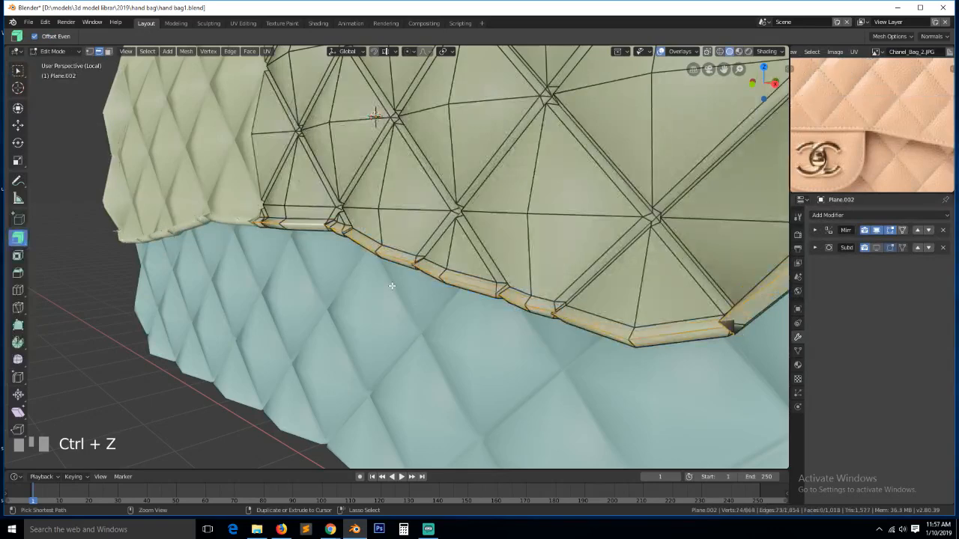
# - Get a straighter view of the rim loop in vertex mode and clear the selection
pyautogui.press('`')
pyautogui.scroll(3, 397, 270)
pyautogui.press('`')
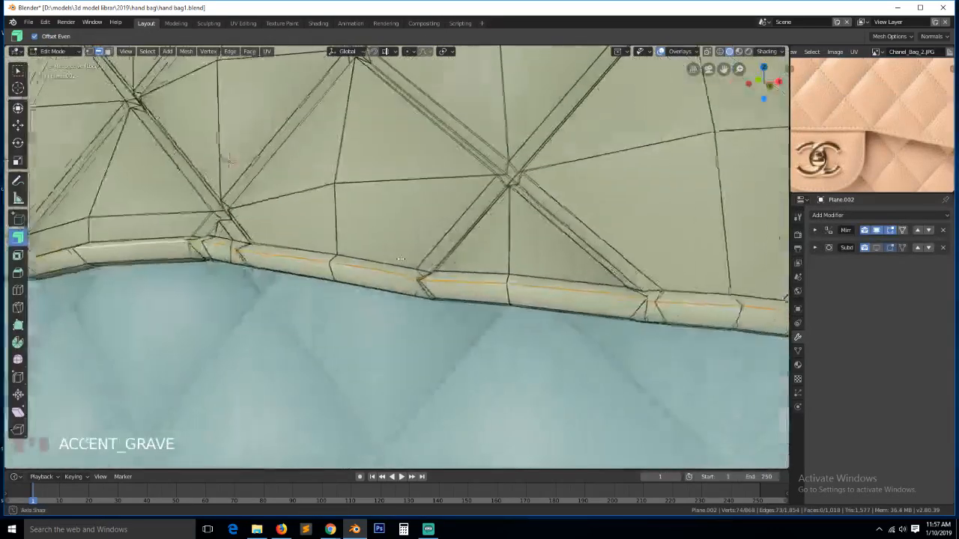
pyautogui.press('`')
pyautogui.press('1')
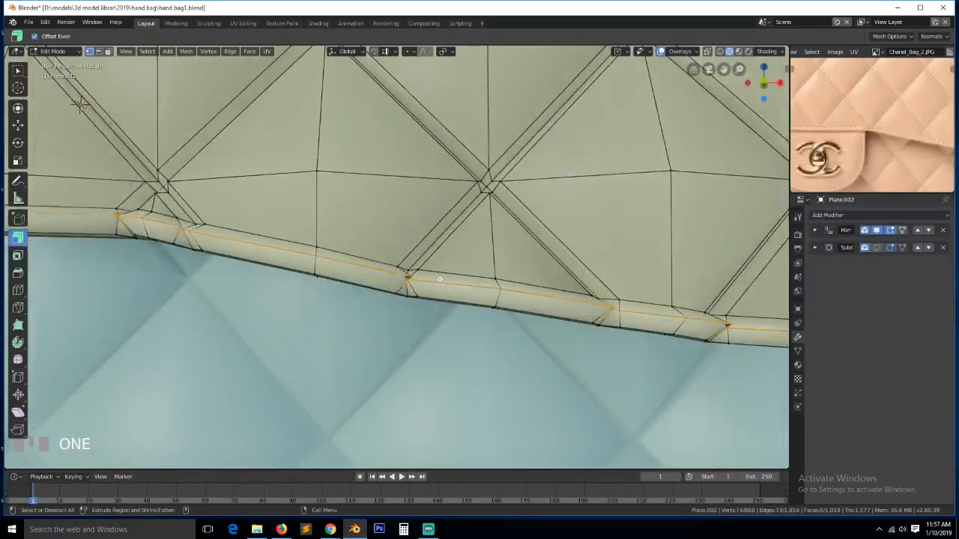
pyautogui.scroll(2, 440, 279)
pyautogui.hotkey('alt', 'a')
# - Select a rim vertex path, scale it along X, and slide a vertex along its edge
pyautogui.click(428, 302)
pyautogui.keyDown('ctrl'); pyautogui.click(428, 301); pyautogui.keyUp('ctrl')
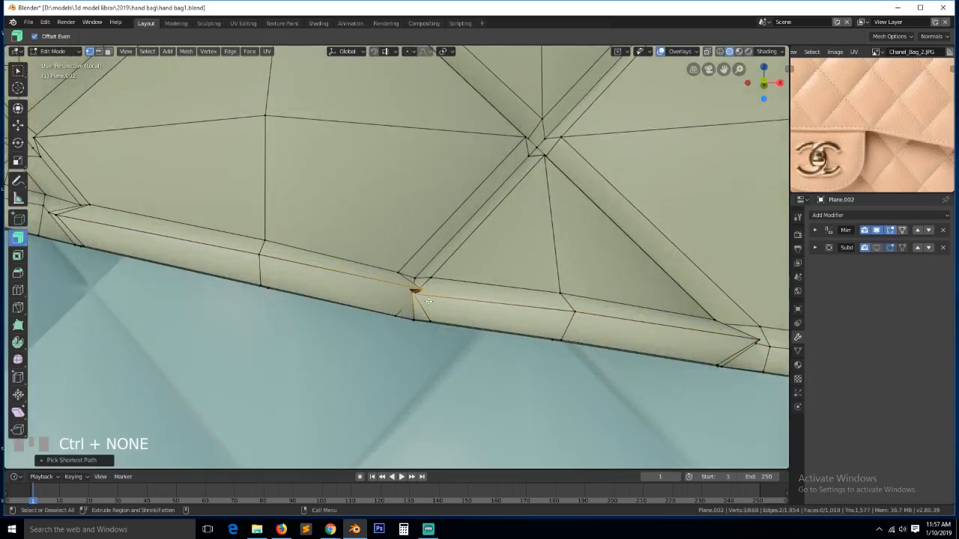
pyautogui.press('s')
pyautogui.press('x')
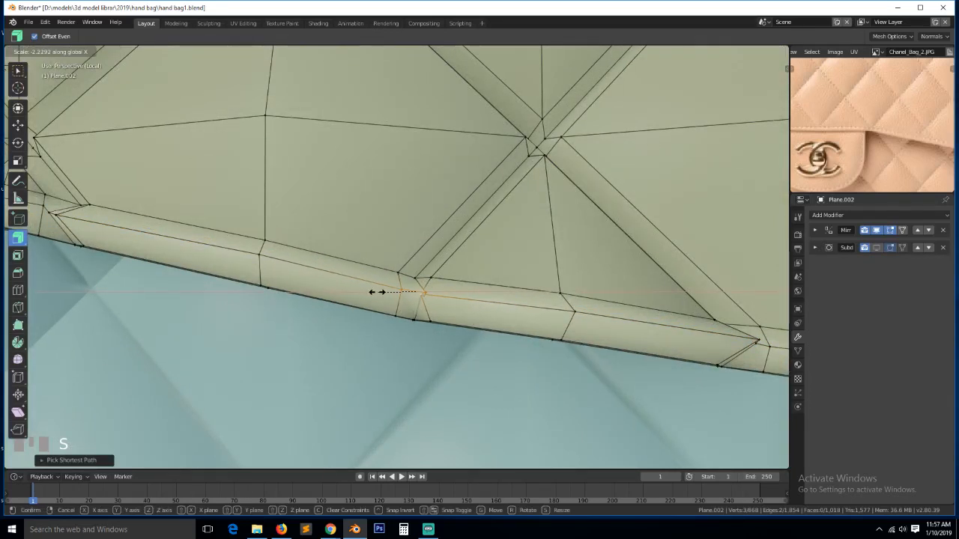
pyautogui.click(425, 291)
pyautogui.press('g')
pyautogui.press('g')
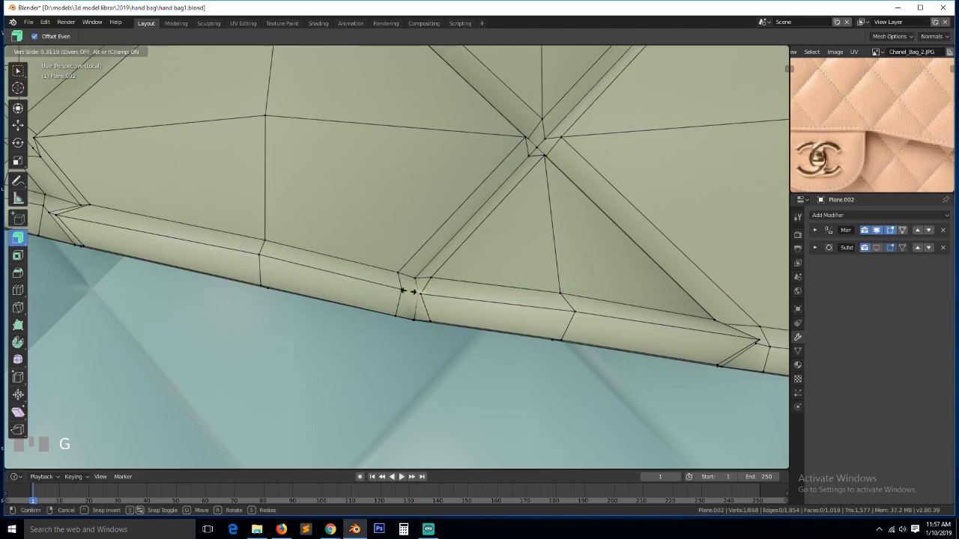
pyautogui.click(413, 292)
pyautogui.scroll(-1, 451, 304)
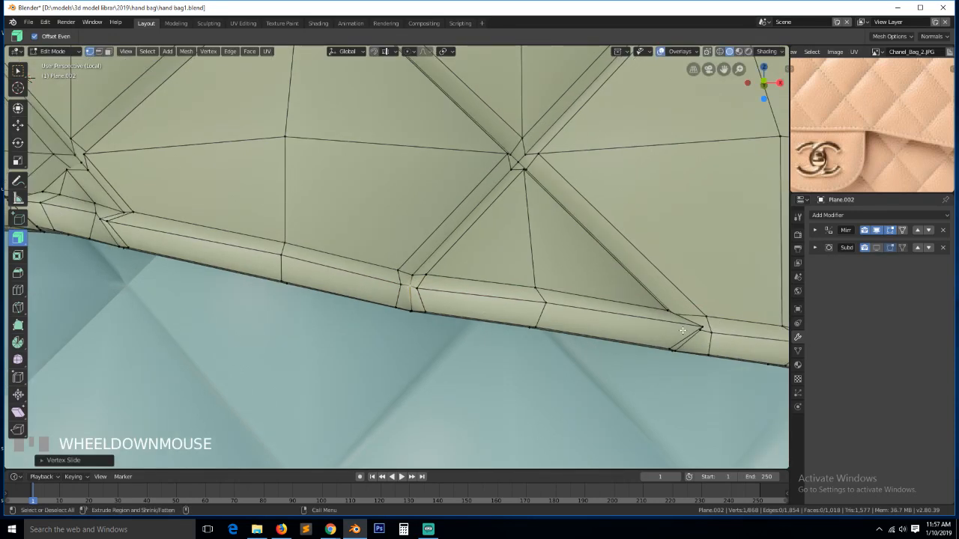
# - On the bag's left side, slide a rim vertex along its edge to the left
pyautogui.press('`')
pyautogui.moveTo(547, 329); pyautogui.dragTo(620, 337, button='middle')
pyautogui.scroll(-1, 620, 336)
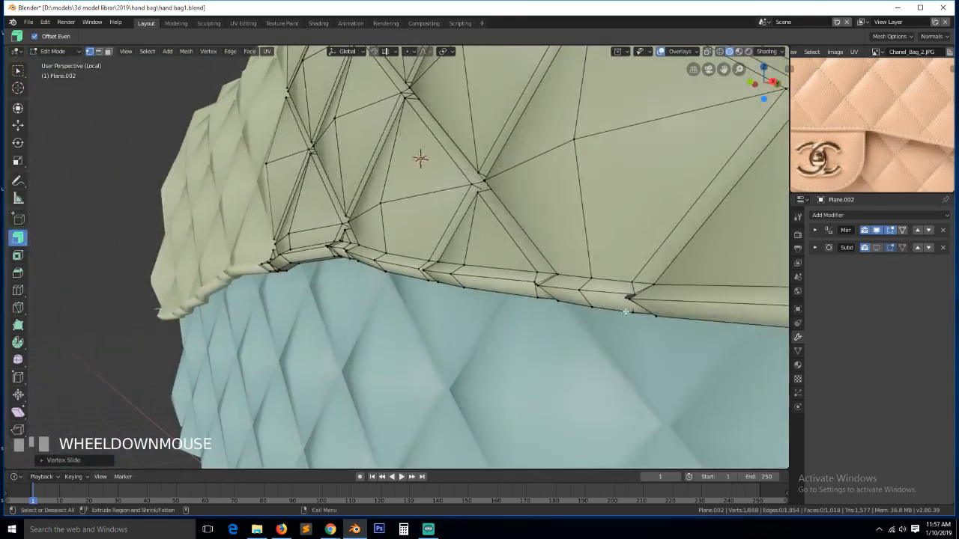
pyautogui.click(544, 292)
pyautogui.keyDown('ctrl'); pyautogui.click(548, 299); pyautogui.keyUp('ctrl')
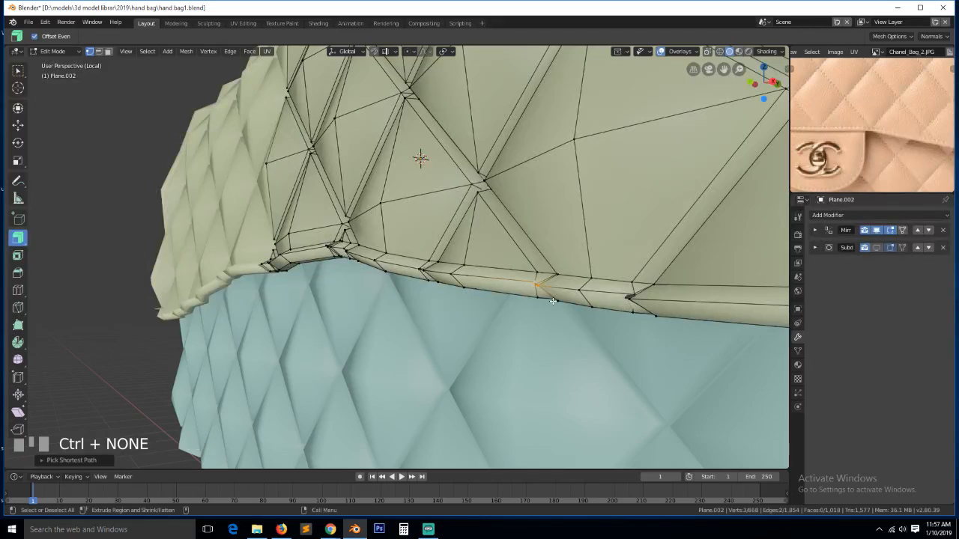
pyautogui.press('KP_Decimal')
pyautogui.press('`')
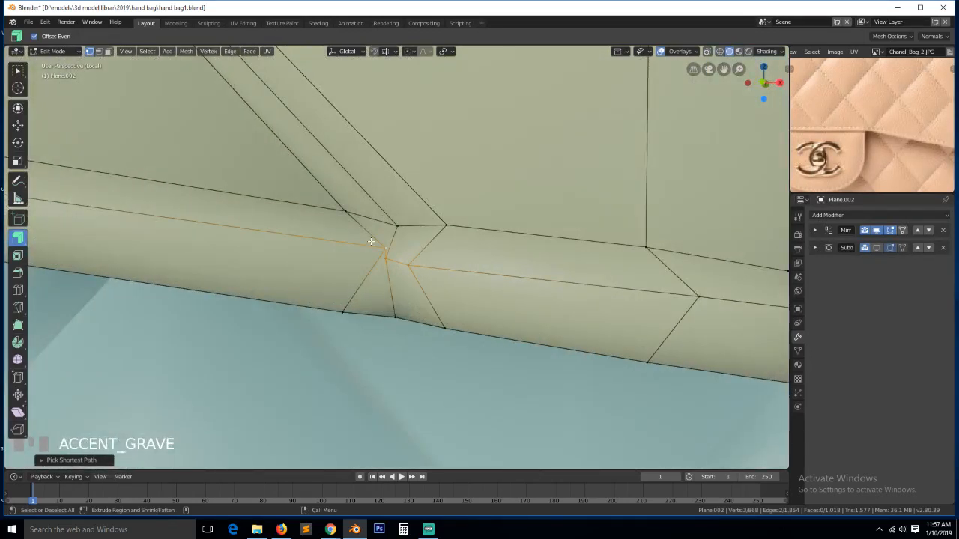
pyautogui.click(372, 243)
pyautogui.press('g')
pyautogui.press('g')
pyautogui.click(461, 281)
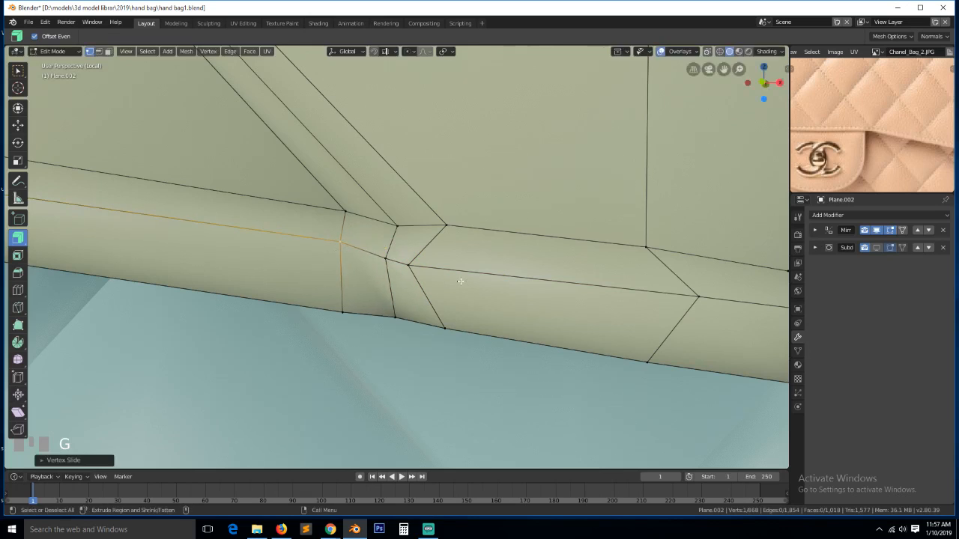
# - Pull the lower rim vertices together along X, nudge one into place, and deselect all
pyautogui.scroll(-3, 461, 281)
pyautogui.click(559, 275)
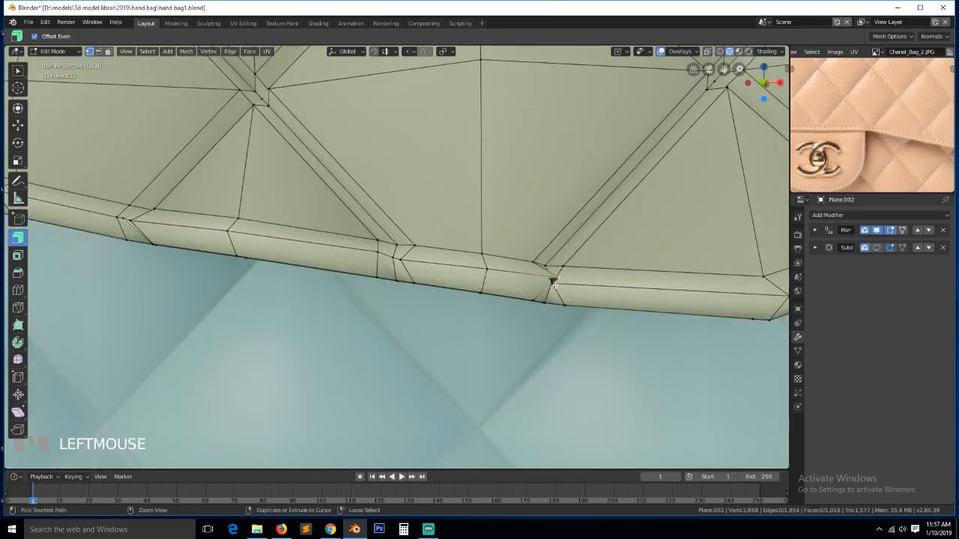
pyautogui.keyDown('ctrl'); pyautogui.click(559, 286); pyautogui.keyUp('ctrl')
pyautogui.press('s')
pyautogui.press('x')
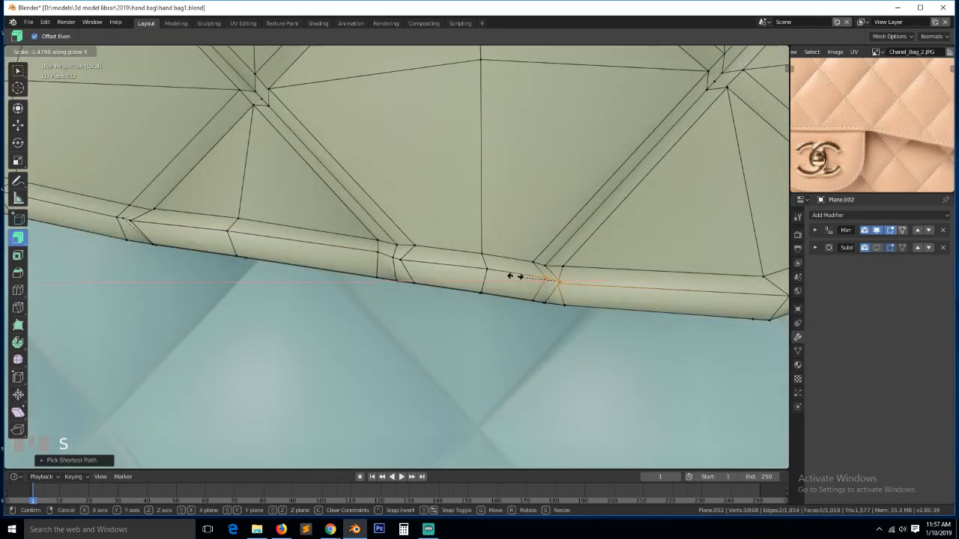
pyautogui.click(560, 279)
pyautogui.press('g')
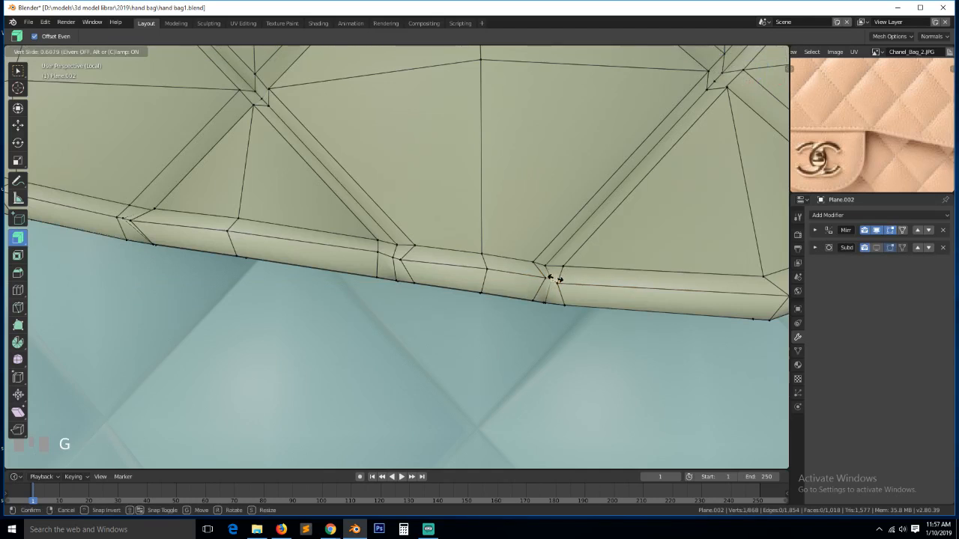
pyautogui.click(553, 278)
pyautogui.scroll(-3, 554, 278)
pyautogui.hotkey('alt', 'a')
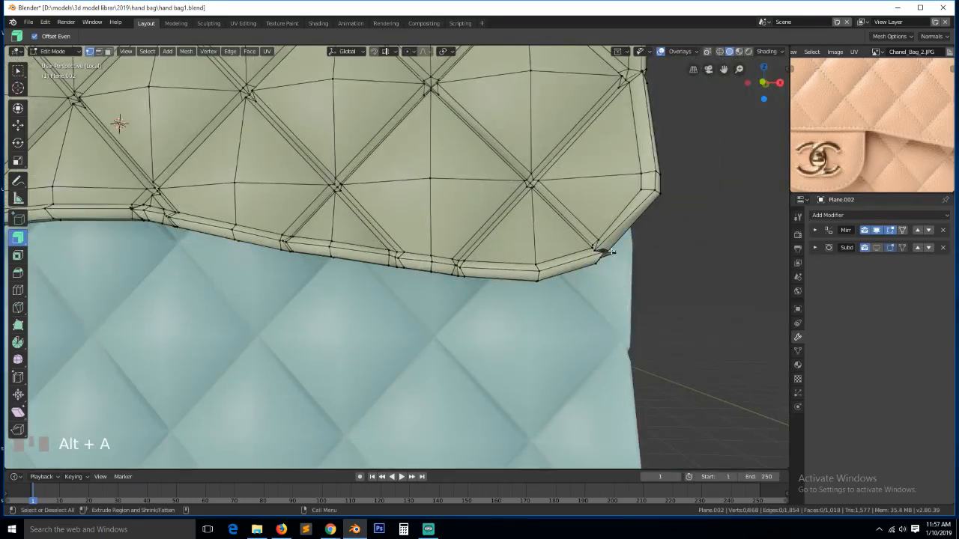
# - Move the spike vertex at the flap's bottom corner and its neighbour back into place
pyautogui.press('KP_Decimal')
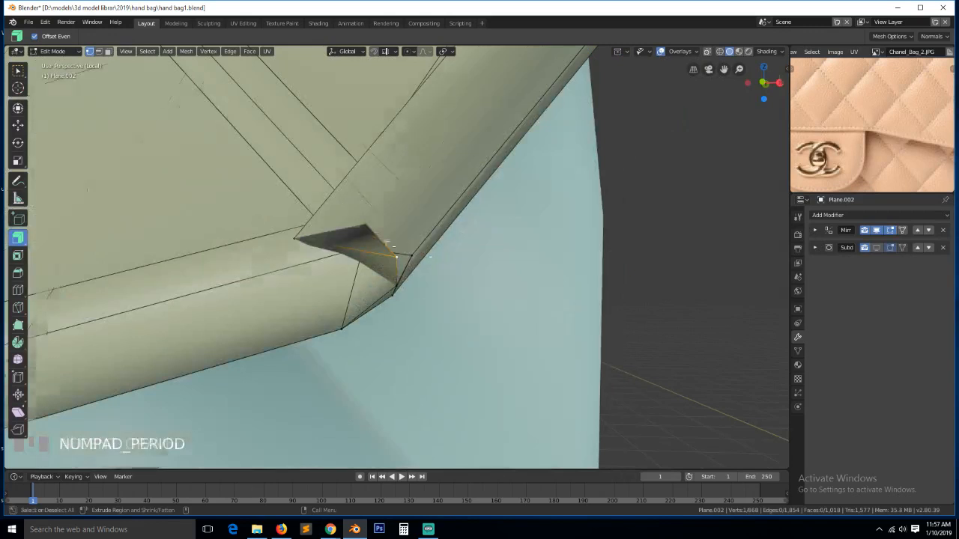
pyautogui.press('`')
pyautogui.moveTo(602, 248); pyautogui.dragTo(424, 280, button='middle')
pyautogui.click(442, 262)
pyautogui.click(368, 257)
pyautogui.keyDown('shift'); pyautogui.click(529, 224); pyautogui.keyUp('shift')
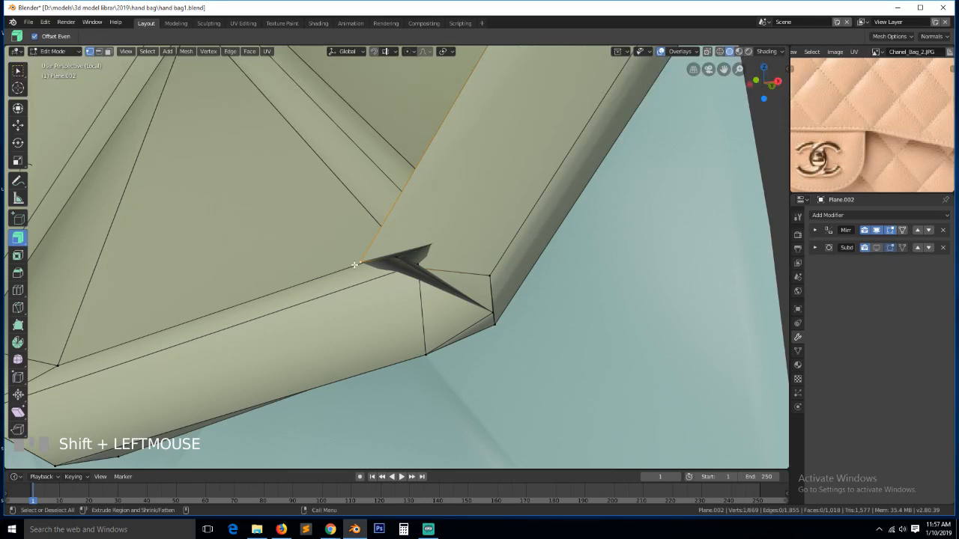
pyautogui.press('g')
pyautogui.click(406, 258)
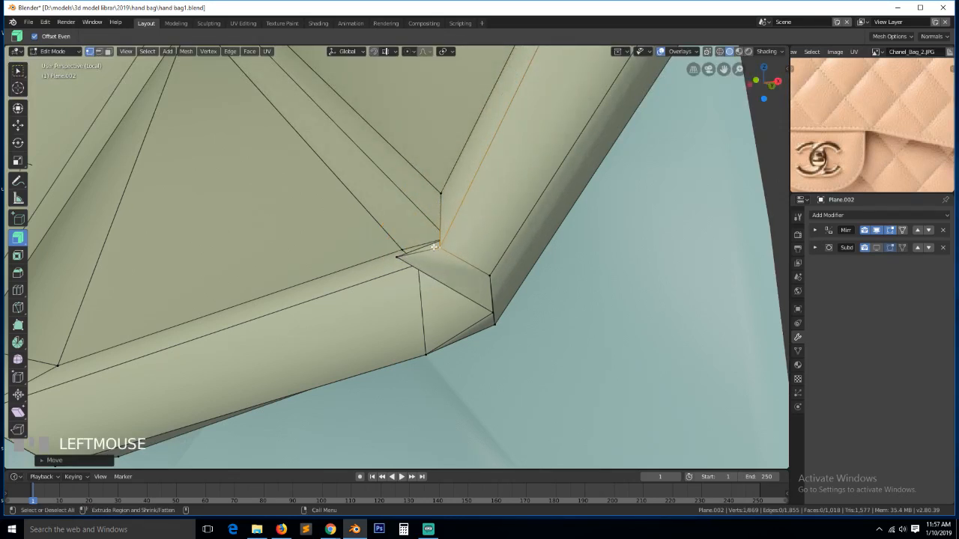
# - Slide one corner vertex up its edge and move another corner vertex down into place
pyautogui.press('g')
pyautogui.press('g')
pyautogui.click(496, 201)
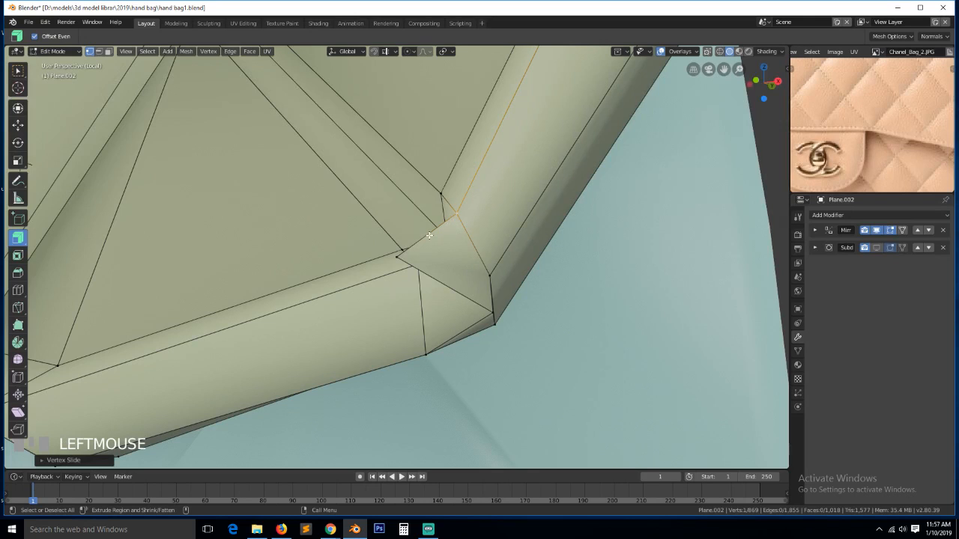
pyautogui.click(398, 258)
pyautogui.moveTo(398, 258)
pyautogui.mouseDown(button='middle')
pyautogui.moveTo(448, 263)
pyautogui.moveTo(395, 258)
pyautogui.mouseUp(button='middle')
pyautogui.click(395, 258)
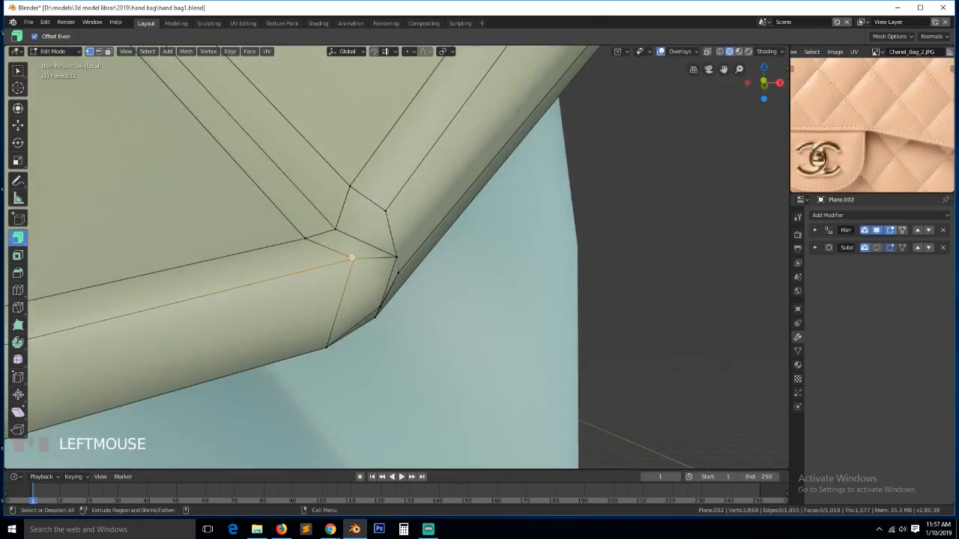
pyautogui.press('g')
pyautogui.click(320, 279)
pyautogui.click(400, 253)
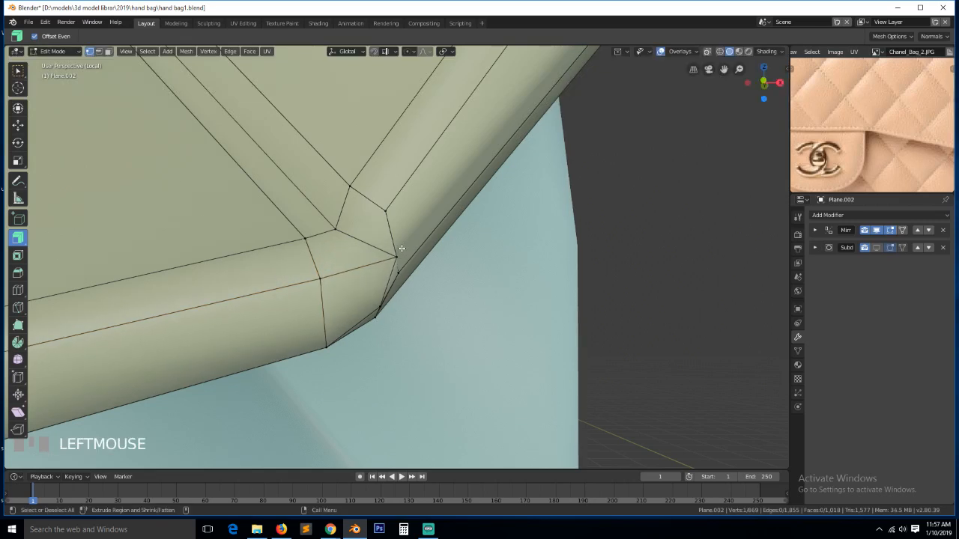
pyautogui.hotkey('alt', 'a')
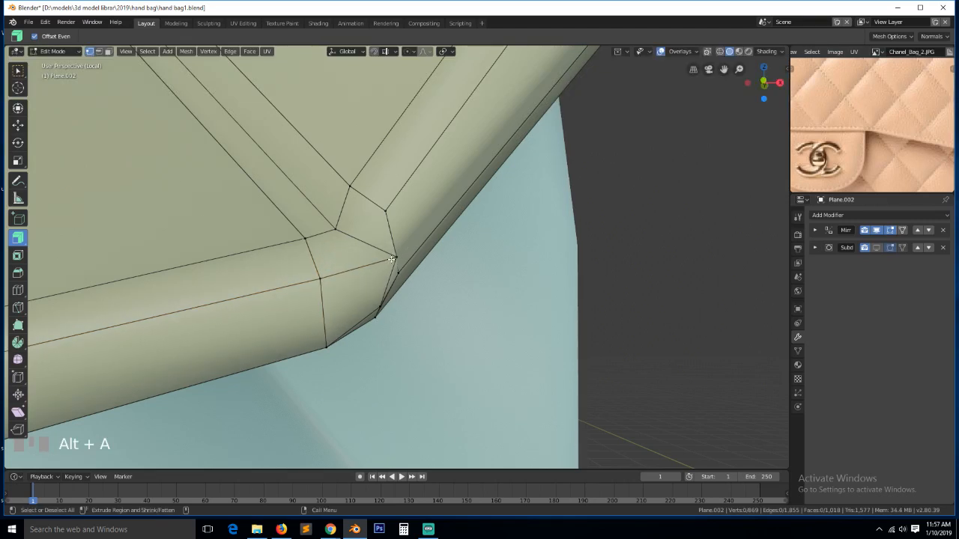
# - Check the corner in wireframe for hidden vertices and slide one along its edge
pyautogui.moveTo(383, 266)
pyautogui.mouseDown(button='middle')
pyautogui.moveTo(332, 251)
pyautogui.moveTo(379, 252)
pyautogui.mouseUp(button='middle')
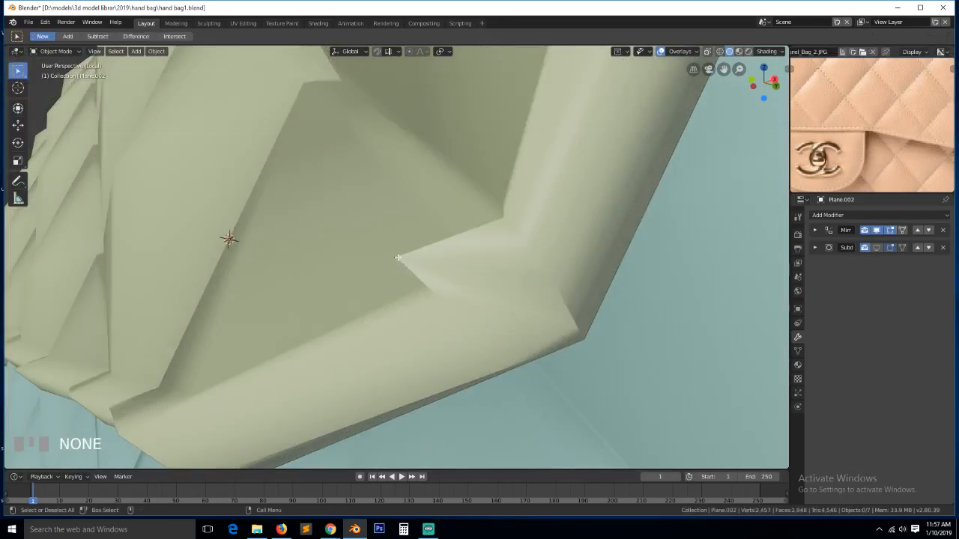
pyautogui.press('z')
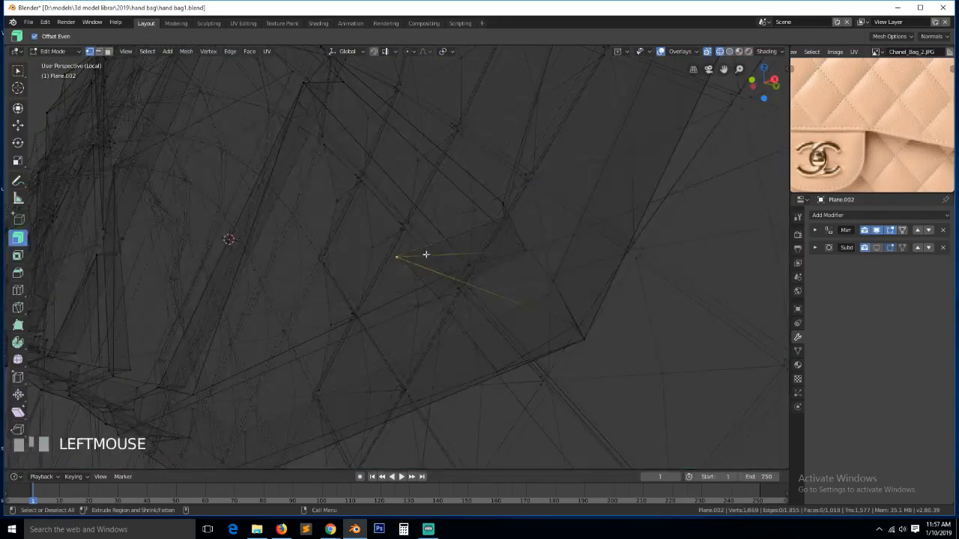
pyautogui.press('z')
pyautogui.press('g')
pyautogui.press('g')
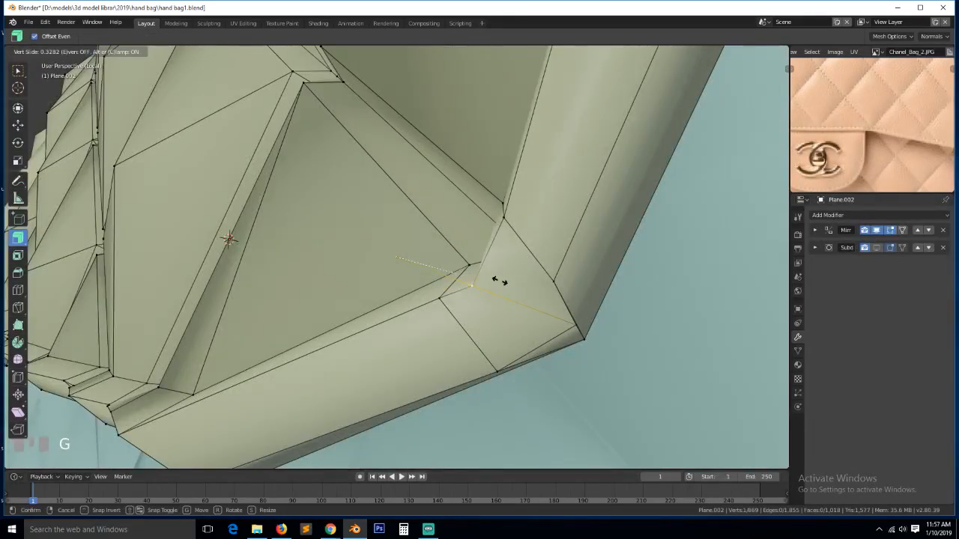
pyautogui.click(498, 282)
pyautogui.scroll(-8, 407, 262)
pyautogui.moveTo(407, 261); pyautogui.dragTo(490, 282, button='middle')
pyautogui.press('`')
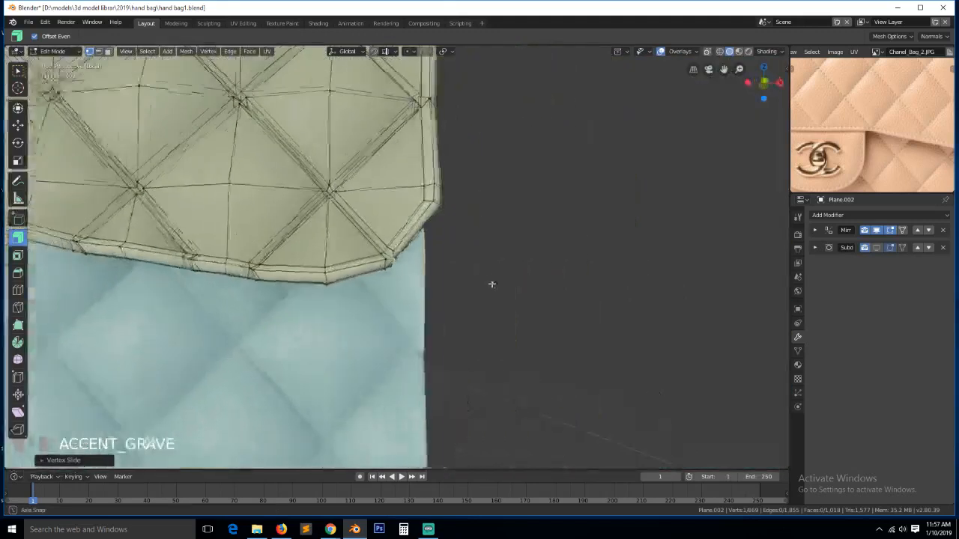
pyautogui.hotkey('alt', 'a')
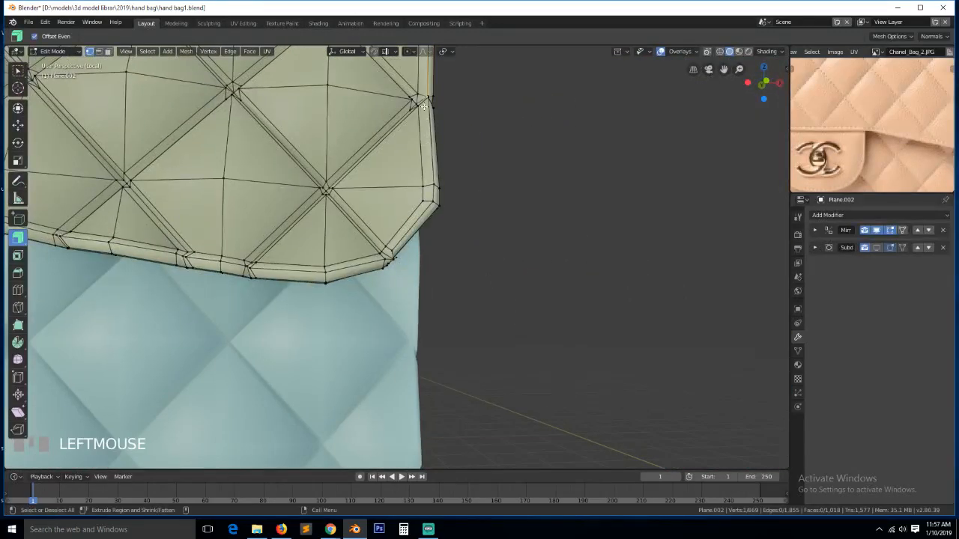
pyautogui.press('KP_Decimal')
pyautogui.hotkey('alt', 'a')
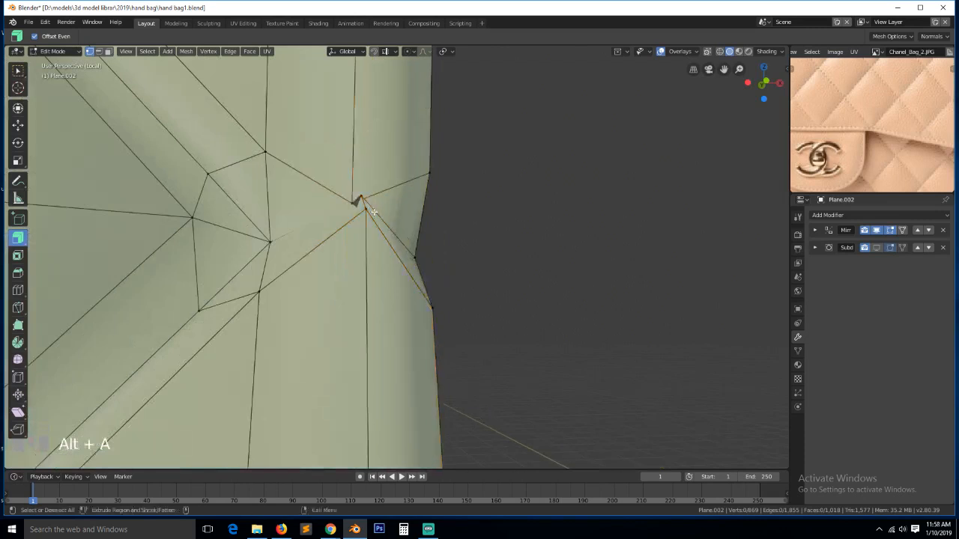
# - Slide the vertices beside the flap's side spike up and down their edges to straighten the rim
pyautogui.press('`')
pyautogui.moveTo(374, 212)
pyautogui.mouseDown(button='middle')
pyautogui.moveTo(300, 225)
pyautogui.moveTo(375, 222)
pyautogui.mouseUp(button='middle')
pyautogui.click(349, 196)
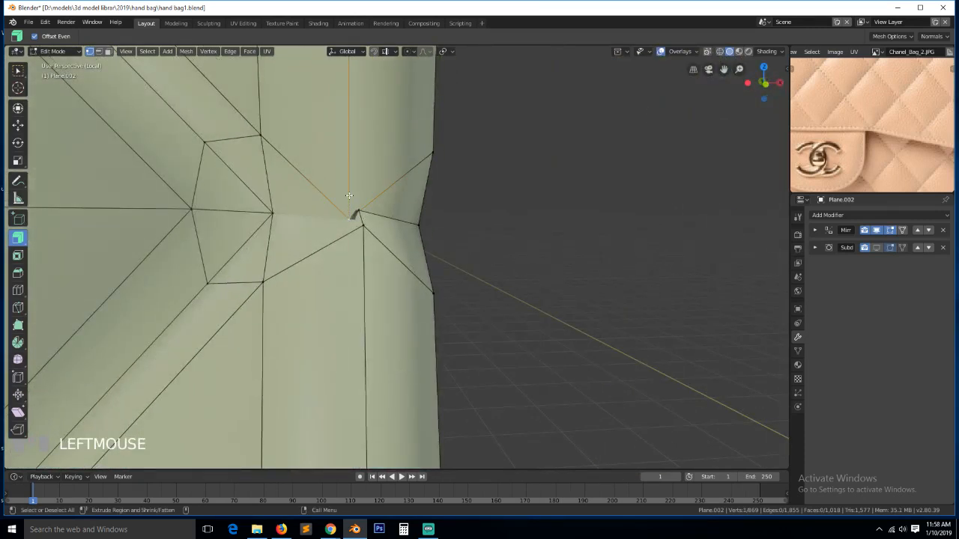
pyautogui.press('g')
pyautogui.press('g')
pyautogui.click(379, 89)
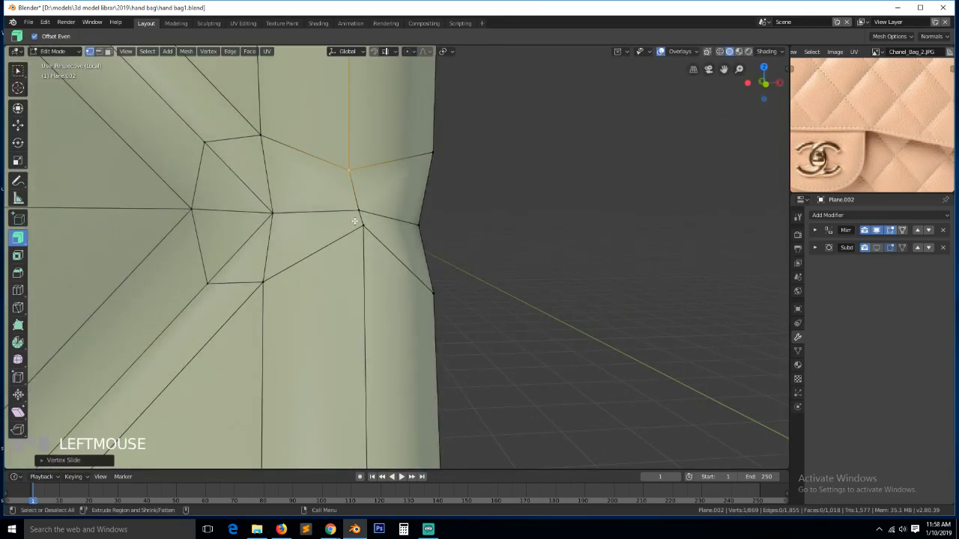
pyautogui.click(357, 228)
pyautogui.press('g')
pyautogui.press('g')
pyautogui.click(365, 285)
pyautogui.scroll(-5, 365, 285)
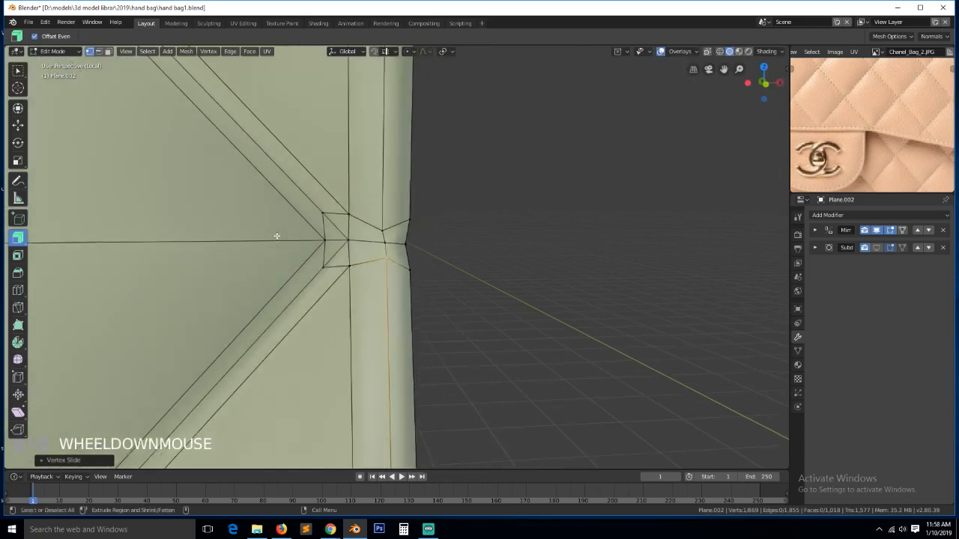
pyautogui.click(393, 159)
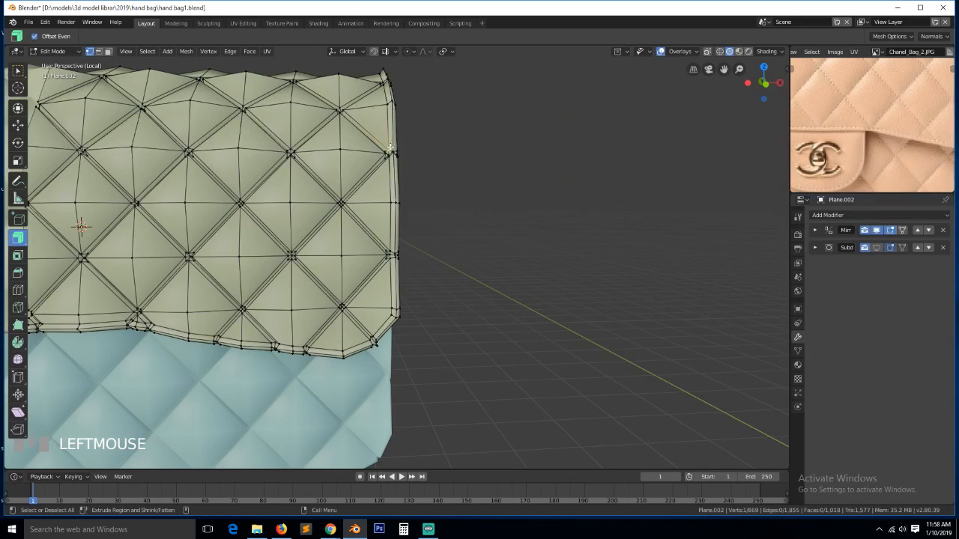
# - Slide one rim corner vertex up its edge and move the lower rim vertex down
pyautogui.press('KP_Decimal')
pyautogui.scroll(-2, 488, 267)
pyautogui.moveTo(488, 268); pyautogui.dragTo(467, 287, button='middle')
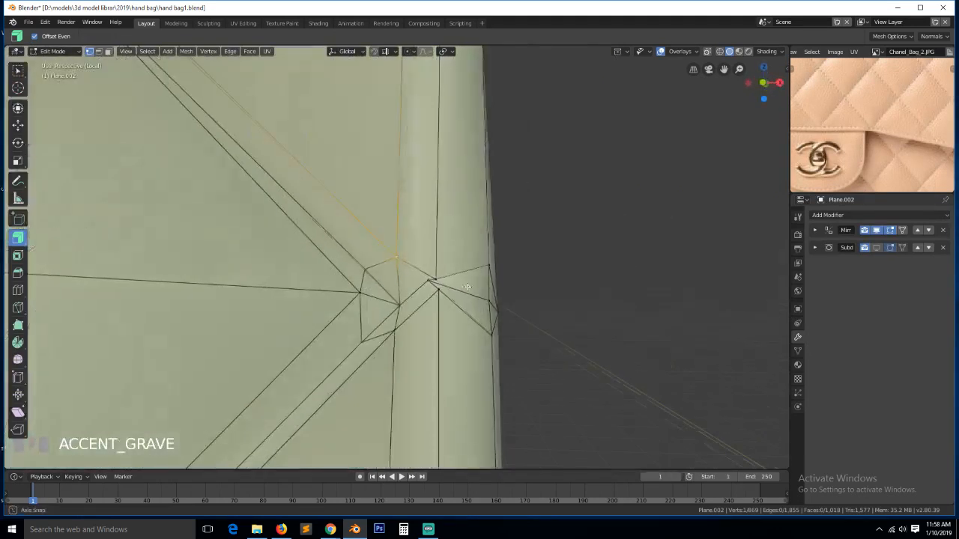
pyautogui.click(439, 277)
pyautogui.press('g')
pyautogui.press('g')
pyautogui.click(453, 184)
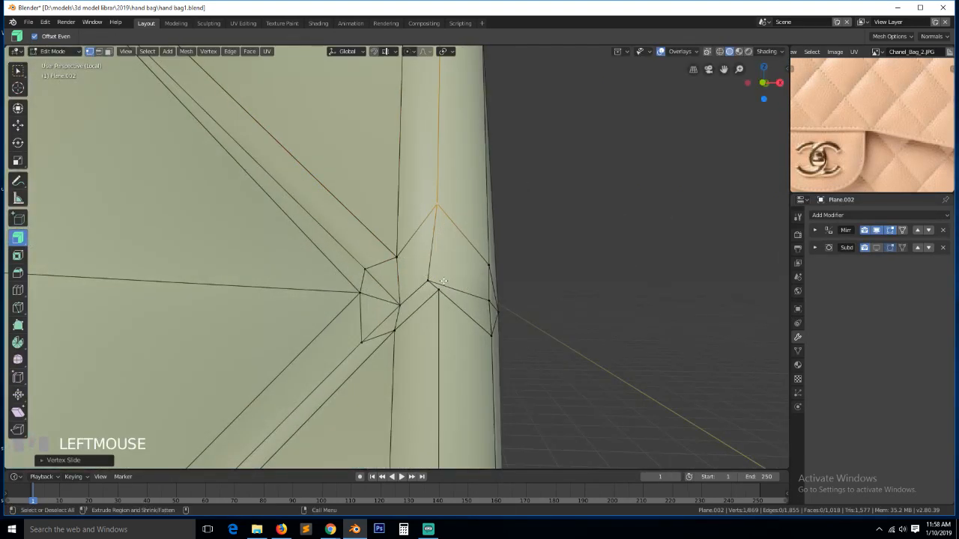
pyautogui.click(439, 292)
pyautogui.press('g')
pyautogui.click(442, 337)
# - At the seam junction below the top flap corner, move one vertex down and slide its neighbour
pyautogui.scroll(-5, 425, 177)
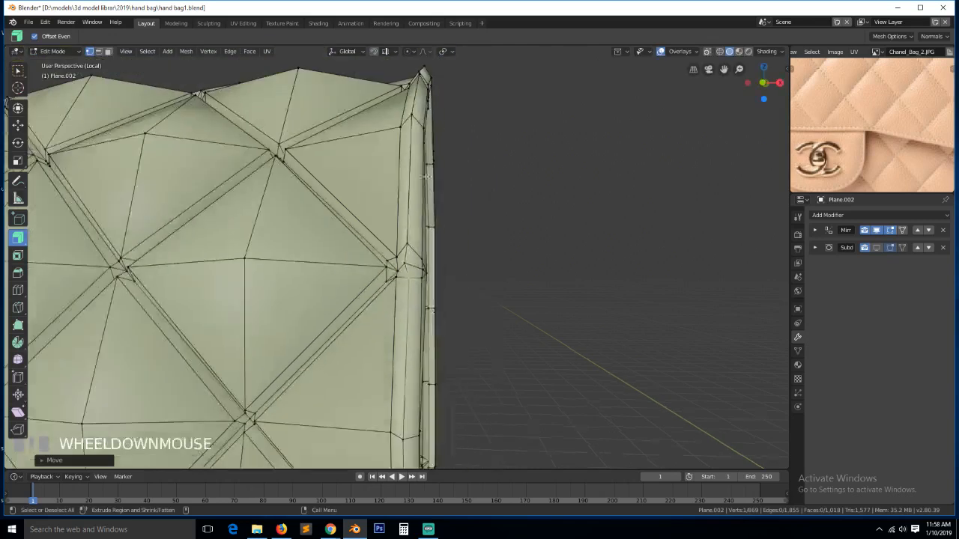
pyautogui.click(419, 70)
pyautogui.keyDown('shift'); pyautogui.click(422, 69); pyautogui.keyUp('shift')
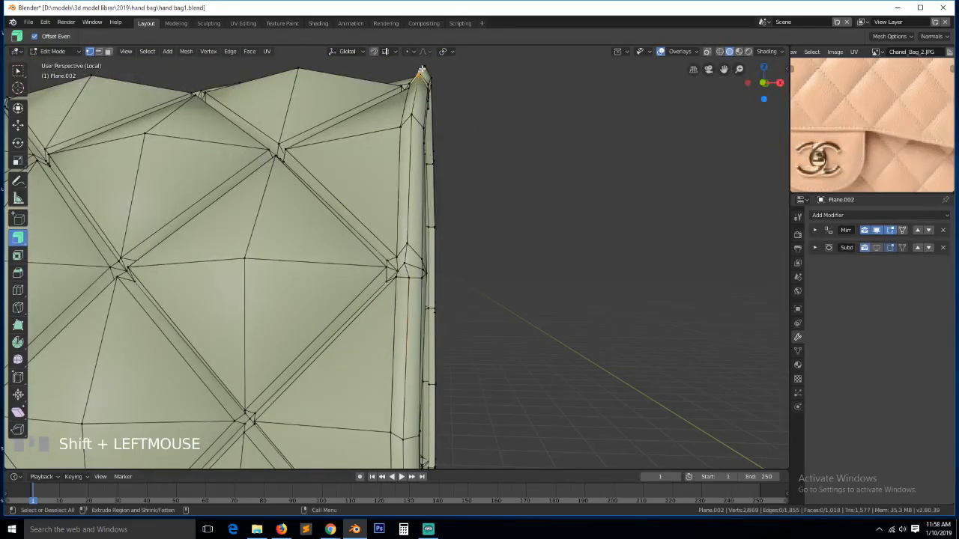
pyautogui.press('KP_Decimal')
pyautogui.press('`')
pyautogui.moveTo(341, 157); pyautogui.dragTo(428, 192, button='middle')
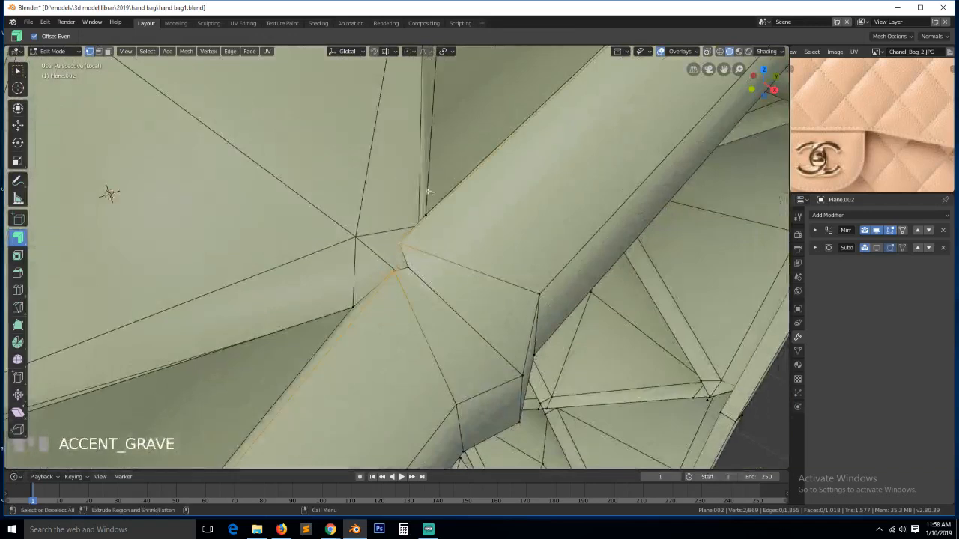
pyautogui.click(404, 240)
pyautogui.press('g')
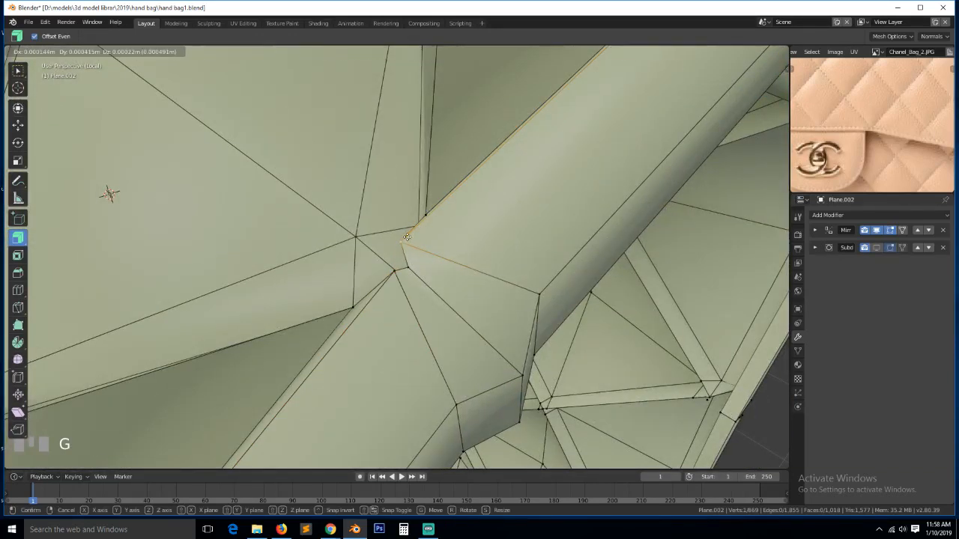
pyautogui.click(384, 283)
pyautogui.click(384, 281)
pyautogui.press('g')
pyautogui.press('g')
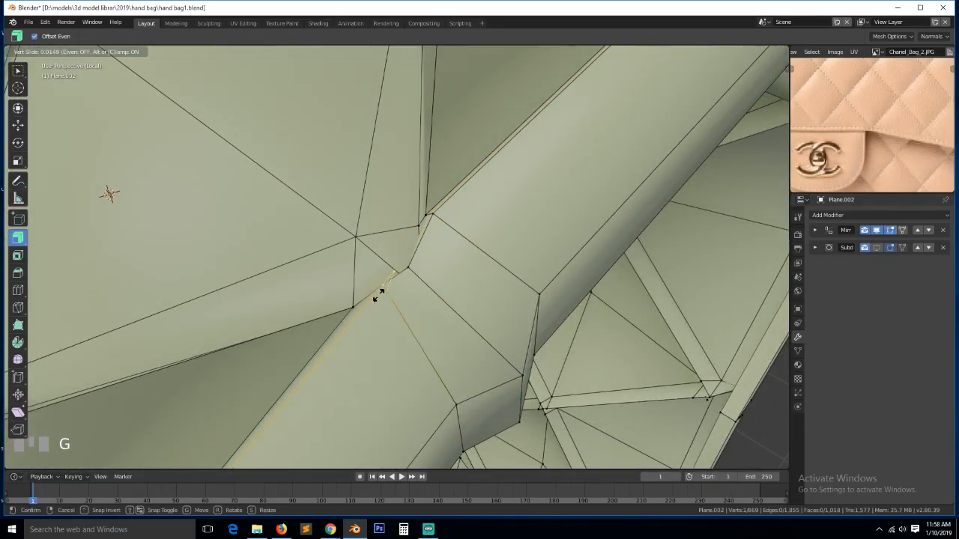
pyautogui.click(378, 294)
# - Move one flap arch rim vertex down and the next one up
pyautogui.scroll(-5, 569, 128)
pyautogui.hotkey('alt', 'a')
pyautogui.scroll(-4, 569, 128)
pyautogui.press('`')
pyautogui.moveTo(569, 128); pyautogui.dragTo(529, 289, button='middle')
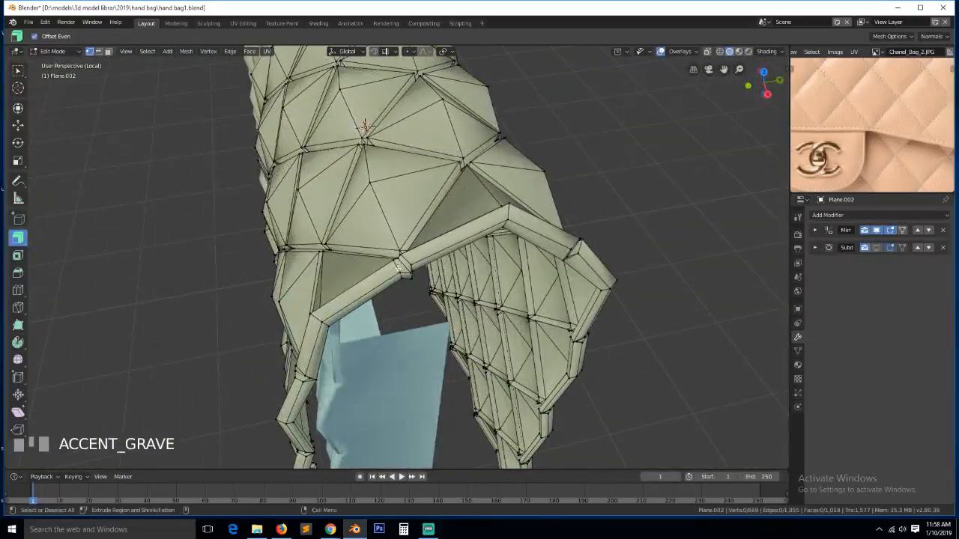
pyautogui.press('KP_Decimal')
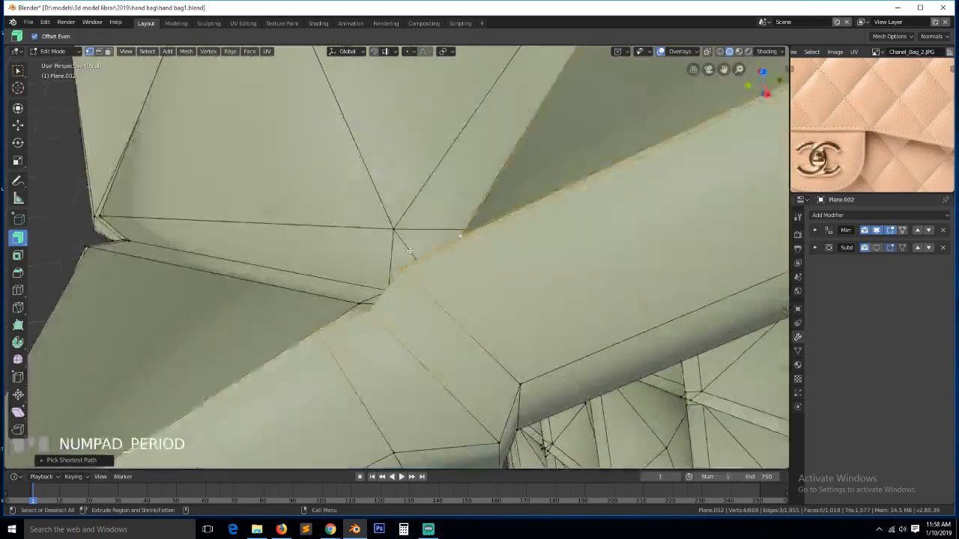
pyautogui.scroll(-1, 453, 281)
pyautogui.press('`')
pyautogui.moveTo(454, 280); pyautogui.dragTo(471, 307, button='middle')
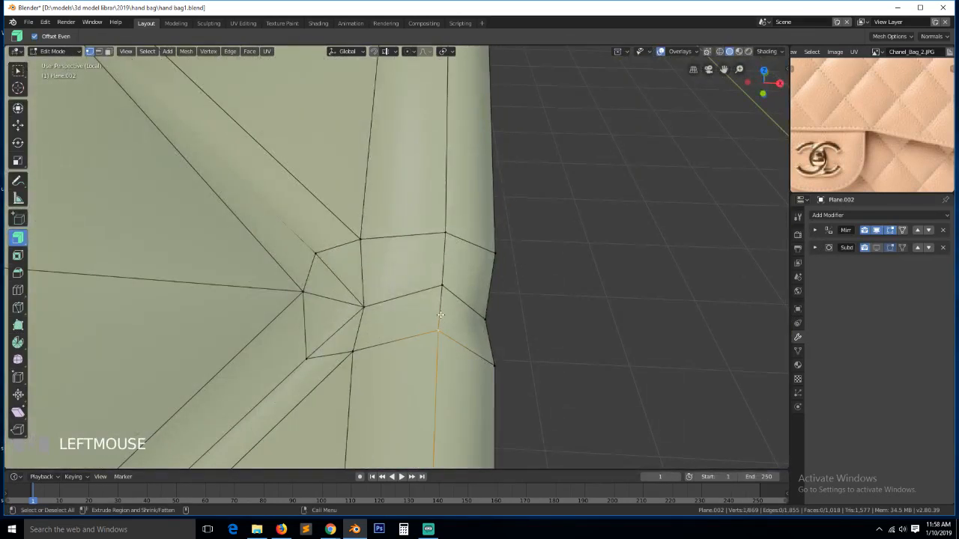
pyautogui.press('g')
pyautogui.click(440, 390)
pyautogui.click(442, 251)
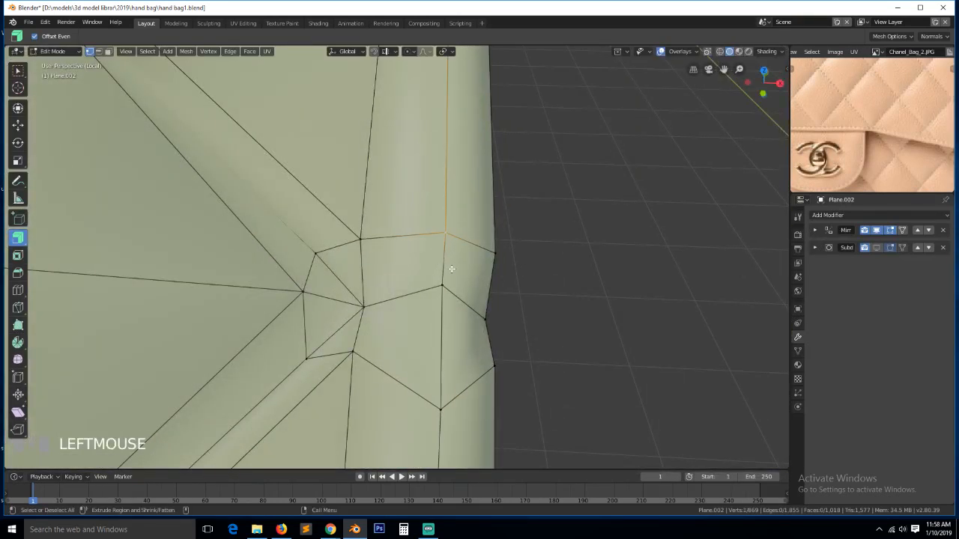
pyautogui.press('g')
pyautogui.click(452, 219)
# - Delete the extra edge loop at the junction with X > Edge Loops, then switch to edge selection
pyautogui.press('`')
pyautogui.moveTo(451, 220); pyautogui.dragTo(439, 293, button='middle')
pyautogui.hotkey('ctrl', 'x')
pyautogui.hotkey('ctrl', 'z')
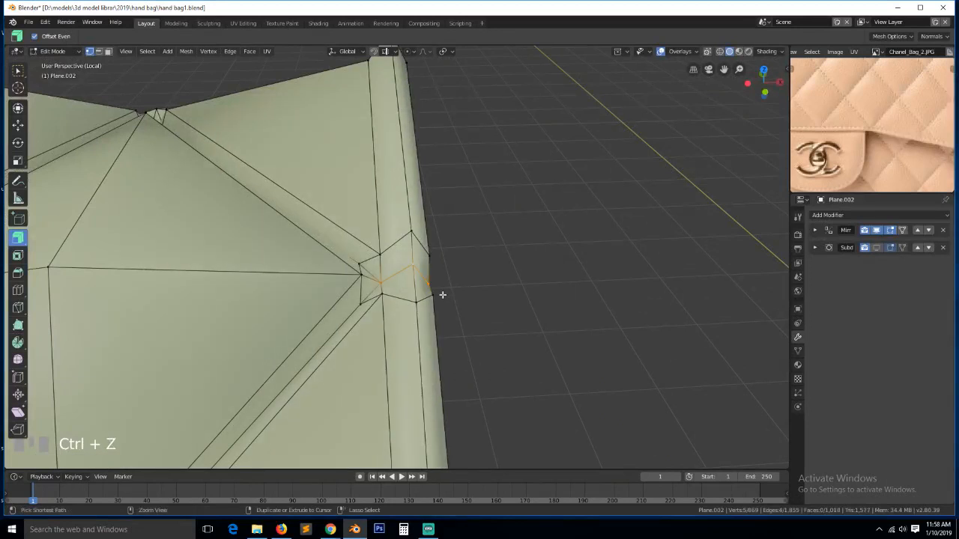
pyautogui.press('x')
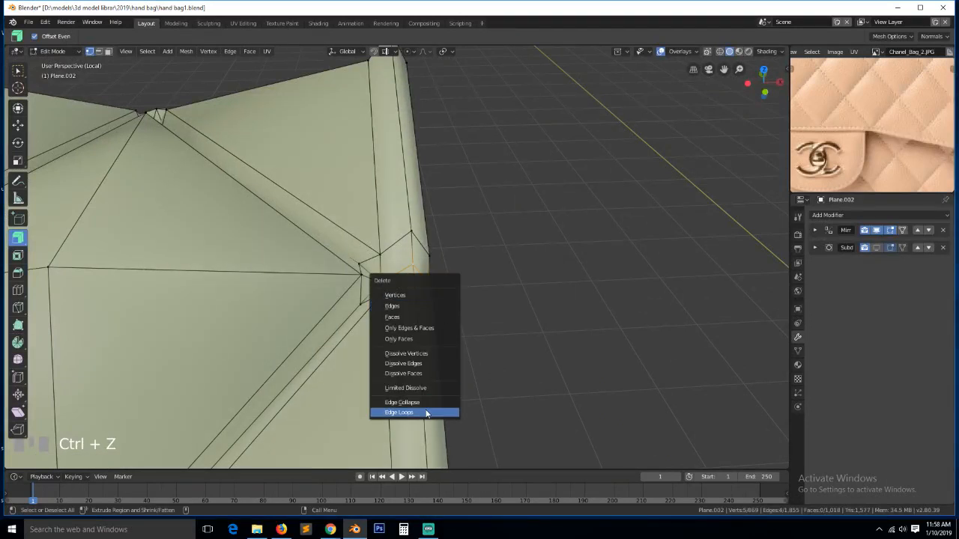
pyautogui.click(427, 414)
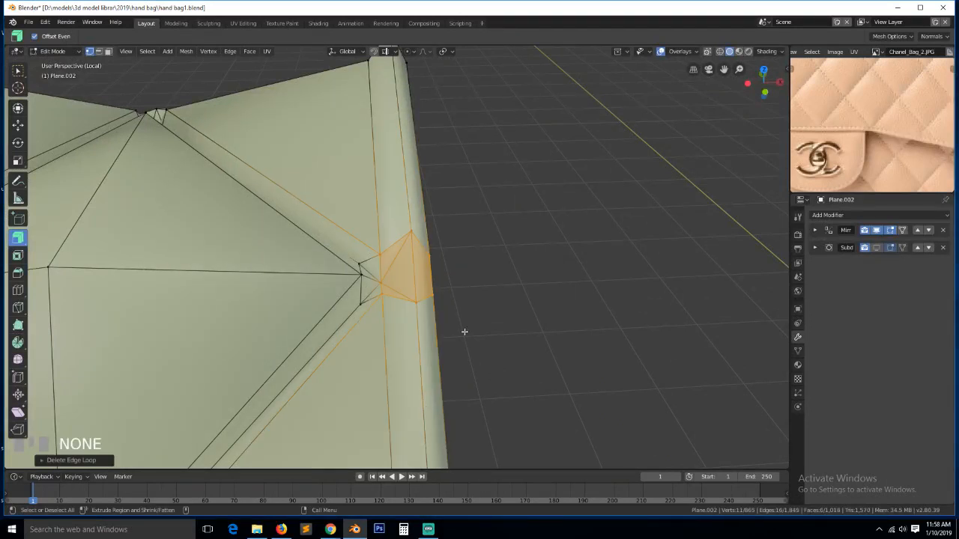
pyautogui.moveTo(464, 332); pyautogui.dragTo(452, 310, button='middle')
pyautogui.hotkey('alt', 'a')
pyautogui.press('2')
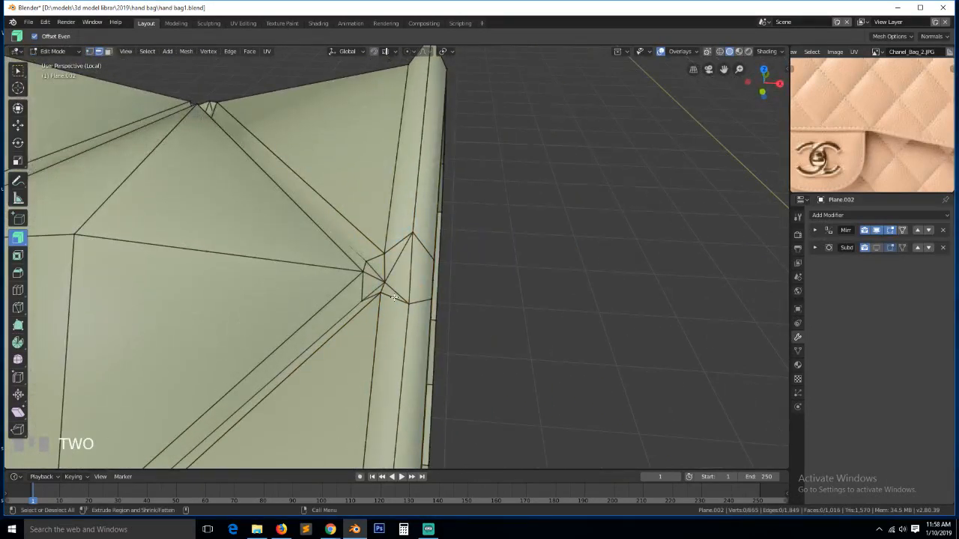
pyautogui.press('`')
pyautogui.moveTo(348, 294); pyautogui.dragTo(342, 275, button='middle')
# - Dissolve the stray selected edges and loop edges on the outside of the bag with Ctrl+X
pyautogui.scroll(-8, 430, 324)
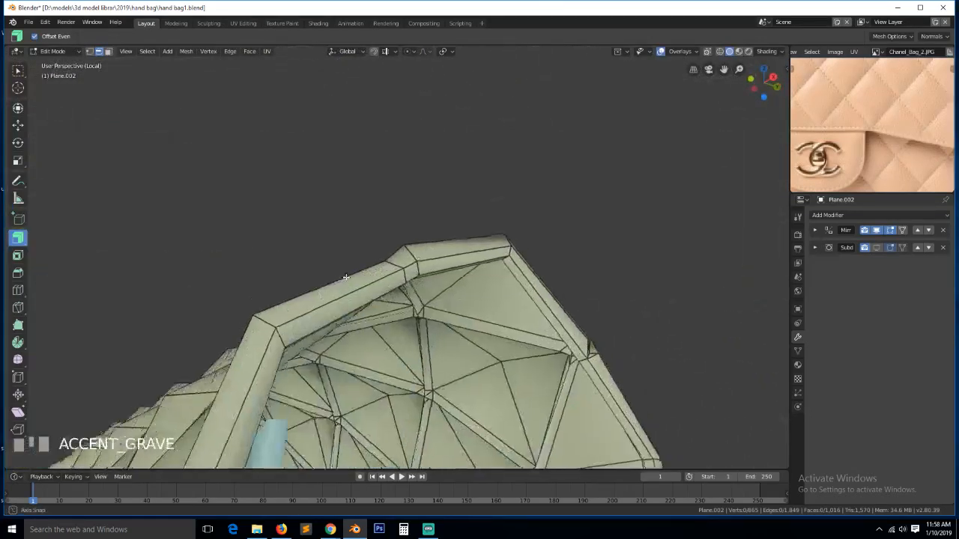
pyautogui.scroll(-2, 359, 261)
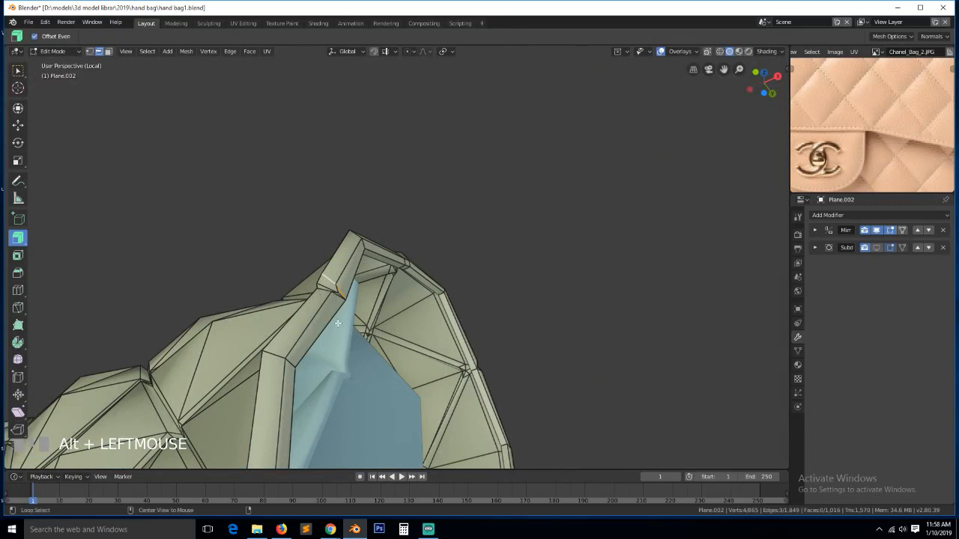
pyautogui.moveTo(338, 295); pyautogui.dragTo(412, 342, button='middle')
pyautogui.hotkey('ctrl', 'x')
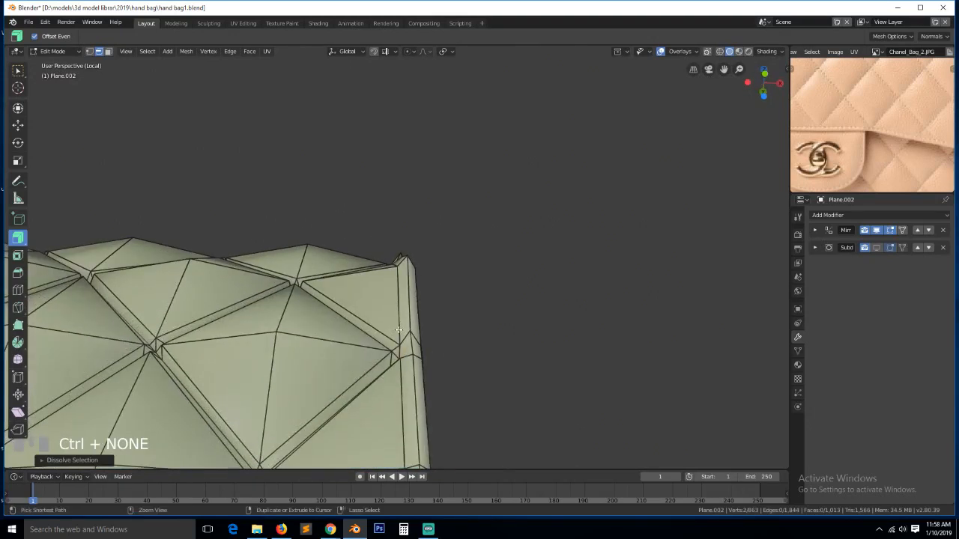
pyautogui.moveTo(422, 380)
pyautogui.mouseDown(button='middle')
pyautogui.moveTo(454, 403)
pyautogui.moveTo(436, 408)
pyautogui.moveTo(409, 379)
pyautogui.mouseUp(button='middle')
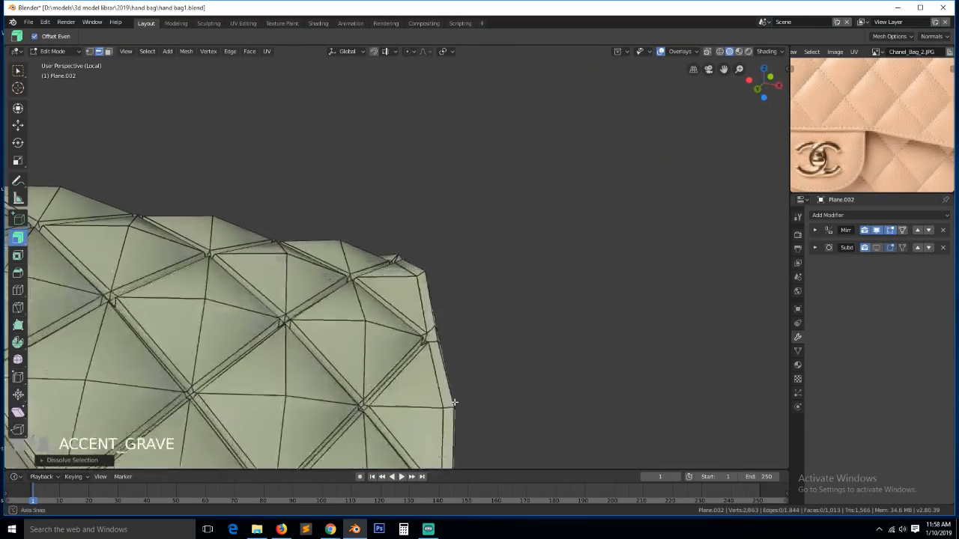
pyautogui.scroll(-4, 436, 407)
pyautogui.press('`')
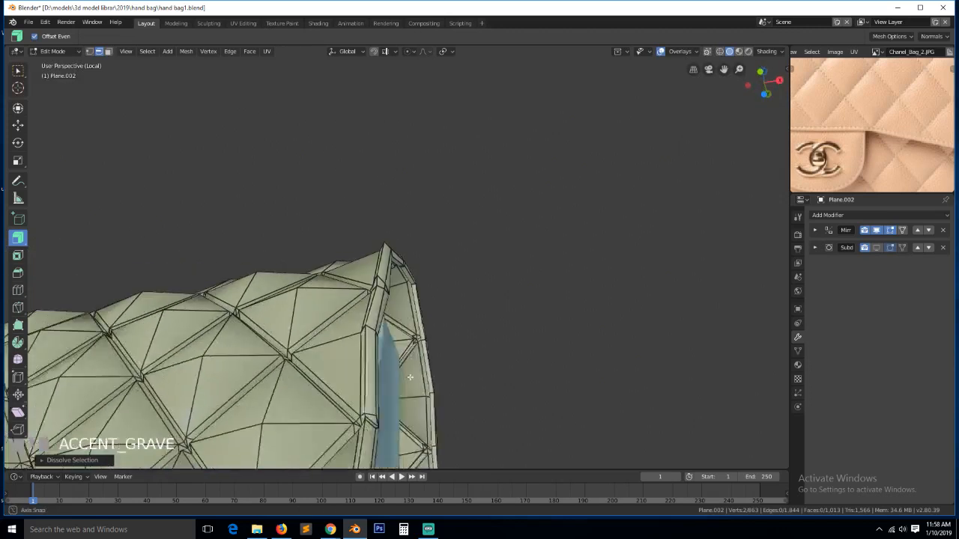
pyautogui.hotkey('ctrl', 'x')
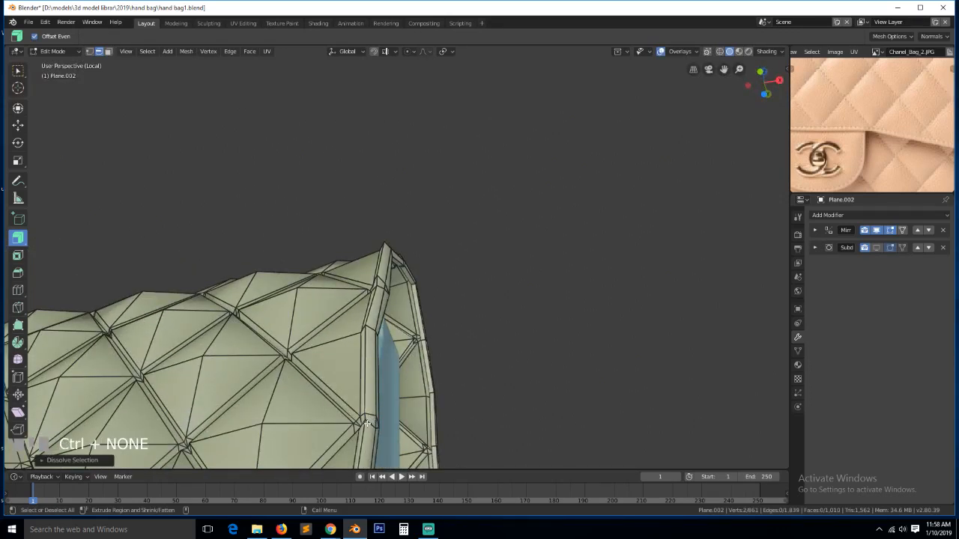
pyautogui.press('`')
pyautogui.scroll(3, 350, 445)
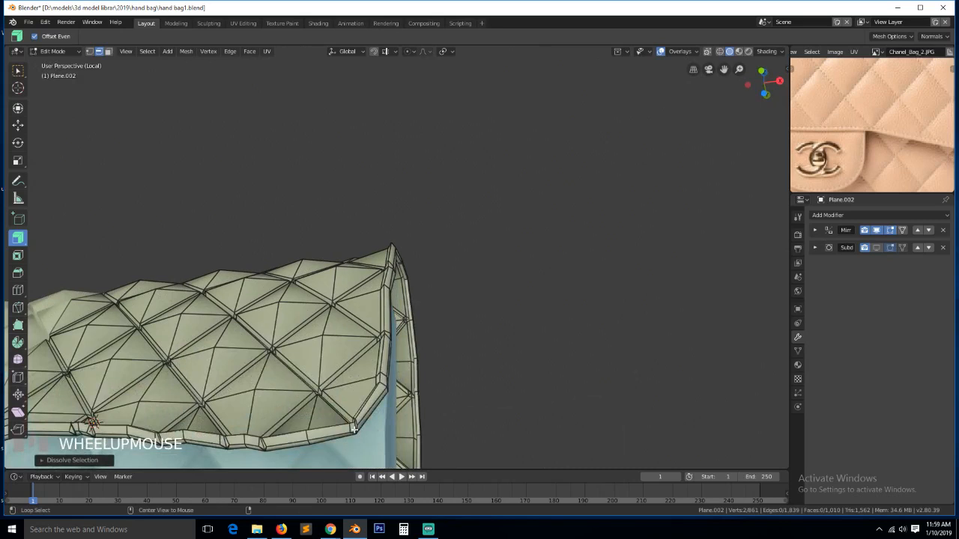
# - Select the edge loop across the flap and delete the stray vertex on the flap edge
pyautogui.keyDown('alt'); pyautogui.click(353, 428); pyautogui.keyUp('alt')
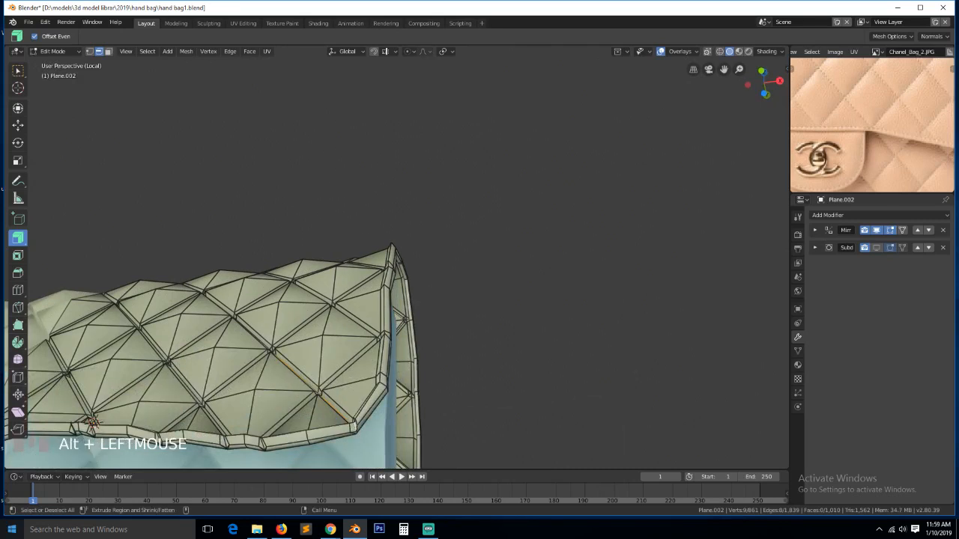
pyautogui.press('`')
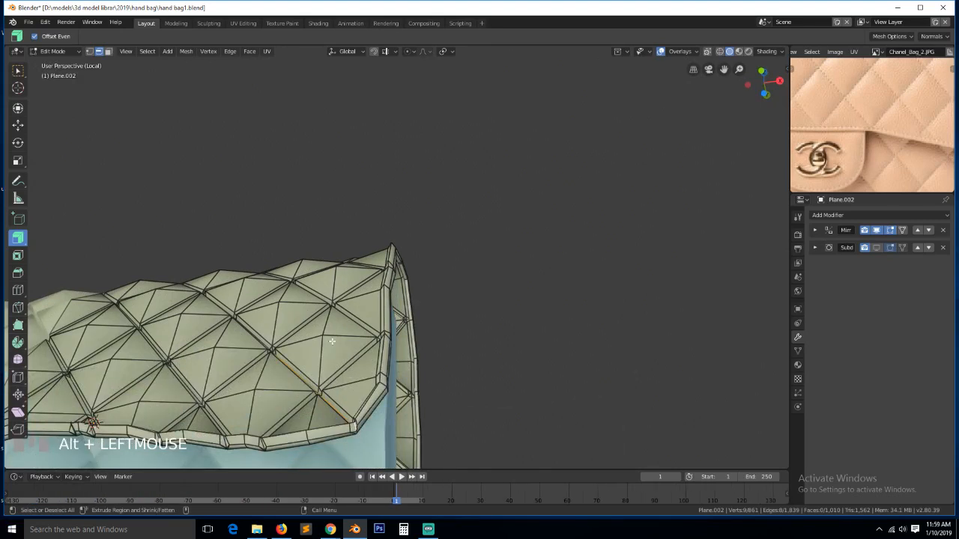
pyautogui.press('KP_Decimal')
pyautogui.press('`')
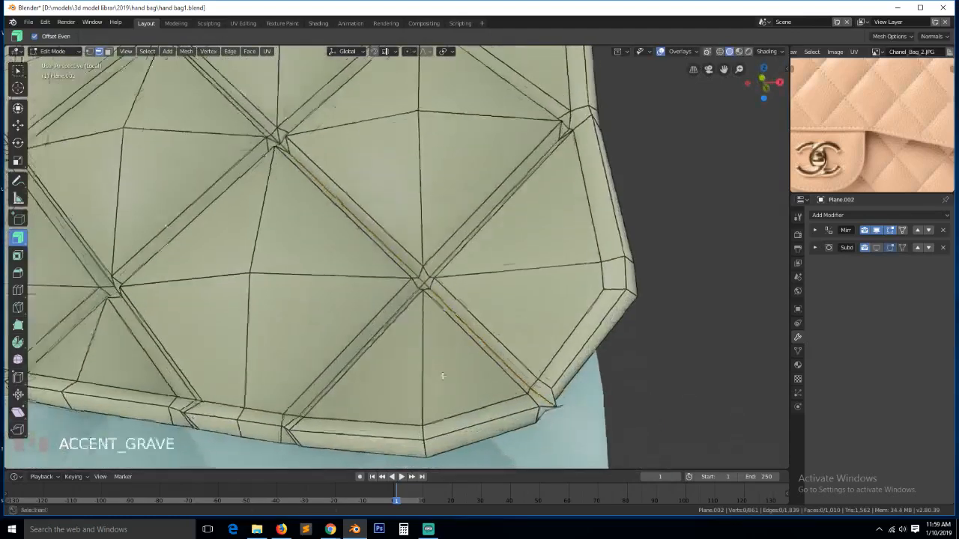
pyautogui.moveTo(443, 376); pyautogui.dragTo(396, 357, button='middle')
pyautogui.press('1')
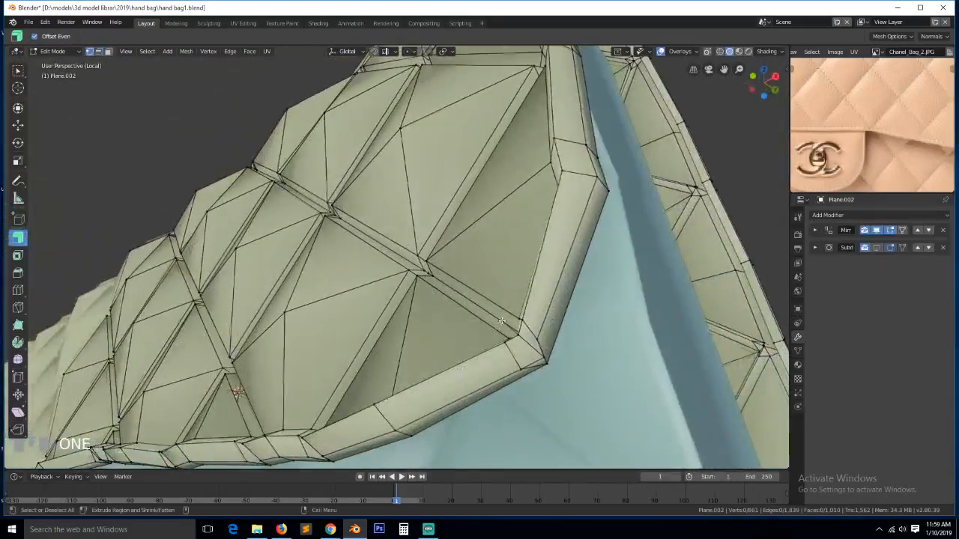
pyautogui.press('`')
pyautogui.press('x')
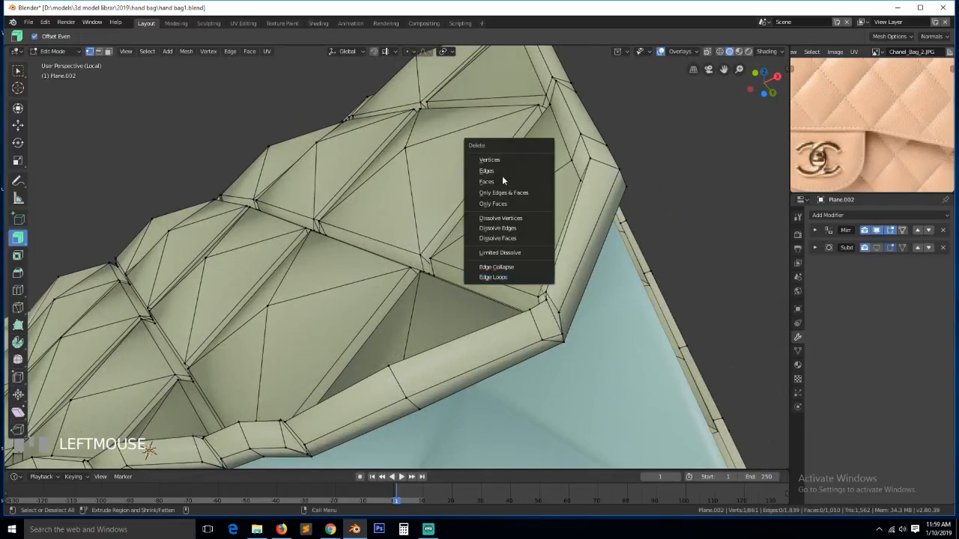
pyautogui.click(500, 159)
# - Select the diagonal seam edge path along the rim and dissolve it
pyautogui.press('`')
pyautogui.moveTo(407, 399); pyautogui.dragTo(444, 355, button='middle')
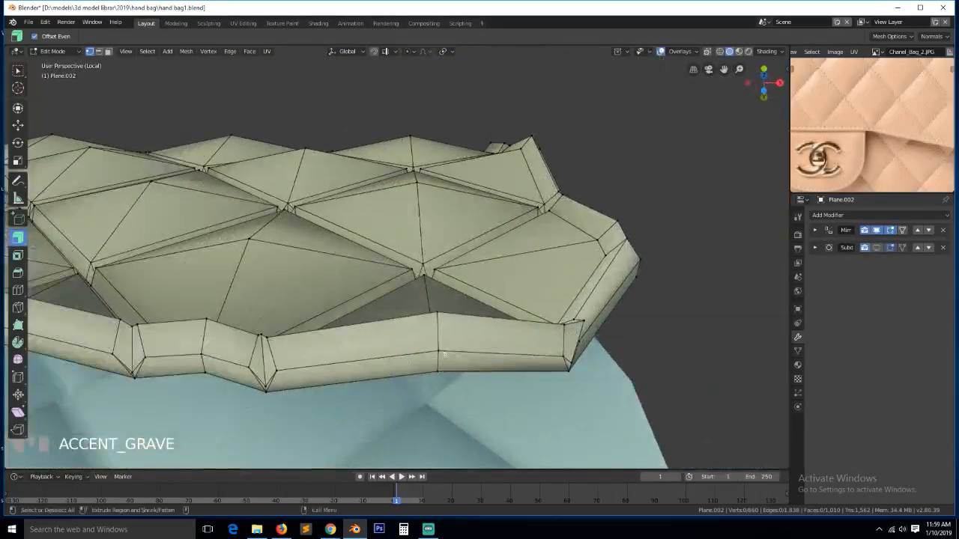
pyautogui.keyDown('alt'); pyautogui.click(265, 365); pyautogui.keyUp('alt')
pyautogui.press('`')
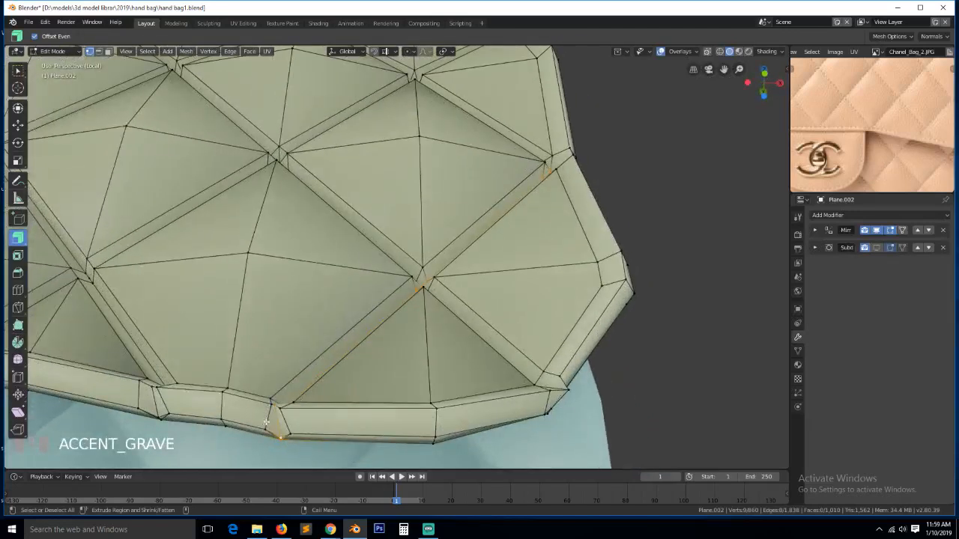
pyautogui.press('2')
pyautogui.press('`')
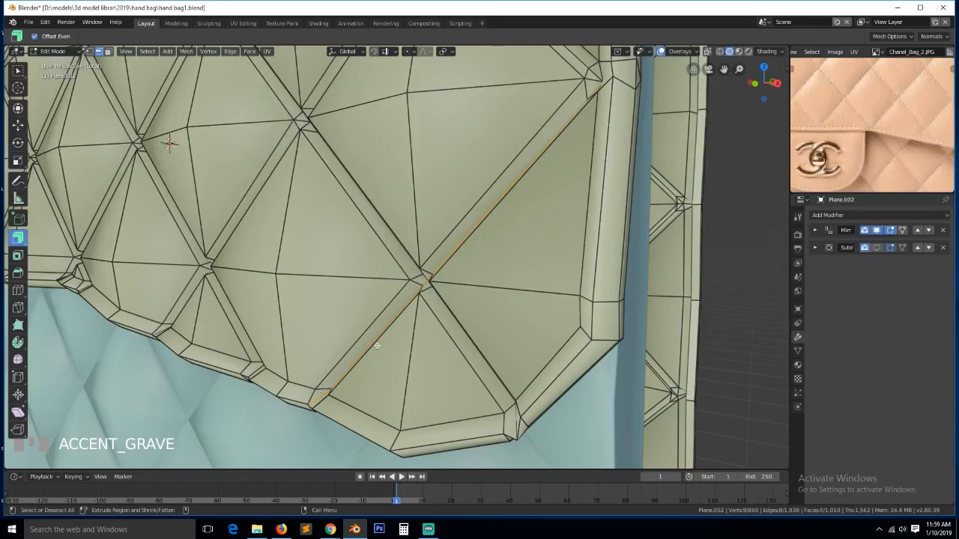
pyautogui.moveTo(377, 345); pyautogui.dragTo(397, 311, button='middle')
pyautogui.press('`')
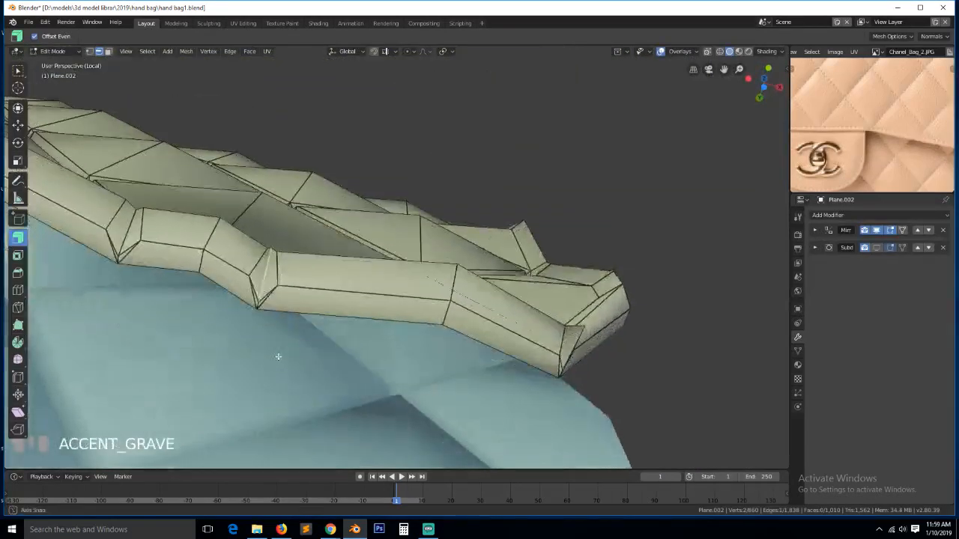
pyautogui.keyDown('ctrl'); pyautogui.click(262, 296); pyautogui.keyUp('ctrl')
pyautogui.press('`')
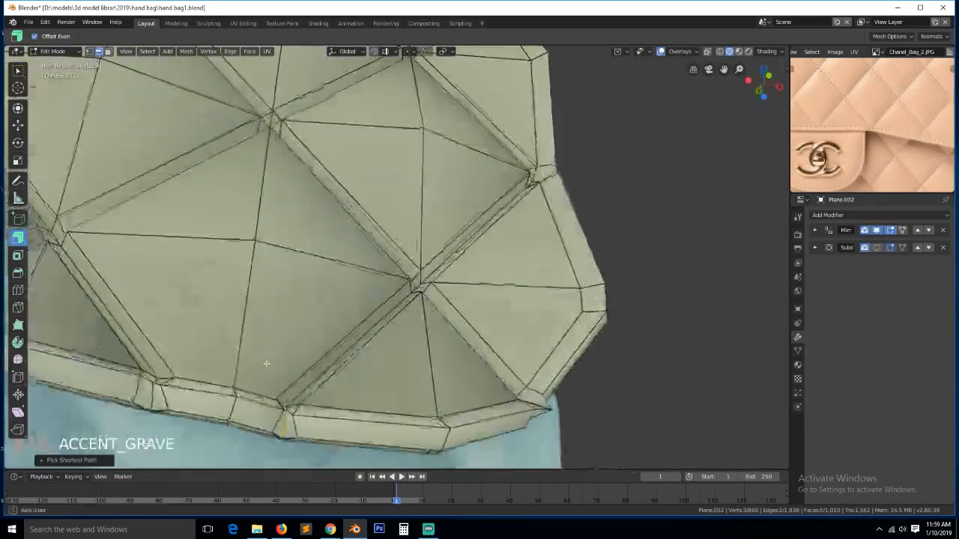
pyautogui.keyDown('shift'); pyautogui.click(290, 412); pyautogui.keyUp('shift')
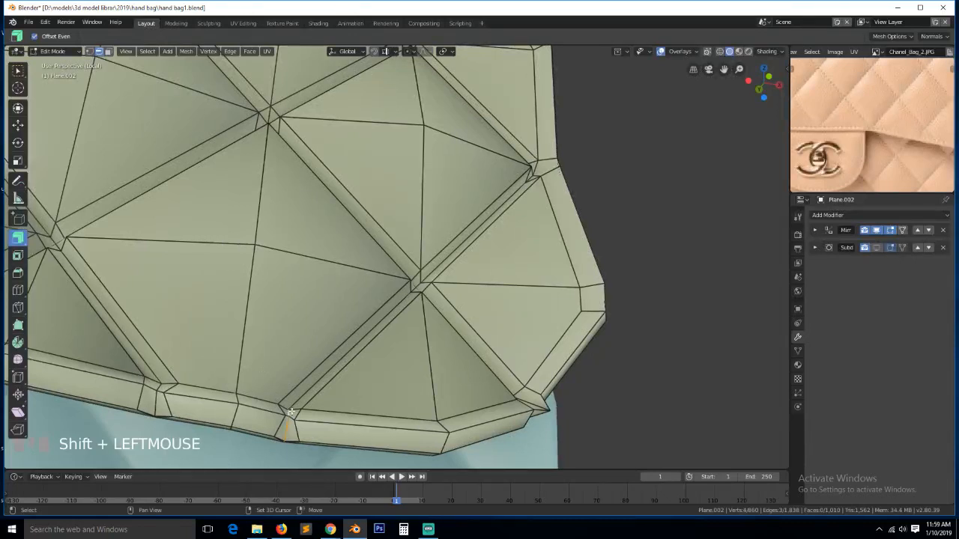
pyautogui.hotkey('ctrl', 'x')
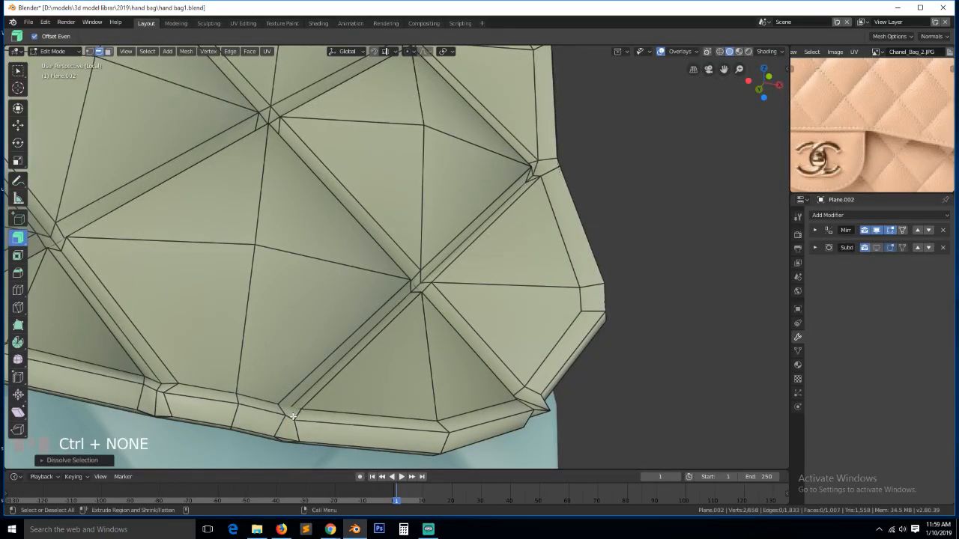
# - Join the two loose vertices at the rim corner
pyautogui.click(289, 412)
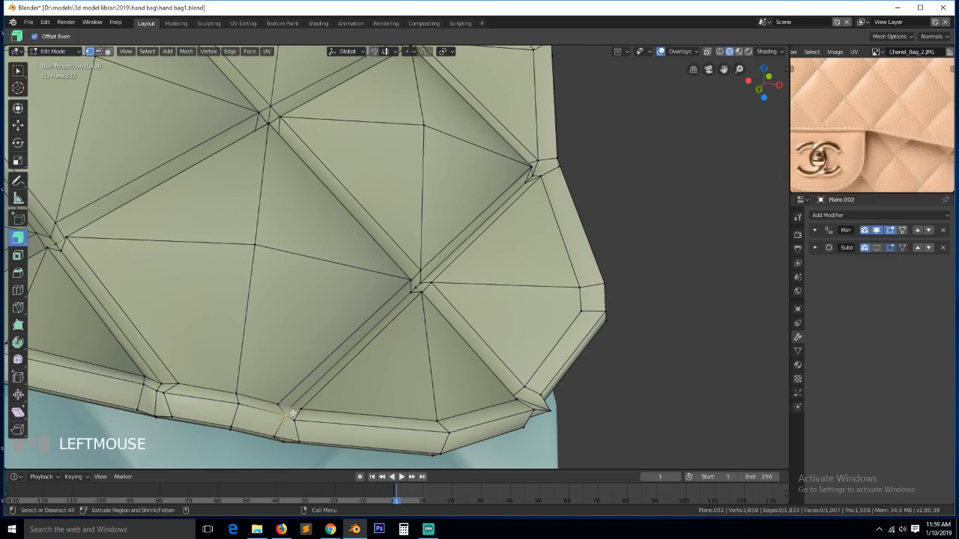
pyautogui.press('`')
pyautogui.moveTo(331, 419); pyautogui.dragTo(362, 364, button='middle')
pyautogui.click(299, 415)
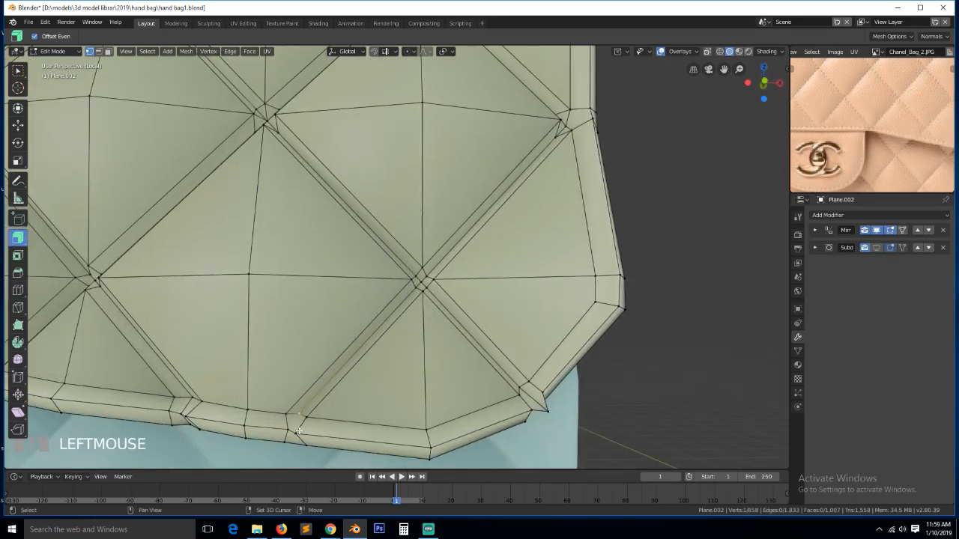
pyautogui.keyDown('shift'); pyautogui.click(299, 432); pyautogui.keyUp('shift')
pyautogui.hotkey('alt', 'a')
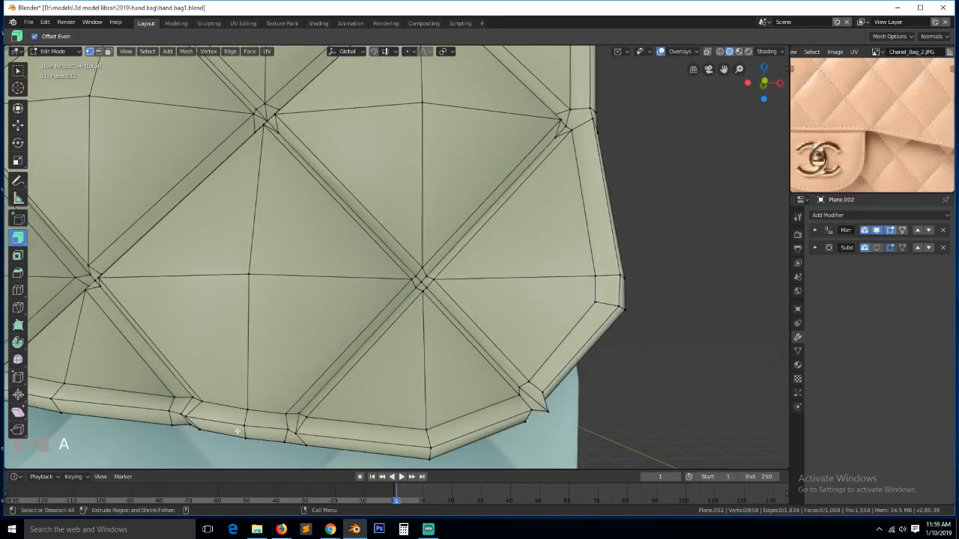
# - Select the stray corner edge on the rim and dissolve it
pyautogui.press('`')
pyautogui.moveTo(186, 413); pyautogui.dragTo(231, 377, button='middle')
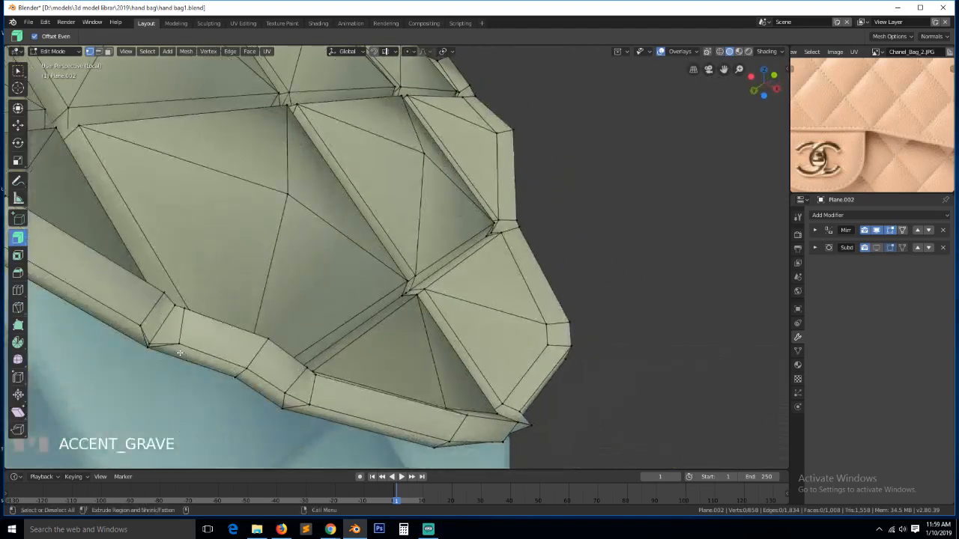
pyautogui.press('2')
pyautogui.click(160, 325)
pyautogui.press('`')
pyautogui.moveTo(160, 325)
pyautogui.mouseDown(button='middle')
pyautogui.moveTo(155, 349)
pyautogui.moveTo(167, 313)
pyautogui.mouseUp(button='middle')
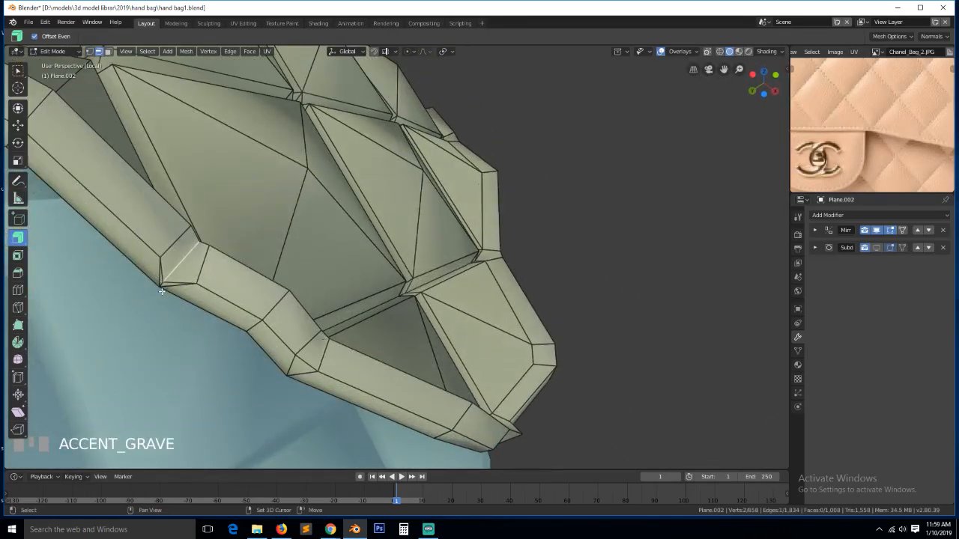
pyautogui.keyDown('shift'); pyautogui.click(197, 279); pyautogui.keyUp('shift')
pyautogui.hotkey('ctrl', 'z')
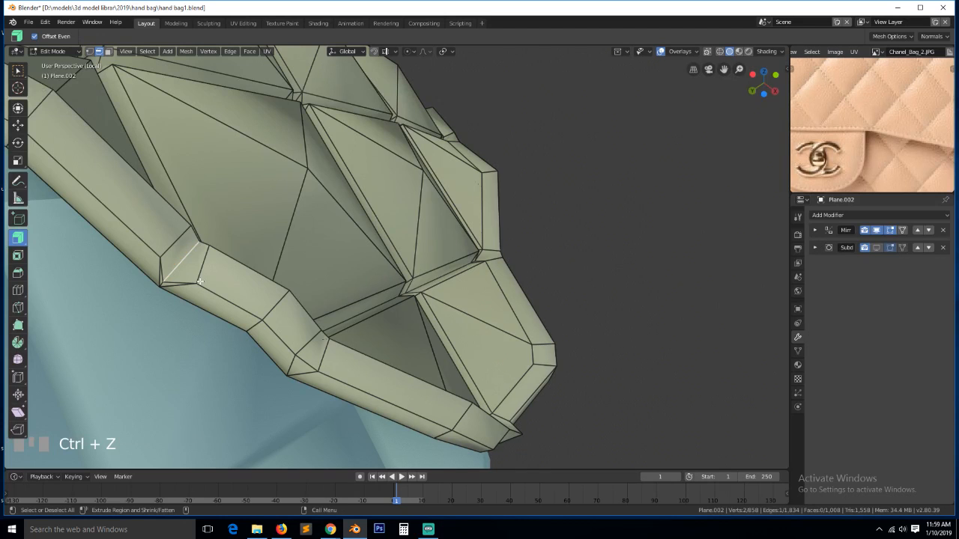
pyautogui.keyDown('shift'); pyautogui.click(183, 284); pyautogui.keyUp('shift')
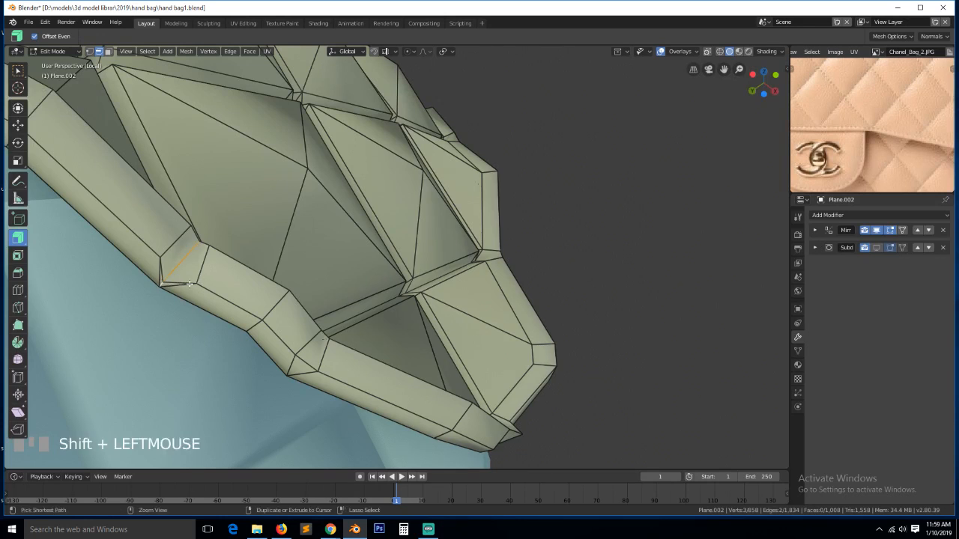
pyautogui.hotkey('ctrl', 'z')
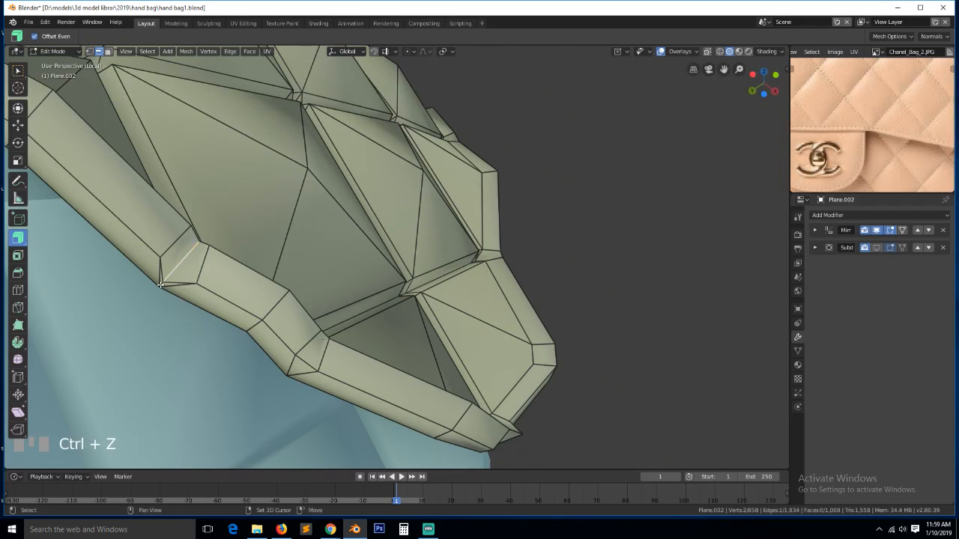
pyautogui.keyDown('shift'); pyautogui.click(198, 281); pyautogui.keyUp('shift')
pyautogui.hotkey('ctrl', 'x')
# - Select vertices along the rim edge and frame the view on that corner
pyautogui.press('`')
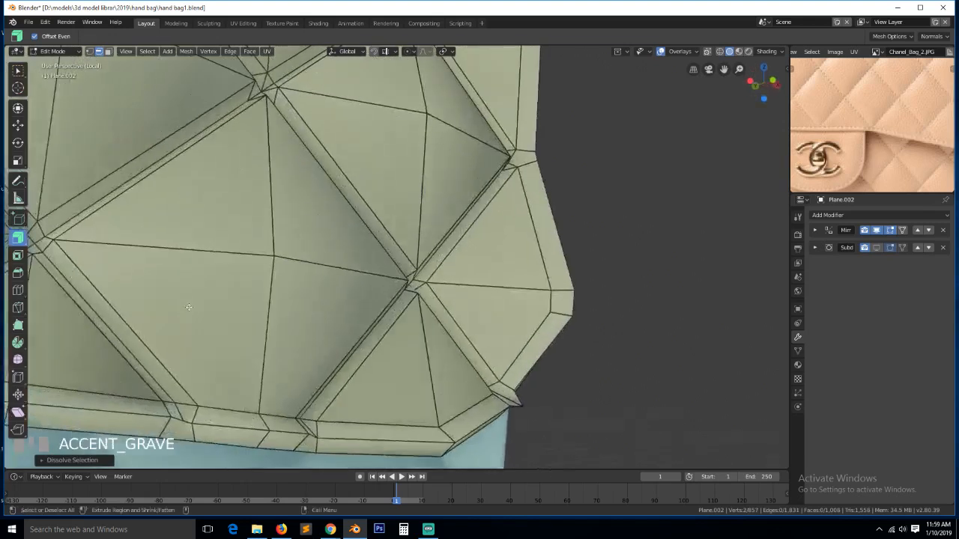
pyautogui.press('1')
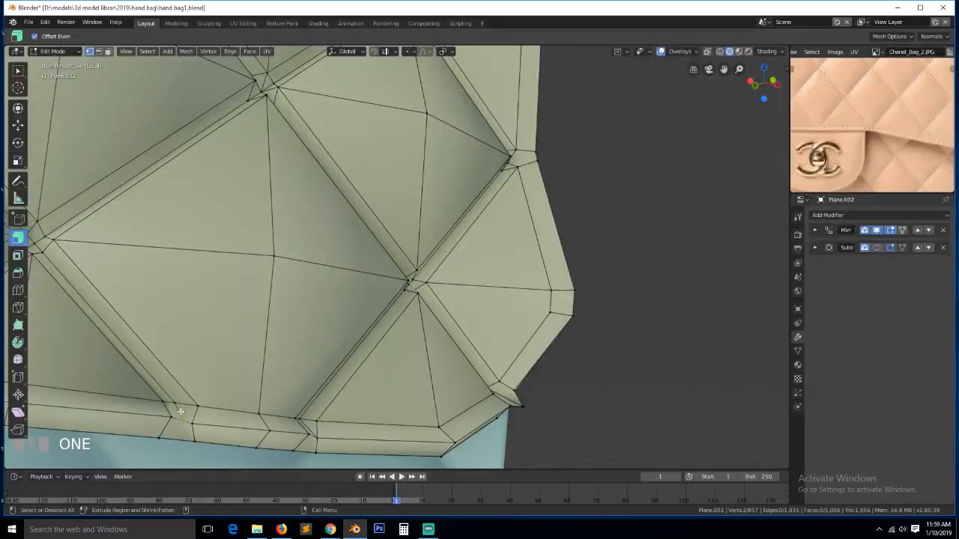
pyautogui.click(179, 411)
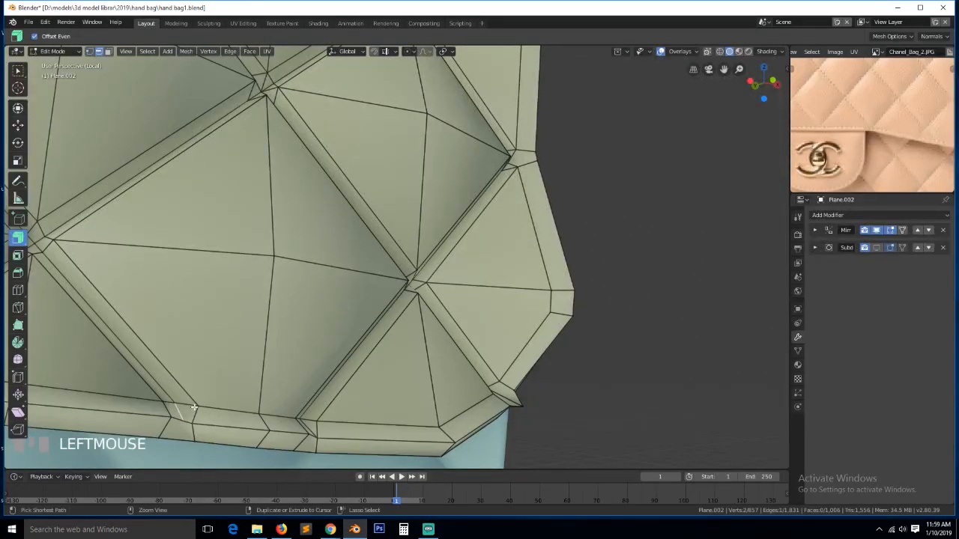
pyautogui.press('1')
pyautogui.click(193, 412)
pyautogui.keyDown('shift'); pyautogui.click(192, 420); pyautogui.keyUp('shift')
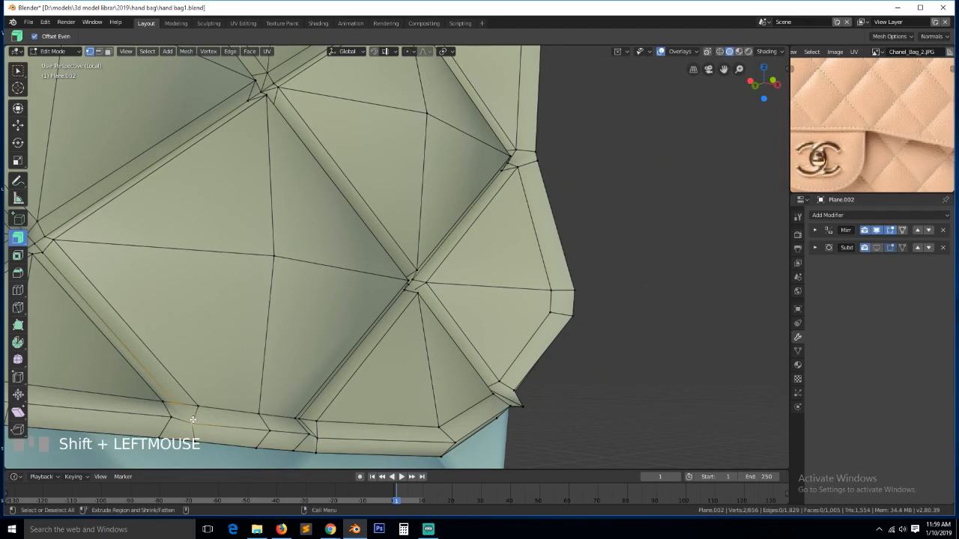
pyautogui.scroll(-2, 192, 420)
pyautogui.hotkey('alt', 'a')
pyautogui.press('2')
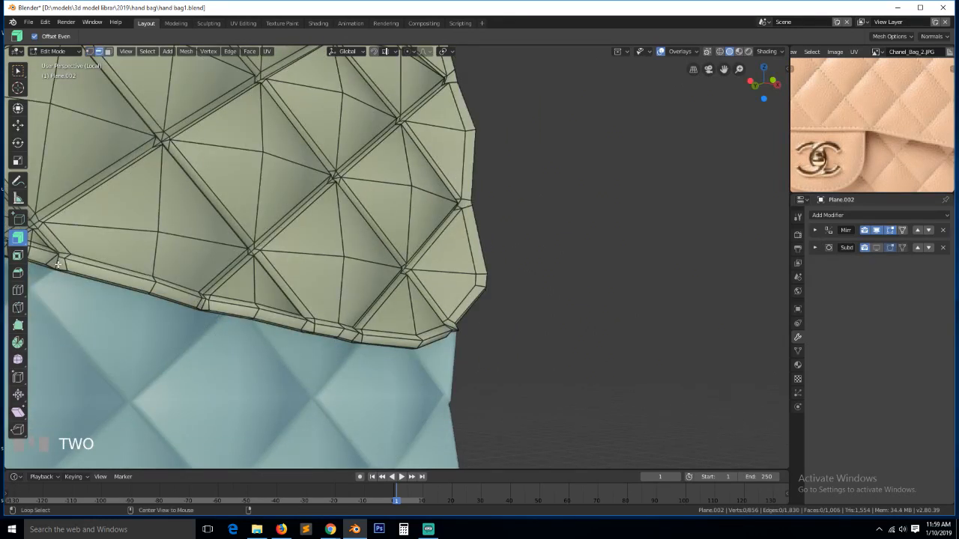
pyautogui.press('KP_Decimal')
pyautogui.hotkey('alt', 'a')
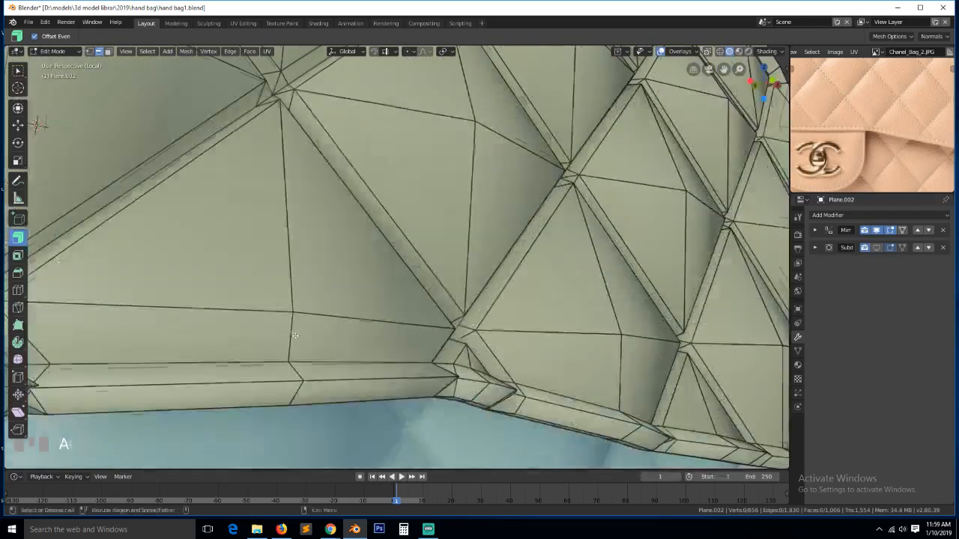
# - From below, slide the rim notch vertices along their edges into alignment
pyautogui.press('`')
pyautogui.moveTo(225, 318); pyautogui.dragTo(480, 369, button='middle')
pyautogui.press('1')
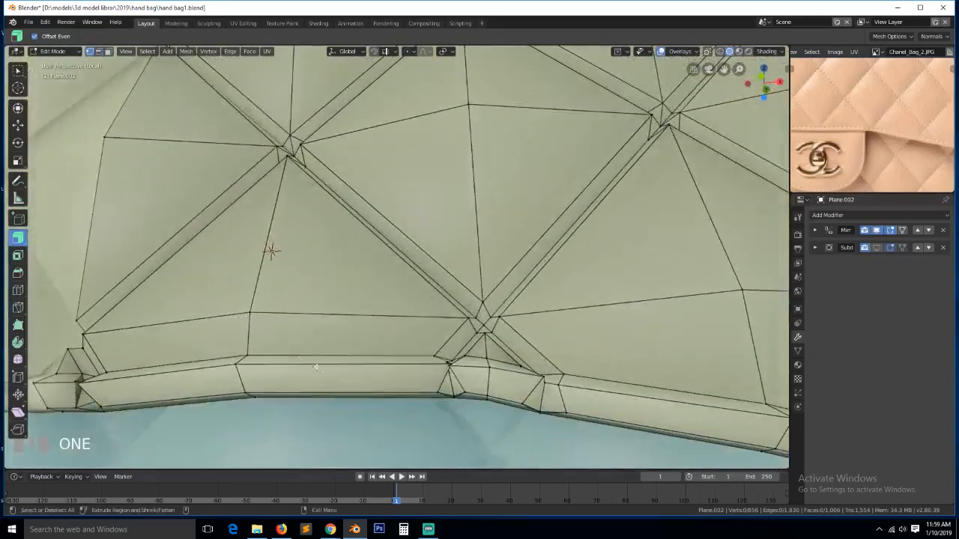
pyautogui.press('g')
pyautogui.press('g')
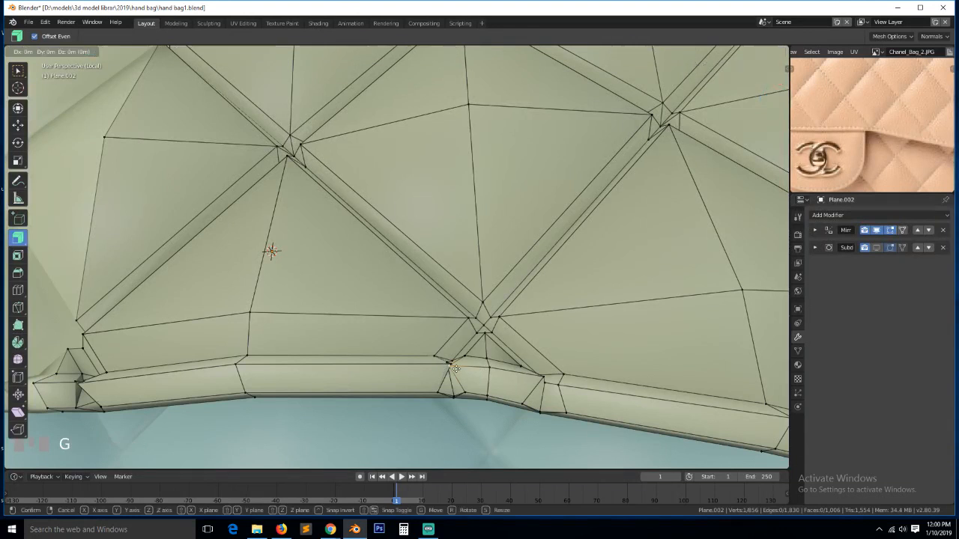
pyautogui.click(465, 372)
pyautogui.click(440, 361)
pyautogui.click(450, 365)
pyautogui.press('g')
pyautogui.press('g')
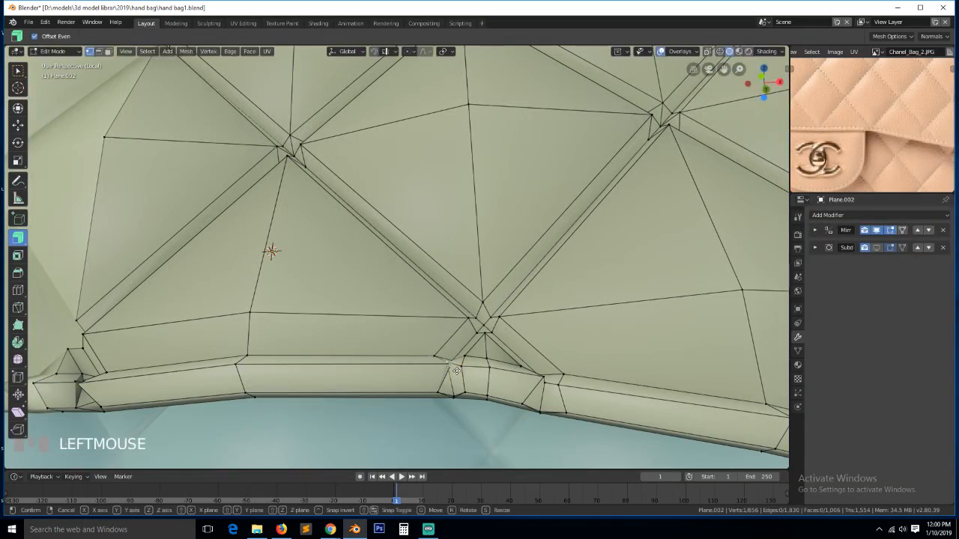
pyautogui.click(464, 376)
pyautogui.click(453, 368)
pyautogui.press('g')
pyautogui.press('g')
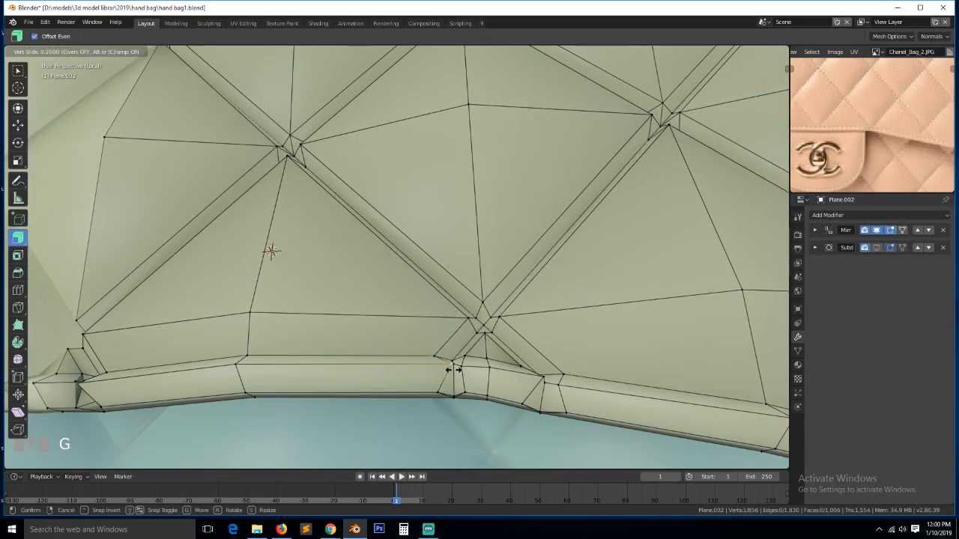
pyautogui.click(420, 374)
# - Slide the left rim corner vertex along its edge, then exit Edit Mode
pyautogui.click(77, 381)
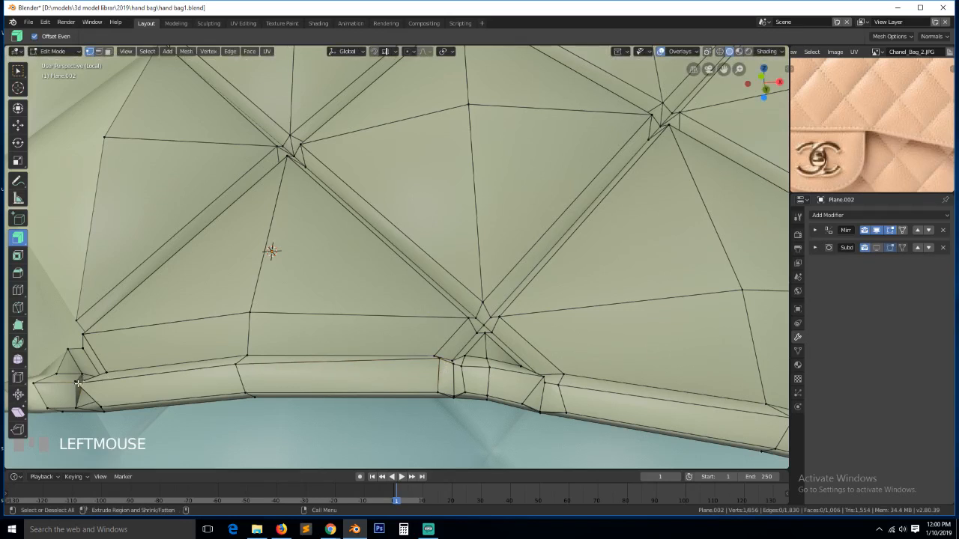
pyautogui.press('g')
pyautogui.press('g')
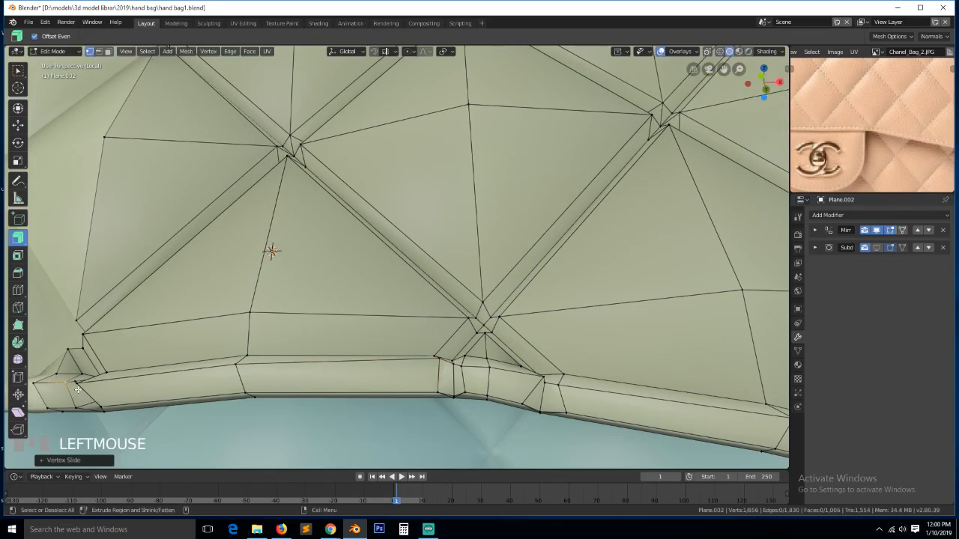
pyautogui.click(77, 383)
pyautogui.press('g')
pyautogui.press('g')
pyautogui.click(138, 391)
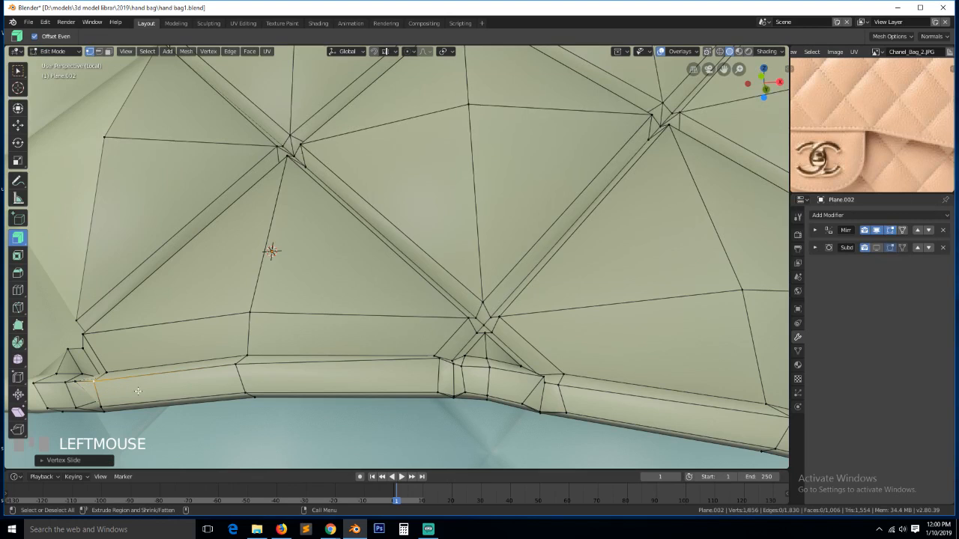
pyautogui.press('g')
pyautogui.press('g')
pyautogui.click(96, 392)
pyautogui.scroll(-5, 333, 353)
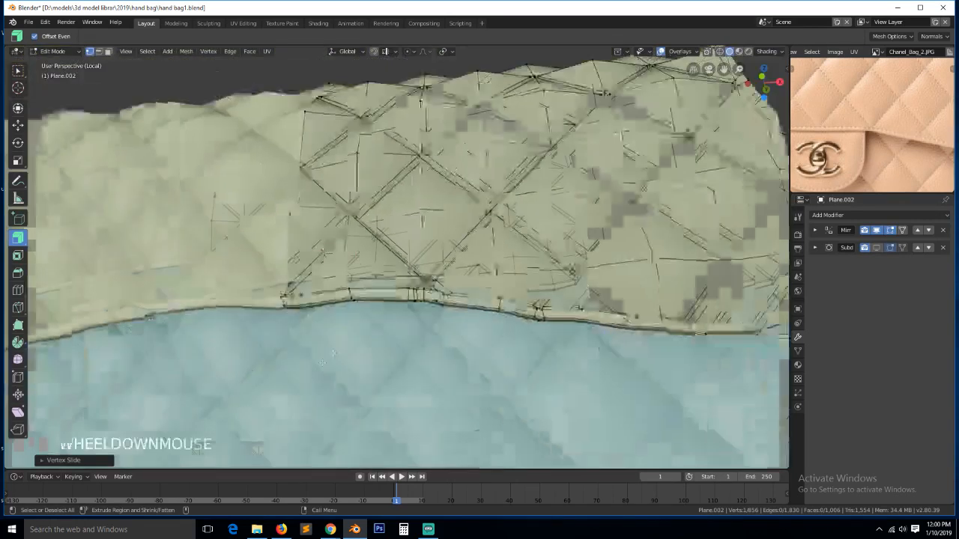
pyautogui.scroll(-5, 333, 354)
pyautogui.press('Tab')
# - Save the file and go back into edit mode with edge selection
pyautogui.hotkey('ctrl', 's')
pyautogui.press('`')
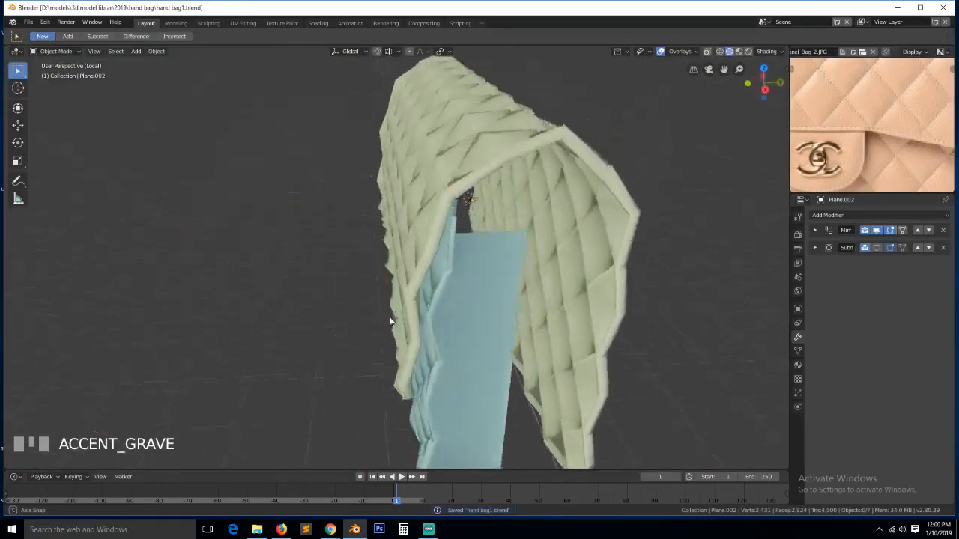
pyautogui.press('Tab')
pyautogui.press('`')
pyautogui.press('2')
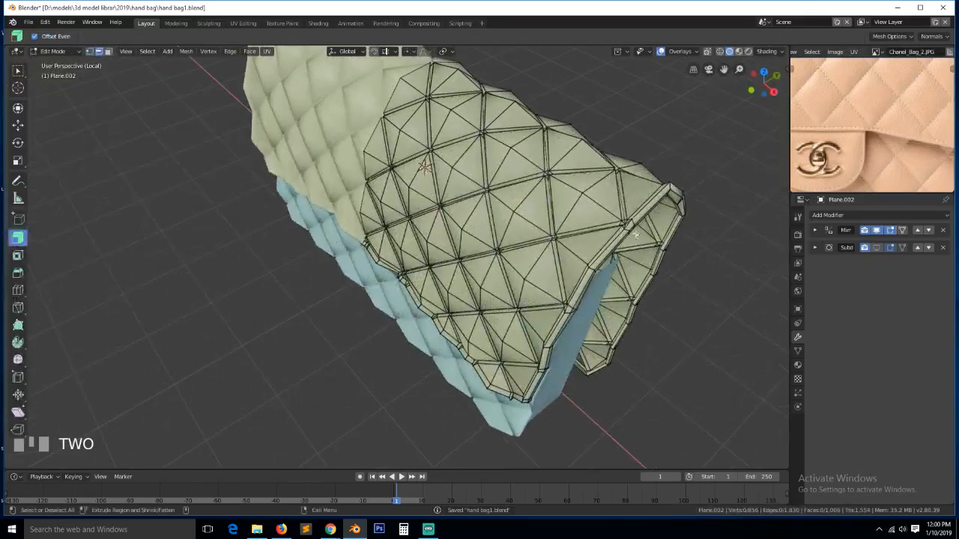
pyautogui.press('`')
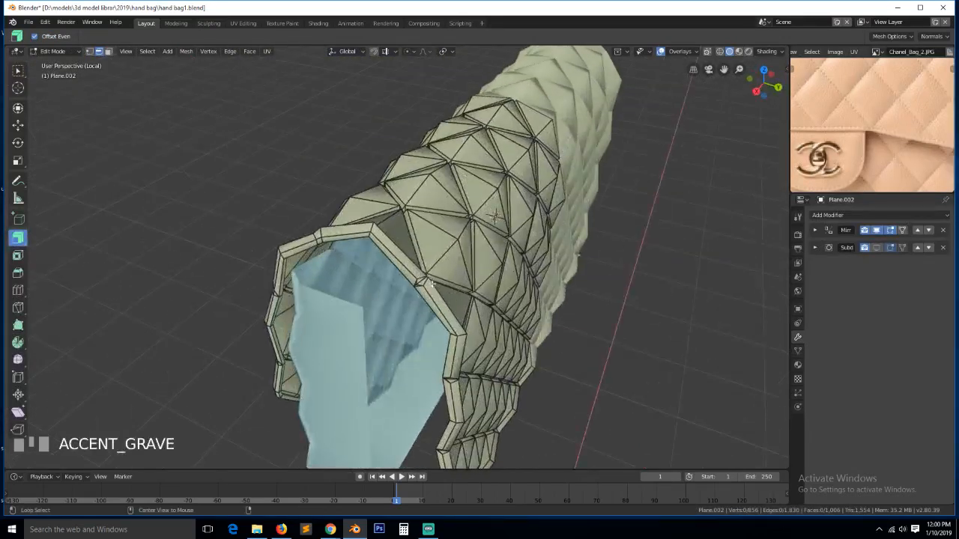
# - Select the flap-rim edge loop and dissolve its extra vertices with Ctrl+X
pyautogui.keyDown('alt'); pyautogui.click(417, 282); pyautogui.keyUp('alt')
pyautogui.press('KP_Decimal')
pyautogui.scroll(-2, 554, 157)
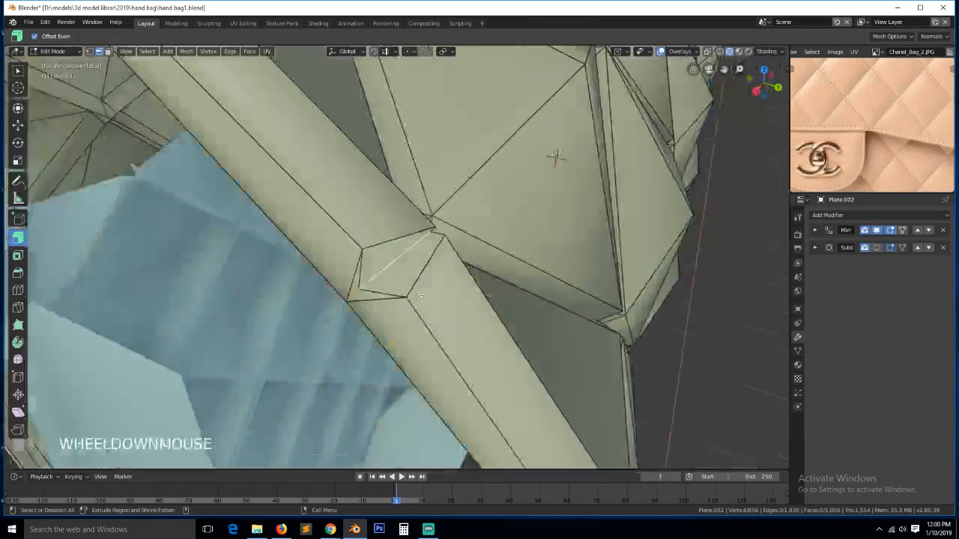
pyautogui.press('`')
pyautogui.scroll(-2, 530, 78)
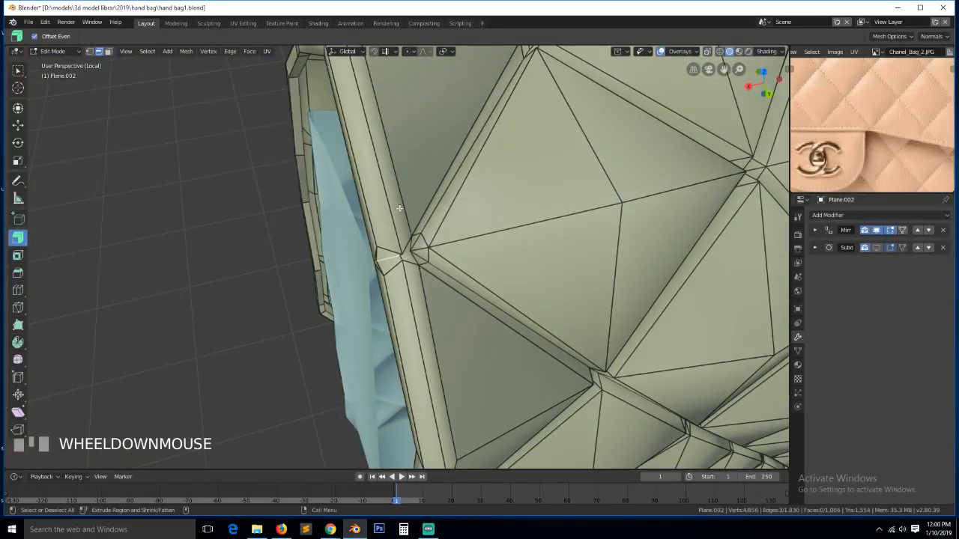
pyautogui.hotkey('ctrl', 'x')
pyautogui.scroll(-2, 520, 266)
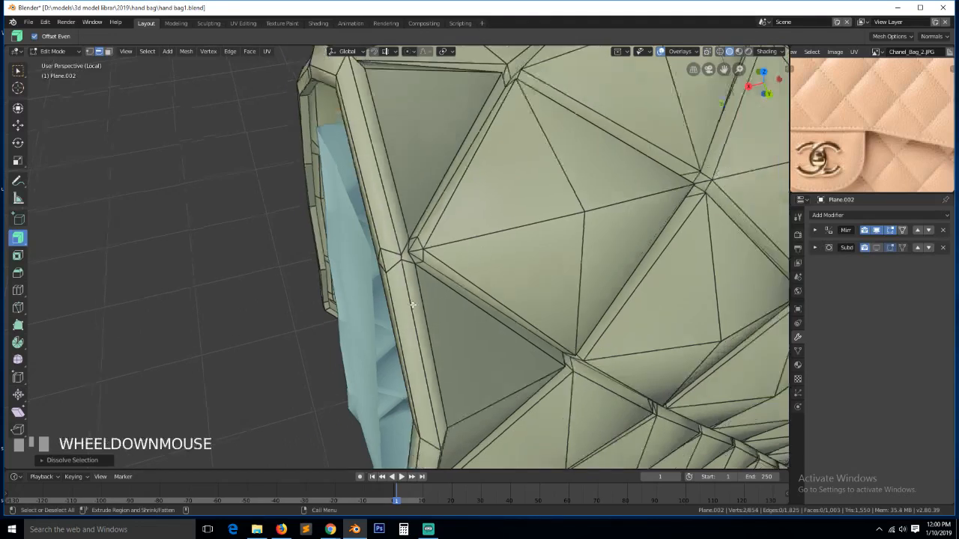
pyautogui.press('`')
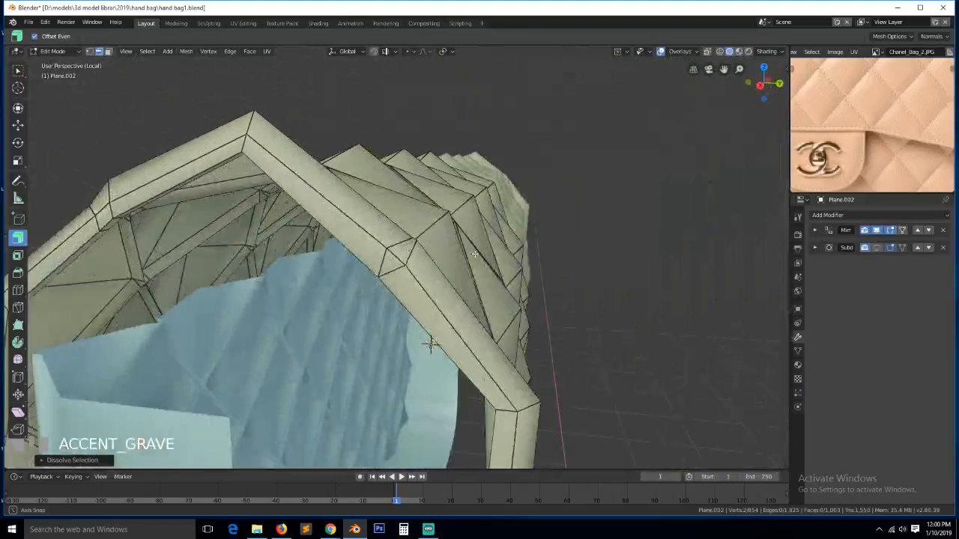
# - In vertex mode, merge the stray ridge vertex into its neighbour, then deselect all
pyautogui.press('1')
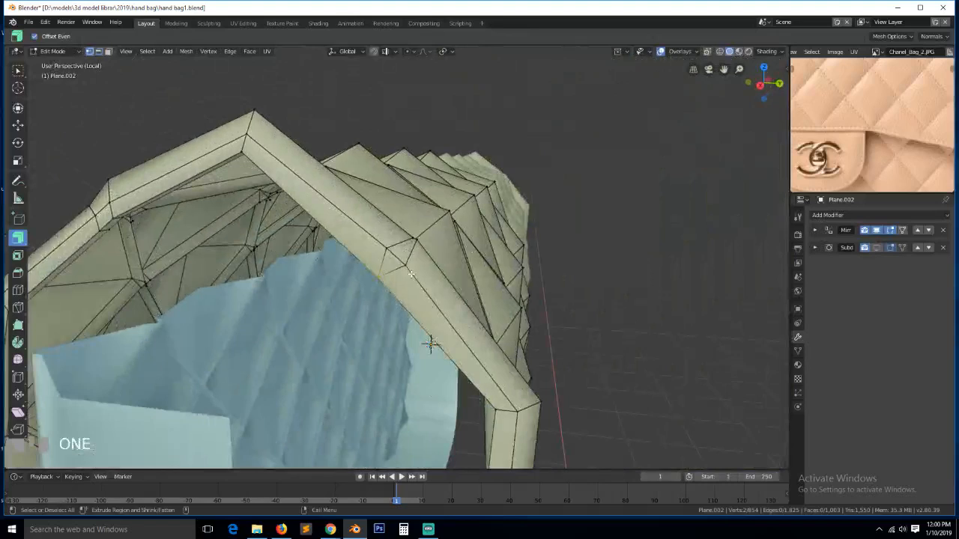
pyautogui.scroll(2, 433, 348)
pyautogui.press('`')
pyautogui.keyDown('shift'); pyautogui.click(404, 250); pyautogui.keyUp('shift')
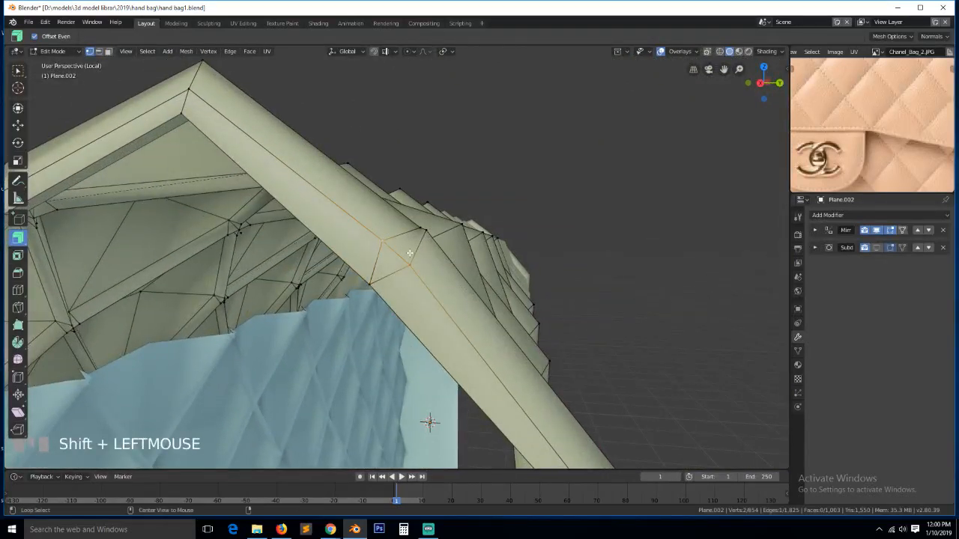
pyautogui.press('`')
pyautogui.keyDown('shift'); pyautogui.click(404, 241); pyautogui.keyUp('shift')
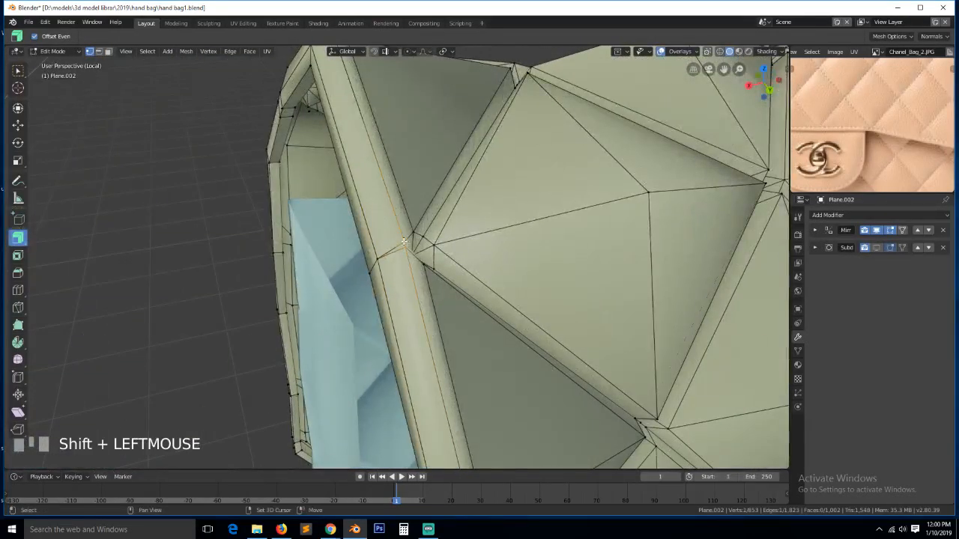
pyautogui.hotkey('alt', 'm')
pyautogui.click(416, 253)
pyautogui.press('`')
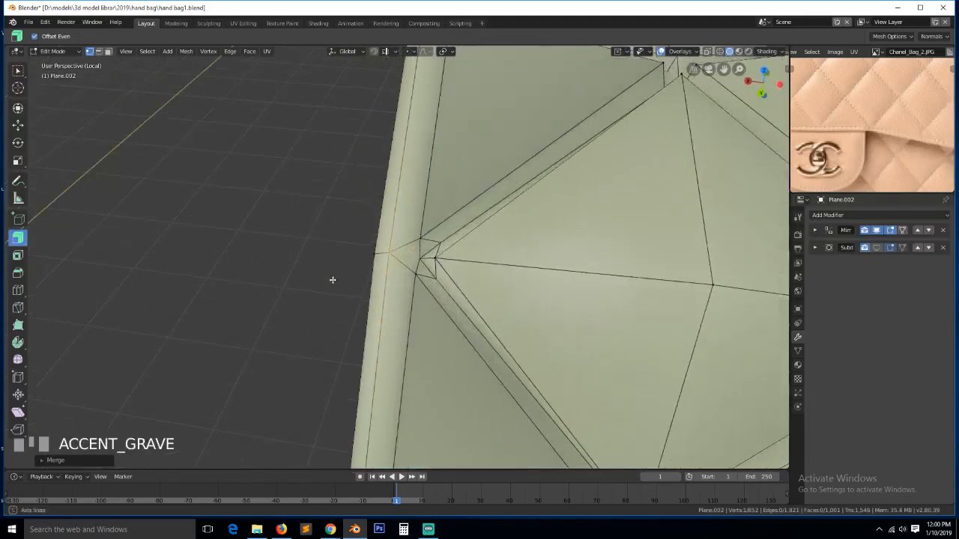
pyautogui.hotkey('alt', 'a')
# - Select the rim edge loop and frame the view on it
pyautogui.scroll(-5, 386, 289)
pyautogui.press('`')
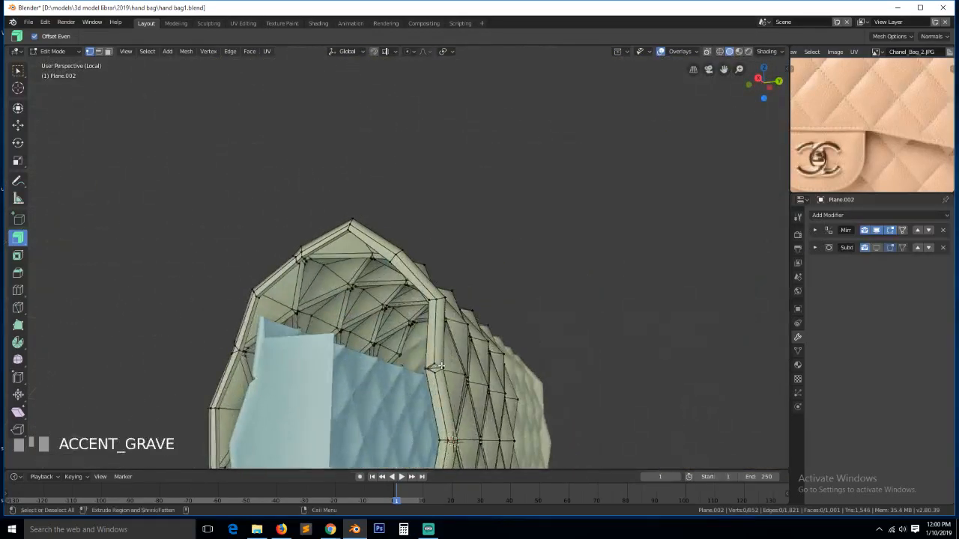
pyautogui.keyDown('alt'); pyautogui.click(436, 367); pyautogui.keyUp('alt')
pyautogui.press('KP_Decimal')
pyautogui.scroll(-2, 433, 367)
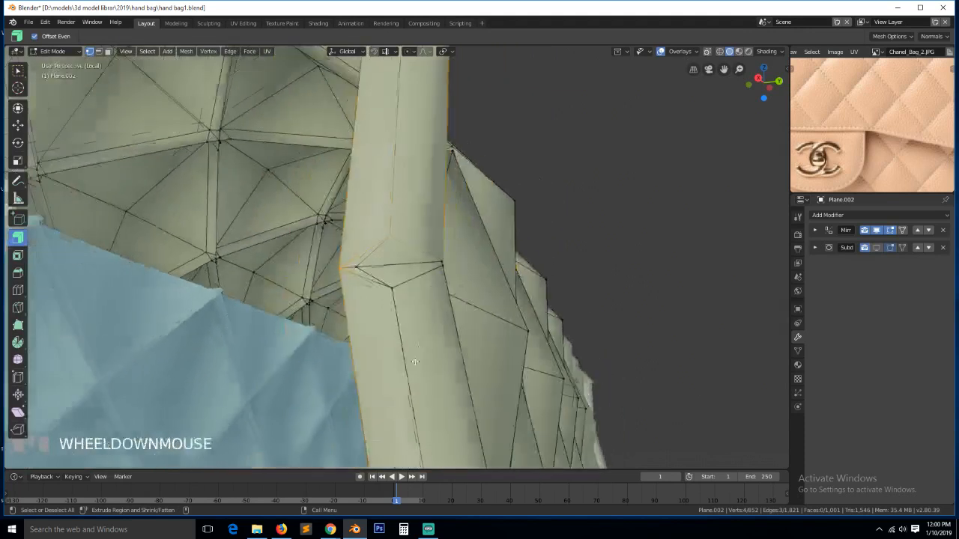
pyautogui.press('`')
# - Merge the first pair of seam-rim junction vertices into one
pyautogui.keyDown('alt'); pyautogui.click(387, 276); pyautogui.keyUp('alt')
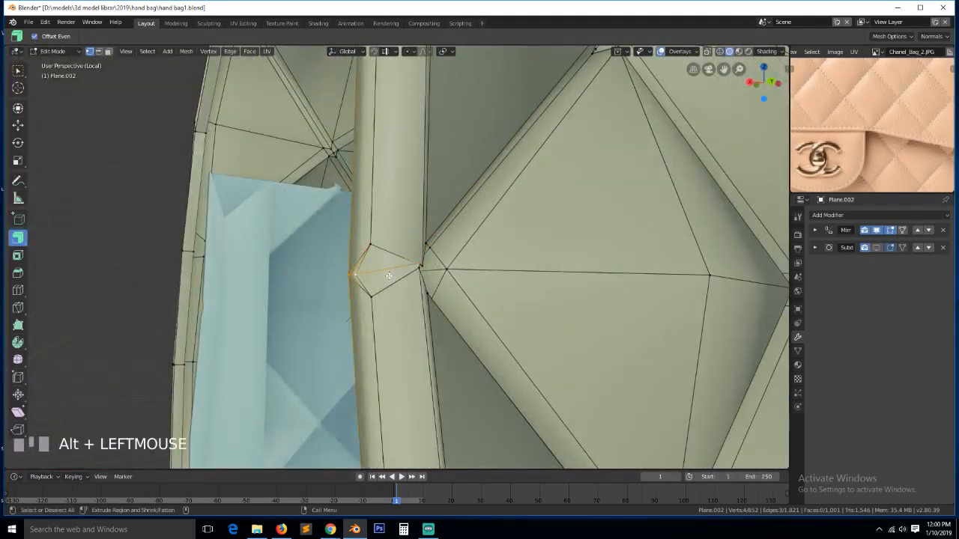
pyautogui.press('`')
pyautogui.press('`')
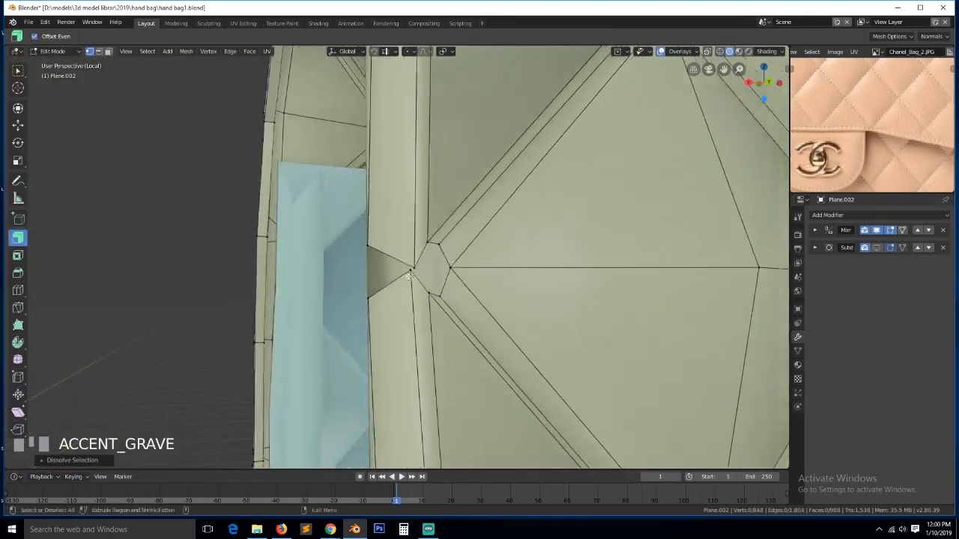
pyautogui.hotkey('ctrl', 'z')
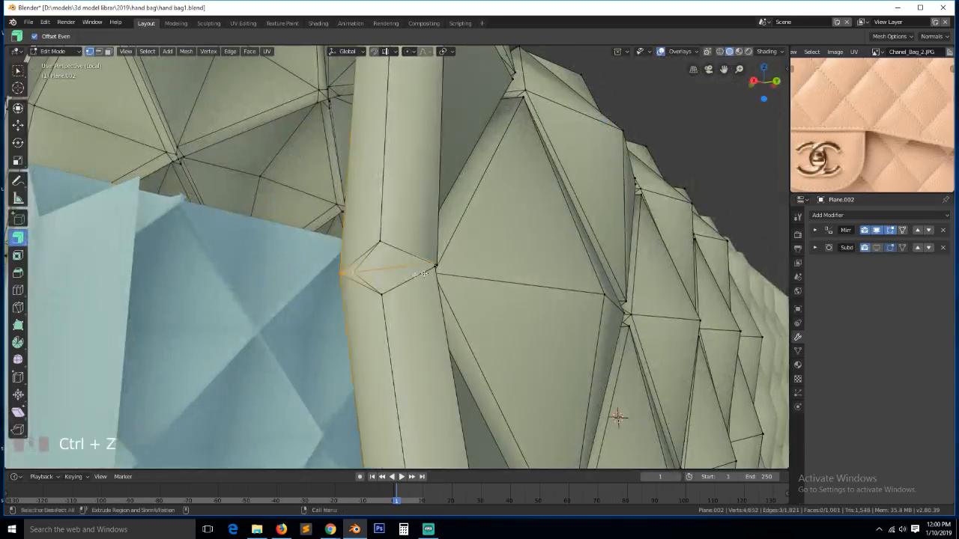
pyautogui.click(350, 272)
pyautogui.keyDown('shift'); pyautogui.click(382, 293); pyautogui.keyUp('shift')
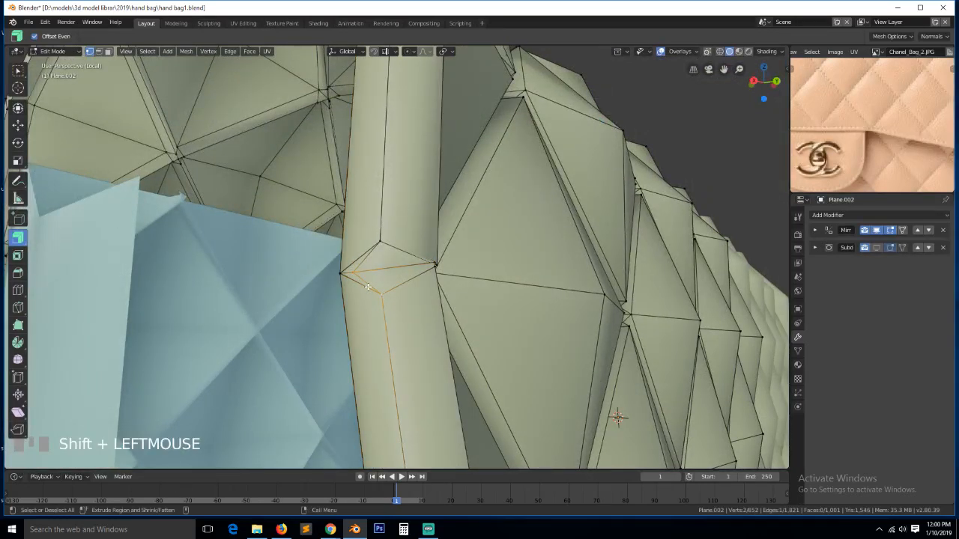
pyautogui.click(374, 289)
pyautogui.keyDown('shift'); pyautogui.click(357, 273); pyautogui.keyUp('shift')
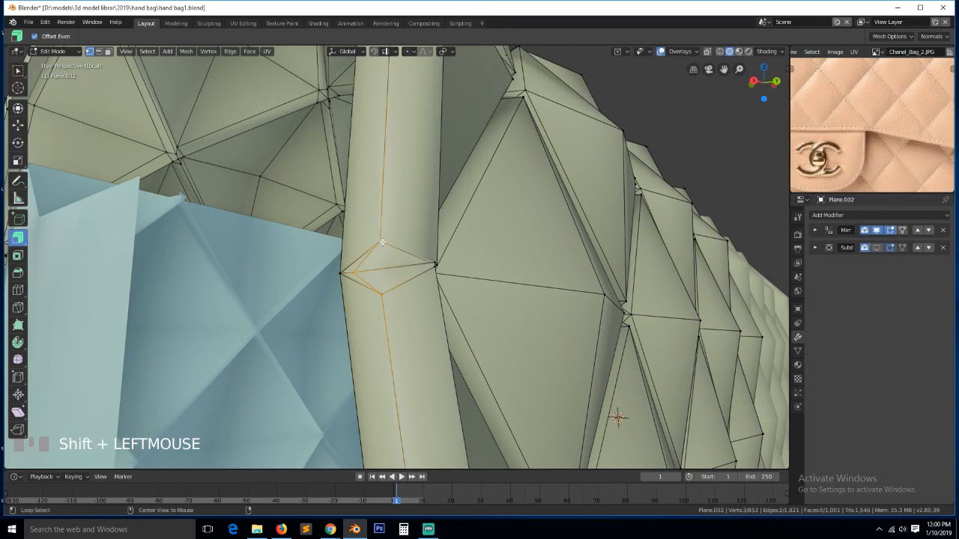
pyautogui.press('m')
pyautogui.click(382, 248)
# - Merge the next junction's vertex path at center, then deselect everything
pyautogui.press('`')
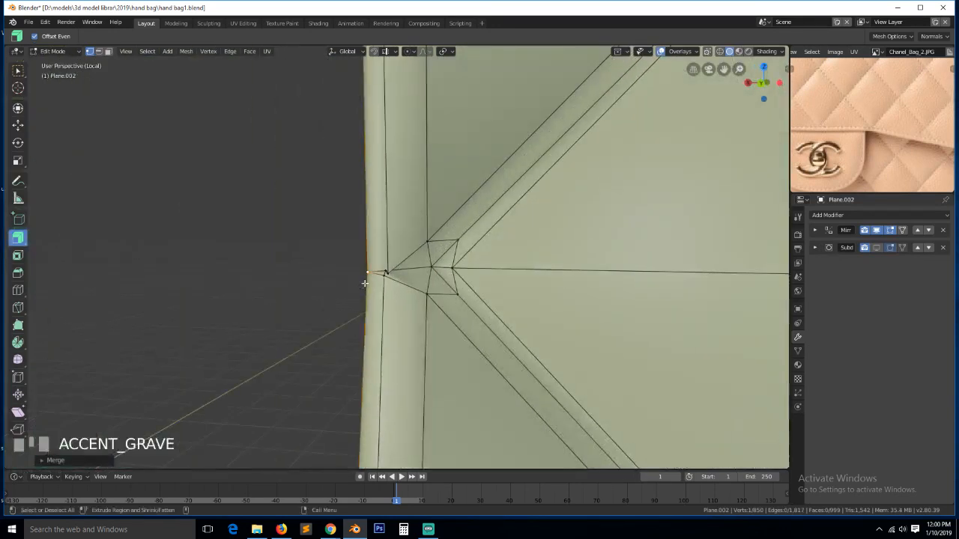
pyautogui.keyDown('ctrl'); pyautogui.click(394, 271); pyautogui.keyUp('ctrl')
pyautogui.hotkey('alt', 'm')
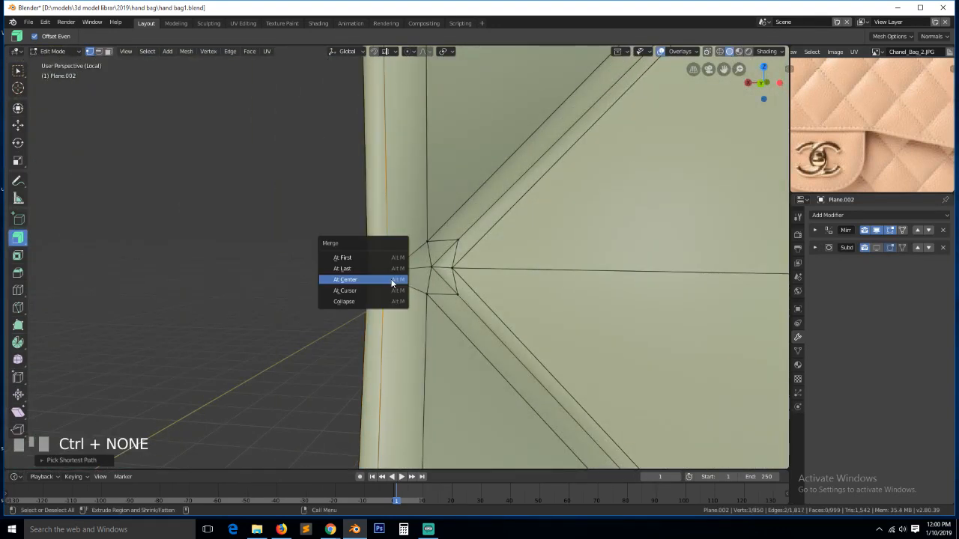
pyautogui.click(390, 278)
pyautogui.hotkey('alt', 'a')
# - Frame another rim junction and merge its vertex path at center
pyautogui.scroll(-3, 398, 320)
pyautogui.press('`')
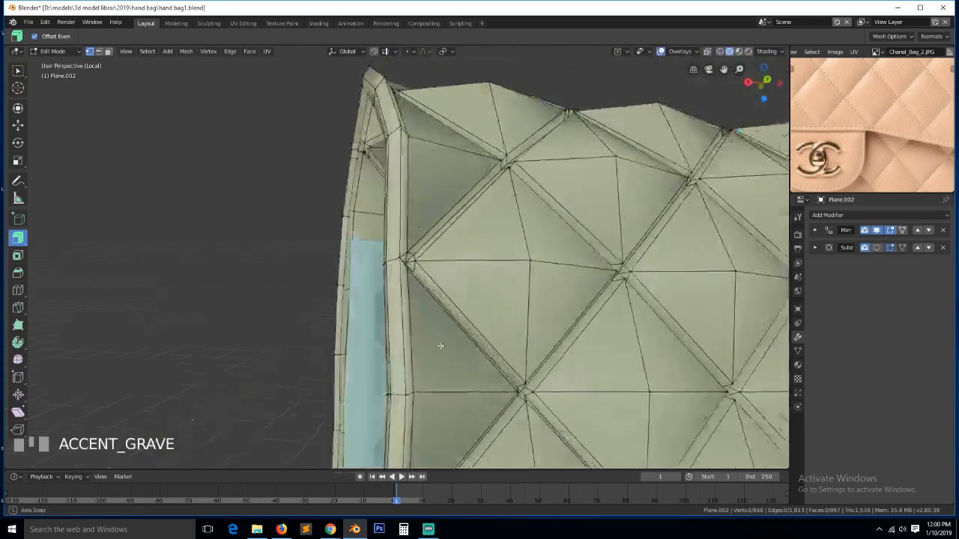
pyautogui.scroll(-2, 444, 309)
pyautogui.click(398, 367)
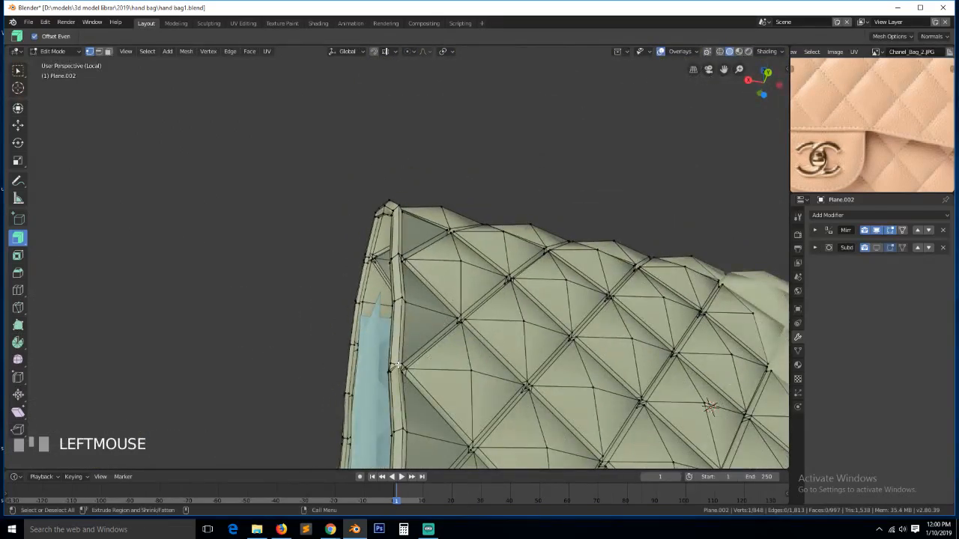
pyautogui.press('KP_Decimal')
pyautogui.press('`')
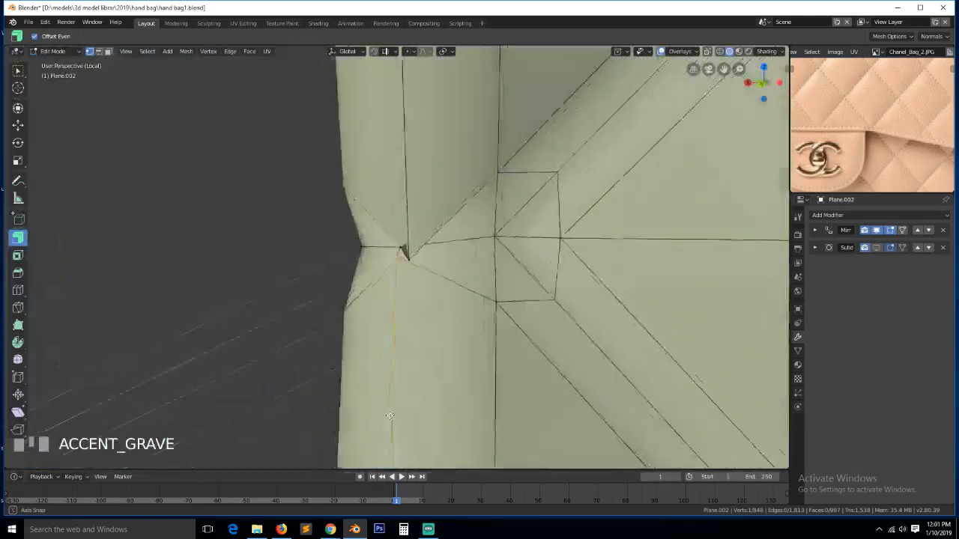
pyautogui.keyDown('ctrl'); pyautogui.click(403, 261); pyautogui.keyUp('ctrl')
pyautogui.hotkey('alt', 'm')
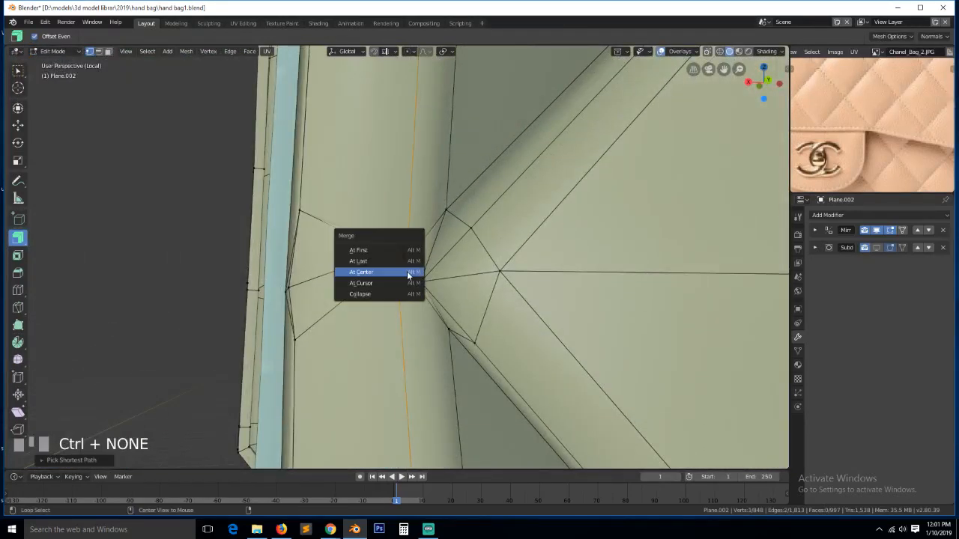
pyautogui.click(413, 272)
# - Merge a three-vertex path along the rim edge at center
pyautogui.click(303, 219)
pyautogui.keyDown('ctrl'); pyautogui.click(312, 328); pyautogui.keyUp('ctrl')
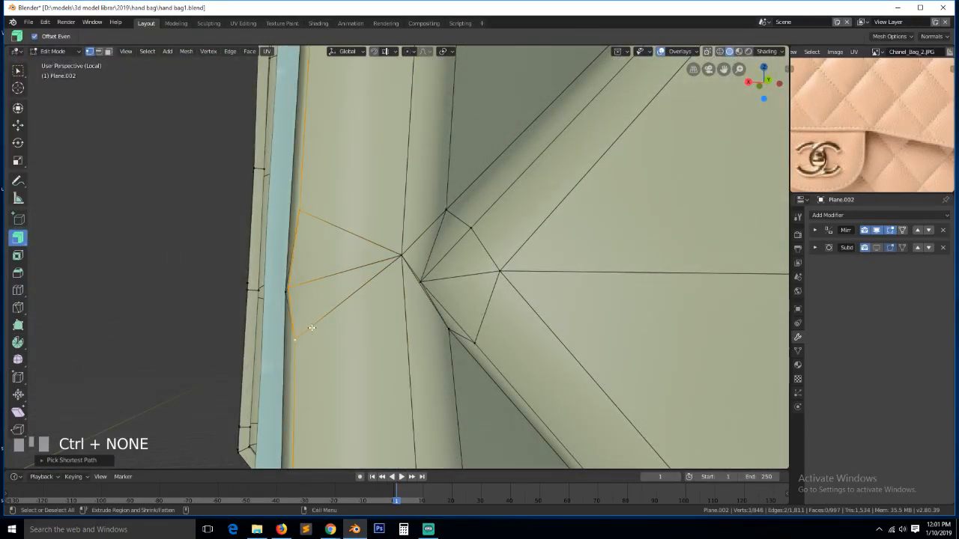
pyautogui.hotkey('alt', 'm')
pyautogui.click(315, 323)
pyautogui.scroll(-6, 314, 332)
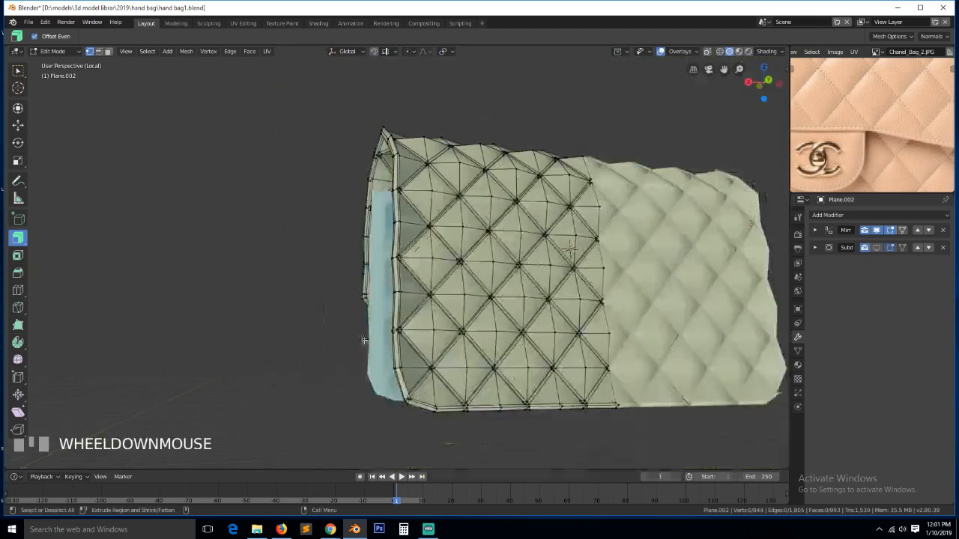
# - Merge the upper and lower junction vertices on the rim's edge into one
pyautogui.click(399, 329)
pyautogui.press('KP_Decimal')
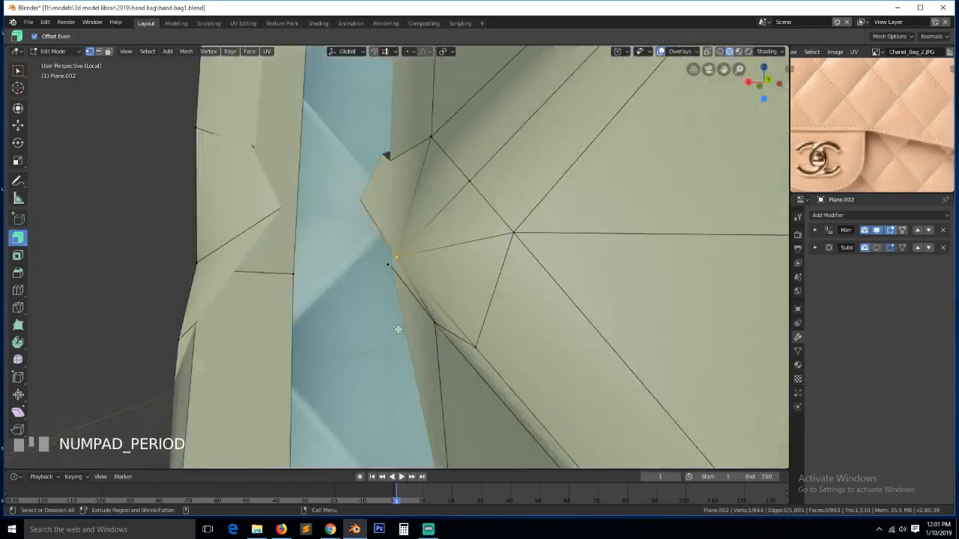
pyautogui.scroll(-2, 413, 310)
pyautogui.press('`')
pyautogui.click(365, 209)
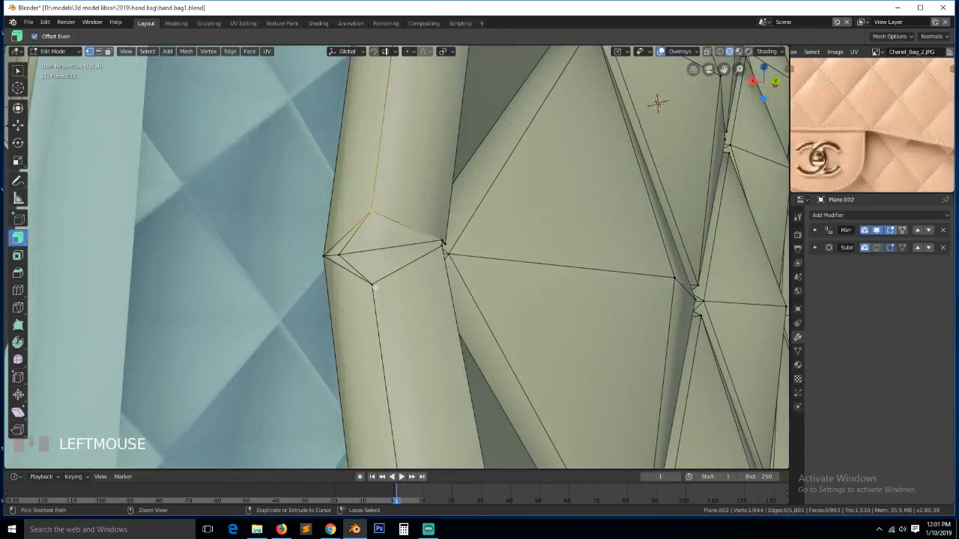
pyautogui.keyDown('ctrl'); pyautogui.click(376, 287); pyautogui.keyUp('ctrl')
pyautogui.hotkey('alt', 'm')
pyautogui.click(375, 288)
# - Merge the remaining vertex at the rim's edge
pyautogui.press('`')
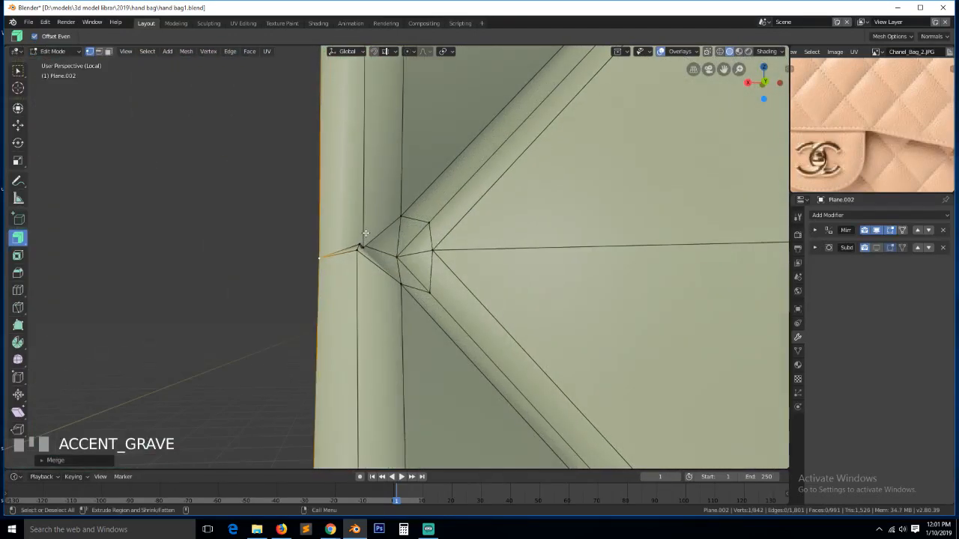
pyautogui.click(360, 249)
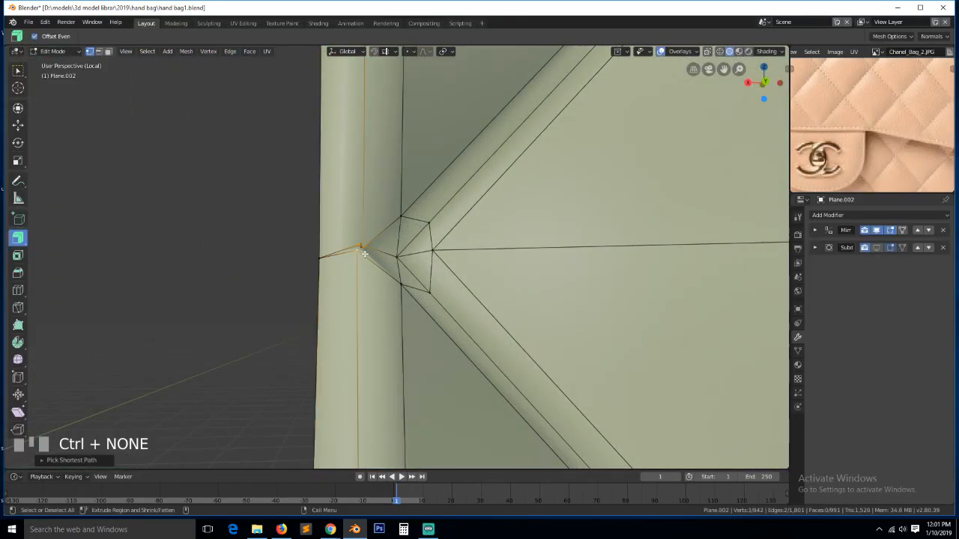
pyautogui.hotkey('alt', 'm')
pyautogui.click(368, 257)
pyautogui.scroll(-3, 404, 320)
pyautogui.scroll(-2, 404, 320)
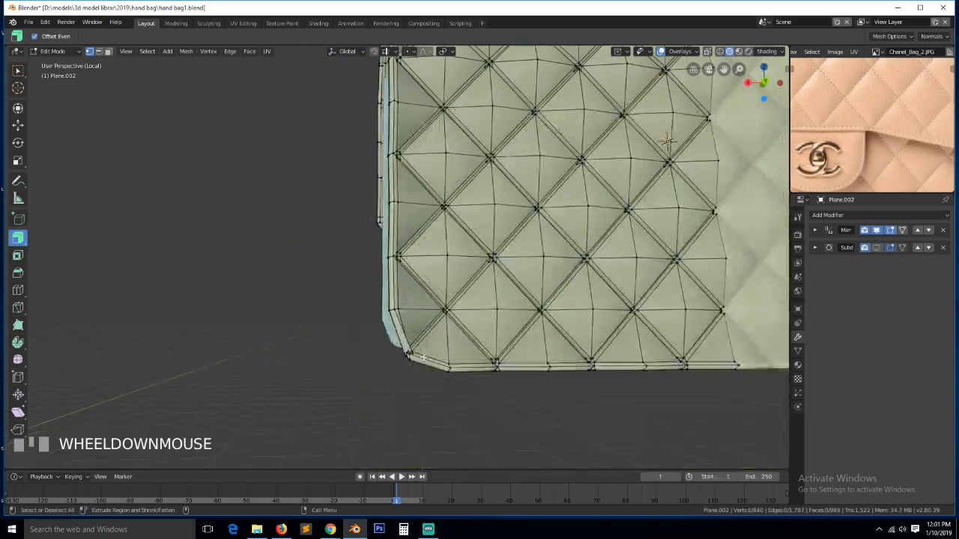
# - Save the file and merge three vertices at the bag's lower corner into one
pyautogui.click(667, 141)
pyautogui.press('KP_Decimal')
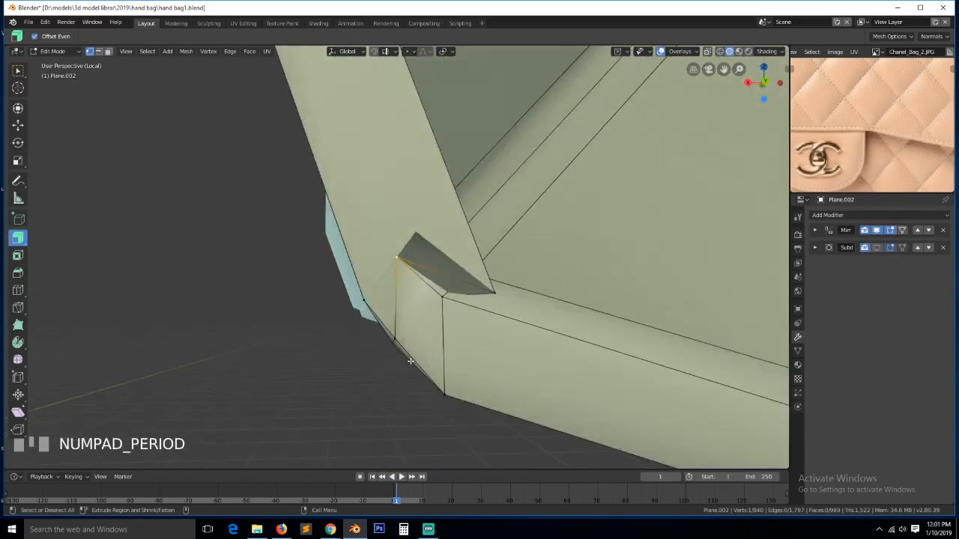
pyautogui.hotkey('ctrl', 's')
pyautogui.click(478, 323)
pyautogui.press('`')
pyautogui.moveTo(523, 283); pyautogui.dragTo(254, 324, button='middle')
pyautogui.click(210, 315)
pyautogui.keyDown('ctrl'); pyautogui.click(295, 364); pyautogui.keyUp('ctrl')
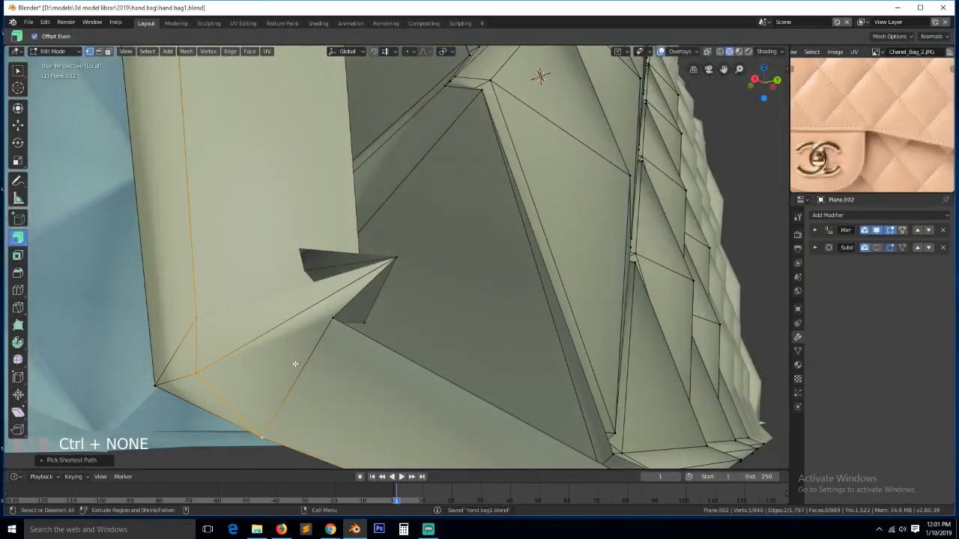
pyautogui.hotkey('alt', 'm')
pyautogui.click(296, 362)
# - Using wireframe view, merge the rim's inner corner vertices into one
pyautogui.press('`')
pyautogui.moveTo(312, 316); pyautogui.dragTo(344, 310, button='middle')
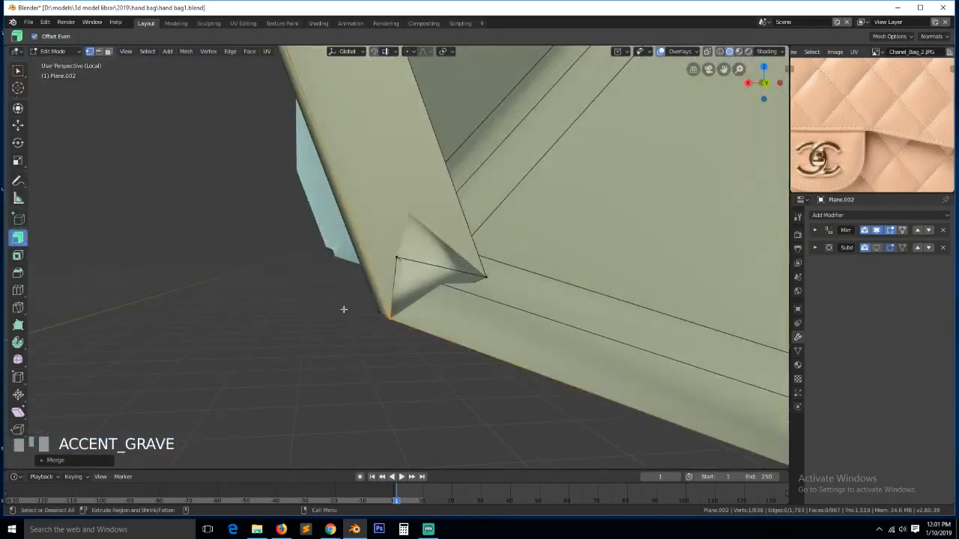
pyautogui.click(491, 272)
pyautogui.press('z')
pyautogui.click(419, 278)
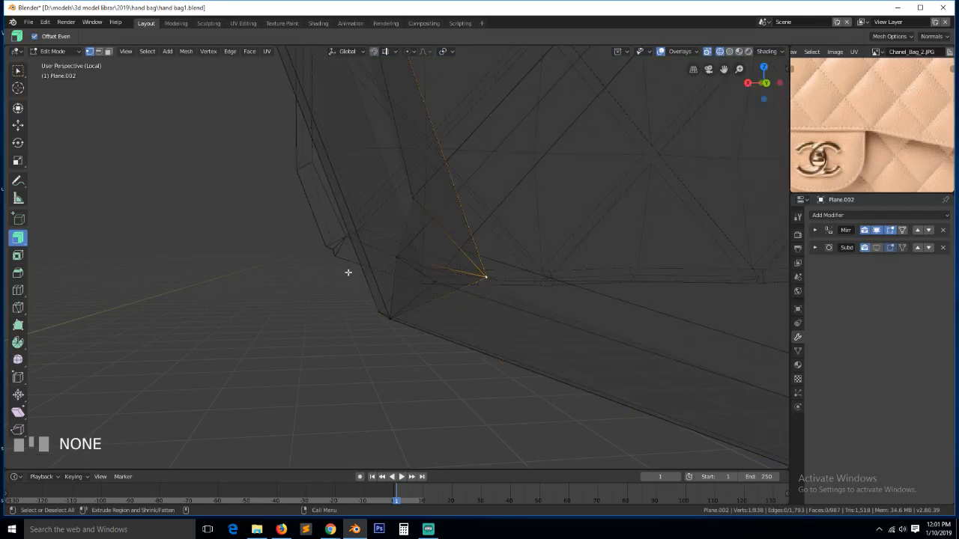
pyautogui.keyDown('ctrl'); pyautogui.click(440, 282); pyautogui.keyUp('ctrl')
pyautogui.hotkey('alt', 'm')
pyautogui.click(441, 281)
pyautogui.press('z')
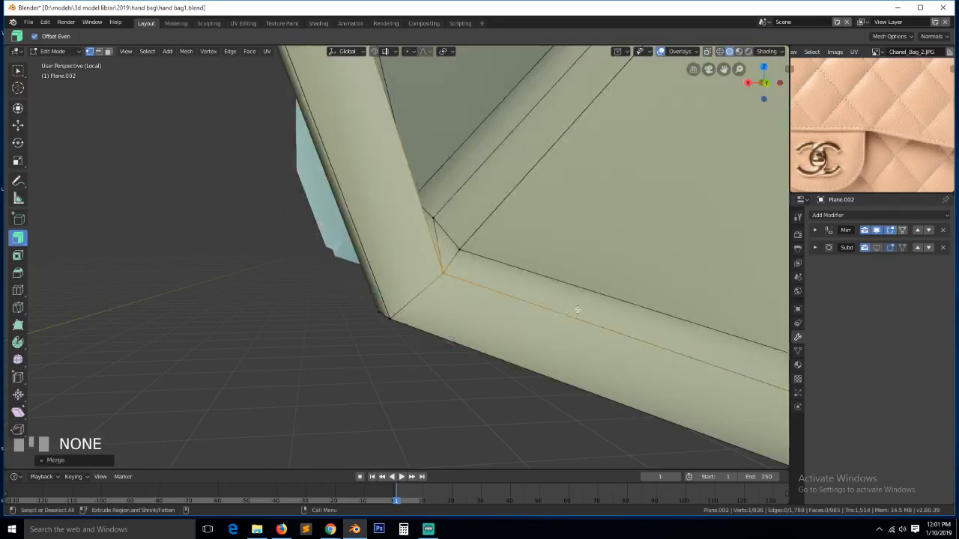
# - Deselect all and frame the next rim corner, viewing it from below
pyautogui.scroll(-2, 551, 315)
pyautogui.hotkey('alt', 'a')
pyautogui.scroll(-2, 551, 314)
pyautogui.press('`')
pyautogui.moveTo(550, 315); pyautogui.dragTo(634, 311, button='middle')
pyautogui.scroll(-3, 635, 311)
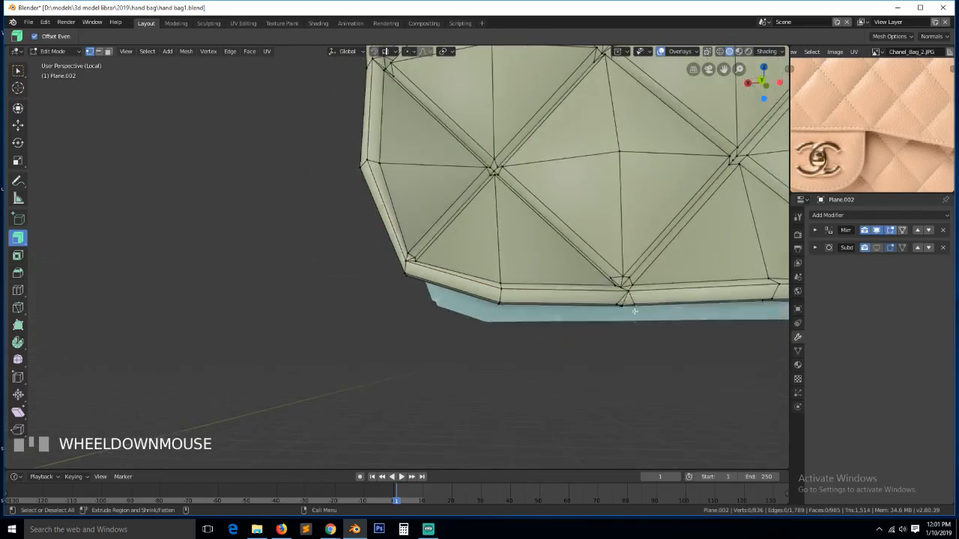
pyautogui.click(622, 283)
pyautogui.press('KP_Decimal')
pyautogui.scroll(-2, 621, 283)
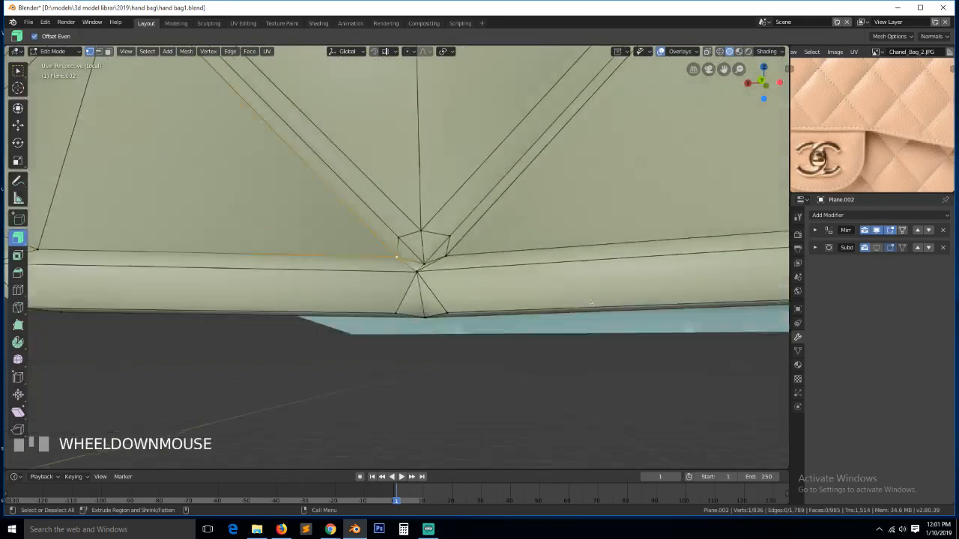
pyautogui.press('`')
pyautogui.moveTo(621, 284); pyautogui.dragTo(578, 337, button='middle')
pyautogui.scroll(2, 548, 347)
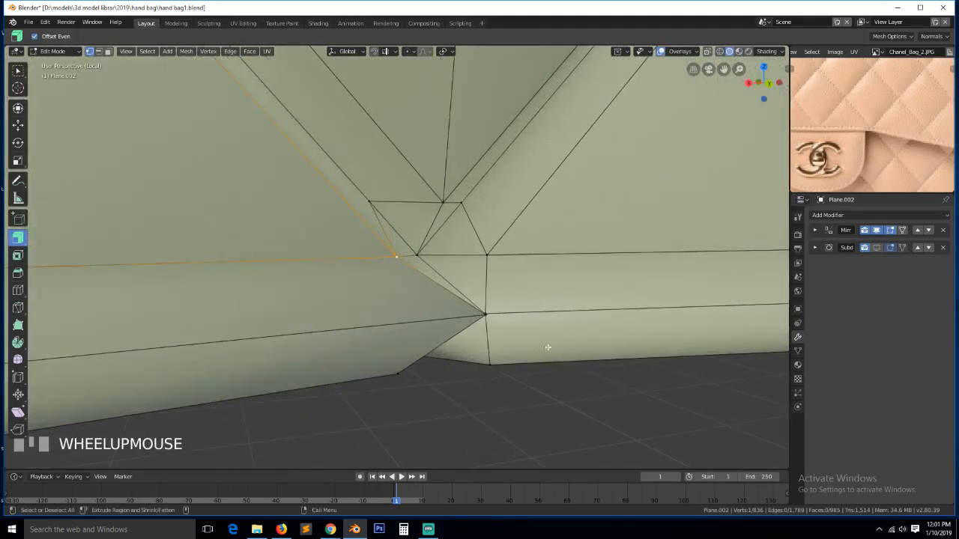
# - Move the rim corner vertex to the right
pyautogui.click(477, 318)
pyautogui.press('h')
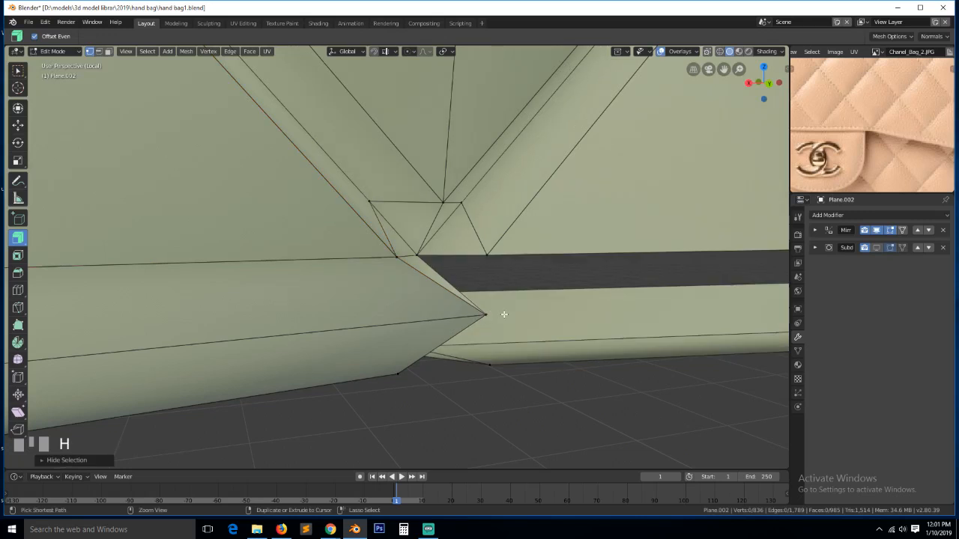
pyautogui.hotkey('ctrl', 'z')
pyautogui.hotkey('ctrl', 'z')
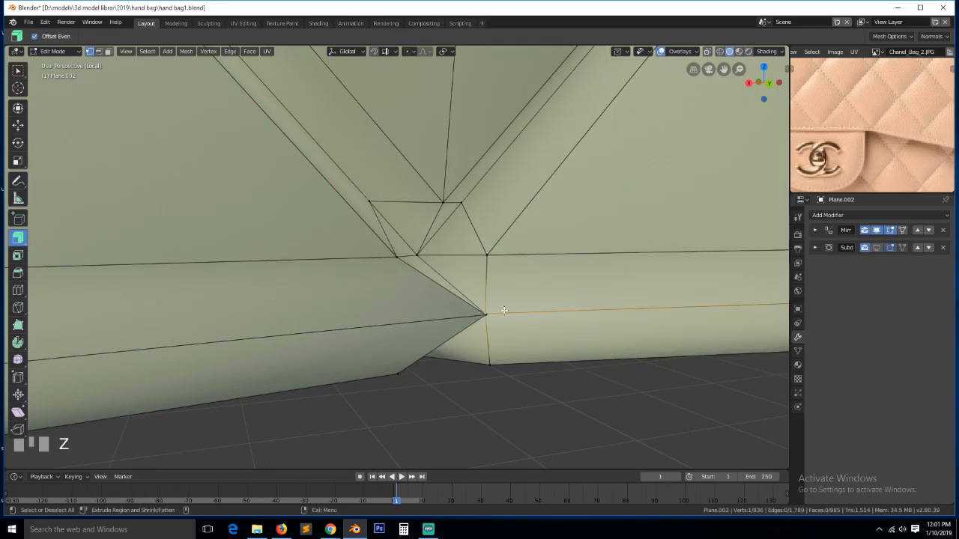
pyautogui.press('g')
pyautogui.click(517, 309)
# - Slide the corner vertex along its edge and merge the horizontal path at centre
pyautogui.keyDown('ctrl'); pyautogui.click(495, 318); pyautogui.keyUp('ctrl')
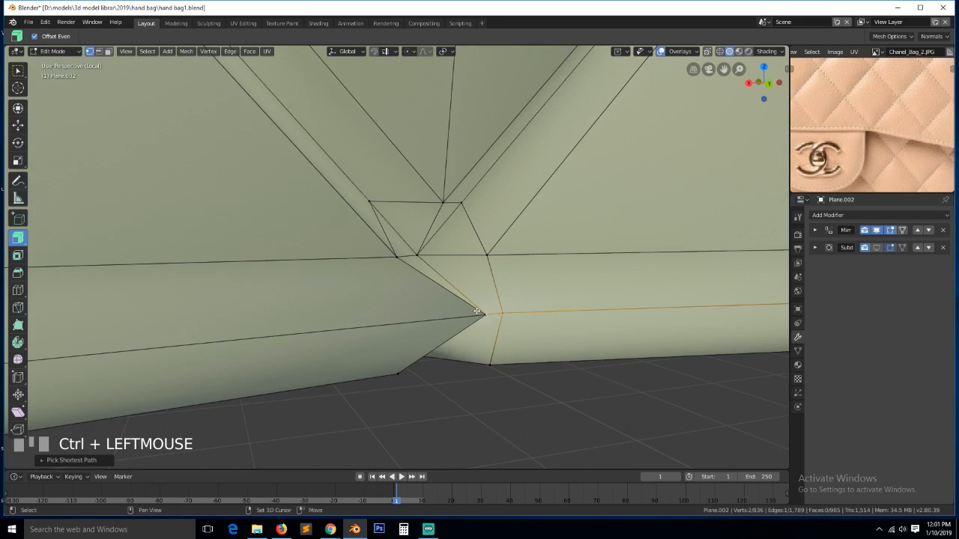
pyautogui.keyDown('shift'); pyautogui.click(480, 314); pyautogui.keyUp('shift')
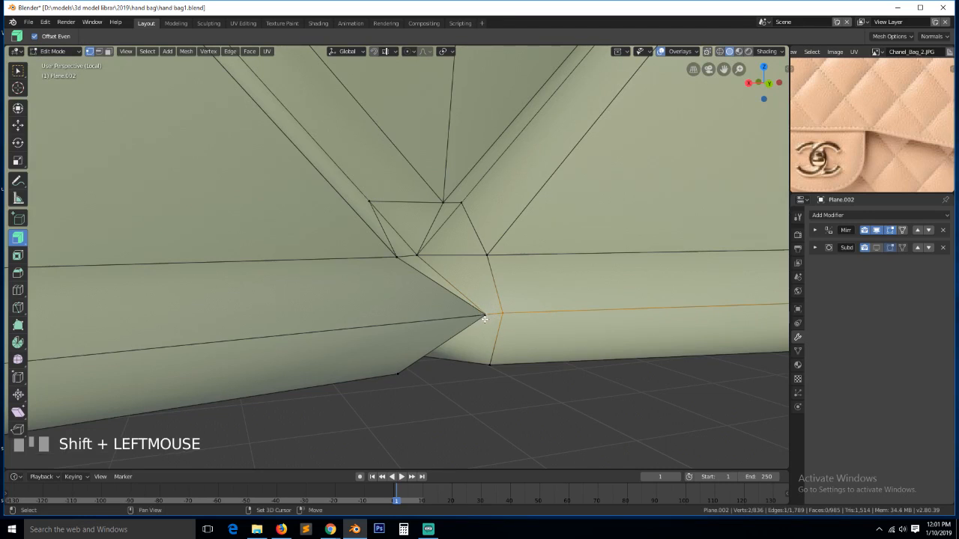
pyautogui.hotkey('shift', '`')
pyautogui.click(419, 314)
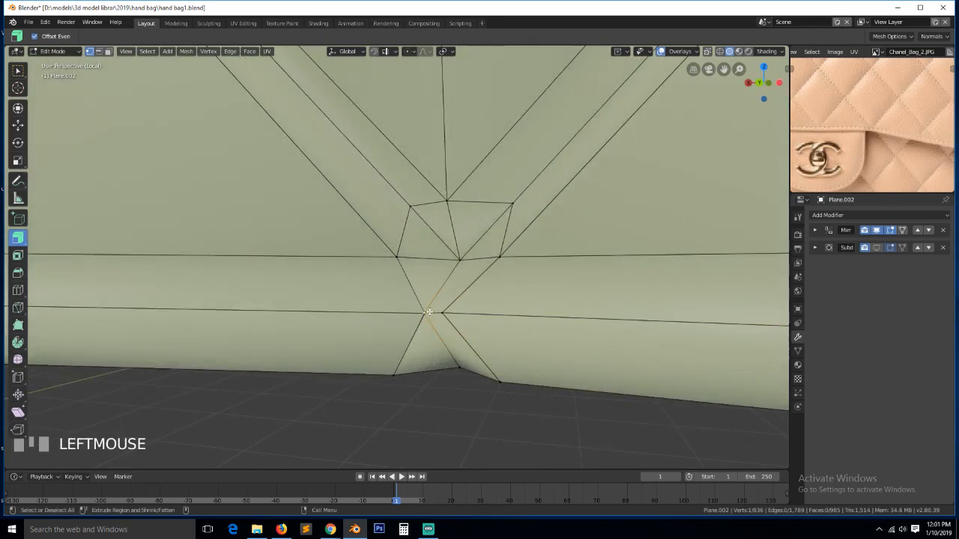
pyautogui.press('g')
pyautogui.press('g')
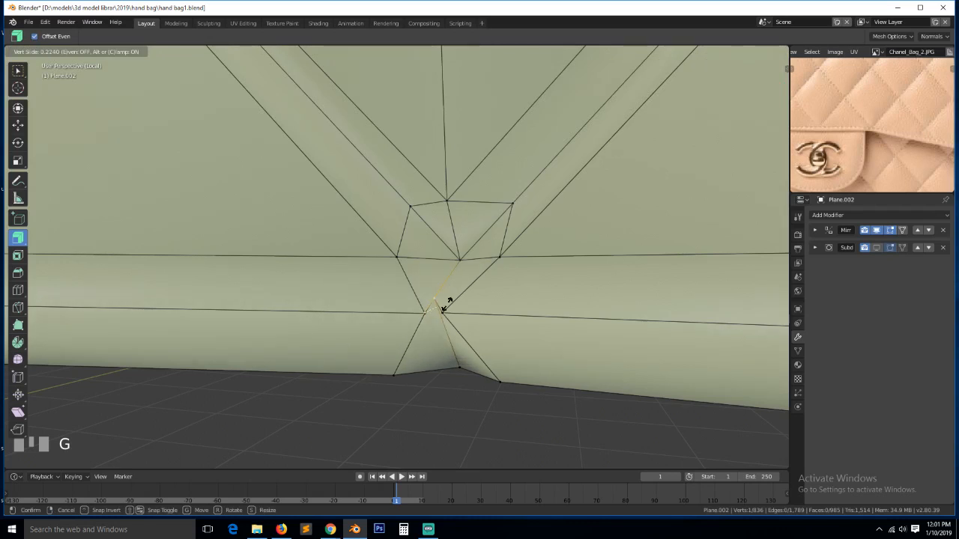
pyautogui.click(445, 308)
pyautogui.keyDown('ctrl'); pyautogui.click(448, 314); pyautogui.keyUp('ctrl')
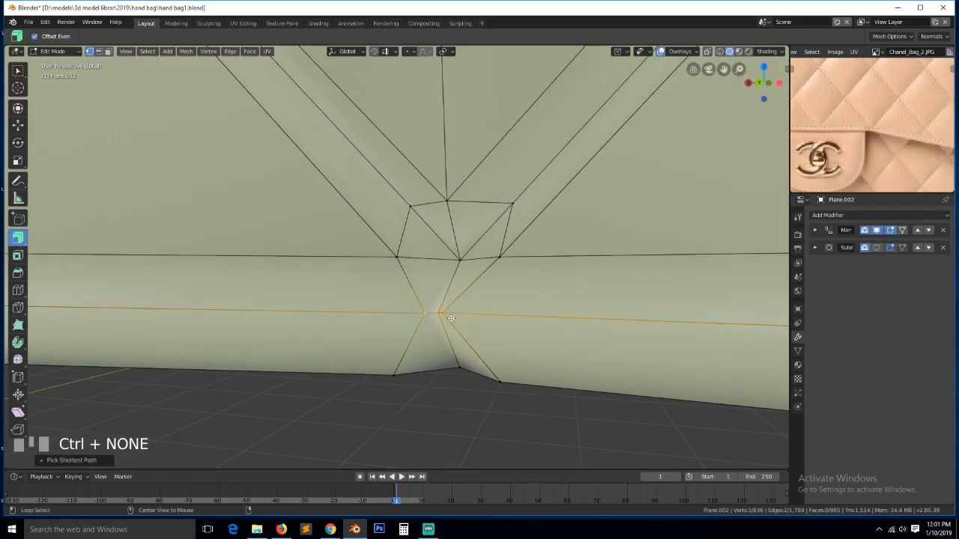
pyautogui.hotkey('alt', 'm')
pyautogui.click(453, 317)
# - Merge the three-vertex path across the corner into one vertex
pyautogui.hotkey('shift', '`')
pyautogui.click(454, 323)
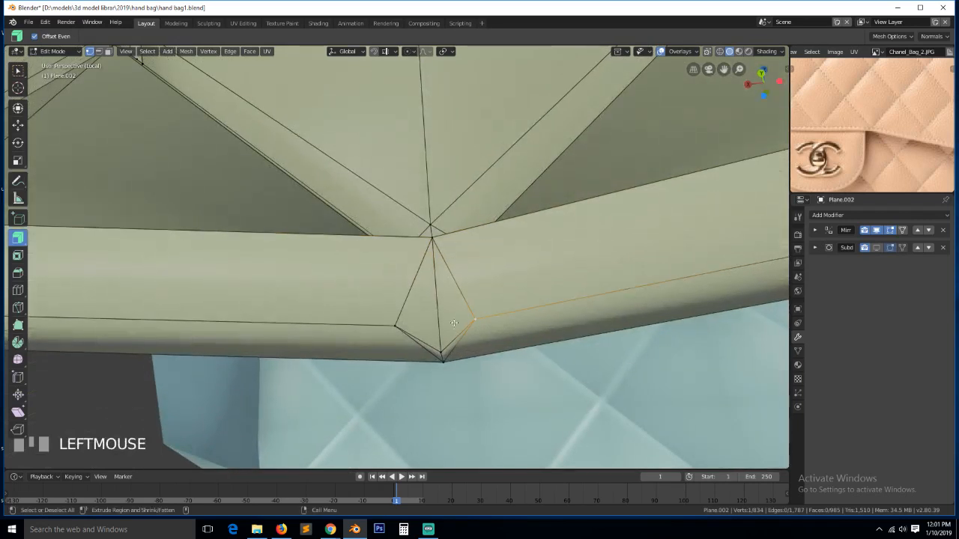
pyautogui.keyDown('ctrl'); pyautogui.click(415, 336); pyautogui.keyUp('ctrl')
pyautogui.hotkey('alt', 'm')
pyautogui.click(438, 337)
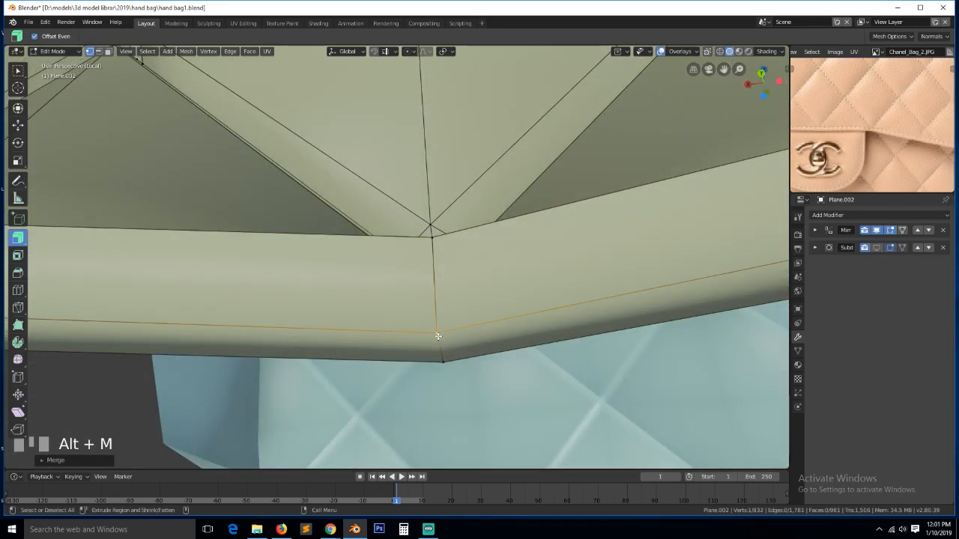
pyautogui.scroll(-5, 522, 325)
# - Merge the next rim corner's edge path at centre and slide the resulting vertex along its edge
pyautogui.hotkey('shift', '`')
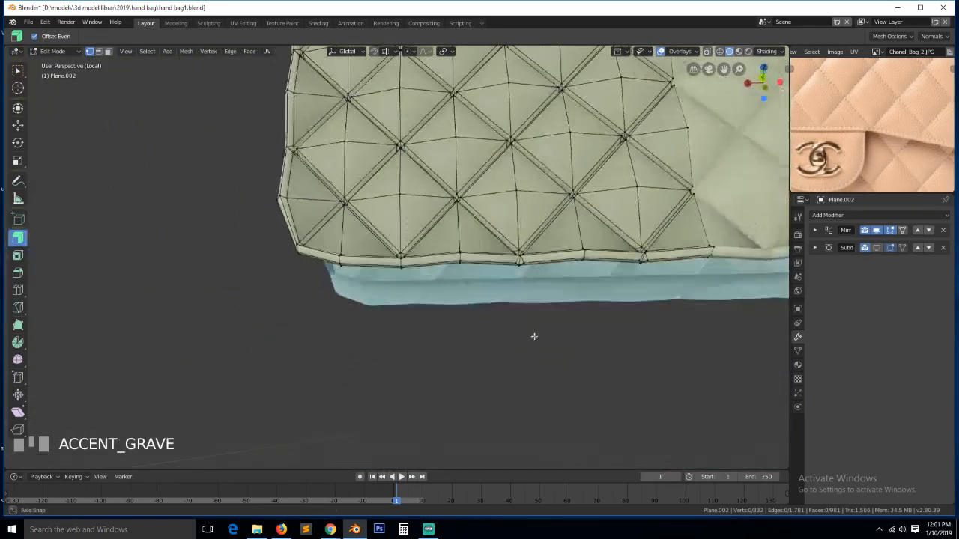
pyautogui.click(527, 261)
pyautogui.keyDown('ctrl'); pyautogui.click(515, 259); pyautogui.keyUp('ctrl')
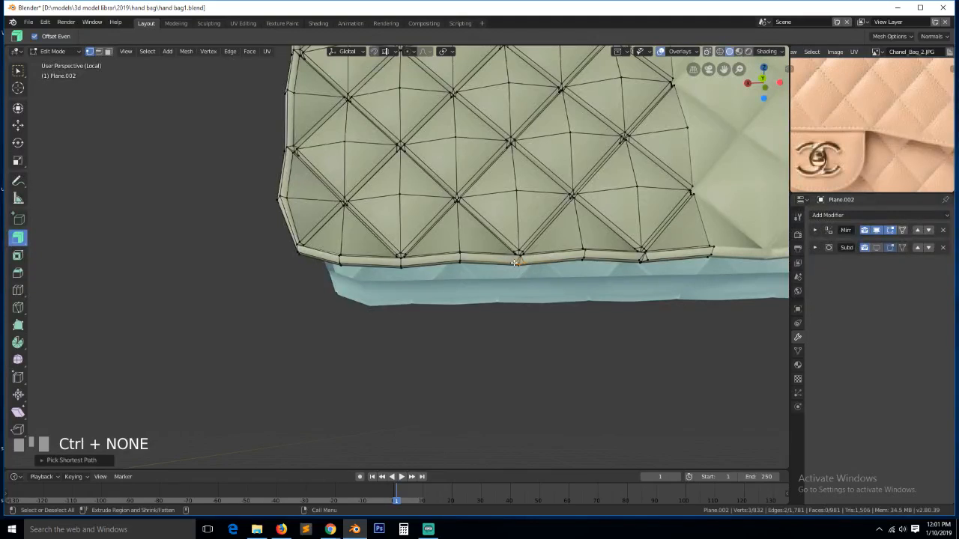
pyautogui.press('KP_Decimal')
pyautogui.scroll(-2, 485, 252)
pyautogui.hotkey('alt', 'm')
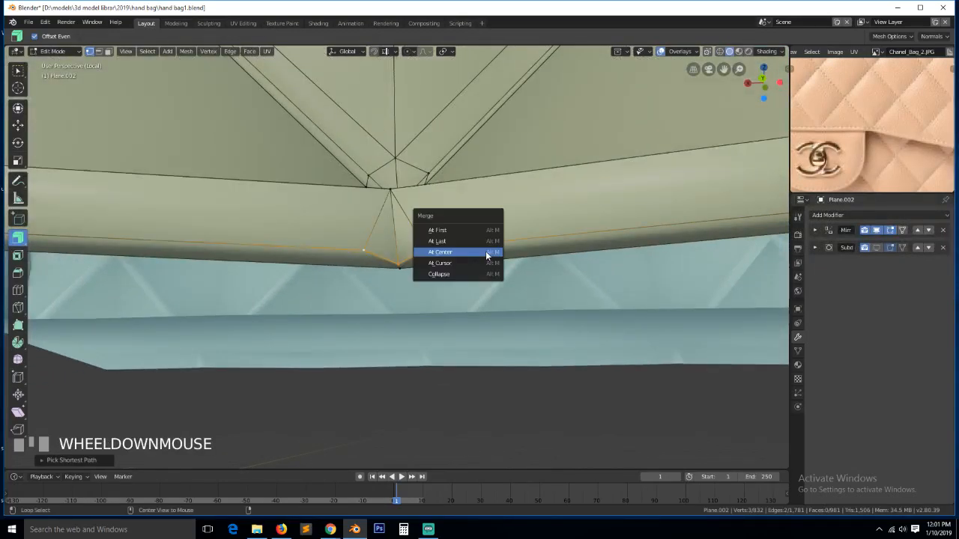
pyautogui.click(486, 251)
pyautogui.hotkey('shift', '`')
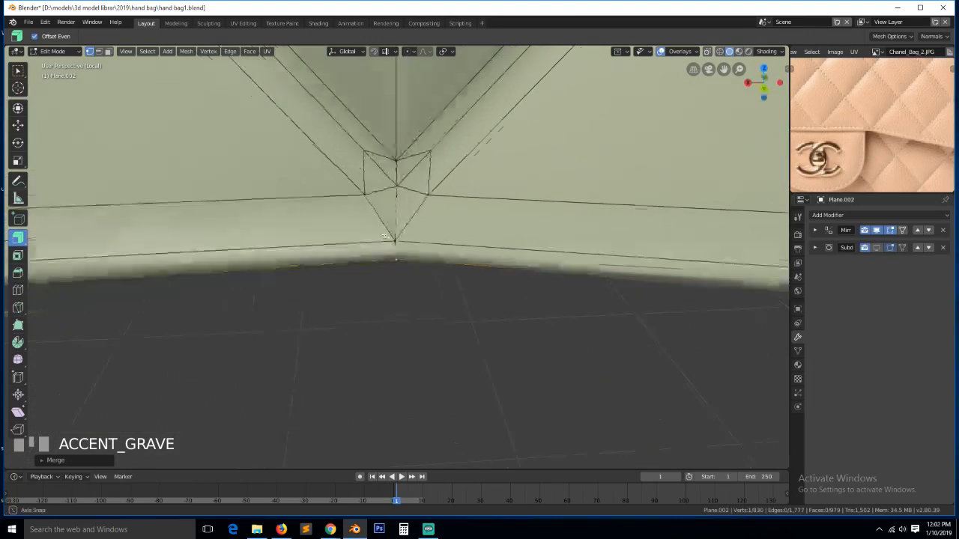
pyautogui.click(387, 236)
pyautogui.press('g')
pyautogui.press('g')
pyautogui.click(480, 252)
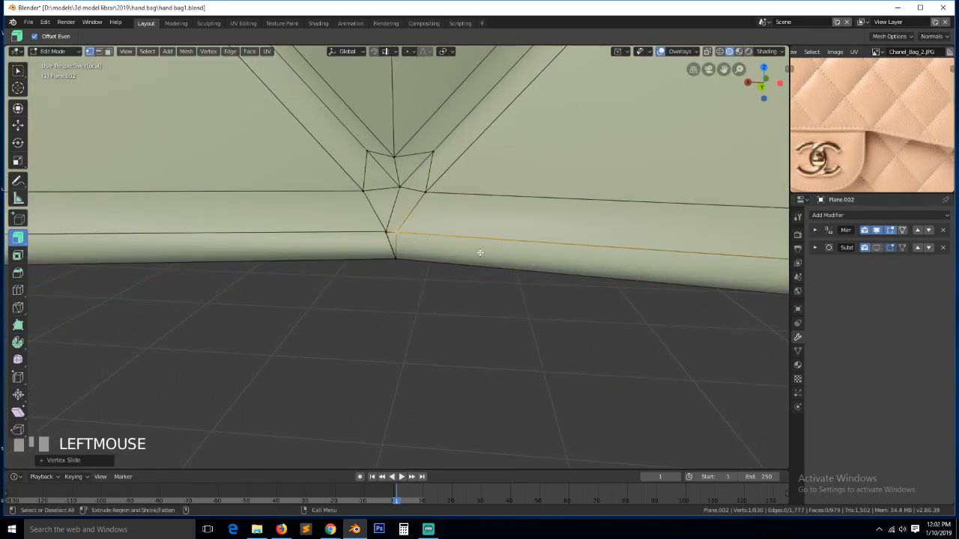
# - Adjust the system volume, check the streaming software, then return to Blender
pyautogui.click(902, 530)
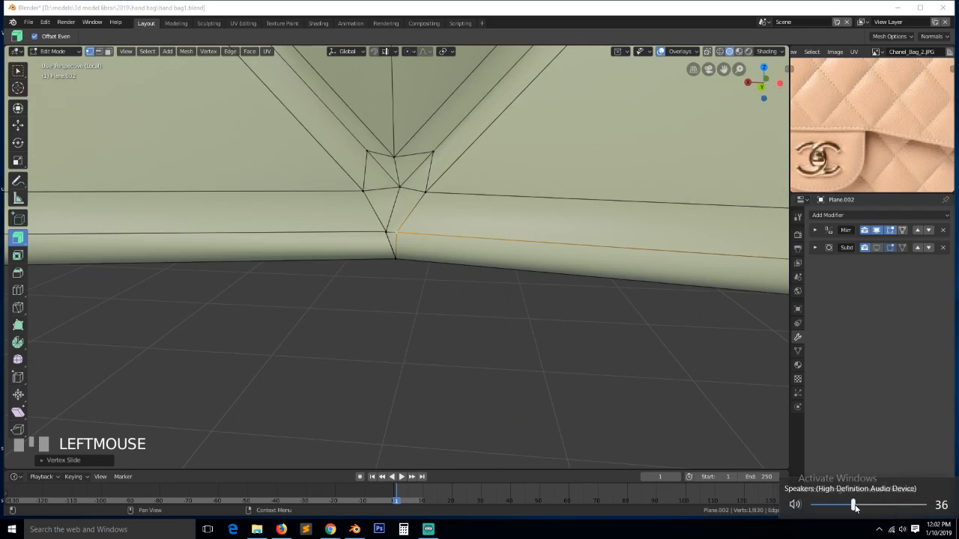
pyautogui.click(331, 530)
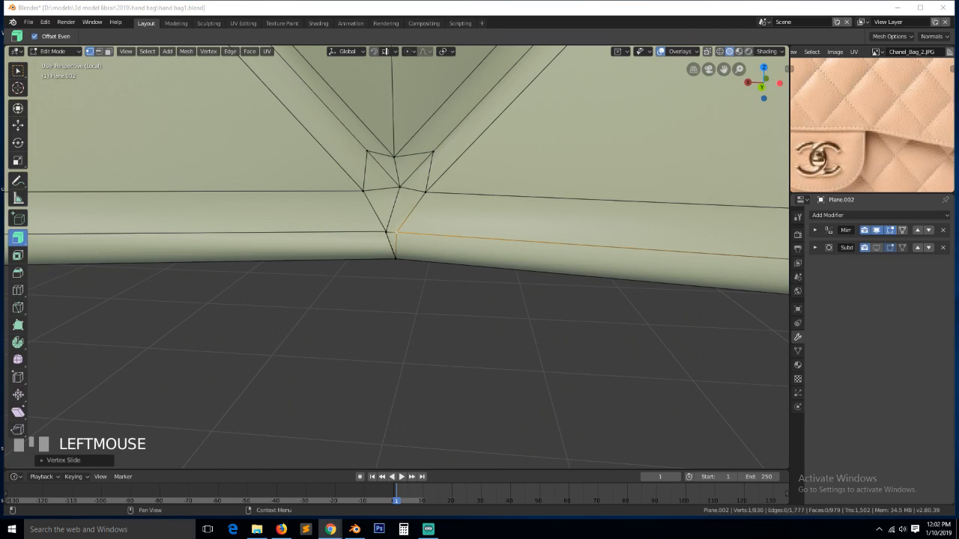
pyautogui.click(429, 529)
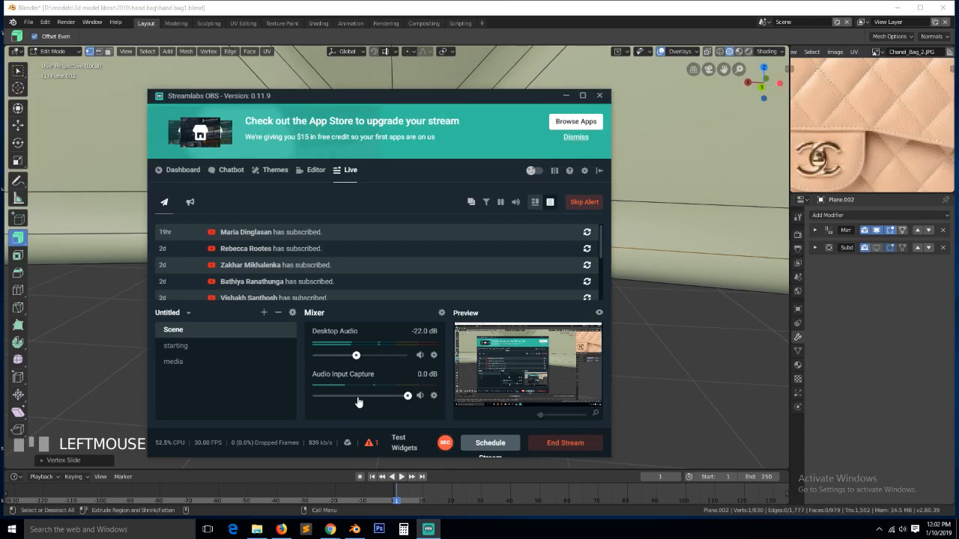
pyautogui.click(485, 3)
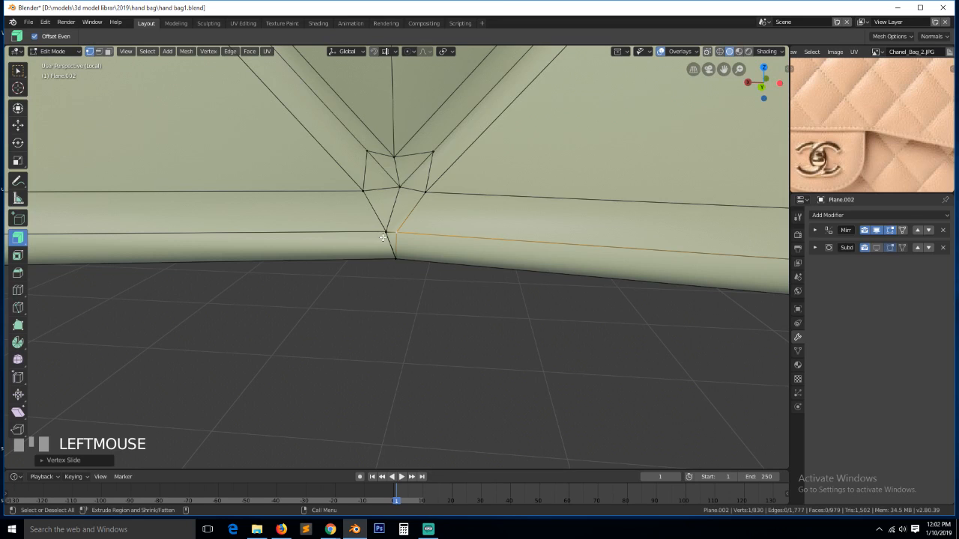
pyautogui.press('`')
# - Merge the edge path at the next rim corner into one point at its centre
pyautogui.keyDown('ctrl'); pyautogui.click(430, 177); pyautogui.keyUp('ctrl')
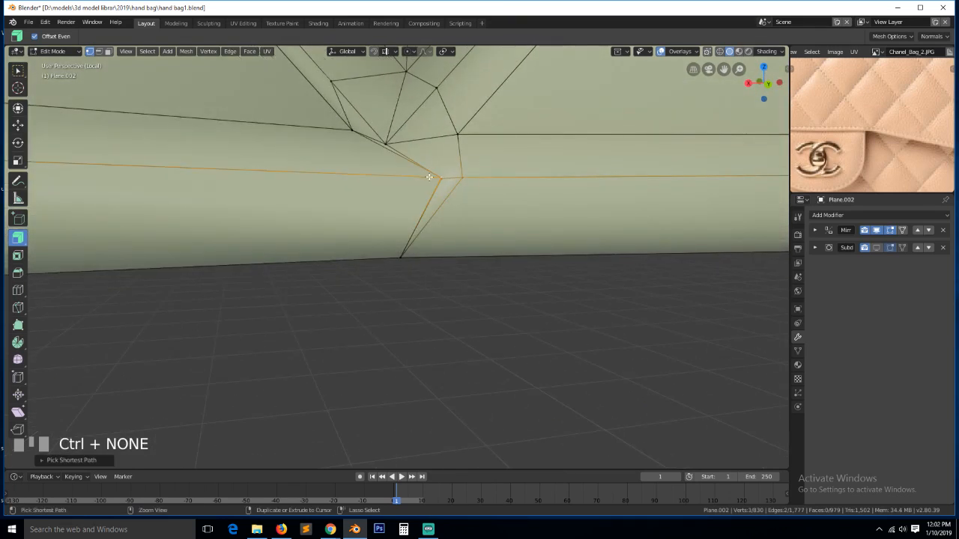
pyautogui.hotkey('alt', 'm')
pyautogui.click(437, 181)
pyautogui.press('`')
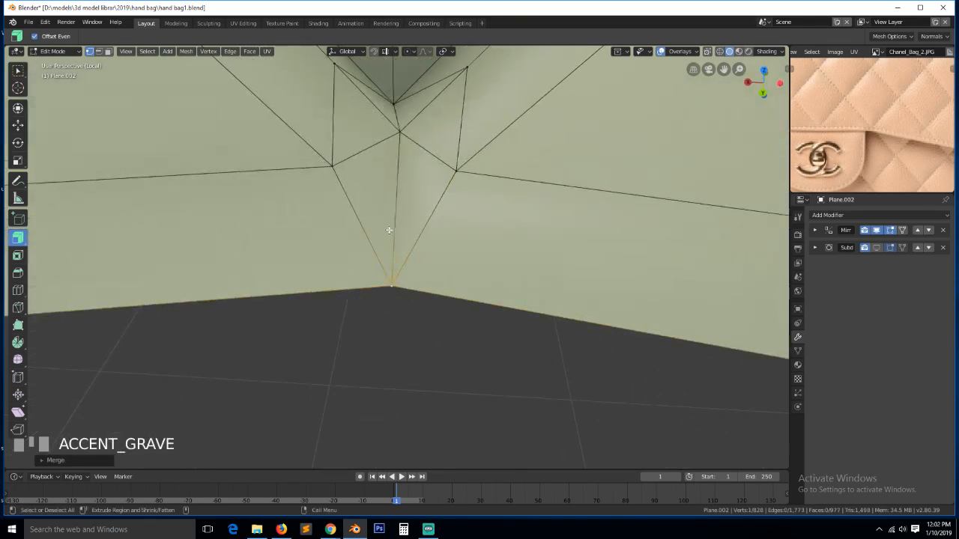
pyautogui.press('a')
# - Turn the view to the bag's side and centre it on a rim vertex
pyautogui.keyDown('ctrl'); pyautogui.click(444, 168); pyautogui.keyUp('ctrl')
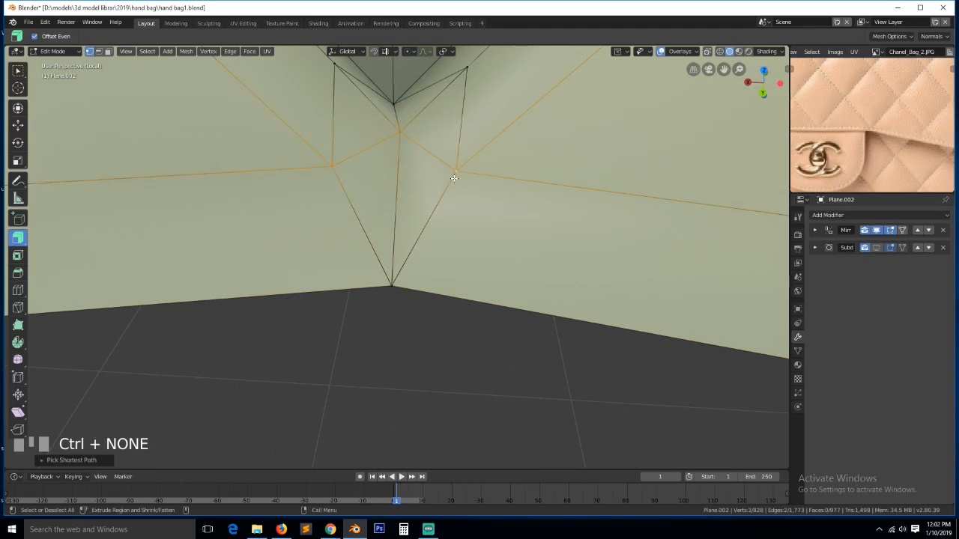
pyautogui.scroll(-3, 464, 210)
pyautogui.hotkey('alt', 'a')
pyautogui.press('`')
pyautogui.press('`')
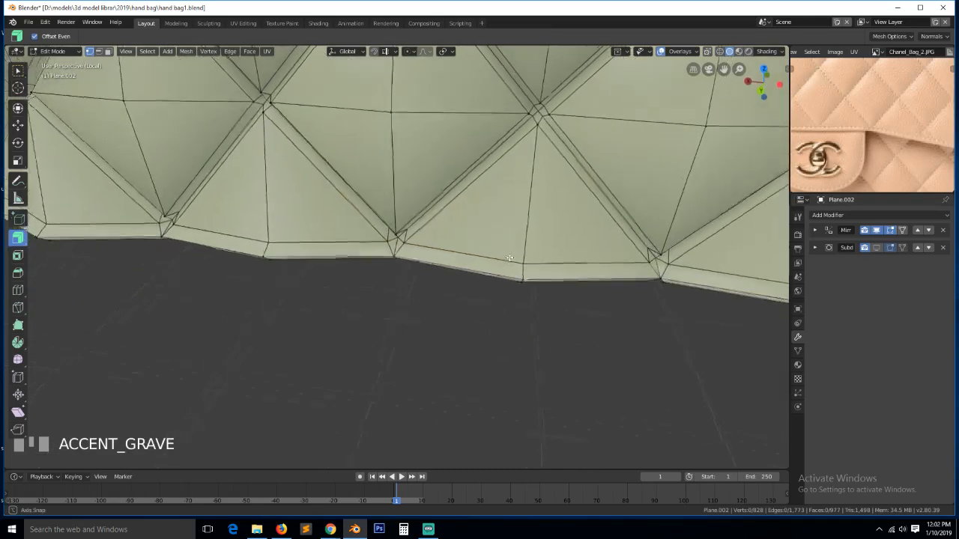
pyautogui.click(637, 261)
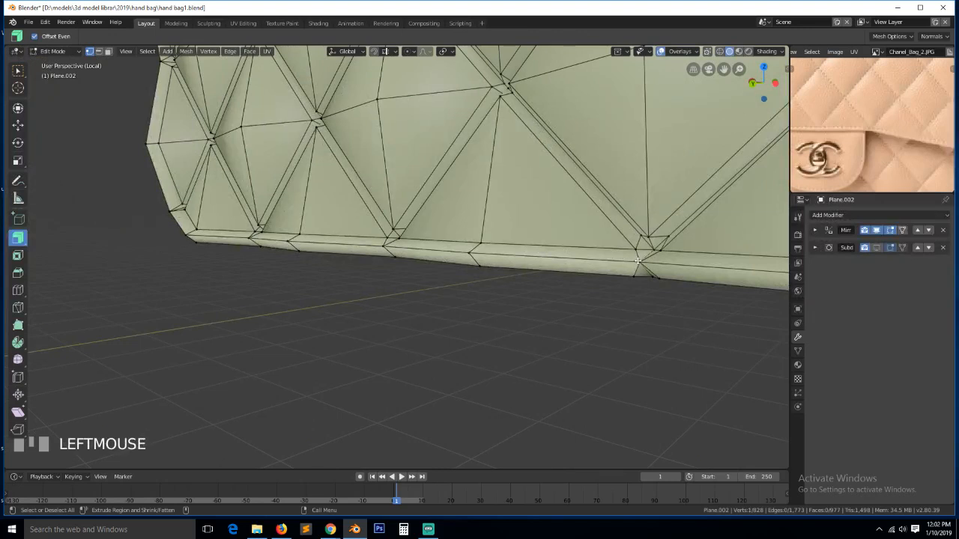
pyautogui.press('KP_Decimal')
pyautogui.press('`')
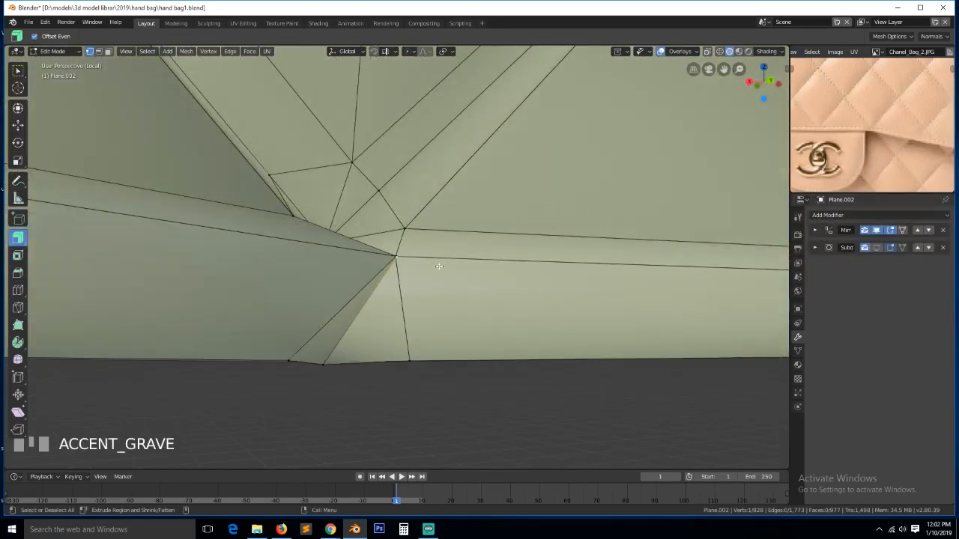
# - Circle-select the clustered rim-corner vertices and merge them at their centre
pyautogui.press('z')
pyautogui.press('c')
pyautogui.click(390, 266)
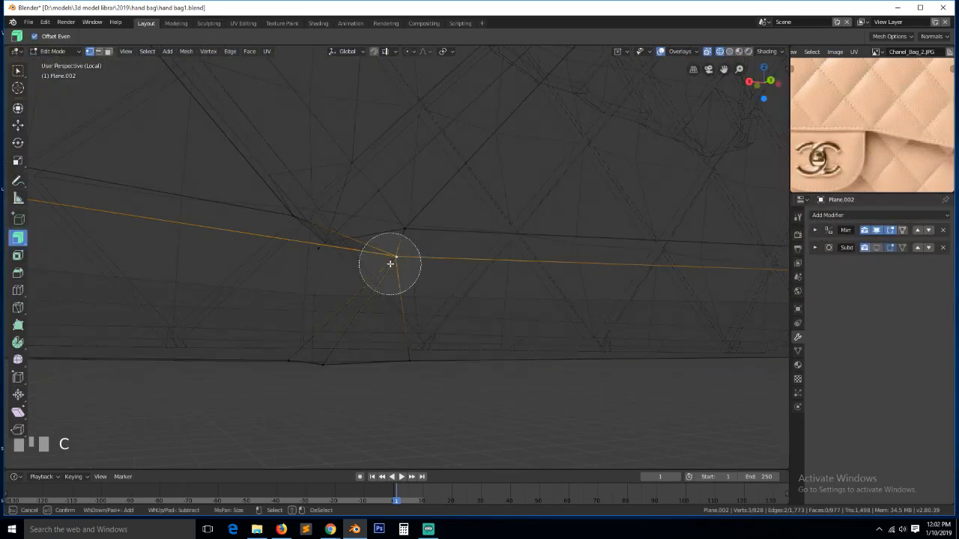
pyautogui.rightClick(391, 266)
pyautogui.hotkey('alt', 'm')
pyautogui.click(403, 264)
# - Merge the three vertices between the rim corner and the bottom edge into one
pyautogui.press('z')
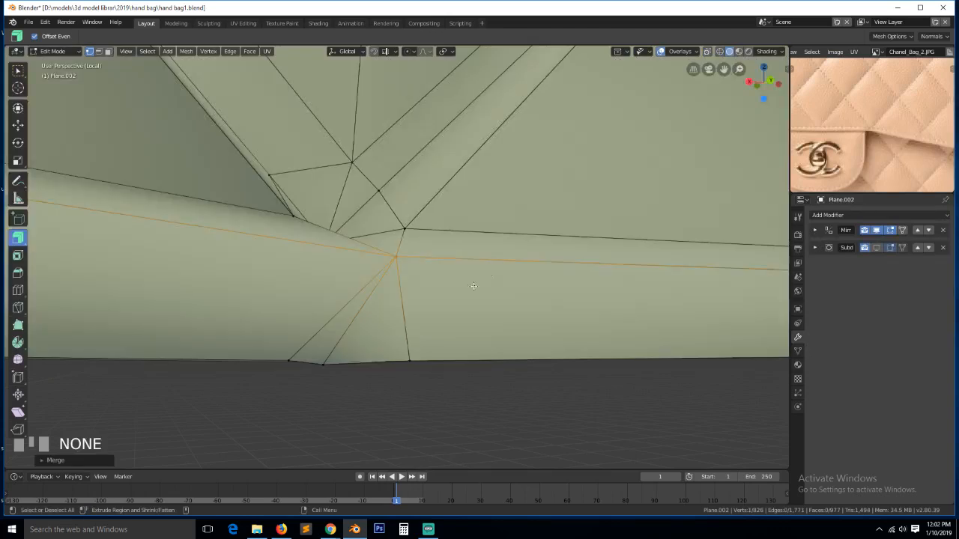
pyautogui.press('a')
pyautogui.click(291, 363)
pyautogui.keyDown('ctrl'); pyautogui.click(413, 353); pyautogui.keyUp('ctrl')
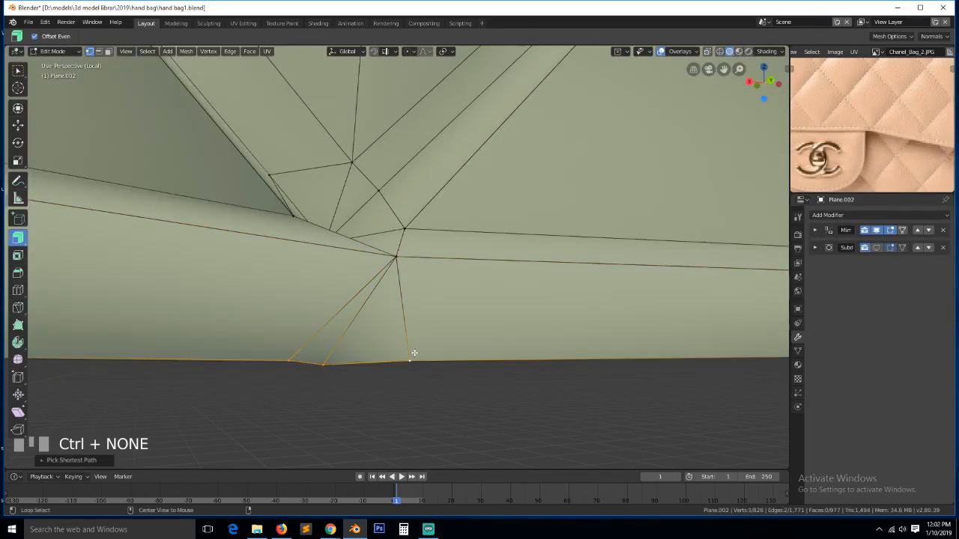
pyautogui.hotkey('alt', 'm')
pyautogui.click(414, 353)
pyautogui.scroll(-5, 415, 353)
# - Frame a flap rim vertex at the bag's side and orbit to inspect the rim underside
pyautogui.press('`')
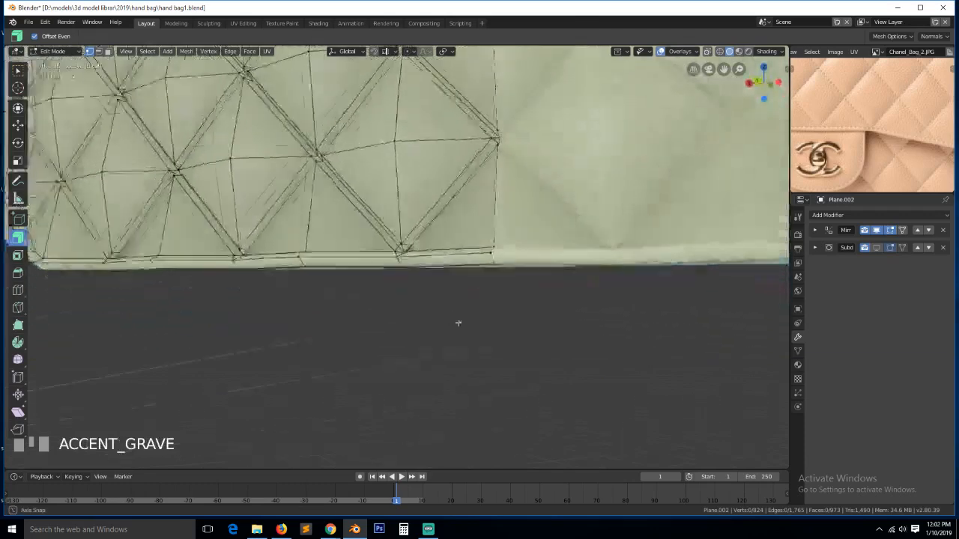
pyautogui.scroll(-8, 452, 302)
pyautogui.scroll(4, 251, 207)
pyautogui.moveTo(251, 207); pyautogui.dragTo(432, 240, button='middle')
pyautogui.click(463, 227)
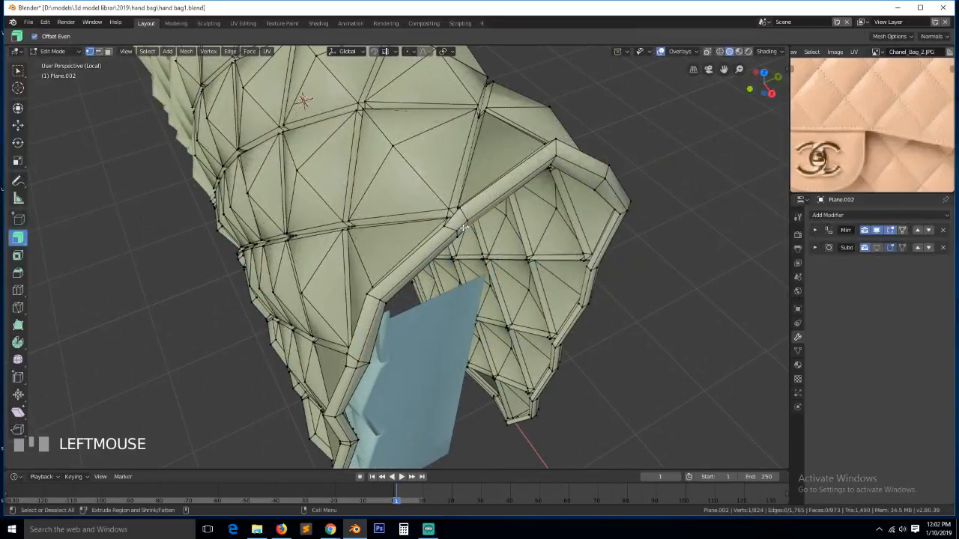
pyautogui.press('KP_Decimal')
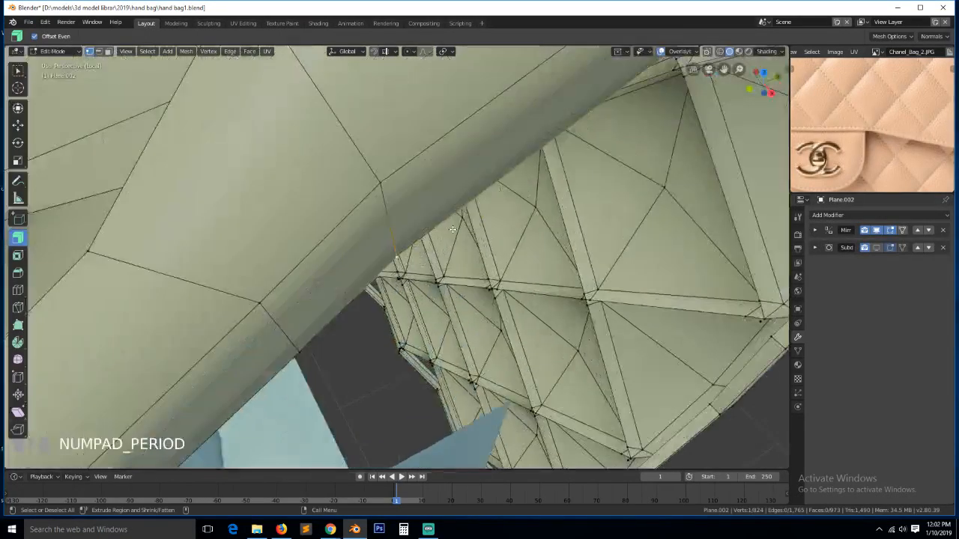
pyautogui.moveTo(453, 229); pyautogui.dragTo(374, 123, button='middle')
pyautogui.moveTo(348, 299); pyautogui.dragTo(482, 276, button='middle')
# - Merge the two vertices where the rim edges meet
pyautogui.click(489, 274)
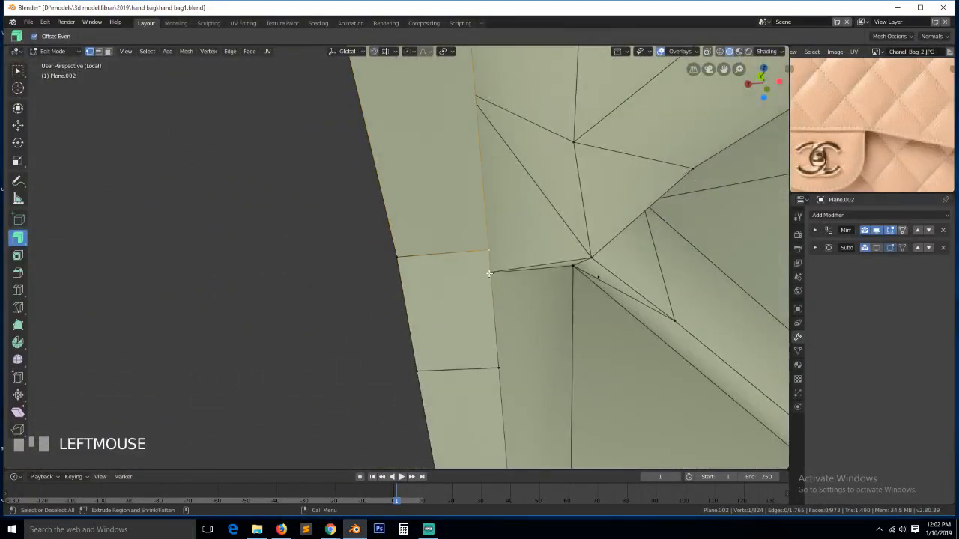
pyautogui.keyDown('shift'); pyautogui.click(501, 368); pyautogui.keyUp('shift')
pyautogui.hotkey('alt', 'm')
pyautogui.click(507, 370)
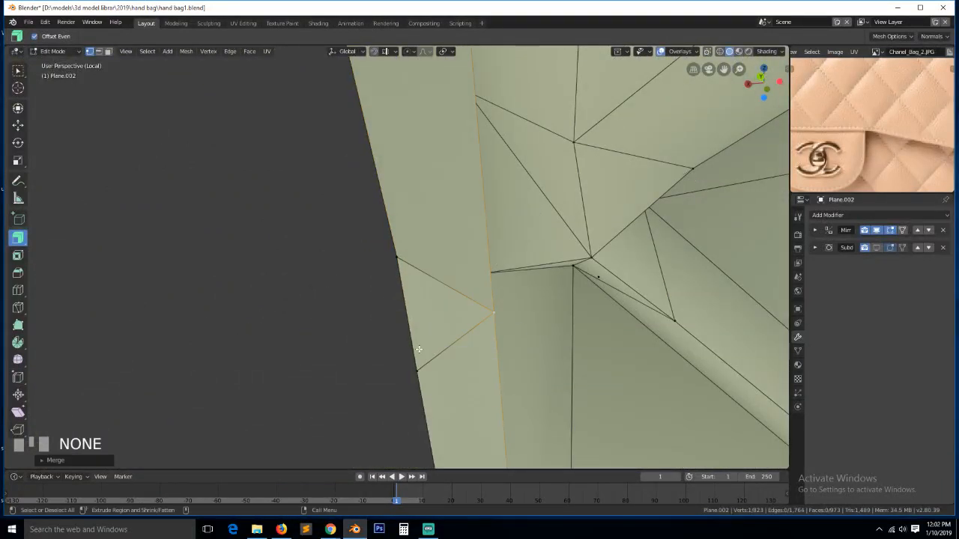
pyautogui.moveTo(507, 370); pyautogui.dragTo(493, 368, button='middle')
# - Merge the next pair of rim vertices at their centre
pyautogui.keyDown('alt'); pyautogui.click(374, 274); pyautogui.keyUp('alt')
pyautogui.click(392, 260)
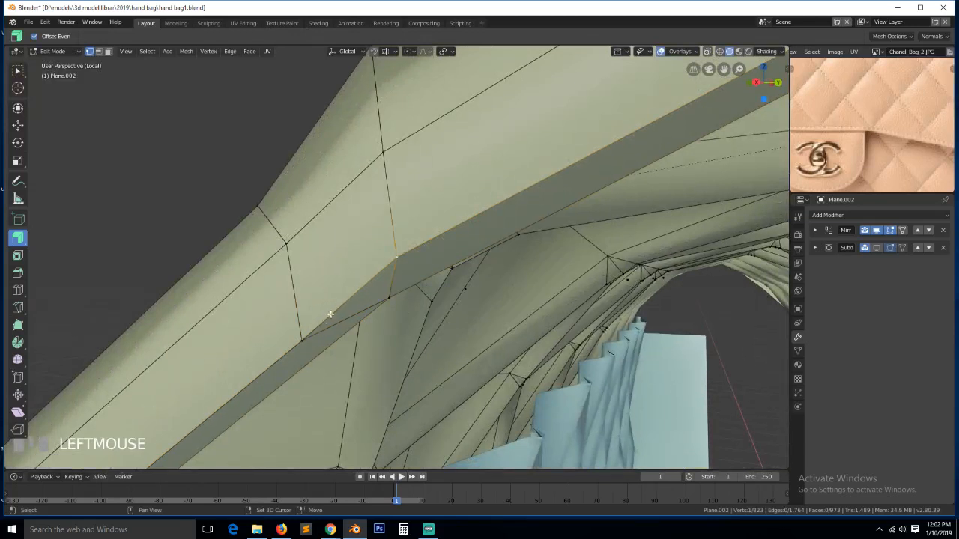
pyautogui.keyDown('shift'); pyautogui.click(302, 340); pyautogui.keyUp('shift')
pyautogui.hotkey('alt', 'm')
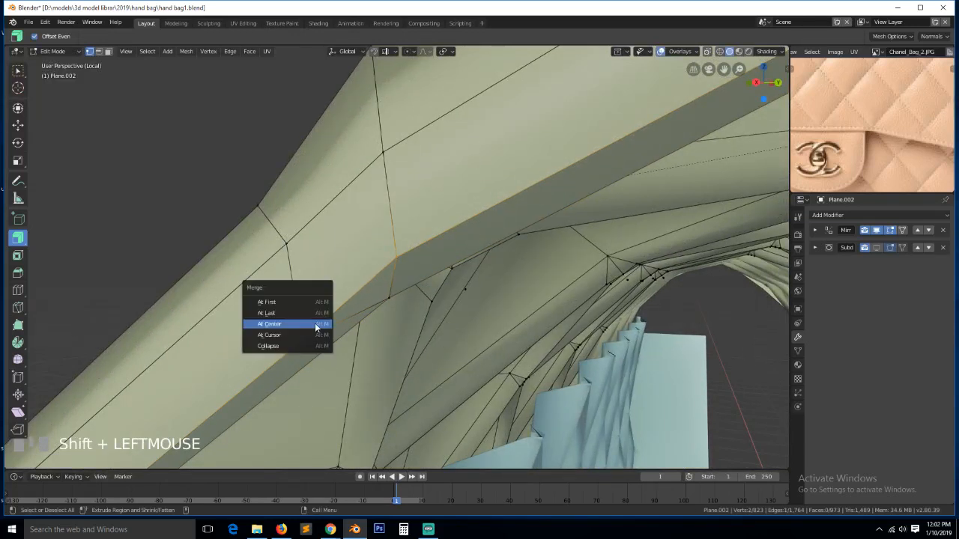
pyautogui.click(317, 325)
# - Repeat the merge on two more pairs of rim vertices
pyautogui.click(309, 231)
pyautogui.keyDown('shift'); pyautogui.click(297, 238); pyautogui.keyUp('shift')
pyautogui.hotkey('shift', 'r')
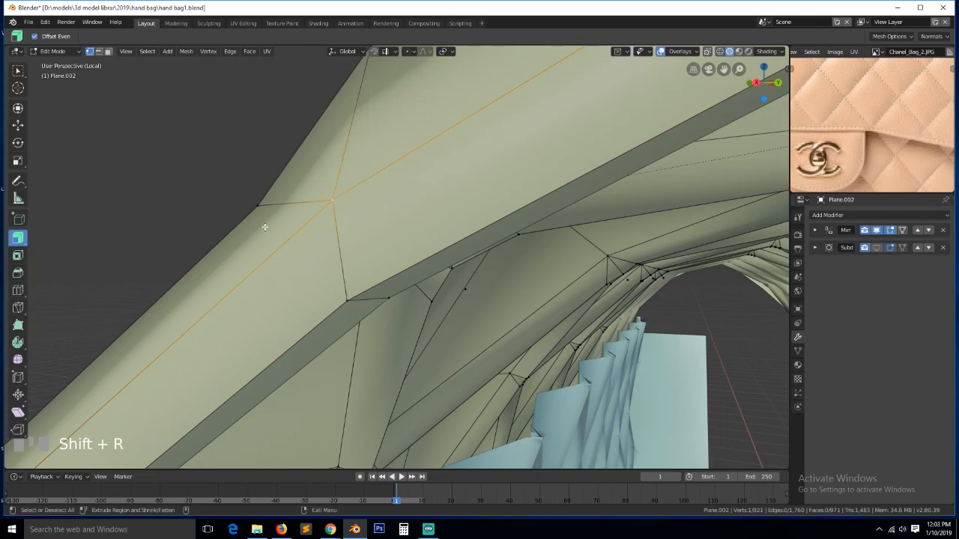
pyautogui.press('`')
pyautogui.click(372, 168)
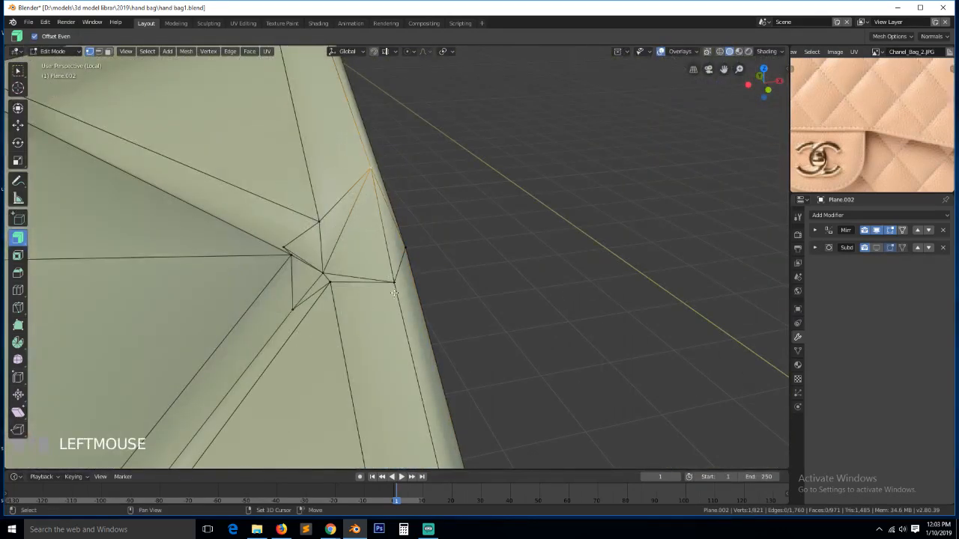
pyautogui.keyDown('shift'); pyautogui.click(392, 283); pyautogui.keyUp('shift')
pyautogui.hotkey('shift', 'r')
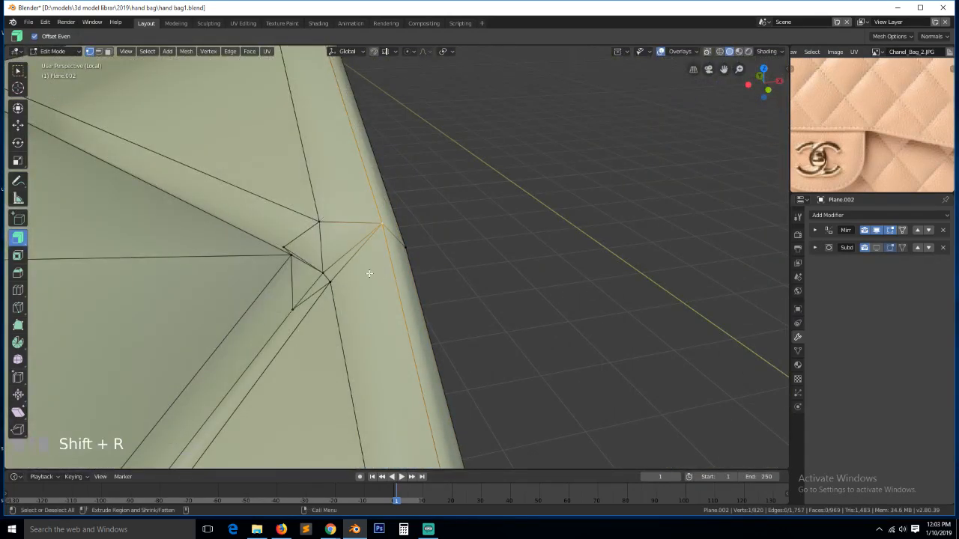
# - Dissolve two stray edges at the rim corner
pyautogui.hotkey('alt', 'a')
pyautogui.press('2')
pyautogui.hotkey('ctrl', 'x')
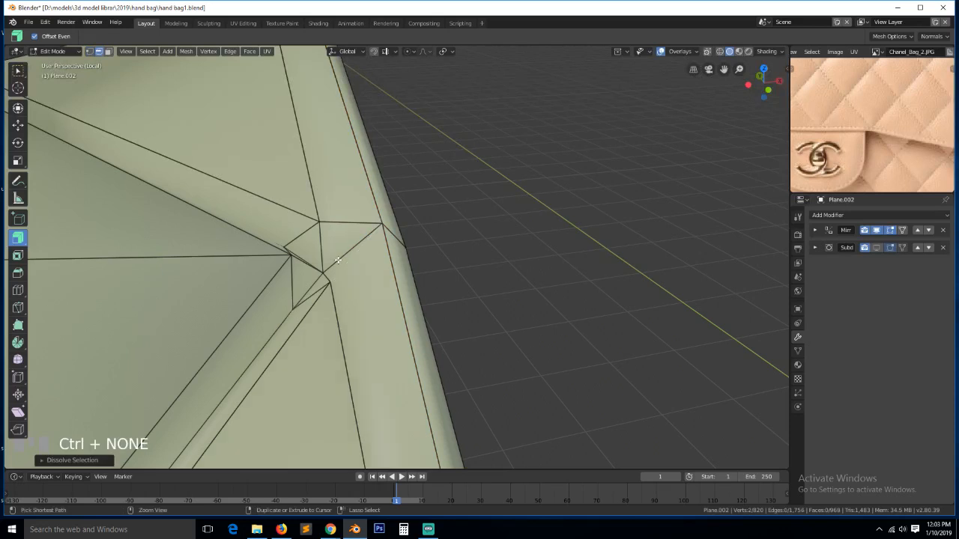
pyautogui.click(334, 264)
pyautogui.hotkey('ctrl', 'x')
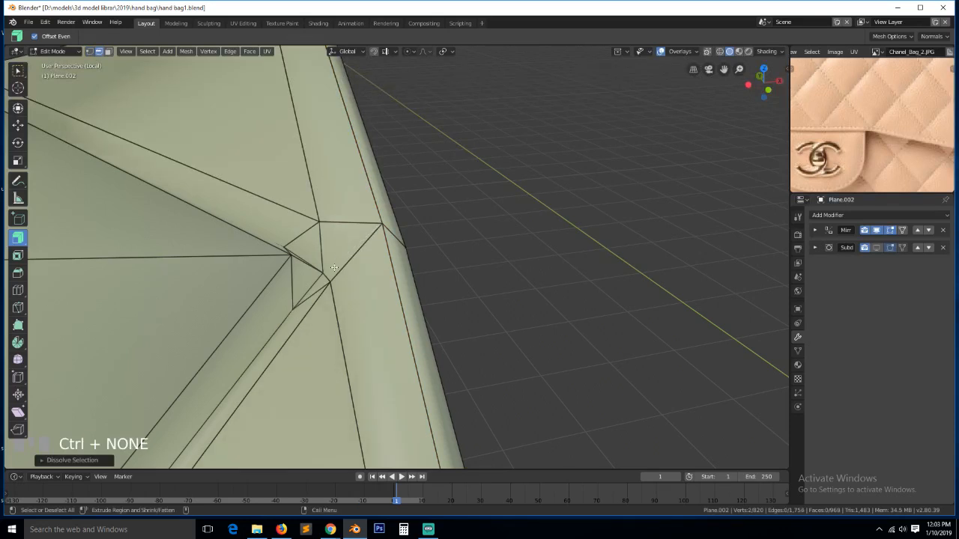
# - Dissolve a stray vertex at the rim corner
pyautogui.press('`')
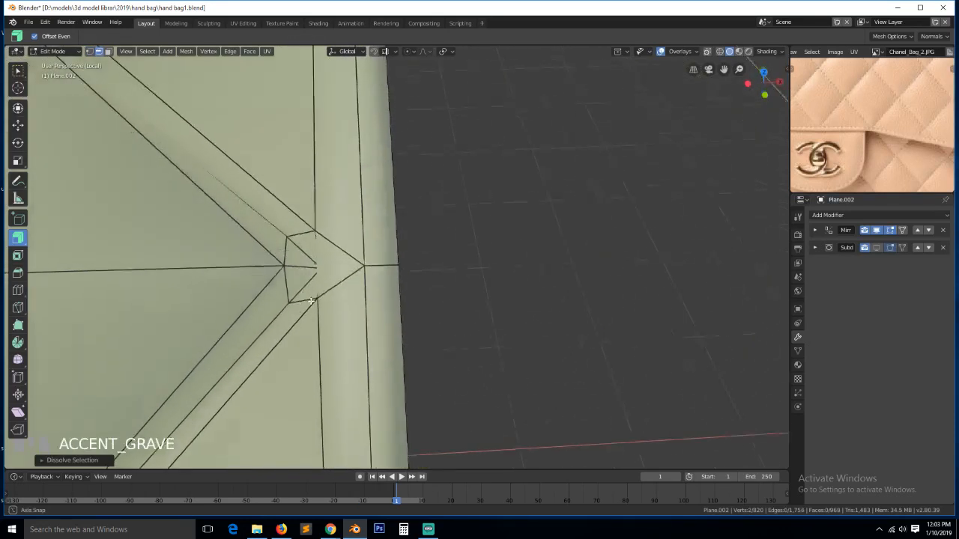
pyautogui.press('1')
pyautogui.press('`')
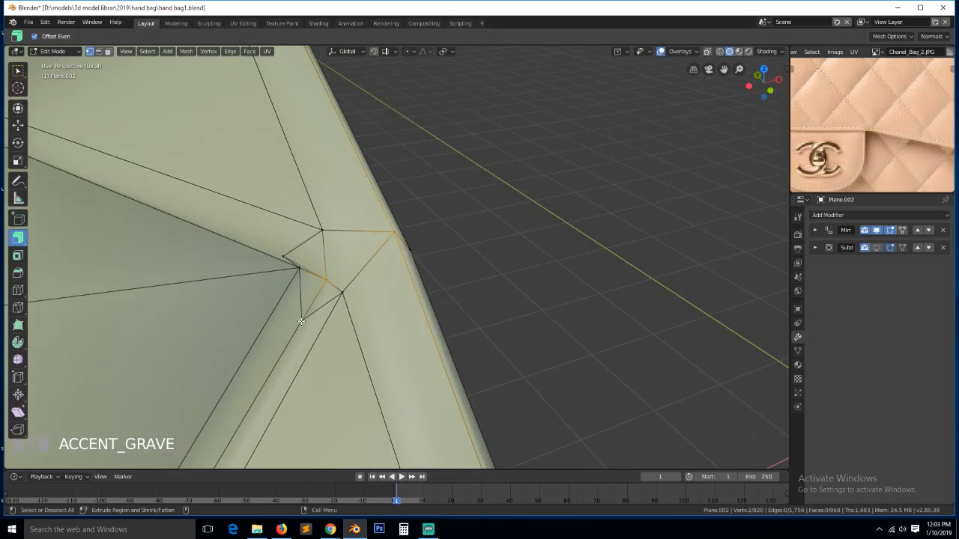
pyautogui.click(302, 312)
pyautogui.keyDown('shift'); pyautogui.click(314, 313); pyautogui.keyUp('shift')
pyautogui.hotkey('ctrl', 'x')
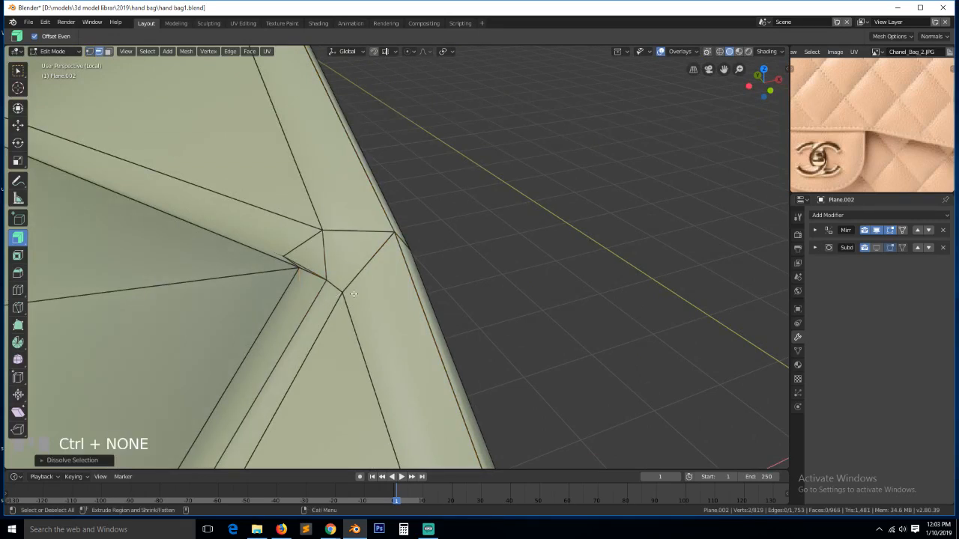
# - Merge two corner vertices at the last selected one
pyautogui.press('`')
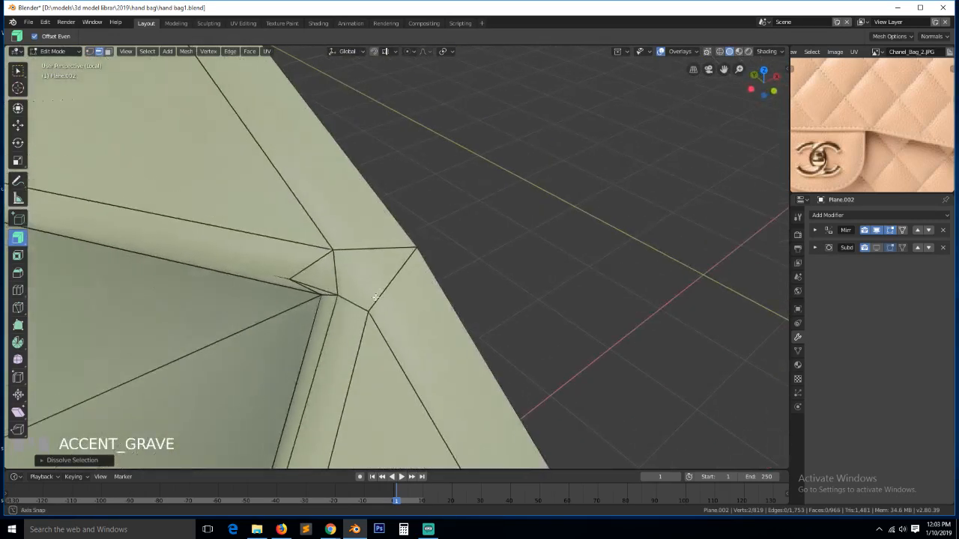
pyautogui.press('1')
pyautogui.click(288, 276)
pyautogui.keyDown('shift'); pyautogui.click(339, 292); pyautogui.keyUp('shift')
pyautogui.hotkey('alt', 'm')
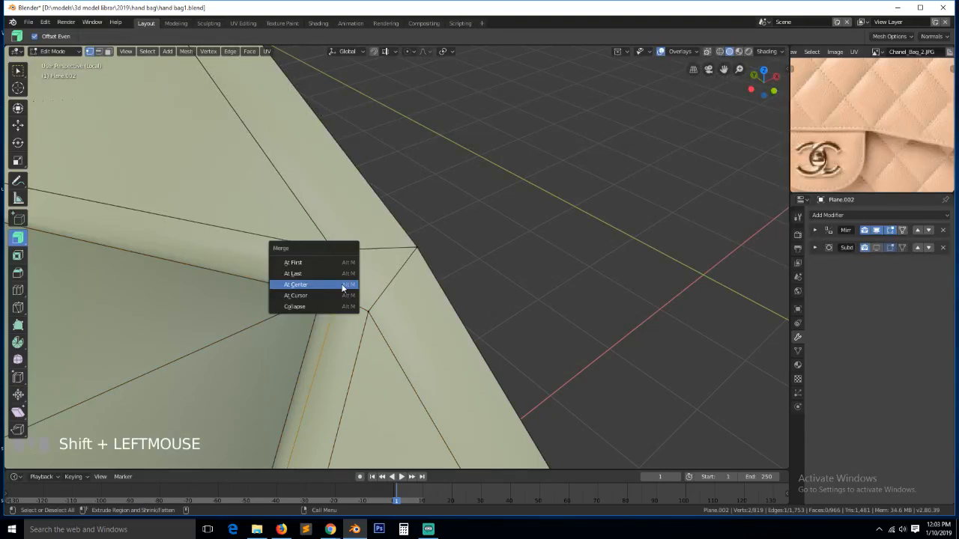
pyautogui.click(339, 275)
# - Check more corner vertex pairs and view the whole object, then resume mesh editing
pyautogui.press('`')
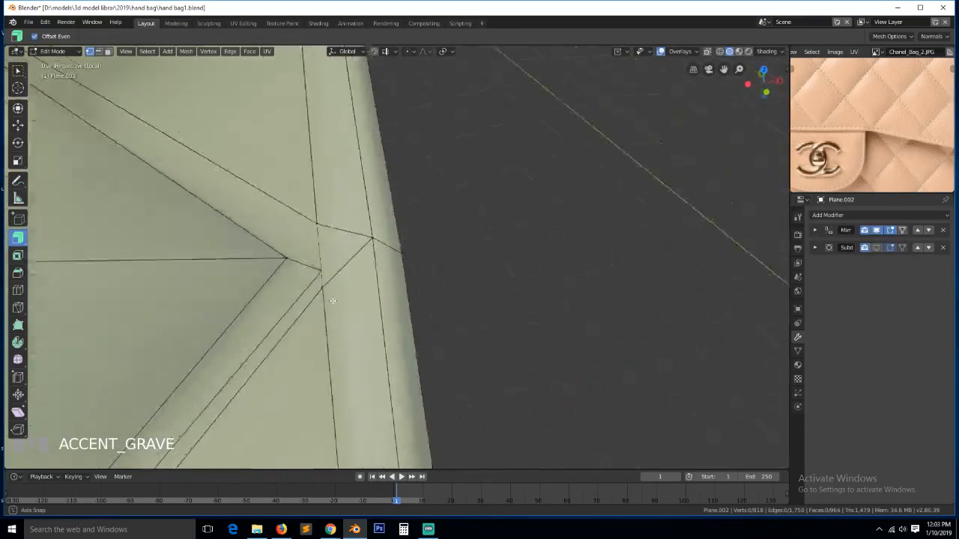
pyautogui.click(334, 280)
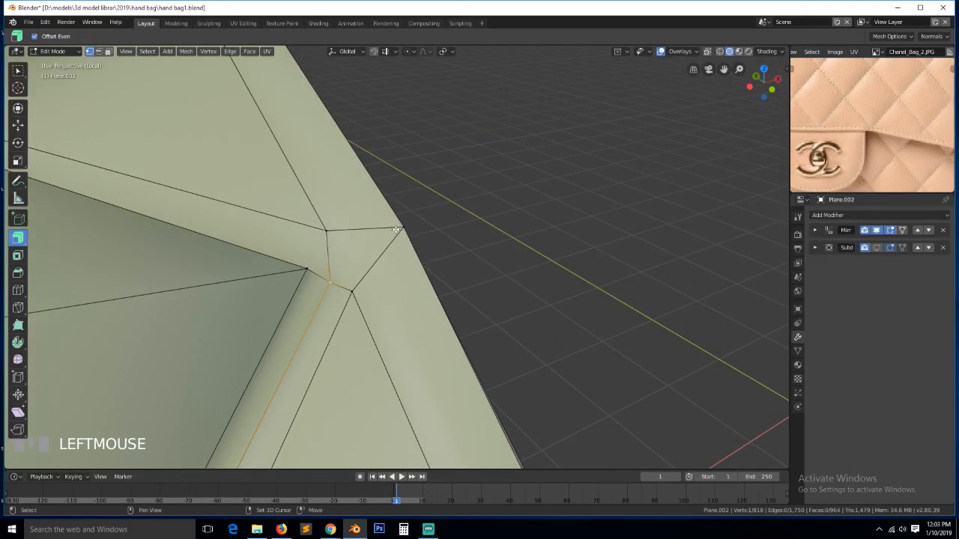
pyautogui.keyDown('shift'); pyautogui.click(397, 230); pyautogui.keyUp('shift')
pyautogui.click(327, 231)
pyautogui.keyDown('shift'); pyautogui.click(353, 292); pyautogui.keyUp('shift')
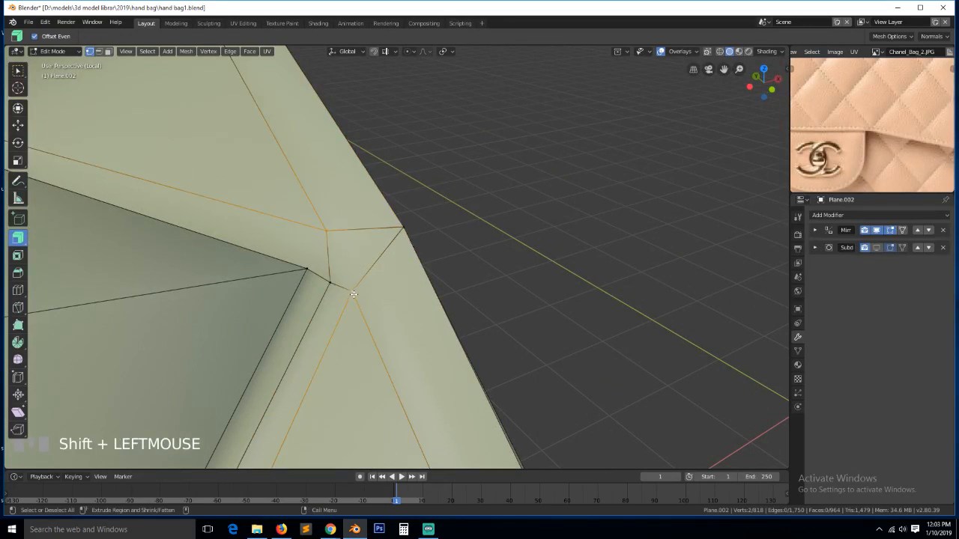
pyautogui.hotkey('alt', 'a')
pyautogui.scroll(-5, 355, 299)
pyautogui.press('Tab')
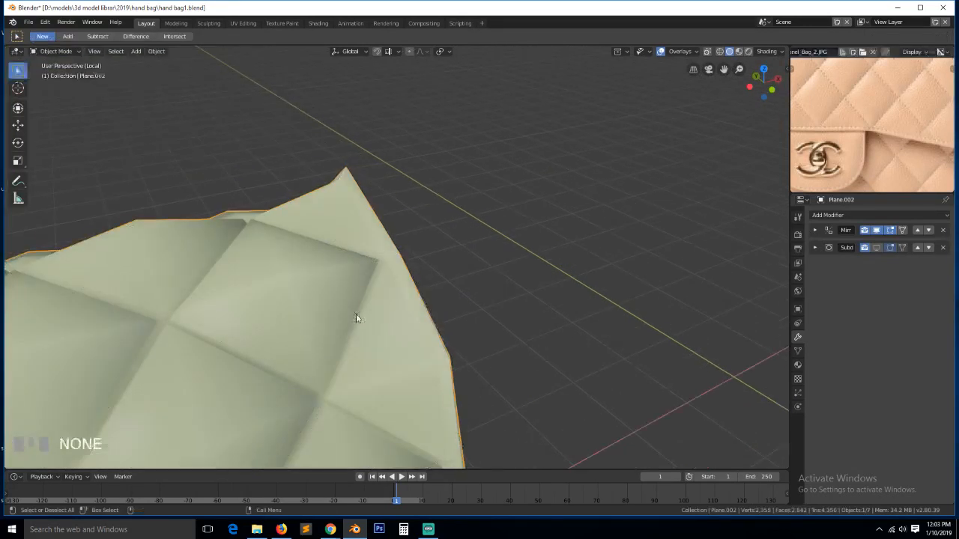
pyautogui.press('Tab')
pyautogui.press('`')
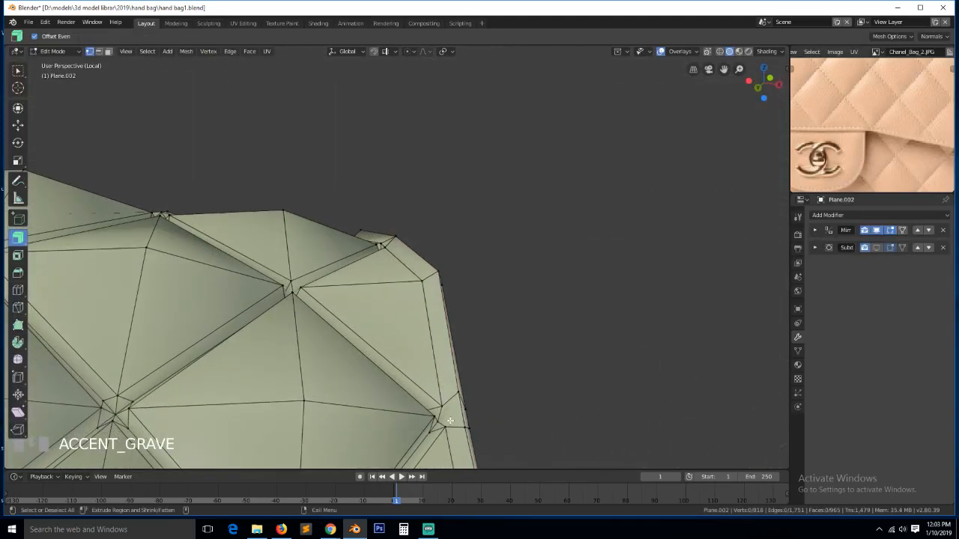
# - Dissolve a stray edge loop along the rim
pyautogui.click(451, 420)
pyautogui.press('`')
pyautogui.press('2')
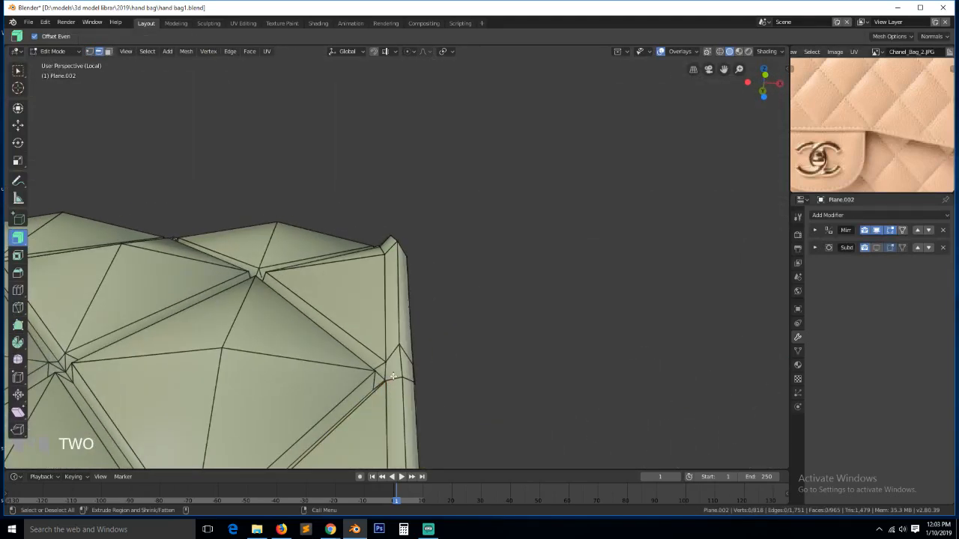
pyautogui.keyDown('alt'); pyautogui.click(398, 377); pyautogui.keyUp('alt')
pyautogui.hotkey('ctrl', 'x')
pyautogui.press('1')
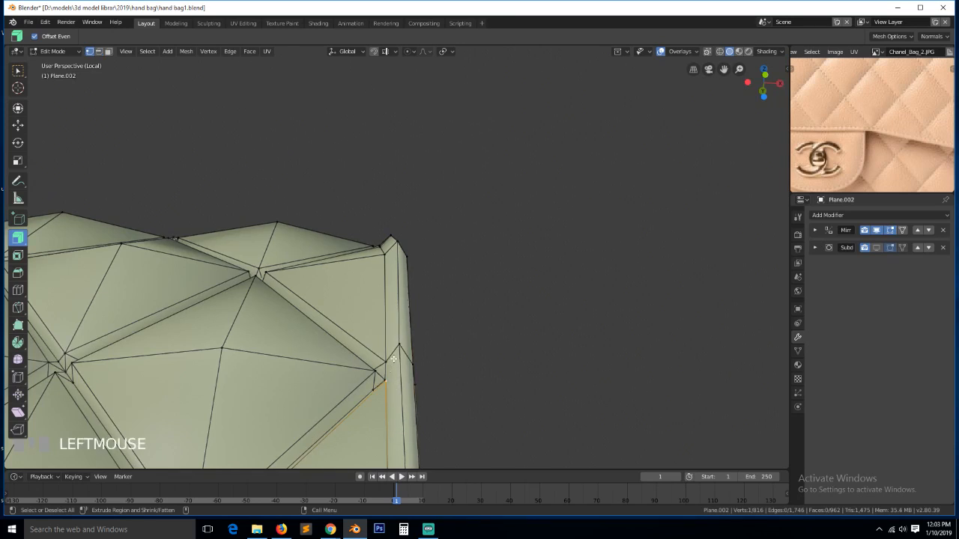
# - Merge the selected rim vertices at the last one, redoing it after an undo
pyautogui.press('KP_Decimal')
pyautogui.scroll(-2, 394, 355)
pyautogui.press('`')
pyautogui.scroll(-2, 430, 385)
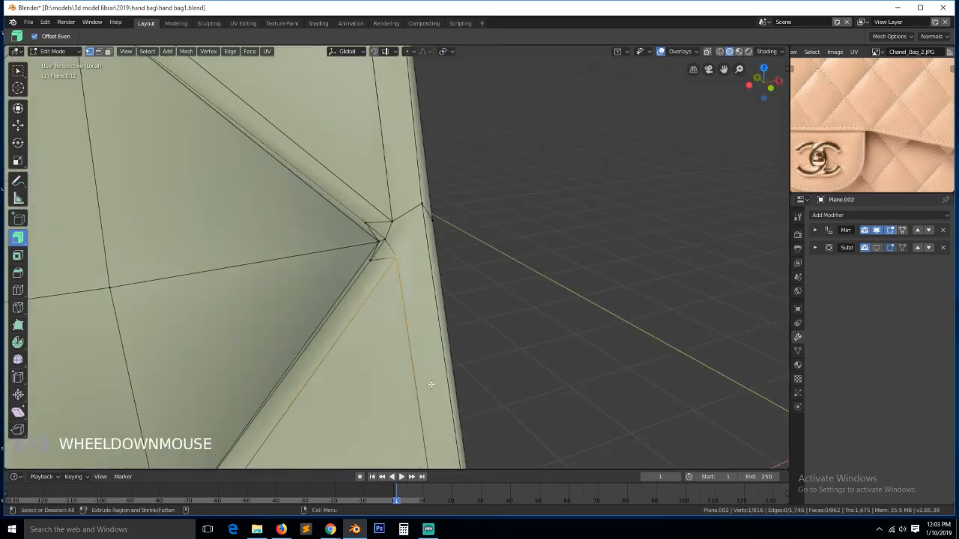
pyautogui.keyDown('shift'); pyautogui.click(396, 217); pyautogui.keyUp('shift')
pyautogui.hotkey('alt', 'm')
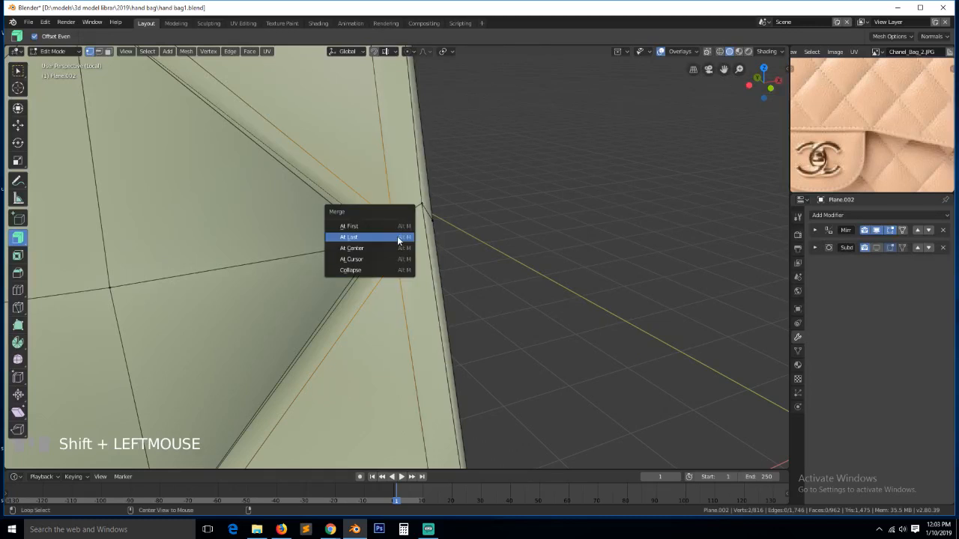
pyautogui.click(399, 238)
pyautogui.press('a')
pyautogui.hotkey('ctrl', 'z')
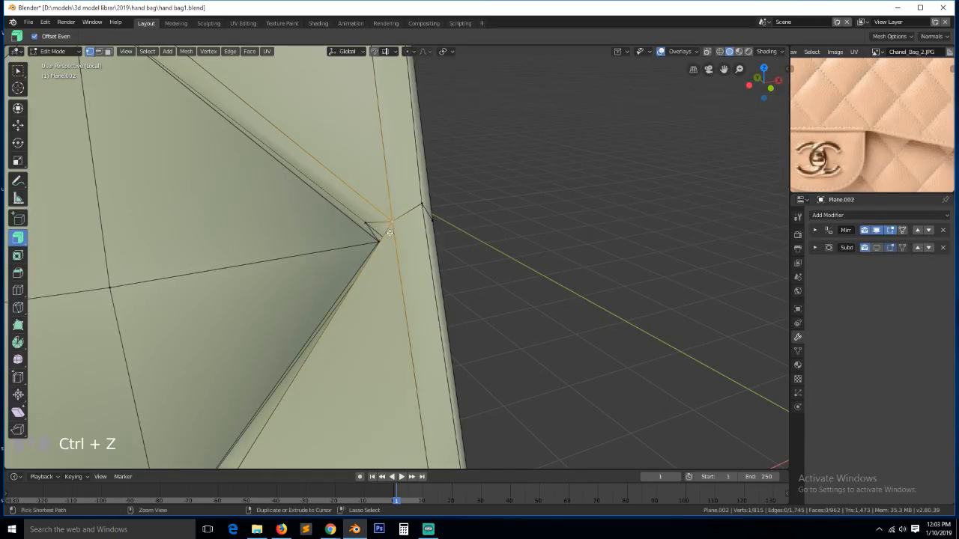
pyautogui.hotkey('alt', 'm')
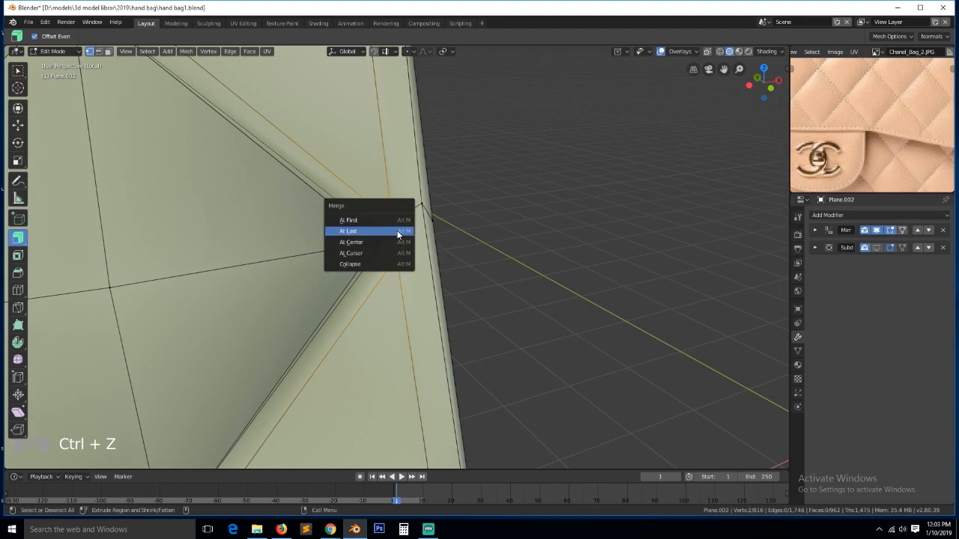
pyautogui.click(398, 229)
pyautogui.press('a')
# - Merge two stray vertices at the rim corner
pyautogui.press('`')
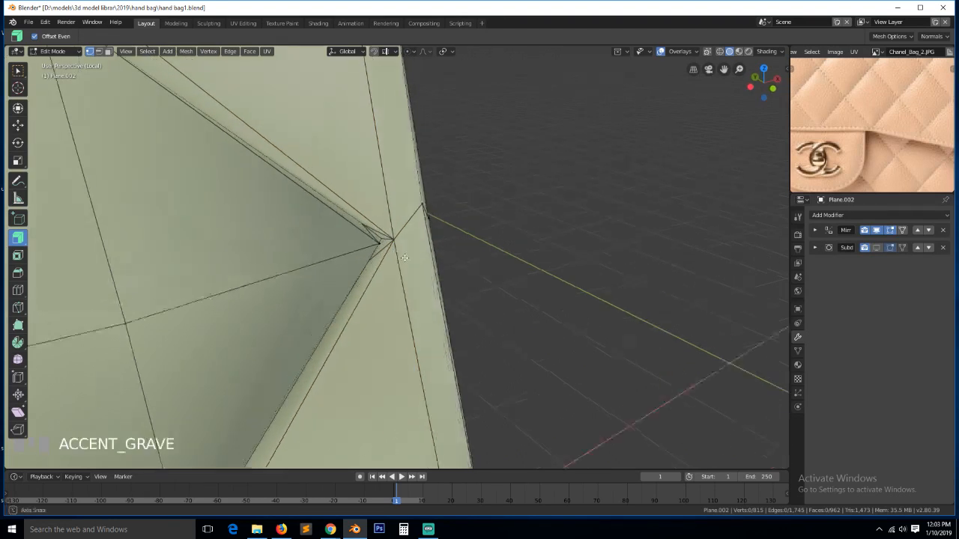
pyautogui.scroll(1, 406, 257)
pyautogui.press('`')
pyautogui.click(363, 209)
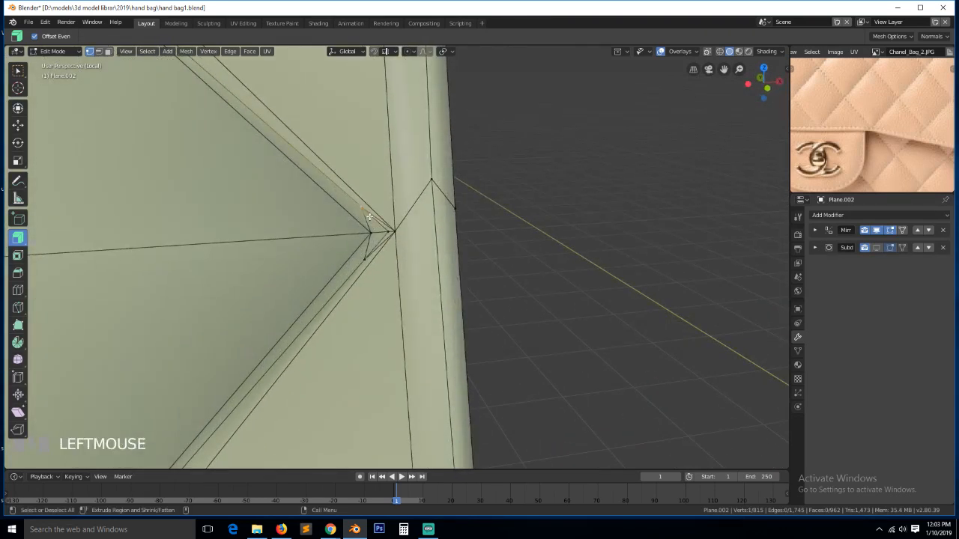
pyautogui.keyDown('shift'); pyautogui.click(387, 229); pyautogui.keyUp('shift')
pyautogui.hotkey('alt', 'm')
pyautogui.click(388, 219)
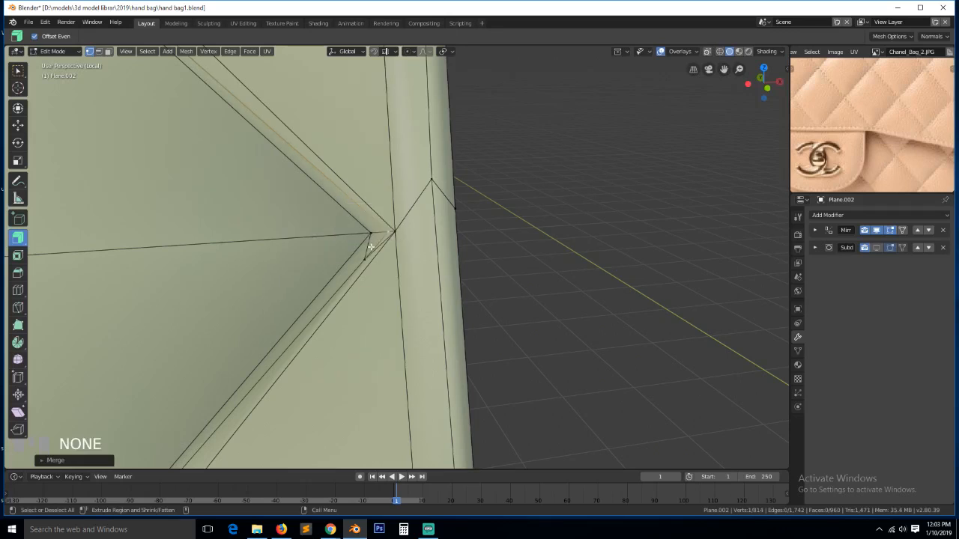
# - Select another corner vertex pair, then save the file and return to Edit Mode
pyautogui.click(374, 246)
pyautogui.keyDown('shift'); pyautogui.click(385, 233); pyautogui.keyUp('shift')
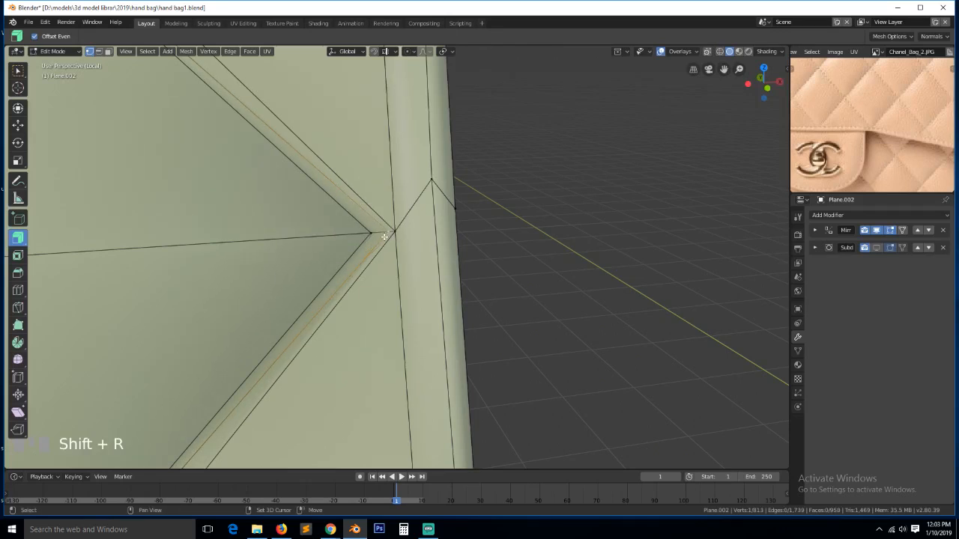
pyautogui.scroll(-4, 384, 237)
pyautogui.press('`')
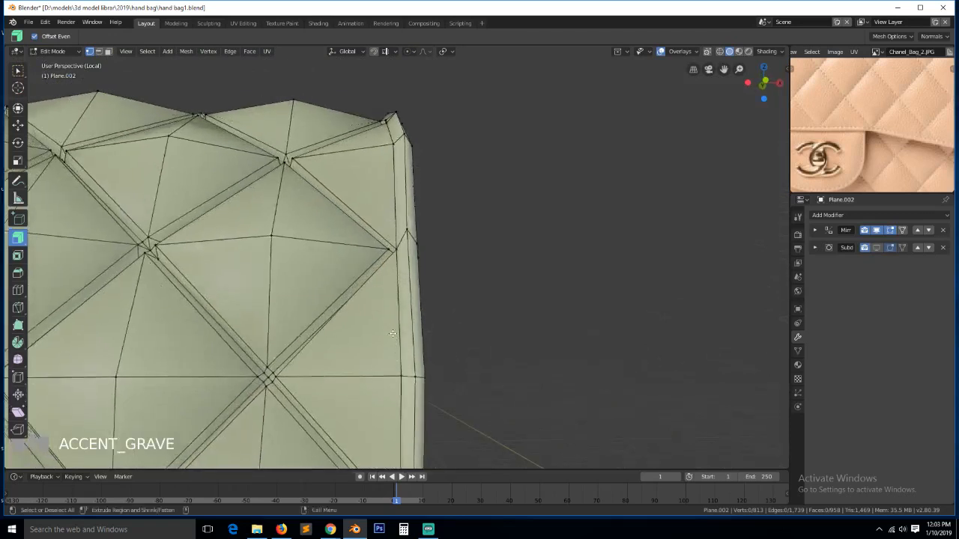
pyautogui.press('Tab')
pyautogui.hotkey('ctrl', 's')
pyautogui.press('Tab')
pyautogui.press('`')
pyautogui.scroll(-3, 400, 385)
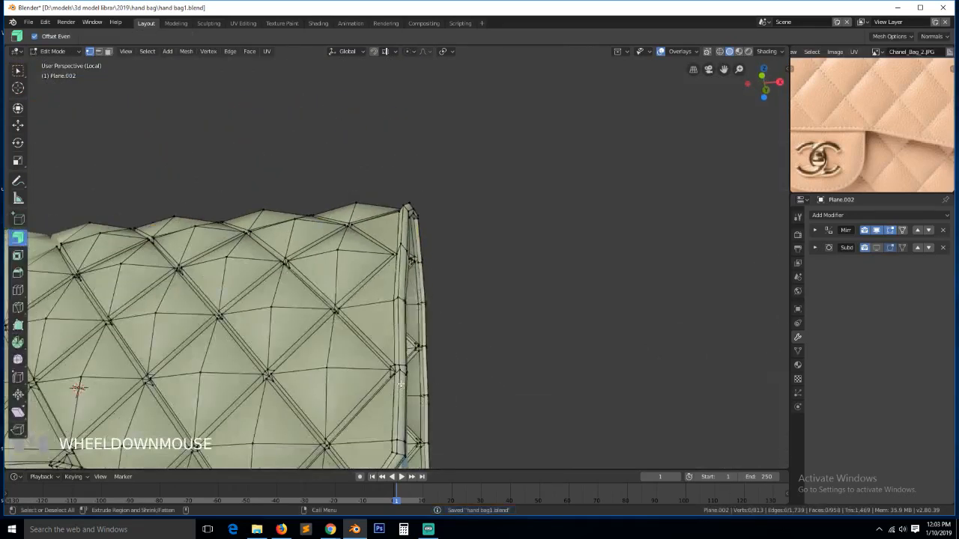
# - Merge two vertices on the flap's right edge at their centre
pyautogui.click(402, 369)
pyautogui.press('KP_Decimal')
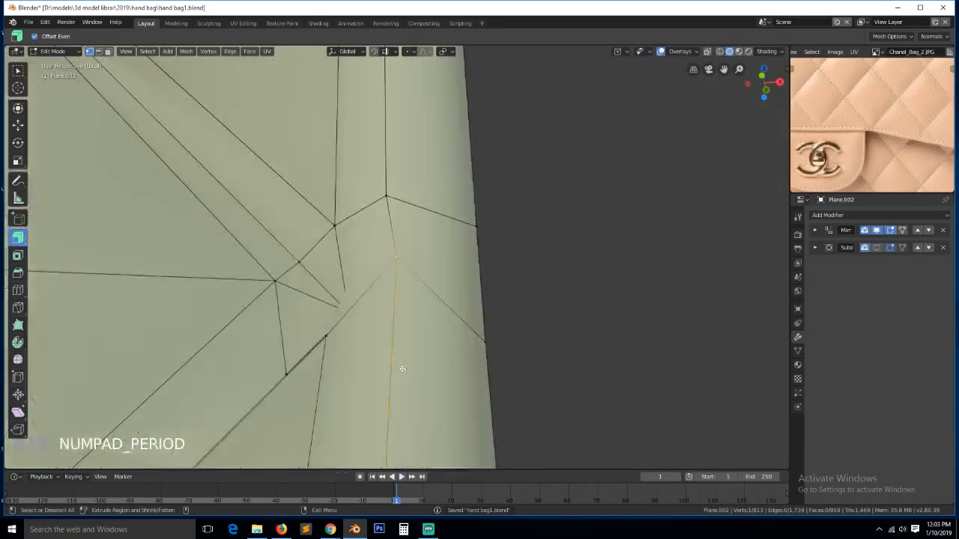
pyautogui.keyDown('shift'); pyautogui.click(387, 196); pyautogui.keyUp('shift')
pyautogui.hotkey('alt', 'm')
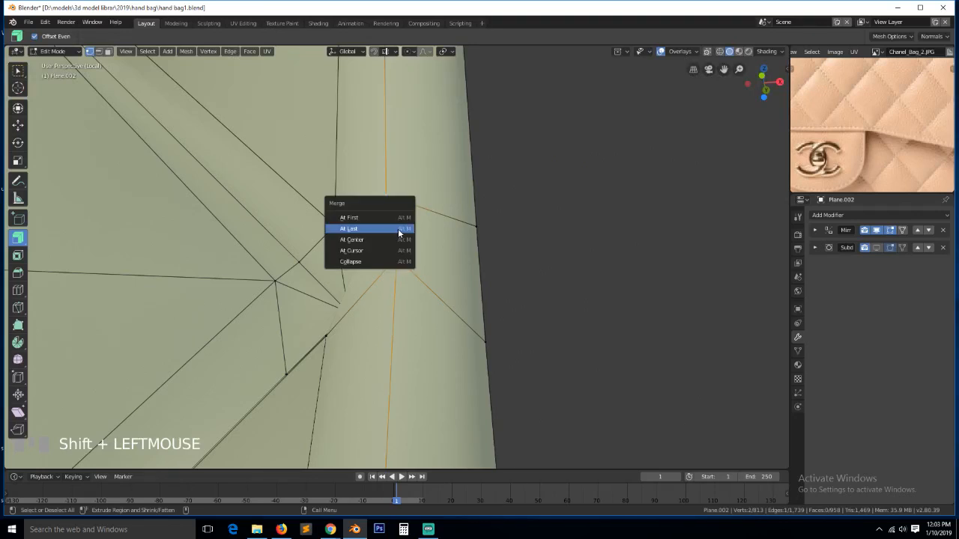
pyautogui.click(397, 241)
# - Merge one more vertex pair at their centre, then save in Object Mode
pyautogui.press('`')
pyautogui.scroll(-1, 425, 295)
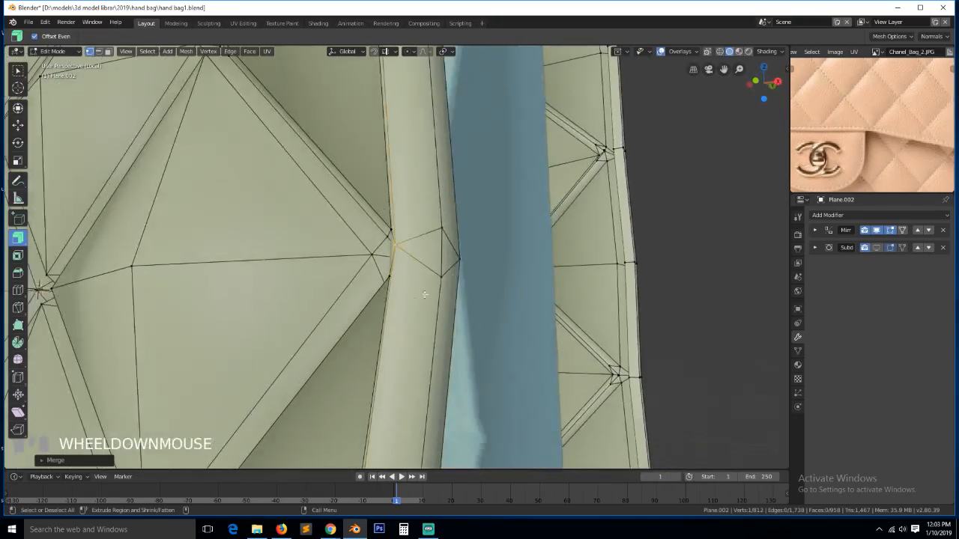
pyautogui.keyDown('shift'); pyautogui.click(447, 278); pyautogui.keyUp('shift')
pyautogui.hotkey('alt', 'm')
pyautogui.click(448, 278)
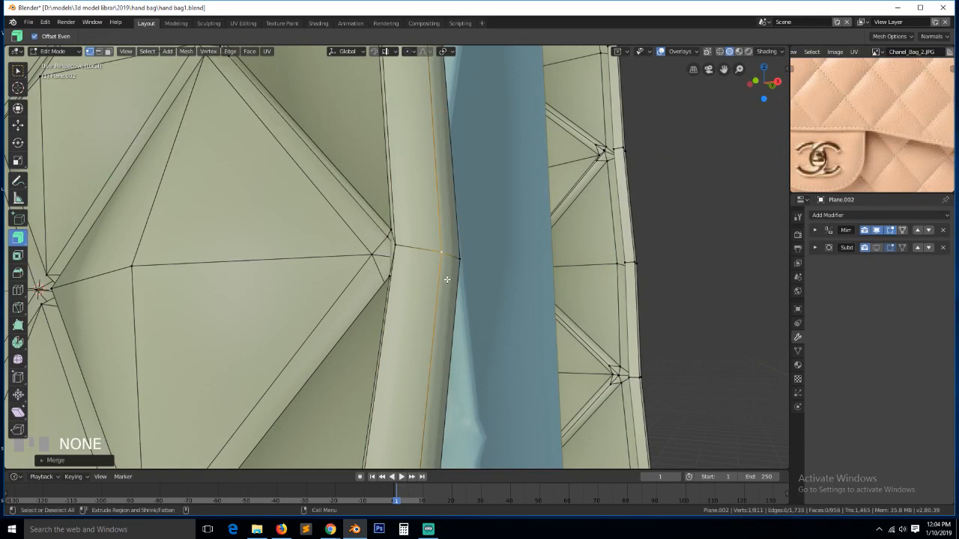
pyautogui.hotkey('alt', 'a')
pyautogui.scroll(-5, 446, 278)
pyautogui.press('`')
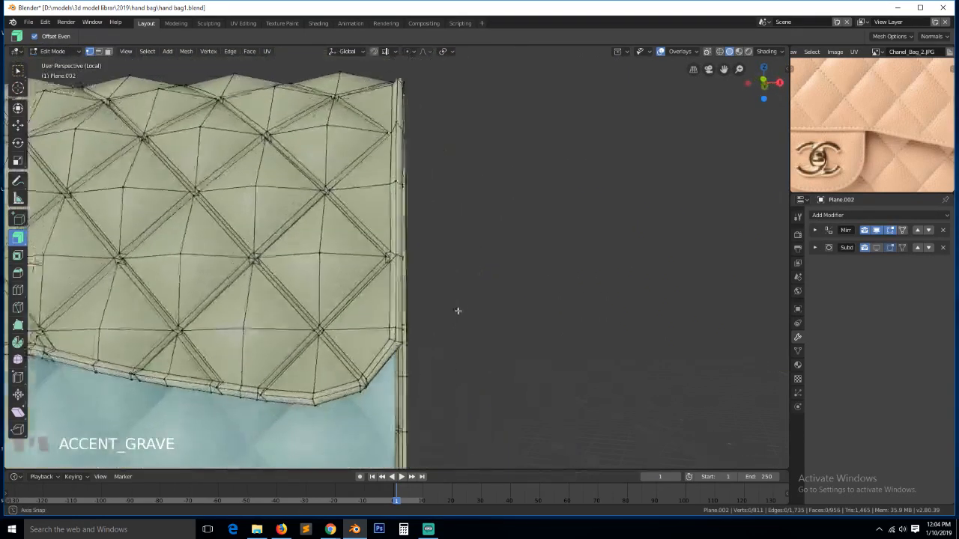
pyautogui.press('Tab')
pyautogui.hotkey('ctrl', 's')
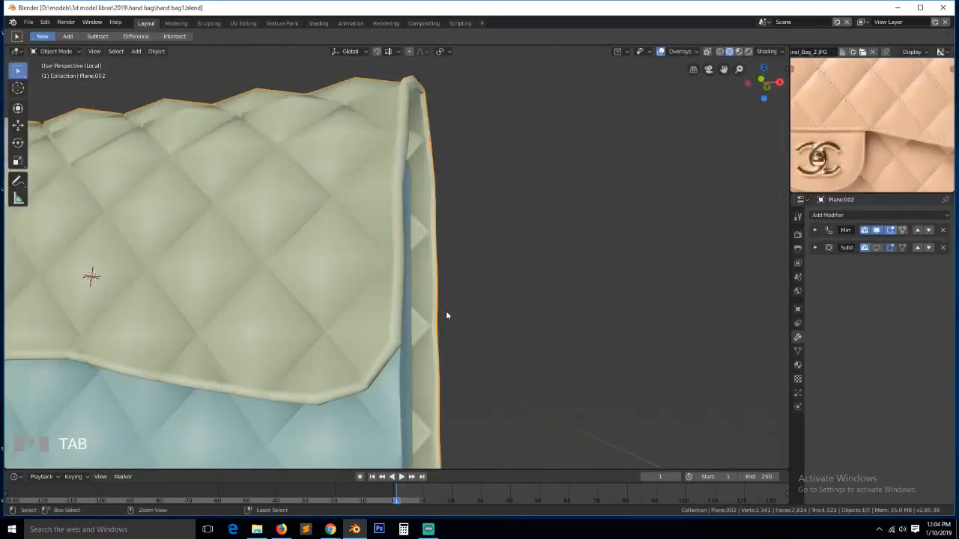
# - Preview the Subdivision smoothing to inspect the bag's side gap, then hide it and edit the mesh
pyautogui.click(876, 248)
pyautogui.scroll(-3, 514, 271)
pyautogui.press('`')
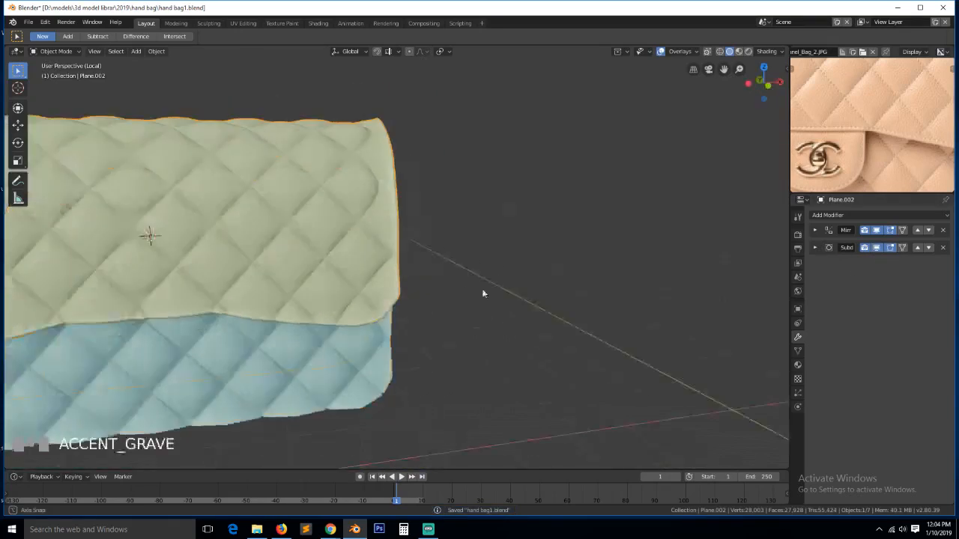
pyautogui.scroll(5, 455, 275)
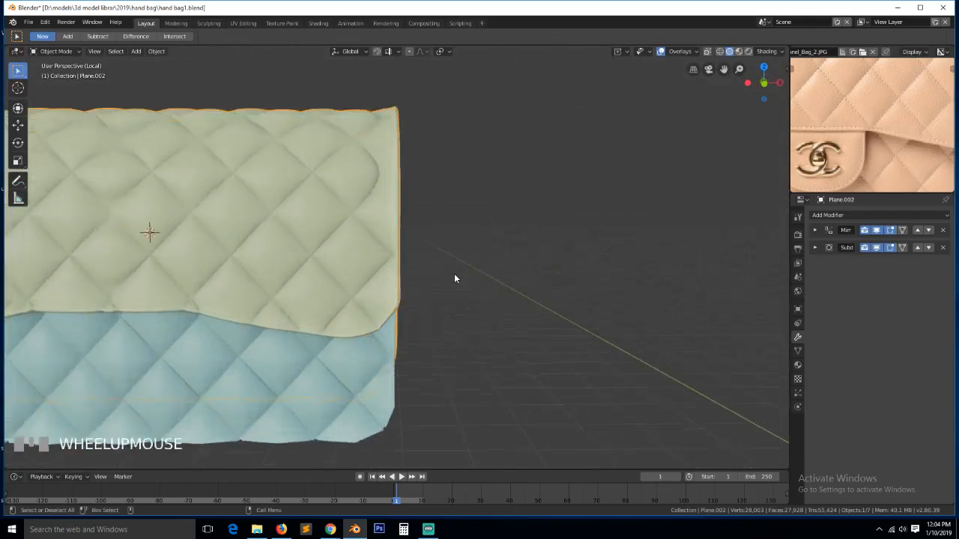
pyautogui.press('`')
pyautogui.moveTo(450, 282)
pyautogui.mouseDown(button='middle')
pyautogui.moveTo(341, 282)
pyautogui.moveTo(461, 287)
pyautogui.mouseUp(button='middle')
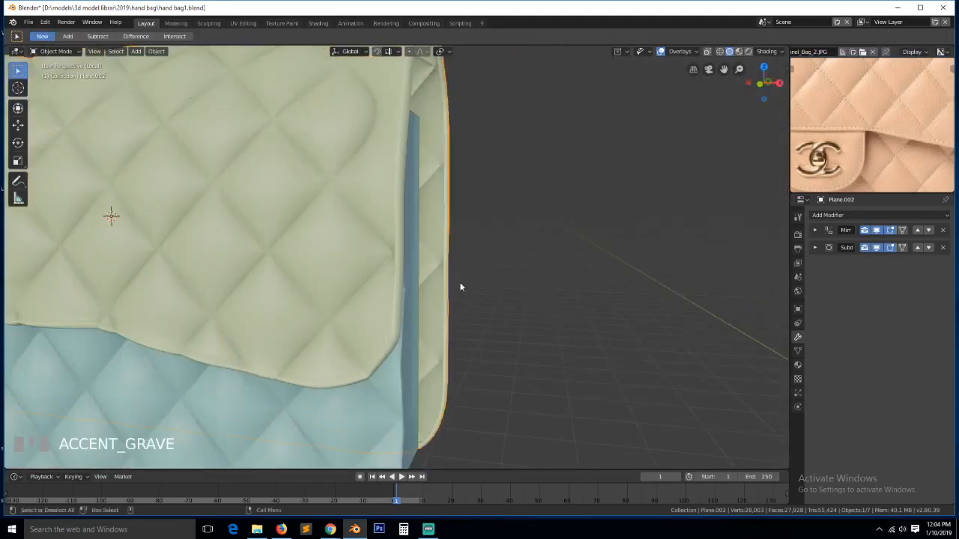
pyautogui.click(881, 249)
pyautogui.press('Tab')
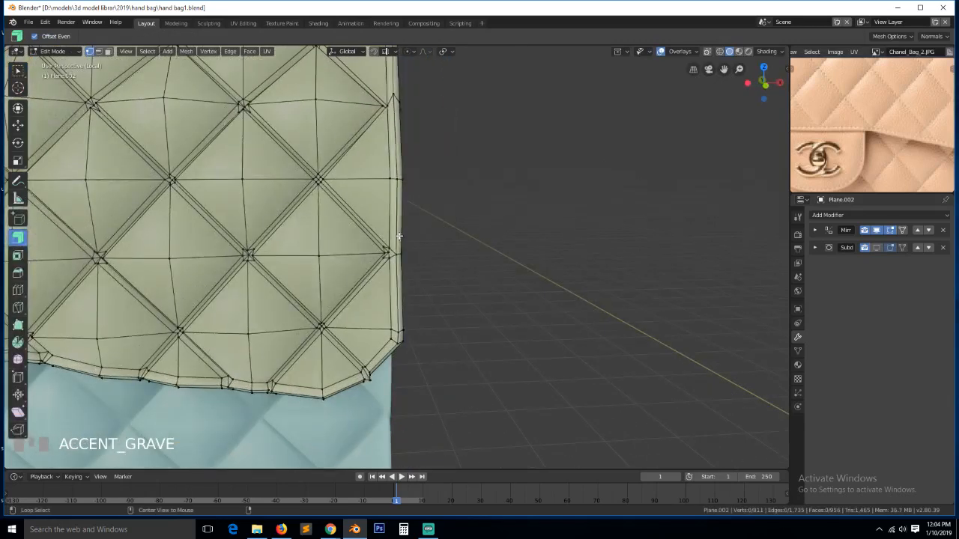
# - Select the loop along the flap's right border and orbit around the bag to check it
pyautogui.keyDown('alt'); pyautogui.click(399, 236); pyautogui.keyUp('alt')
pyautogui.scroll(-5, 418, 272)
pyautogui.press('`')
pyautogui.moveTo(418, 272); pyautogui.dragTo(395, 263, button='middle')
pyautogui.scroll(5, 369, 386)
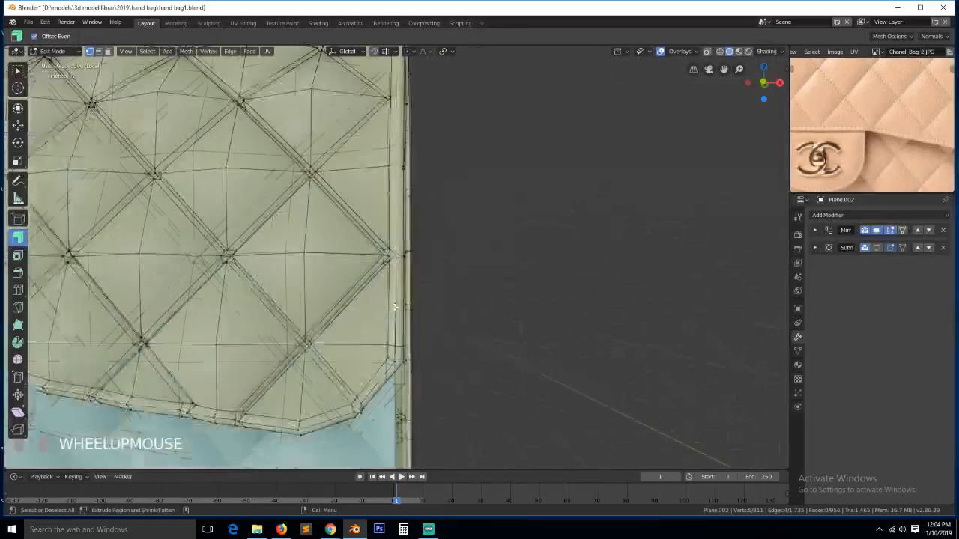
# - Switch to edge select mode and select the flap's right border and bottom rim loops
pyautogui.press('2')
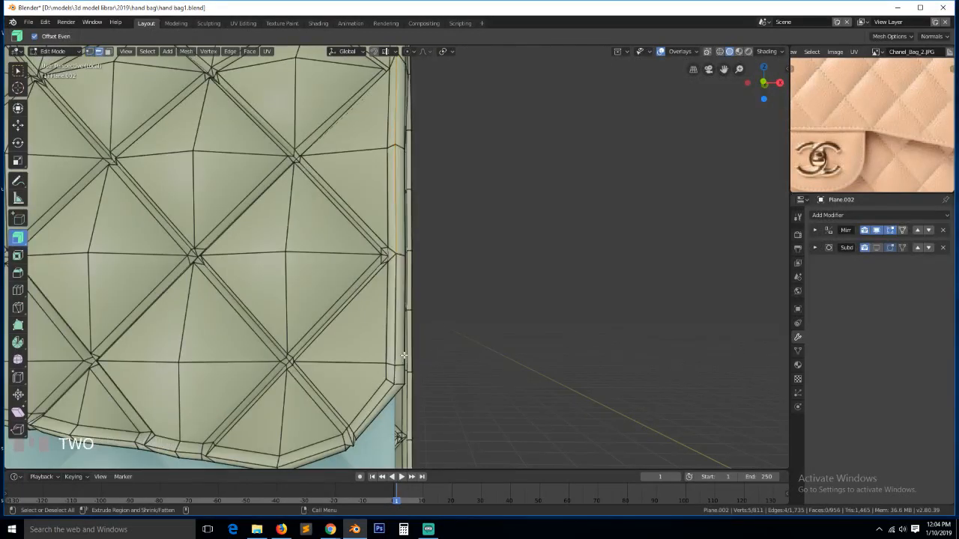
pyautogui.keyDown('alt'); pyautogui.click(395, 324); pyautogui.keyUp('alt')
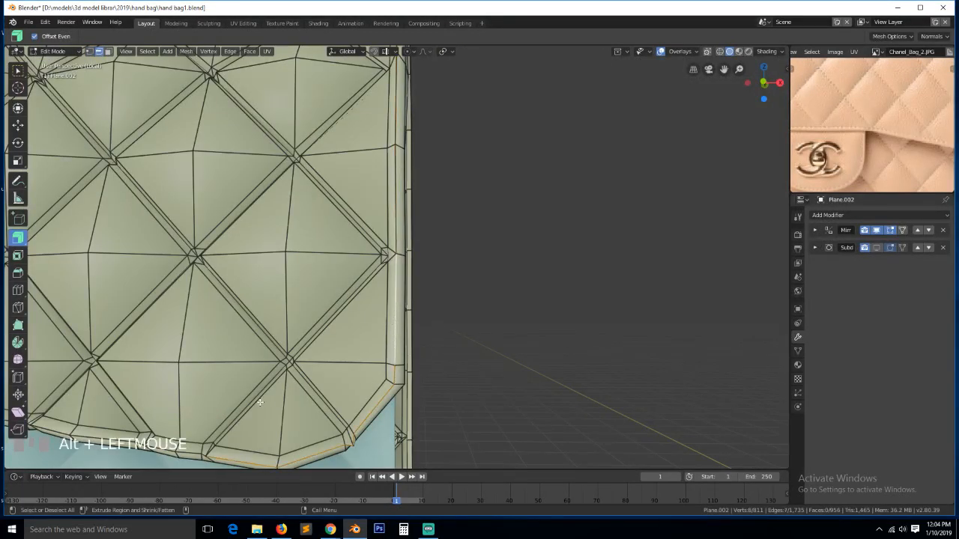
pyautogui.scroll(-2, 223, 389)
pyautogui.keyDown('alt'); pyautogui.keyDown('shift'); pyautogui.click(202, 384); pyautogui.keyUp('shift'); pyautogui.keyUp('alt')
pyautogui.scroll(-1, 202, 383)
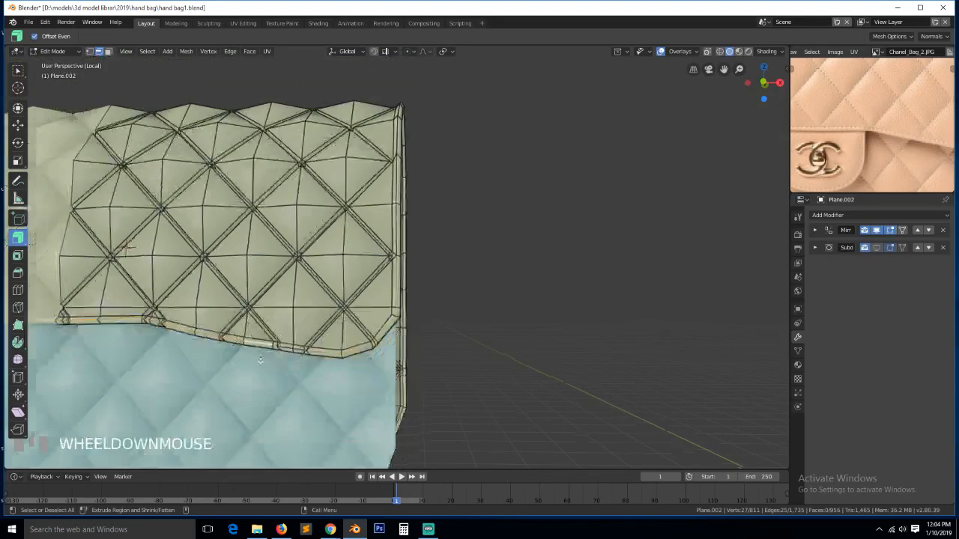
pyautogui.click(429, 530)
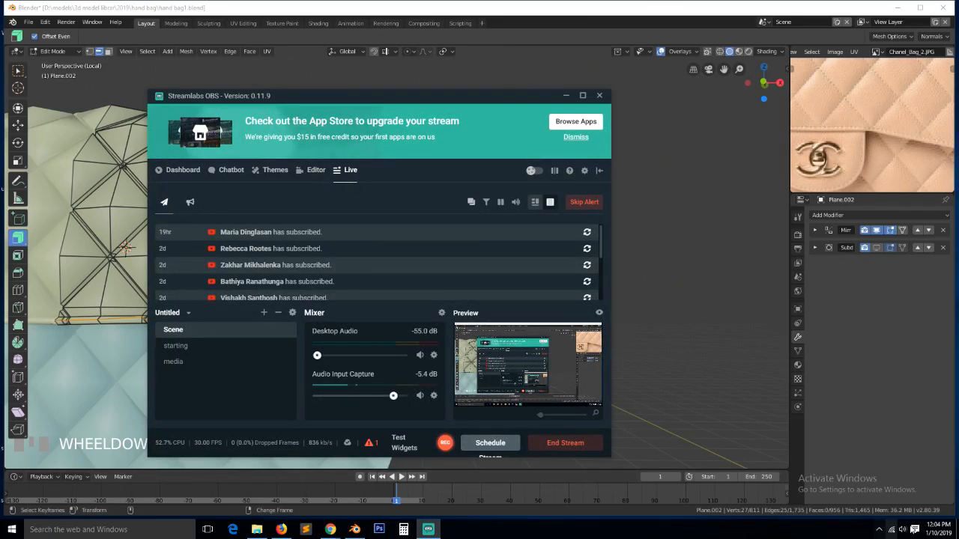
pyautogui.click(904, 529)
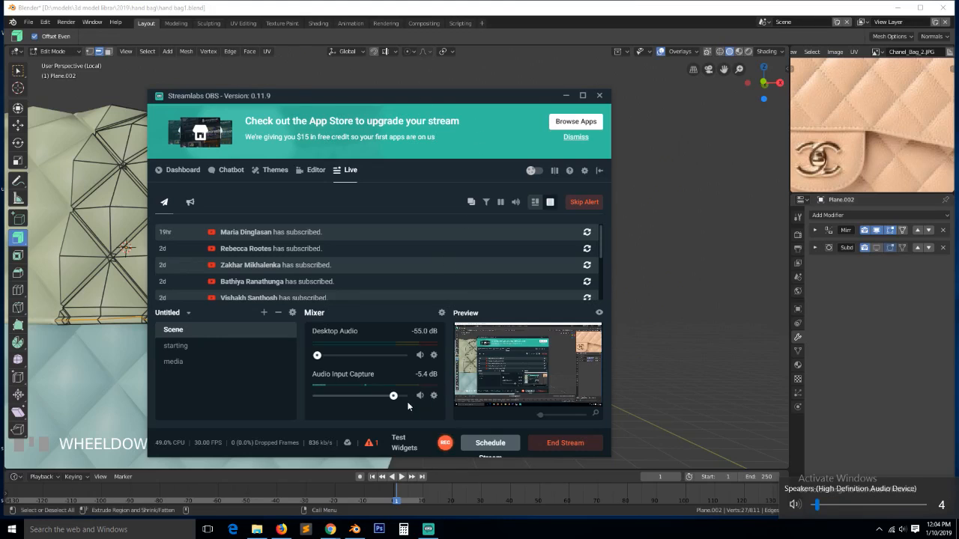
pyautogui.moveTo(393, 398); pyautogui.dragTo(401, 398)
pyautogui.click(489, 48)
# - Select the flap's border and upper border loops, undoing one wrong pick
pyautogui.click(465, 284)
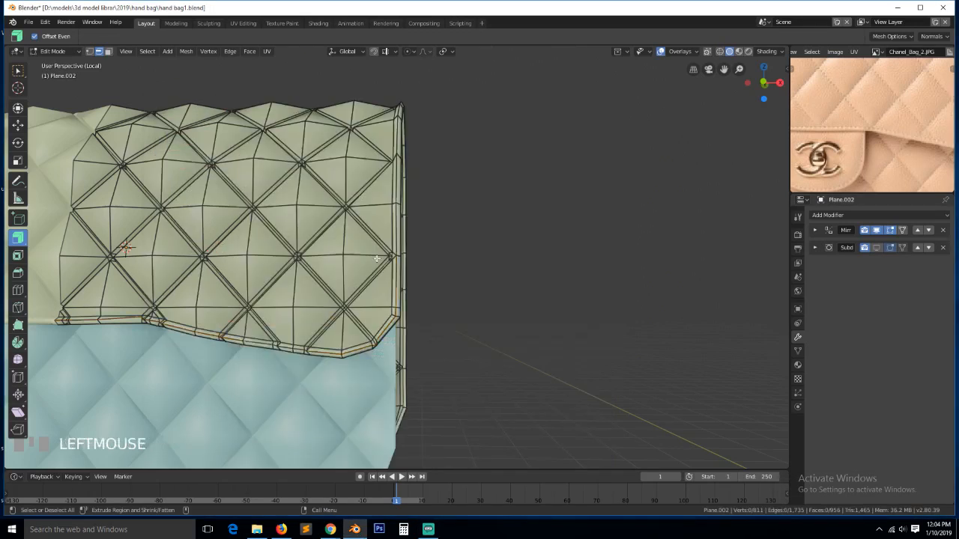
pyautogui.scroll(3, 378, 369)
pyautogui.keyDown('alt'); pyautogui.click(382, 377); pyautogui.keyUp('alt')
pyautogui.keyDown('alt'); pyautogui.keyDown('shift'); pyautogui.click(397, 203); pyautogui.keyUp('shift'); pyautogui.keyUp('alt')
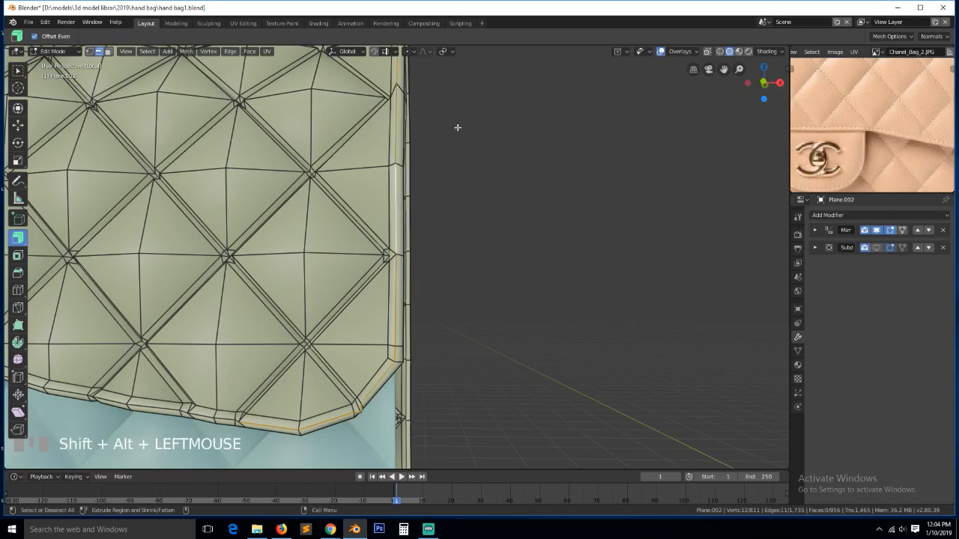
pyautogui.press('`')
pyautogui.press('`')
pyautogui.moveTo(479, 234); pyautogui.dragTo(457, 218, button='middle')
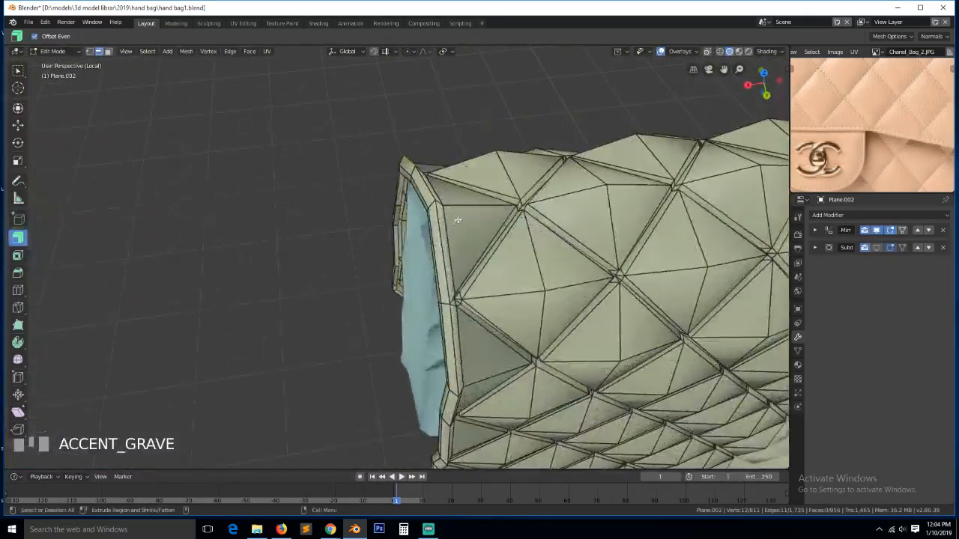
pyautogui.keyDown('alt'); pyautogui.keyDown('shift'); pyautogui.click(447, 228); pyautogui.keyUp('shift'); pyautogui.keyUp('alt')
pyautogui.hotkey('ctrl', 'z')
pyautogui.keyDown('alt'); pyautogui.keyDown('shift'); pyautogui.click(446, 272); pyautogui.keyUp('shift'); pyautogui.keyUp('alt')
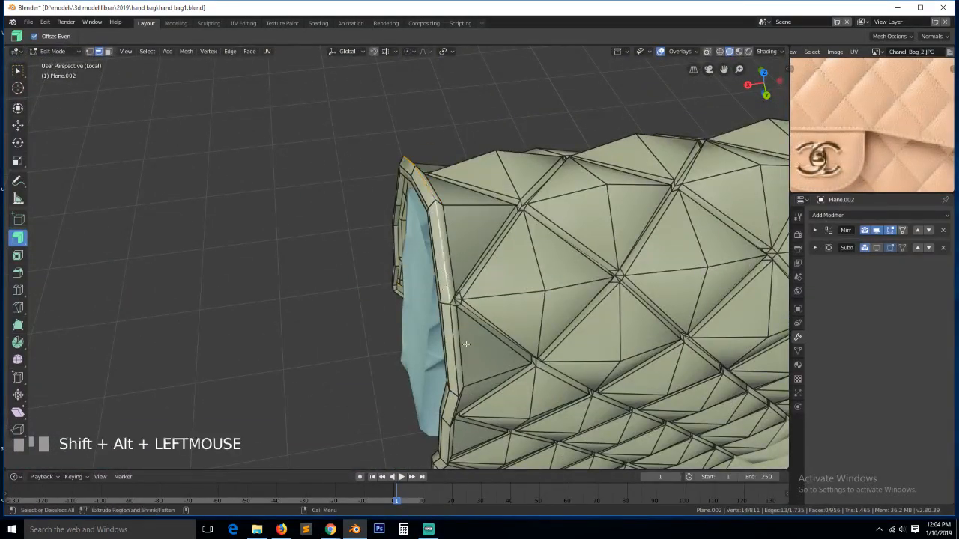
# - Add the bag's bottom edge loop and the flap's left edge loop, undoing mistaken picks
pyautogui.press('`')
pyautogui.press('`')
pyautogui.moveTo(494, 284); pyautogui.dragTo(517, 304, button='middle')
pyautogui.press('`')
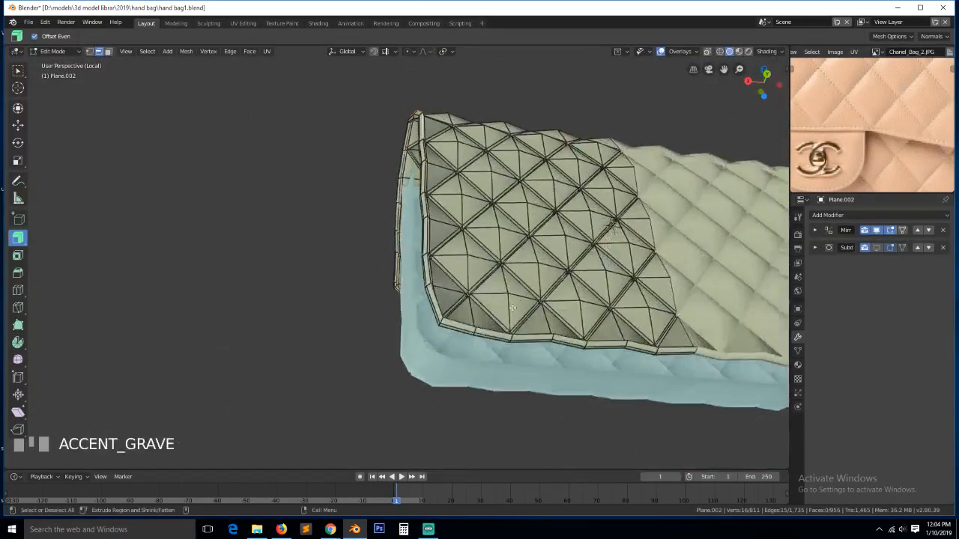
pyautogui.scroll(3, 516, 377)
pyautogui.keyDown('alt'); pyautogui.keyDown('shift'); pyautogui.click(517, 378); pyautogui.keyUp('shift'); pyautogui.keyUp('alt')
pyautogui.press('`')
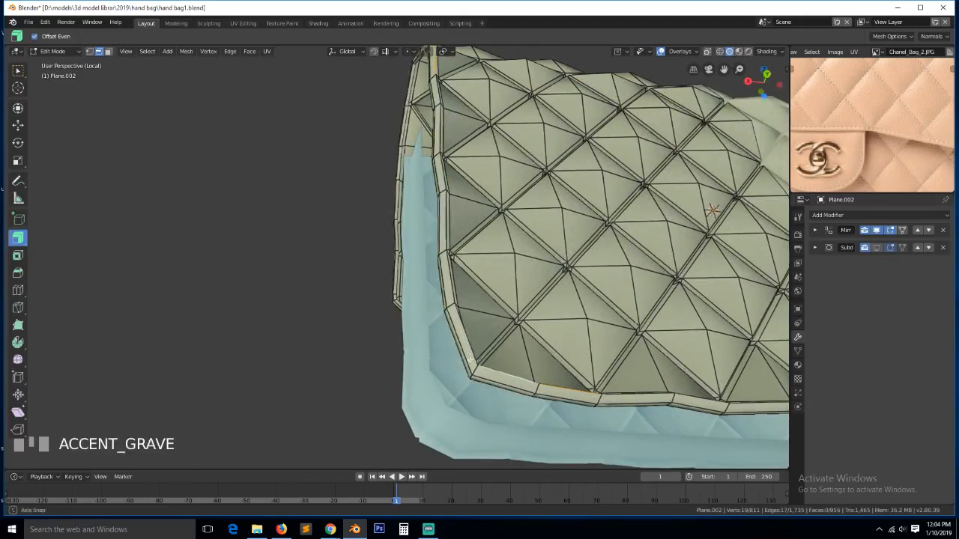
pyautogui.keyDown('alt'); pyautogui.keyDown('shift'); pyautogui.click(416, 361); pyautogui.keyUp('shift'); pyautogui.keyUp('alt')
pyautogui.hotkey('ctrl', 'z')
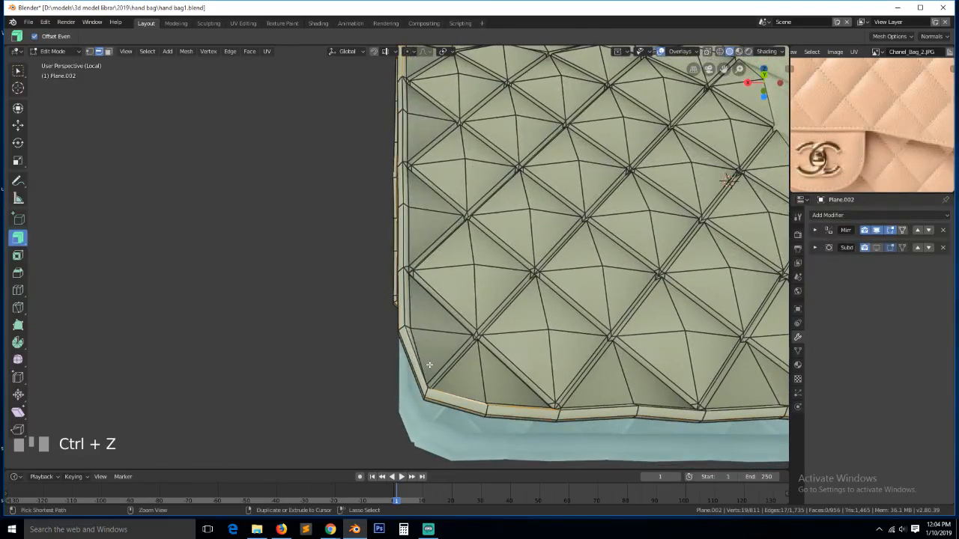
pyautogui.keyDown('alt'); pyautogui.keyDown('shift'); pyautogui.click(450, 358); pyautogui.keyUp('shift'); pyautogui.keyUp('alt')
pyautogui.hotkey('ctrl', 'z')
pyautogui.keyDown('alt'); pyautogui.keyDown('shift'); pyautogui.click(484, 358); pyautogui.keyUp('shift'); pyautogui.keyUp('alt')
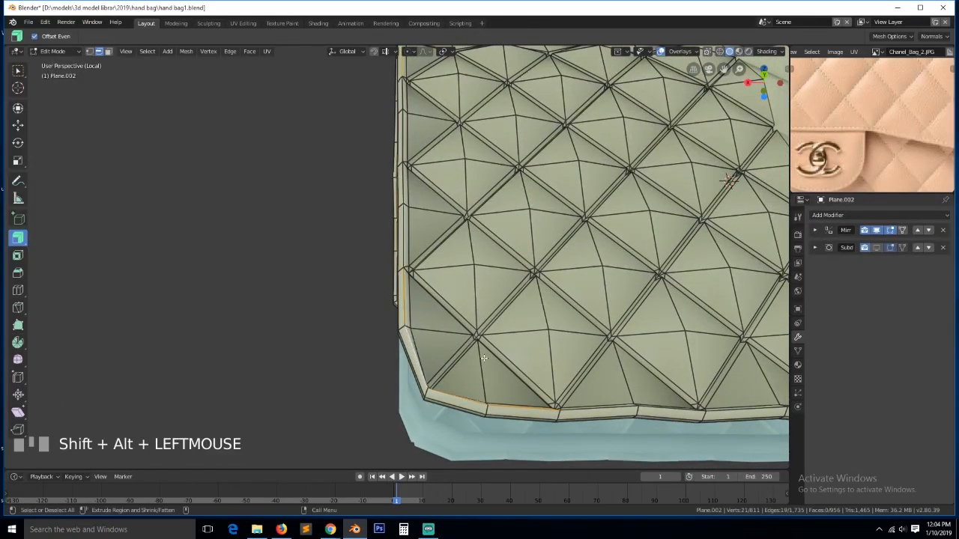
# - Add the side panel's vertical rim loops, correcting one wrong pick
pyautogui.press('`')
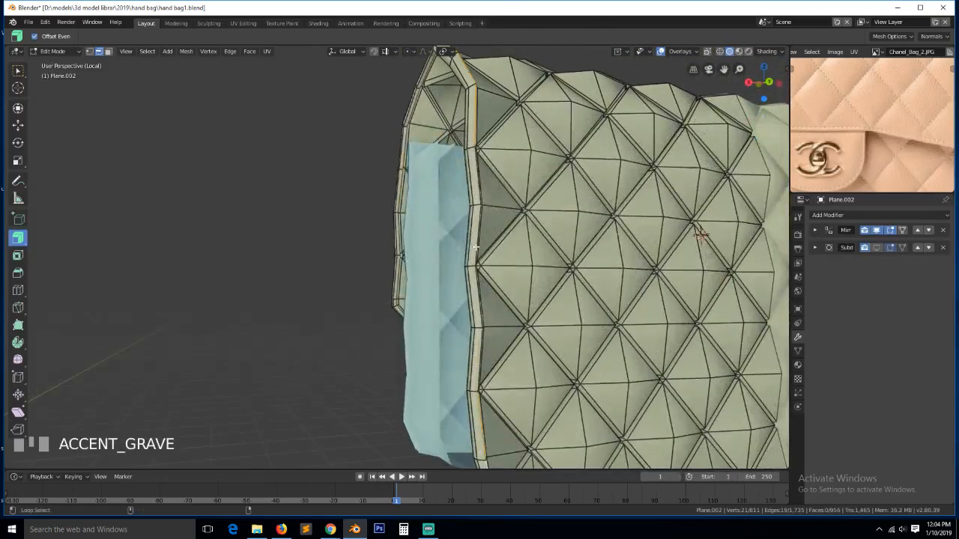
pyautogui.keyDown('alt'); pyautogui.keyDown('shift'); pyautogui.click(484, 261); pyautogui.keyUp('shift'); pyautogui.keyUp('alt')
pyautogui.keyDown('alt'); pyautogui.keyDown('shift'); pyautogui.click(475, 304); pyautogui.keyUp('shift'); pyautogui.keyUp('alt')
pyautogui.hotkey('ctrl', 'z')
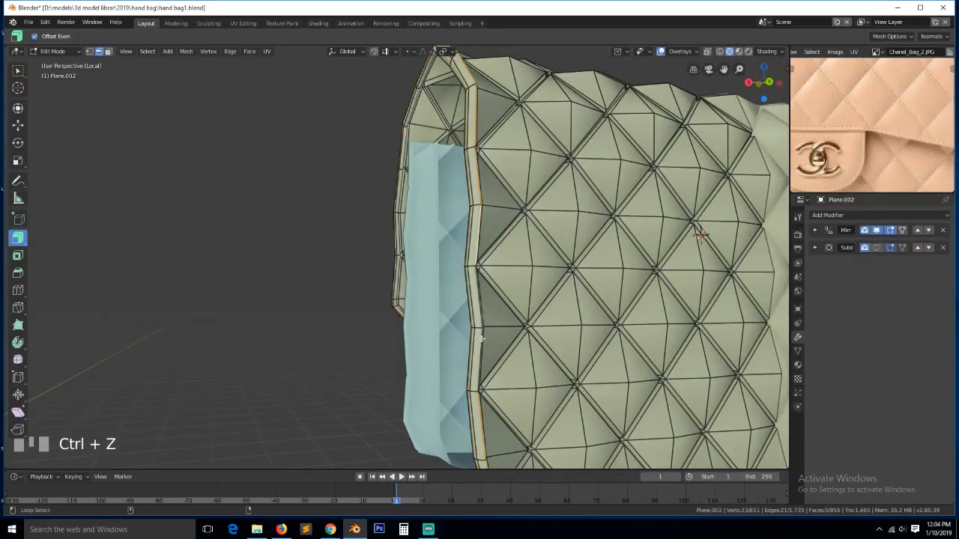
pyautogui.keyDown('alt'); pyautogui.keyDown('shift'); pyautogui.click(481, 336); pyautogui.keyUp('shift'); pyautogui.keyUp('alt')
# - Add the flap's bottom and bottom-right rim loops to the selection
pyautogui.press('`')
pyautogui.scroll(5, 533, 345)
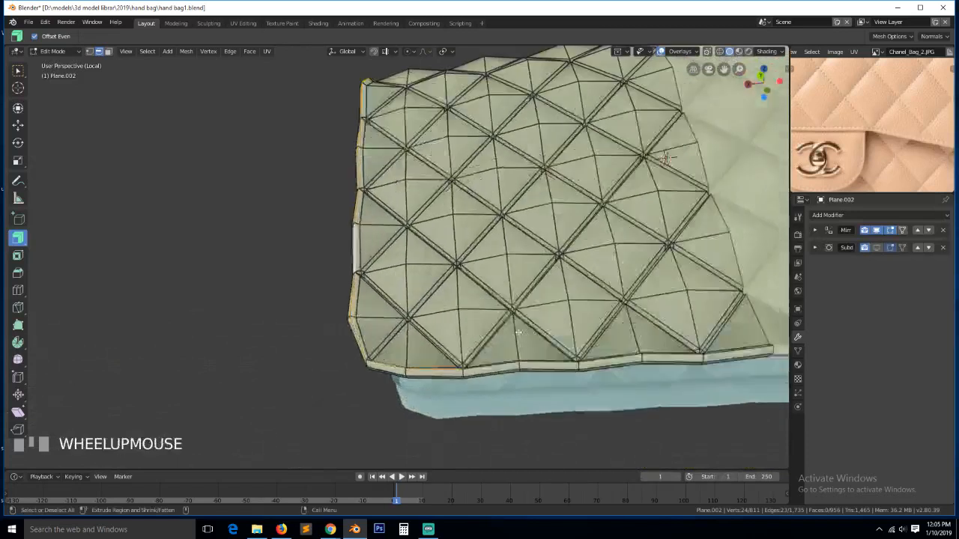
pyautogui.keyDown('alt'); pyautogui.keyDown('shift'); pyautogui.click(568, 405); pyautogui.keyUp('shift'); pyautogui.keyUp('alt')
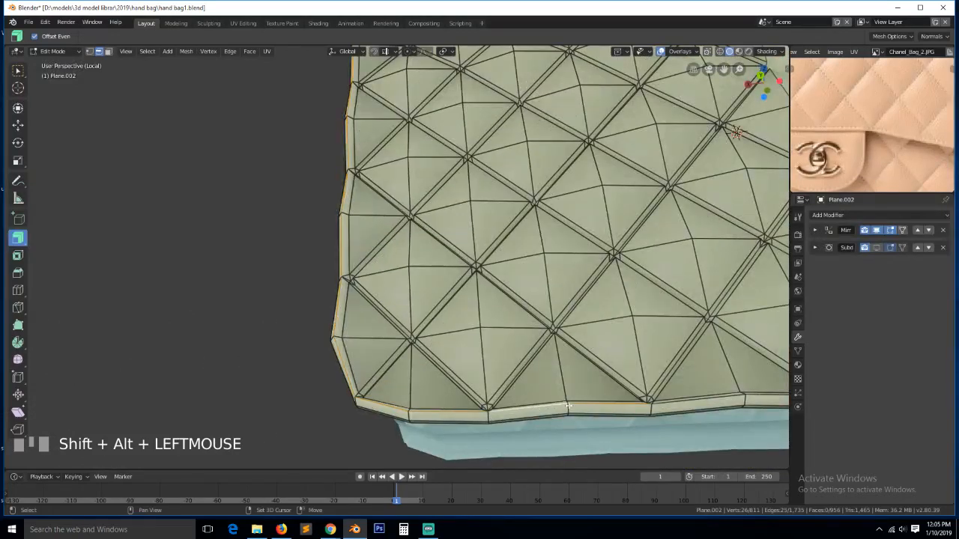
pyautogui.keyDown('alt'); pyautogui.keyDown('shift'); pyautogui.click(669, 402); pyautogui.keyUp('shift'); pyautogui.keyUp('alt')
pyautogui.scroll(-4, 670, 402)
# - Orbit to the flap's front and add the remaining bottom rim loops
pyautogui.press('`')
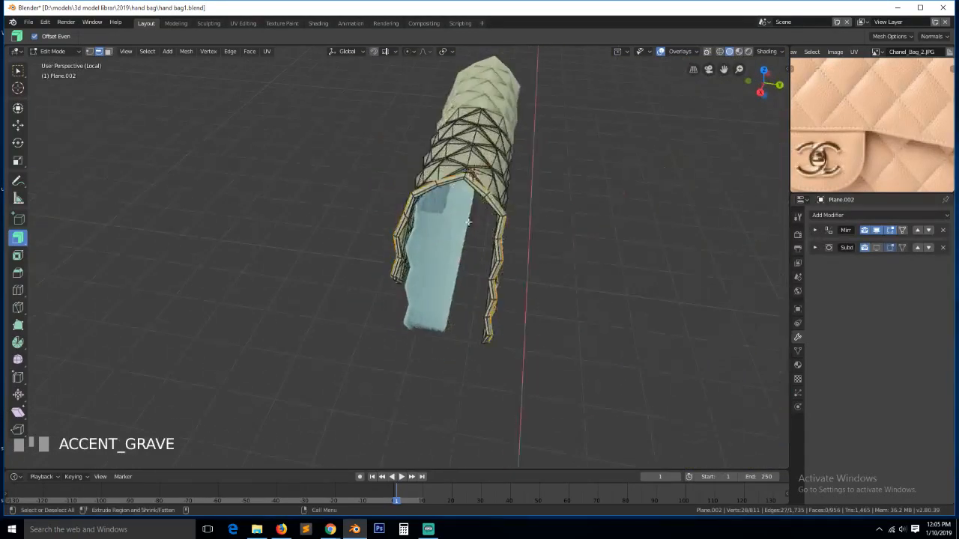
pyautogui.scroll(3, 469, 223)
pyautogui.press('`')
pyautogui.scroll(2, 541, 163)
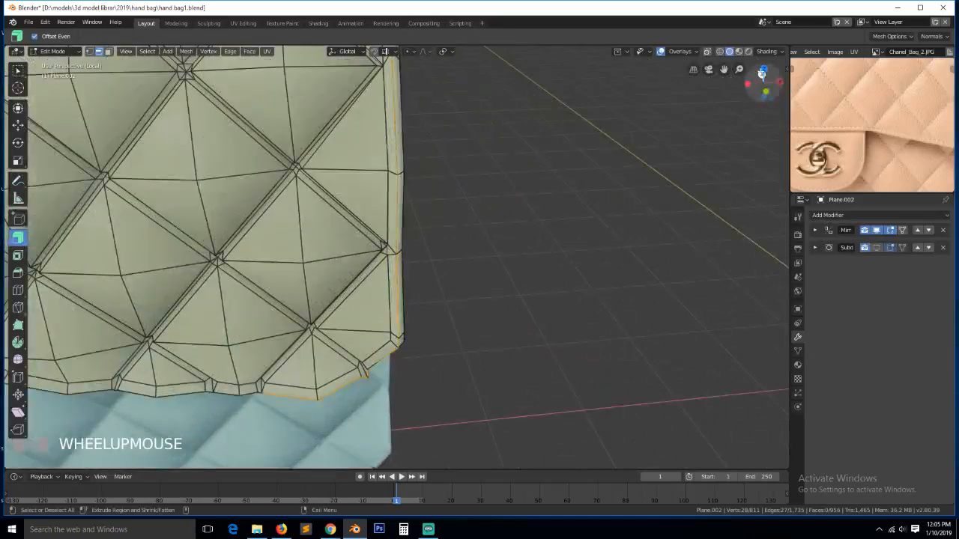
pyautogui.moveTo(762, 72); pyautogui.dragTo(749, 82)
pyautogui.press('`')
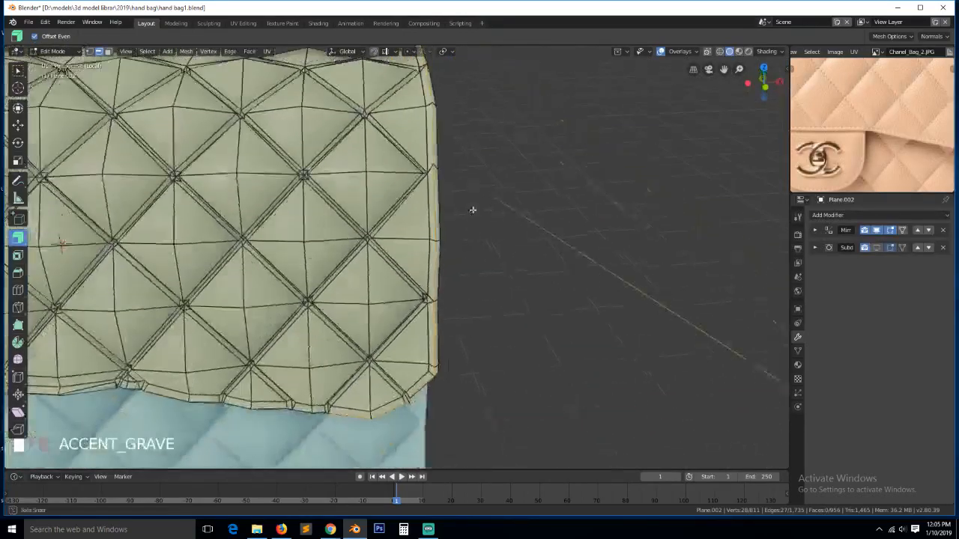
pyautogui.keyDown('alt'); pyautogui.keyDown('shift'); pyautogui.click(261, 405); pyautogui.keyUp('shift'); pyautogui.keyUp('alt')
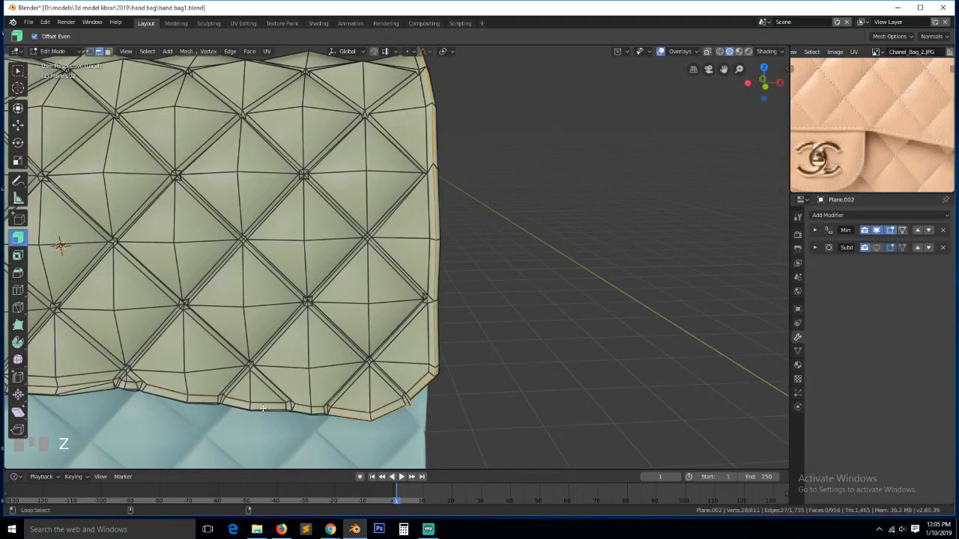
pyautogui.keyDown('alt'); pyautogui.keyDown('shift'); pyautogui.click(264, 403); pyautogui.keyUp('shift'); pyautogui.keyUp('alt')
pyautogui.scroll(-2, 273, 362)
# - Add the last bottom rim loop and bevel all the selected rim edges
pyautogui.scroll(3, 274, 362)
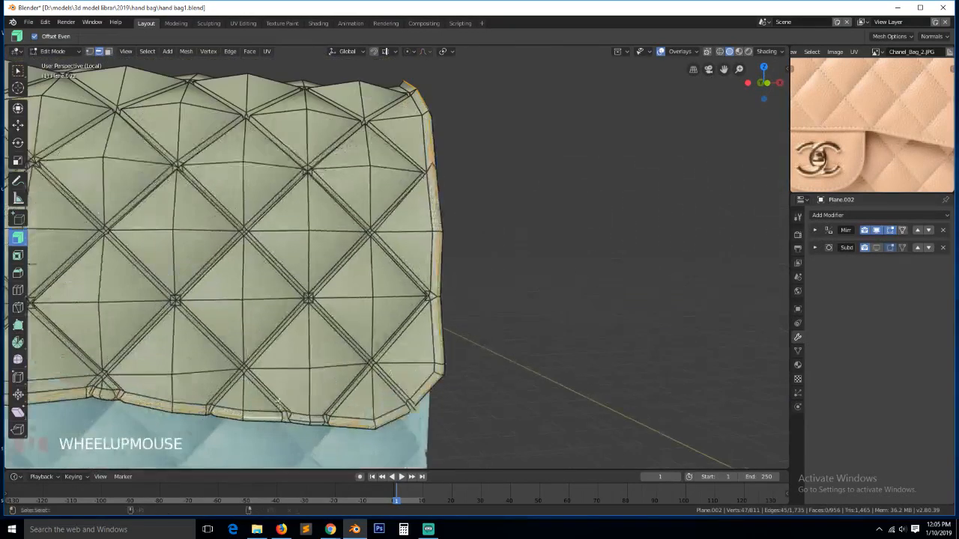
pyautogui.keyDown('alt'); pyautogui.keyDown('shift'); pyautogui.click(375, 413); pyautogui.keyUp('shift'); pyautogui.keyUp('alt')
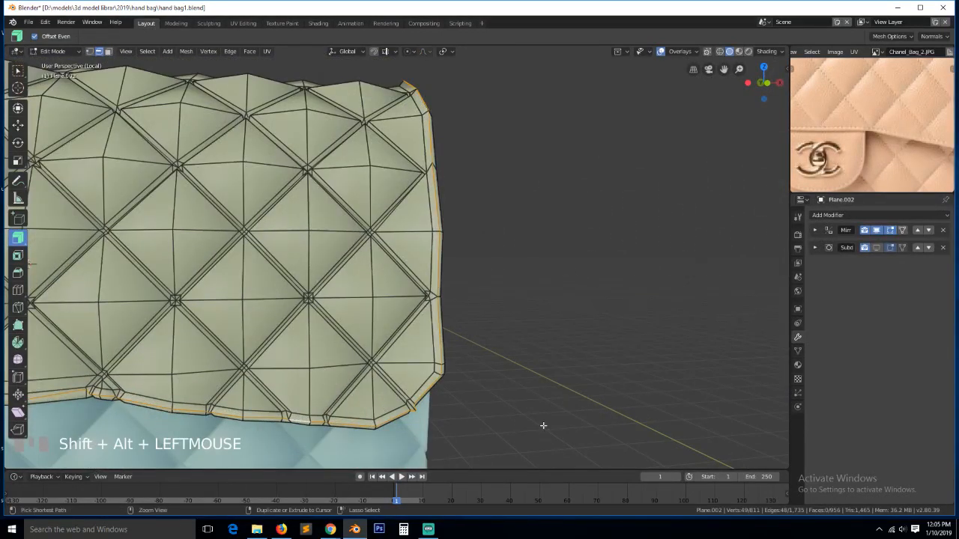
pyautogui.hotkey('ctrl', 'b')
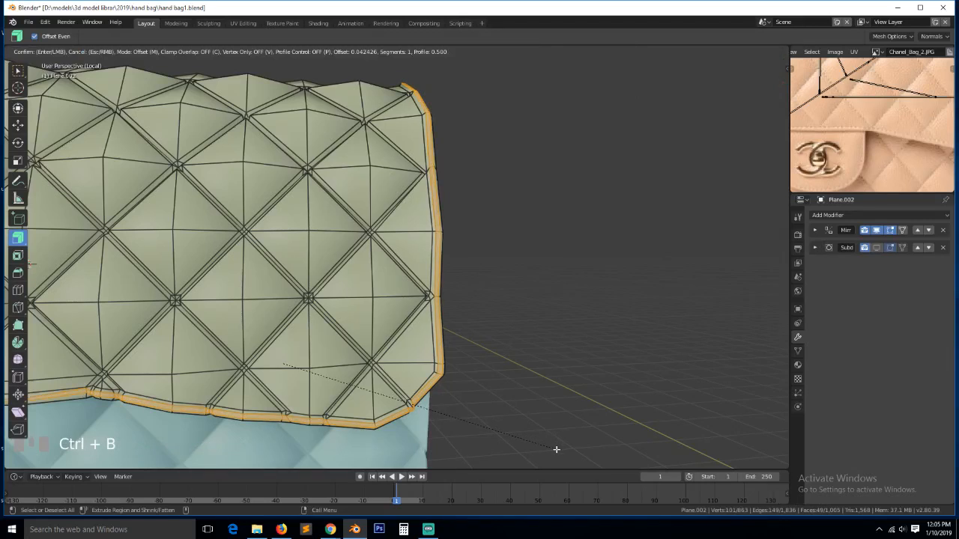
pyautogui.click(556, 446)
pyautogui.press('`')
pyautogui.moveTo(556, 445); pyautogui.dragTo(419, 439, button='middle')
# - Return to Object Mode and inspect the beveled flap from several angles
pyautogui.press('Tab')
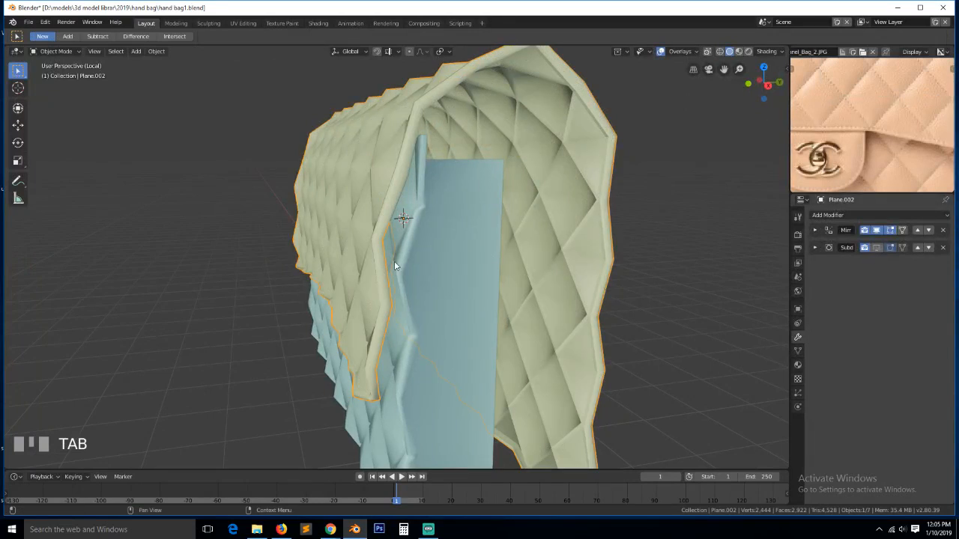
pyautogui.press('a')
pyautogui.click(309, 233)
pyautogui.press('`')
pyautogui.moveTo(309, 233); pyautogui.dragTo(355, 271, button='middle')
pyautogui.scroll(-7, 467, 261)
pyautogui.press('`')
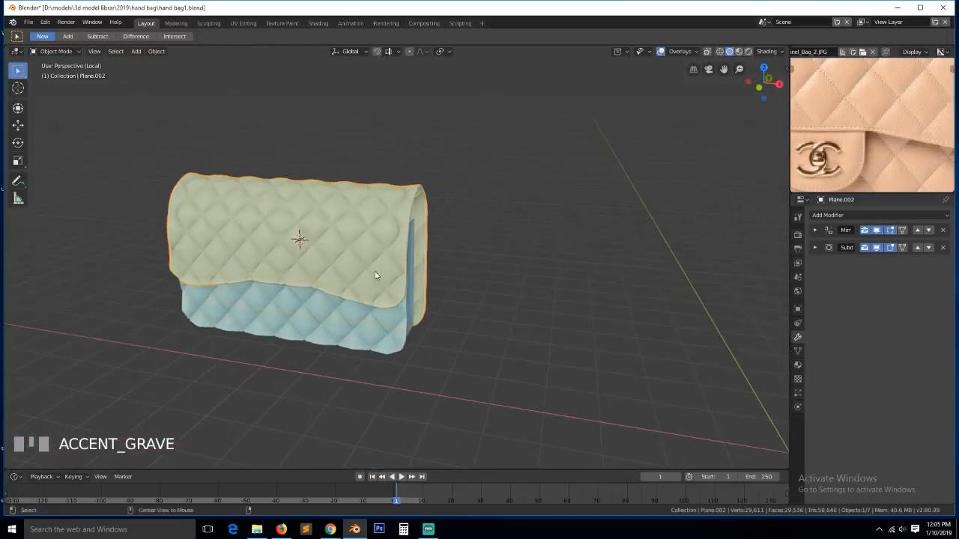
# - Deselect the flap, view the bag's right side, and save the handbag file
pyautogui.press('a')
pyautogui.scroll(3, 458, 278)
pyautogui.press('`')
pyautogui.moveTo(458, 278); pyautogui.dragTo(567, 294, button='middle')
pyautogui.scroll(2, 434, 275)
pyautogui.press('`')
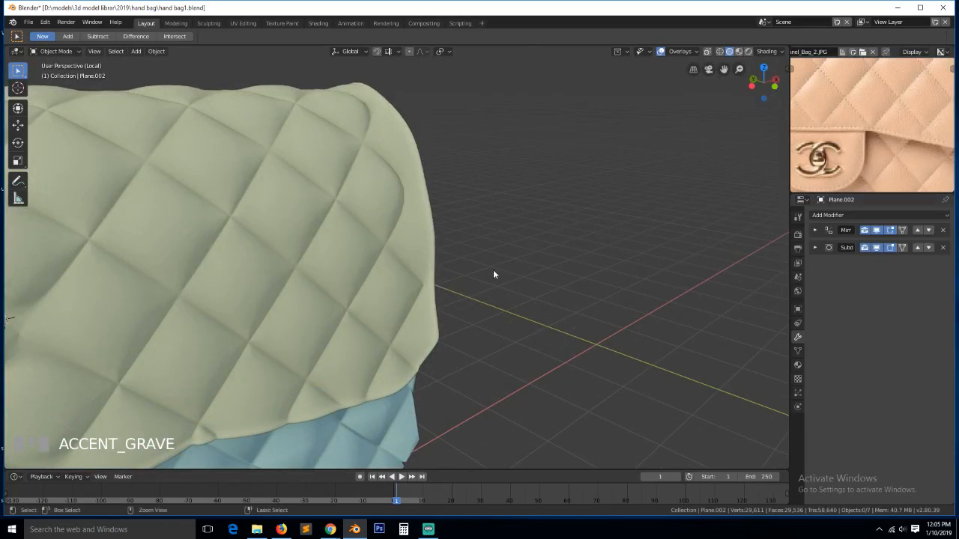
pyautogui.hotkey('ctrl', 's')
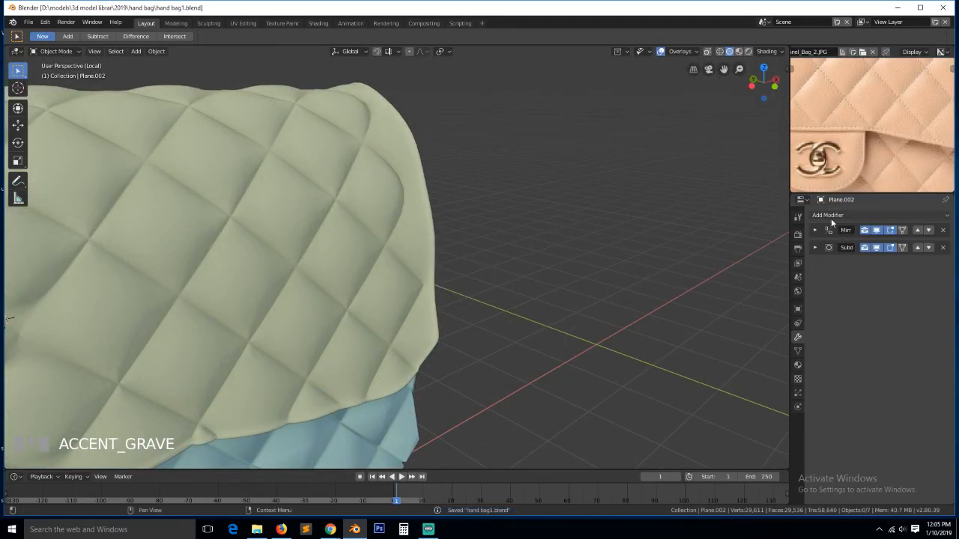
# - Hide the flap's Subdivision modifier in the viewport and try a loop cut on its right edge, then cancel it
pyautogui.click(876, 247)
pyautogui.press('Tab')
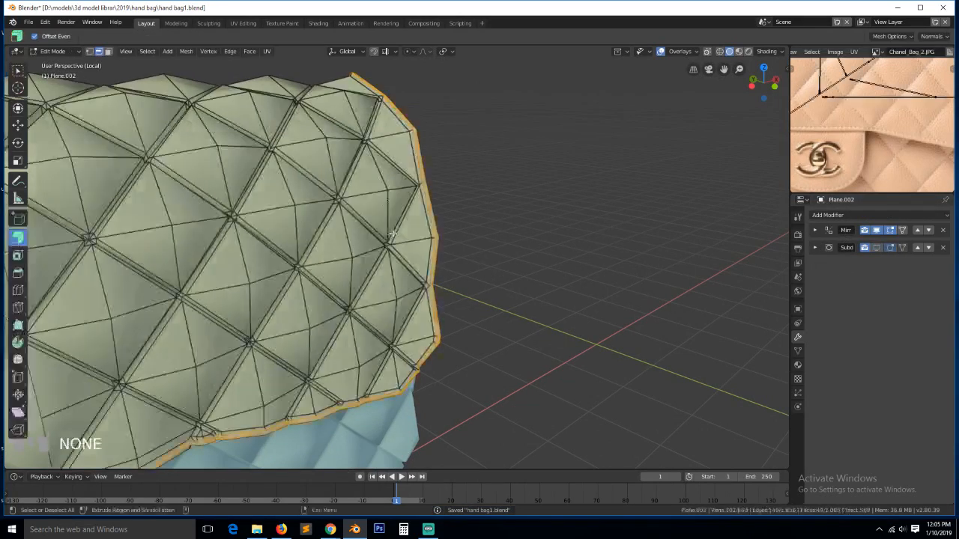
pyautogui.keyDown('alt'); pyautogui.click(424, 215); pyautogui.keyUp('alt')
pyautogui.hotkey('ctrl', 'r')
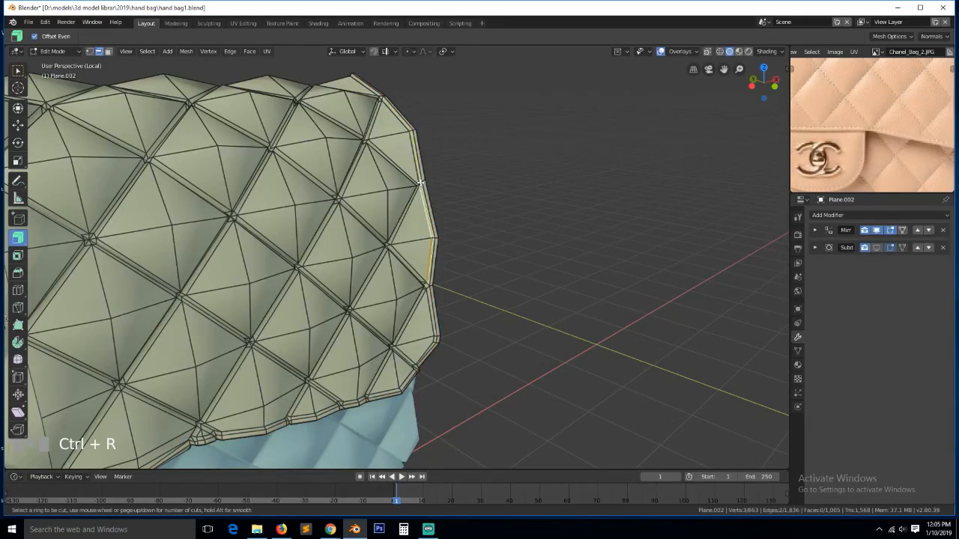
pyautogui.rightClick(422, 184)
pyautogui.scroll(3, 440, 362)
pyautogui.press('`')
pyautogui.moveTo(440, 361); pyautogui.dragTo(454, 355, button='middle')
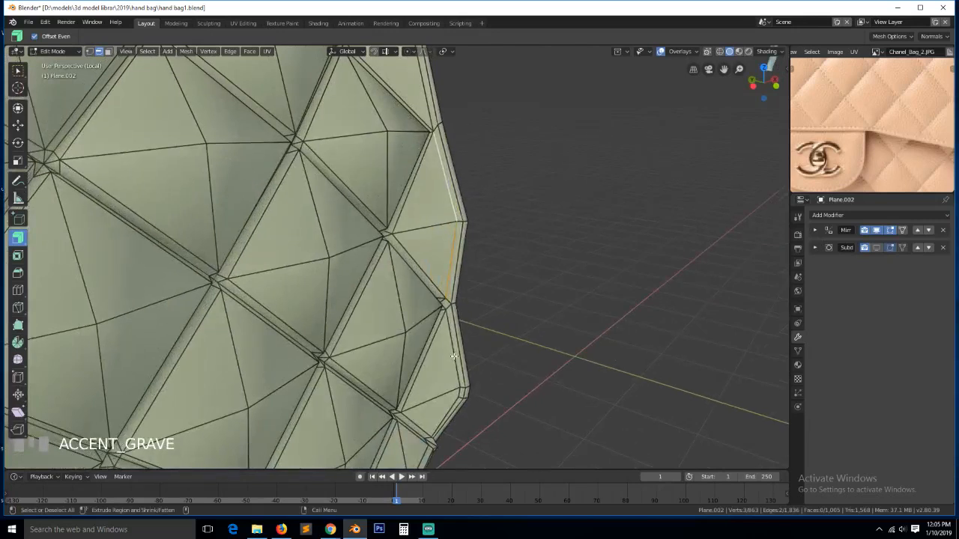
pyautogui.scroll(-3, 454, 355)
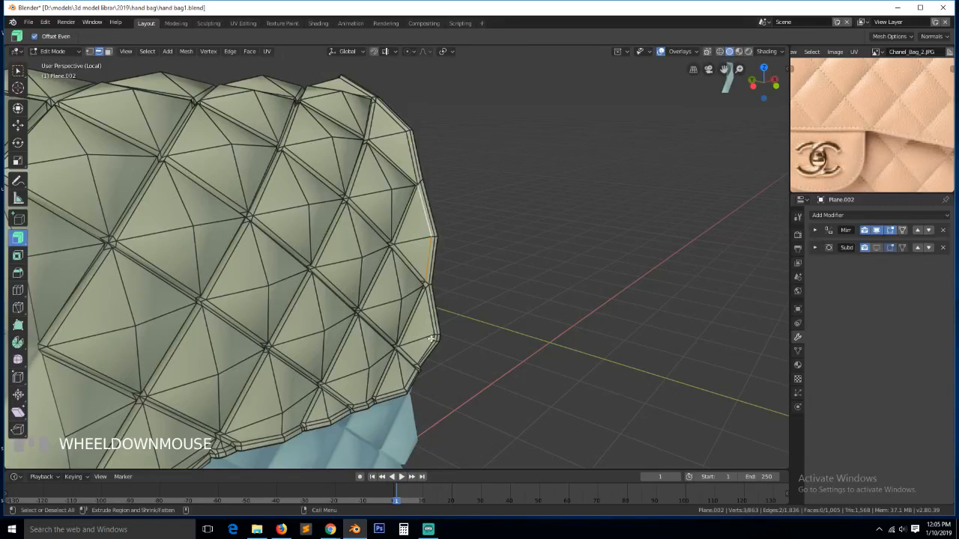
pyautogui.scroll(3, 437, 304)
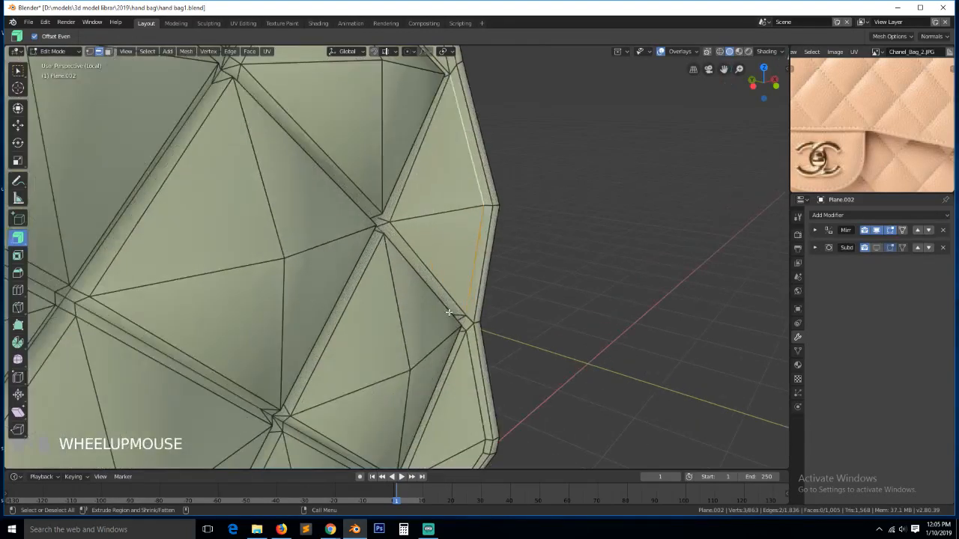
# - Select two vertices on the flap's side edge, then undo a hide and cancel another loop cut
pyautogui.press('1')
pyautogui.click(466, 323)
pyautogui.keyDown('shift'); pyautogui.click(466, 307); pyautogui.keyUp('shift')
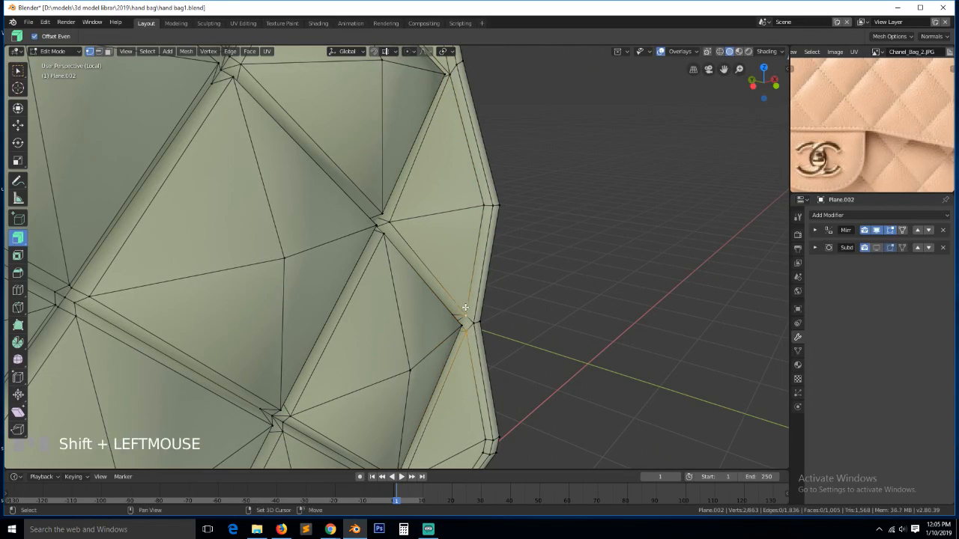
pyautogui.press('h')
pyautogui.hotkey('ctrl', 'z')
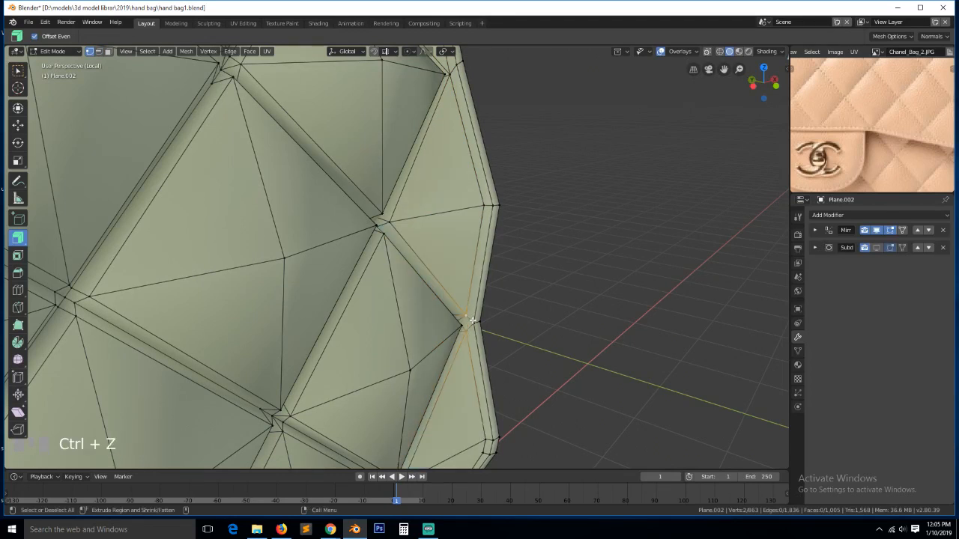
pyautogui.hotkey('ctrl', 'r')
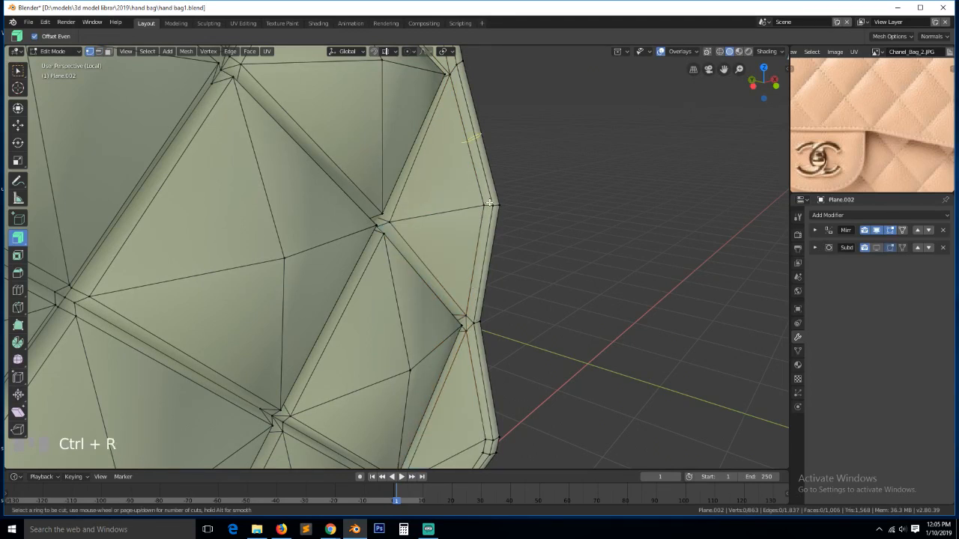
pyautogui.rightClick(488, 204)
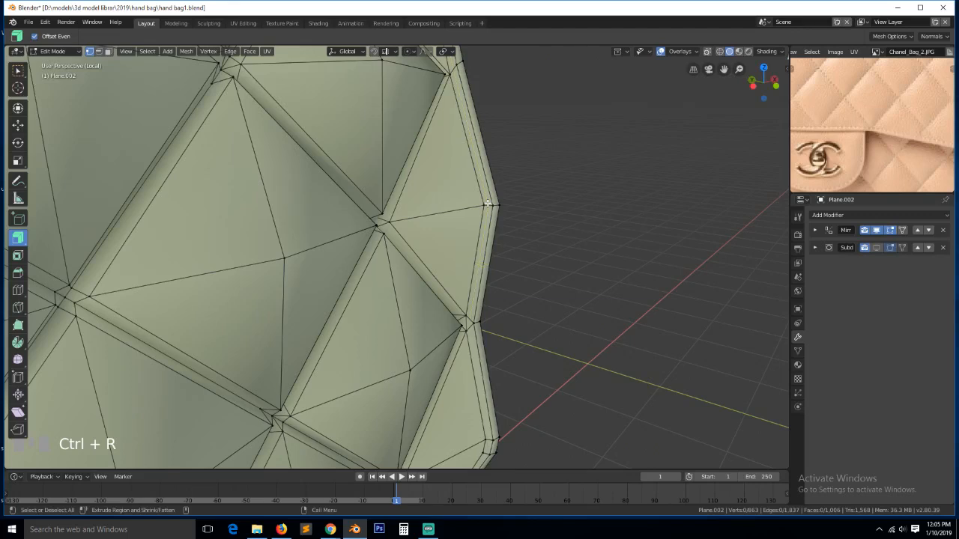
# - Return the flap to Object Mode and save the handbag file
pyautogui.scroll(-4, 484, 231)
pyautogui.press('`')
pyautogui.moveTo(484, 231); pyautogui.dragTo(414, 284, button='middle')
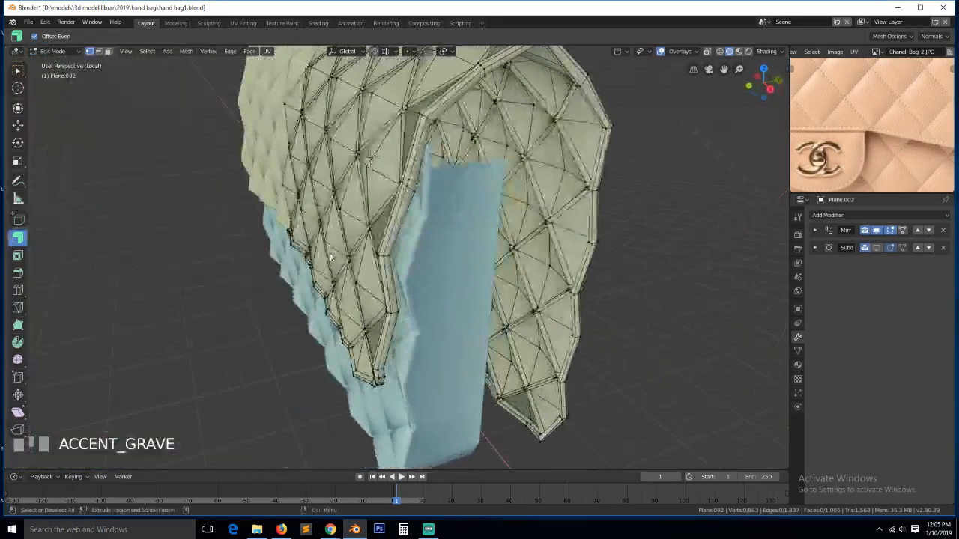
pyautogui.press('Tab')
pyautogui.hotkey('ctrl', 's')
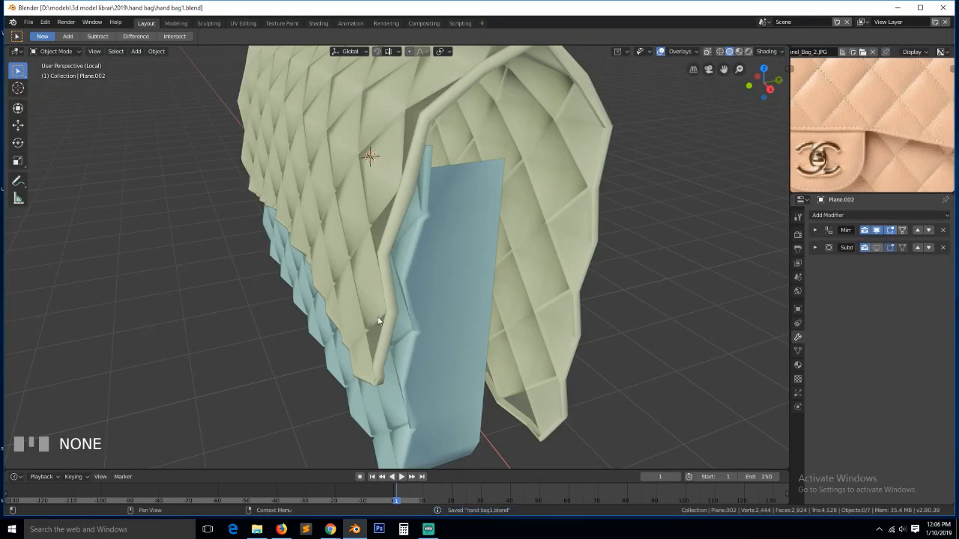
# - Orbit around the bag and select the blue bag body
pyautogui.press('`')
pyautogui.scroll(-4, 398, 329)
pyautogui.moveTo(398, 329); pyautogui.dragTo(497, 306, button='middle')
pyautogui.scroll(2, 430, 333)
pyautogui.scroll(-3, 394, 326)
pyautogui.moveTo(394, 325); pyautogui.dragTo(292, 308, button='middle')
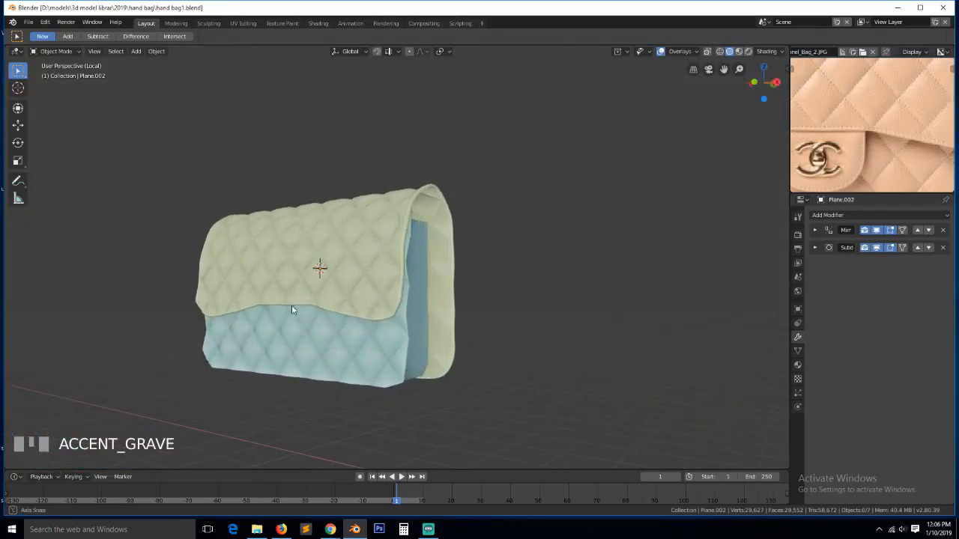
pyautogui.click(404, 352)
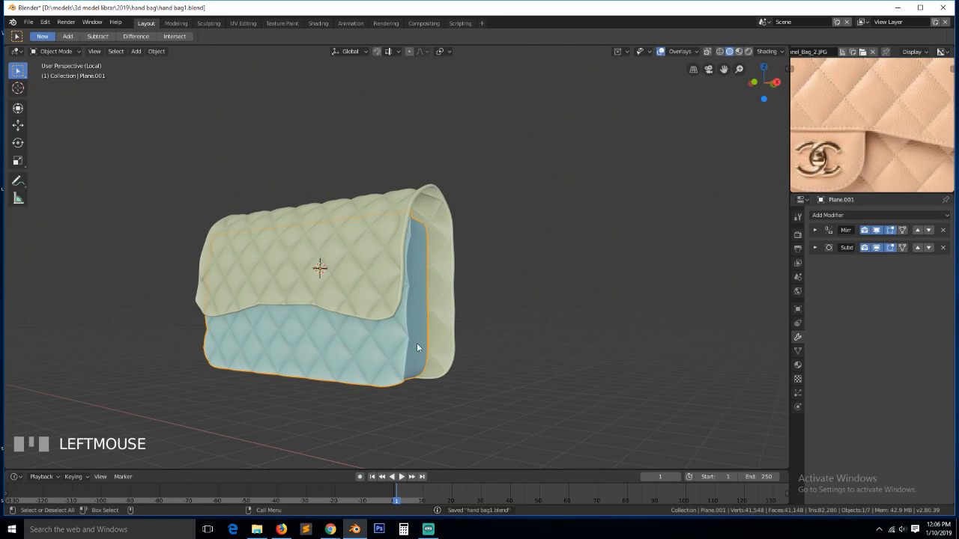
# - Pan the reference photo to show the clasp and orbit the bag to a front-left view
pyautogui.scroll(-2, 430, 323)
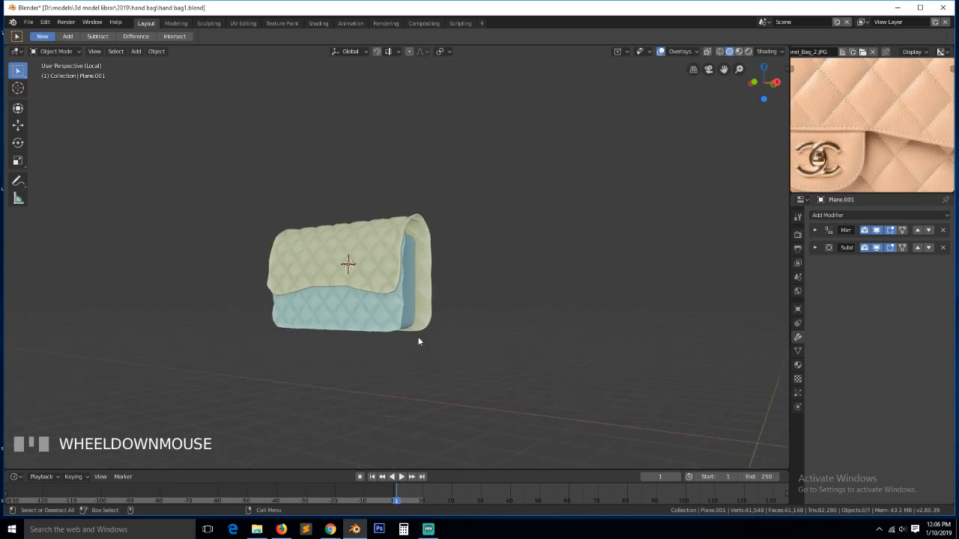
pyautogui.press('`')
pyautogui.moveTo(419, 340); pyautogui.dragTo(527, 265, button='middle')
pyautogui.scroll(5, 397, 337)
pyautogui.press('`')
pyautogui.scroll(-3, 808, 157)
pyautogui.scroll(2, 818, 170)
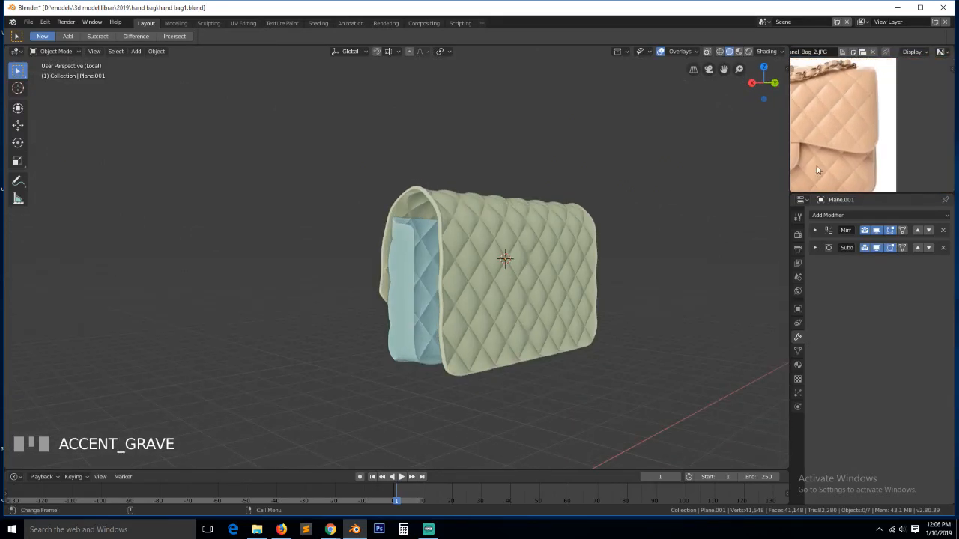
pyautogui.moveTo(838, 161); pyautogui.dragTo(805, 158, button='middle')
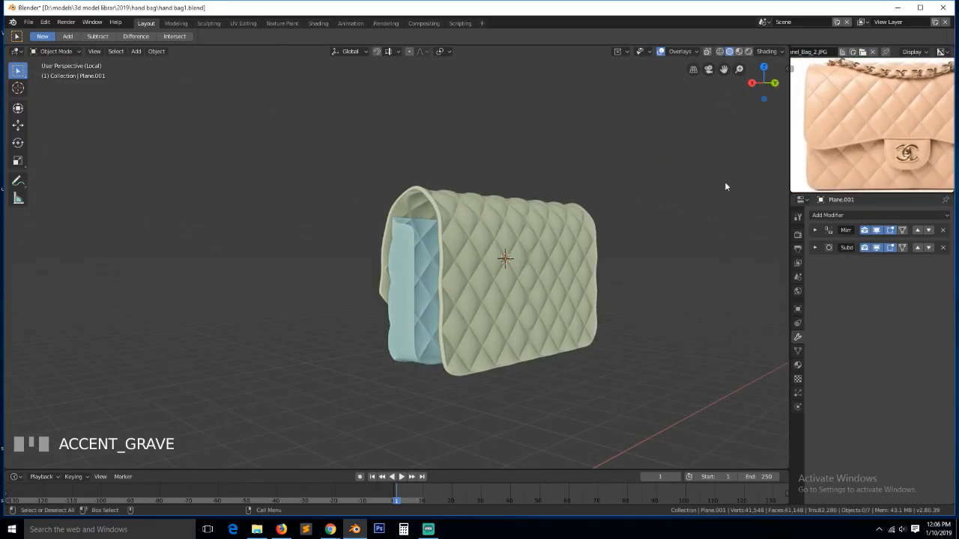
pyautogui.moveTo(584, 248); pyautogui.dragTo(420, 323, button='middle')
# - Select the inner lining and hide its Subdivision modifier in the viewport
pyautogui.click(441, 352)
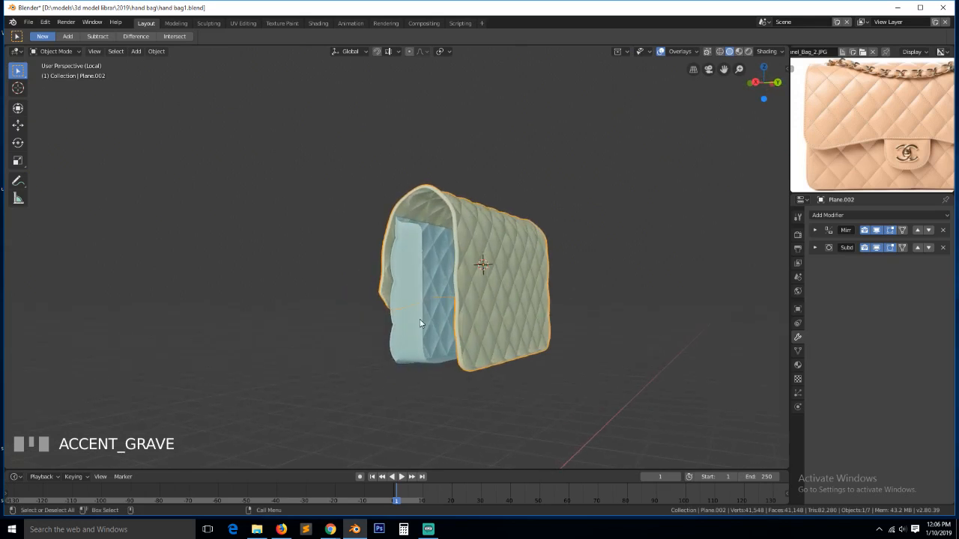
pyautogui.click(448, 324)
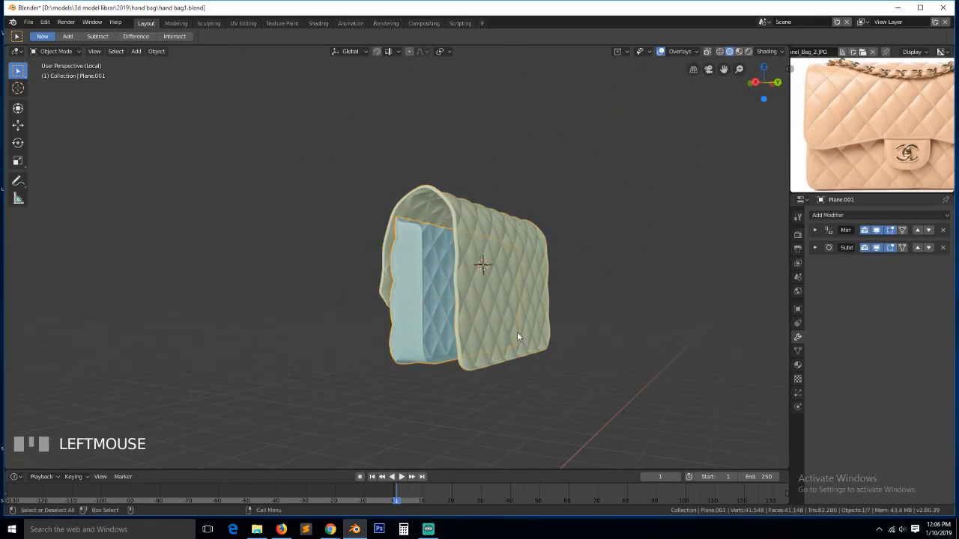
pyautogui.moveTo(491, 318); pyautogui.dragTo(538, 323, button='middle')
pyautogui.scroll(1, 476, 331)
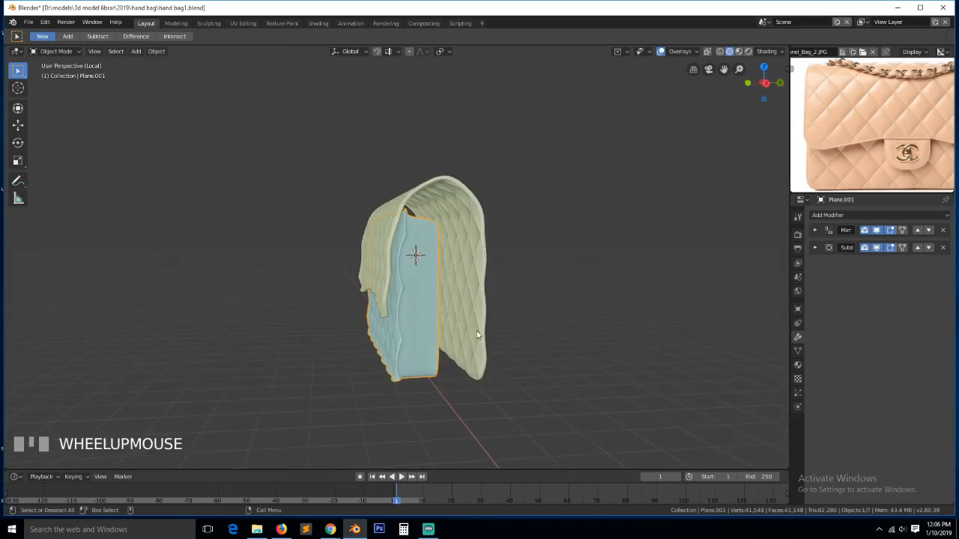
pyautogui.hotkey('alt', 'a')
pyautogui.scroll(2, 481, 300)
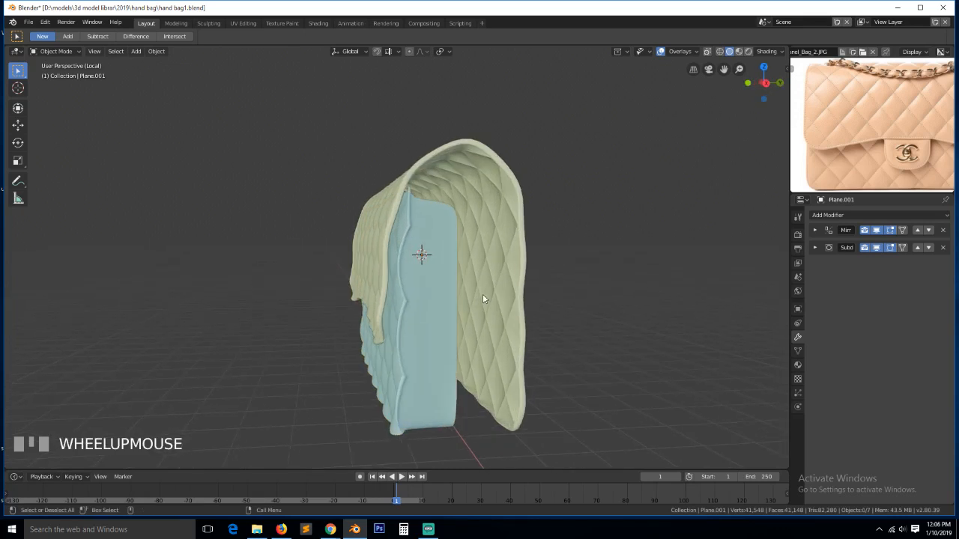
pyautogui.click(878, 248)
# - Select the outer shell, hide its viewport subdivision, and expand its Mirror modifier
pyautogui.click(493, 230)
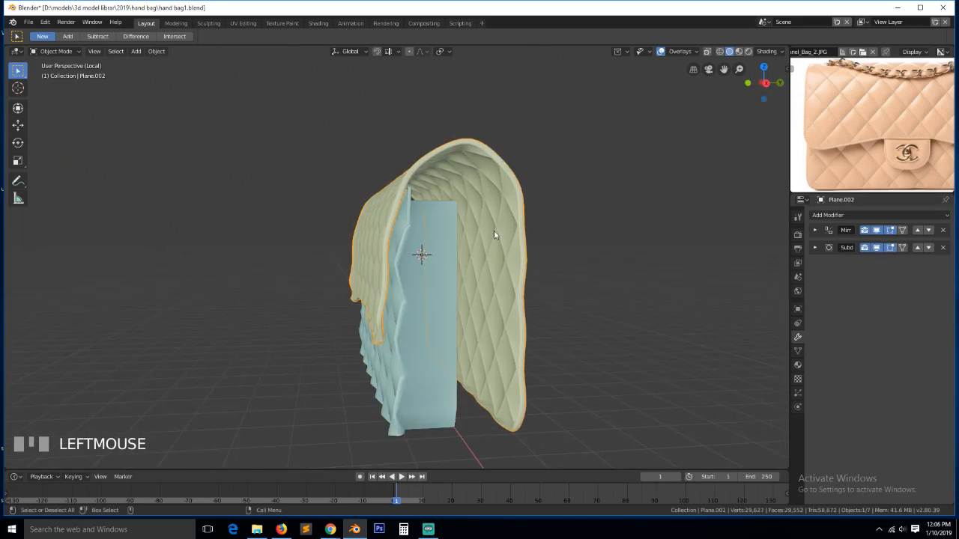
pyautogui.click(877, 248)
pyautogui.click(815, 230)
# - In Edit Mode with edge select, pick a rim edge and a path along the shell's rim, then undo the path
pyautogui.press('Tab')
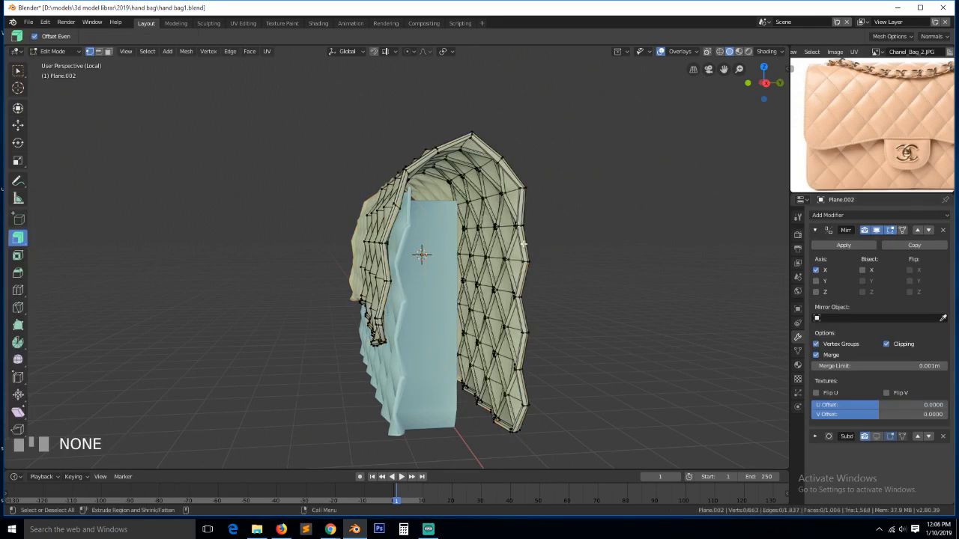
pyautogui.scroll(5, 584, 255)
pyautogui.press('2')
pyautogui.scroll(-1, 699, 142)
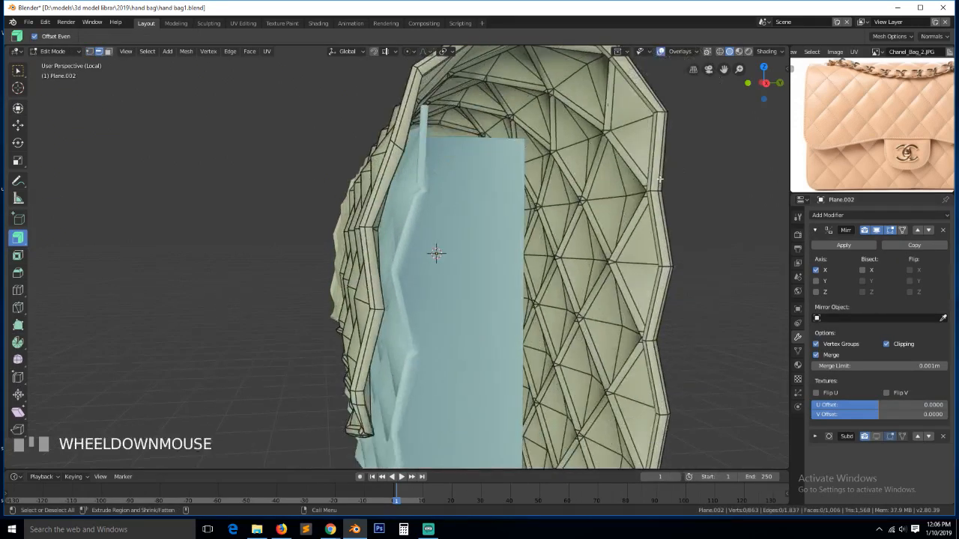
pyautogui.click(650, 173)
pyautogui.scroll(-5, 641, 304)
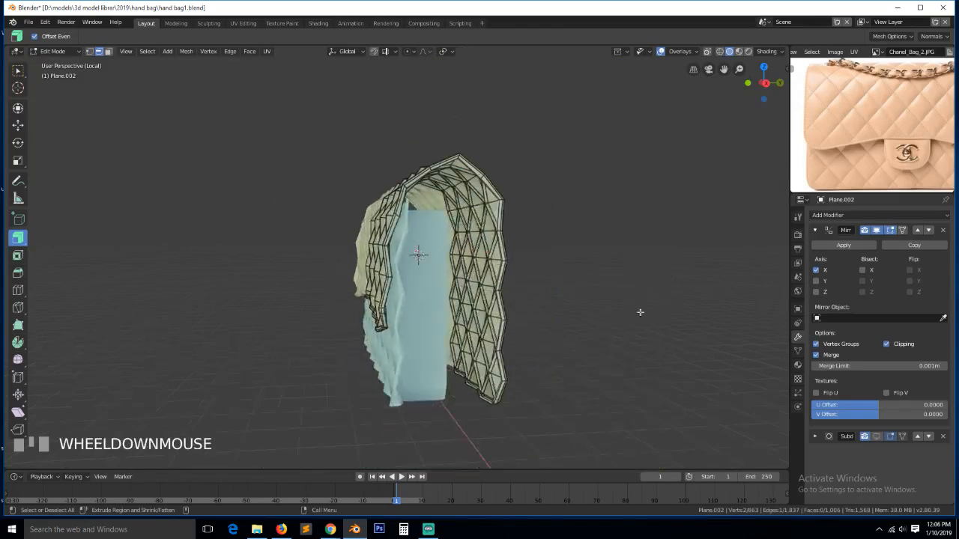
pyautogui.moveTo(640, 312); pyautogui.dragTo(527, 373, button='middle')
pyautogui.scroll(-1, 527, 373)
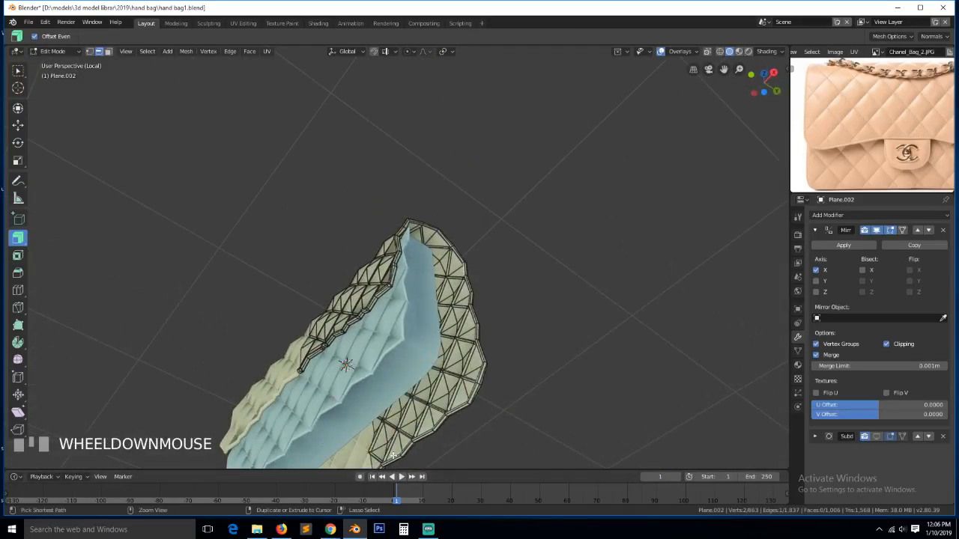
pyautogui.keyDown('ctrl'); pyautogui.click(395, 454); pyautogui.keyUp('ctrl')
pyautogui.hotkey('ctrl', 'z')
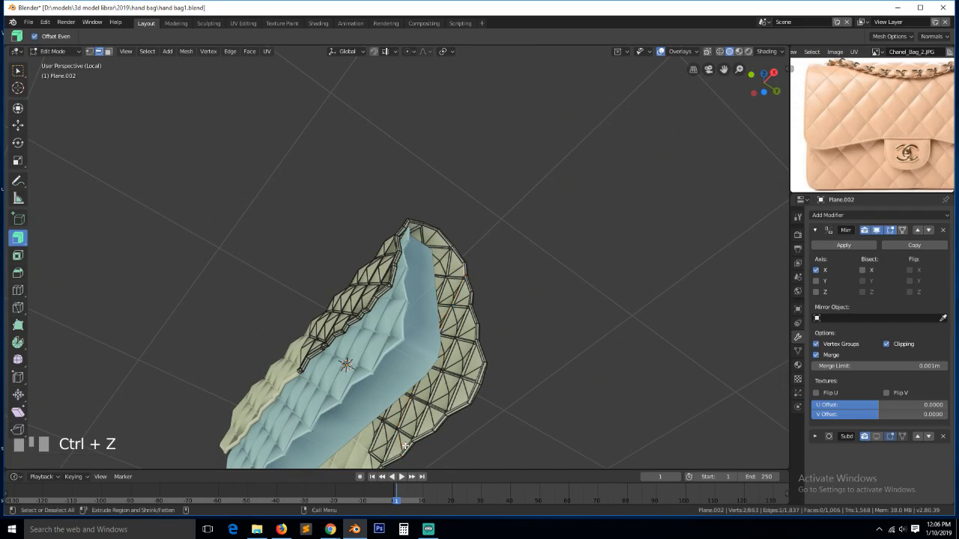
# - Switch to vertex select and select the shortest path of vertices along the bag's bottom rim
pyautogui.press('KP_Decimal')
pyautogui.scroll(-2, 423, 325)
pyautogui.press('1')
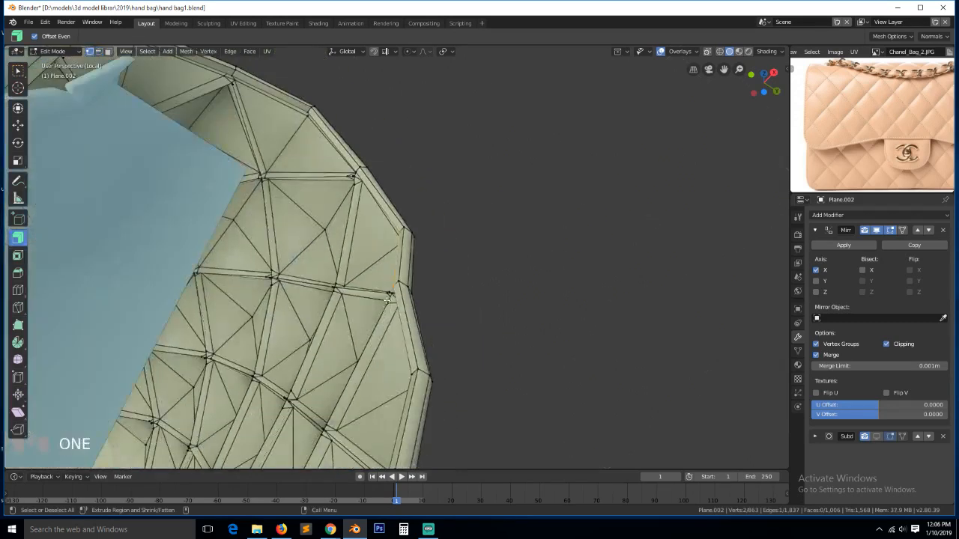
pyautogui.press('`')
pyautogui.moveTo(422, 325); pyautogui.dragTo(405, 251, button='middle')
pyautogui.click(398, 215)
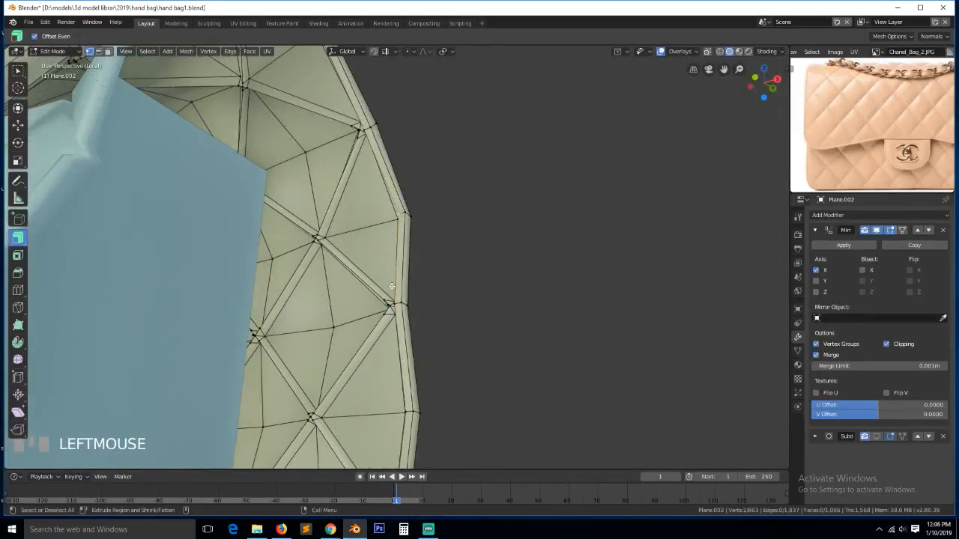
pyautogui.scroll(-5, 274, 424)
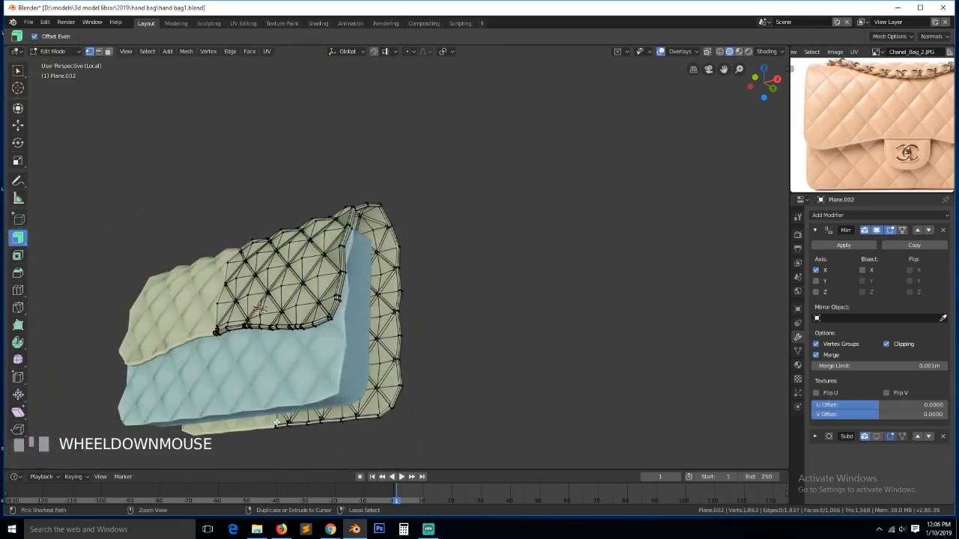
pyautogui.hotkey('ctrl', 'z')
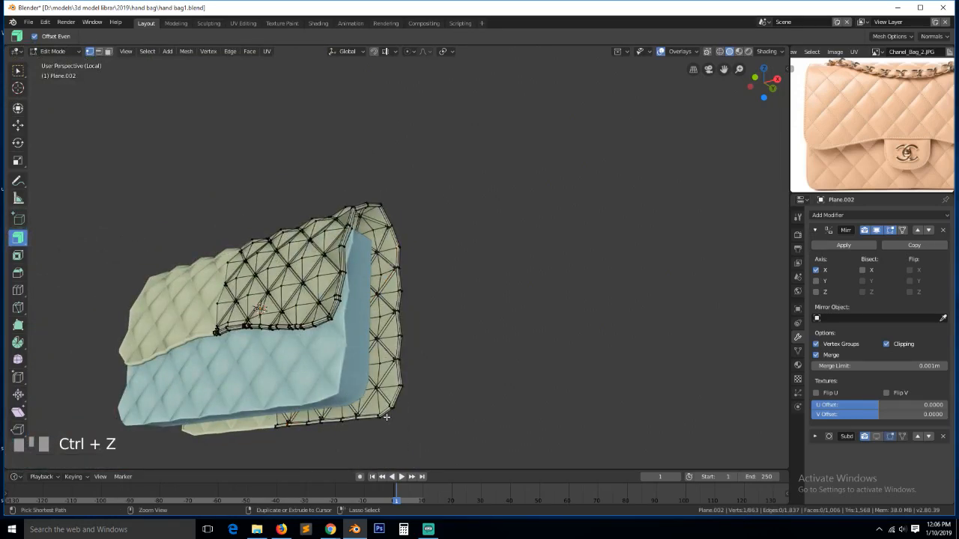
pyautogui.hotkey('ctrl', 'z')
pyautogui.press('KP_Decimal')
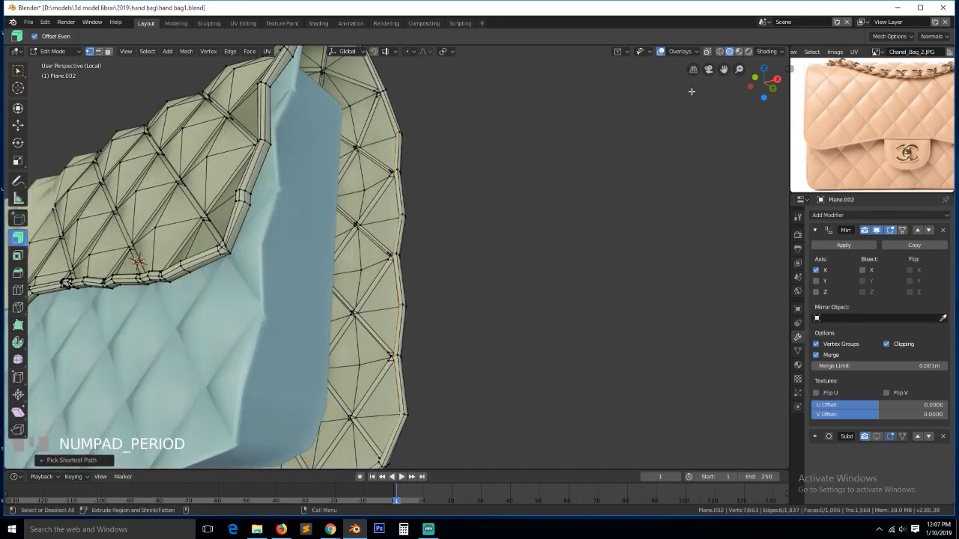
pyautogui.moveTo(723, 69); pyautogui.dragTo(223, 184)
pyautogui.scroll(3, 405, 296)
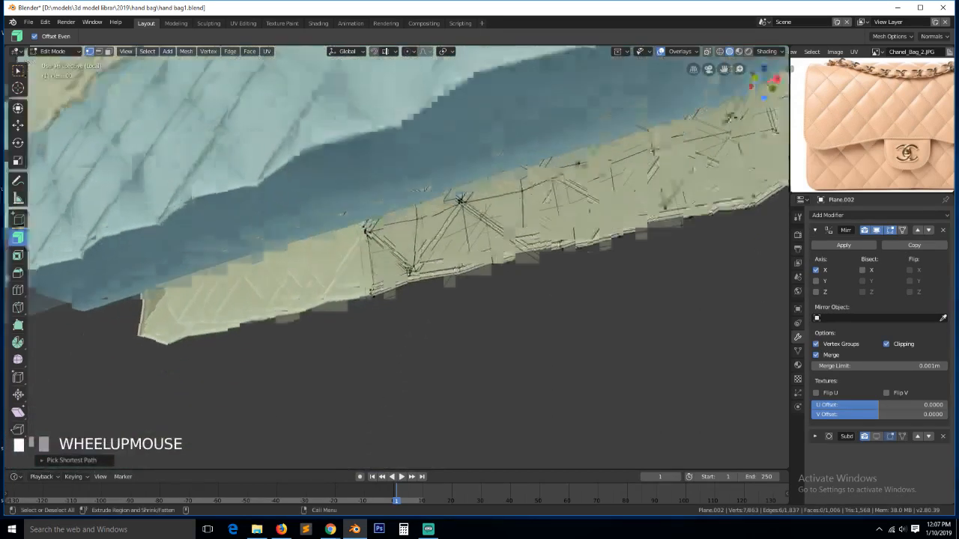
pyautogui.keyDown('ctrl'); pyautogui.click(363, 304); pyautogui.keyUp('ctrl')
pyautogui.scroll(-3, 485, 270)
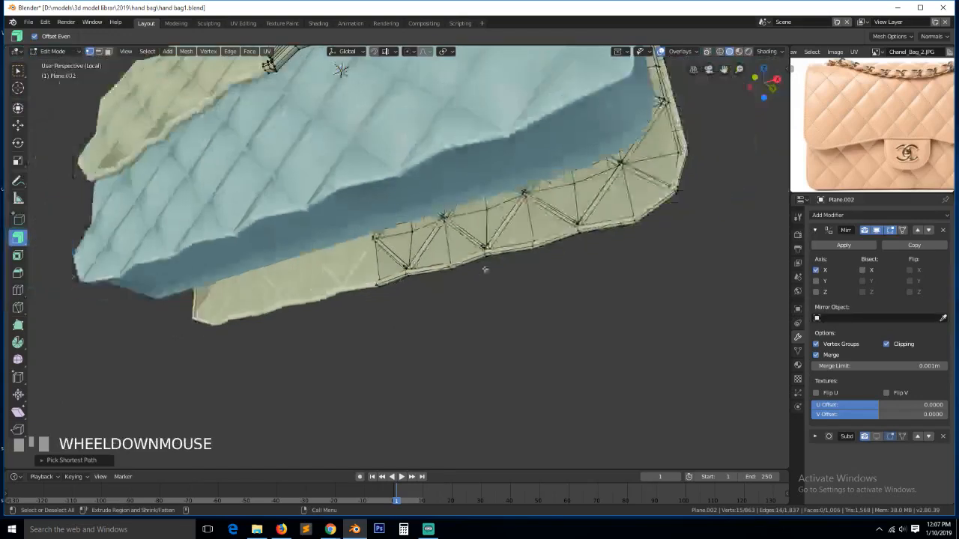
# - Save the file and extrude the bottom rim about 0.257 m along Y
pyautogui.press('`')
pyautogui.scroll(-3, 455, 311)
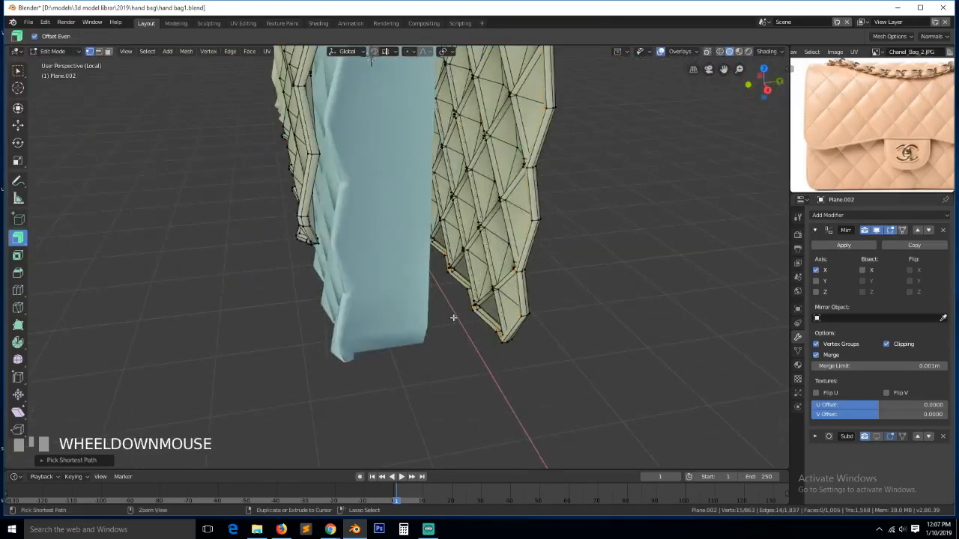
pyautogui.hotkey('ctrl', 's')
pyautogui.press('e')
pyautogui.press('y')
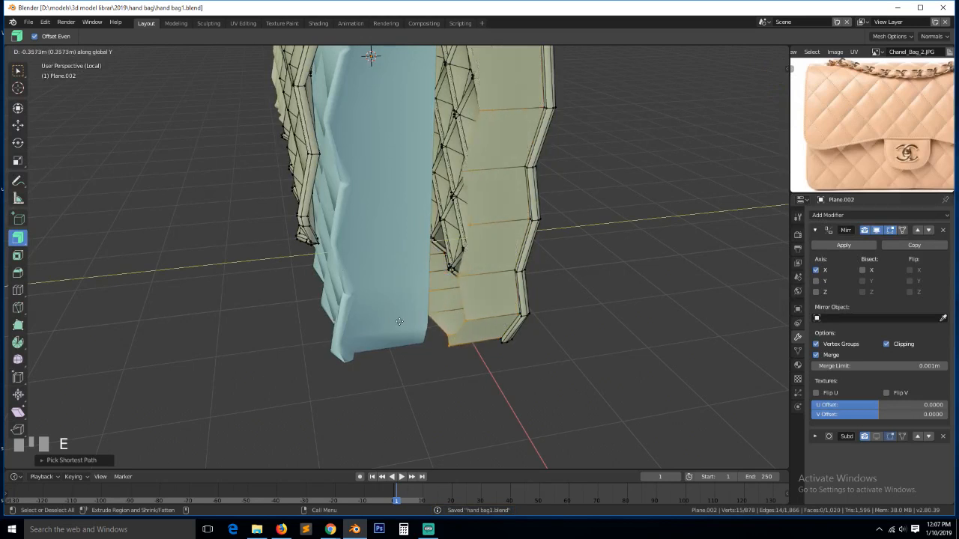
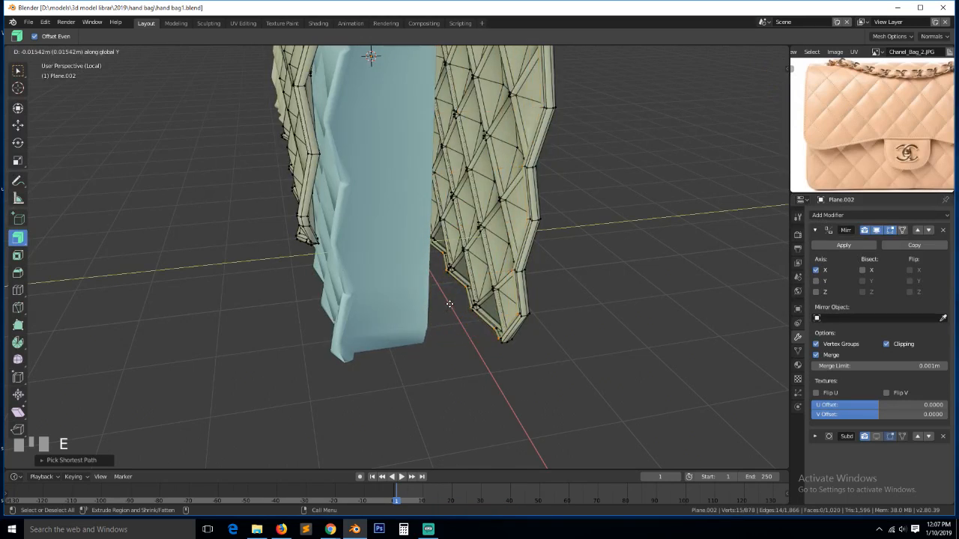
# - Extrude the quilted panel's open edge again along Y, then flatten it with a zero Y scale
pyautogui.click(449, 304)
pyautogui.press('e')
pyautogui.press('y')
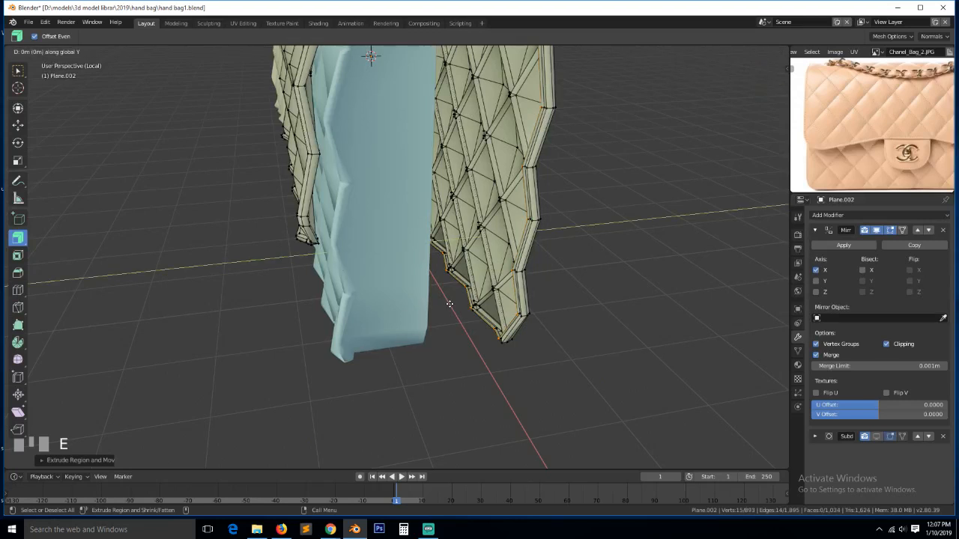
pyautogui.click(422, 304)
pyautogui.press('s')
pyautogui.press('y')
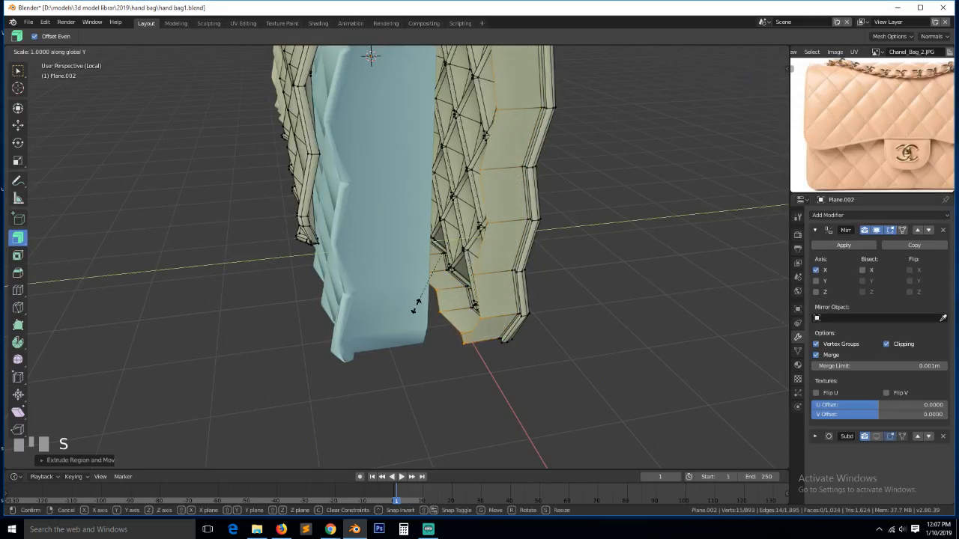
pyautogui.press('0')
pyautogui.click(415, 307)
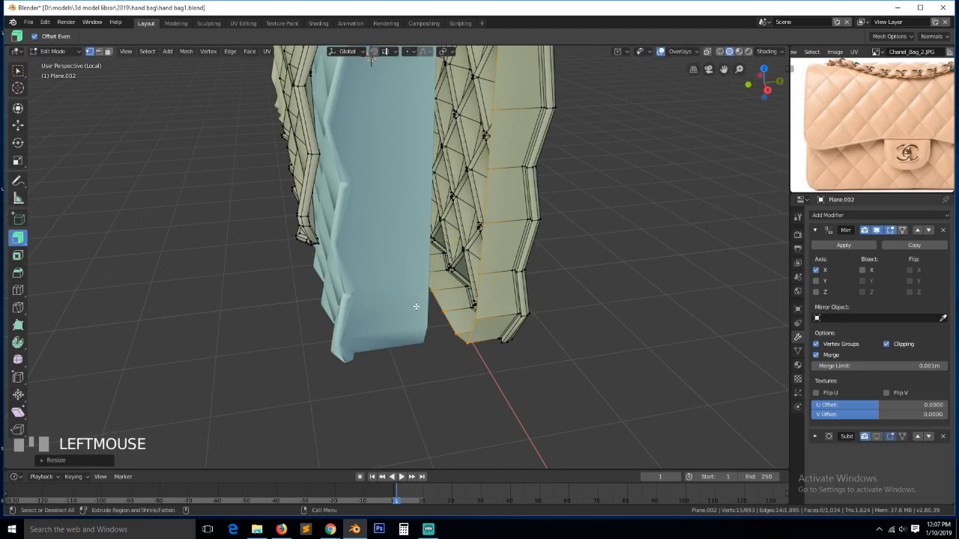
# - From the side view, slide the edge along Y to meet the blue panel, then select that panel
pyautogui.press('KP_3')
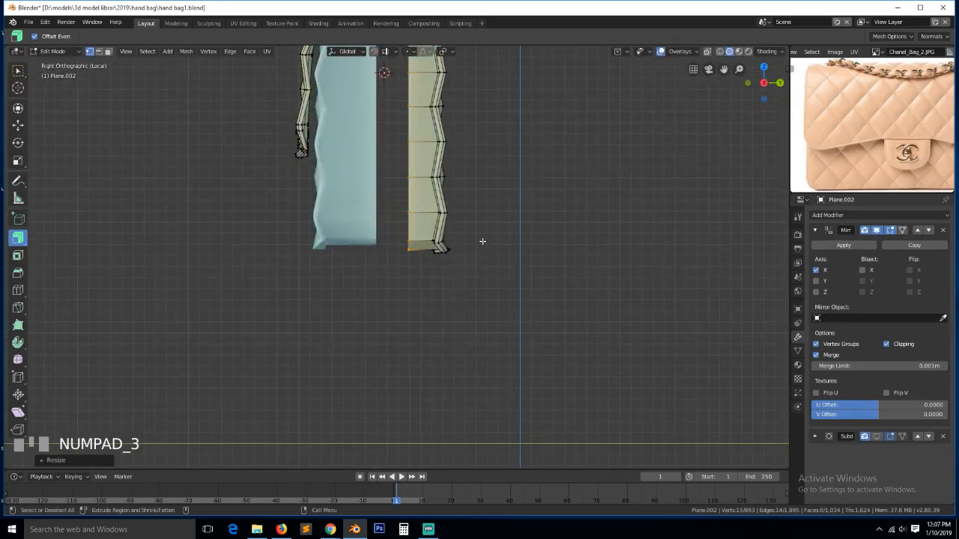
pyautogui.press('g')
pyautogui.press('y')
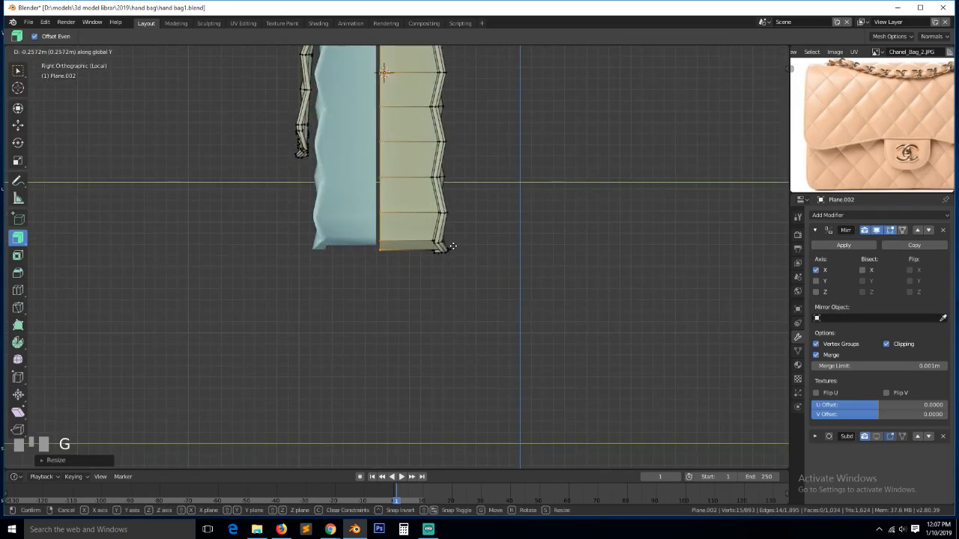
pyautogui.click(453, 246)
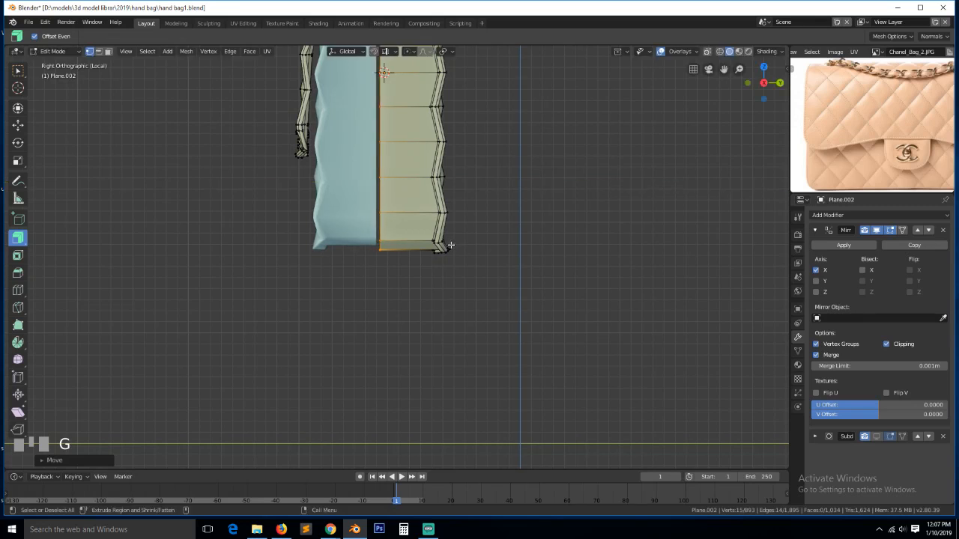
pyautogui.scroll(-3, 370, 192)
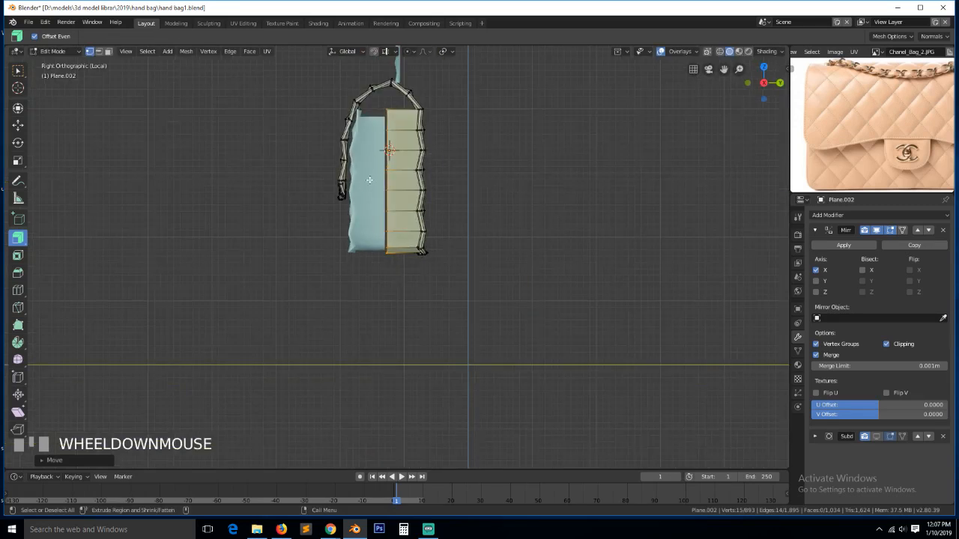
pyautogui.press('Tab')
pyautogui.click(375, 183)
# - Add Plane.002 to the selection and join both panels into one mesh with Ctrl+J
pyautogui.keyDown('shift'); pyautogui.click(396, 180); pyautogui.keyUp('shift')
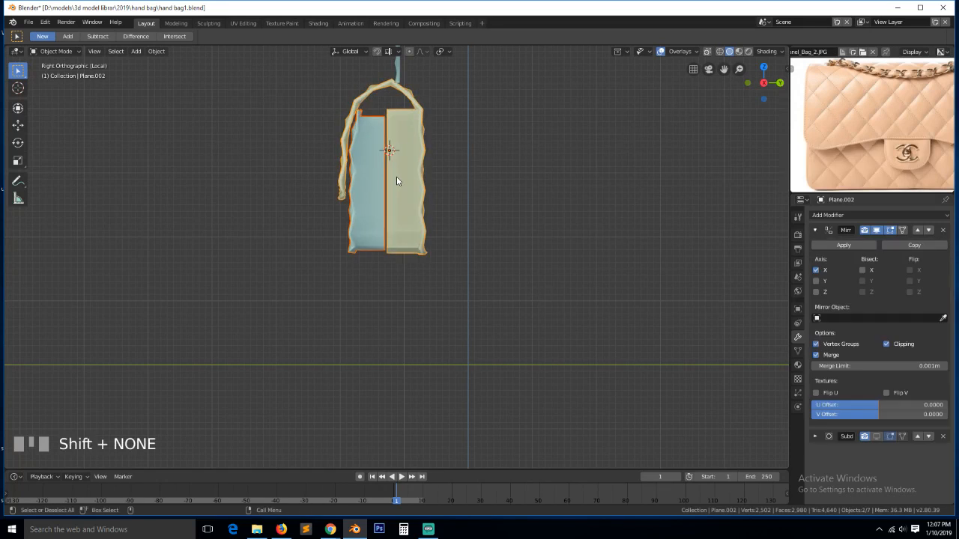
pyautogui.hotkey('ctrl', 'j')
pyautogui.press('a')
pyautogui.press('Tab')
pyautogui.press('`')
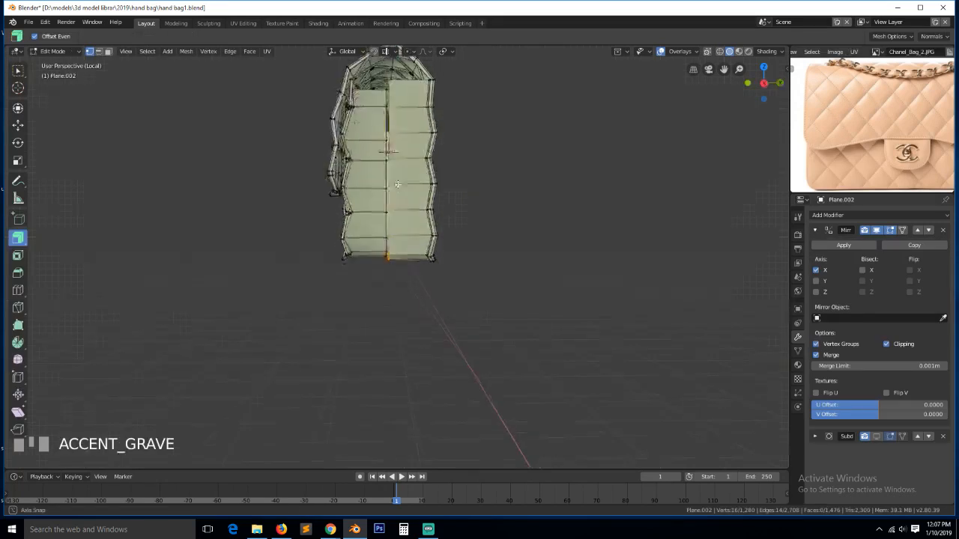
pyautogui.scroll(3, 402, 214)
pyautogui.scroll(-2, 404, 211)
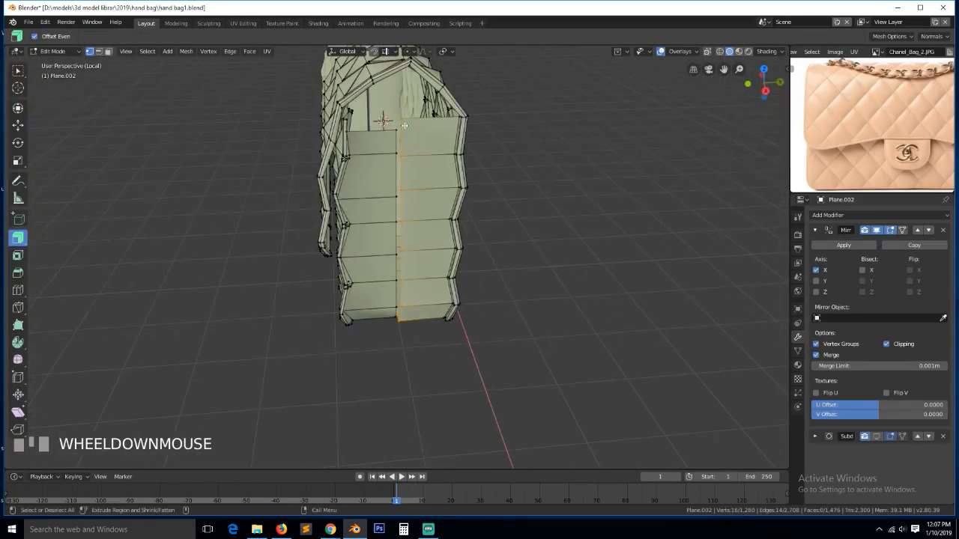
# - Merge the top seam vertex pairs with Alt+M At Center, repeating it via Shift+R
pyautogui.click(397, 155)
pyautogui.keyDown('shift'); pyautogui.click(399, 151); pyautogui.keyUp('shift')
pyautogui.hotkey('alt', 'm')
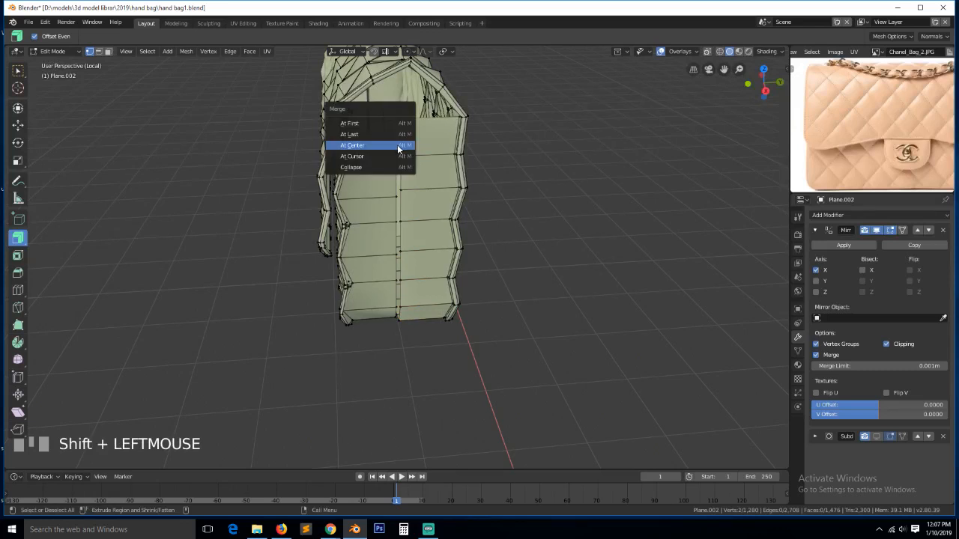
pyautogui.click(395, 146)
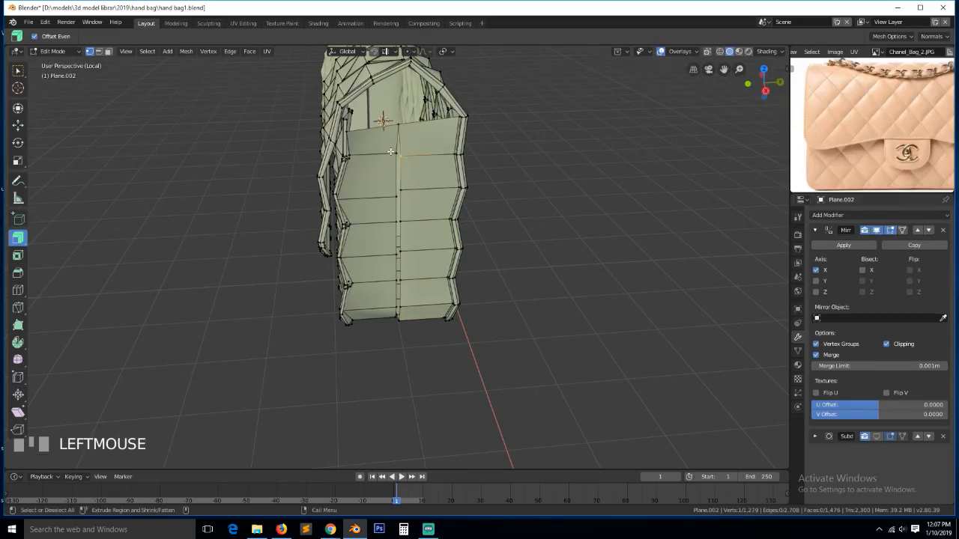
pyautogui.keyDown('shift'); pyautogui.click(398, 159); pyautogui.keyUp('shift')
pyautogui.hotkey('shift', 'r')
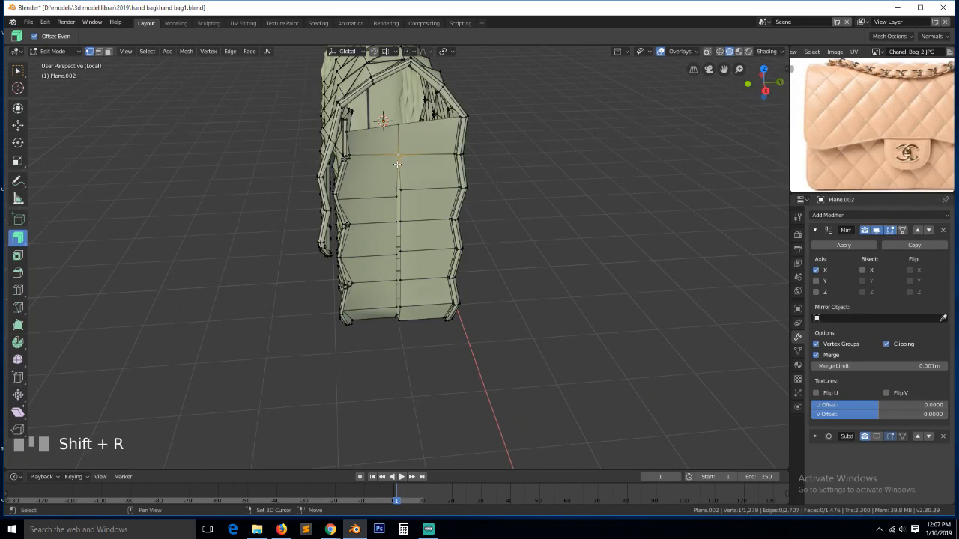
pyautogui.click(397, 194)
pyautogui.hotkey('shift', 'r')
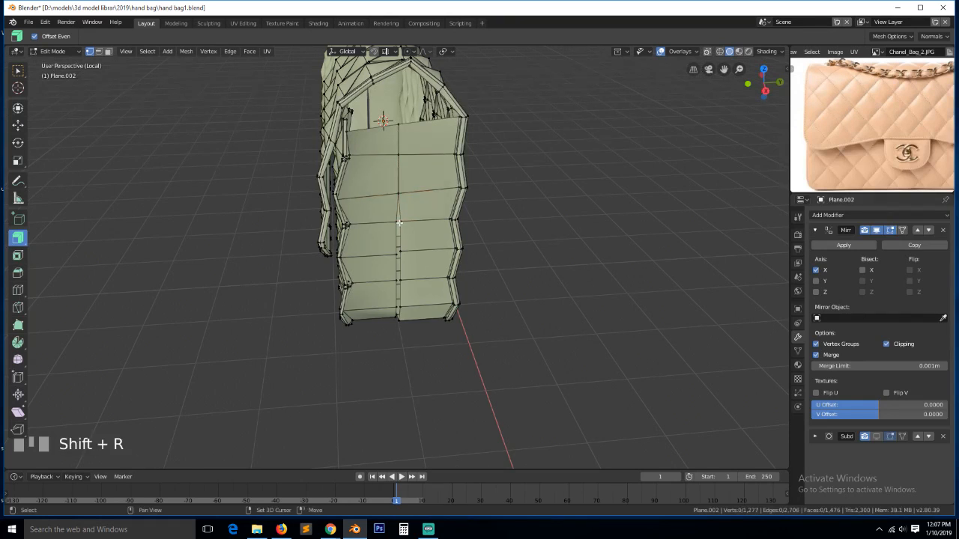
# - Continue merging seam vertex pairs at centre down the front seam
pyautogui.click(402, 237)
pyautogui.hotkey('shift', 'r')
pyautogui.click(400, 252)
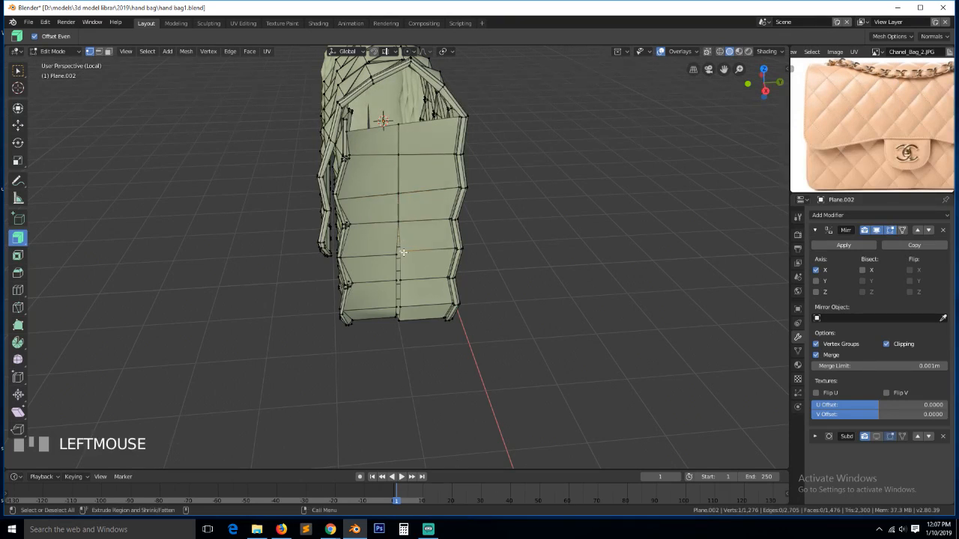
pyautogui.keyDown('shift'); pyautogui.click(400, 268); pyautogui.keyUp('shift')
pyautogui.click(398, 281)
pyautogui.hotkey('shift', 'r')
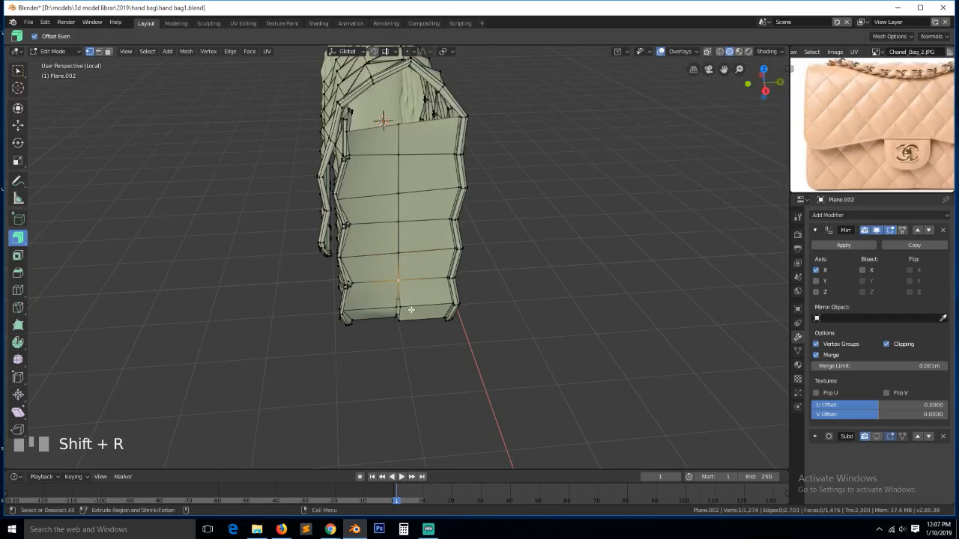
pyautogui.click(405, 309)
pyautogui.keyDown('shift'); pyautogui.click(401, 313); pyautogui.keyUp('shift')
pyautogui.hotkey('shift', 'r')
# - Orbit toward the underside, undo a wrong merge, and weld further seam pairs at centre
pyautogui.press('`')
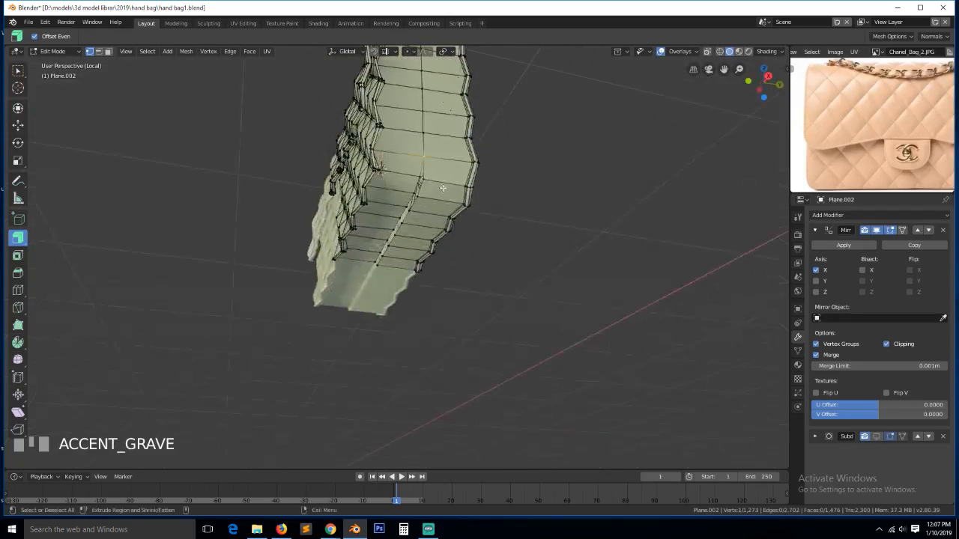
pyautogui.click(413, 178)
pyautogui.hotkey('shift', 'r')
pyautogui.hotkey('ctrl', 'z')
pyautogui.scroll(2, 433, 197)
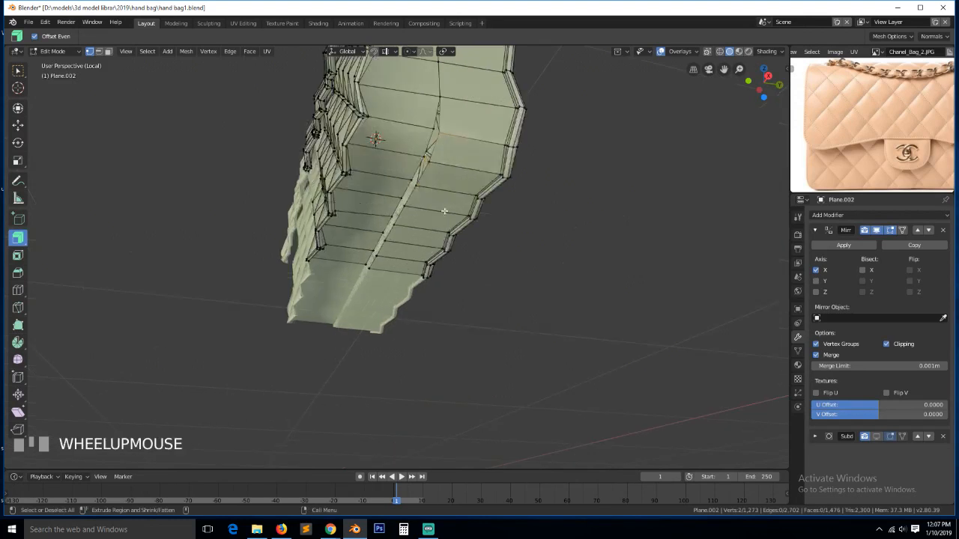
pyautogui.hotkey('alt', 'a')
pyautogui.click(441, 134)
pyautogui.keyDown('shift'); pyautogui.click(433, 130); pyautogui.keyUp('shift')
pyautogui.hotkey('shift', 'r')
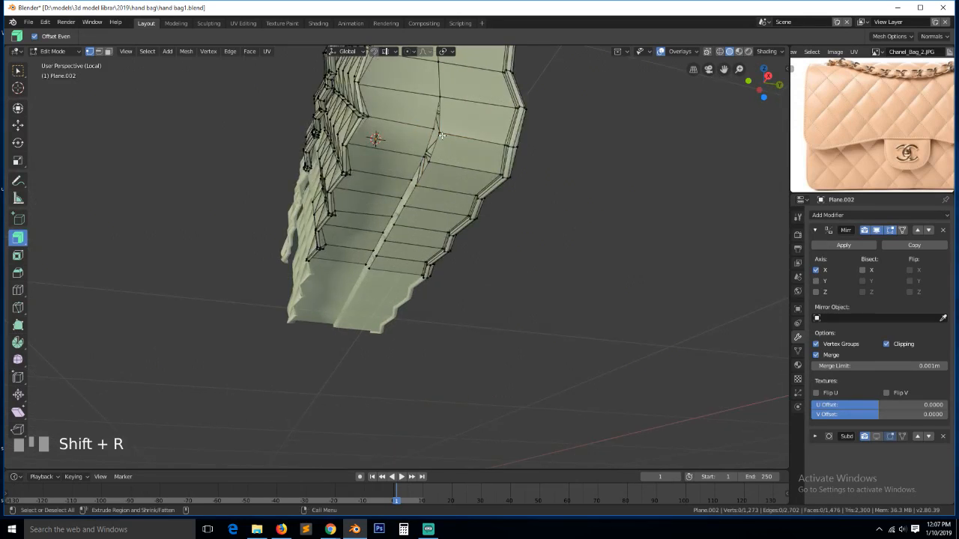
pyautogui.click(438, 137)
pyautogui.keyDown('shift'); pyautogui.click(437, 143); pyautogui.keyUp('shift')
pyautogui.press('m')
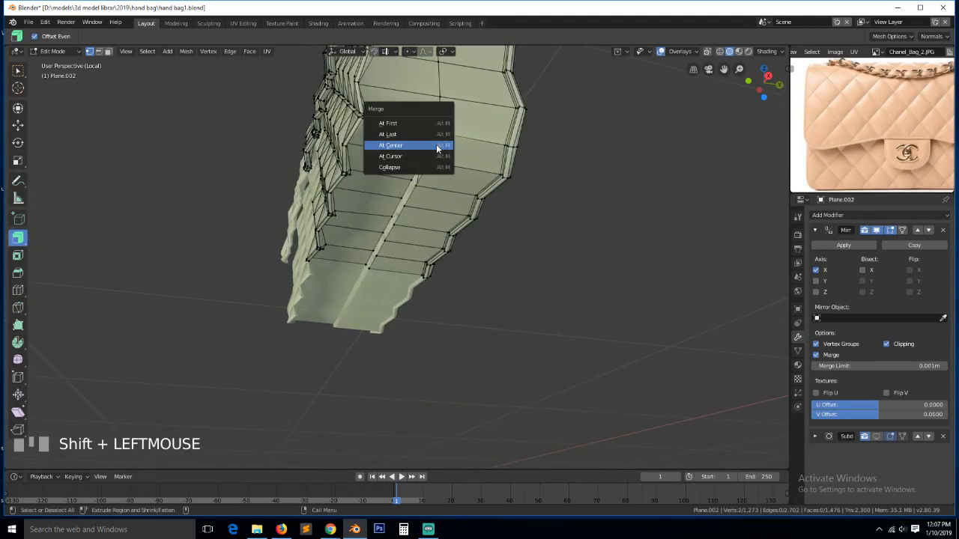
pyautogui.click(436, 144)
# - Face the bottom seam and merge its upper vertex pairs at centre
pyautogui.press('`')
pyautogui.click(385, 162)
pyautogui.keyDown('shift'); pyautogui.click(382, 167); pyautogui.keyUp('shift')
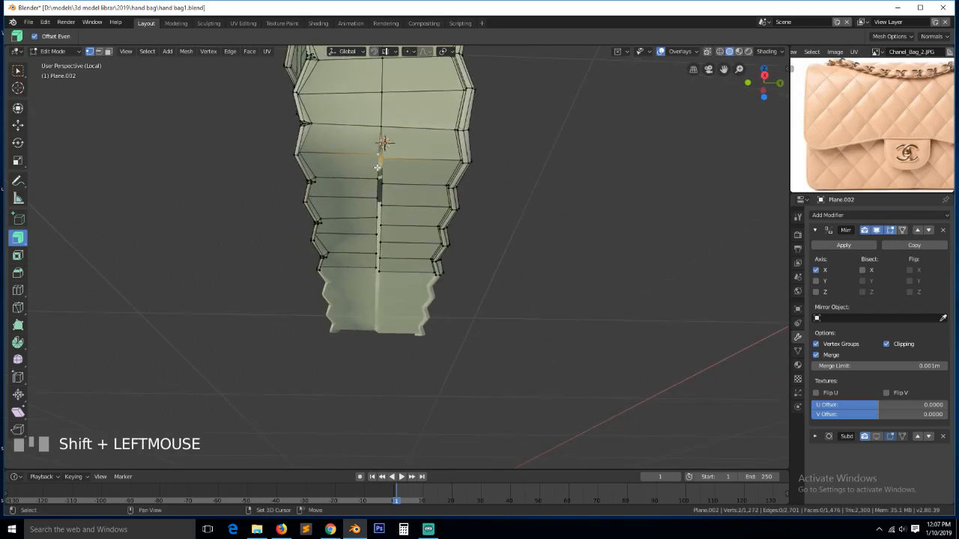
pyautogui.hotkey('shift', 'r')
pyautogui.keyDown('shift'); pyautogui.click(385, 192); pyautogui.keyUp('shift')
pyautogui.hotkey('shift', 'r')
pyautogui.click(357, 189)
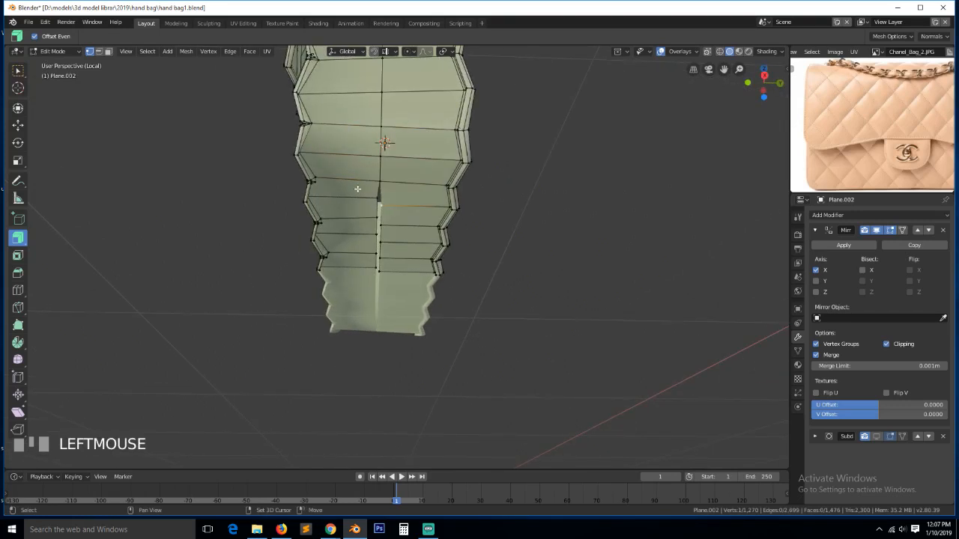
pyautogui.keyDown('shift'); pyautogui.click(375, 199); pyautogui.keyUp('shift')
pyautogui.hotkey('shift', 'r')
pyautogui.click(384, 225)
pyautogui.keyDown('shift'); pyautogui.click(375, 218); pyautogui.keyUp('shift')
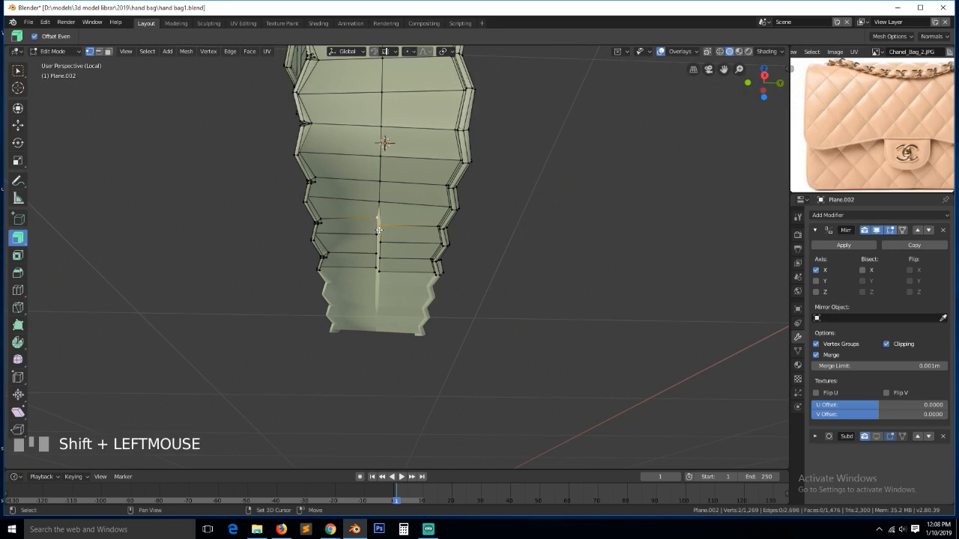
pyautogui.hotkey('shift', 'r')
# - Merge the last bottom-seam vertex pairs at centre to close the gap
pyautogui.click(386, 242)
pyautogui.keyDown('shift'); pyautogui.click(378, 235); pyautogui.keyUp('shift')
pyautogui.hotkey('shift', 'r')
pyautogui.keyDown('shift'); pyautogui.click(379, 257); pyautogui.keyUp('shift')
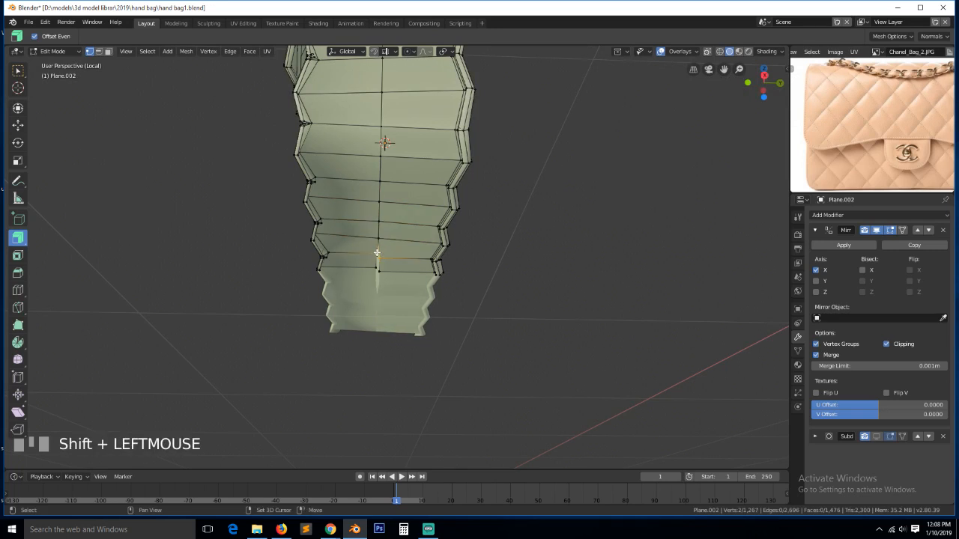
pyautogui.hotkey('shift', 'r')
pyautogui.click(384, 272)
pyautogui.keyDown('shift'); pyautogui.click(377, 268); pyautogui.keyUp('shift')
pyautogui.hotkey('shift', 'r')
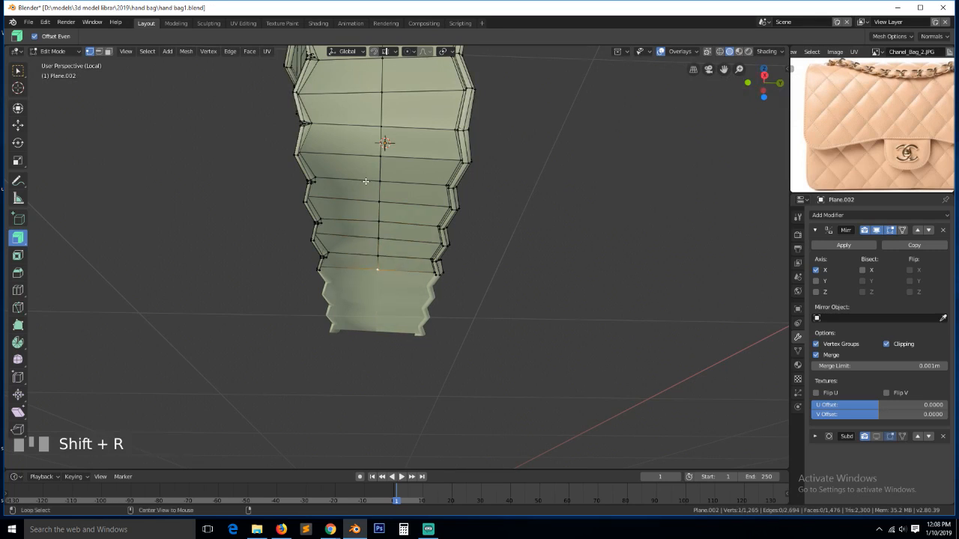
# - Leave Edit Mode, orbit around the joined bag, and bring up its object context menu
pyautogui.press('Tab')
pyautogui.hotkey('ctrl', '`')
pyautogui.press('`')
pyautogui.rightClick(425, 212)
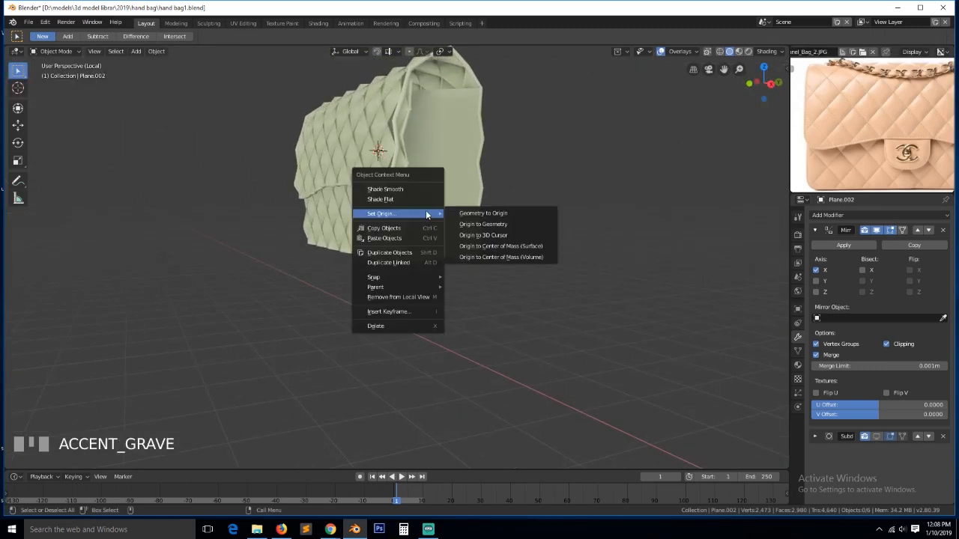
# - Apply Shade Smooth to the bag and save it as hand bag1.blend
pyautogui.click(410, 188)
pyautogui.rightClick(456, 201)
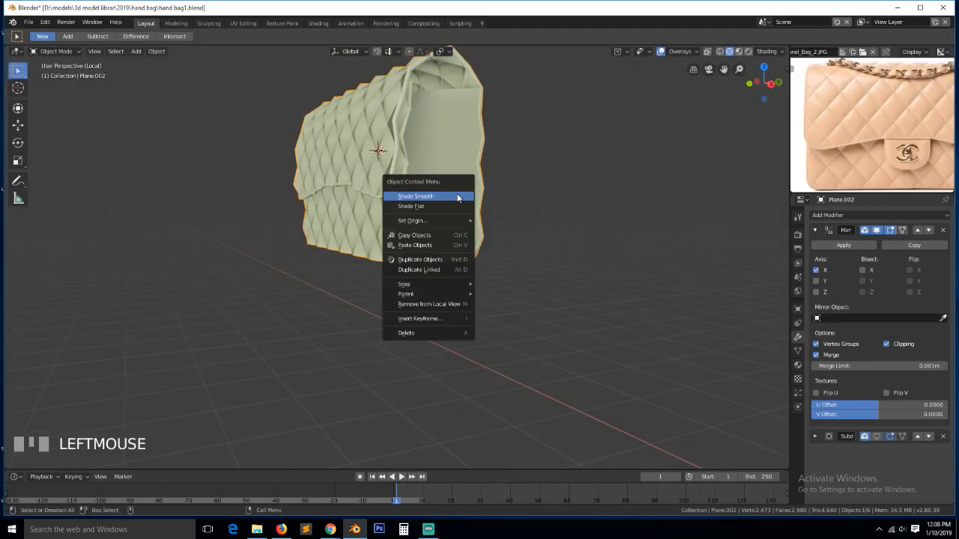
pyautogui.click(454, 197)
pyautogui.moveTo(412, 178); pyautogui.dragTo(472, 222, button='middle')
pyautogui.scroll(1, 439, 199)
pyautogui.hotkey('ctrl', 's')
# - In front view, select the bag and collapse its Mirror modifier settings
pyautogui.scroll(-5, 380, 221)
pyautogui.scroll(-5, 854, 135)
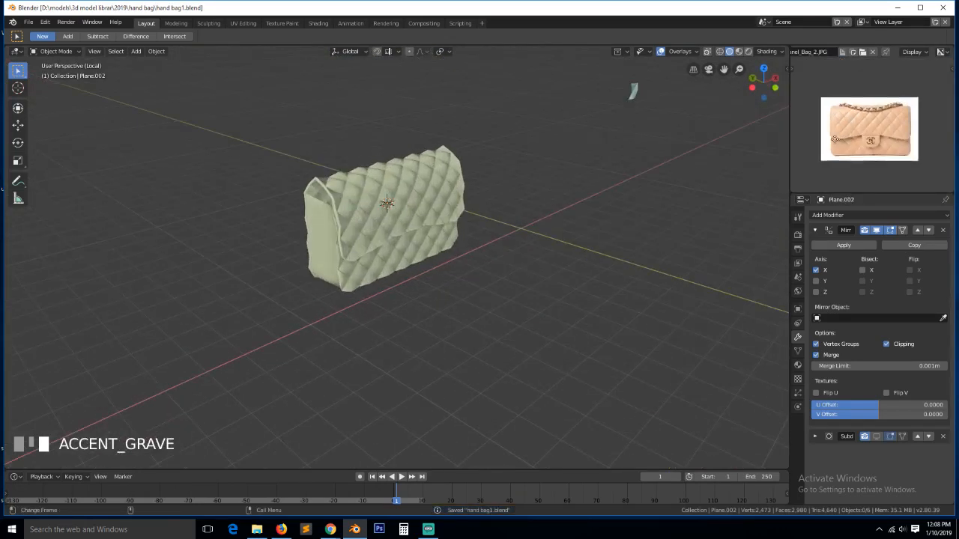
pyautogui.moveTo(854, 135); pyautogui.dragTo(838, 137, button='middle')
pyautogui.moveTo(337, 235); pyautogui.dragTo(277, 222, button='middle')
pyautogui.press('KP_1')
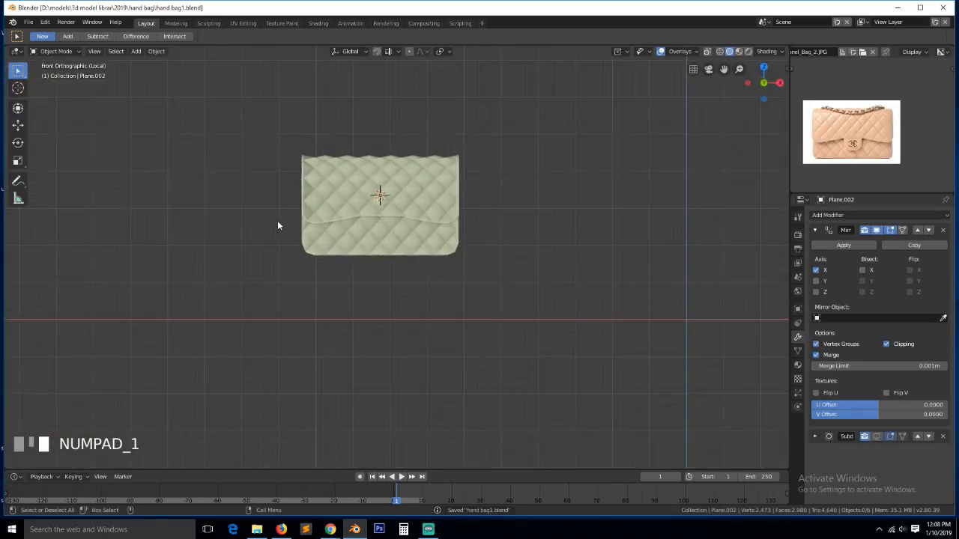
pyautogui.scroll(4, 327, 236)
pyautogui.click(446, 225)
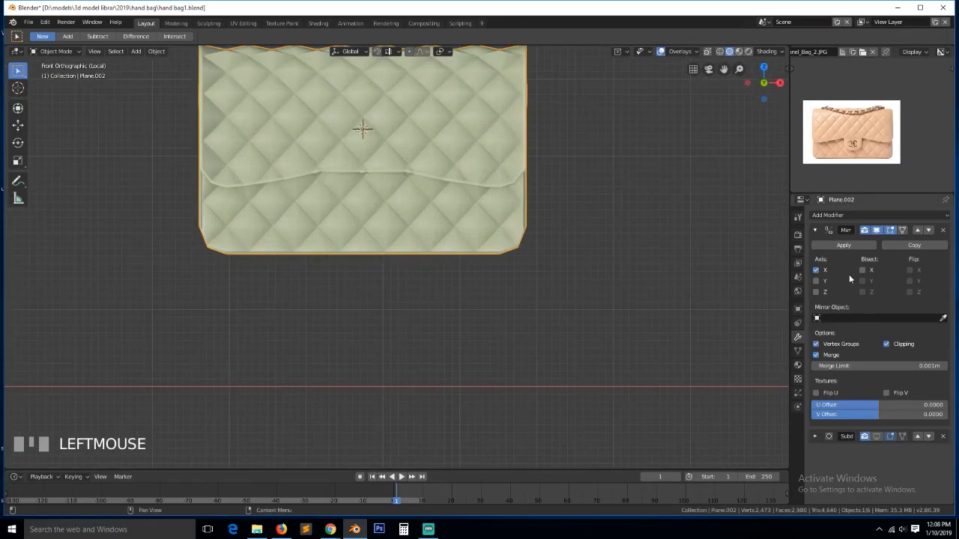
pyautogui.click(815, 231)
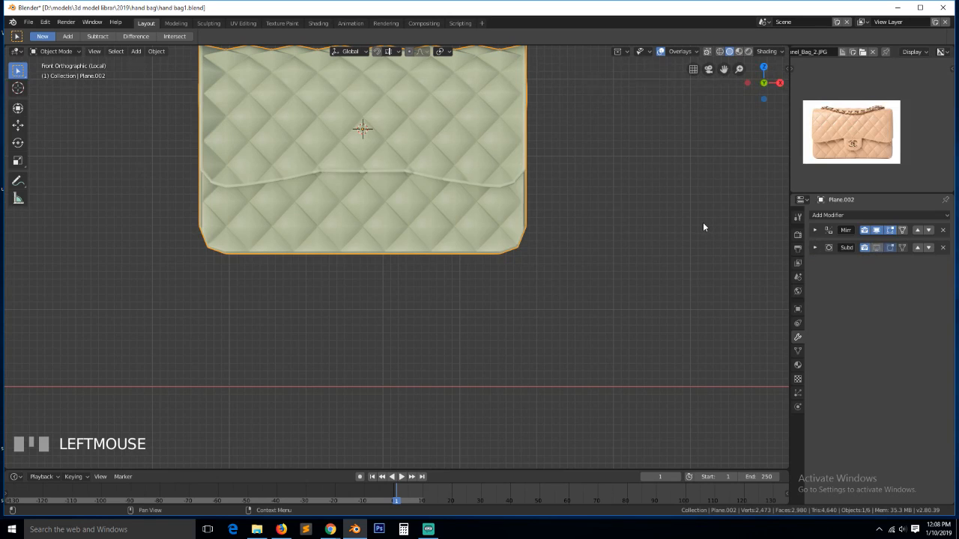
pyautogui.press('a')
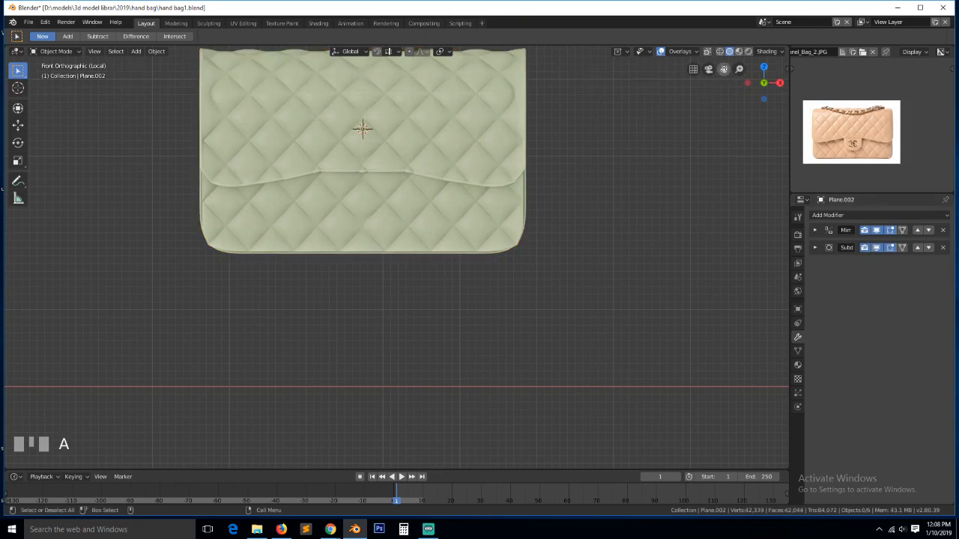
# - Orbit to inspect the bag's side and save the file again
pyautogui.moveTo(723, 69); pyautogui.dragTo(730, 172)
pyautogui.moveTo(562, 172); pyautogui.dragTo(593, 168, button='middle')
pyautogui.scroll(2, 907, 104)
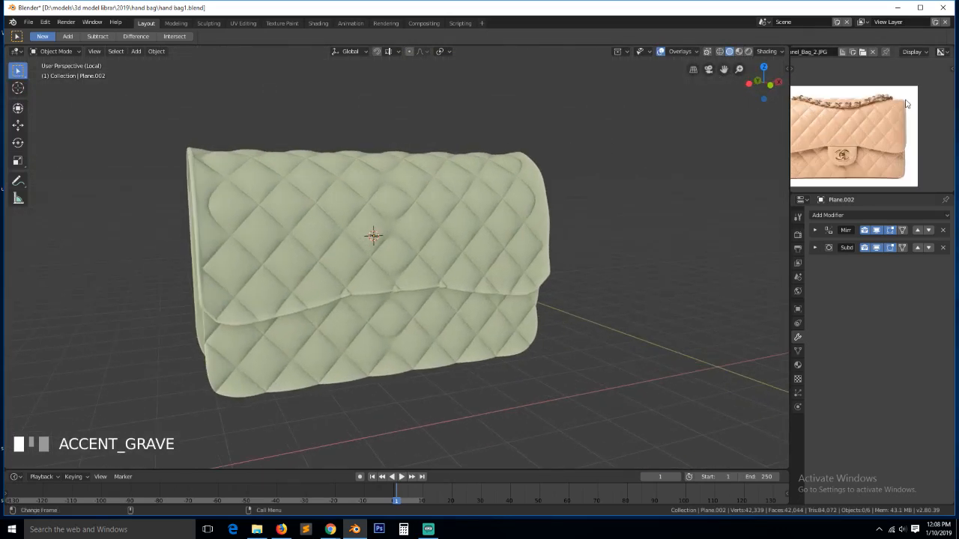
pyautogui.moveTo(549, 204); pyautogui.dragTo(529, 201, button='middle')
pyautogui.hotkey('ctrl', 's')
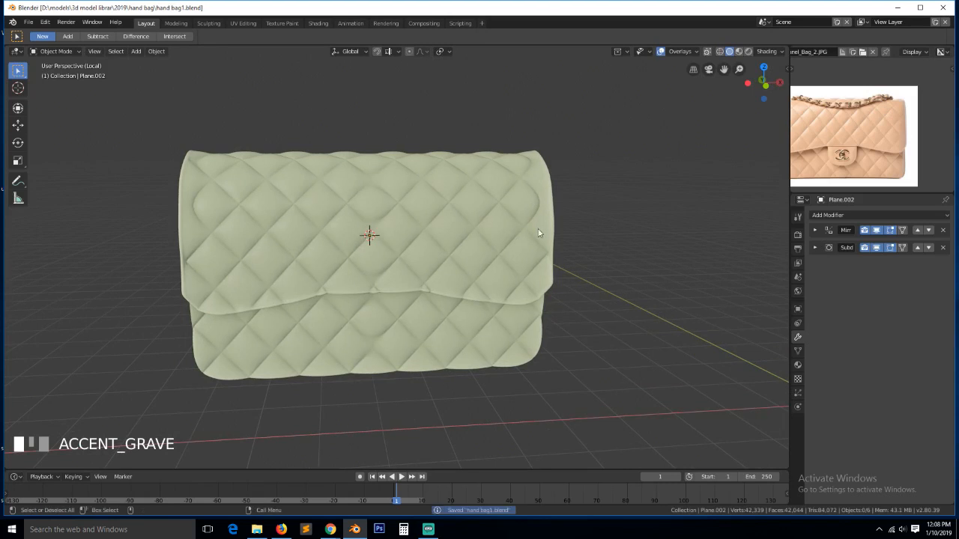
# - Zoom and pan the reference photo so the clasp fills the image editor
pyautogui.scroll(2, 765, 155)
pyautogui.scroll(3, 766, 151)
pyautogui.scroll(-3, 767, 150)
pyautogui.moveTo(845, 132); pyautogui.dragTo(910, 124, button='middle')
pyautogui.scroll(2, 910, 129)
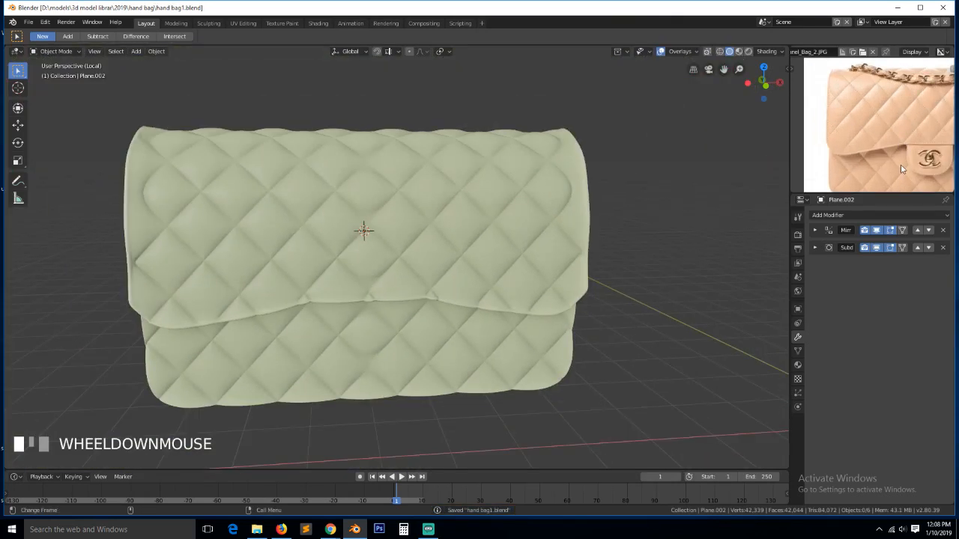
pyautogui.moveTo(902, 169); pyautogui.dragTo(861, 126, button='middle')
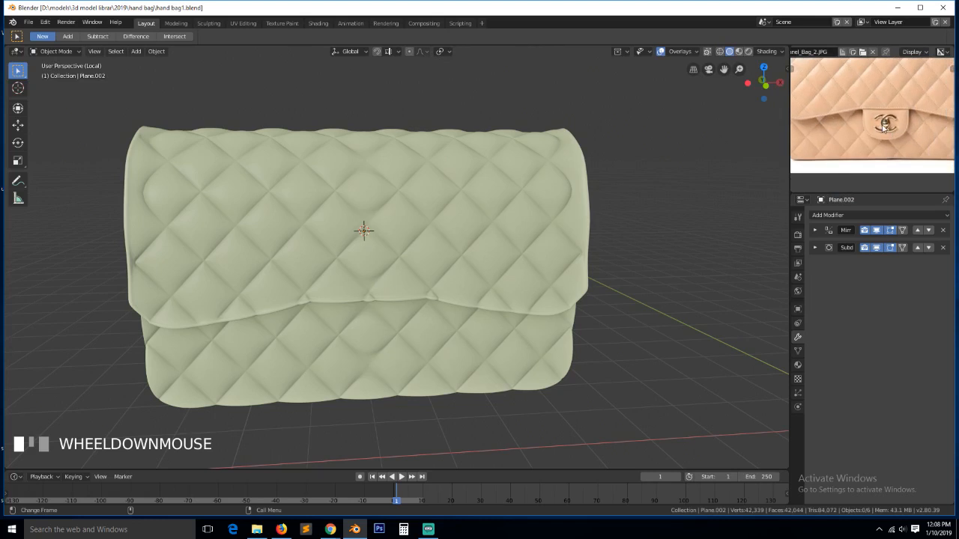
# - Select the bag in front view and disable its Subdivision modifier in the viewport
pyautogui.click(528, 257)
pyautogui.press('KP_1')
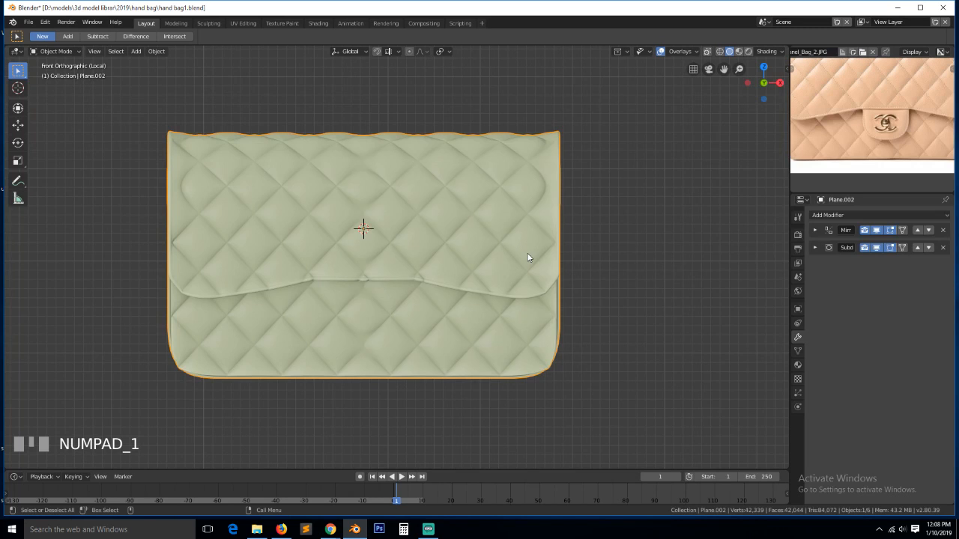
pyautogui.click(877, 248)
pyautogui.press('a')
pyautogui.click(315, 299)
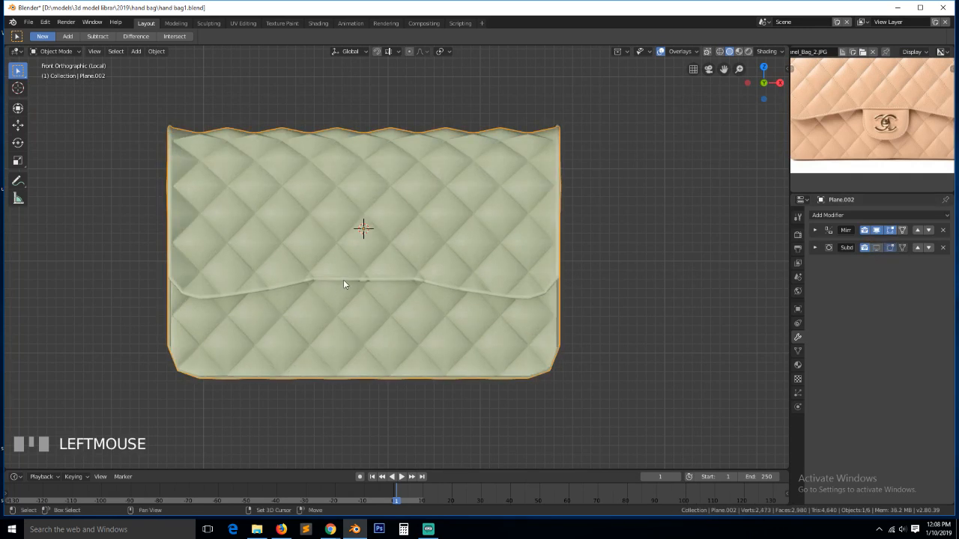
pyautogui.hotkey('shift', 'a')
pyautogui.moveTo(343, 280)
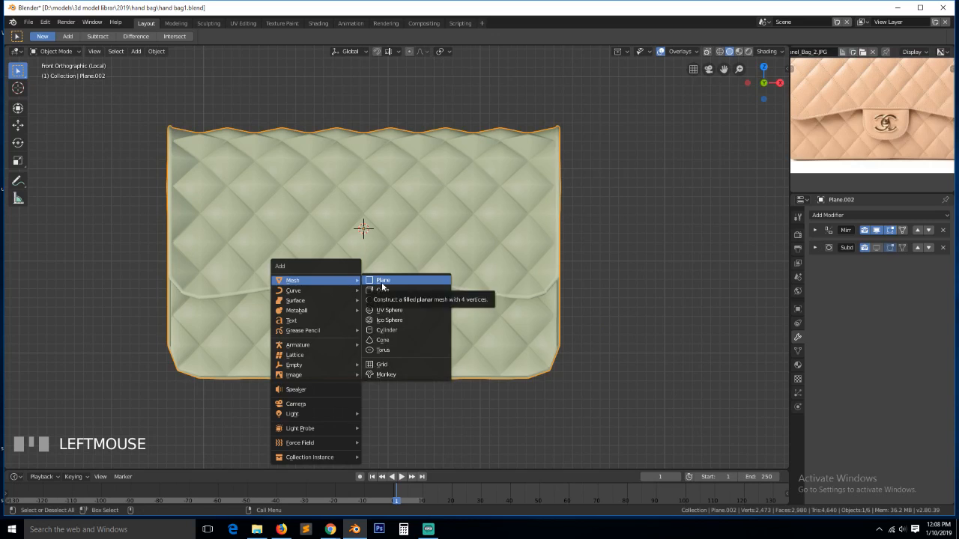
# - Add a plane rotated 90° on X, scaled down and placed below the flap
pyautogui.click(382, 283)
pyautogui.press('r')
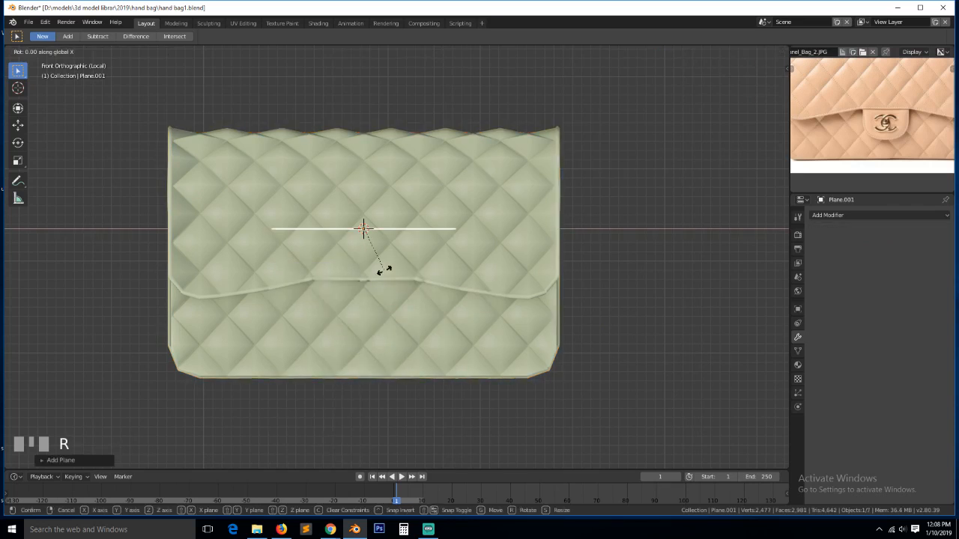
pyautogui.press('9')
pyautogui.press('0')
pyautogui.click(399, 253)
pyautogui.click(395, 331)
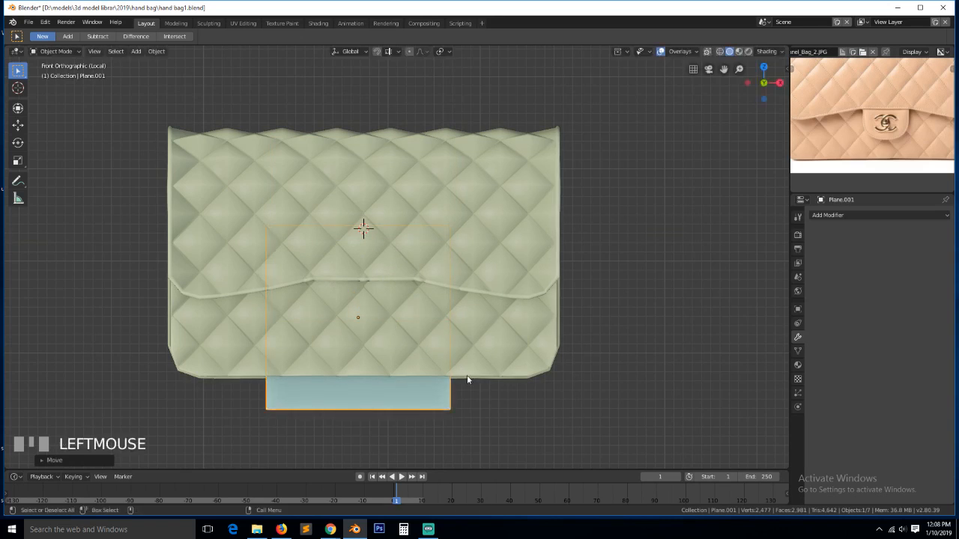
pyautogui.press('s')
pyautogui.click(406, 341)
pyautogui.press('g')
pyautogui.click(413, 315)
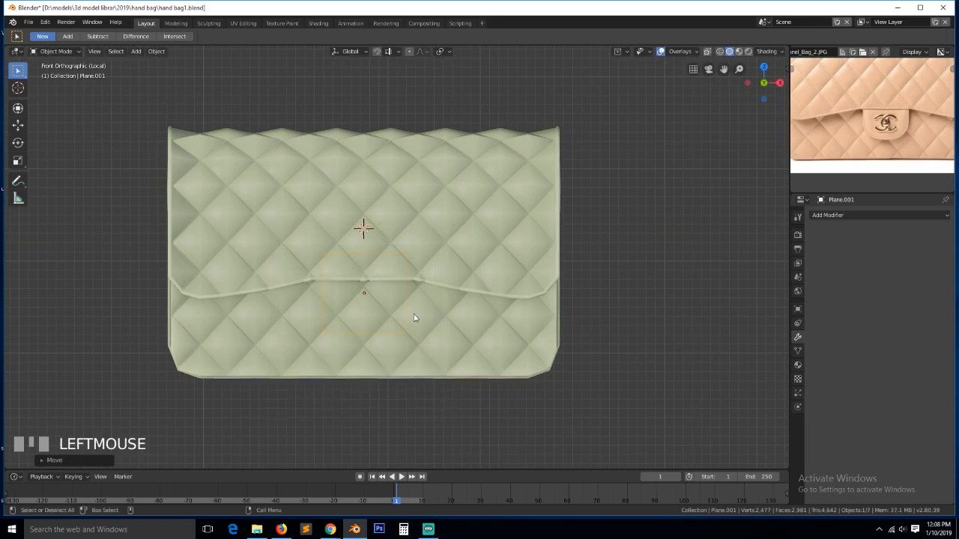
# - From the right side view, move the tab along Y in front of the bag
pyautogui.press('KP_3')
pyautogui.press('g')
pyautogui.press('y')
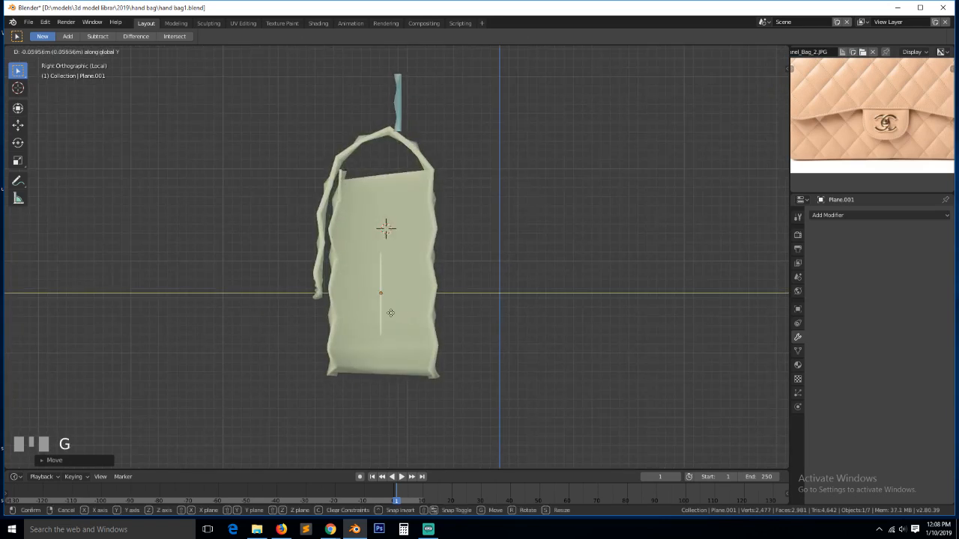
pyautogui.click(353, 316)
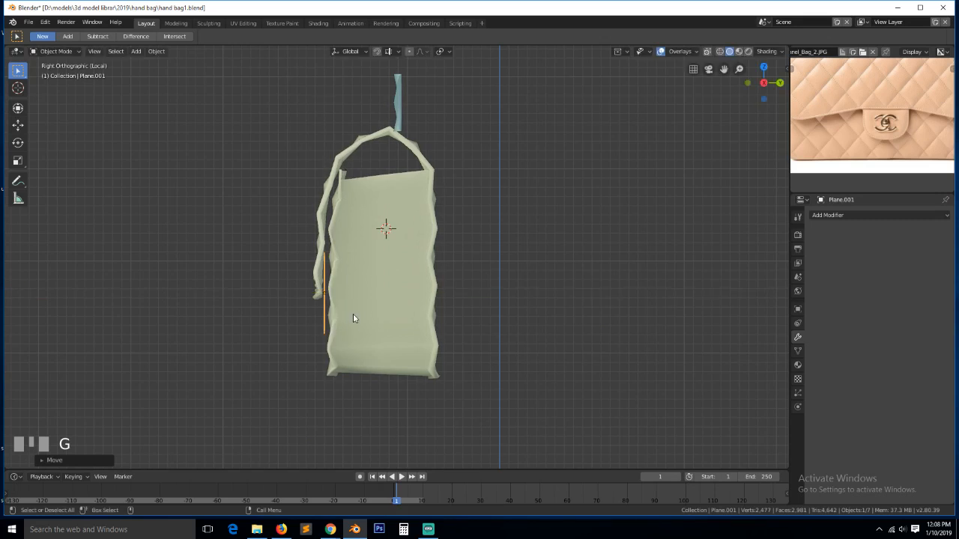
pyautogui.press('KP_1')
pyautogui.scroll(4, 371, 317)
# - Chamfer the tab's two bottom corner vertices with a vertex bevel
pyautogui.press('Tab')
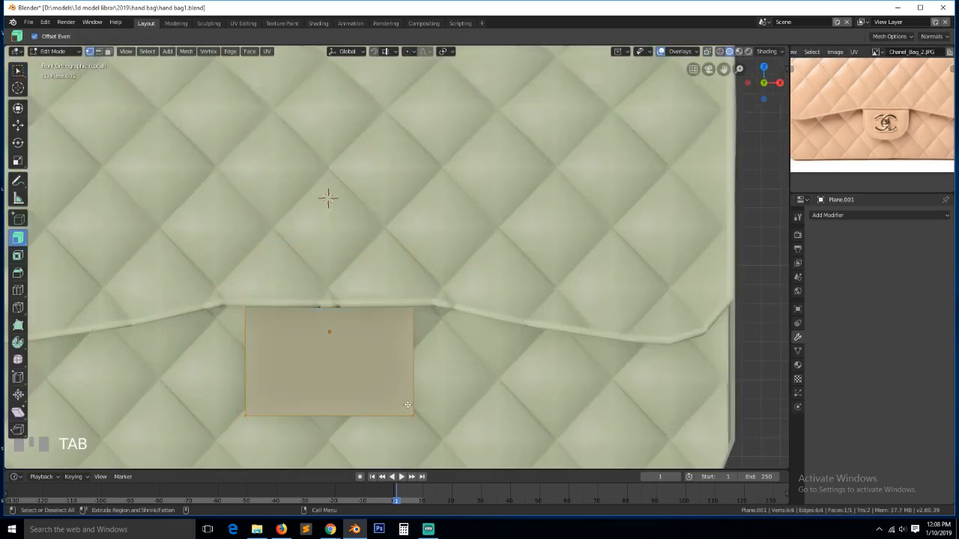
pyautogui.click(415, 416)
pyautogui.click(245, 415)
pyautogui.keyDown('shift'); pyautogui.click(413, 415); pyautogui.keyUp('shift')
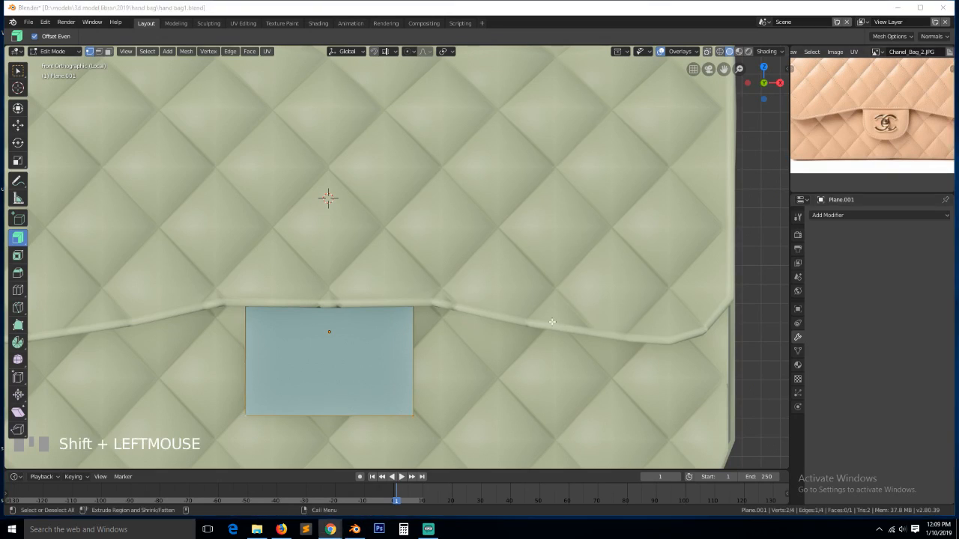
pyautogui.click(515, 3)
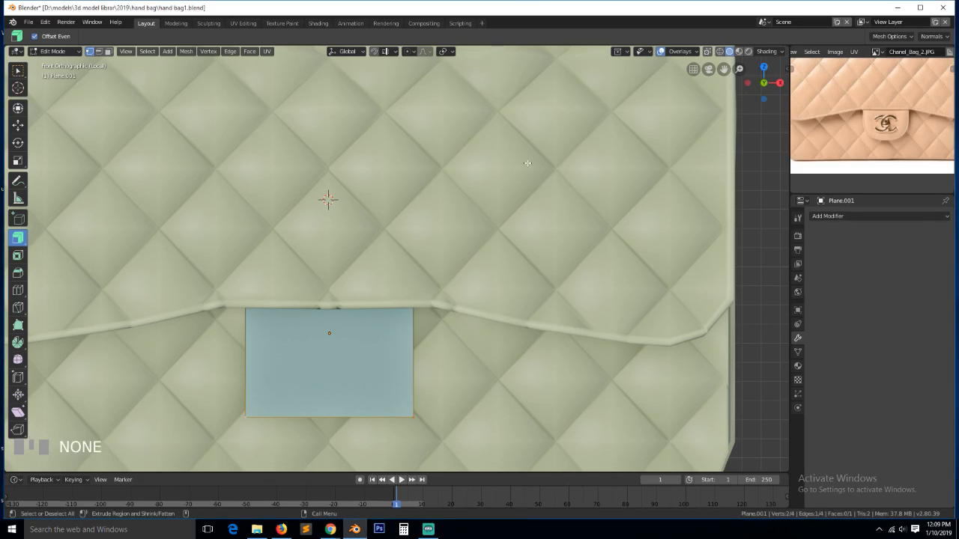
pyautogui.hotkey('shift', 'ctrl', 'b')
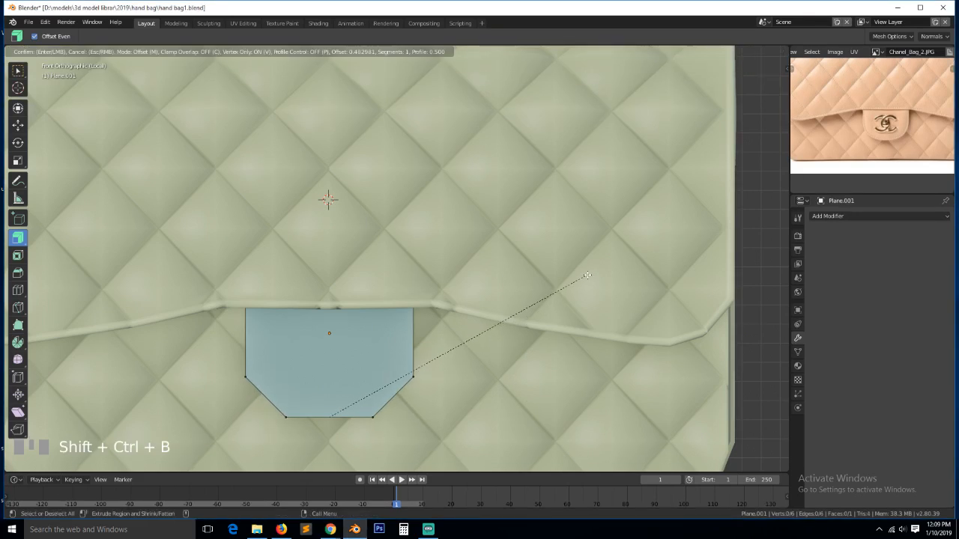
pyautogui.click(633, 229)
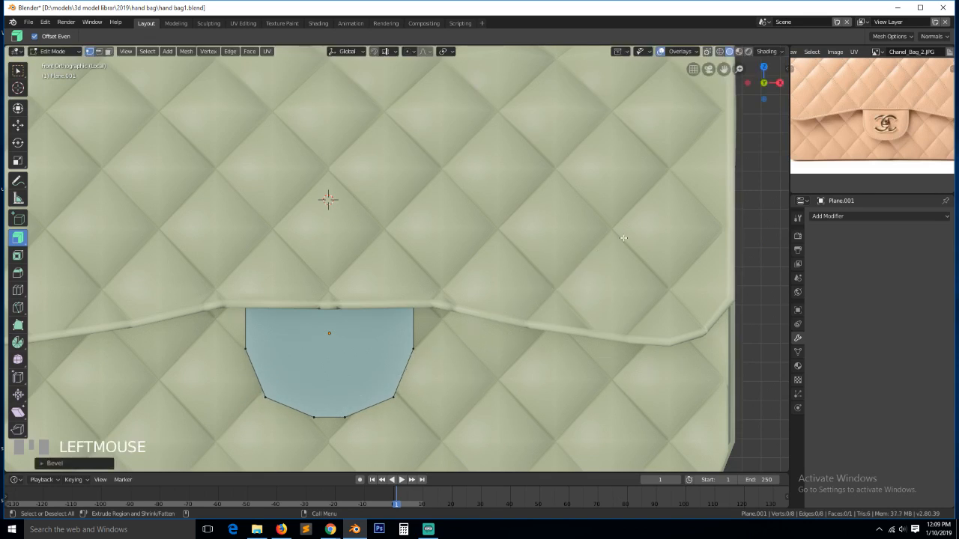
# - Inset the tab face to form a border and add a level-2 Subdivision Surface modifier
pyautogui.press('a')
pyautogui.scroll(1, 496, 331)
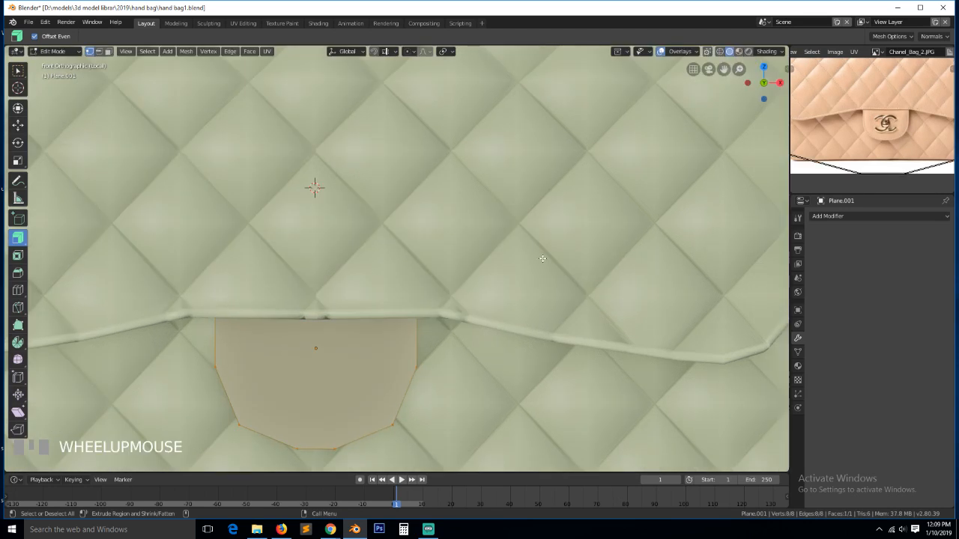
pyautogui.press('i')
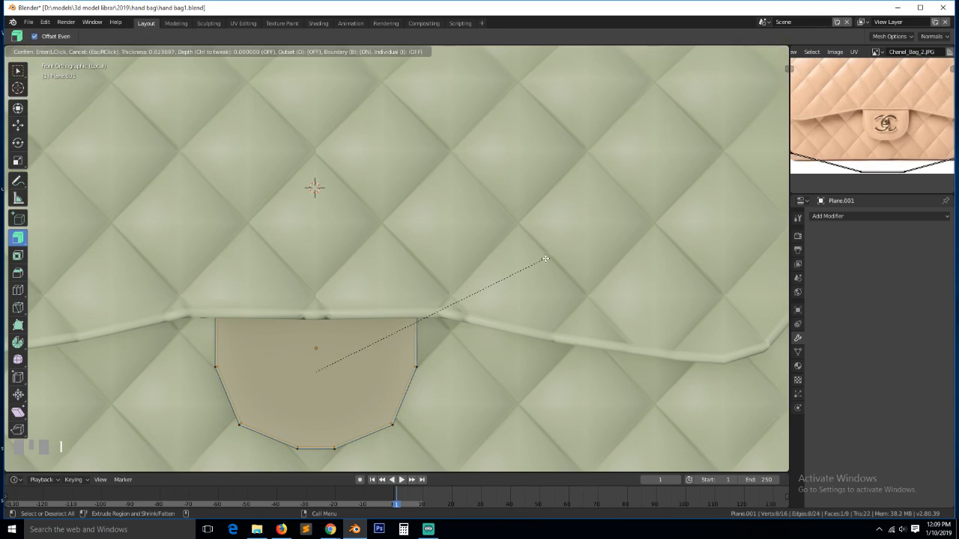
pyautogui.click(544, 262)
pyautogui.press('Tab')
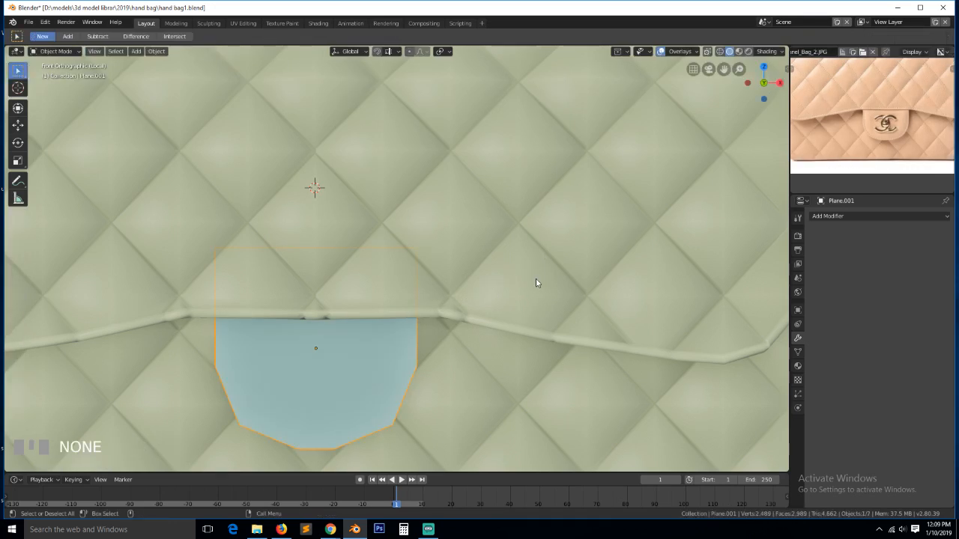
pyautogui.hotkey('ctrl', '2')
pyautogui.press('Tab')
# - In wireframe view, join the tab's left and right side vertices with a new edge
pyautogui.hotkey('shift', 'z')
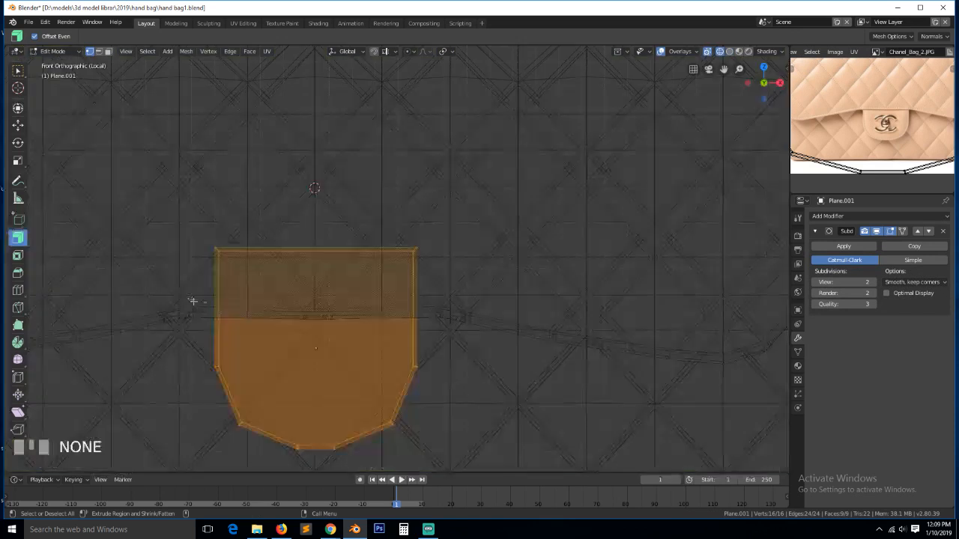
pyautogui.click(225, 371)
pyautogui.keyDown('shift'); pyautogui.click(399, 365); pyautogui.keyUp('shift')
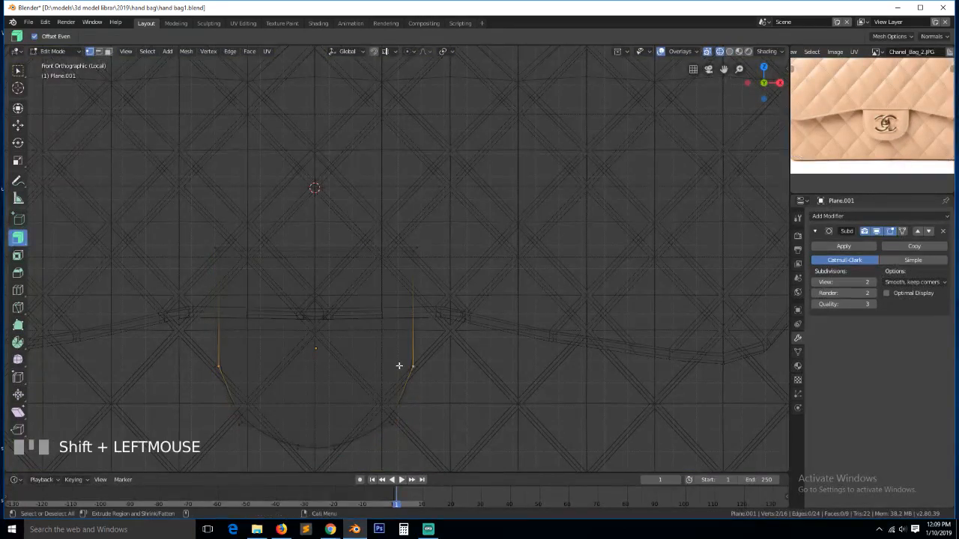
pyautogui.press('f')
# - Add a horizontal loop cut across the tab, slid upward, and return to solid shading
pyautogui.hotkey('ctrl', 'r')
pyautogui.click(221, 316)
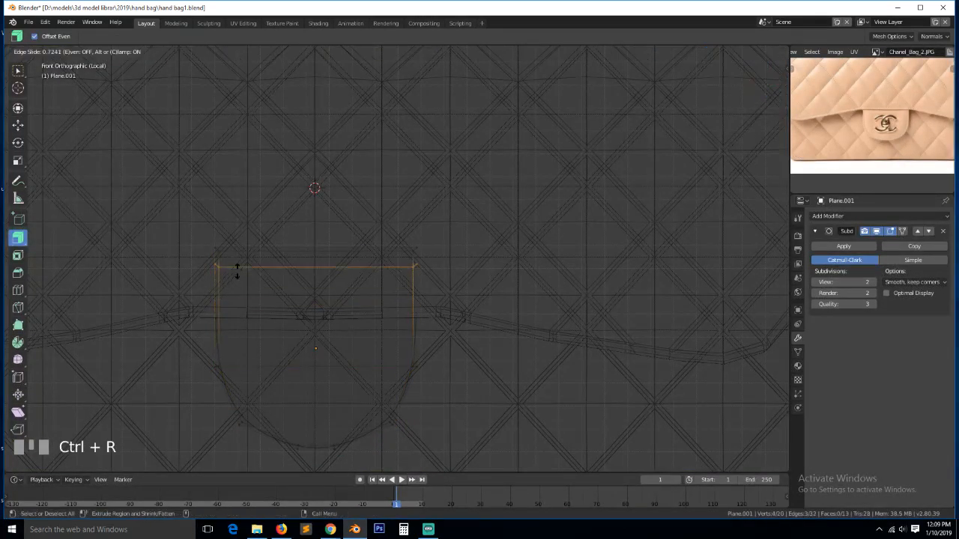
pyautogui.click(239, 262)
pyautogui.hotkey('shift', 'z')
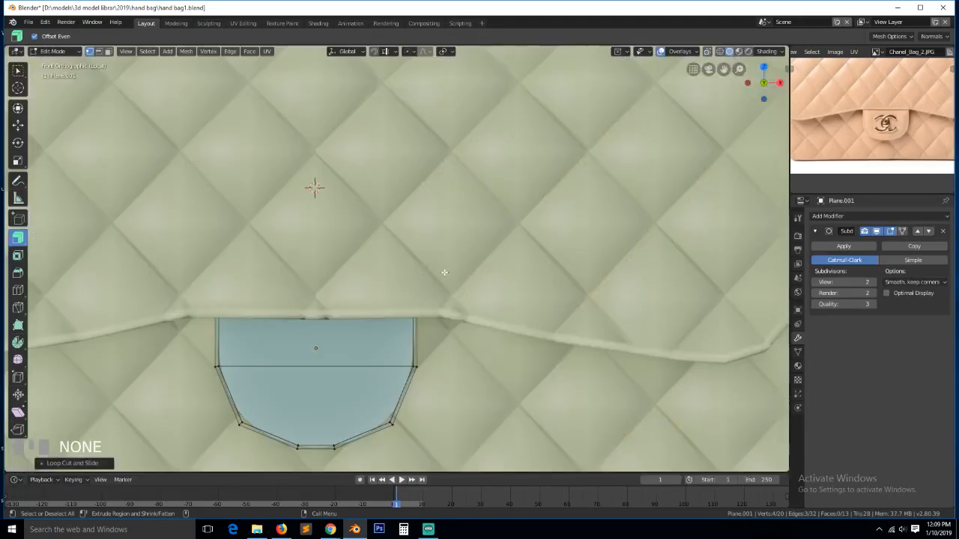
pyautogui.press('Tab')
pyautogui.scroll(3, 427, 410)
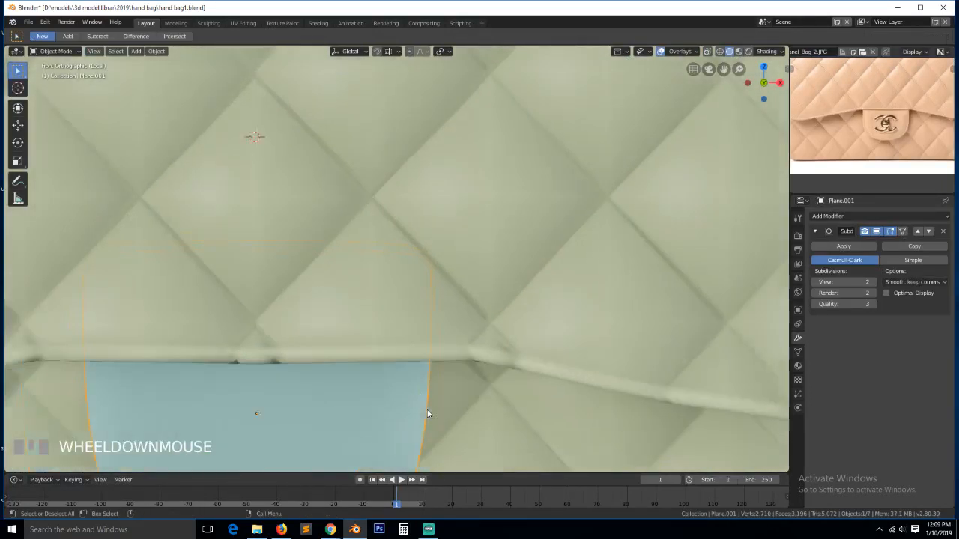
pyautogui.moveTo(427, 410); pyautogui.dragTo(418, 378, button='middle')
pyautogui.scroll(-5, 420, 380)
# - Inset the tab's upper and lower faces together and move the inset faces
pyautogui.press('Tab')
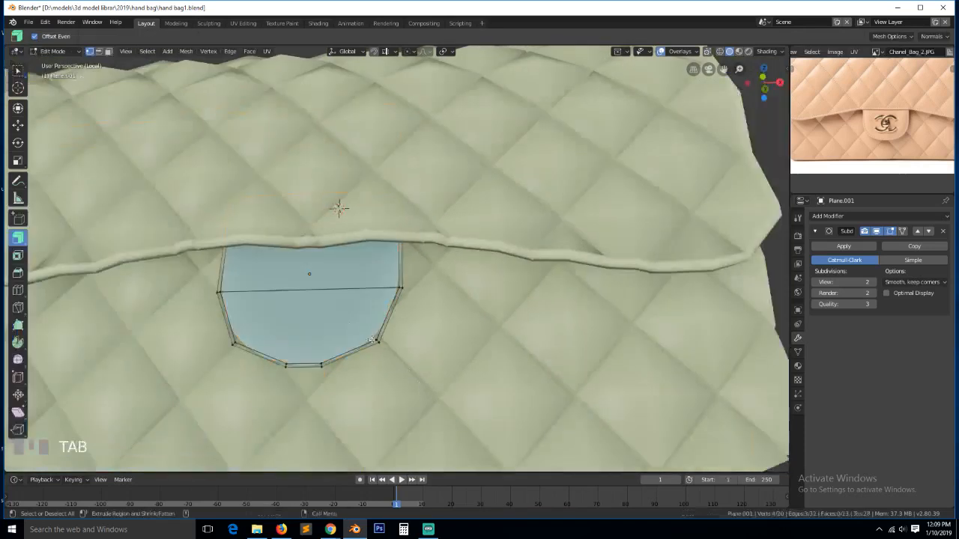
pyautogui.press('3')
pyautogui.click(327, 267)
pyautogui.keyDown('shift'); pyautogui.click(326, 311); pyautogui.keyUp('shift')
pyautogui.press('i')
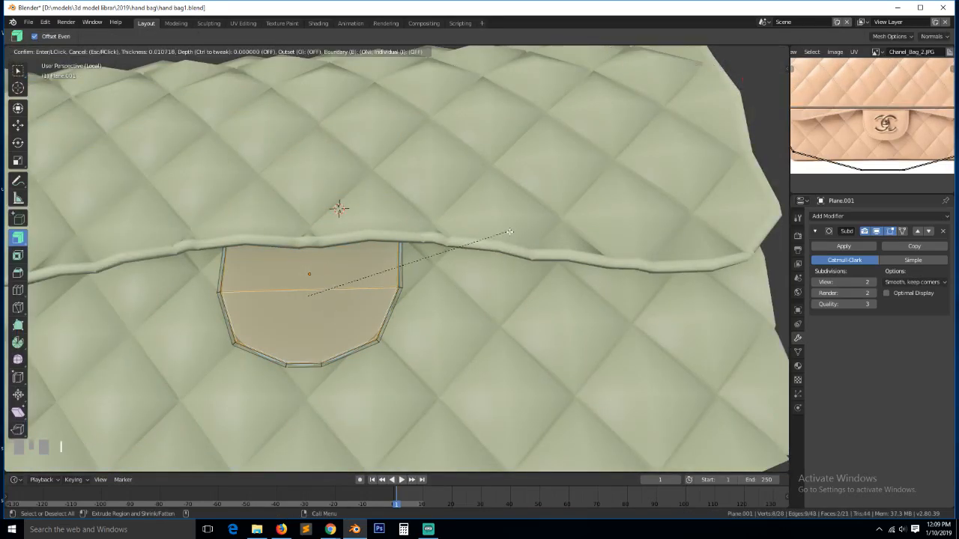
pyautogui.click(483, 243)
pyautogui.moveTo(484, 243); pyautogui.dragTo(464, 286, button='middle')
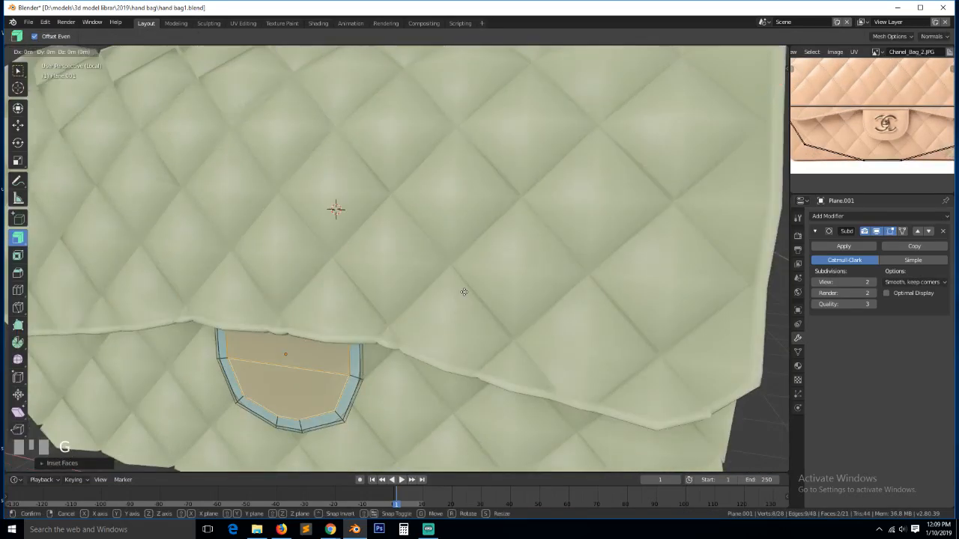
pyautogui.press('g')
pyautogui.click(461, 296)
pyautogui.press('Tab')
# - Select all of the tab's faces and view it in Right Orthographic
pyautogui.moveTo(407, 363); pyautogui.dragTo(445, 312, button='middle')
pyautogui.press('`')
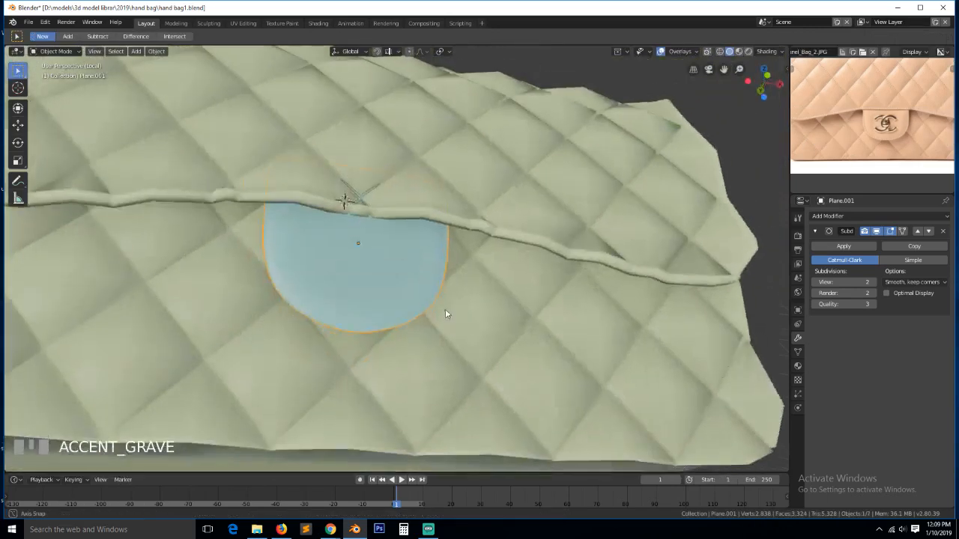
pyautogui.scroll(3, 443, 313)
pyautogui.press('Tab')
pyautogui.press('a')
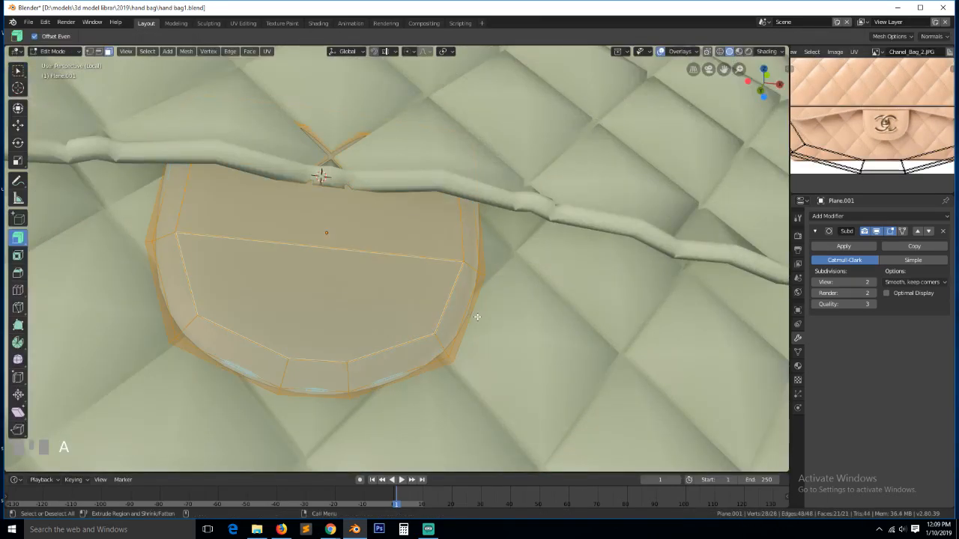
pyautogui.press('KP_3')
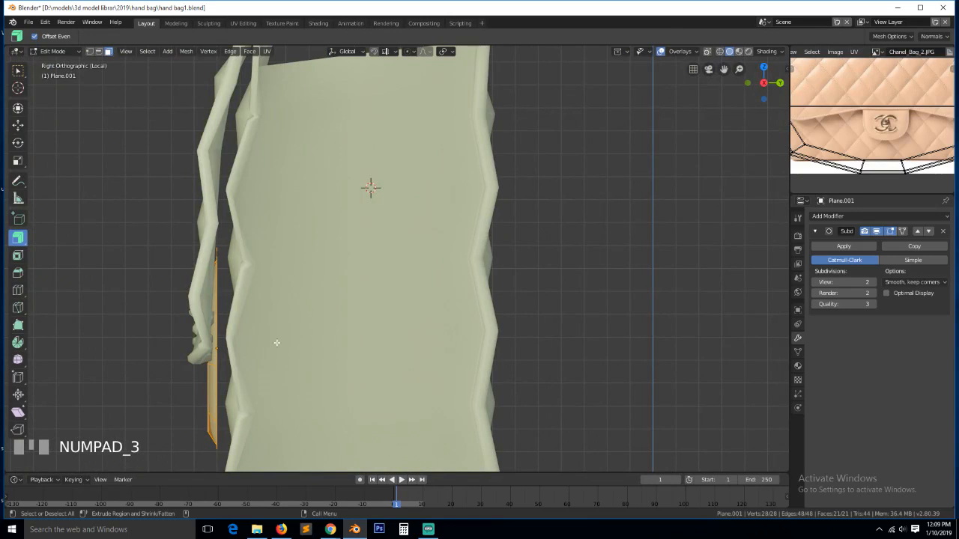
# - Select the tab's outer edge loop and extrude it backward along Y
pyautogui.press('1')
pyautogui.press('`')
pyautogui.keyDown('alt'); pyautogui.click(229, 424); pyautogui.keyUp('alt')
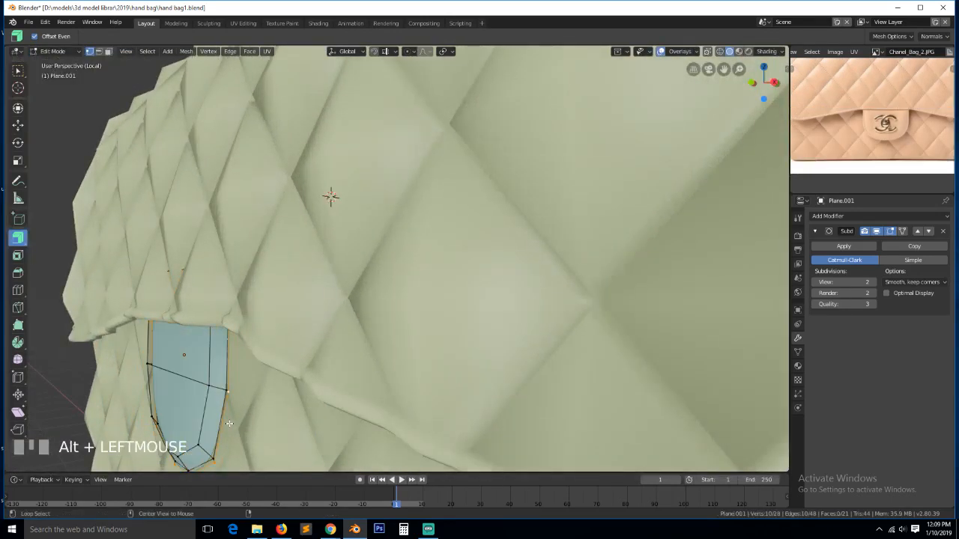
pyautogui.press('KP_3')
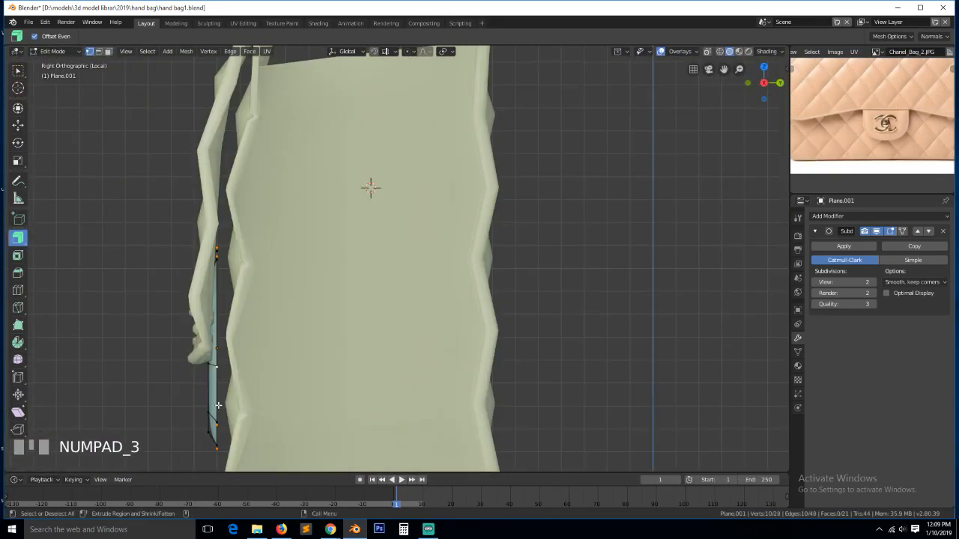
pyautogui.press('e')
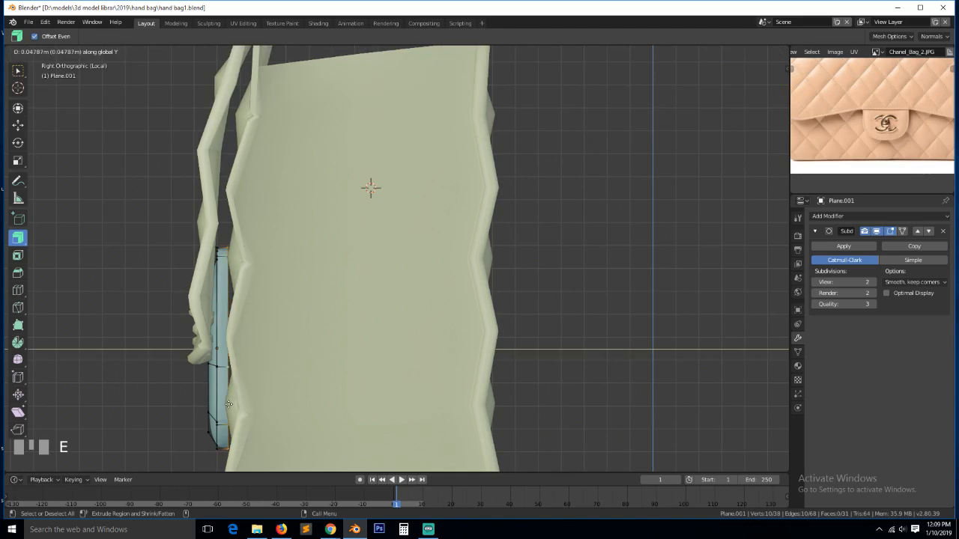
pyautogui.click(229, 404)
# - Extrude the border loop again and scale it slightly inward
pyautogui.press('e')
pyautogui.press('s')
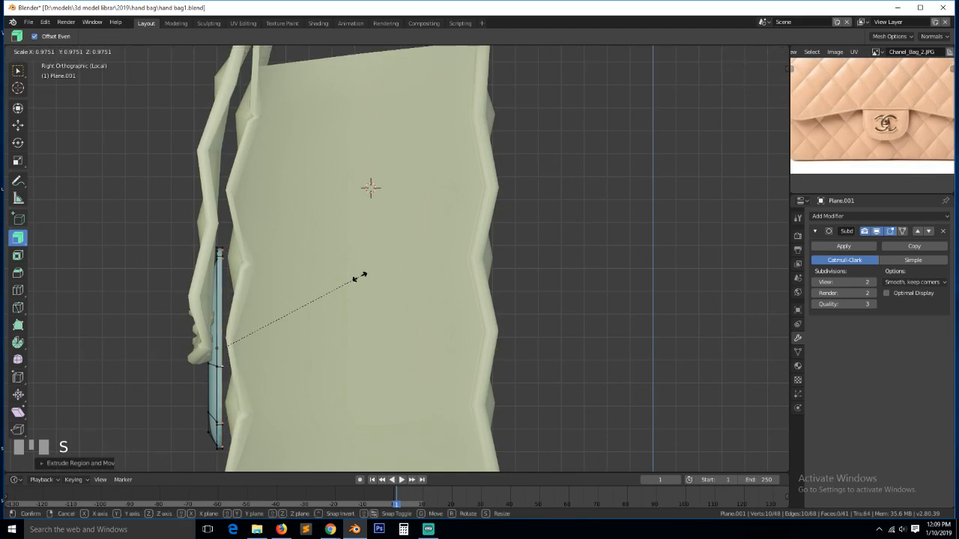
pyautogui.click(356, 278)
pyautogui.press('`')
pyautogui.moveTo(357, 278); pyautogui.dragTo(411, 322, button='middle')
pyautogui.scroll(4, 377, 358)
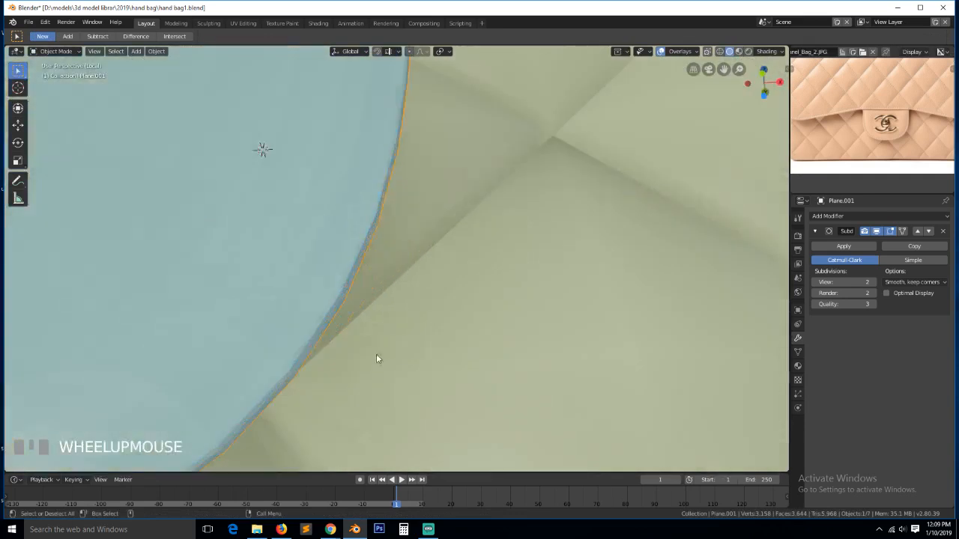
# - Add two loop cuts around the tab's rim, keeping the second one centred
pyautogui.press('Tab')
pyautogui.keyDown('alt'); pyautogui.click(389, 177); pyautogui.keyUp('alt')
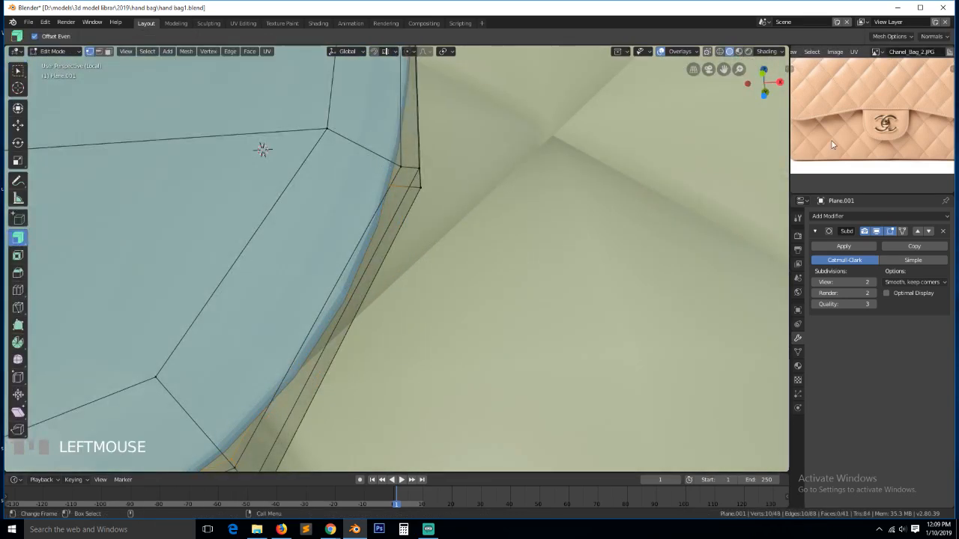
pyautogui.rightClick(535, 186)
pyautogui.hotkey('ctrl', 'r')
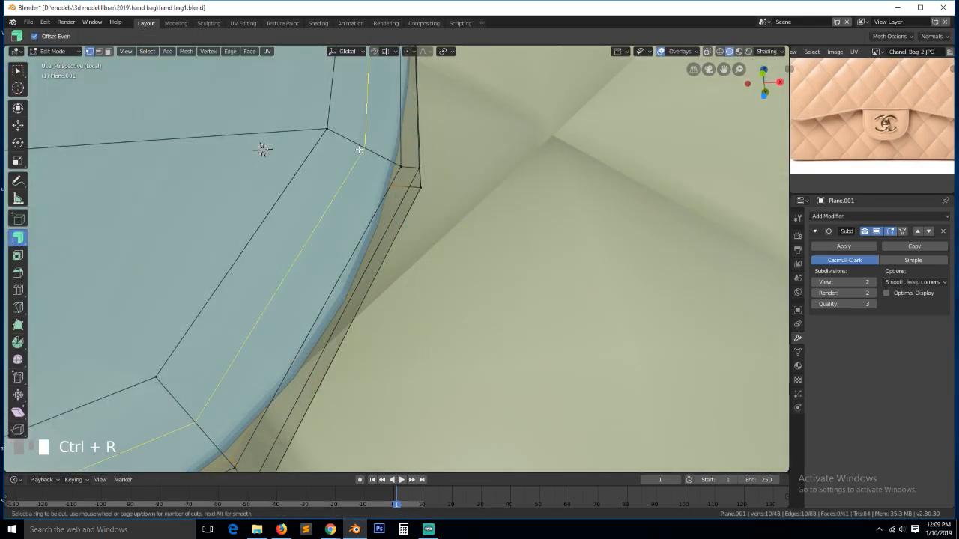
pyautogui.click(360, 150)
pyautogui.click(382, 171)
pyautogui.hotkey('ctrl', 'r')
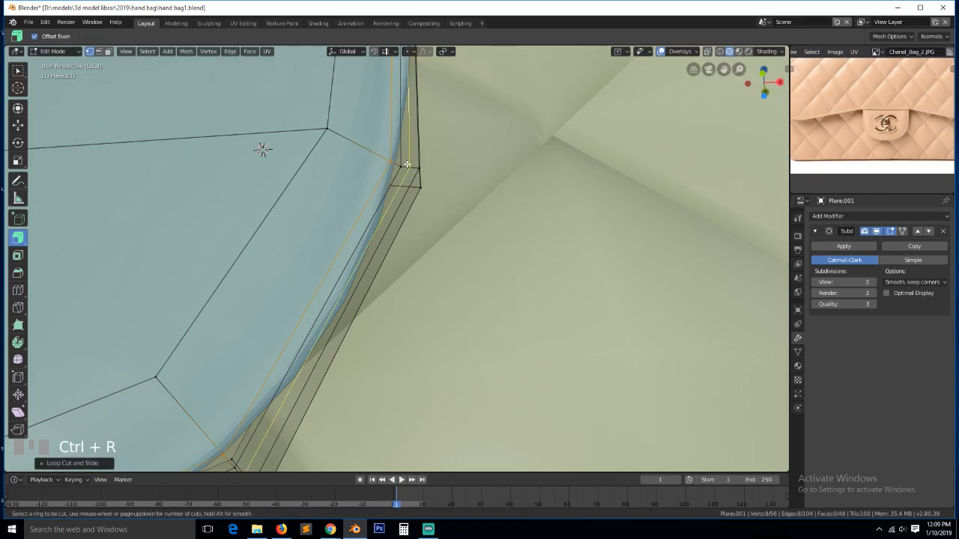
pyautogui.click(406, 165)
pyautogui.rightClick(410, 166)
# - Shrink/fatten the selected rim to adjust its thickness
pyautogui.hotkey('alt', 's')
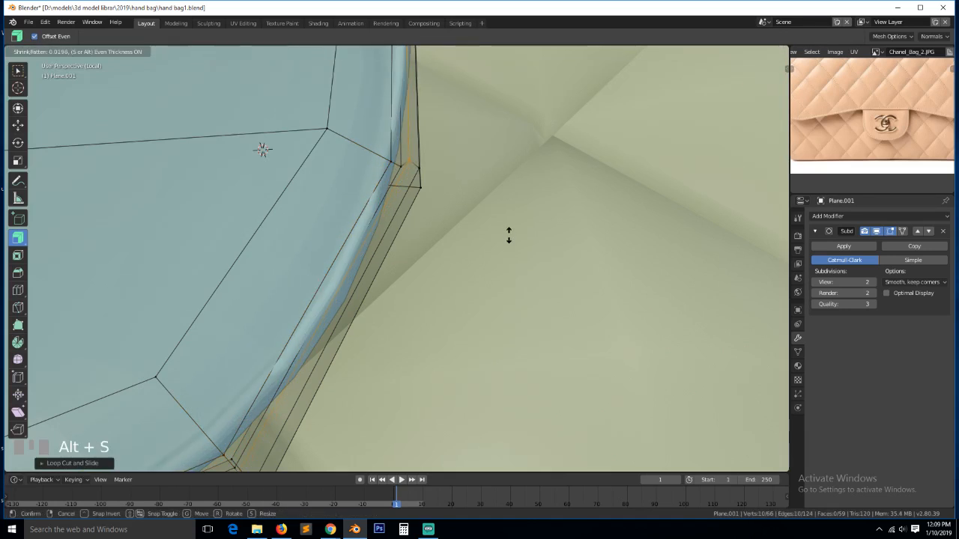
pyautogui.click(510, 237)
pyautogui.press('Tab')
pyautogui.scroll(-3, 422, 216)
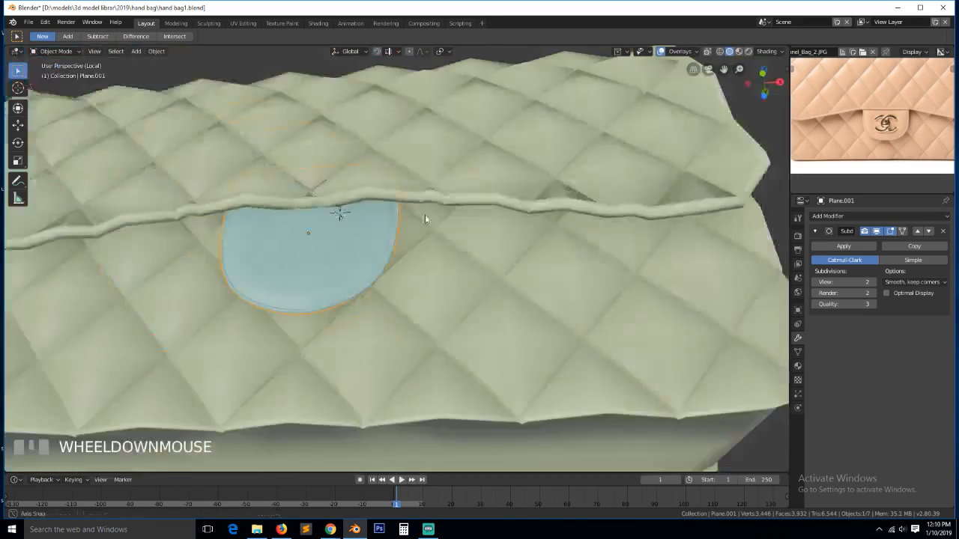
pyautogui.press('`')
pyautogui.hotkey('alt', 'a')
pyautogui.press('`')
pyautogui.moveTo(390, 275); pyautogui.dragTo(393, 343, button='middle')
# - Apply smooth shading to the tab and save the handbag file
pyautogui.rightClick(376, 332)
pyautogui.click(376, 332)
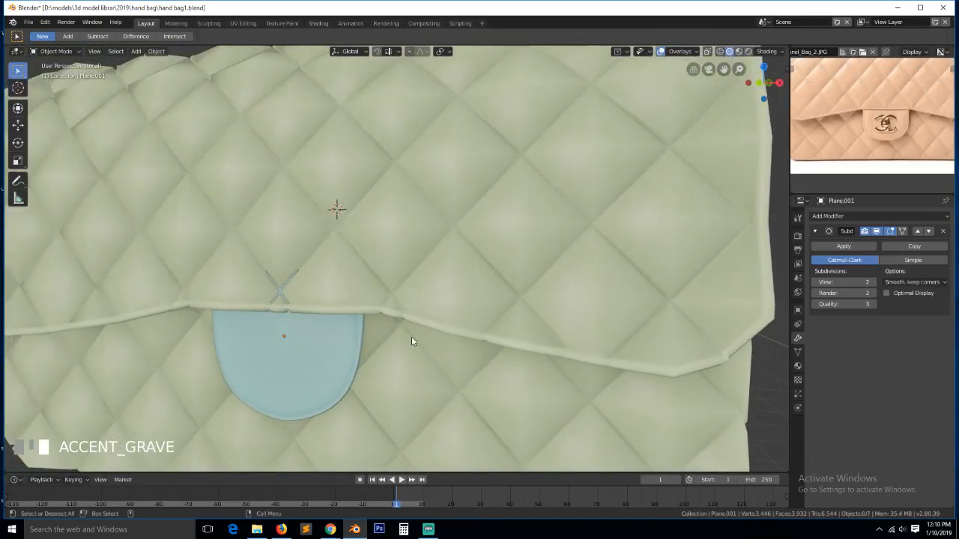
pyautogui.scroll(-3, 445, 318)
pyautogui.hotkey('ctrl', 's')
pyautogui.moveTo(484, 305); pyautogui.dragTo(464, 312, button='middle')
pyautogui.scroll(3, 529, 285)
# - Add another edge loop across the blue tab
pyautogui.press('Tab')
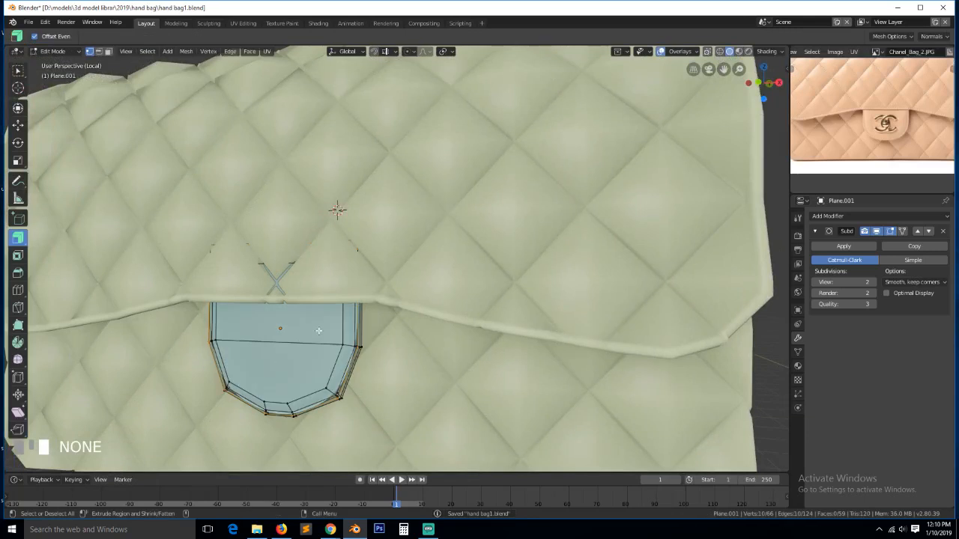
pyautogui.hotkey('ctrl', 'r')
pyautogui.click(336, 300)
pyautogui.click(337, 293)
pyautogui.press('Tab')
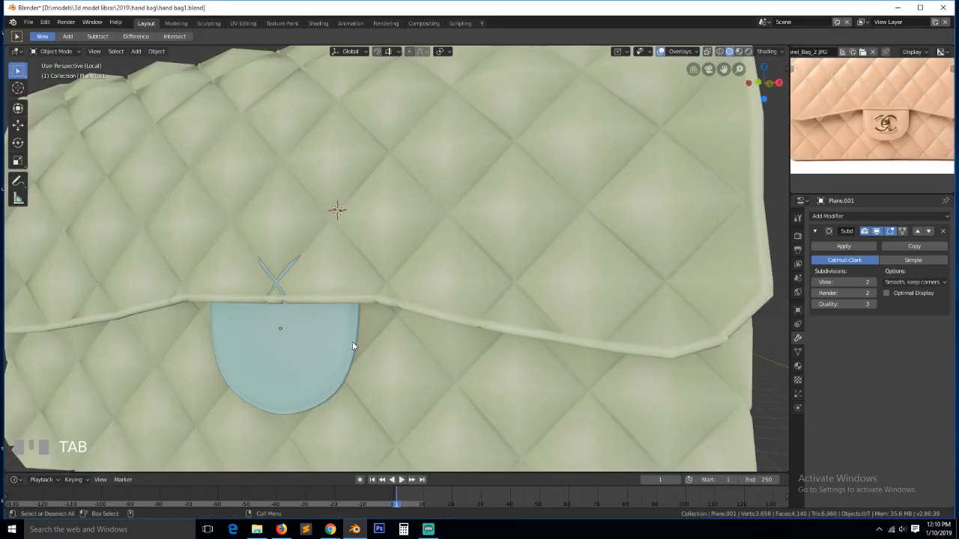
pyautogui.scroll(-3, 353, 344)
pyautogui.press('`')
pyautogui.moveTo(352, 345); pyautogui.dragTo(429, 335, button='middle')
pyautogui.scroll(2, 427, 335)
pyautogui.press('`')
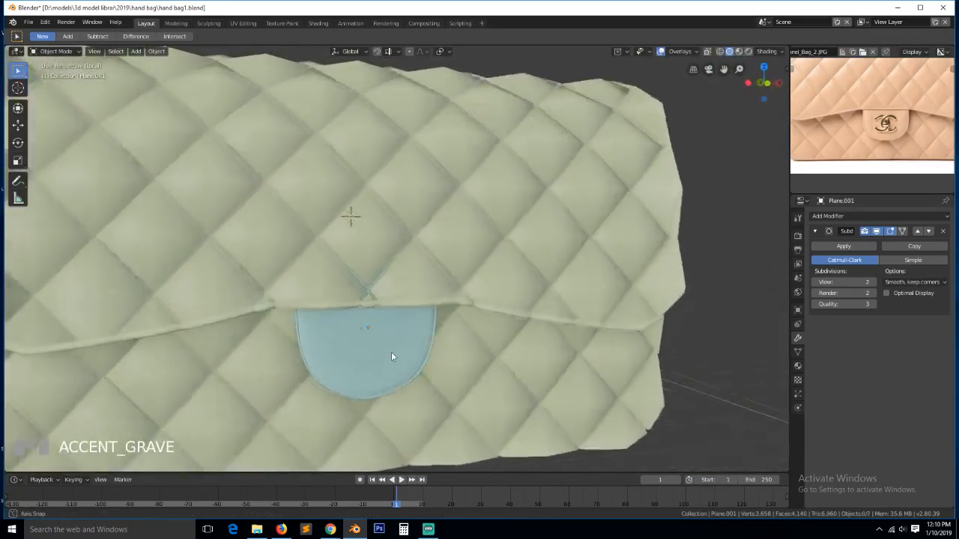
# - Box-select the vertices along the tab's top edge in wireframe view
pyautogui.click(387, 353)
pyautogui.press('Tab')
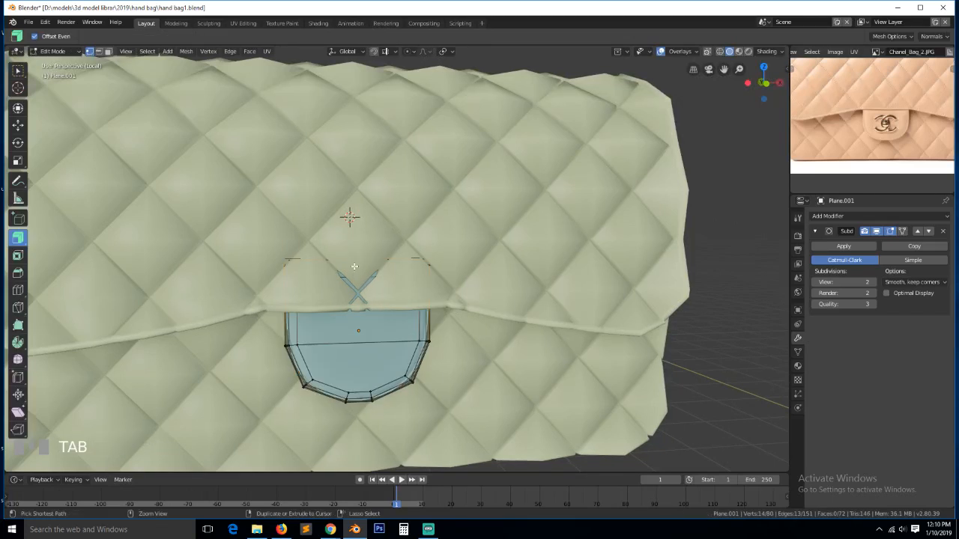
pyautogui.press('`')
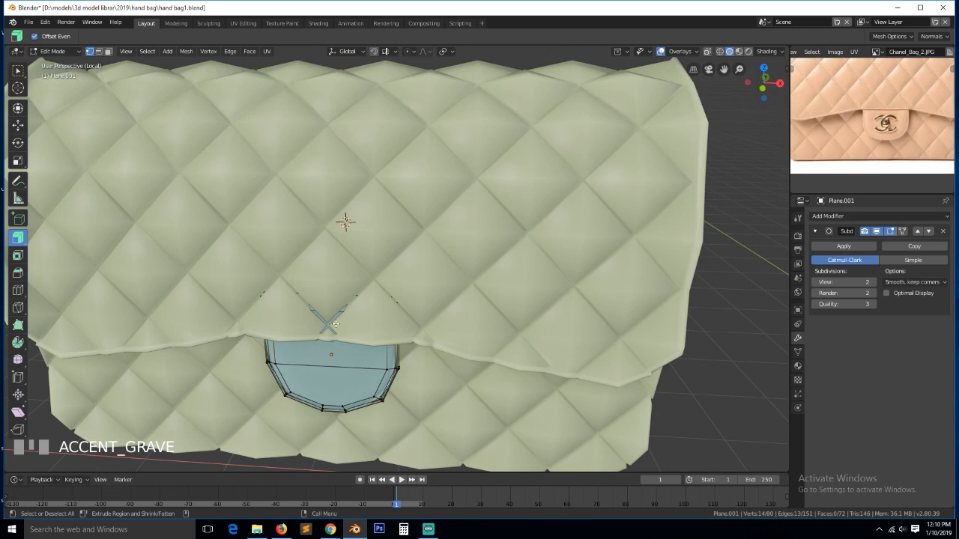
pyautogui.press('z')
pyautogui.click(217, 315)
pyautogui.press('a')
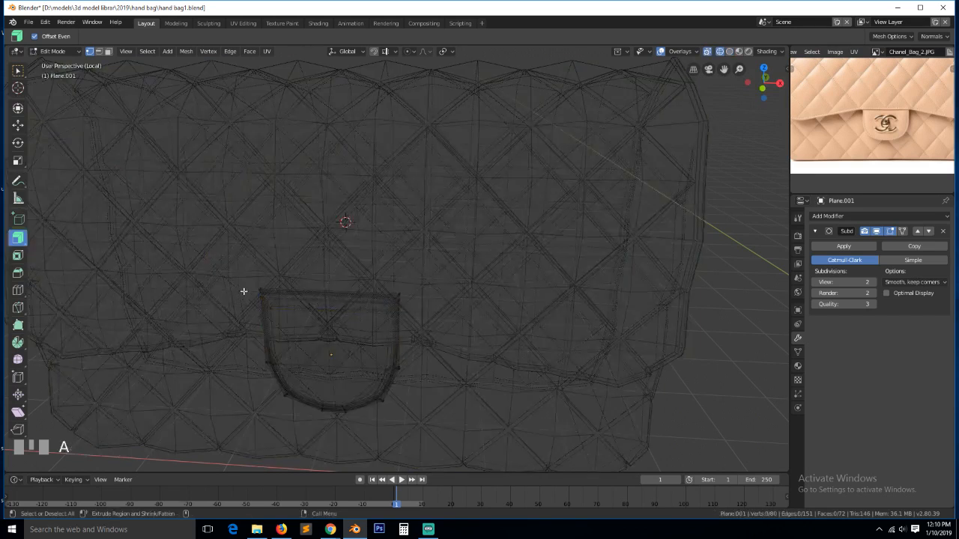
pyautogui.press('b')
pyautogui.moveTo(231, 275)
pyautogui.mouseDown()
pyautogui.moveTo(375, 284)
pyautogui.moveTo(441, 325)
pyautogui.mouseUp()
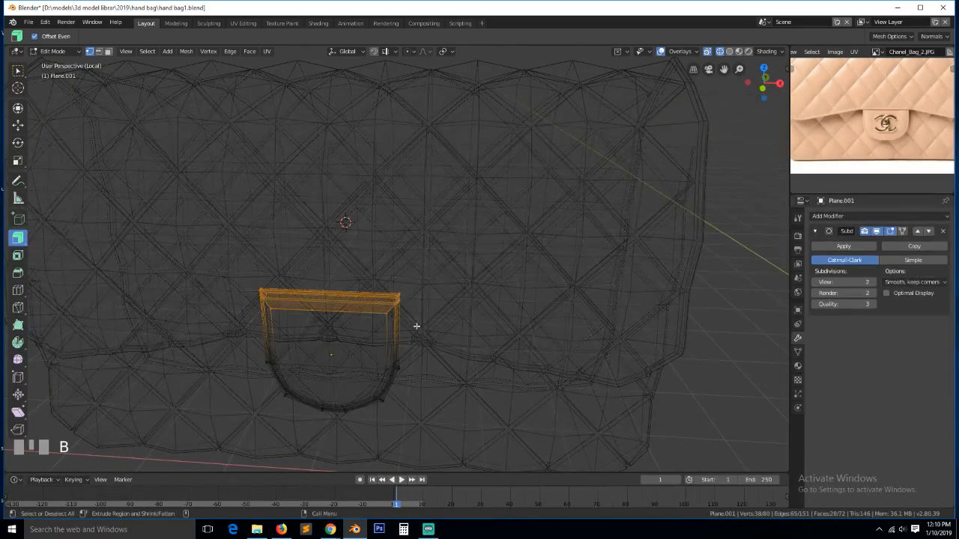
# - Move the tab's top vertices along Y to tuck them under the flap
pyautogui.press('z')
pyautogui.click(497, 324)
pyautogui.press('g')
pyautogui.press('y')
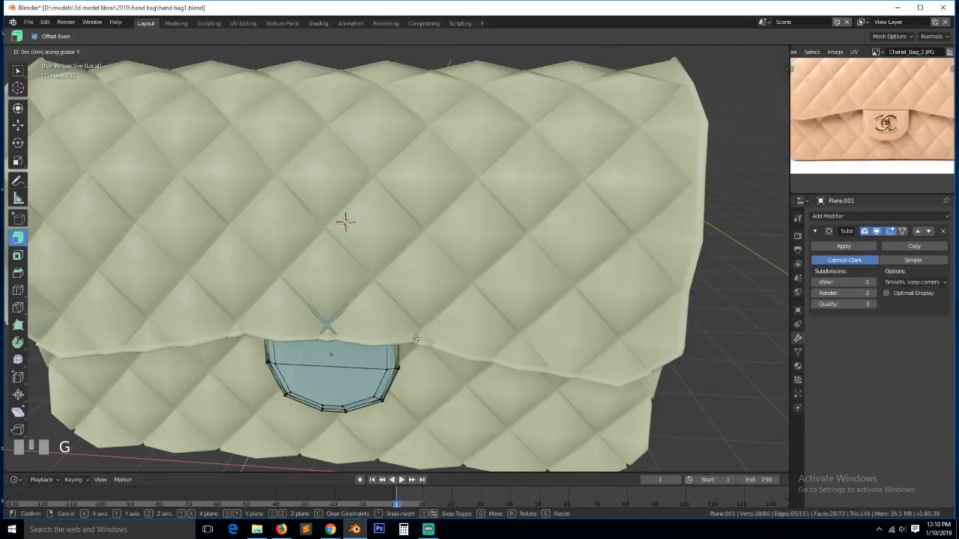
pyautogui.click(419, 337)
# - Save hand bag1.blend
pyautogui.press('Tab')
pyautogui.press('`')
pyautogui.moveTo(425, 351); pyautogui.dragTo(459, 323, button='middle')
pyautogui.hotkey('ctrl', 's')
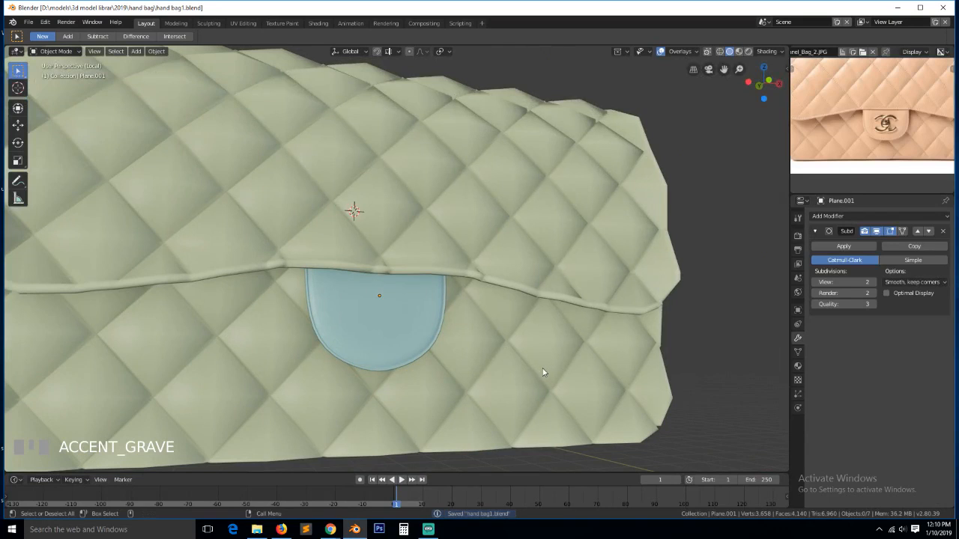
pyautogui.moveTo(542, 373); pyautogui.dragTo(467, 392, button='middle')
pyautogui.scroll(-3, 466, 391)
pyautogui.hotkey('ctrl', 's')
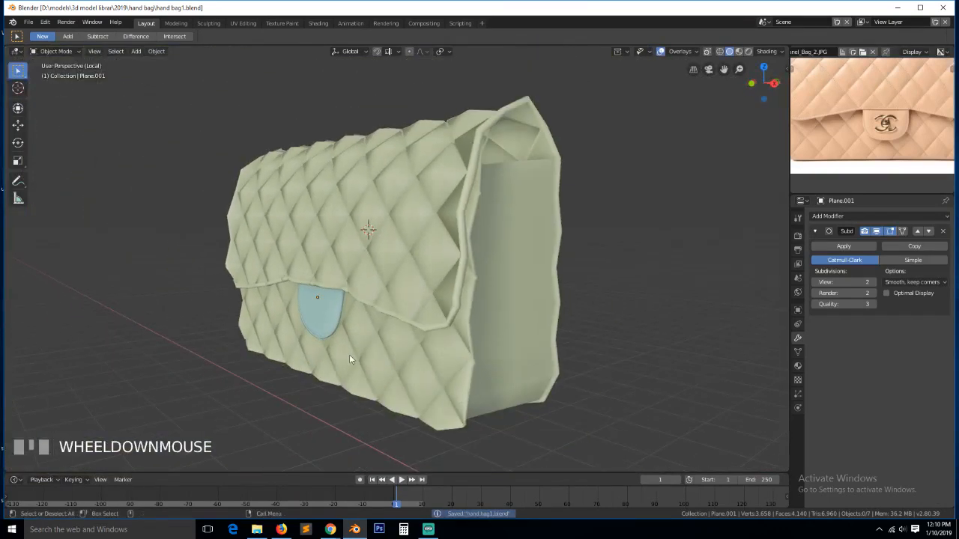
pyautogui.moveTo(349, 355); pyautogui.dragTo(413, 354, button='middle')
pyautogui.scroll(2, 913, 126)
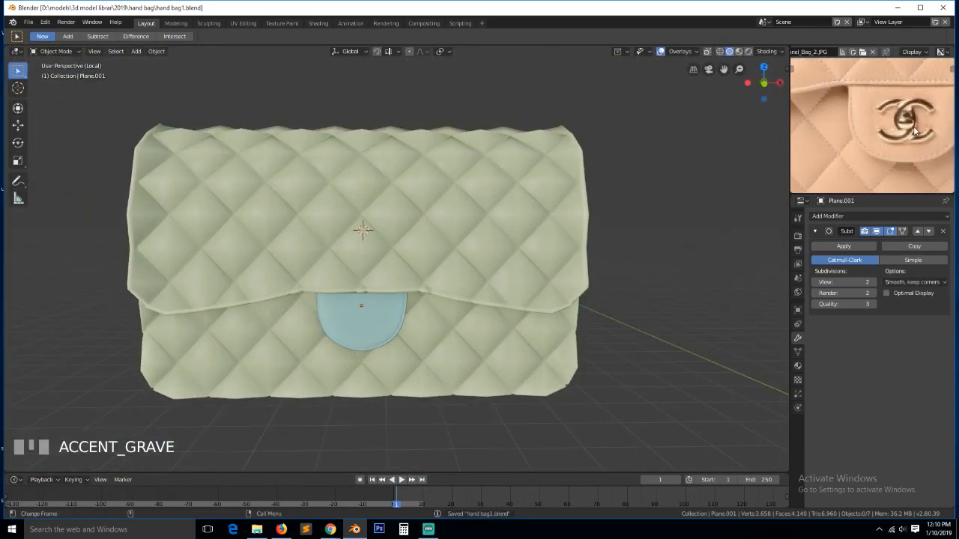
# - View the bag straight from the front in wireframe with nothing selected
pyautogui.click(381, 352)
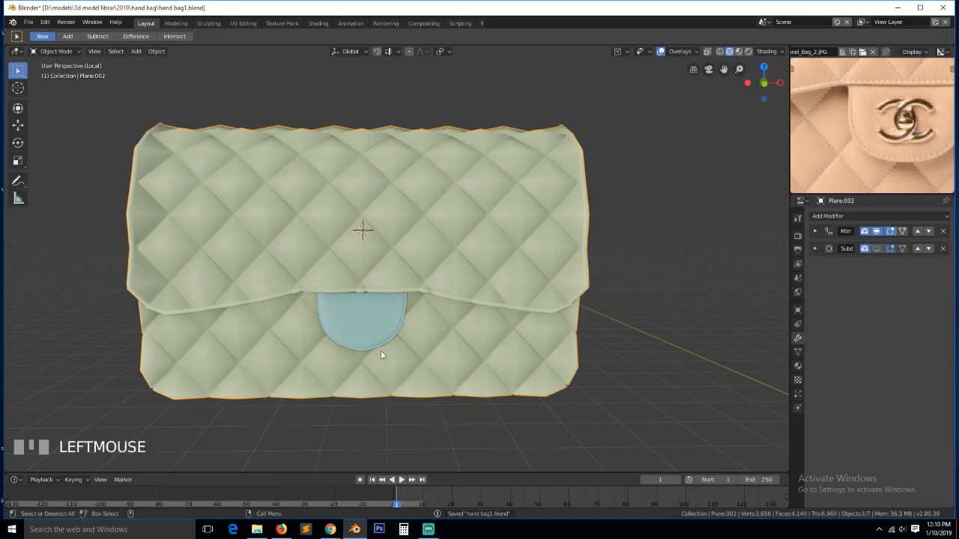
pyautogui.press('KP_1')
pyautogui.scroll(3, 382, 348)
pyautogui.scroll(2, 384, 350)
pyautogui.hotkey('alt', 'a')
pyautogui.press('z')
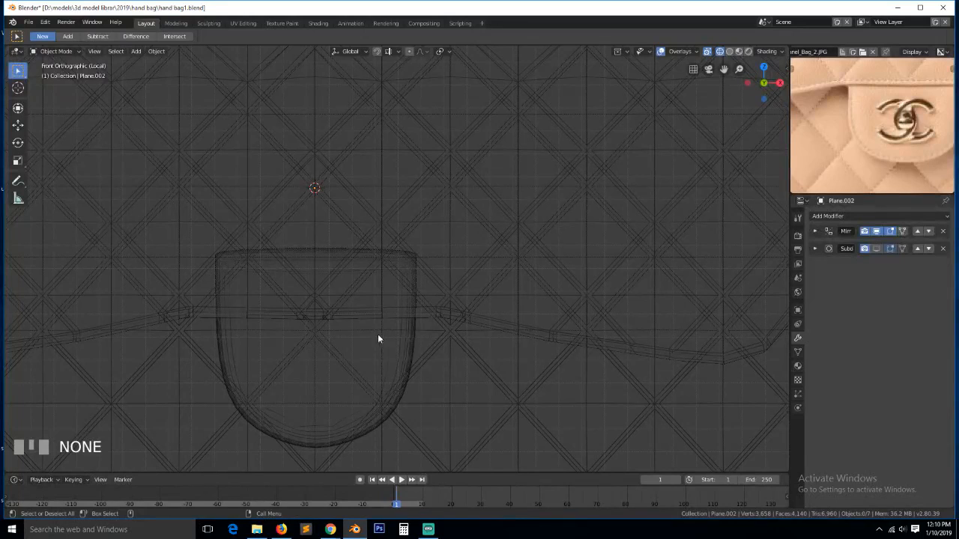
# - Add a circle mesh, then delete the selected object
pyautogui.hotkey('shift', 'a')
pyautogui.moveTo(302, 340)
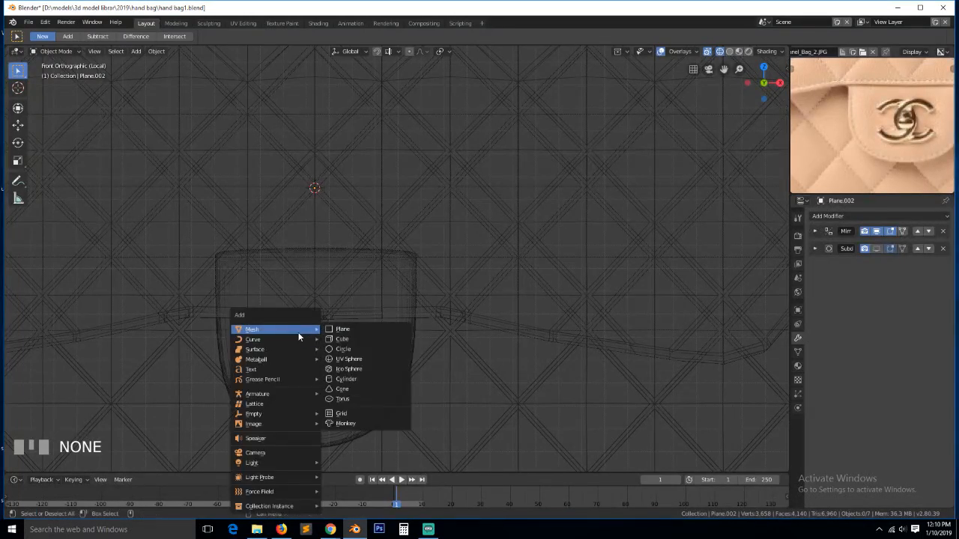
pyautogui.click(359, 349)
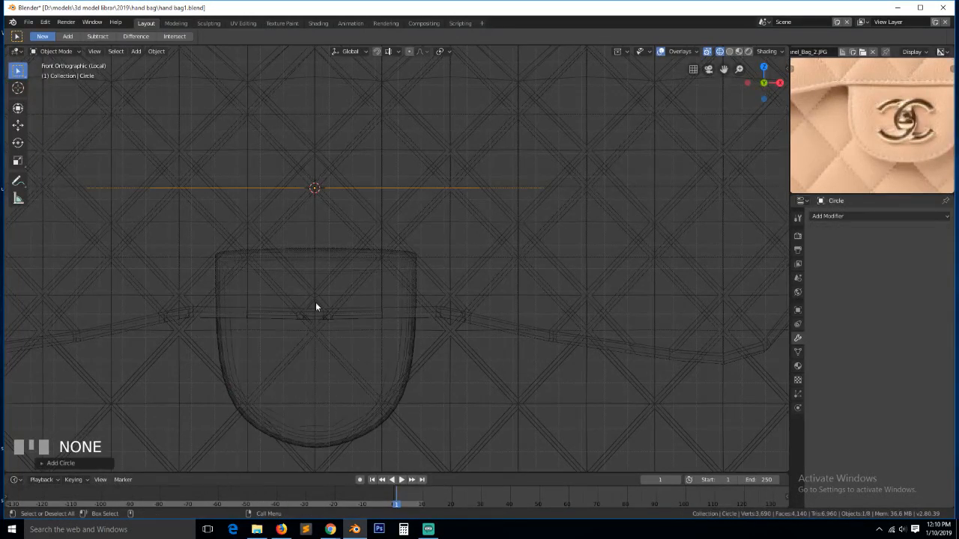
pyautogui.click(97, 461)
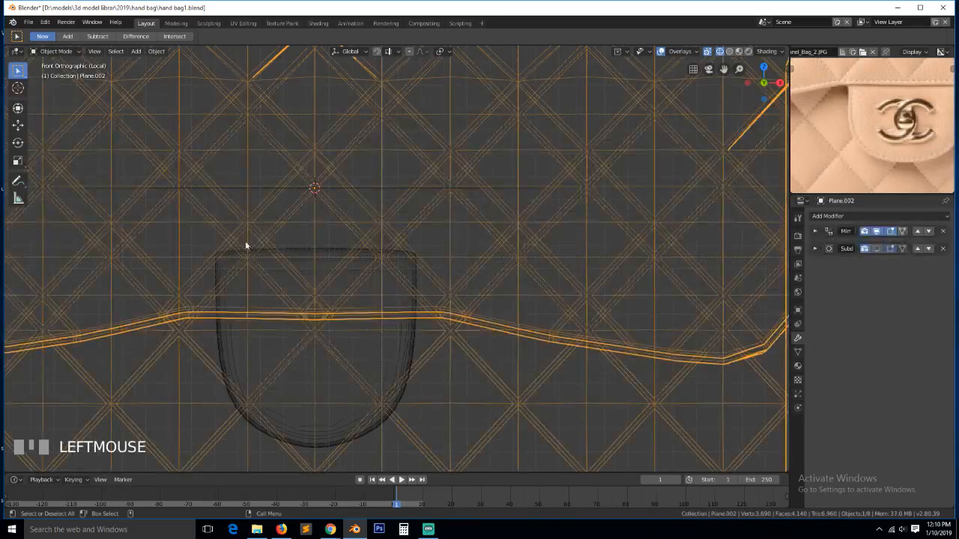
pyautogui.press('Delete')
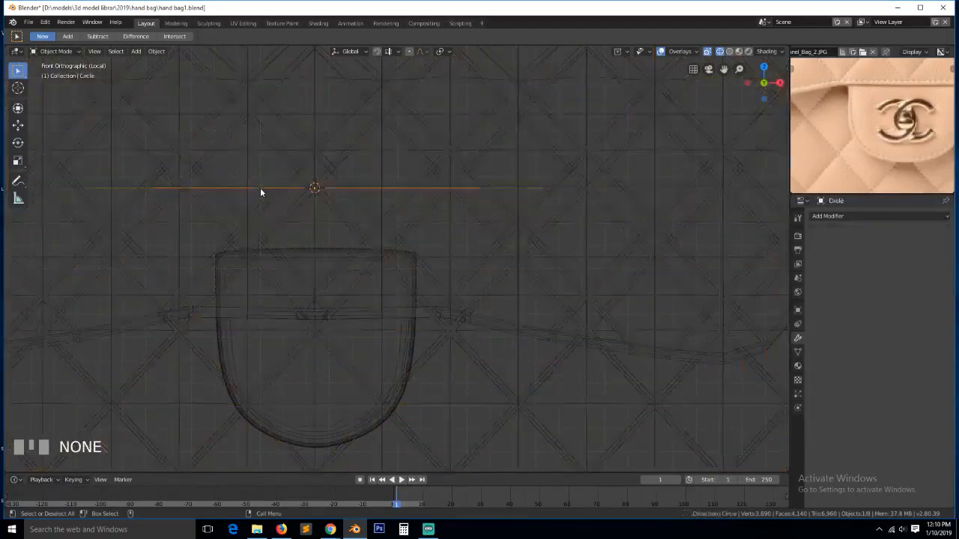
# - Add a 12-vertex circle for the clasp and scale it to 0.568
pyautogui.hotkey('shift', 'a')
pyautogui.moveTo(260, 191)
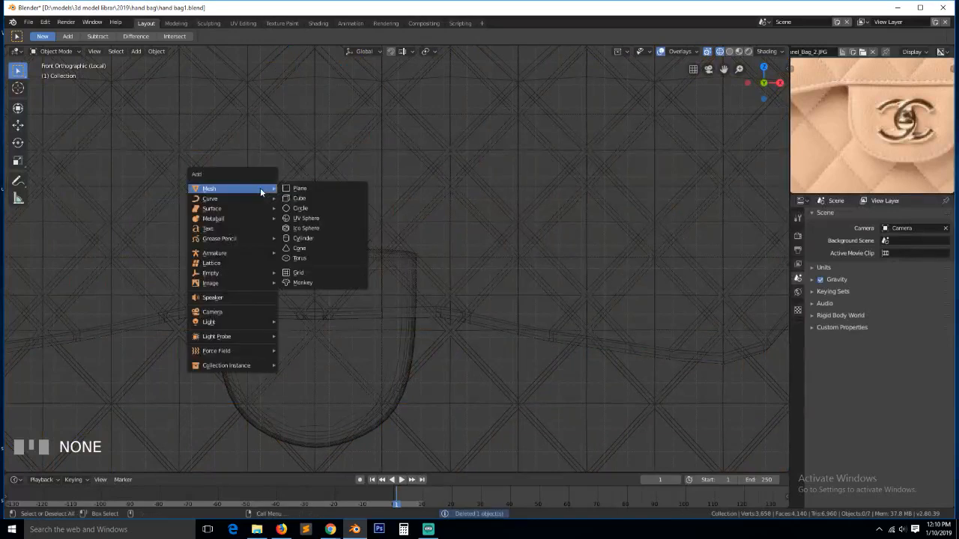
pyautogui.click(322, 208)
pyautogui.click(63, 464)
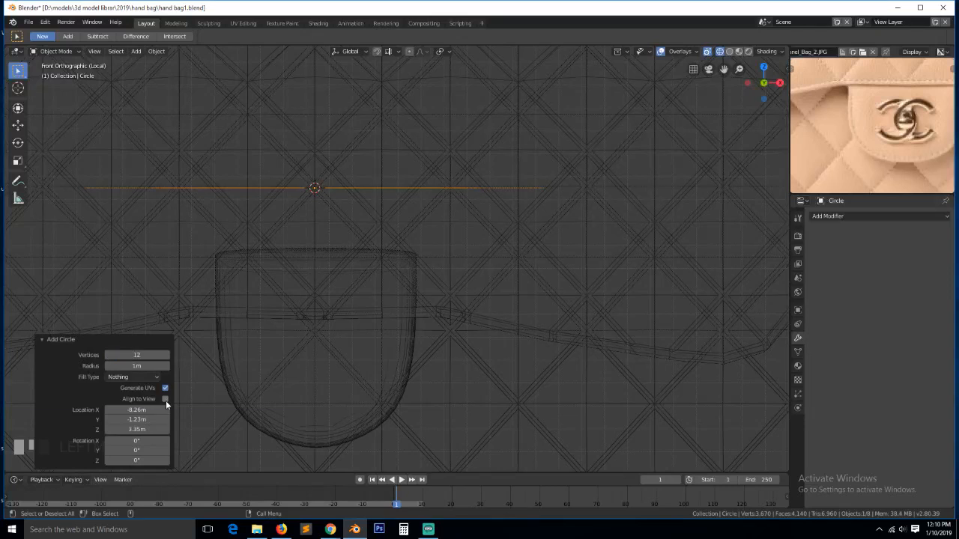
pyautogui.press('s')
pyautogui.click(403, 281)
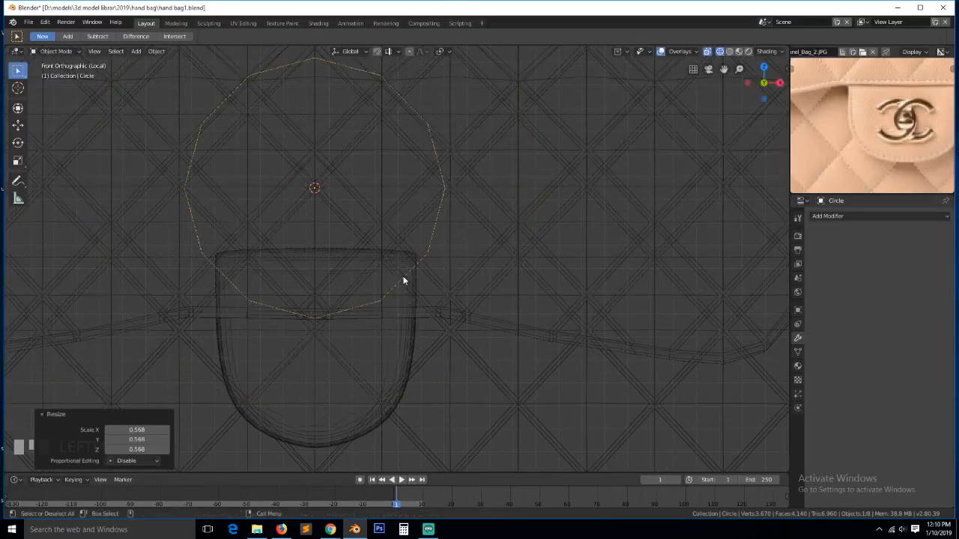
# - Leave local view to show the whole bag and switch to solid shading
pyautogui.press('KP_Divide')
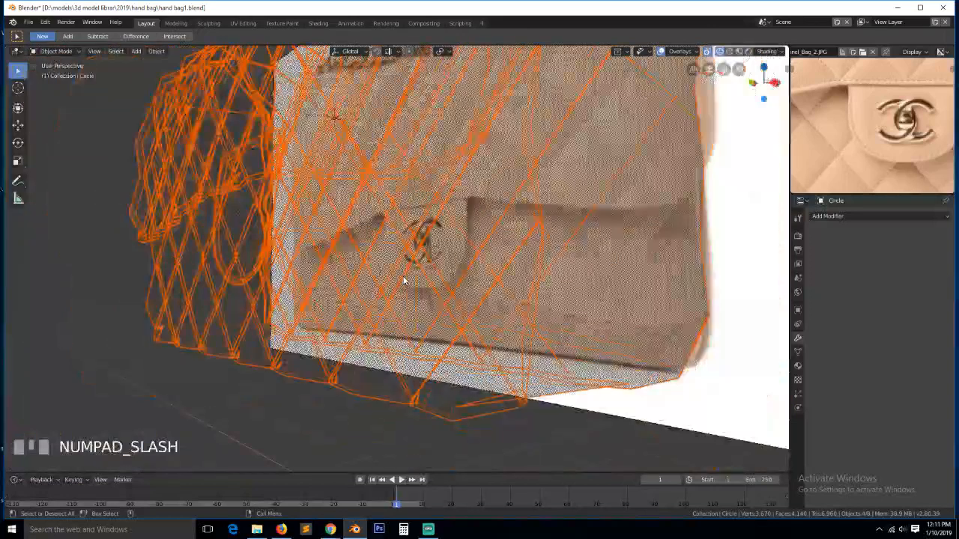
pyautogui.hotkey('alt', 'a')
pyautogui.click(443, 272)
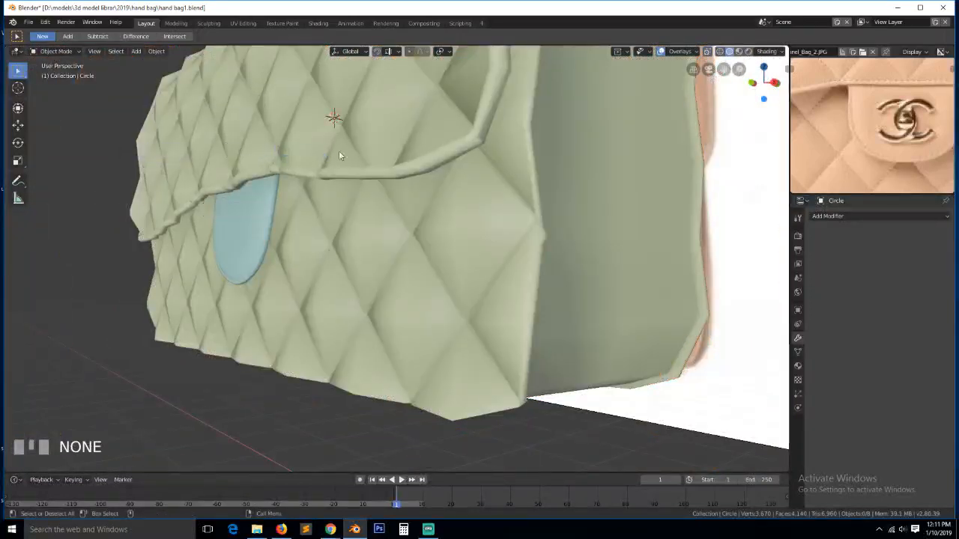
pyautogui.press('z')
pyautogui.click(263, 152)
# - Select the new circle among the overlapping objects and isolate it in local view
pyautogui.click(297, 138)
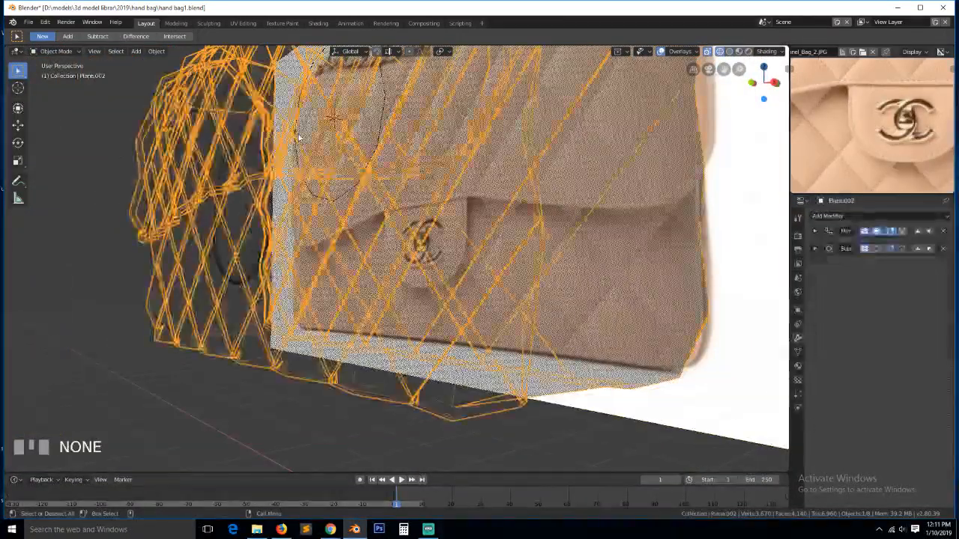
pyautogui.click(297, 138)
pyautogui.click(297, 138)
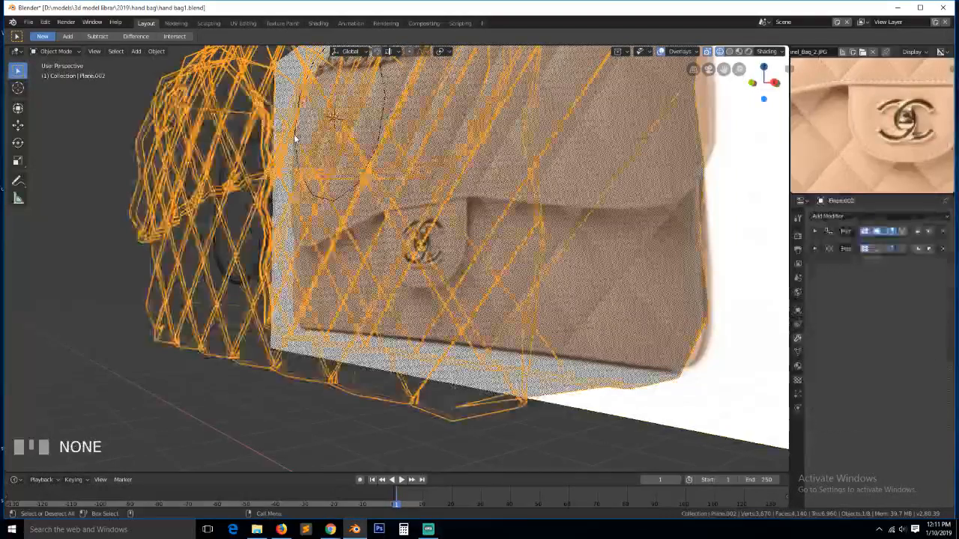
pyautogui.click(297, 138)
pyautogui.click(296, 139)
pyautogui.click(297, 138)
pyautogui.click(297, 139)
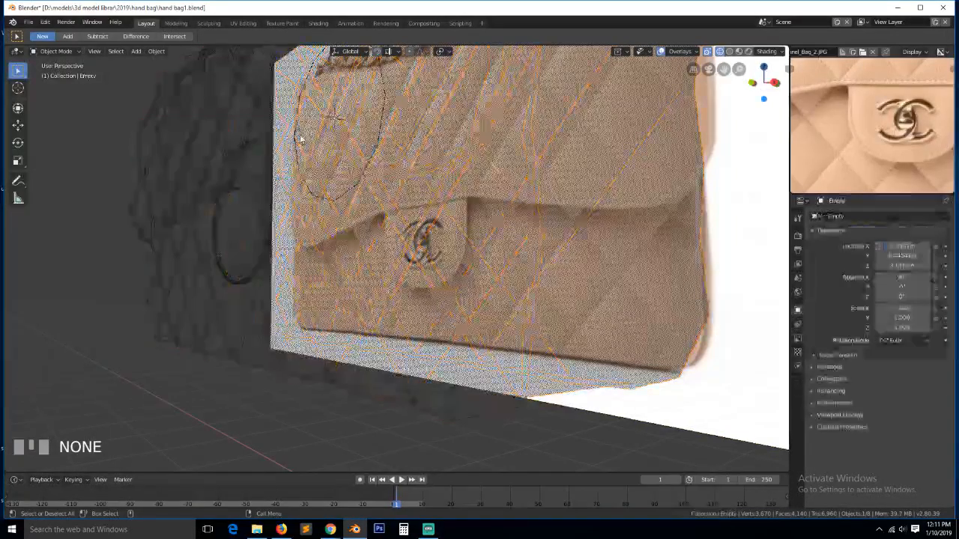
pyautogui.click(297, 139)
pyautogui.click(297, 138)
pyautogui.click(297, 137)
pyautogui.click(296, 137)
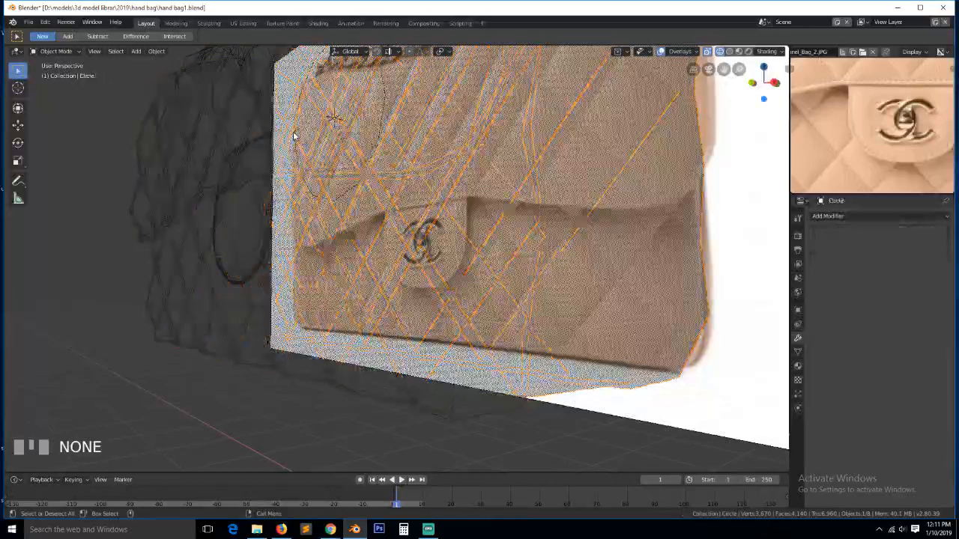
pyautogui.click(294, 135)
pyautogui.press('KP_Divide')
# - From front view, inset the circle into a ring and delete its left vertices to open the C
pyautogui.press('KP_1')
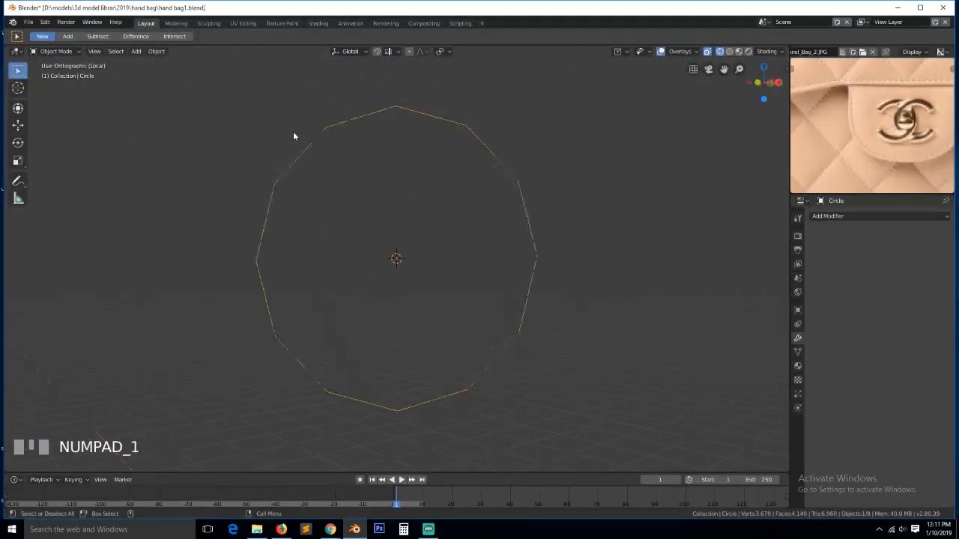
pyautogui.press('Tab')
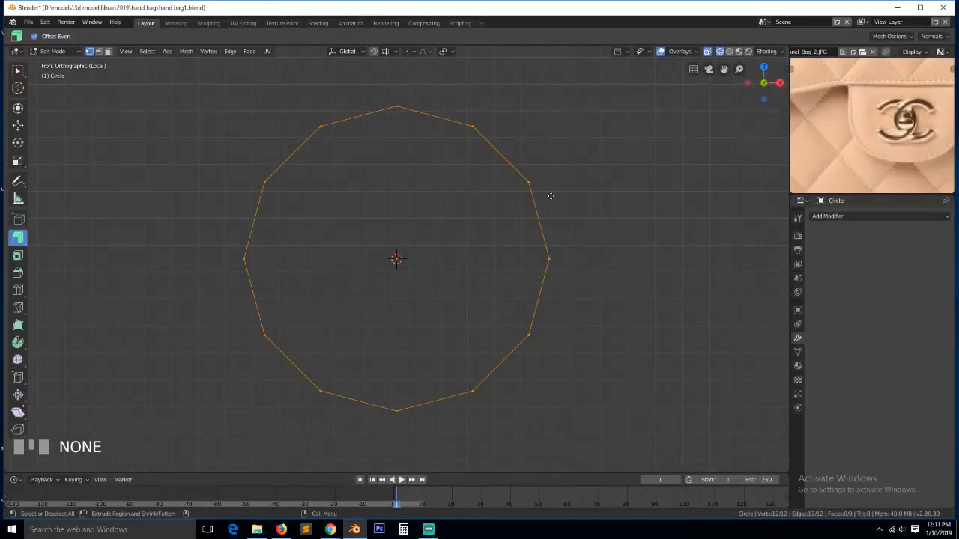
pyautogui.press('e')
pyautogui.press('Escape')
pyautogui.press('s')
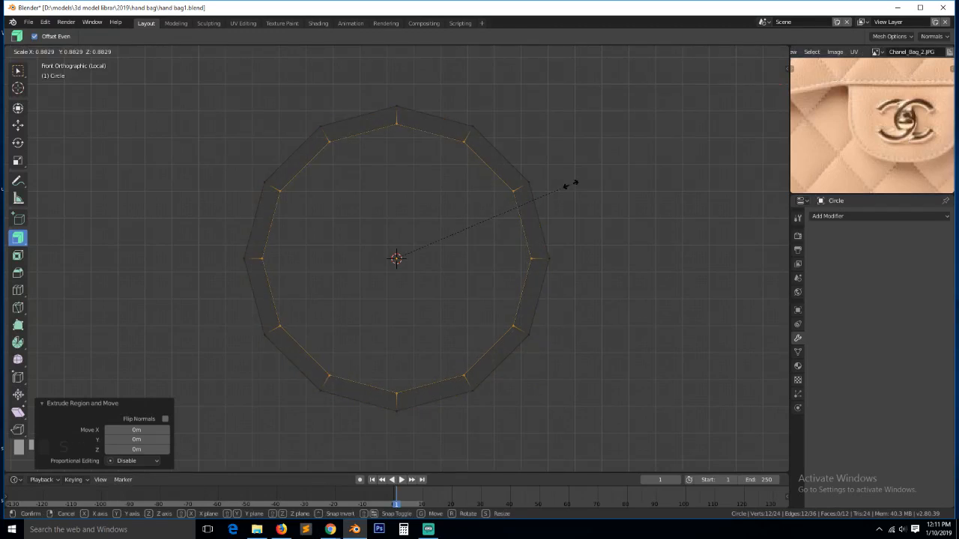
pyautogui.click(572, 184)
pyautogui.hotkey('alt', 'a')
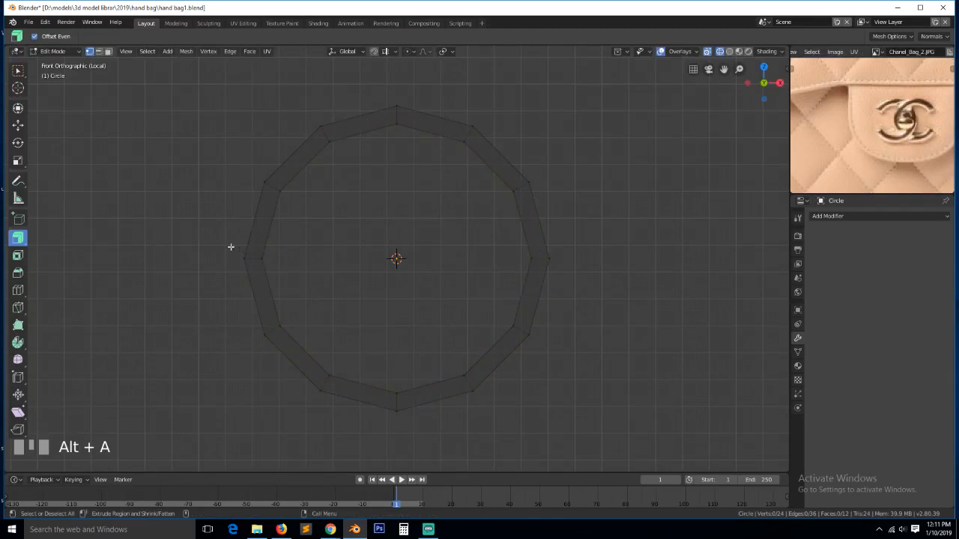
pyautogui.moveTo(215, 240); pyautogui.dragTo(320, 273)
pyautogui.press('x')
pyautogui.click(318, 278)
pyautogui.press('Tab')
# - Extrude the whole C band along Y for depth and apply level-2 subdivision
pyautogui.moveTo(467, 262); pyautogui.dragTo(416, 290, button='middle')
pyautogui.press('Tab')
pyautogui.press('a')
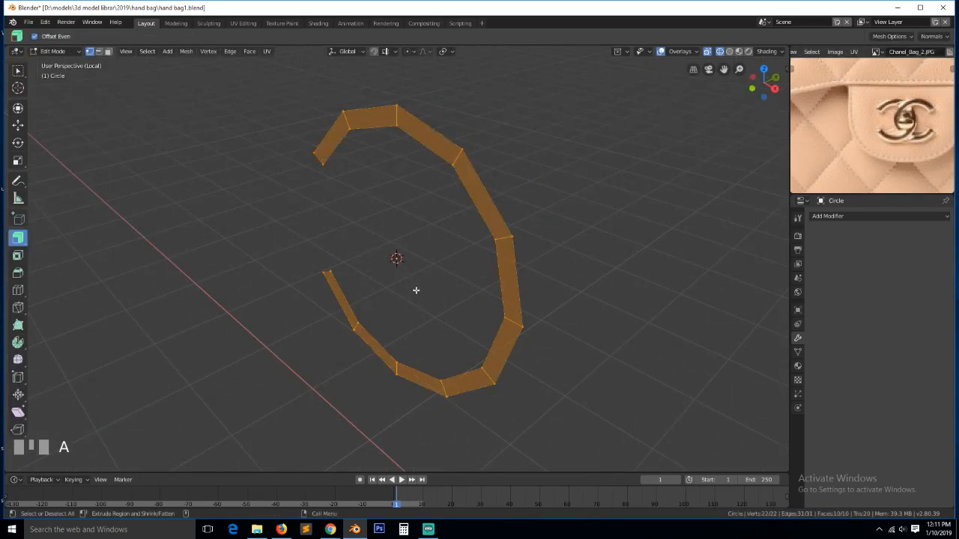
pyautogui.press('e')
pyautogui.press('y')
pyautogui.click(432, 287)
pyautogui.press('Tab')
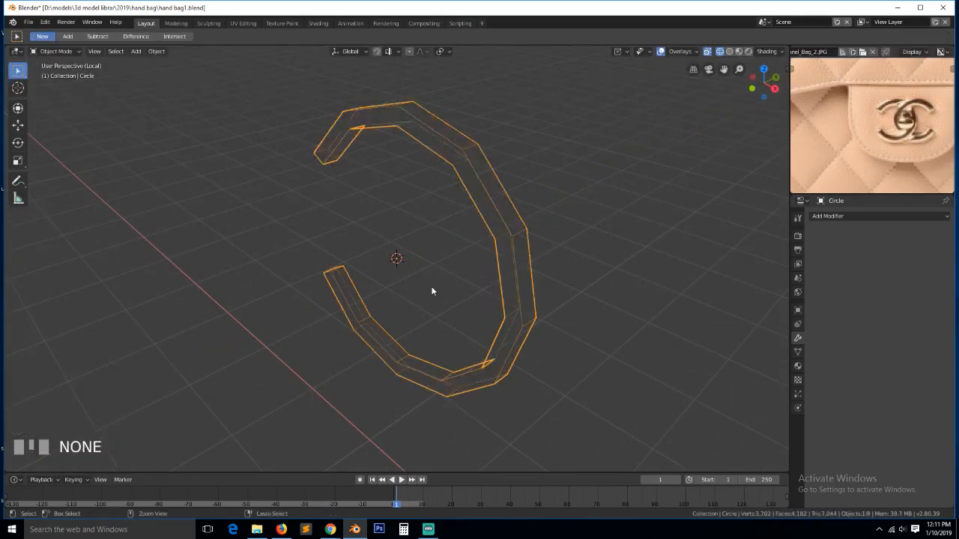
pyautogui.hotkey('ctrl', '2')
# - Switch to solid shading and slide one edge loop along the ring
pyautogui.press('z')
pyautogui.click(491, 291)
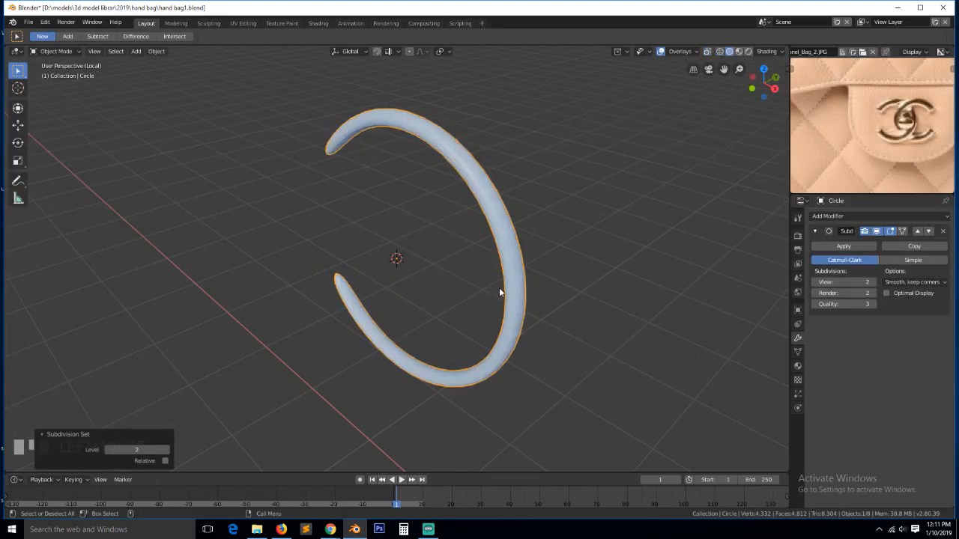
pyautogui.press('Tab')
pyautogui.press('`')
pyautogui.moveTo(496, 250)
pyautogui.mouseDown(button='middle')
pyautogui.moveTo(466, 242)
pyautogui.moveTo(487, 189)
pyautogui.mouseUp(button='middle')
pyautogui.press('KP_2')
pyautogui.press('KP_3')
pyautogui.press('`')
pyautogui.keyDown('alt'); pyautogui.click(498, 204); pyautogui.keyUp('alt')
pyautogui.press('g')
pyautogui.press('g')
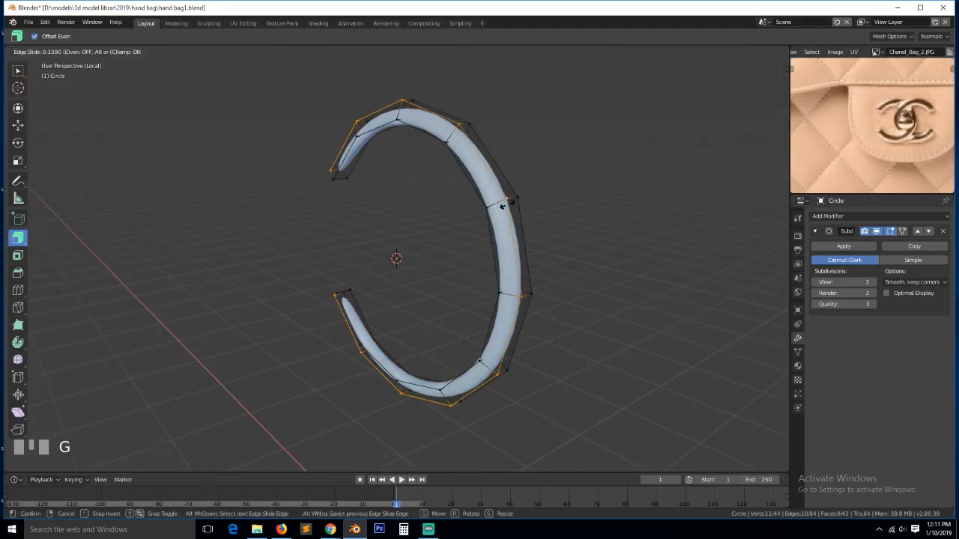
pyautogui.click(493, 220)
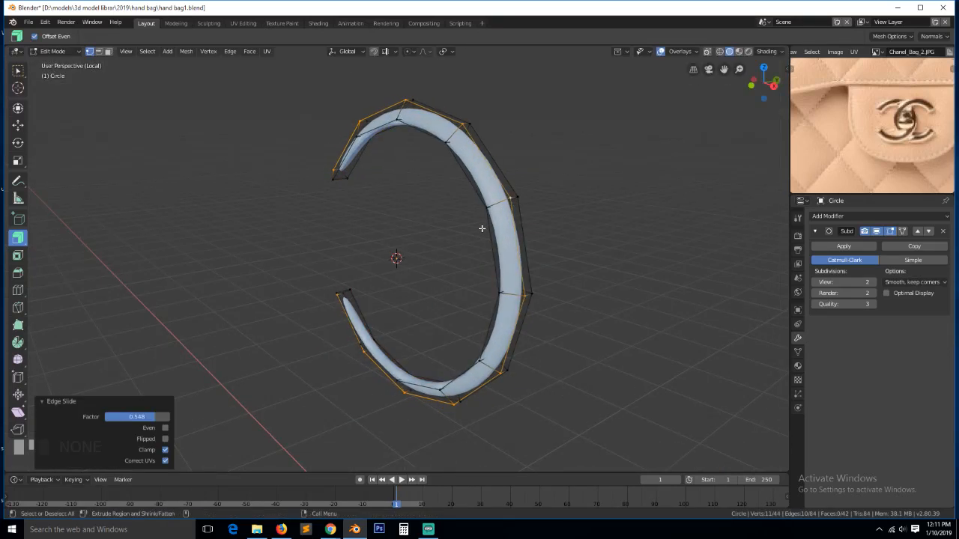
# - Cut a new edge loop across the ring and check the shape in object mode
pyautogui.press('KP_2')
pyautogui.moveTo(482, 228); pyautogui.dragTo(409, 261, button='middle')
pyautogui.hotkey('ctrl', 'r')
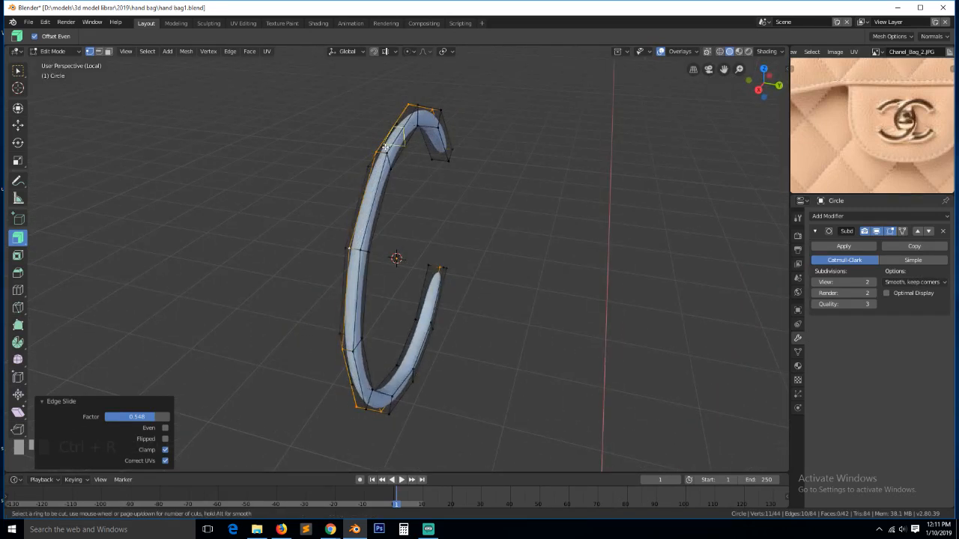
pyautogui.click(384, 148)
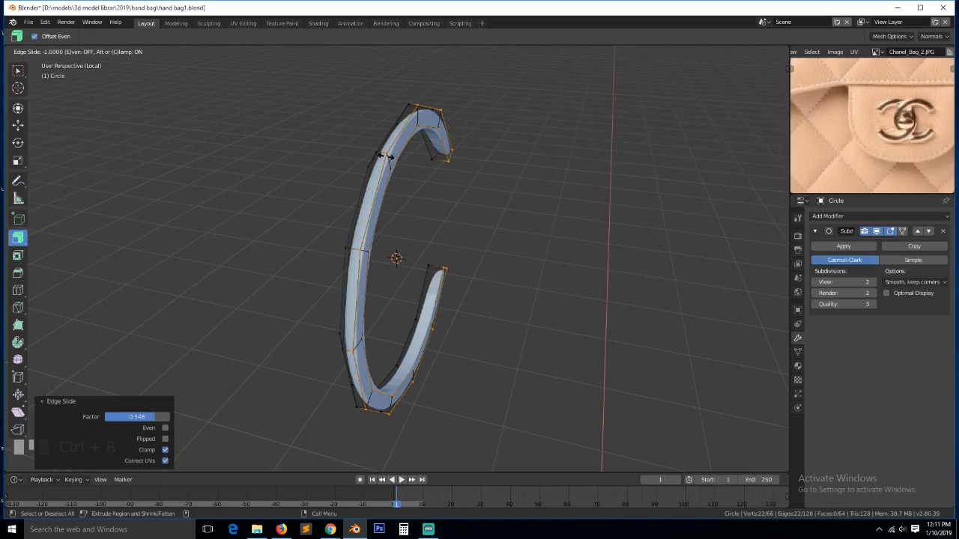
pyautogui.press('Tab')
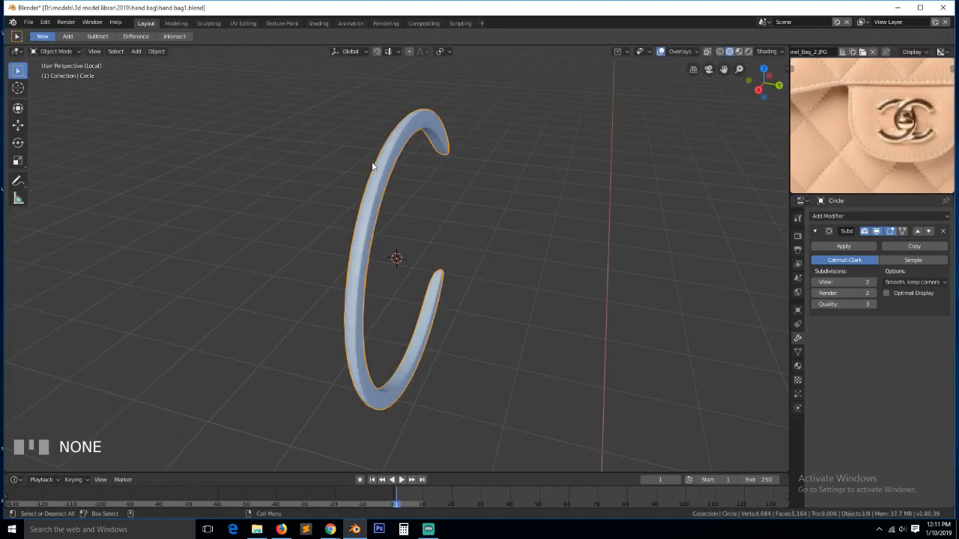
# - Add loop cuts close to the ends of the upper and lower arms
pyautogui.press('KP_1')
pyautogui.press('Tab')
pyautogui.hotkey('ctrl', 'r')
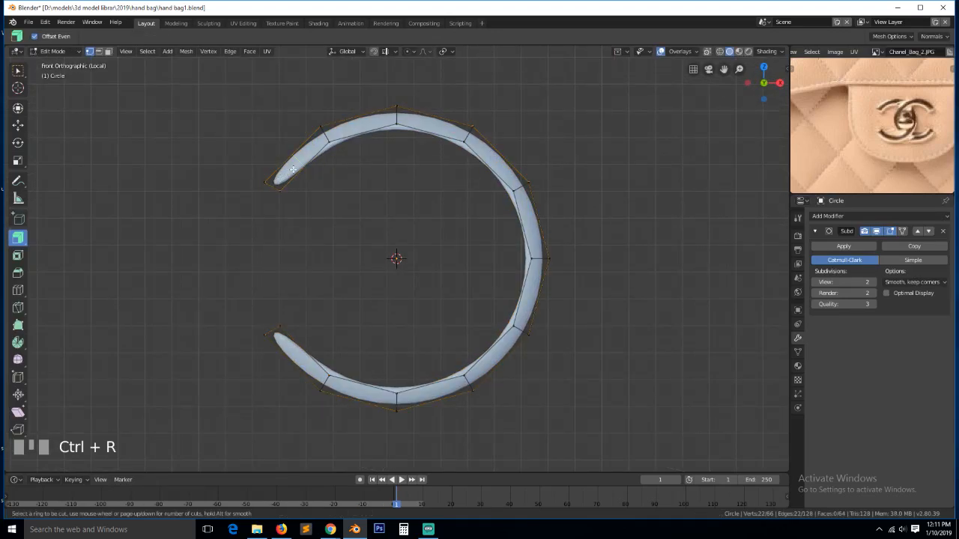
pyautogui.click(292, 171)
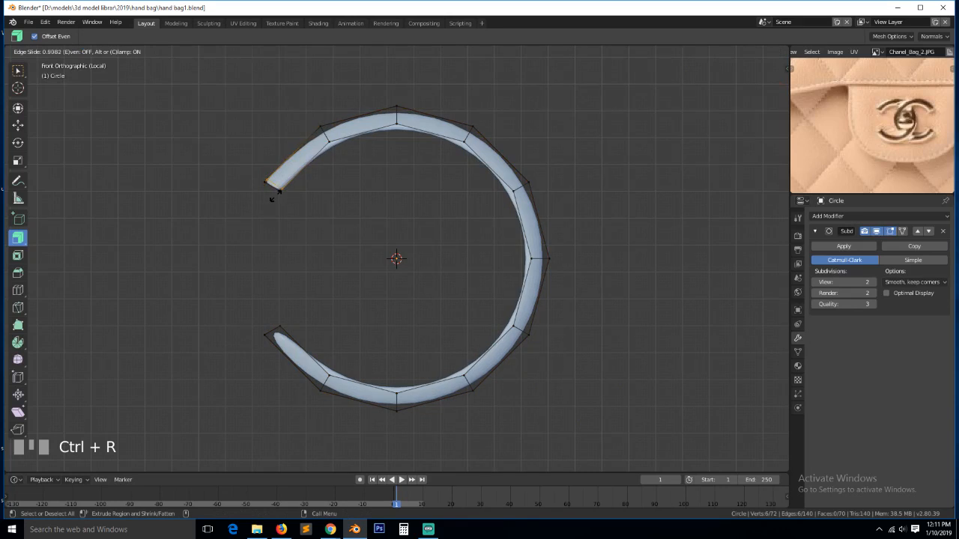
pyautogui.click(276, 196)
pyautogui.hotkey('ctrl', 'r')
pyautogui.click(323, 374)
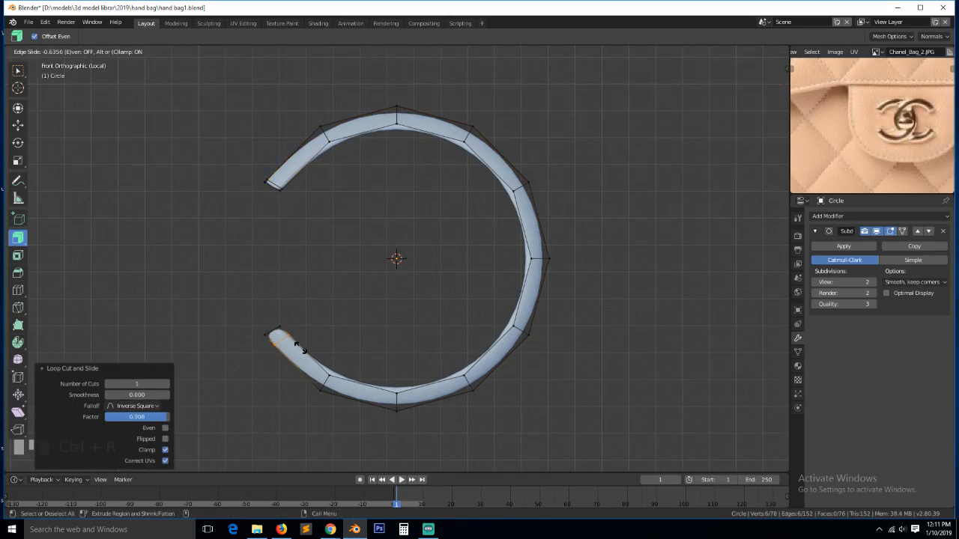
pyautogui.click(300, 347)
pyautogui.press('Tab')
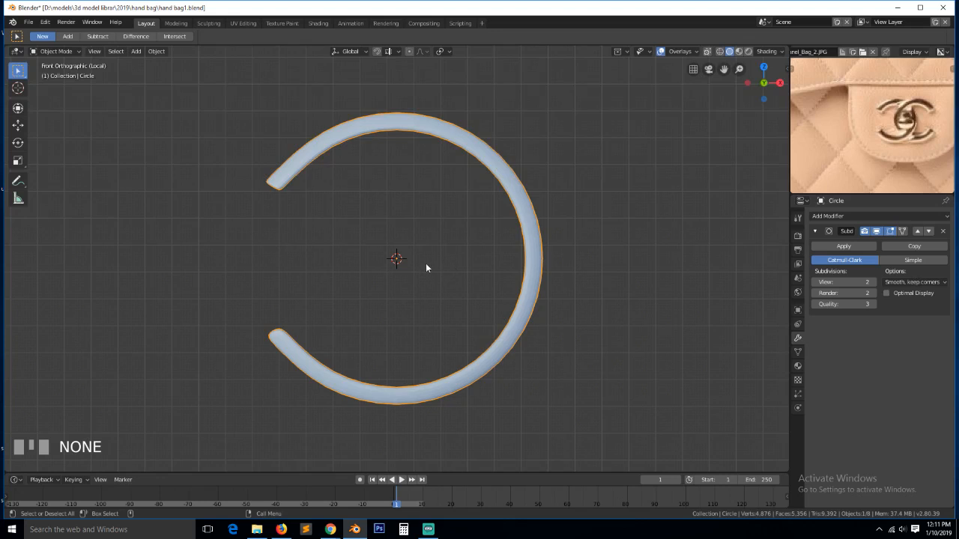
# - Slide the upper end loop, then box-select both arm-end vertices and nudge them
pyautogui.press('Tab')
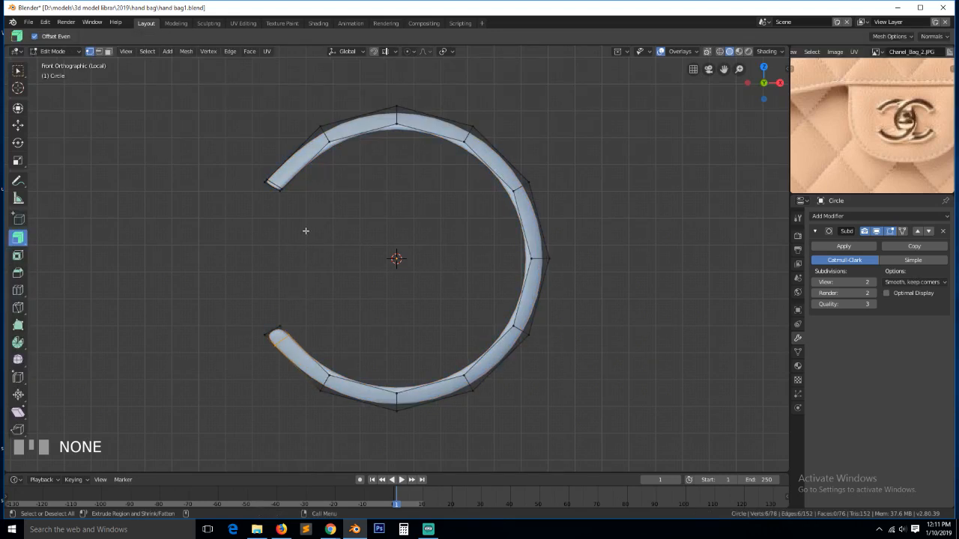
pyautogui.keyDown('alt'); pyautogui.click(310, 202); pyautogui.keyUp('alt')
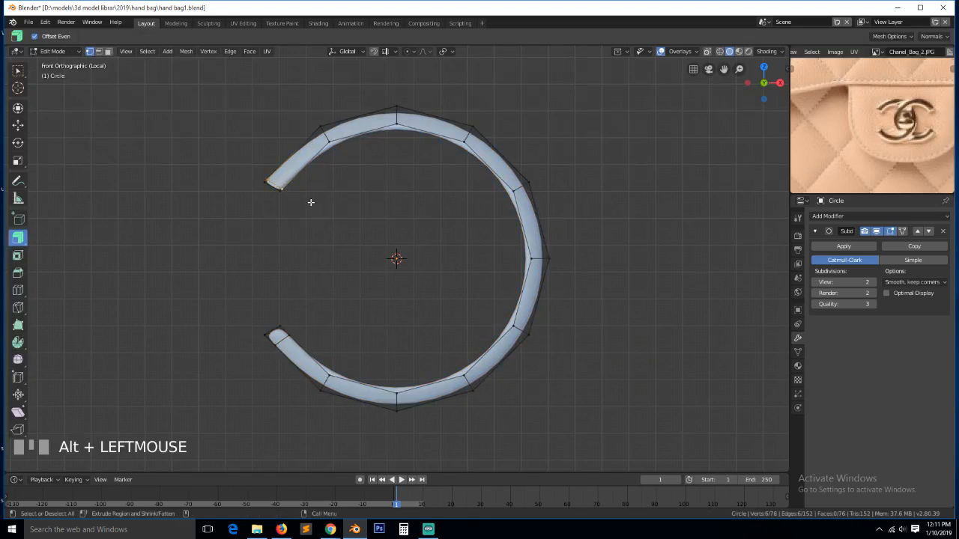
pyautogui.press('g')
pyautogui.press('g')
pyautogui.click(317, 193)
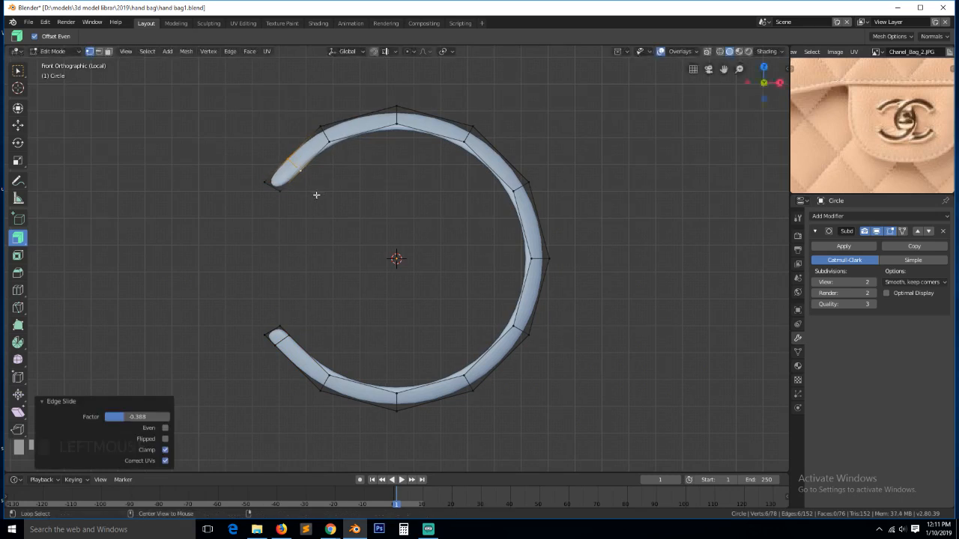
pyautogui.hotkey('alt', 'a')
pyautogui.press('b')
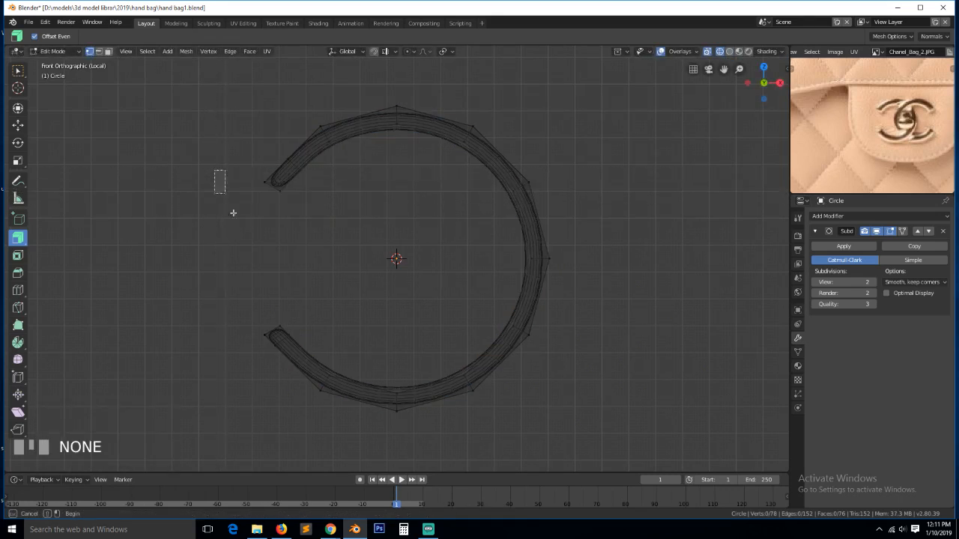
pyautogui.moveTo(214, 169); pyautogui.dragTo(349, 337)
pyautogui.press('b')
pyautogui.moveTo(230, 321); pyautogui.dragTo(278, 343)
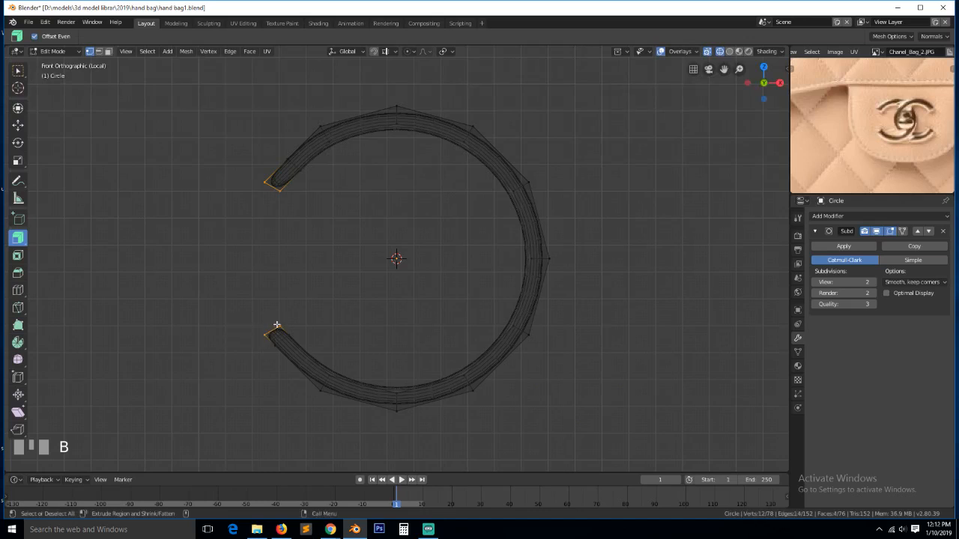
pyautogui.press('g')
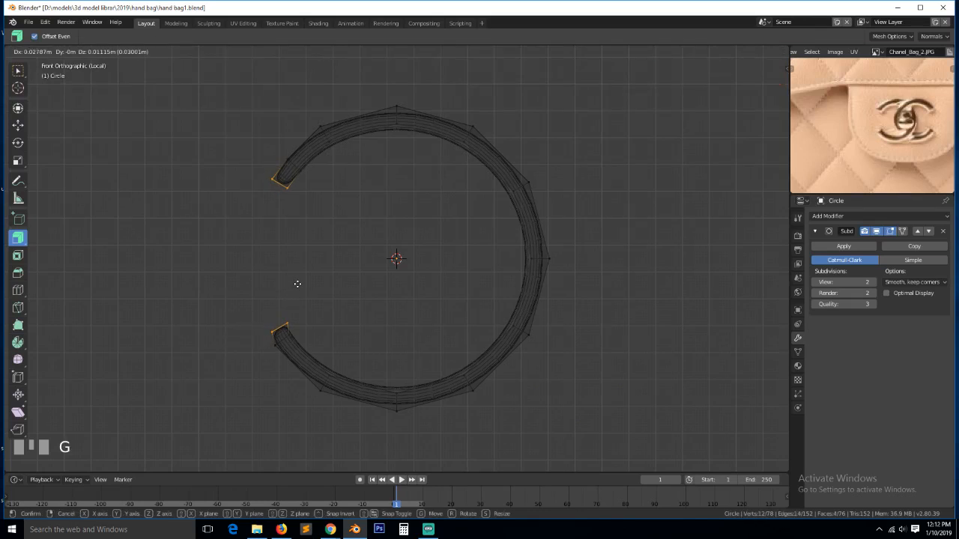
pyautogui.click(296, 283)
pyautogui.press('Tab')
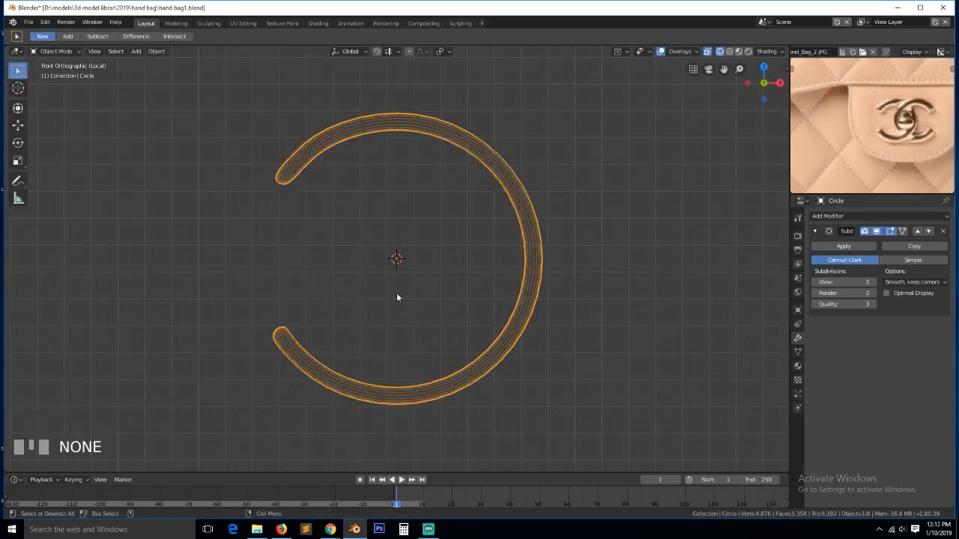
# - With the 3D cursor as pivot, rotate the lower end loop -8.12° and the upper slightly
pyautogui.press('Tab')
pyautogui.keyDown('alt'); pyautogui.click(284, 343); pyautogui.keyUp('alt')
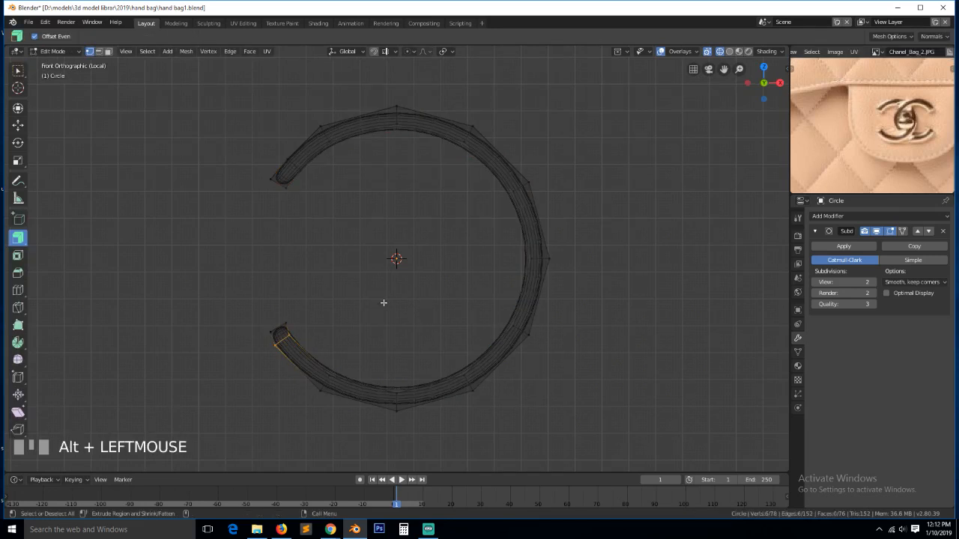
pyautogui.press('.')
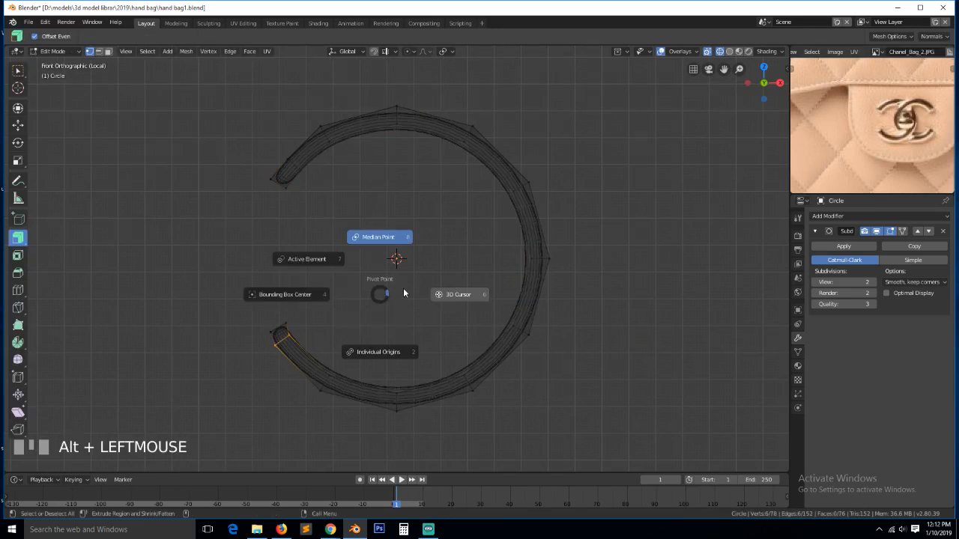
pyautogui.click(436, 294)
pyautogui.press('r')
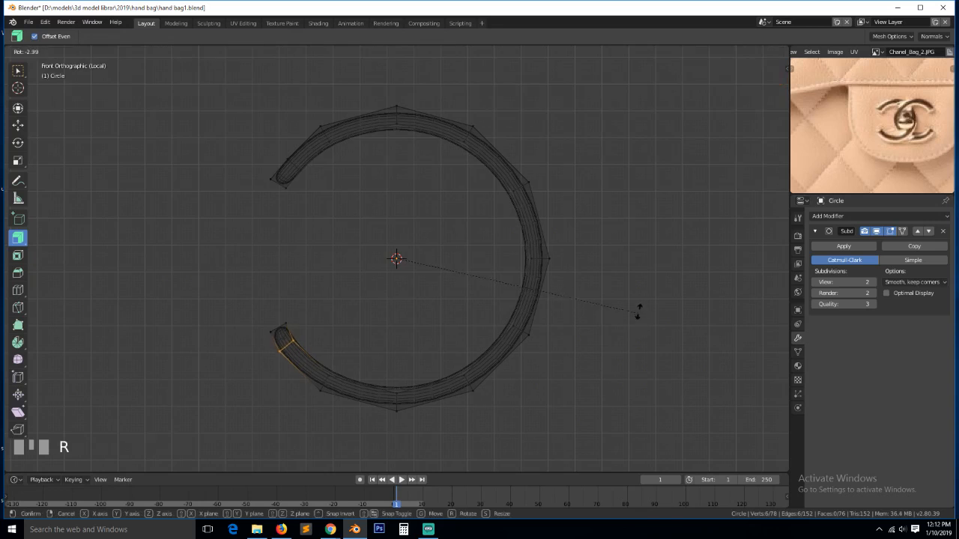
pyautogui.click(626, 289)
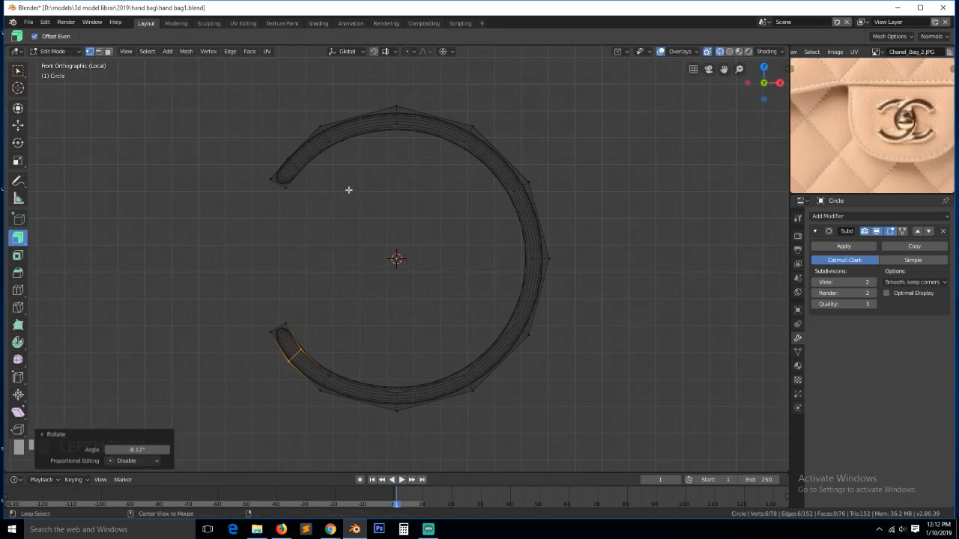
pyautogui.keyDown('alt'); pyautogui.click(291, 159); pyautogui.keyUp('alt')
pyautogui.press('r')
pyautogui.click(617, 260)
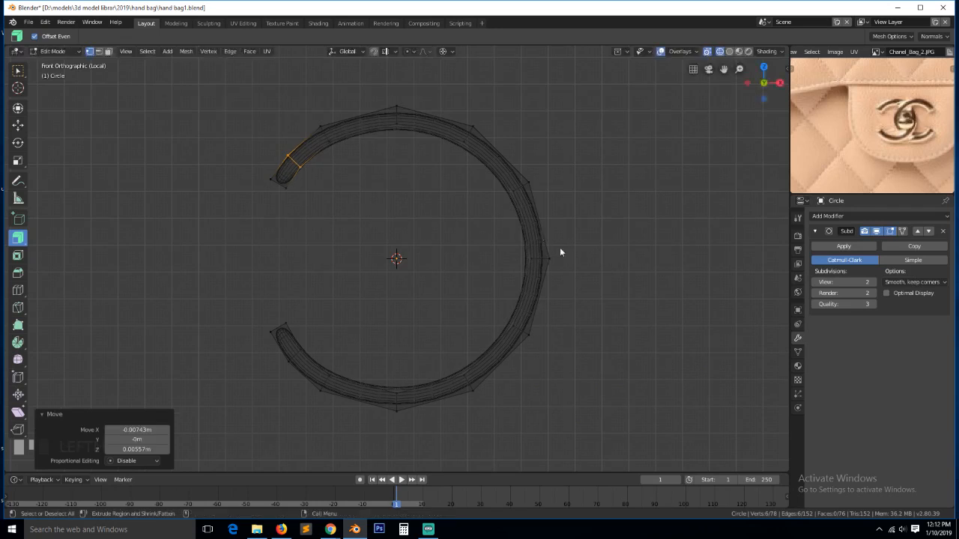
pyautogui.press('Tab')
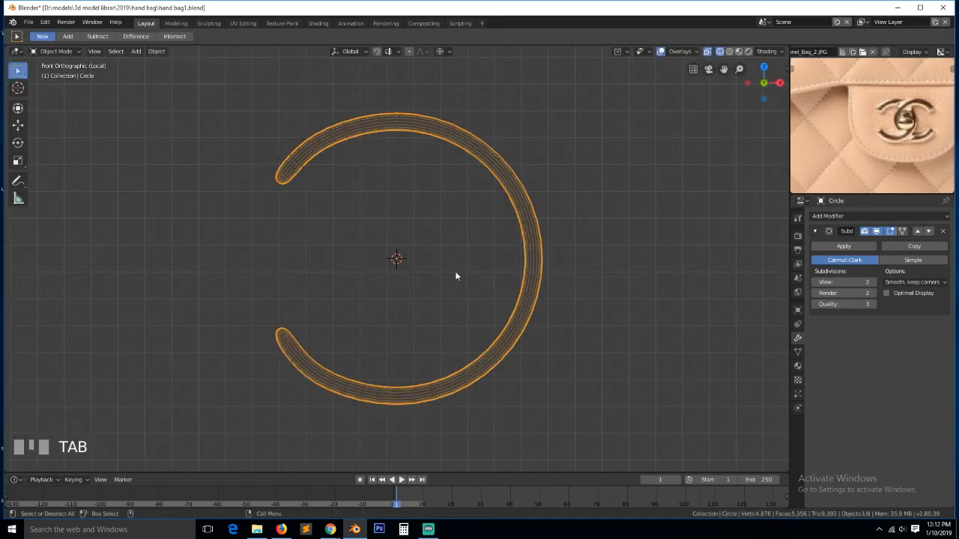
# - Duplicate the C arc in place, mirror it across X, and shift it 0.739 m right
pyautogui.press('Tab')
pyautogui.press('a')
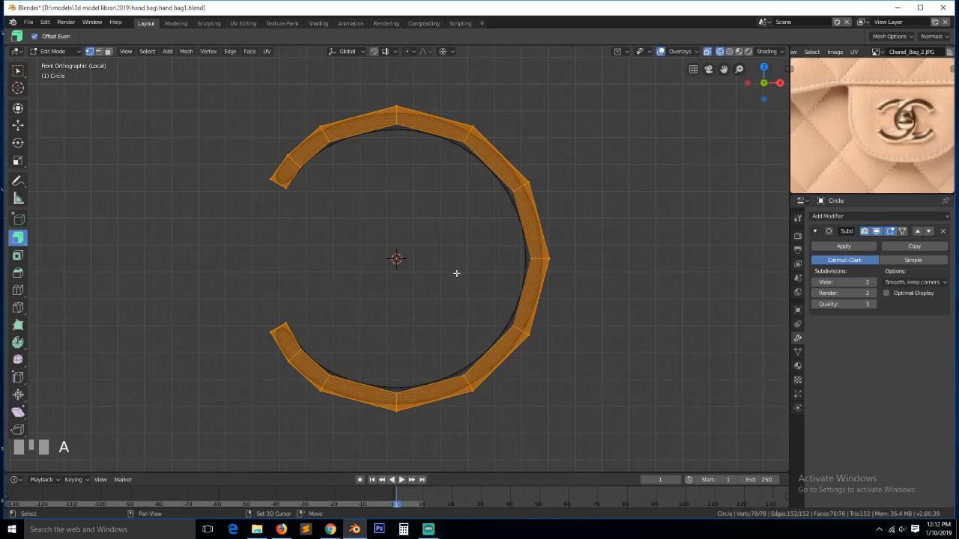
pyautogui.hotkey('shift', 'd')
pyautogui.rightClick(456, 273)
pyautogui.hotkey('ctrl', 'm')
pyautogui.press('x')
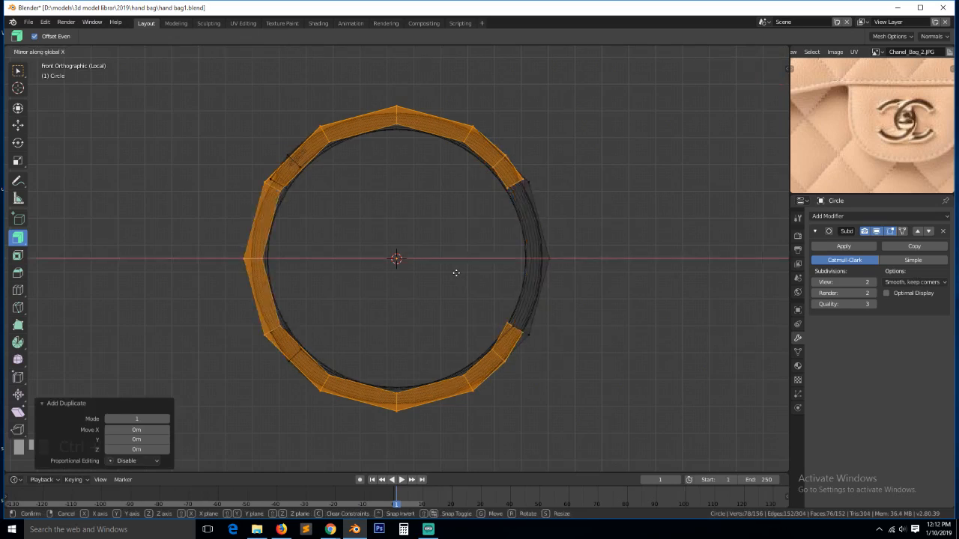
pyautogui.click(456, 273)
pyautogui.press('g')
pyautogui.press('x')
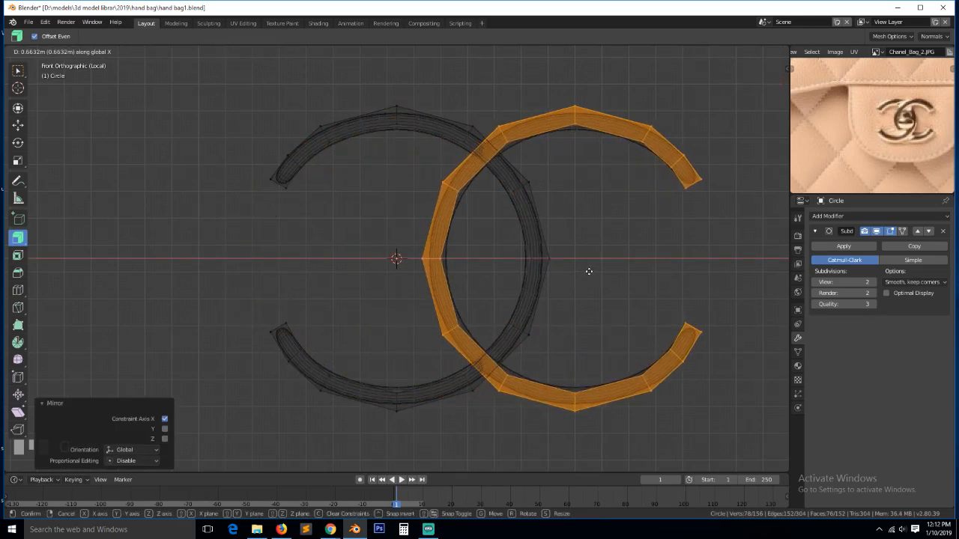
pyautogui.click(608, 265)
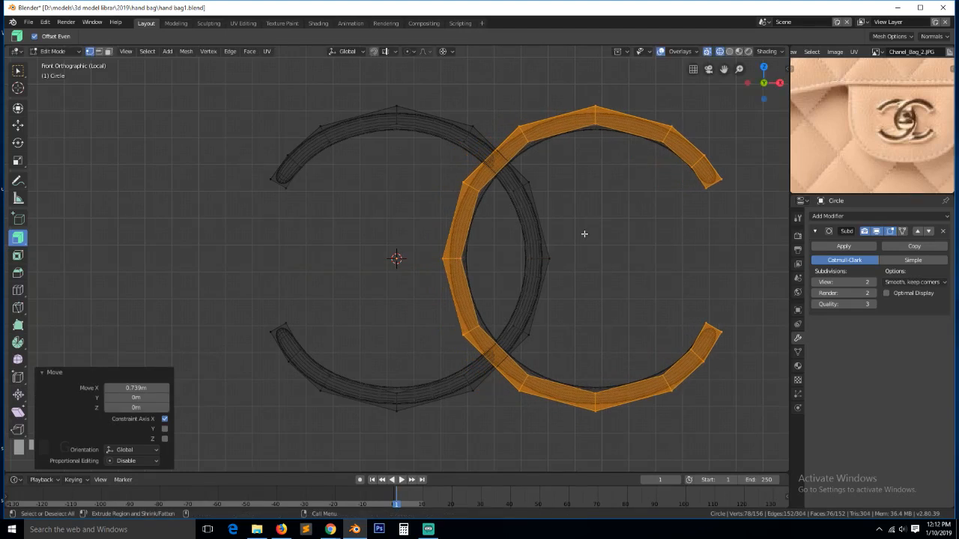
pyautogui.press('KP_3')
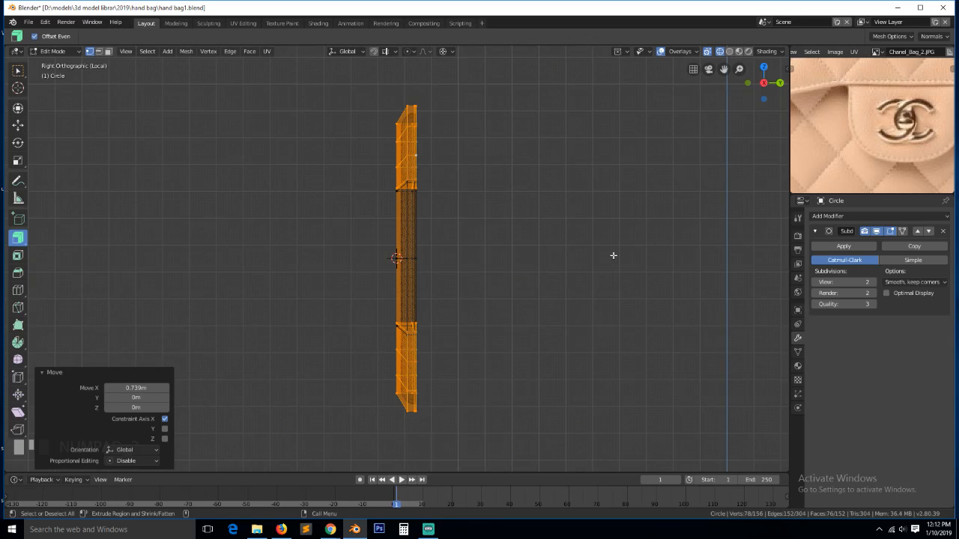
# - Select the right C's crossing loop and enable proportional editing with Connected falloff
pyautogui.moveTo(565, 254); pyautogui.dragTo(452, 266, button='middle')
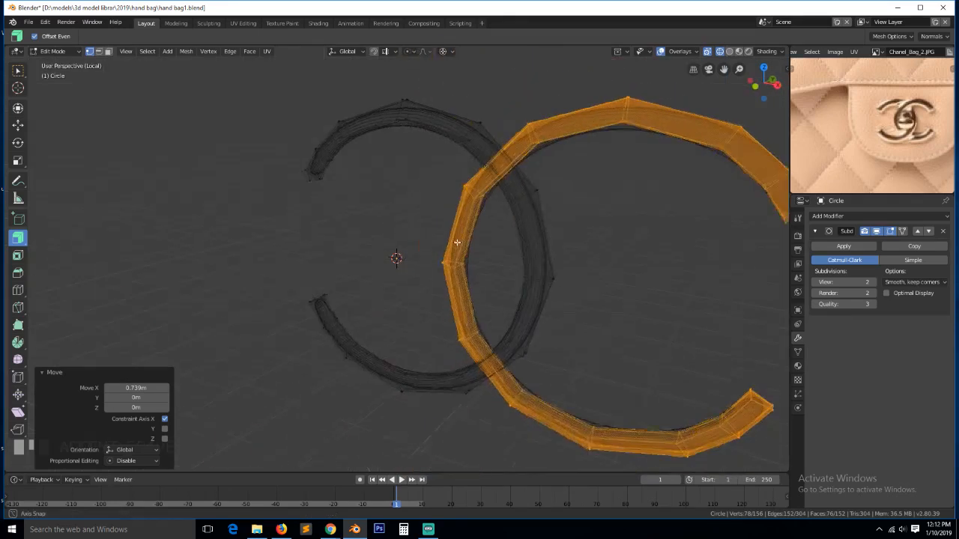
pyautogui.keyDown('alt'); pyautogui.click(453, 266); pyautogui.keyUp('alt')
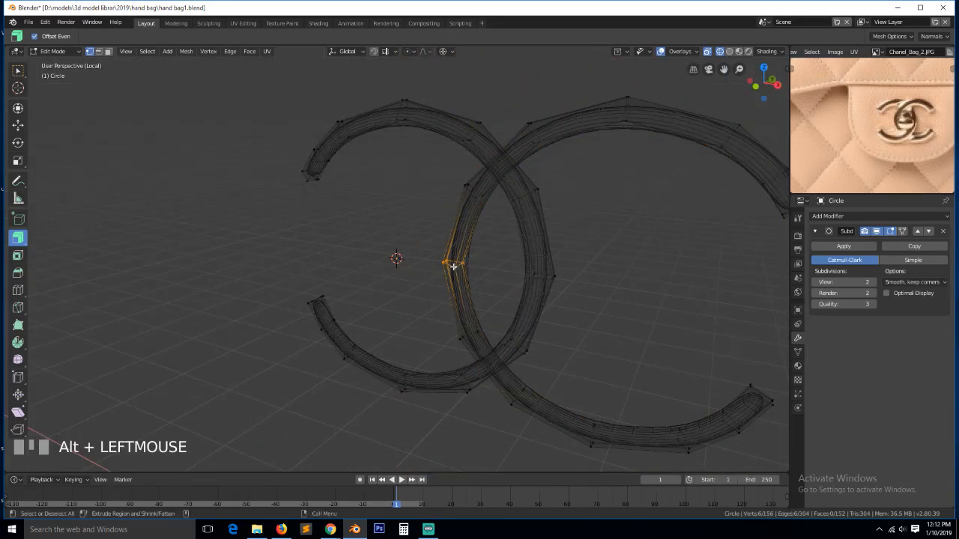
pyautogui.press('o')
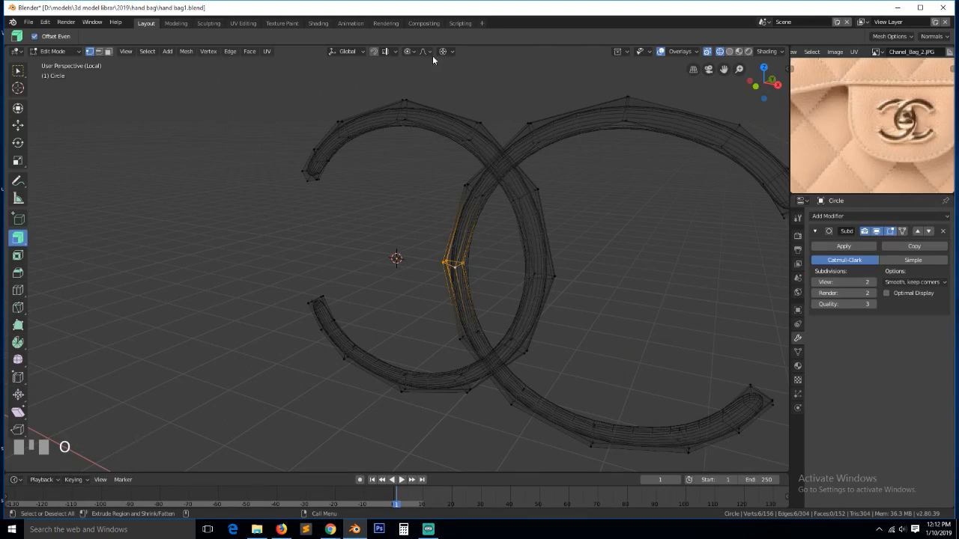
pyautogui.click(410, 51)
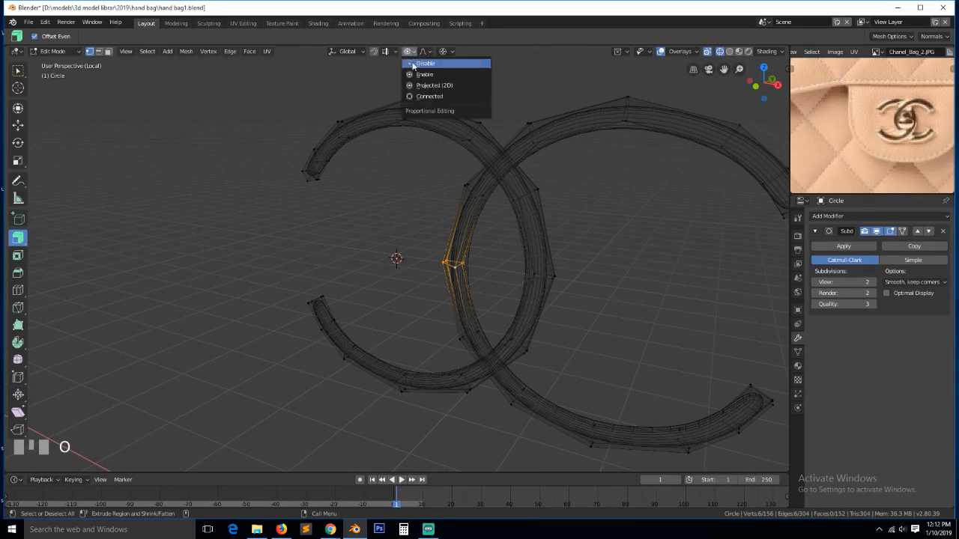
pyautogui.click(433, 96)
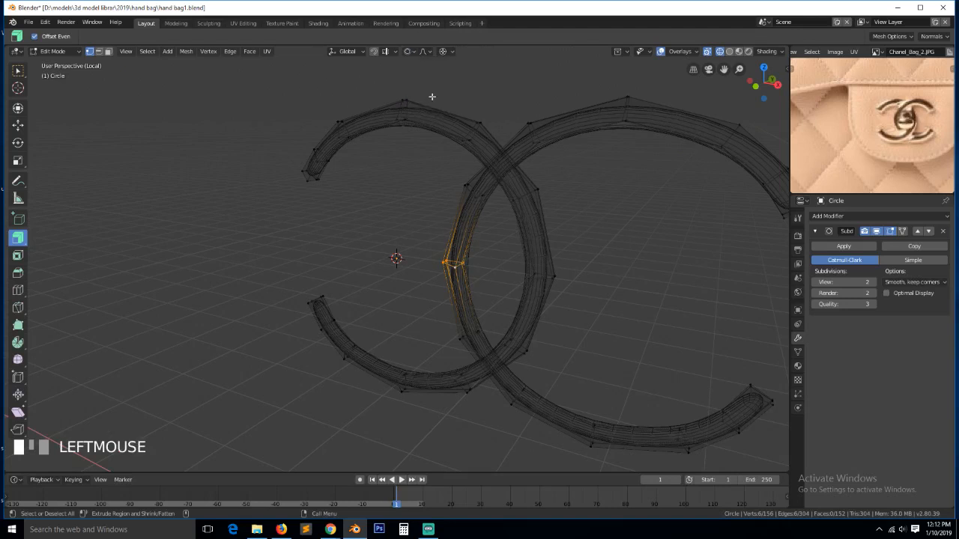
pyautogui.press('KP_3')
pyautogui.press('g')
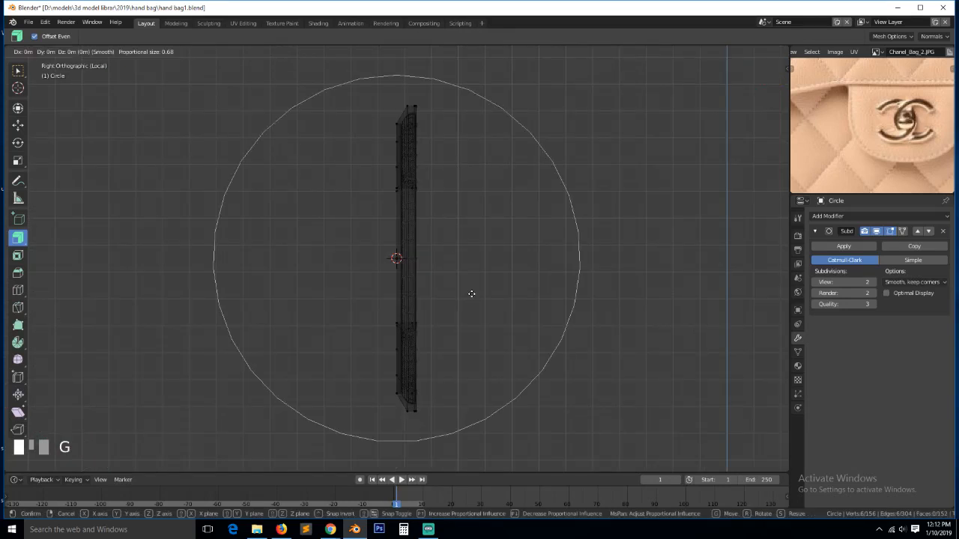
pyautogui.press('y')
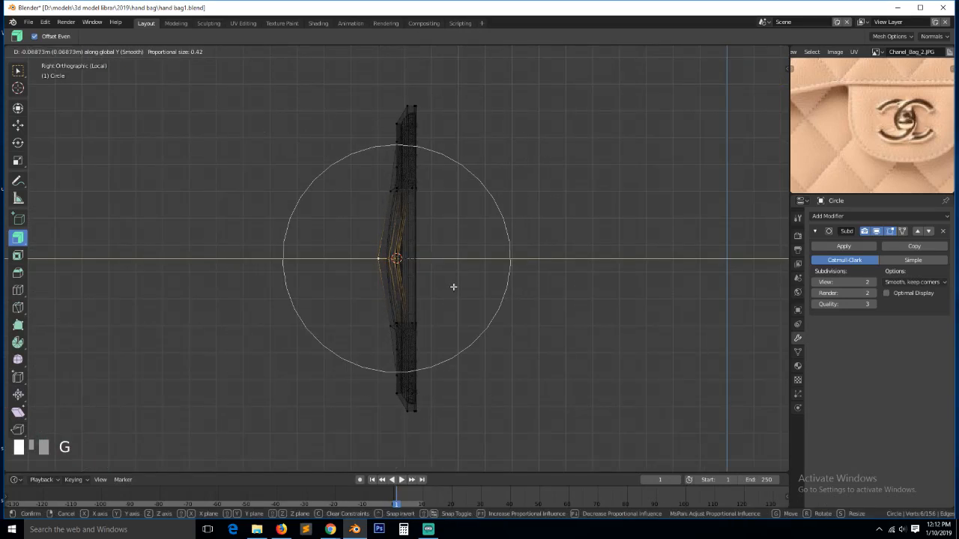
pyautogui.rightClick(453, 287)
# - Push the crossing loop back along Y with smooth falloff so it weaves through the left C
pyautogui.press('z')
pyautogui.press('`')
pyautogui.moveTo(626, 325); pyautogui.dragTo(596, 324, button='middle')
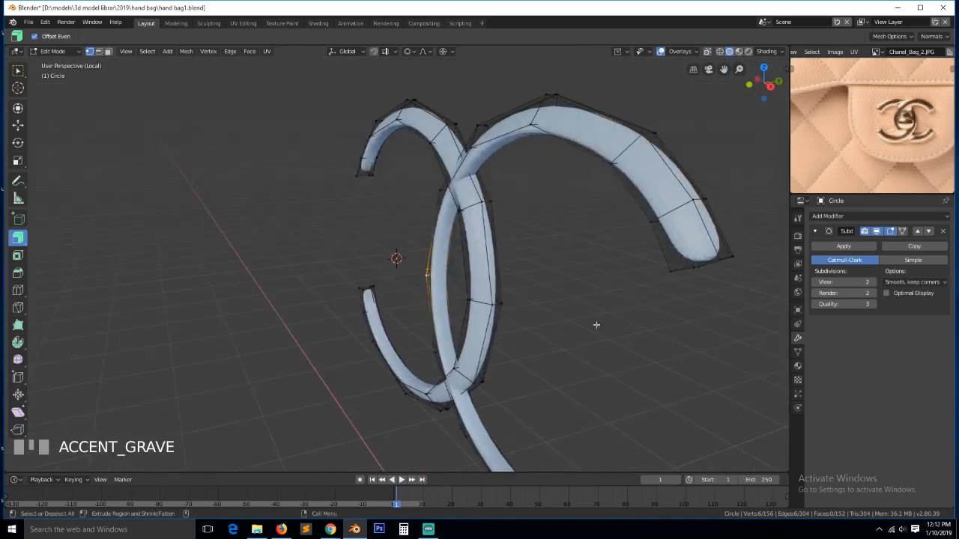
pyautogui.press('g')
pyautogui.press('y')
pyautogui.scroll(-4, 552, 317)
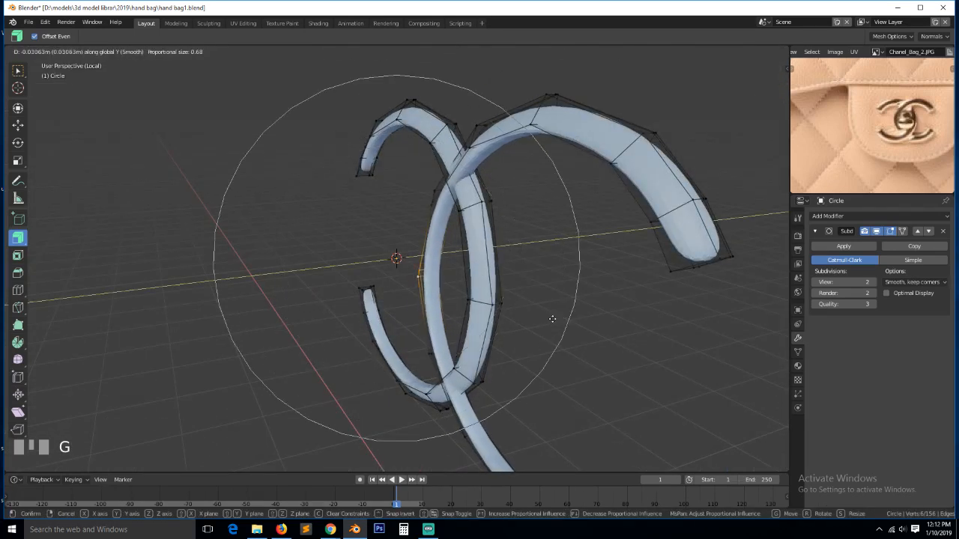
pyautogui.scroll(-1, 548, 321)
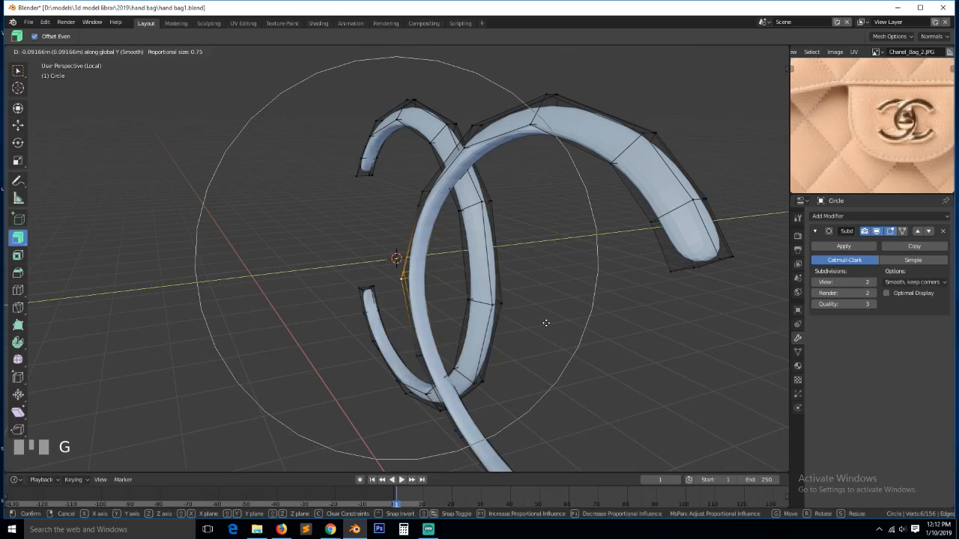
pyautogui.click(546, 323)
pyautogui.scroll(-3, 547, 323)
pyautogui.press('KP_3')
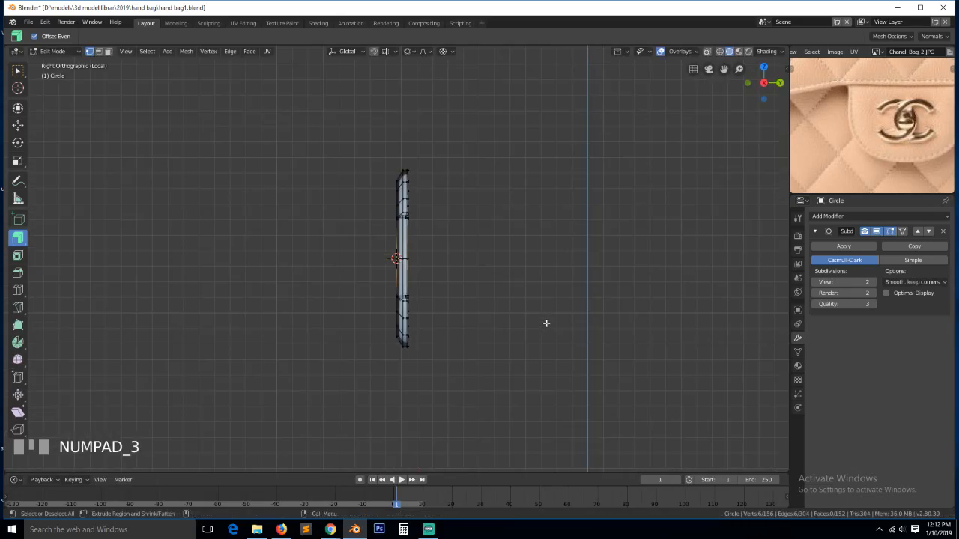
pyautogui.scroll(2, 546, 323)
pyautogui.press('`')
# - In wireframe shading, circle-select the faces at the right C's lower tip
pyautogui.moveTo(422, 365); pyautogui.dragTo(674, 372, button='middle')
pyautogui.press('z')
pyautogui.click(621, 367)
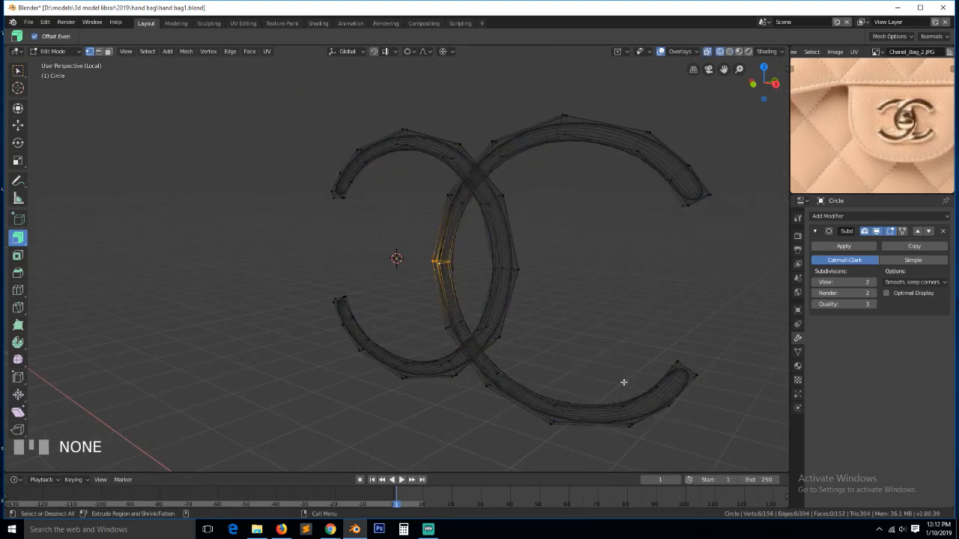
pyautogui.hotkey('alt', 'a')
pyautogui.press('c')
pyautogui.click(688, 371)
# - Select the whole right C strip and tilt it -3.26° in Right view
pyautogui.rightClick(686, 370)
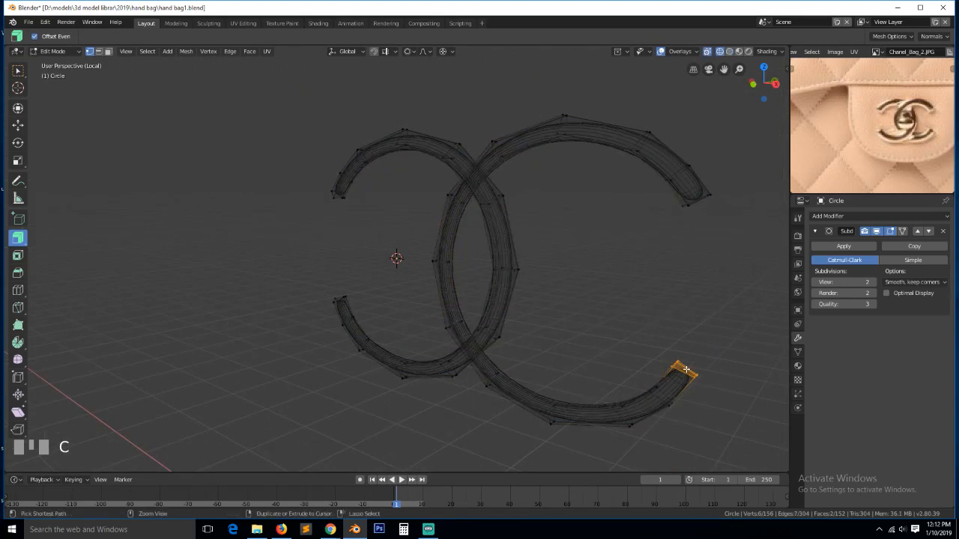
pyautogui.press('ctrl+KP_Add')
pyautogui.press('ctrl+KP_Add')
pyautogui.press('ctrl+KP_Add')
pyautogui.press('ctrl+KP_Add')
pyautogui.press('ctrl+KP_Add')
pyautogui.press('ctrl+KP_Add')
pyautogui.press('KP_3')
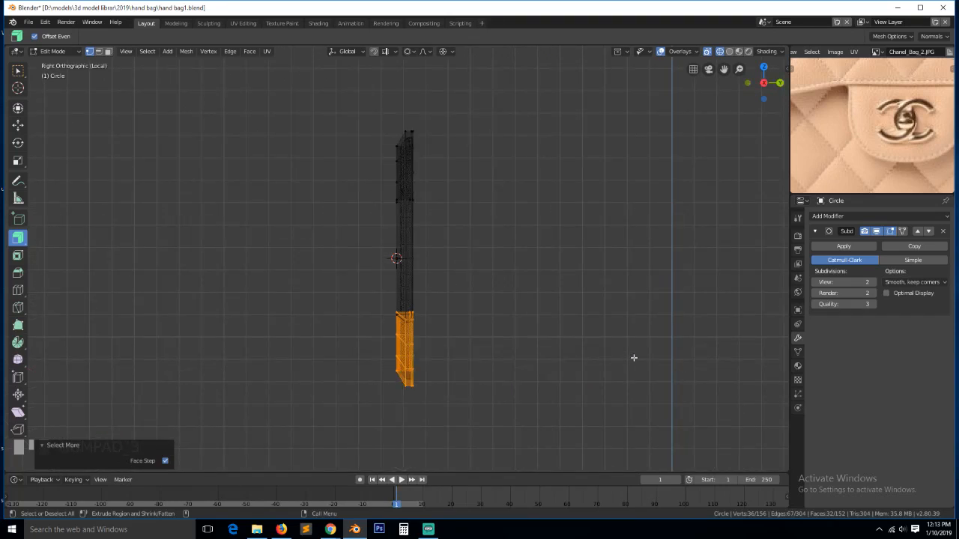
pyautogui.press('r')
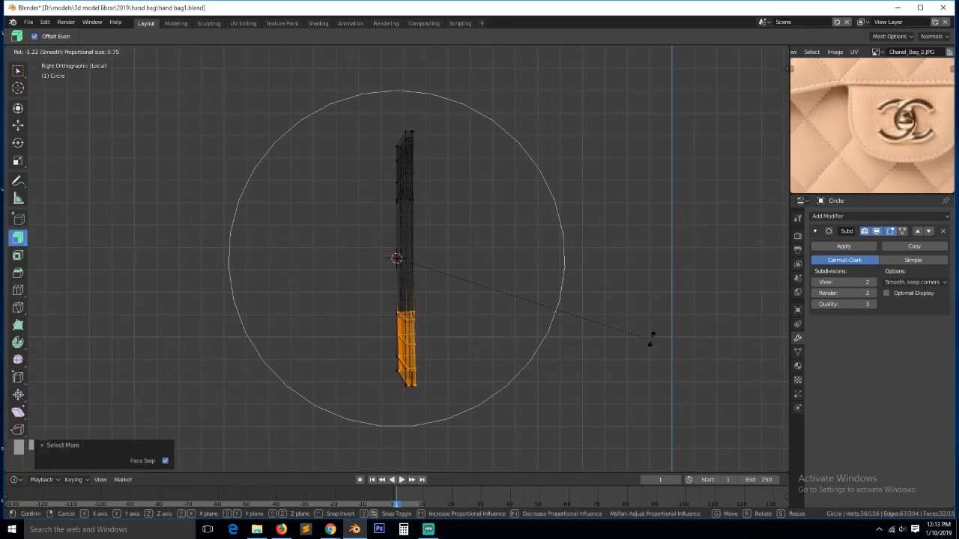
pyautogui.rightClick(652, 325)
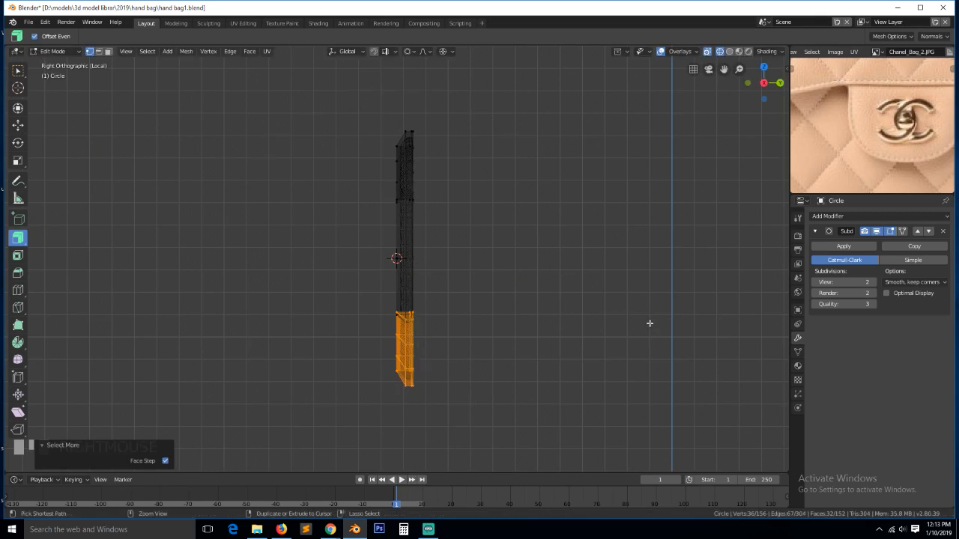
pyautogui.hotkey('ctrl', 'l')
pyautogui.press('r')
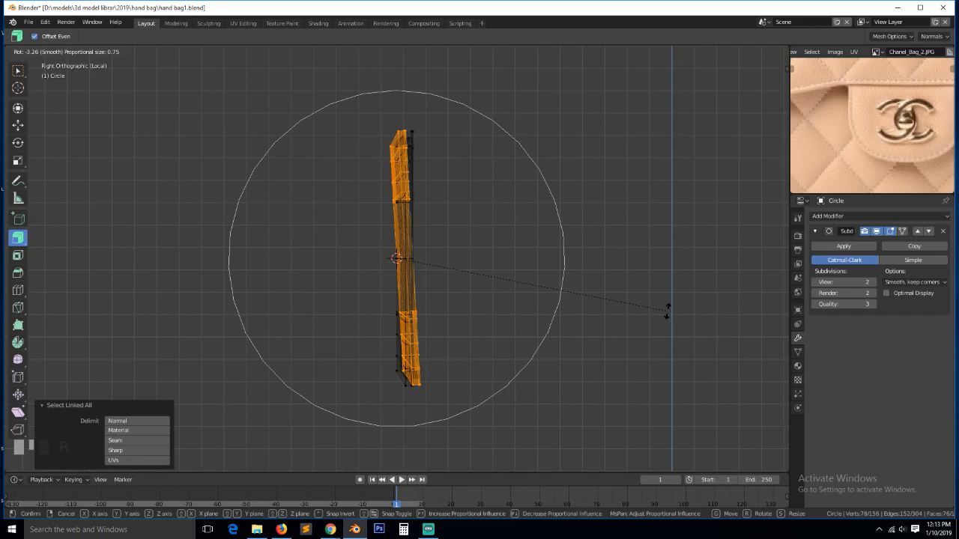
pyautogui.click(667, 311)
# - Nudge a small crossing edge loop -0.0468 m along Y with smooth falloff
pyautogui.moveTo(527, 310); pyautogui.dragTo(475, 279, button='middle')
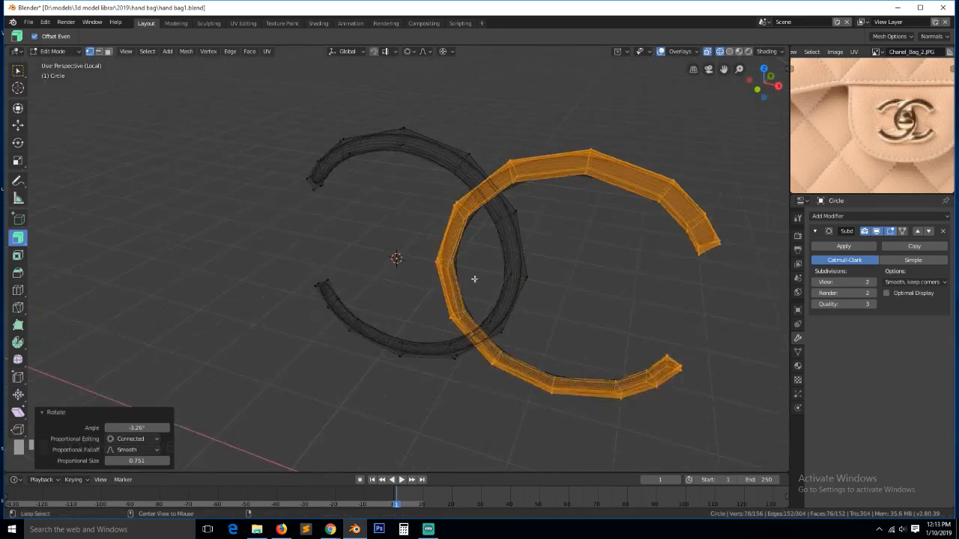
pyautogui.keyDown('alt'); pyautogui.click(444, 265); pyautogui.keyUp('alt')
pyautogui.press('KP_3')
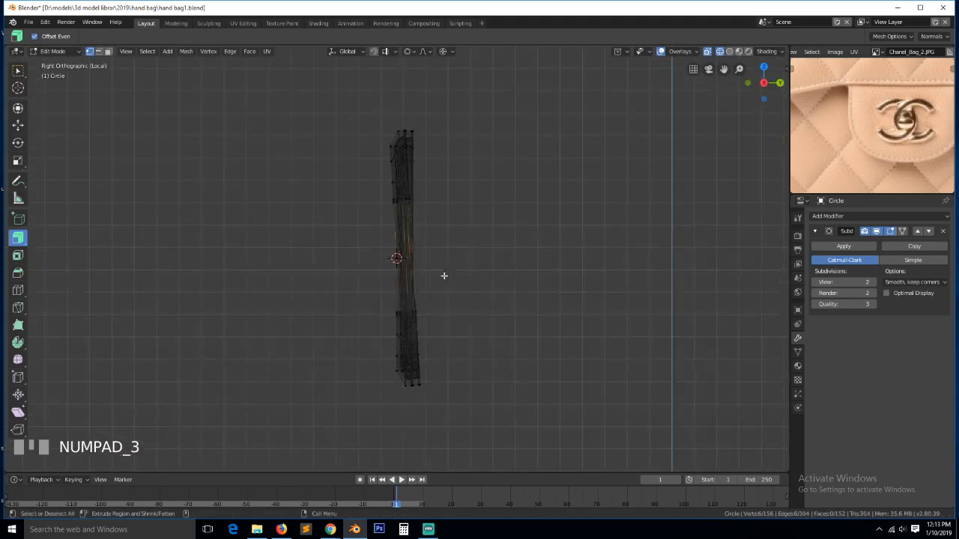
pyautogui.press('g')
pyautogui.scroll(2, 435, 274)
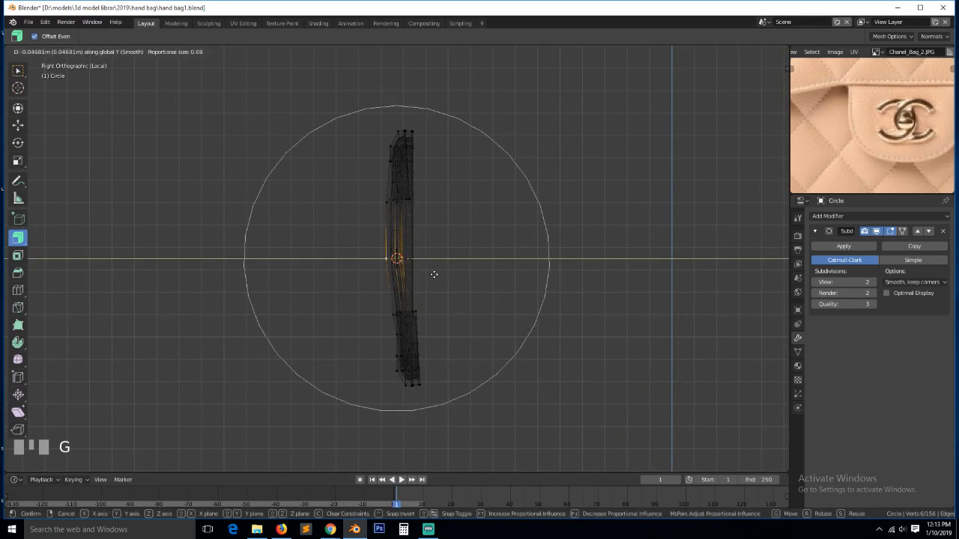
pyautogui.click(434, 274)
# - Move the edge loop on the emblem's lower curve along the X axis
pyautogui.press('Tab')
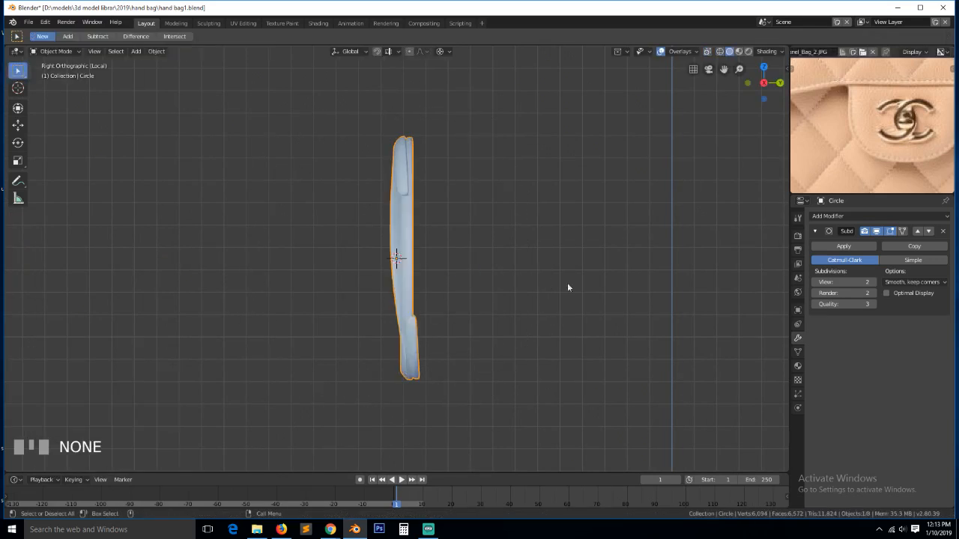
pyautogui.moveTo(567, 283); pyautogui.dragTo(705, 294, button='middle')
pyautogui.scroll(2, 618, 318)
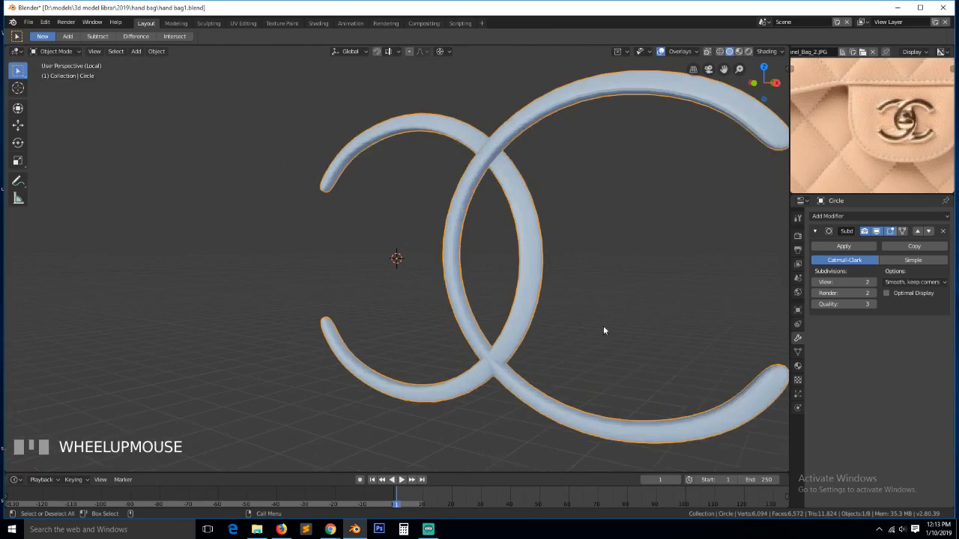
pyautogui.press('Tab')
pyautogui.press('`')
pyautogui.moveTo(498, 384); pyautogui.dragTo(508, 394, button='middle')
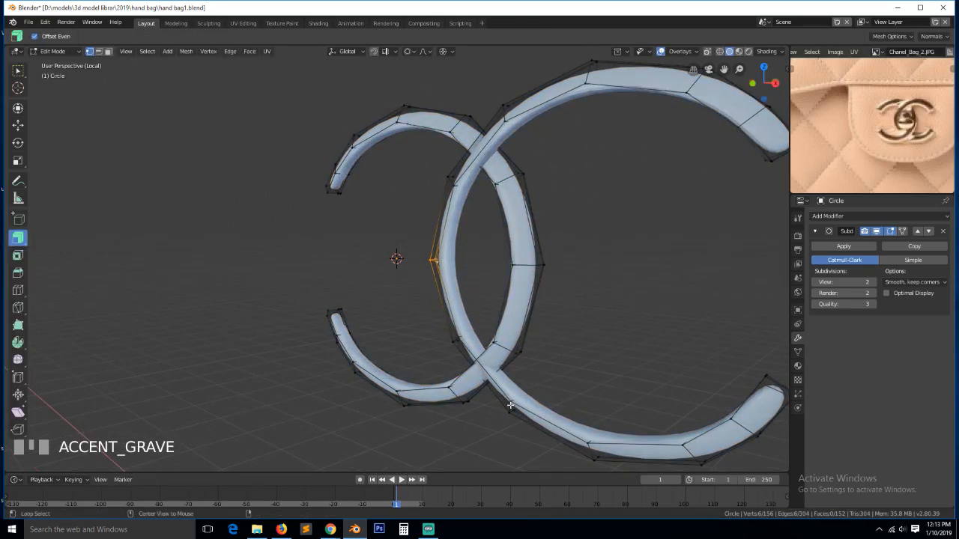
pyautogui.keyDown('alt'); pyautogui.click(510, 405); pyautogui.keyUp('alt')
pyautogui.press('g')
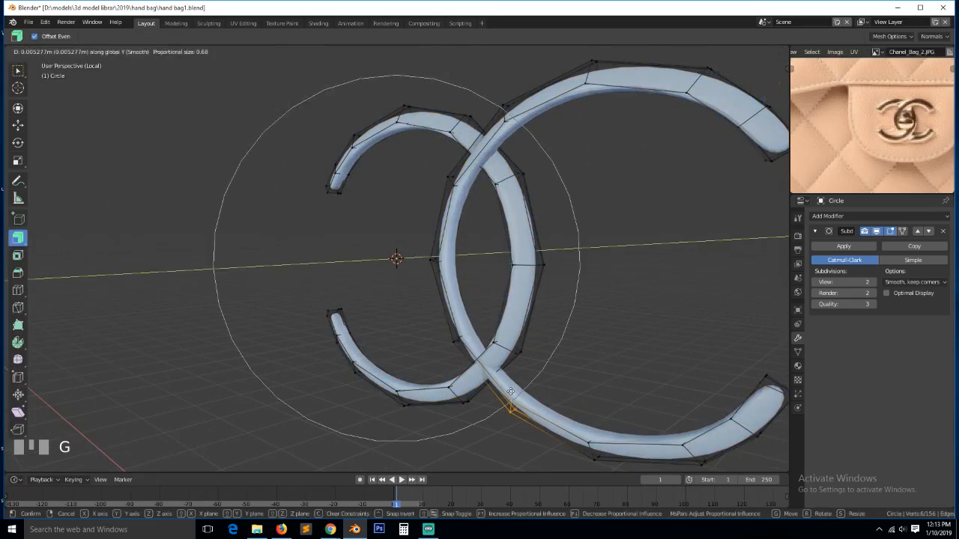
pyautogui.press('z')
pyautogui.press('x')
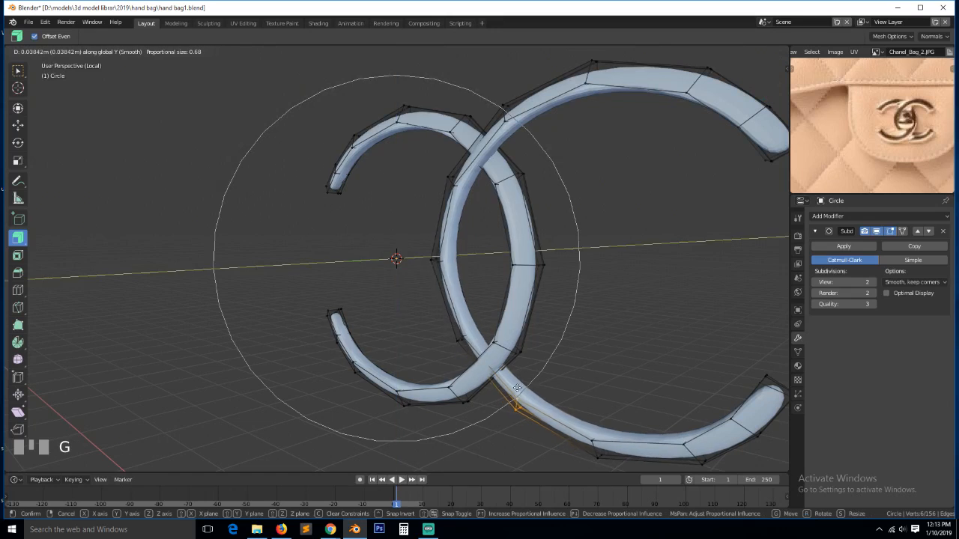
pyautogui.click(514, 380)
# - Return to object mode, view the emblem from the front, and save the blend file
pyautogui.press('Tab')
pyautogui.press('`')
pyautogui.scroll(-2, 482, 330)
pyautogui.moveTo(482, 330); pyautogui.dragTo(544, 319, button='middle')
pyautogui.click(573, 329)
pyautogui.press('KP_1')
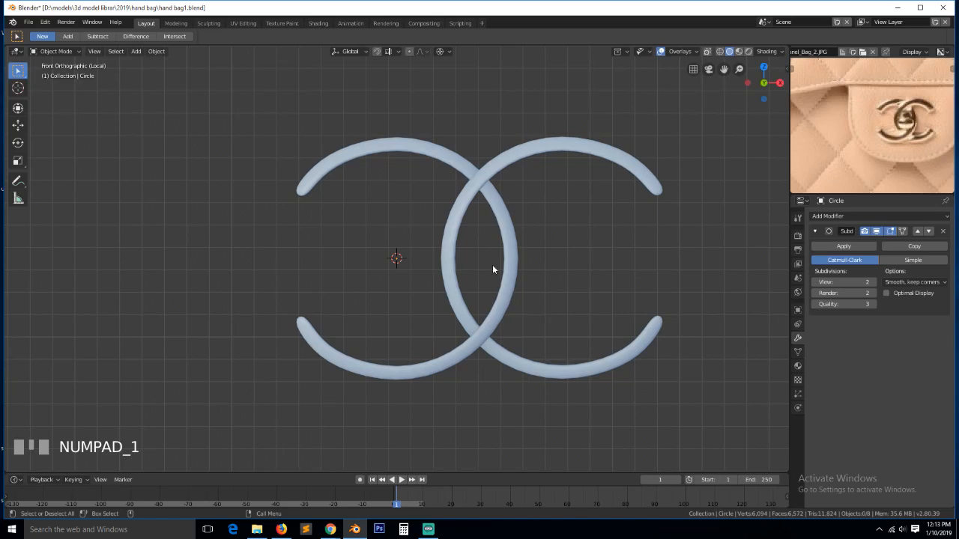
pyautogui.hotkey('ctrl', 's')
# - Duplicate an emblem vertex into the Cs' overlap to begin a new outline
pyautogui.press('Tab')
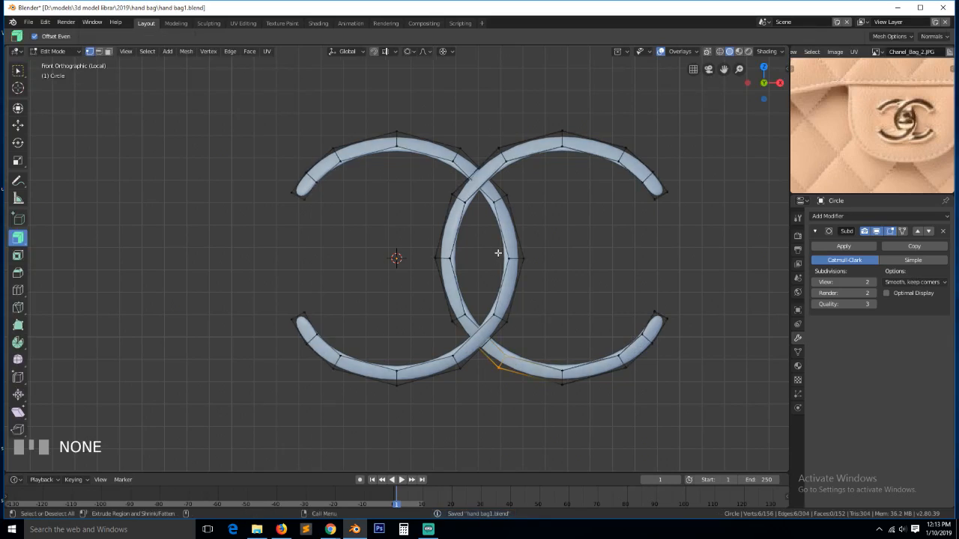
pyautogui.click(454, 257)
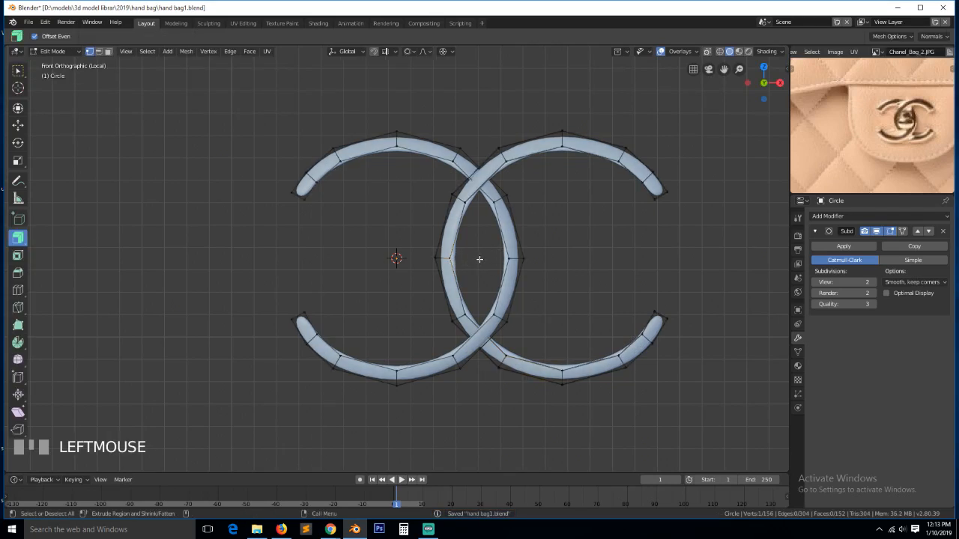
pyautogui.hotkey('shift', 'd')
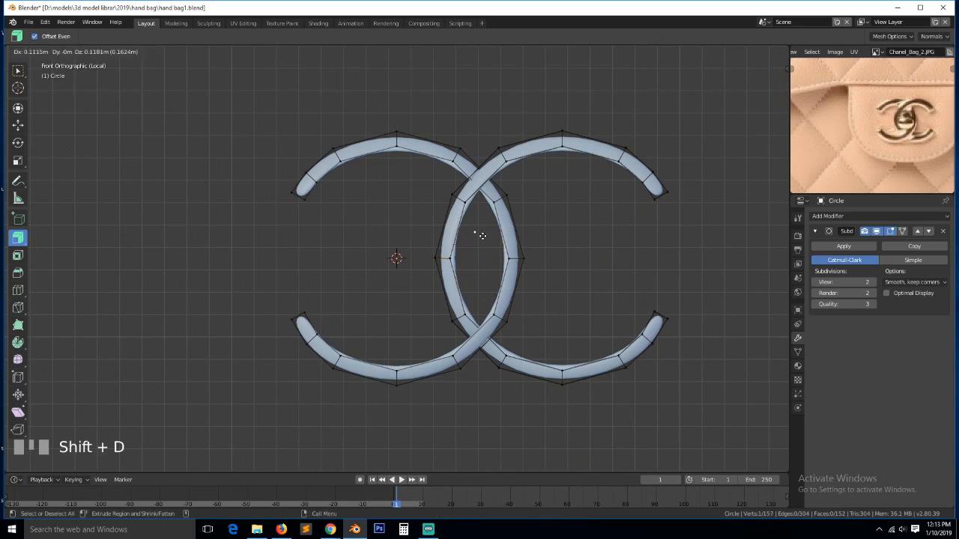
pyautogui.click(483, 234)
# - Extrude a six-vertex outline in the Cs' overlap and close it with F
pyautogui.press('e')
pyautogui.click(505, 247)
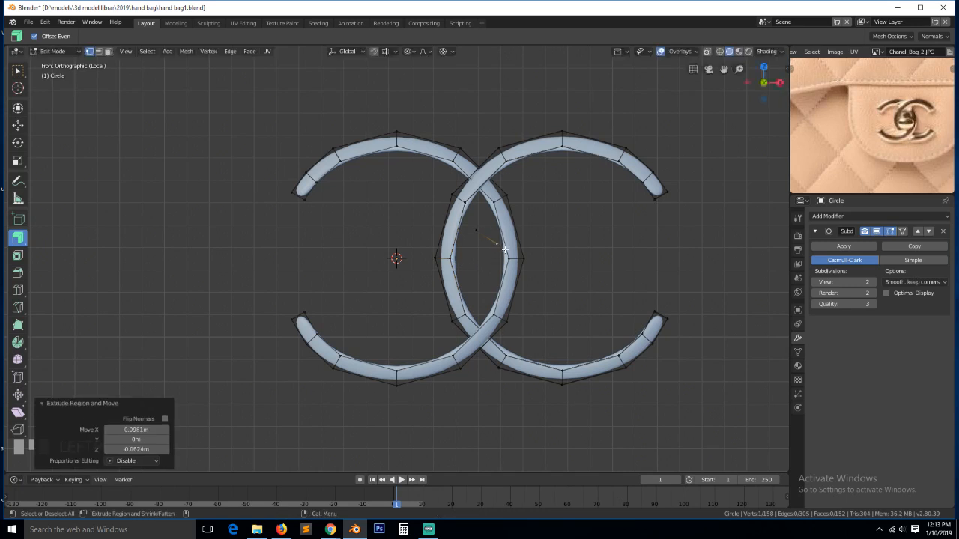
pyautogui.press('e')
pyautogui.click(493, 286)
pyautogui.press('e')
pyautogui.click(475, 281)
pyautogui.press('e')
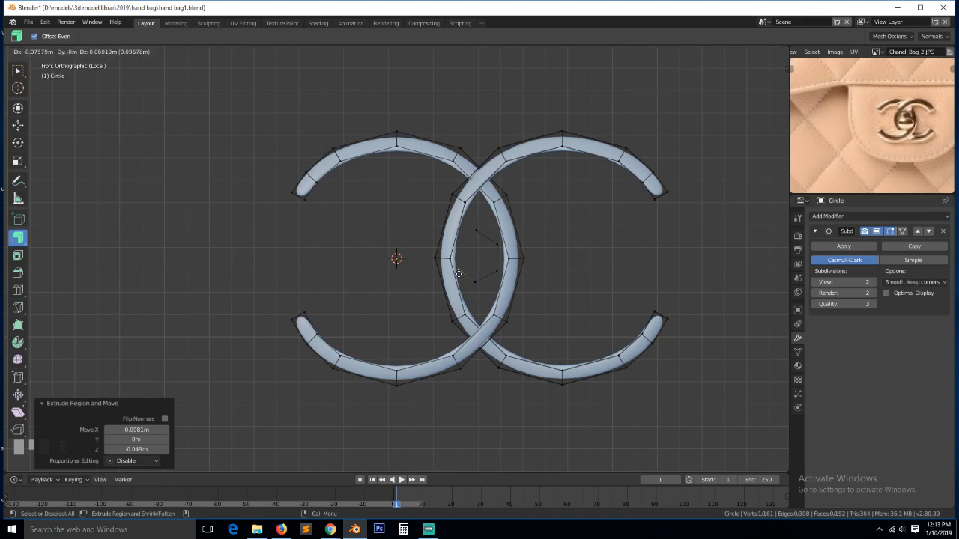
pyautogui.click(461, 246)
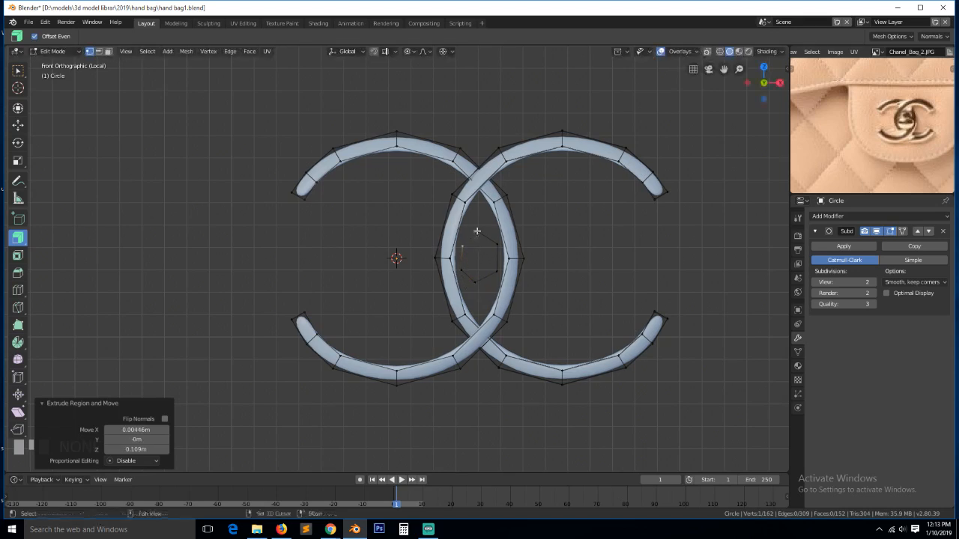
pyautogui.keyDown('shift'); pyautogui.click(475, 229); pyautogui.keyUp('shift')
pyautogui.press('f')
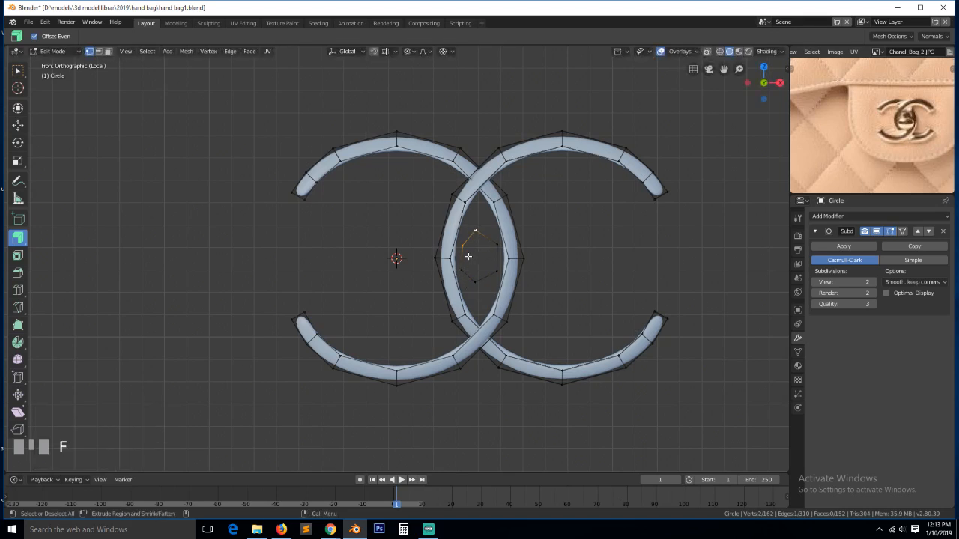
# - Turn off proportional editing and round the hexagon loop with To Sphere at factor 1
pyautogui.keyDown('alt'); pyautogui.click(469, 256); pyautogui.keyUp('alt')
pyautogui.hotkey('shift', 'alt', 's')
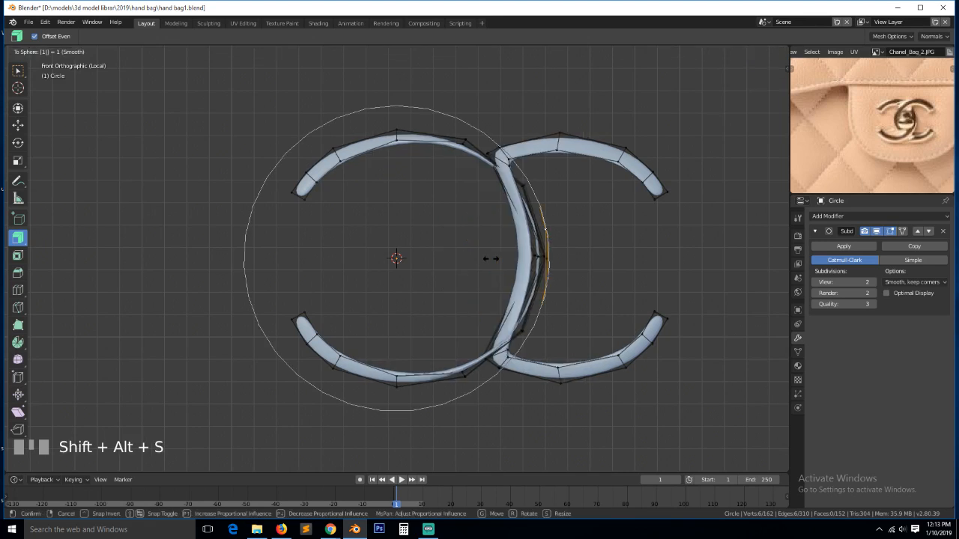
pyautogui.rightClick(490, 258)
pyautogui.press('o')
pyautogui.hotkey('shift', 'alt', 's')
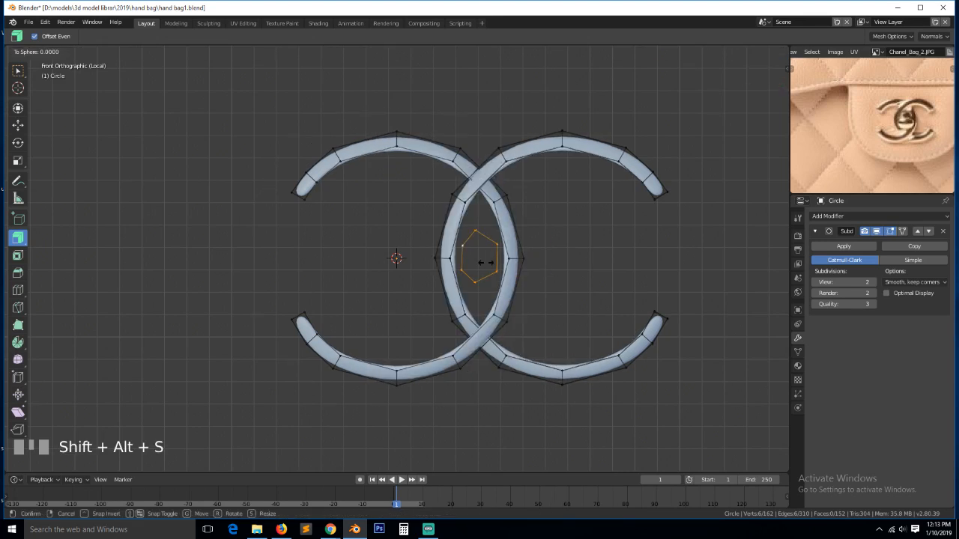
pyautogui.rightClick(487, 262)
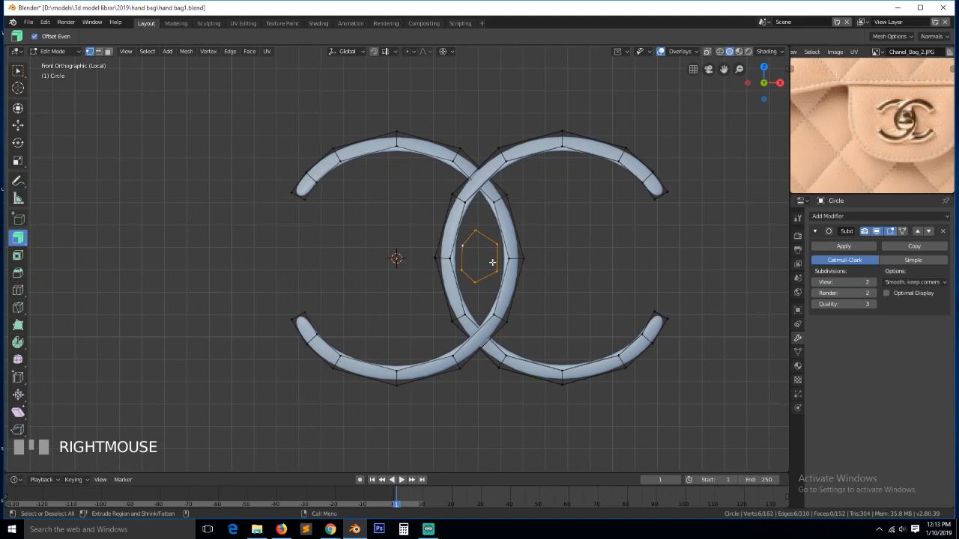
pyautogui.hotkey('shift', 's')
pyautogui.hotkey('shift', 'alt', 's')
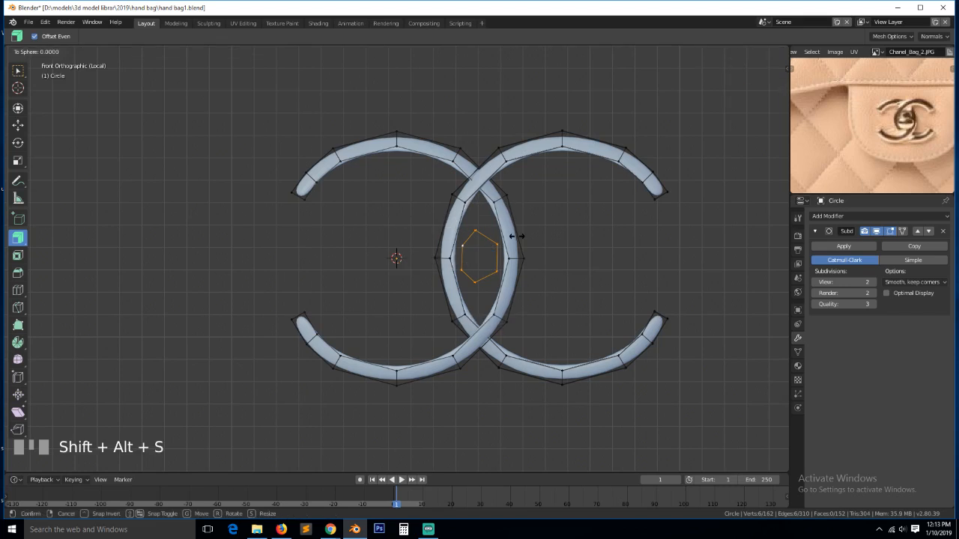
pyautogui.press('Return')
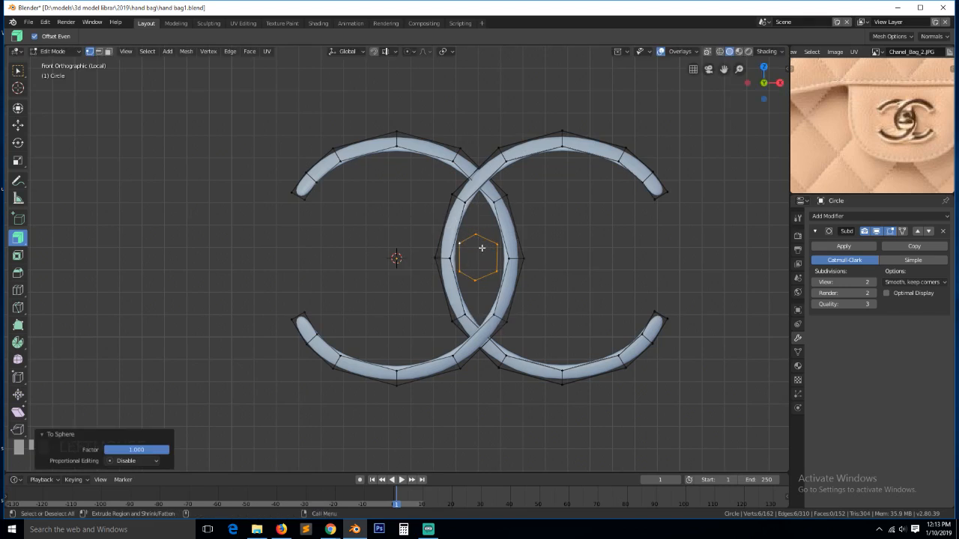
# - Move the hexagon's top and bottom vertices along X, then select the whole loop
pyautogui.click(477, 237)
pyautogui.keyDown('shift'); pyautogui.click(477, 279); pyautogui.keyUp('shift')
pyautogui.press('g')
pyautogui.press('x')
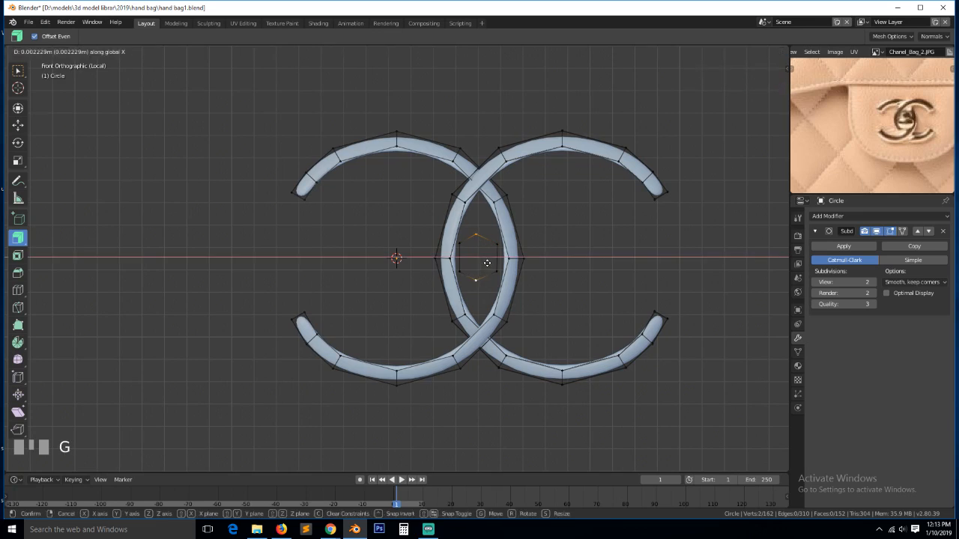
pyautogui.click(488, 261)
pyautogui.keyDown('alt'); pyautogui.click(494, 260); pyautogui.keyUp('alt')
# - Fill the loop with a face, scale it up about double, and move it 0.127 m along Y
pyautogui.press('f')
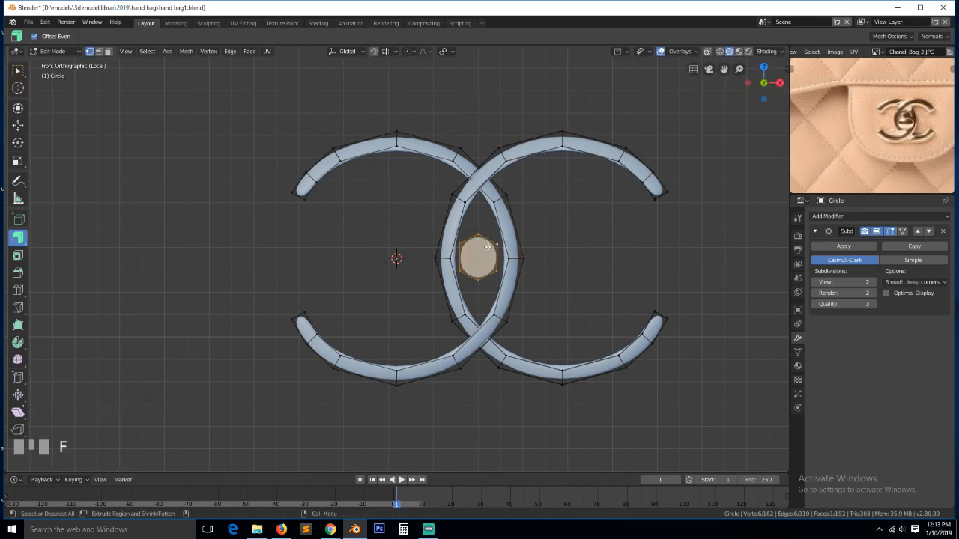
pyautogui.press('Tab')
pyautogui.press('Tab')
pyautogui.press('s')
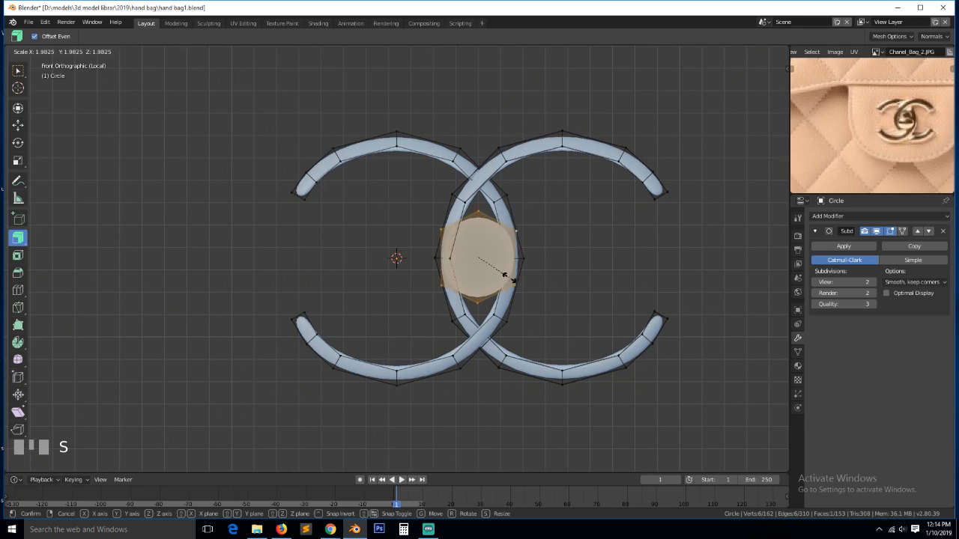
pyautogui.click(508, 278)
pyautogui.press('KP_3')
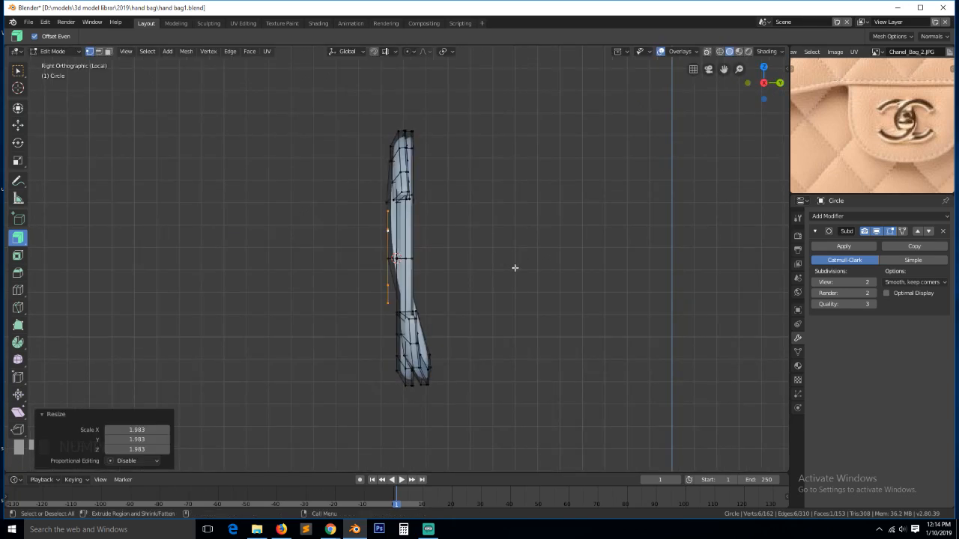
pyautogui.press('g')
pyautogui.press('y')
pyautogui.click(545, 275)
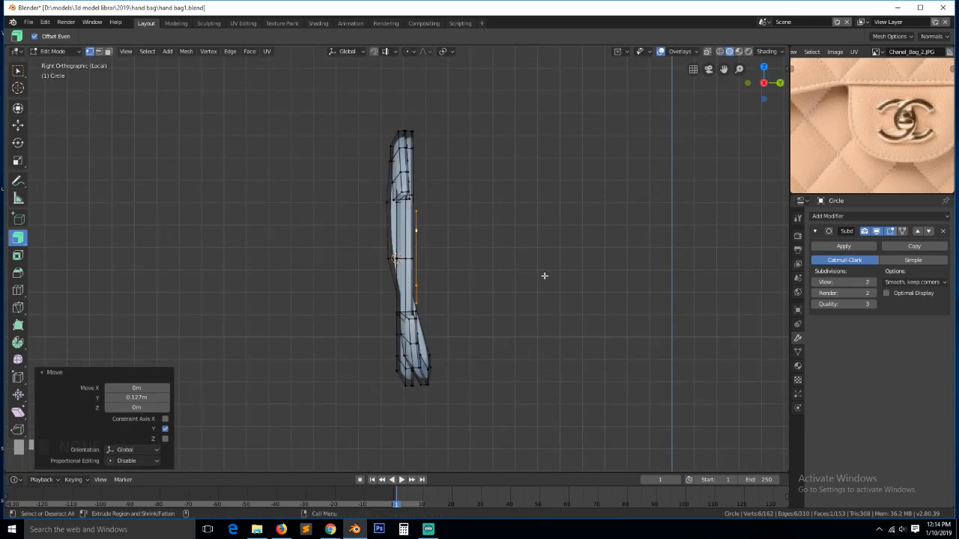
# - From the front view, inset the centre face and scale the inner face to 0.814
pyautogui.press('KP_1')
pyautogui.press('i')
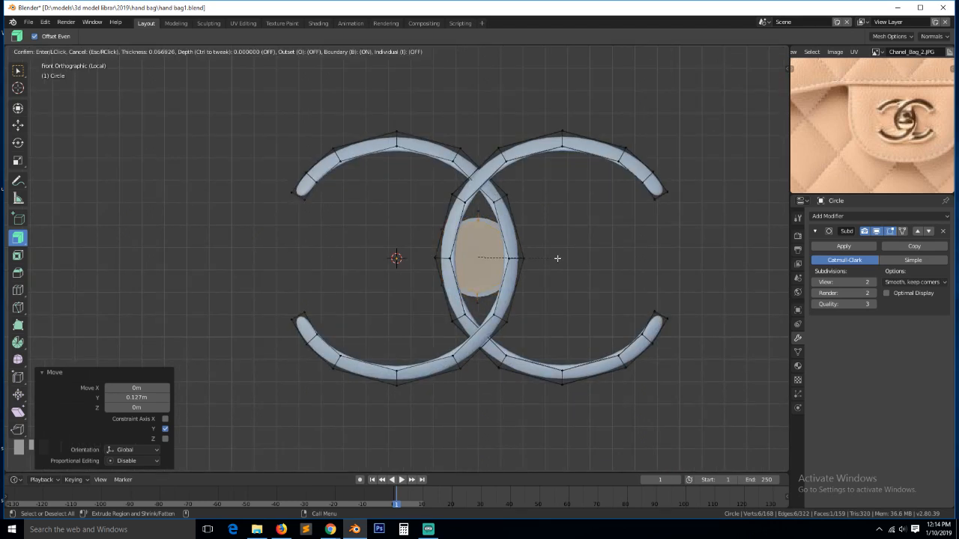
pyautogui.click(550, 262)
pyautogui.press('s')
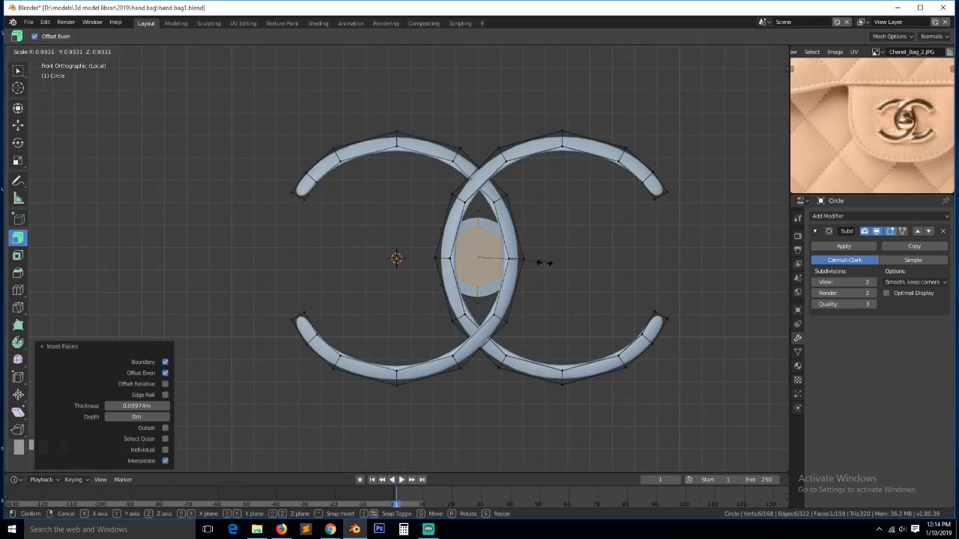
pyautogui.click(537, 264)
# - Inset the face again, extrude it 0.374 m outward, and scale it to 1.504
pyautogui.moveTo(537, 264); pyautogui.dragTo(539, 262, button='middle')
pyautogui.press('i')
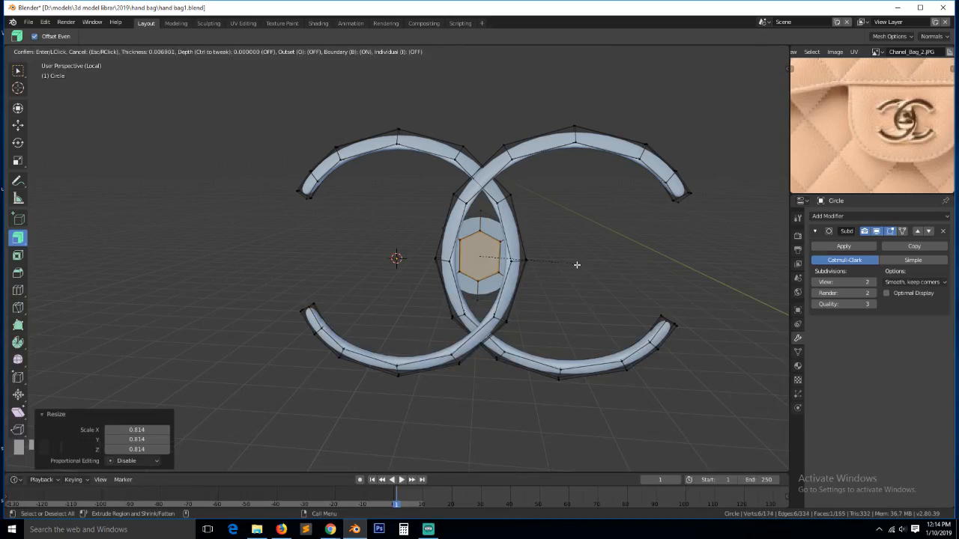
pyautogui.click(576, 265)
pyautogui.press('e')
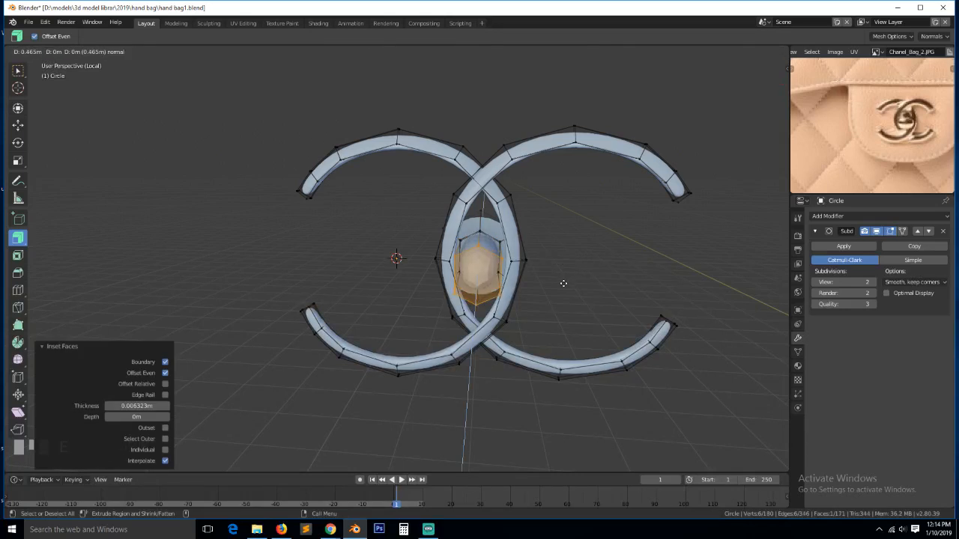
pyautogui.click(564, 280)
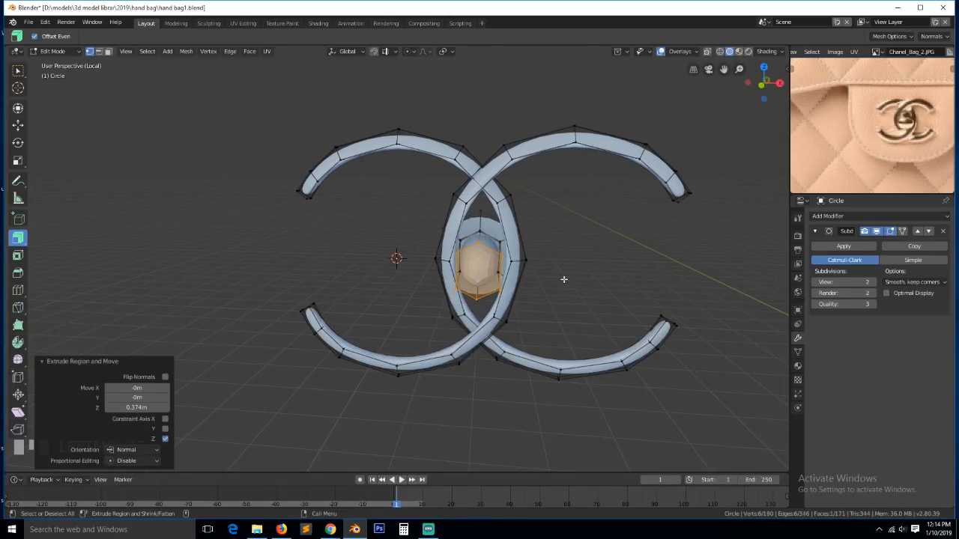
pyautogui.press('s')
pyautogui.click(605, 293)
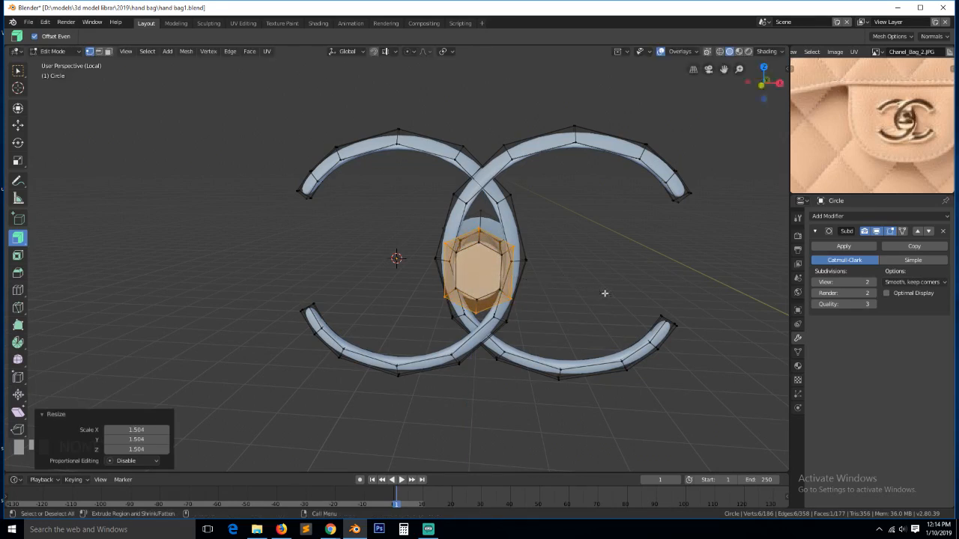
# - In X-ray edit mode from the right view, box-select the knob's end vertices and move them 0.214 m along Y
pyautogui.press('Tab')
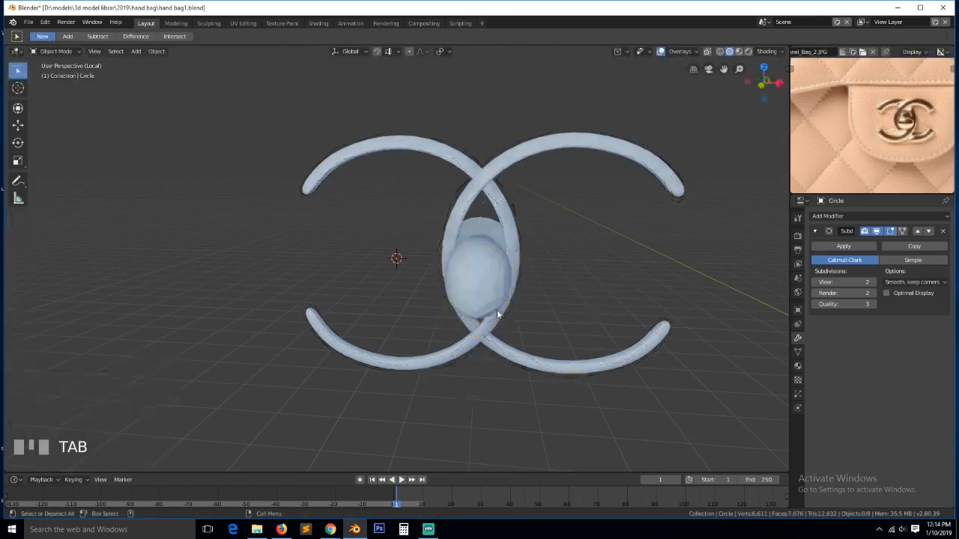
pyautogui.press('`')
pyautogui.press('KP_3')
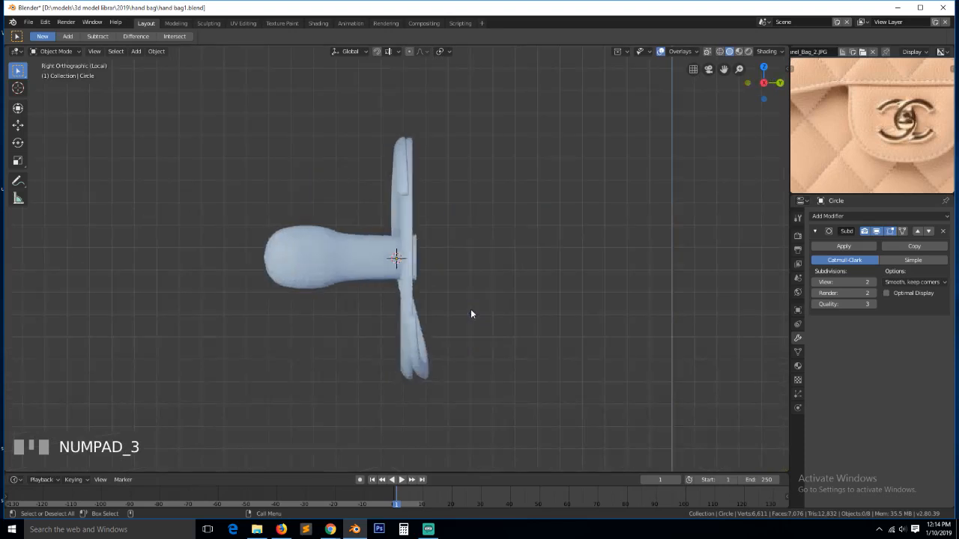
pyautogui.press('Tab')
pyautogui.hotkey('alt', 'z')
pyautogui.hotkey('alt', 'a')
pyautogui.press('b')
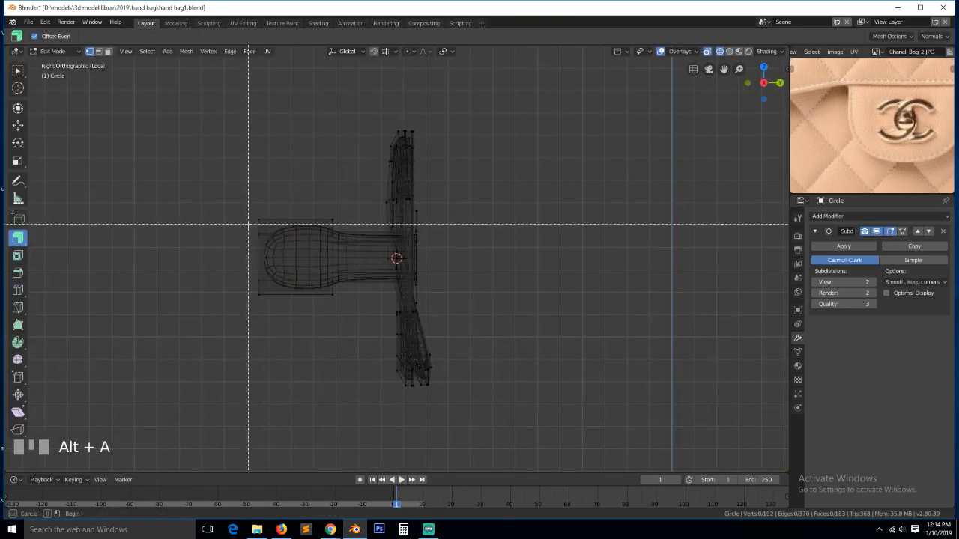
pyautogui.moveTo(231, 211); pyautogui.dragTo(375, 306)
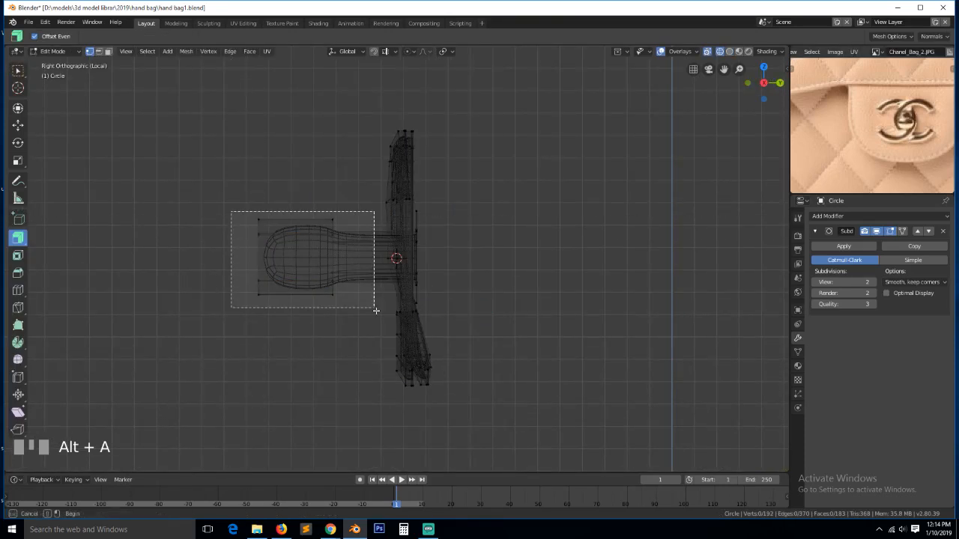
pyautogui.click(18, 125)
pyautogui.moveTo(329, 260); pyautogui.dragTo(377, 260)
# - Add a Ctrl+R edge loop slid near the knob's tip, then return to Object Mode in solid shading
pyautogui.rightClick(320, 222)
pyautogui.press('Escape')
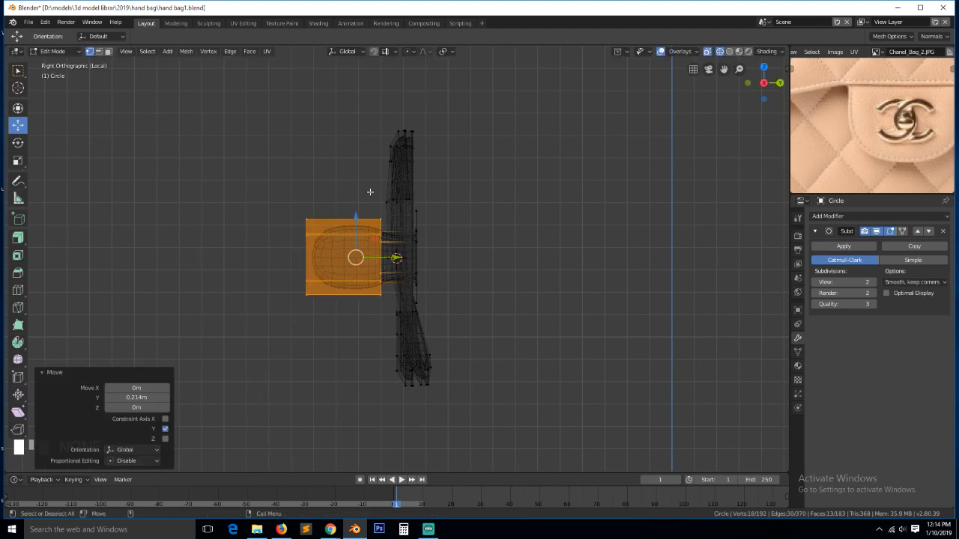
pyautogui.click(338, 227)
pyautogui.hotkey('ctrl', 'r')
pyautogui.click(343, 220)
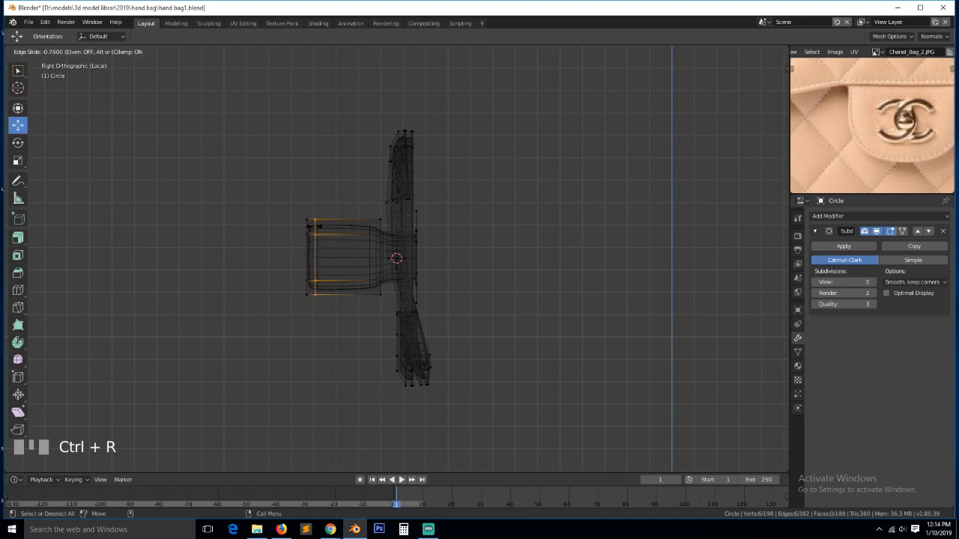
pyautogui.click(360, 215)
pyautogui.click(376, 214)
pyautogui.press('Tab')
pyautogui.press('z')
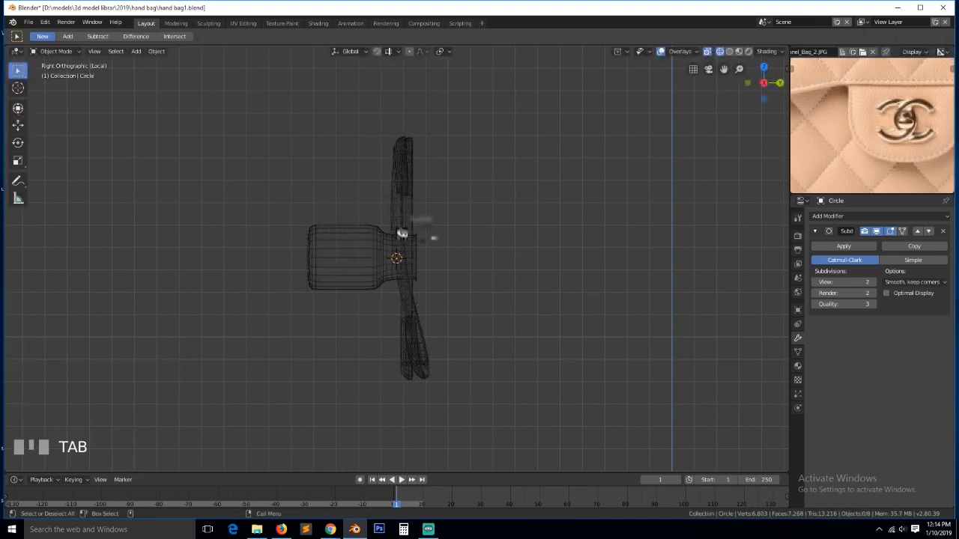
pyautogui.press('`')
pyautogui.moveTo(252, 244)
pyautogui.mouseDown(button='middle')
pyautogui.moveTo(363, 295)
pyautogui.moveTo(456, 263)
pyautogui.mouseUp(button='middle')
pyautogui.rightClick(457, 263)
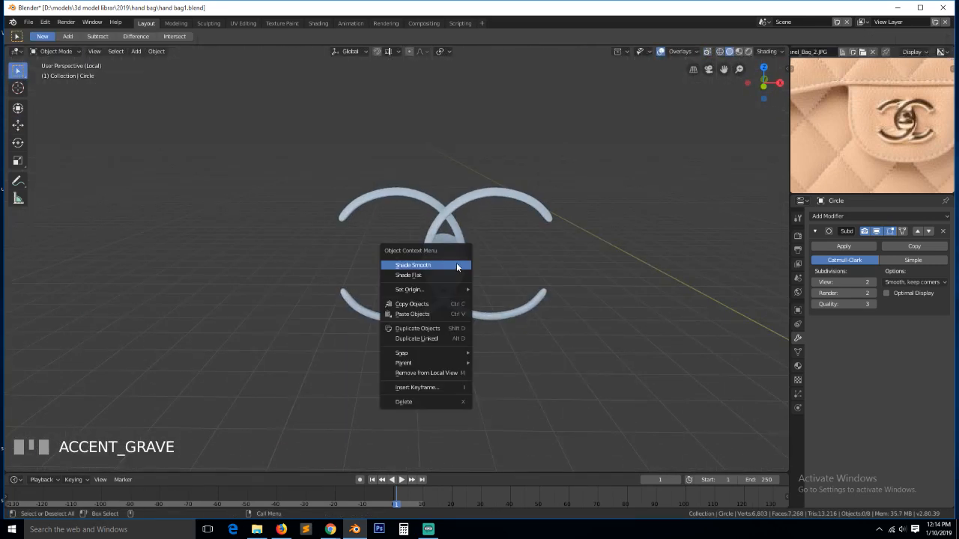
# - Shade the emblem smooth, exit Local view, and show the bag in wireframe from the right
pyautogui.click(456, 263)
pyautogui.click(457, 263)
pyautogui.press('KP_Divide')
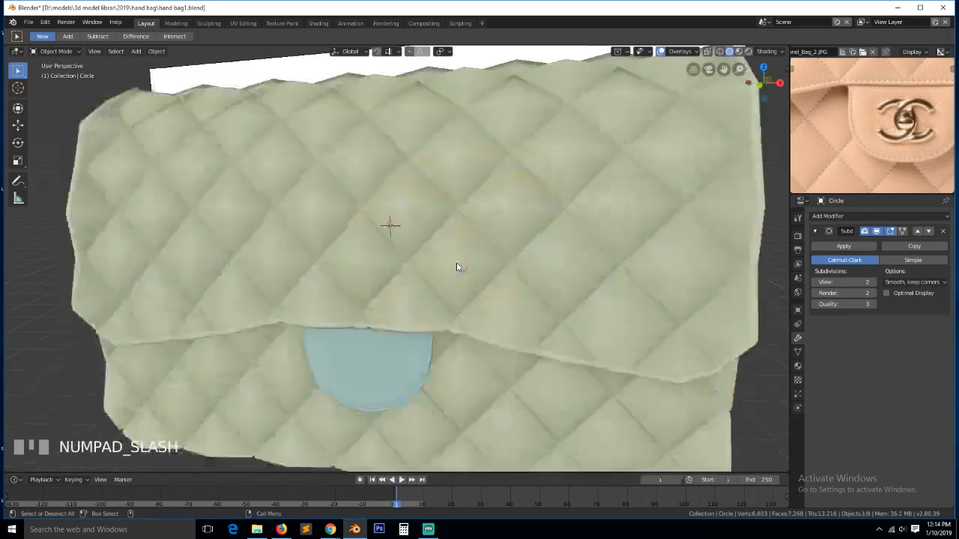
pyautogui.press('KP_3')
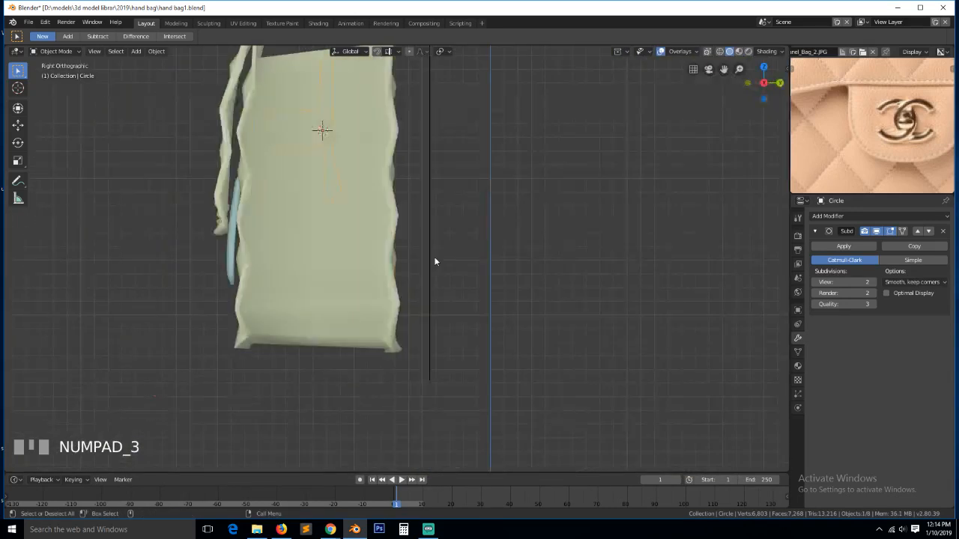
pyautogui.press('z')
pyautogui.click(299, 240)
# - Move the emblem to the bag front and scale it to 0.287
pyautogui.press('g')
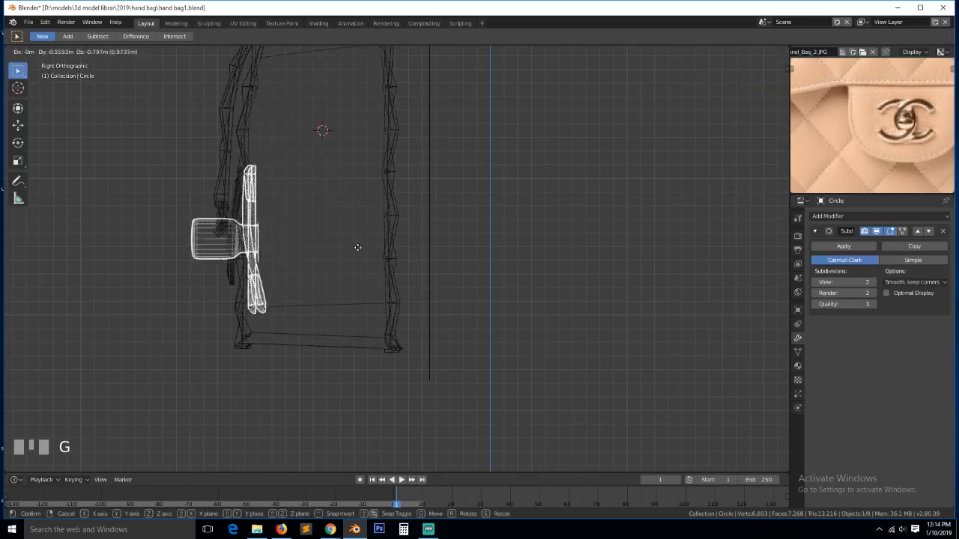
pyautogui.click(339, 253)
pyautogui.press('s')
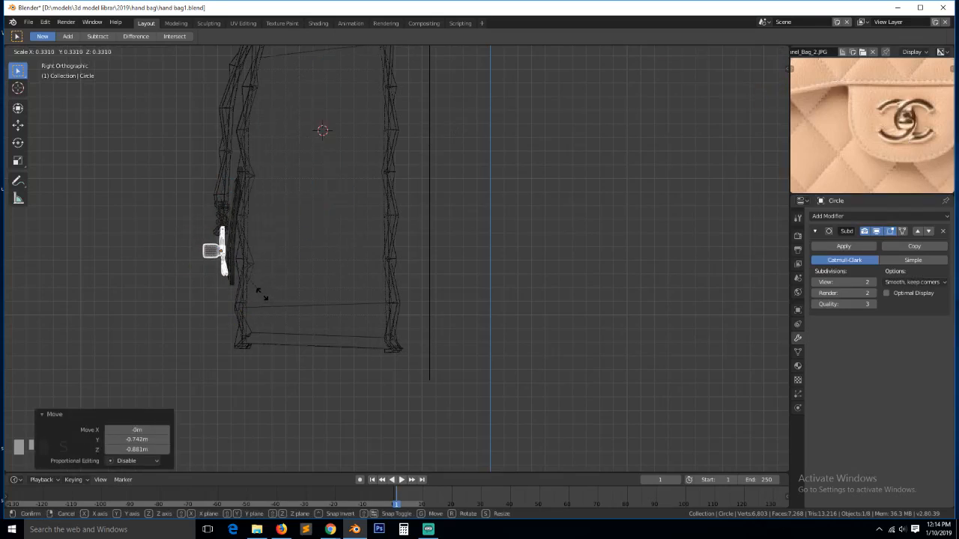
pyautogui.click(252, 288)
pyautogui.press('g')
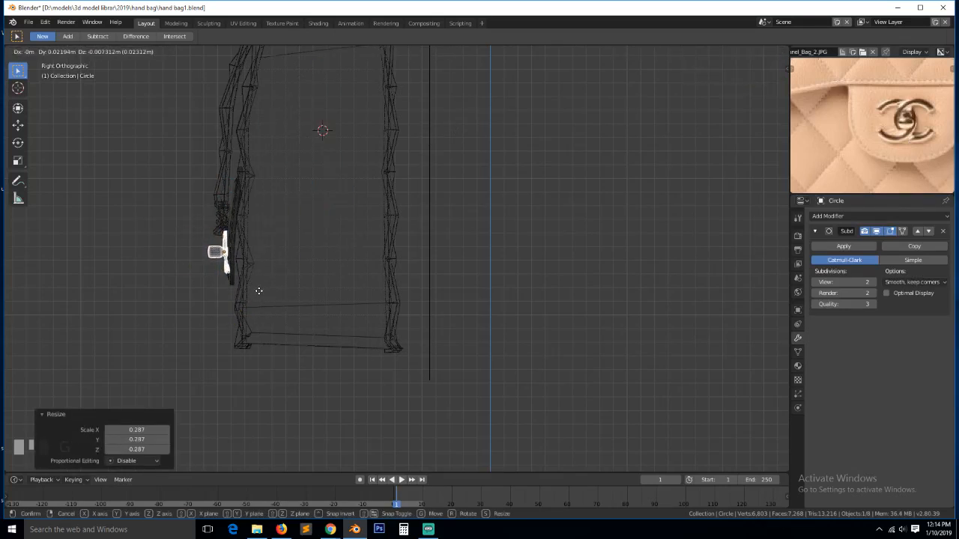
pyautogui.click(266, 292)
# - In front view with solid shading, centre the emblem on the blue tab and nudge it along Y
pyautogui.press('KP_1')
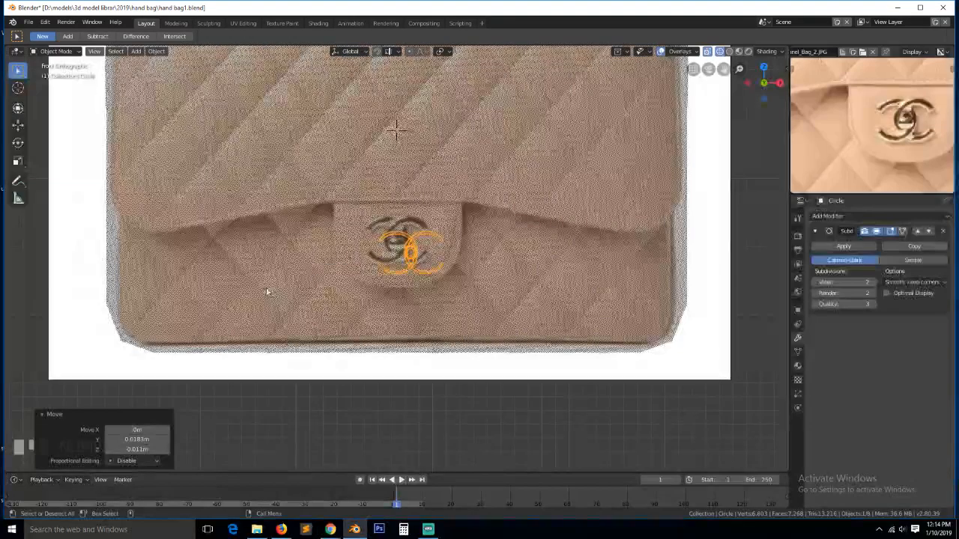
pyautogui.press('z')
pyautogui.click(466, 270)
pyautogui.press('g')
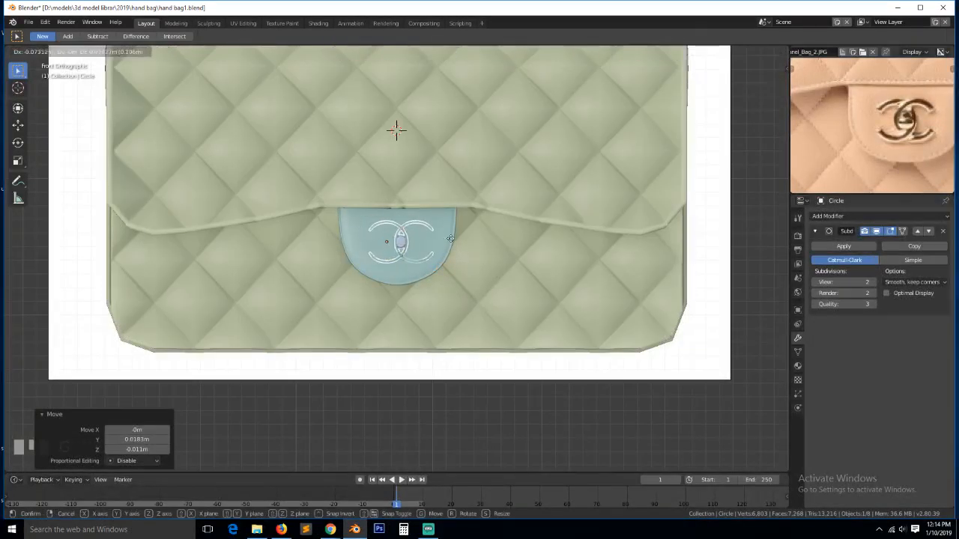
pyautogui.click(447, 238)
pyautogui.press('KP_Decimal')
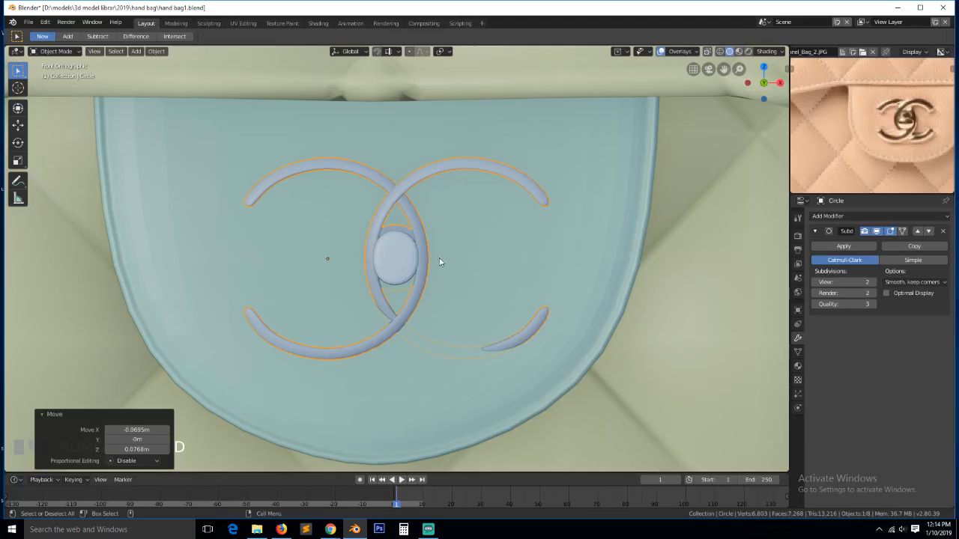
pyautogui.moveTo(439, 258)
pyautogui.mouseDown(button='middle')
pyautogui.moveTo(400, 268)
pyautogui.moveTo(431, 261)
pyautogui.mouseUp(button='middle')
pyautogui.press('g')
pyautogui.press('y')
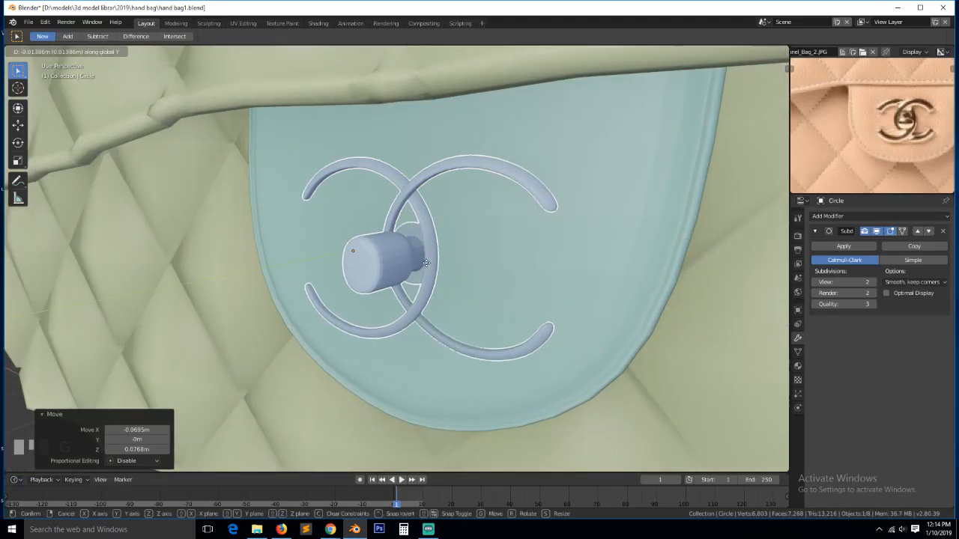
pyautogui.click(427, 262)
pyautogui.press('Tab')
# - Select the right C with Ctrl+L and adjust its thickness with Alt+S Shrink/Fatten
pyautogui.click(495, 179)
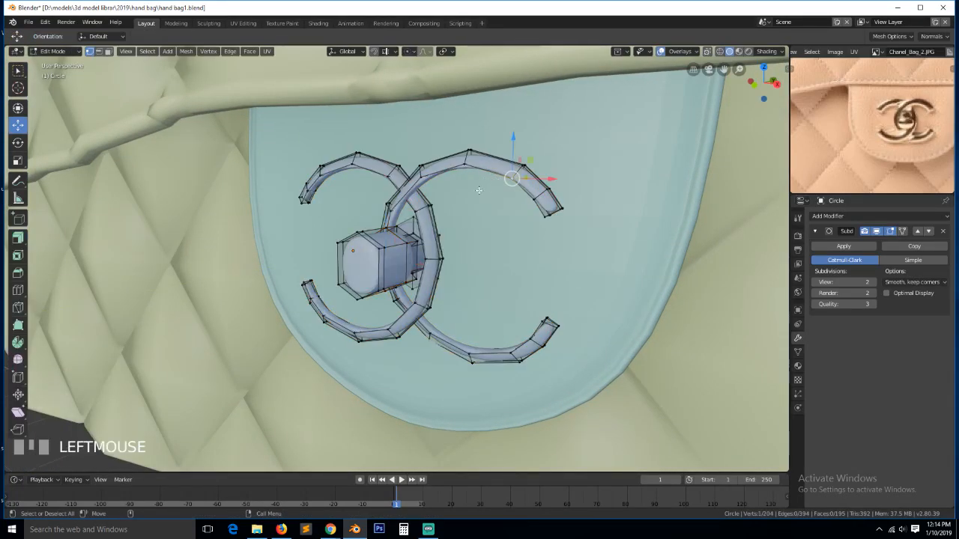
pyautogui.keyDown('shift'); pyautogui.click(433, 214); pyautogui.keyUp('shift')
pyautogui.hotkey('ctrl', 'l')
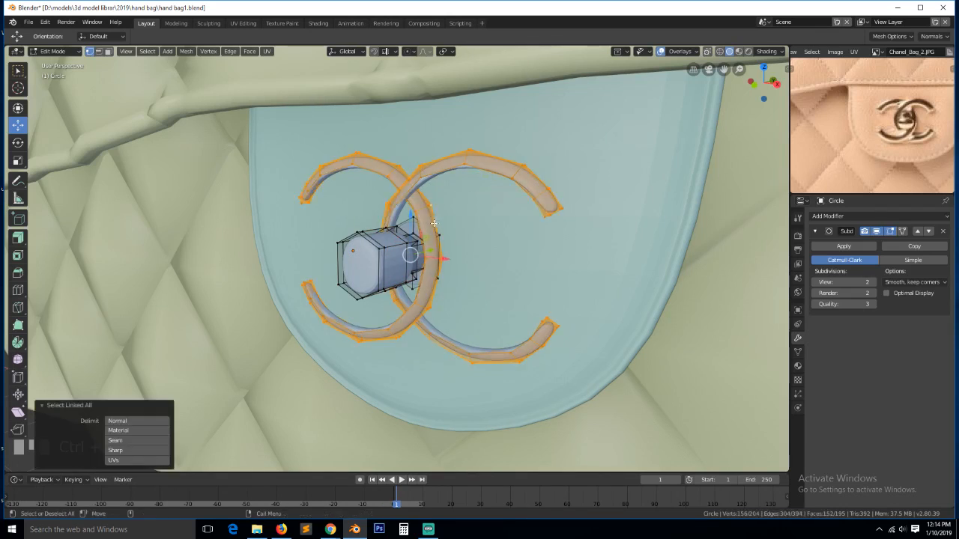
pyautogui.hotkey('alt', 's')
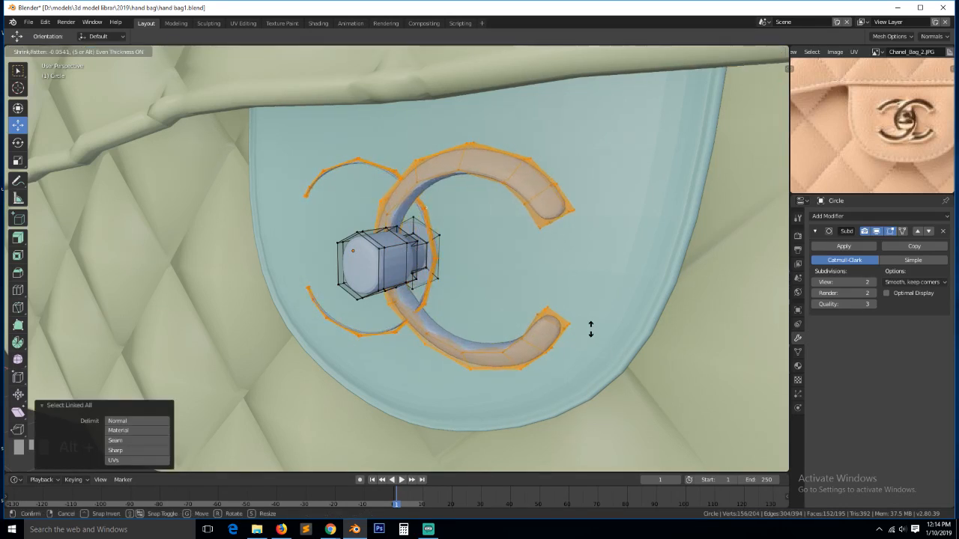
pyautogui.rightClick(589, 328)
pyautogui.click(567, 321)
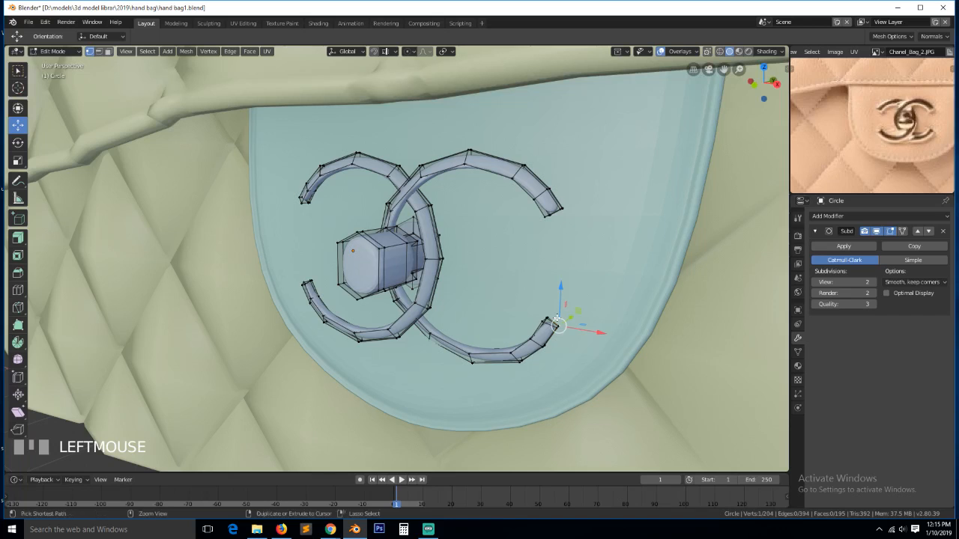
pyautogui.hotkey('ctrl', 'l')
pyautogui.hotkey('alt', 's')
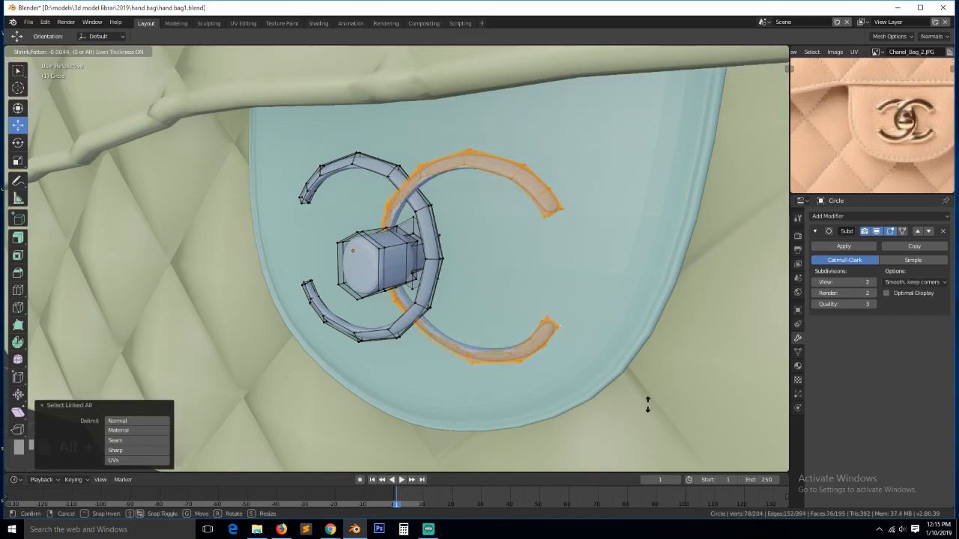
pyautogui.click(607, 381)
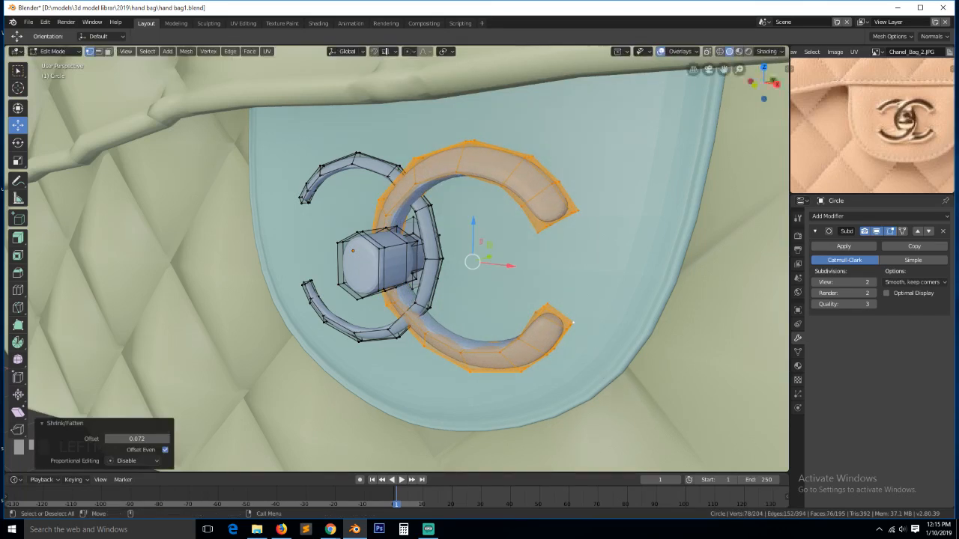
# - Select the left C, Shrink/Fatten it the same way, and return to Object Mode
pyautogui.click(440, 259)
pyautogui.hotkey('ctrl', 'l')
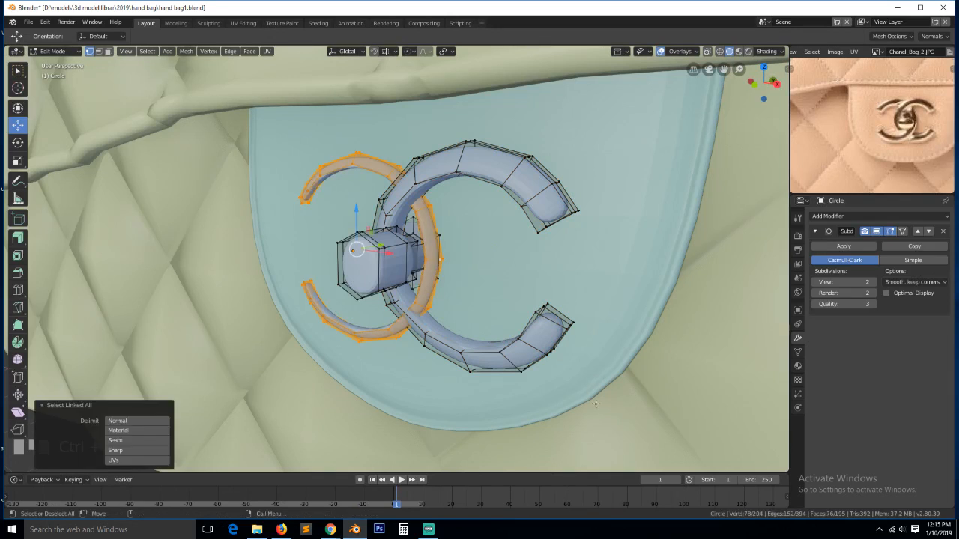
pyautogui.hotkey('alt', 's')
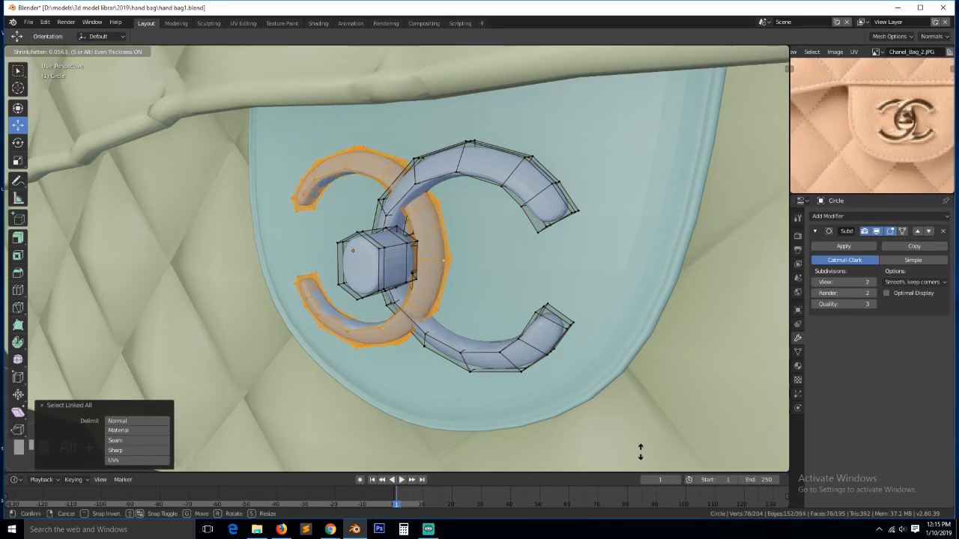
pyautogui.click(641, 453)
pyautogui.press('Tab')
pyautogui.scroll(-2, 443, 306)
# - In front view, set the CC emblem's origin to its geometry
pyautogui.press('a')
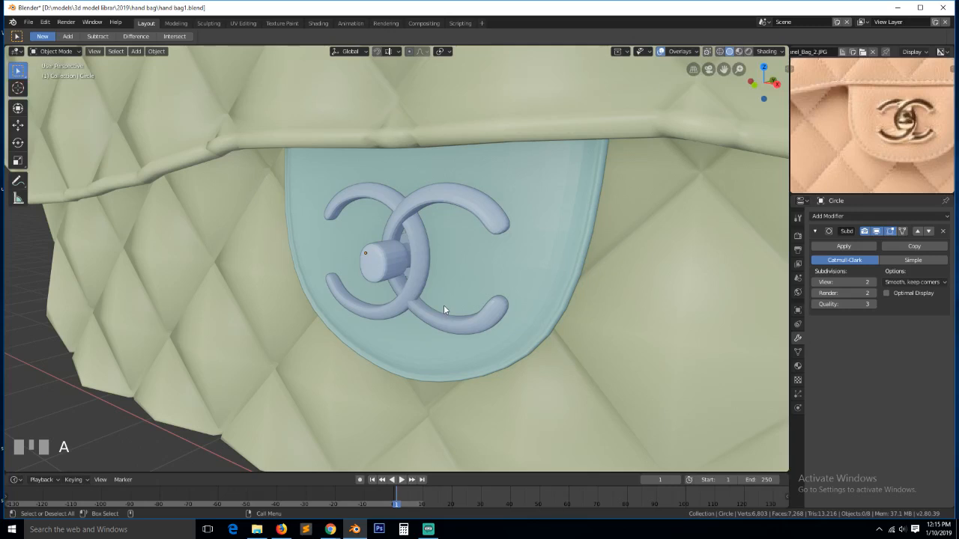
pyautogui.press('KP_1')
pyautogui.scroll(-4, 446, 290)
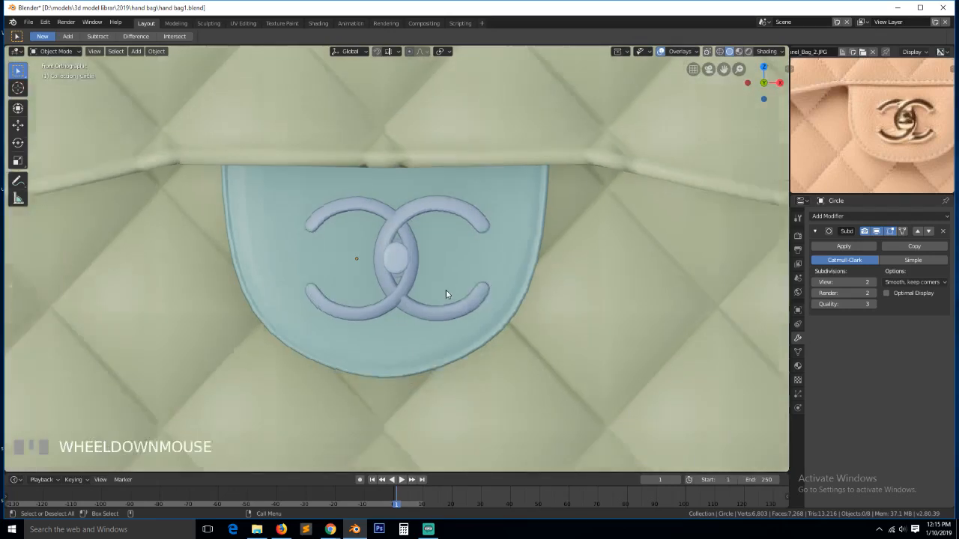
pyautogui.click(398, 262)
pyautogui.click(397, 263)
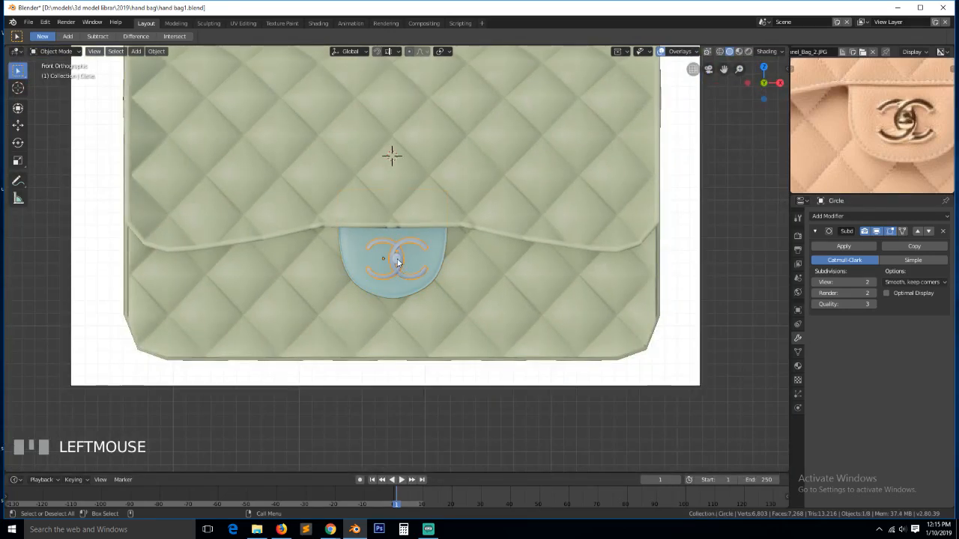
pyautogui.rightClick(398, 263)
pyautogui.moveTo(396, 280)
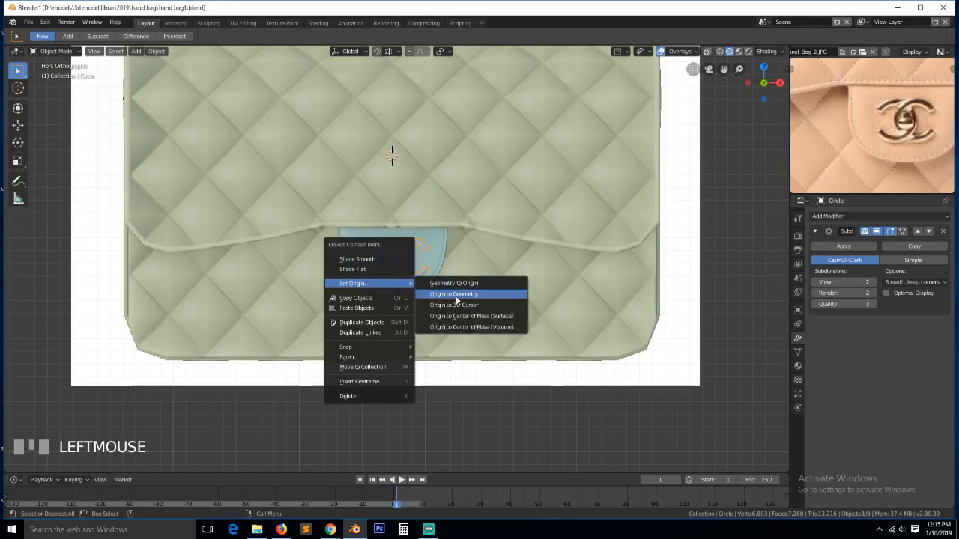
pyautogui.click(458, 295)
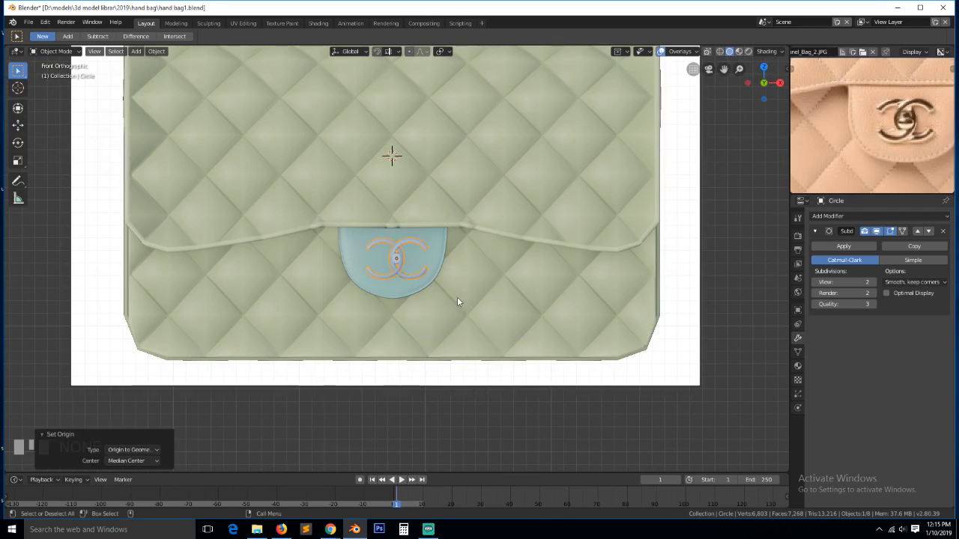
# - Parent the emblem to the front tab Plane.001 with Ctrl+P Object, then deselect all
pyautogui.keyDown('shift'); pyautogui.click(435, 257); pyautogui.keyUp('shift')
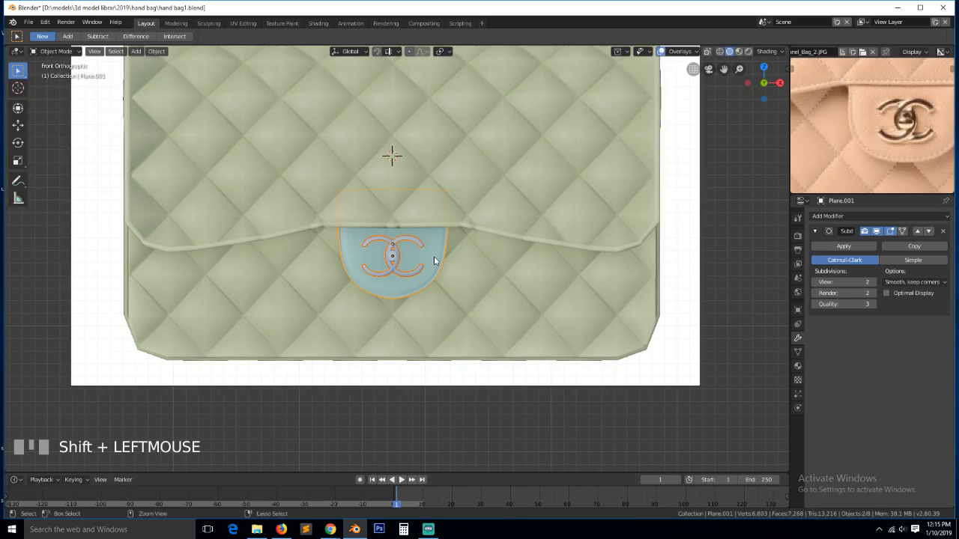
pyautogui.hotkey('ctrl', 'p')
pyautogui.click(435, 257)
pyautogui.hotkey('alt', 'a')
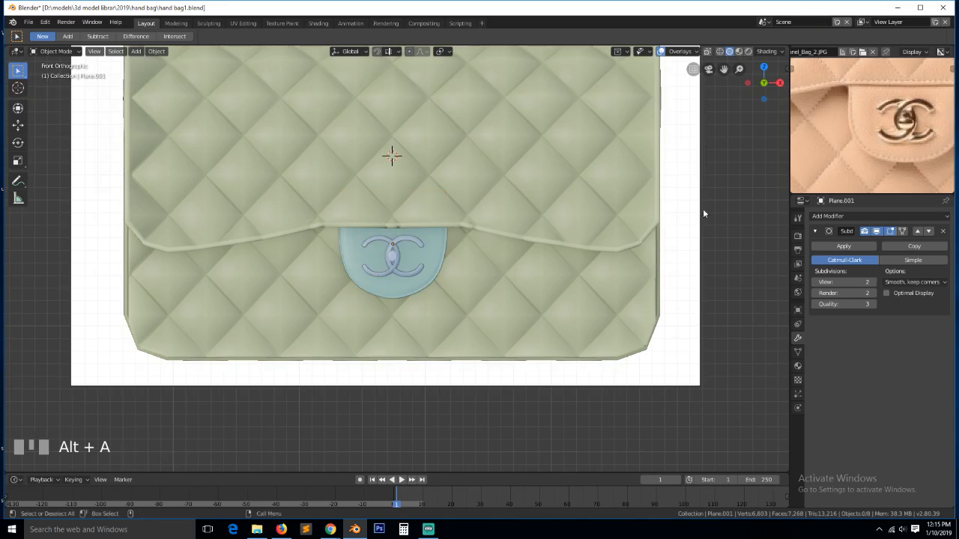
pyautogui.hotkey('alt', 'Tab')
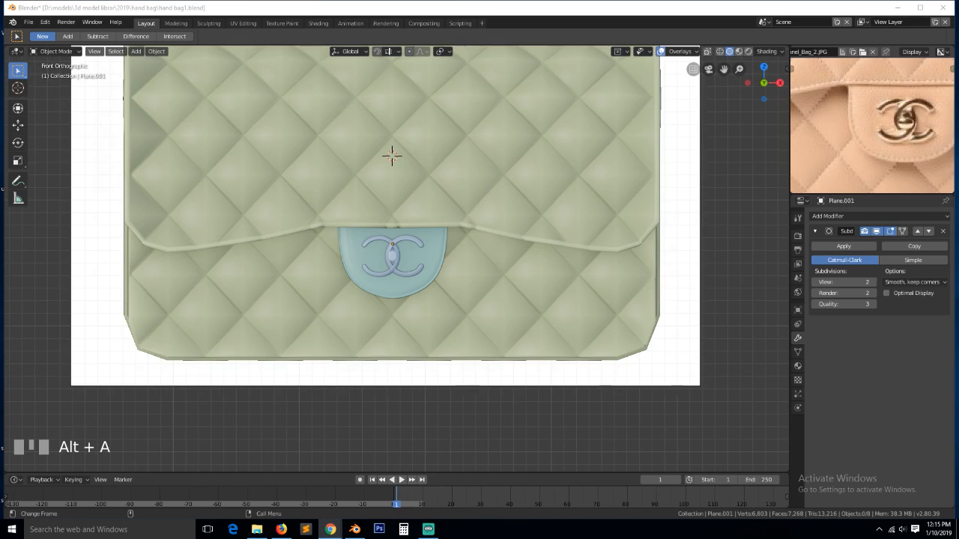
# - Edge-slide two lower edge loops of the blue clasp tab to reshape its bottom curve
pyautogui.click(445, 263)
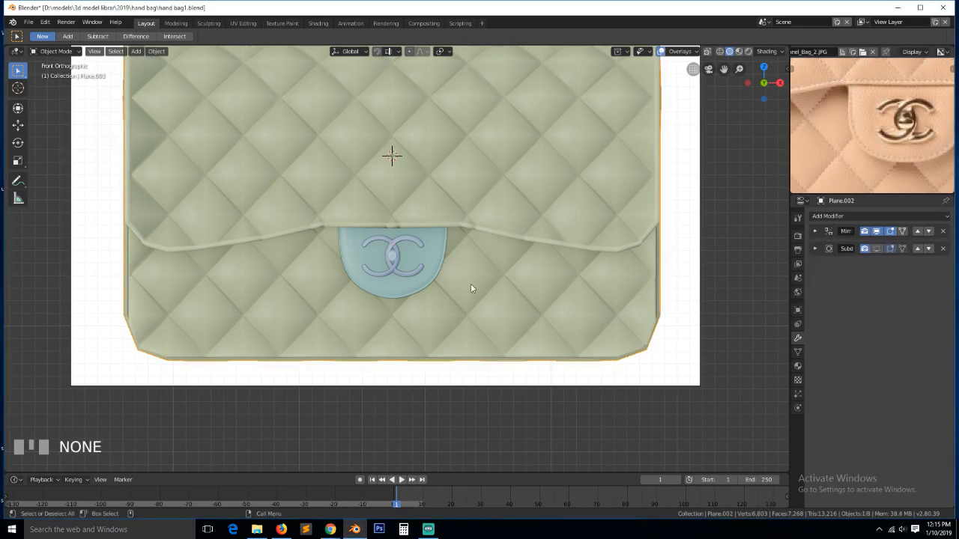
pyautogui.scroll(-3, 486, 283)
pyautogui.press('a')
pyautogui.scroll(3, 419, 301)
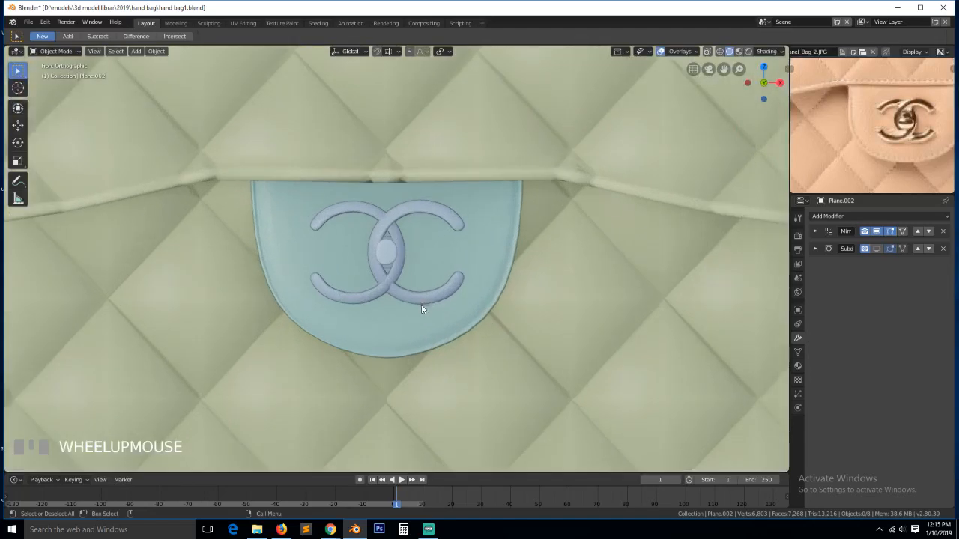
pyautogui.click(421, 304)
pyautogui.press('Tab')
pyautogui.keyDown('alt'); pyautogui.click(410, 345); pyautogui.keyUp('alt')
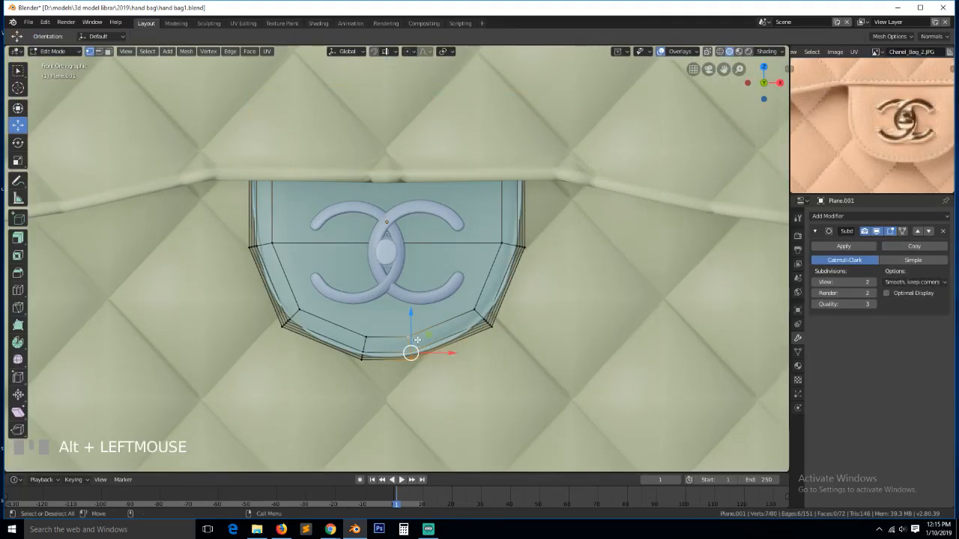
pyautogui.press('g')
pyautogui.press('g')
pyautogui.click(426, 338)
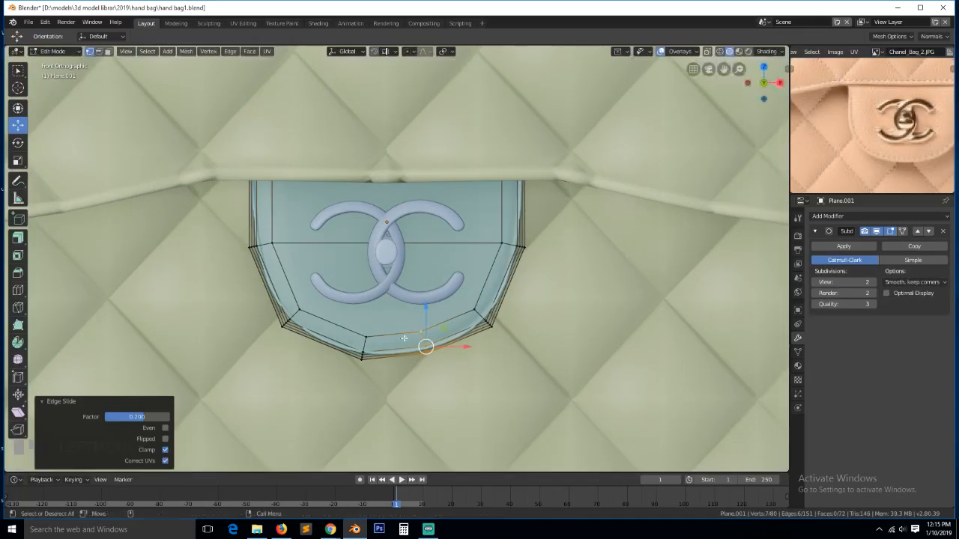
pyautogui.keyDown('alt'); pyautogui.click(369, 343); pyautogui.keyUp('alt')
pyautogui.press('g')
pyautogui.press('g')
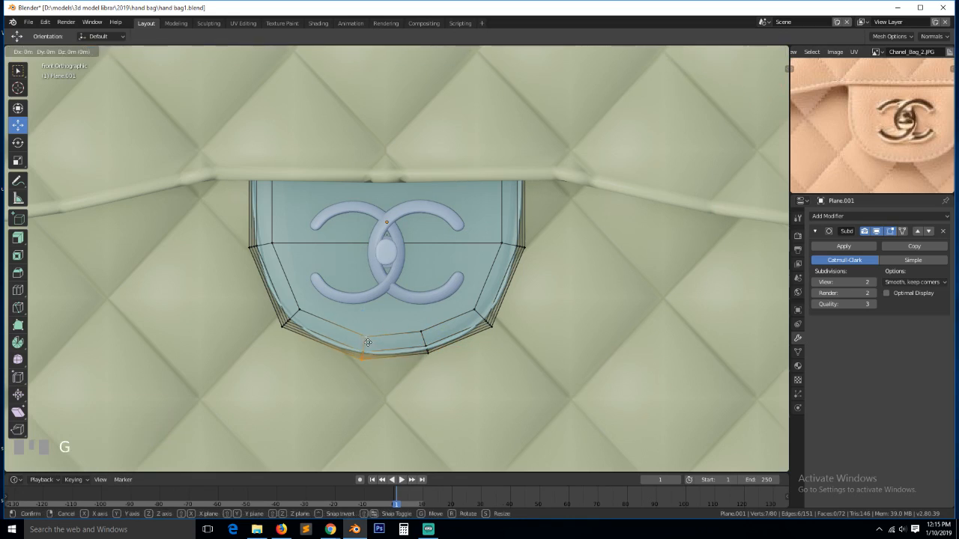
pyautogui.click(356, 337)
# - Leave Edit Mode, deselect the tab, and save hand bag1.blend
pyautogui.press('Tab')
pyautogui.scroll(-7, 479, 346)
pyautogui.hotkey('alt', 'a')
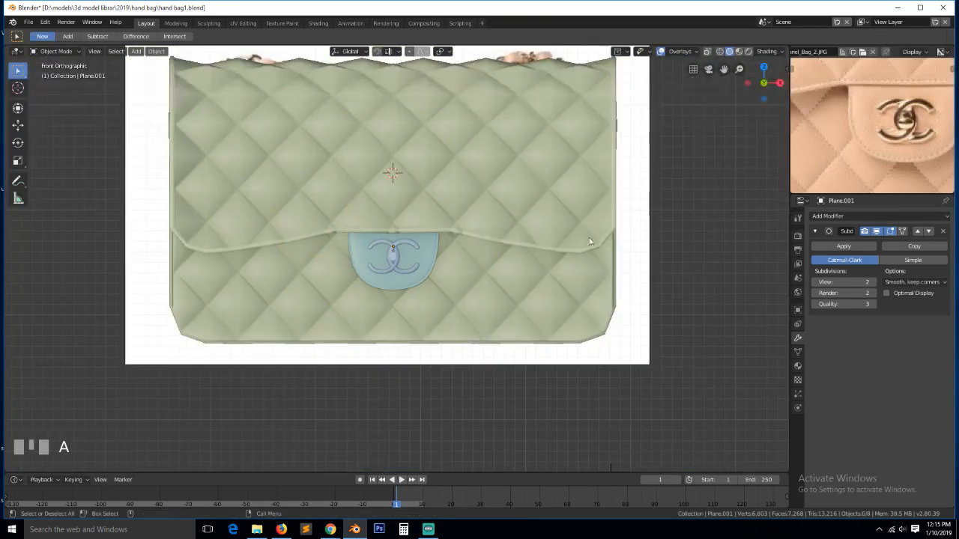
pyautogui.scroll(-4, 597, 226)
pyautogui.hotkey('ctrl', 's')
pyautogui.scroll(-1, 890, 129)
pyautogui.scroll(-1, 876, 134)
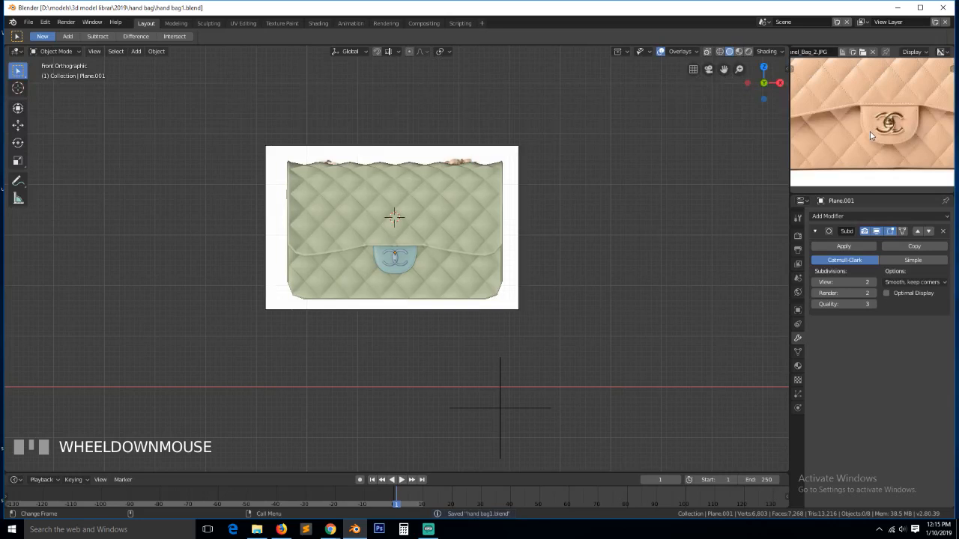
pyautogui.scroll(-2, 871, 136)
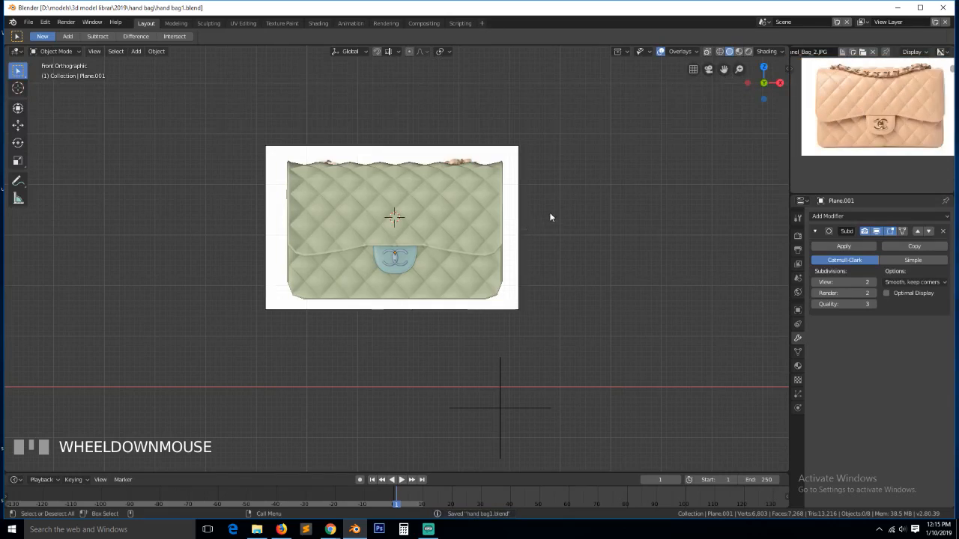
# - Check the bag reference page in the browser, then select the reference photo plane
pyautogui.press('`')
pyautogui.moveTo(525, 225); pyautogui.dragTo(367, 261, button='middle')
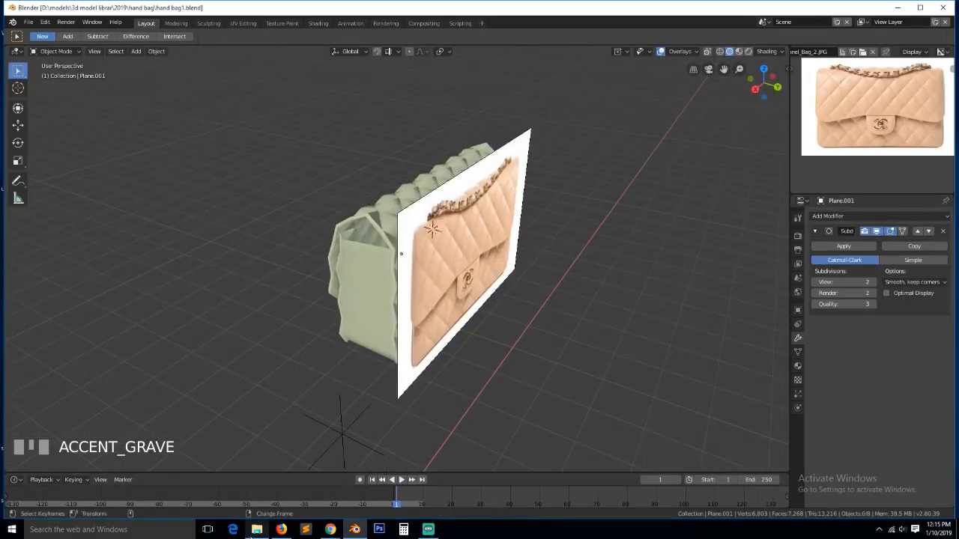
pyautogui.click(330, 530)
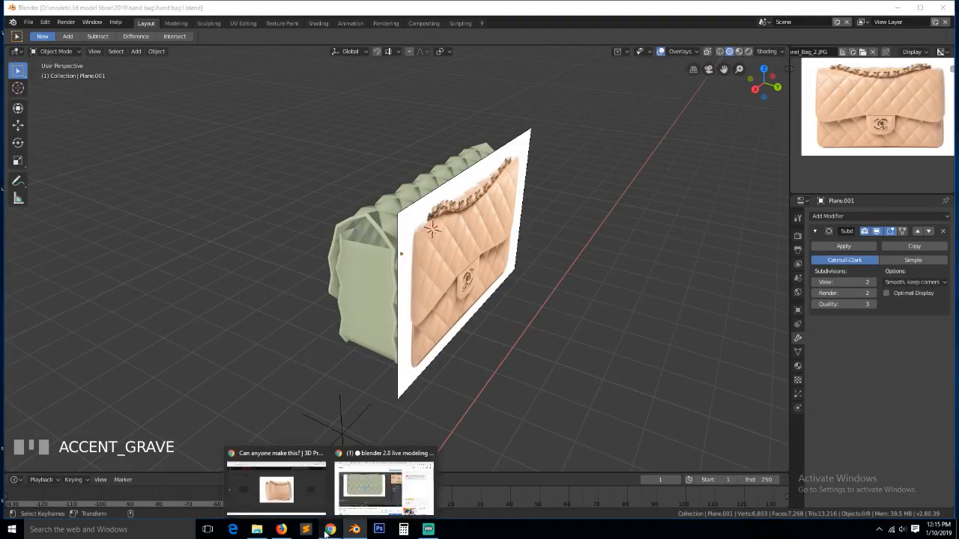
pyautogui.click(305, 508)
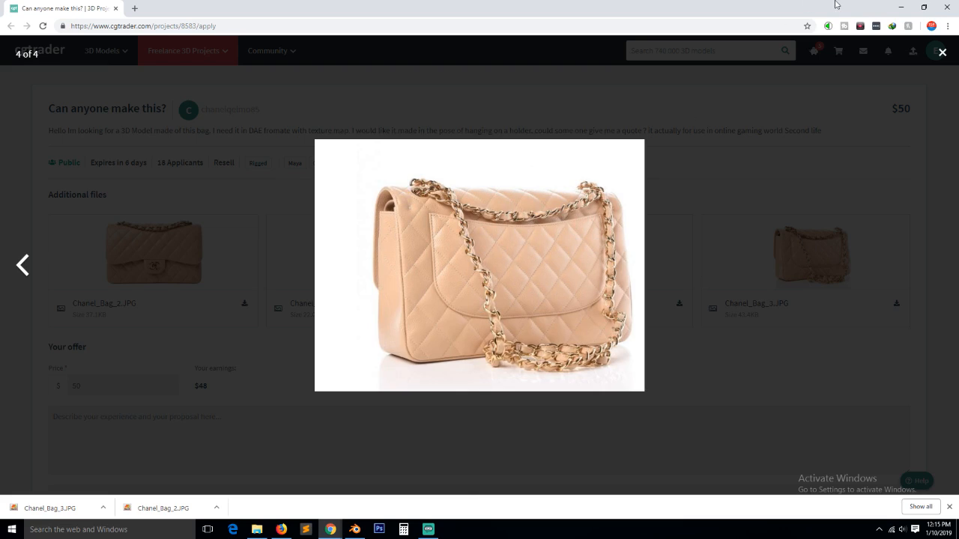
pyautogui.click(902, 6)
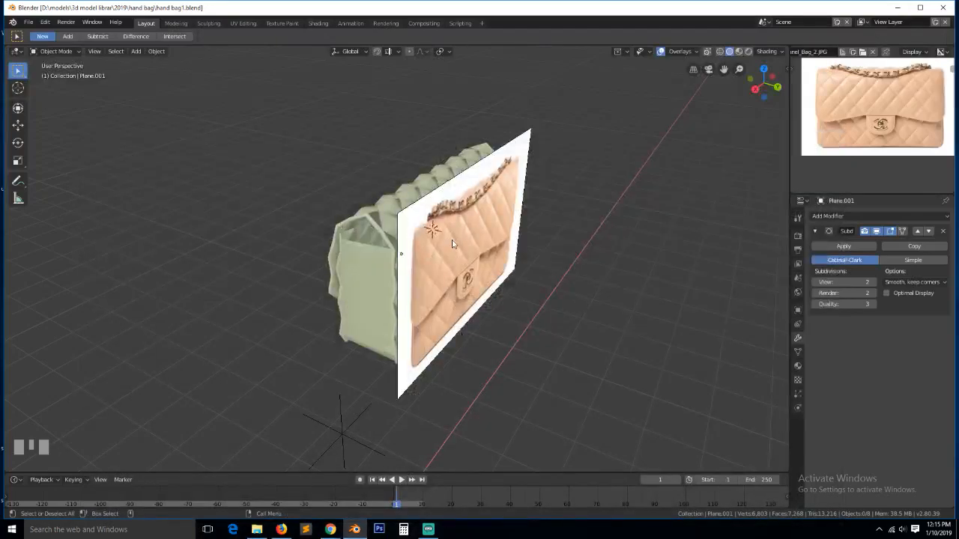
pyautogui.click(451, 239)
# - Hide the reference photo and put the quilted bag body into Edit Mode
pyautogui.press('h')
pyautogui.click(437, 264)
pyautogui.press('`')
pyautogui.moveTo(436, 264); pyautogui.dragTo(404, 251, button='middle')
pyautogui.press('Tab')
pyautogui.scroll(4, 386, 253)
pyautogui.press('Tab')
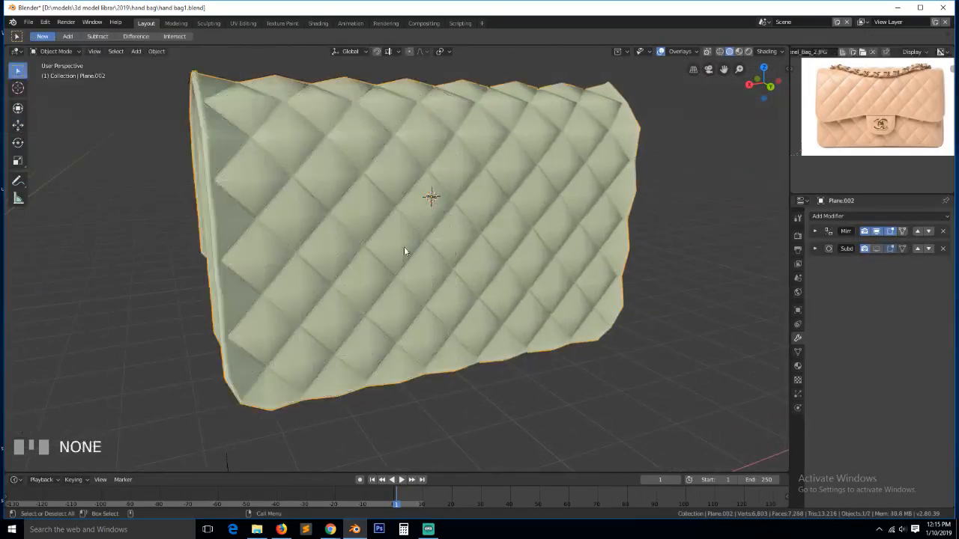
pyautogui.press('Tab')
# - In side wireframe view, box-select the column of vertices on the bag's back side
pyautogui.press('KP_1')
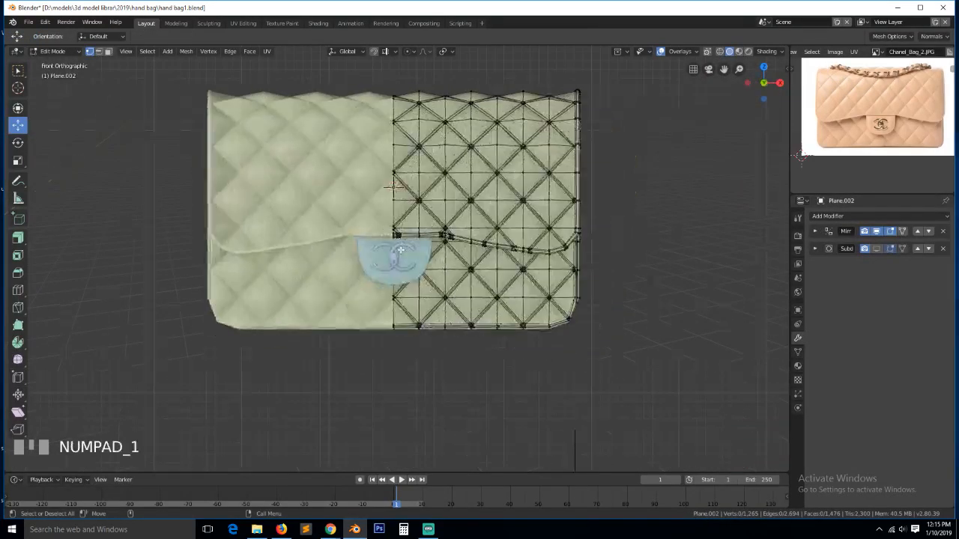
pyautogui.press('KP_3')
pyautogui.press('z')
pyautogui.click(351, 251)
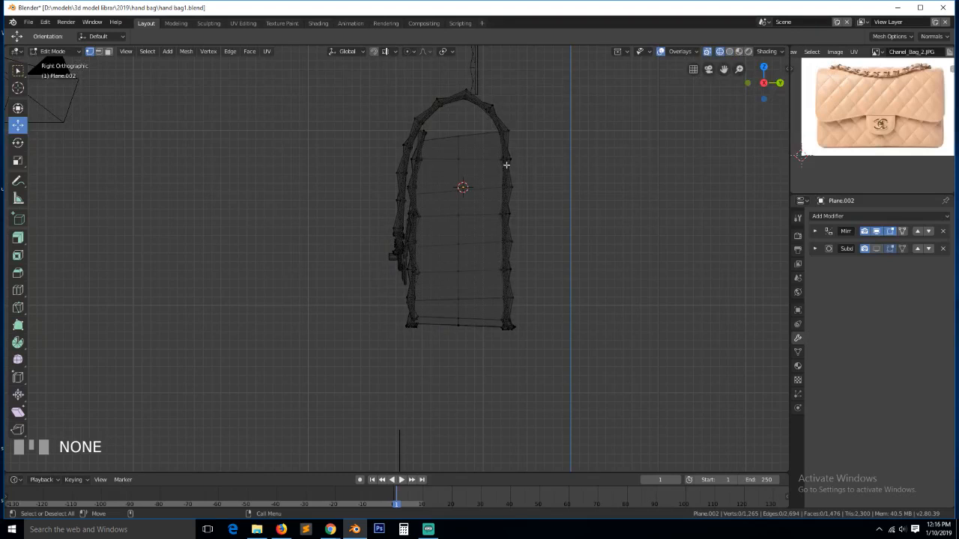
pyautogui.press('b')
pyautogui.moveTo(491, 113); pyautogui.dragTo(587, 365)
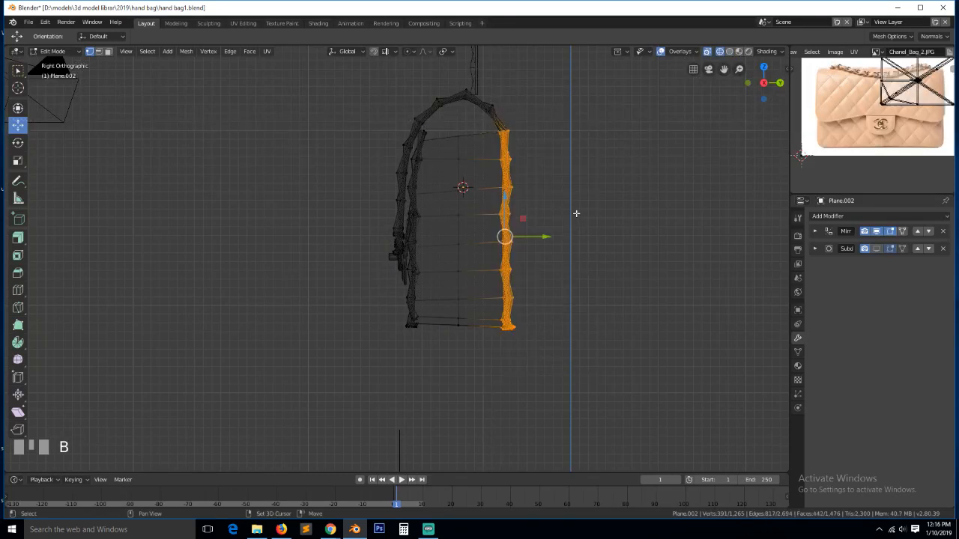
# - Duplicate the back-side vertices in place and separate them into their own object
pyautogui.hotkey('shift', 'd')
pyautogui.rightClick(576, 213)
pyautogui.press('p')
pyautogui.click(576, 214)
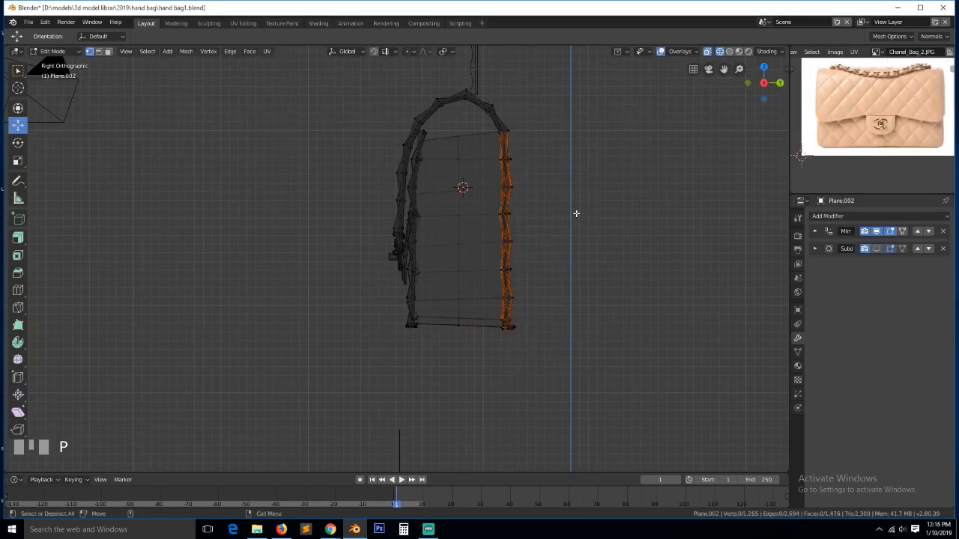
pyautogui.press('z')
pyautogui.click(656, 216)
# - Move the new back panel object 0.0791 m along the Y axis
pyautogui.moveTo(655, 214); pyautogui.dragTo(512, 253, button='middle')
pyautogui.press('`')
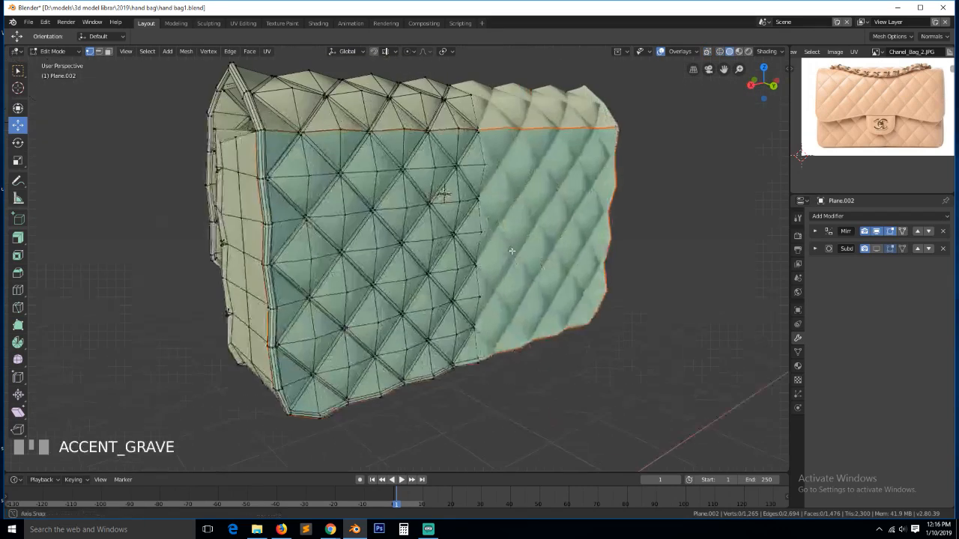
pyautogui.hotkey('alt', 'a')
pyautogui.press('Tab')
pyautogui.click(443, 216)
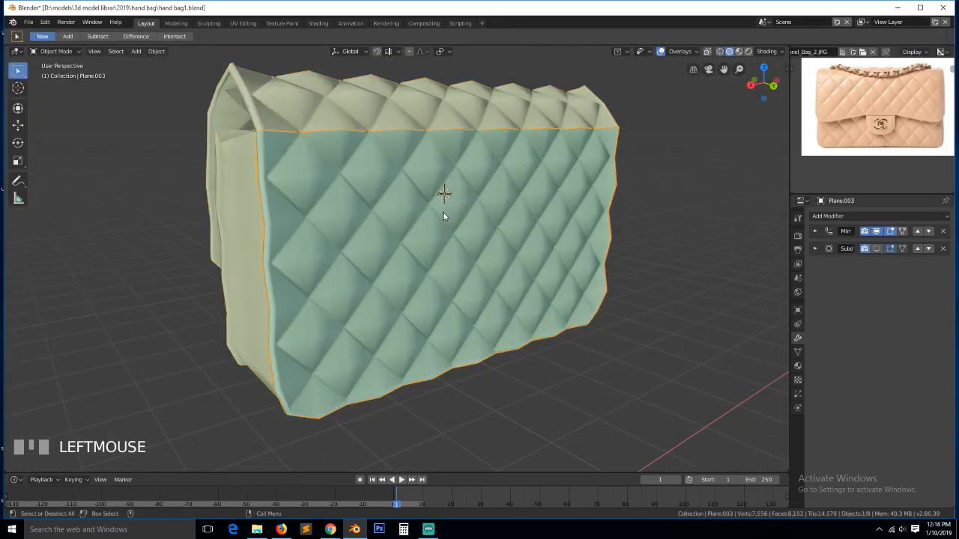
pyautogui.press('g')
pyautogui.press('y')
pyautogui.click(447, 218)
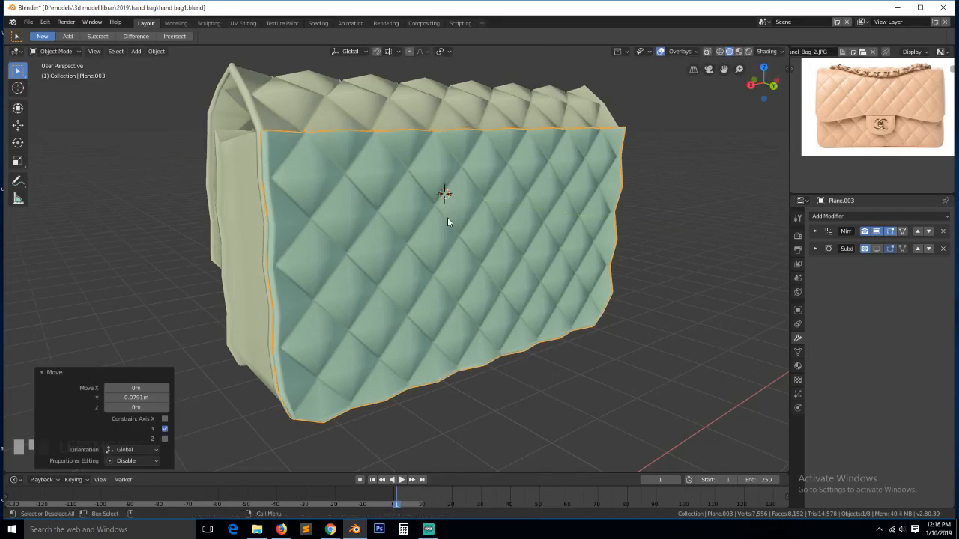
# - Check the back panel from side, front and back views, then enter its Edit Mode
pyautogui.press('KP_3')
pyautogui.press('KP_1')
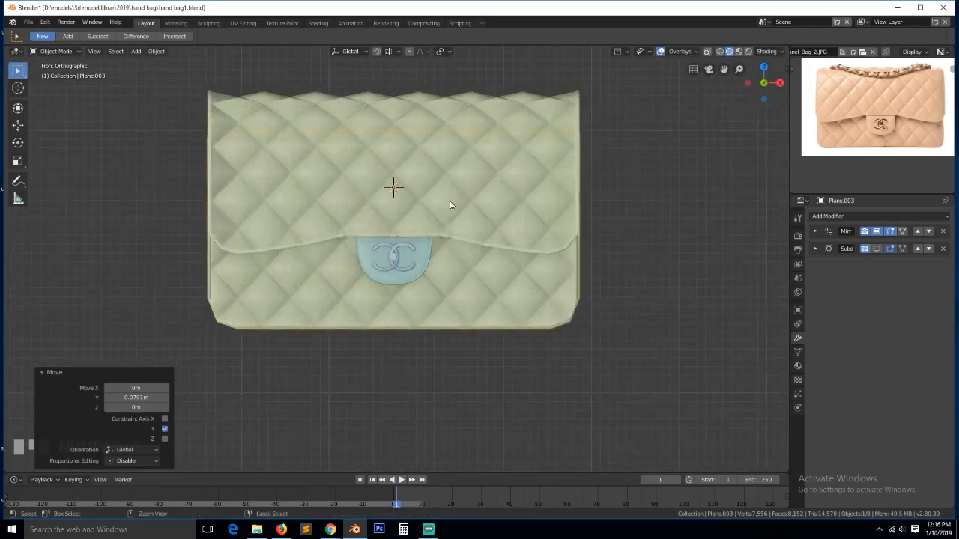
pyautogui.press('ctrl+KP_1')
pyautogui.press('Tab')
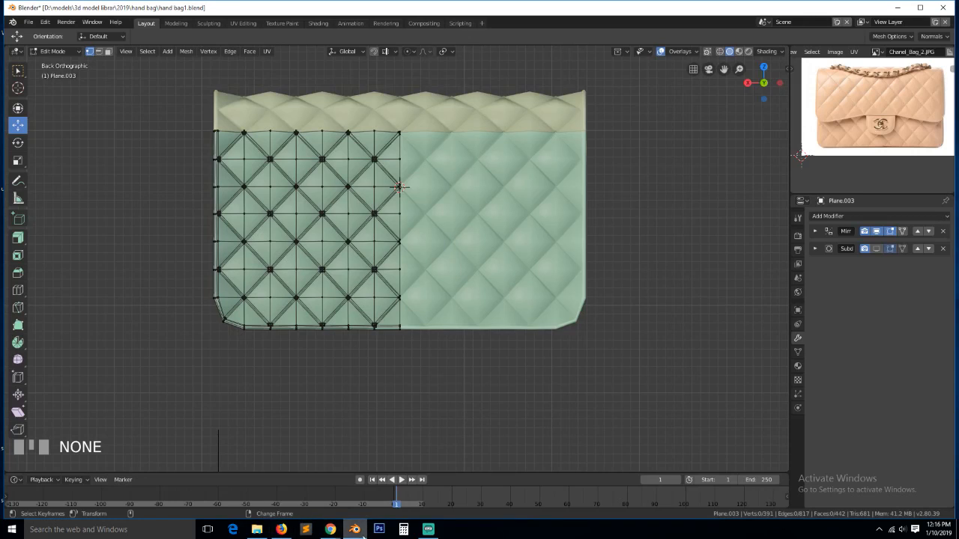
# - Save the angled rear-view photo of the beige quilted bag from Chrome's lightbox
pyautogui.moveTo(330, 528)
pyautogui.click(324, 507)
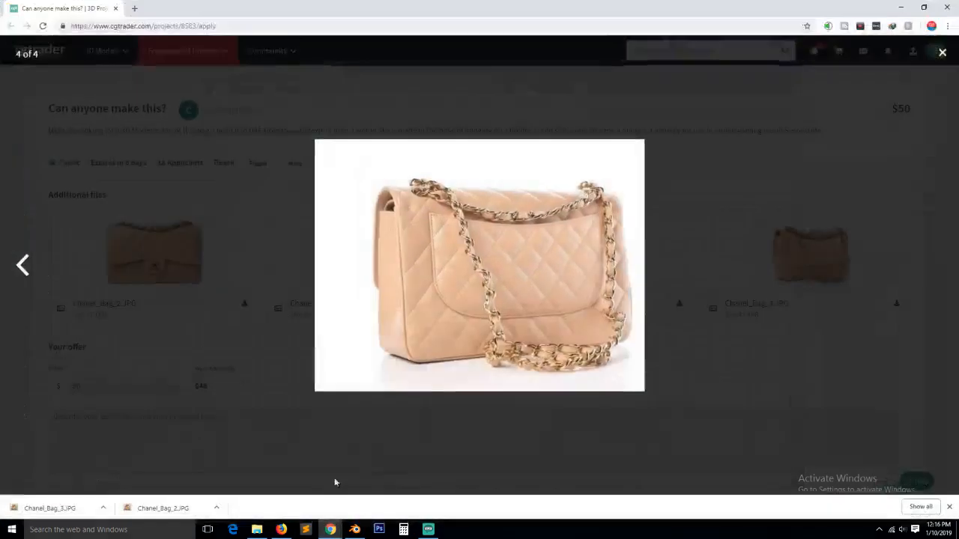
pyautogui.rightClick(462, 327)
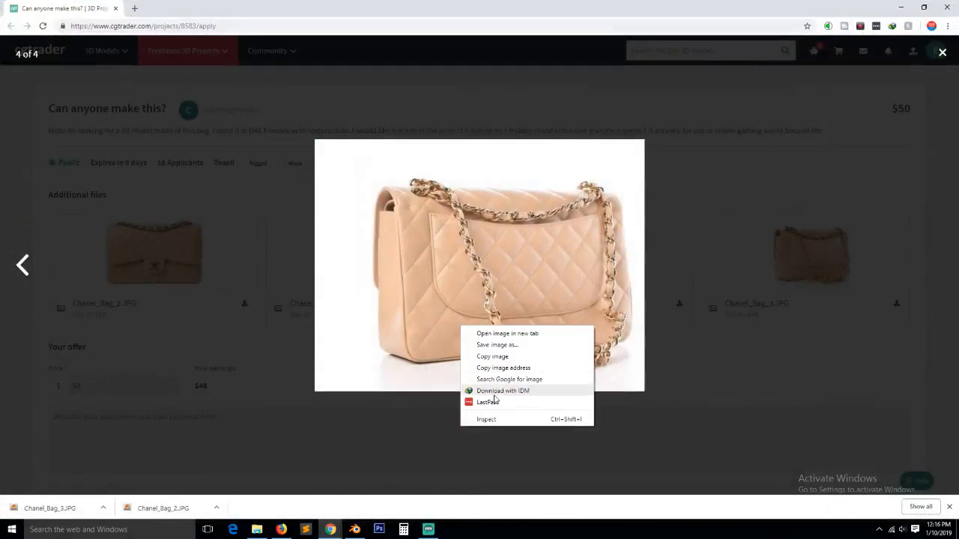
pyautogui.click(511, 345)
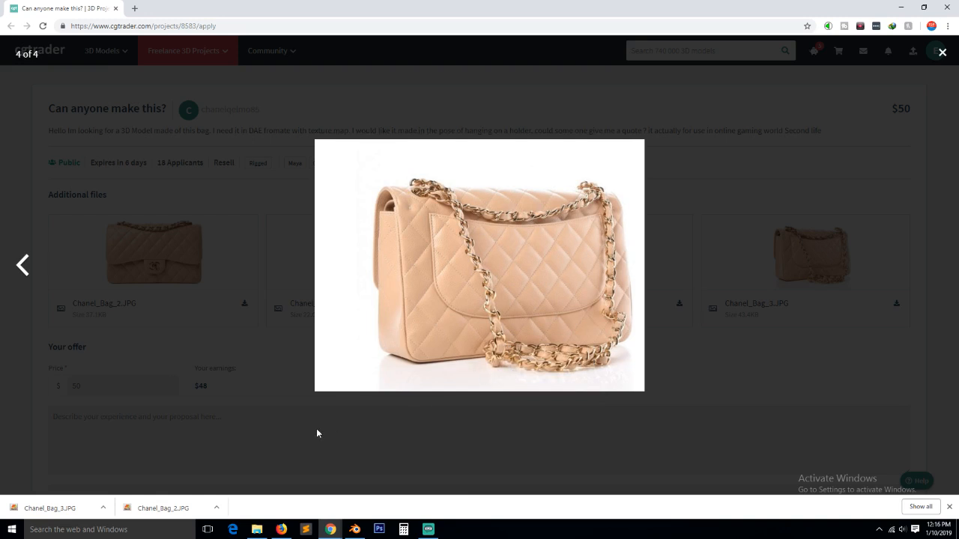
pyautogui.click(325, 226)
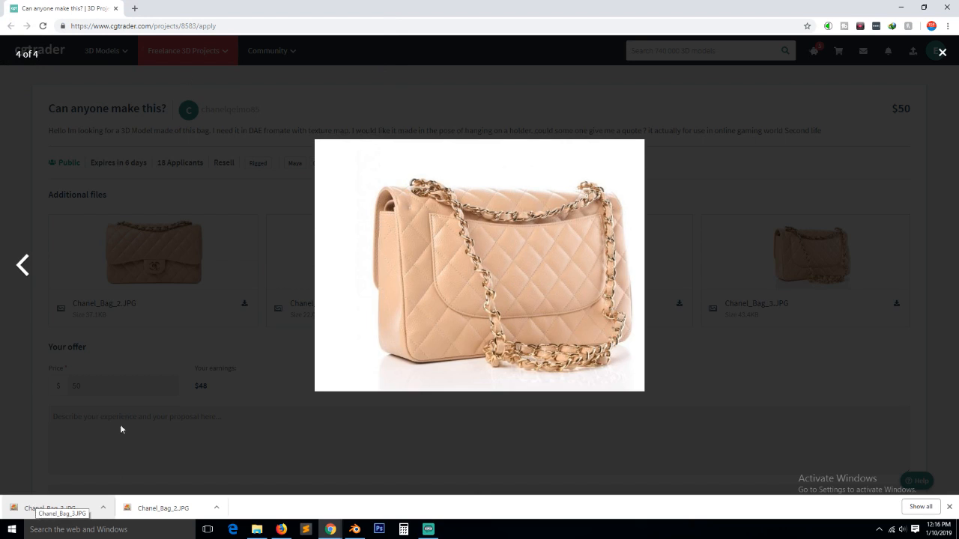
# - Drag the Chanel_Bag_3 (1).JPG download into Blender's Image Editor as the back-view reference
pyautogui.moveTo(63, 501); pyautogui.dragTo(351, 529)
pyautogui.moveTo(803, 168); pyautogui.dragTo(861, 142)
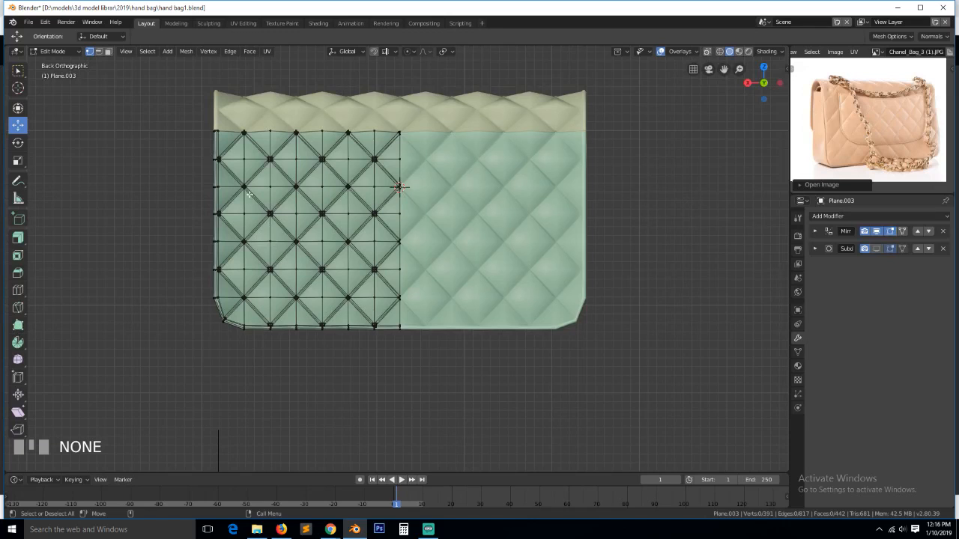
# - In wireframe, box-select and delete the flap's left column and bottom row of vertices
pyautogui.press('z')
pyautogui.click(203, 144)
pyautogui.press('b')
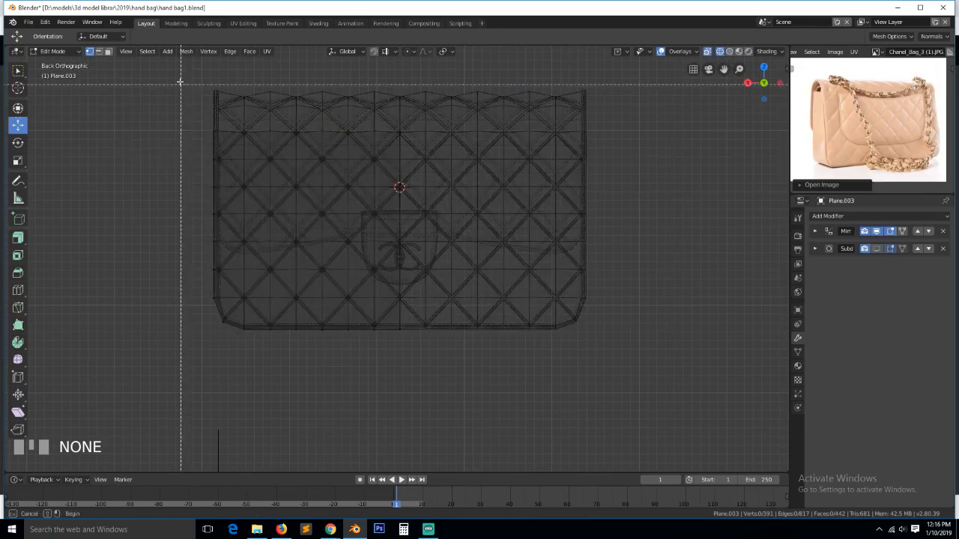
pyautogui.moveTo(180, 83); pyautogui.dragTo(254, 345)
pyautogui.press('b')
pyautogui.moveTo(172, 278); pyautogui.dragTo(405, 360)
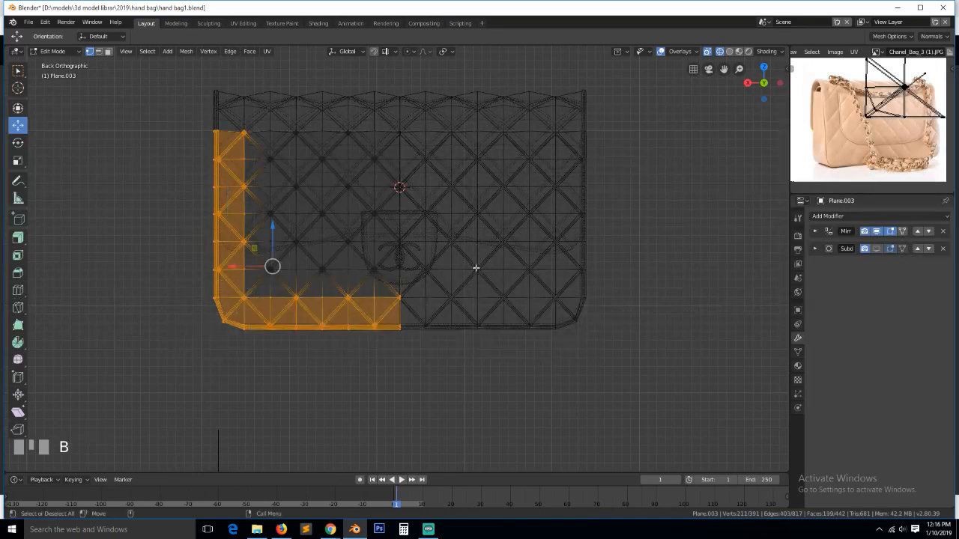
pyautogui.press('x')
pyautogui.click(473, 264)
pyautogui.press('z')
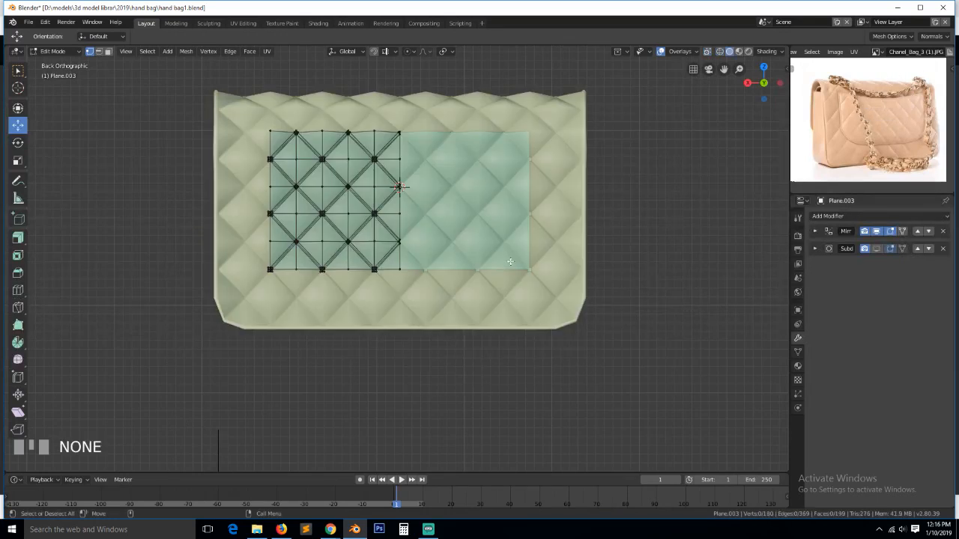
pyautogui.scroll(3, 297, 290)
pyautogui.scroll(-4, 296, 290)
# - Box-select and delete the remaining leftmost column and bottom vertices of the flap
pyautogui.press('z')
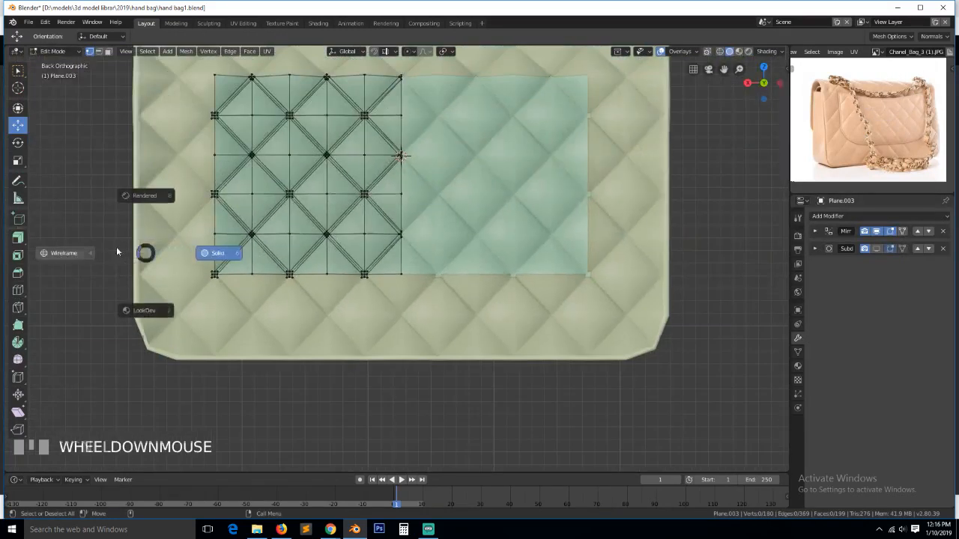
pyautogui.click(116, 247)
pyautogui.press('b')
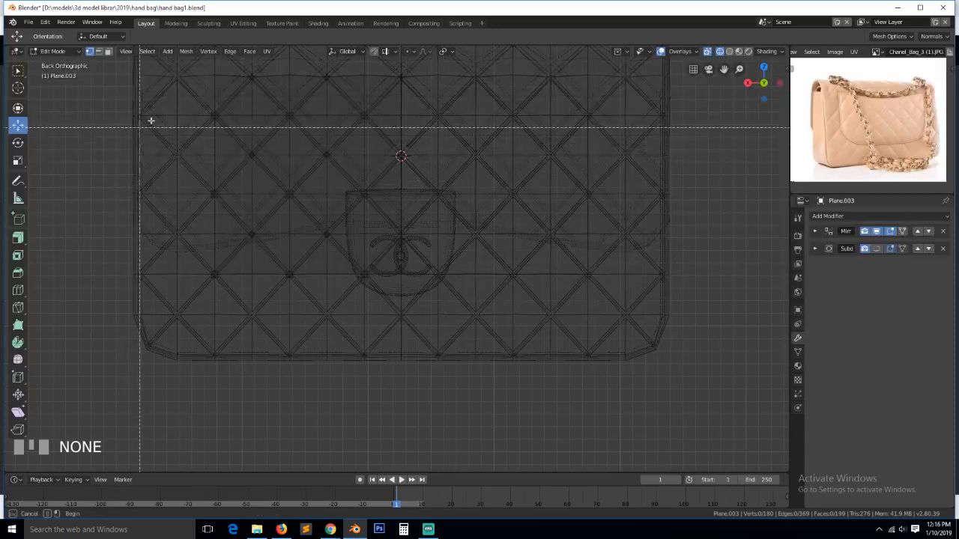
pyautogui.rightClick(185, 99)
pyautogui.press('z')
pyautogui.click(286, 161)
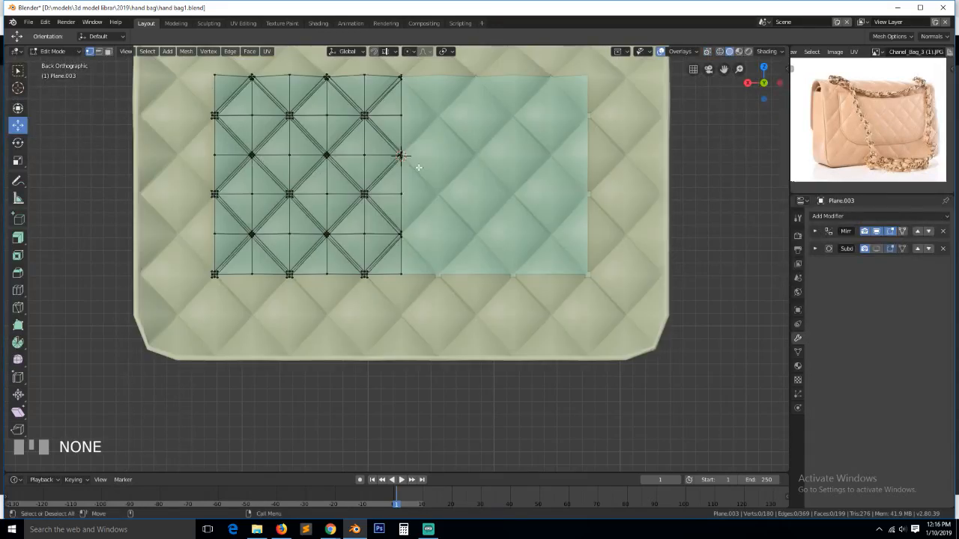
pyautogui.press('z')
pyautogui.click(306, 168)
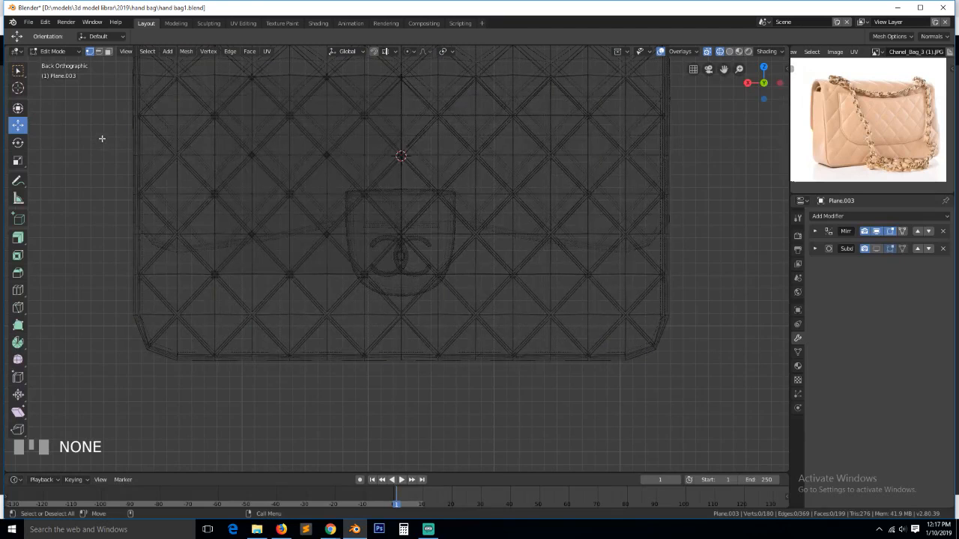
pyautogui.press('b')
pyautogui.moveTo(182, 97); pyautogui.dragTo(480, 357)
pyautogui.press('b')
pyautogui.press('x')
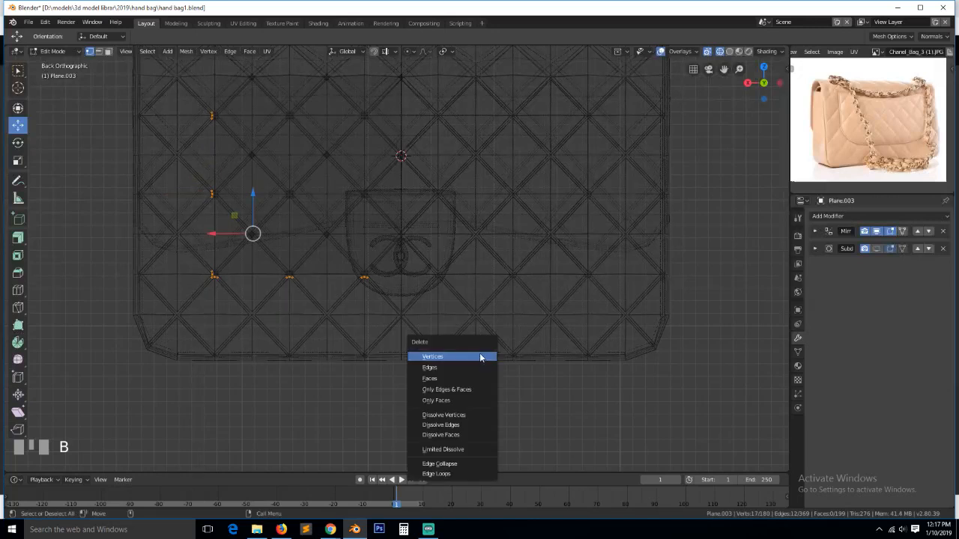
pyautogui.click(481, 355)
# - Return to solid shading and Object Mode and save hand bag1.blend
pyautogui.press('z')
pyautogui.press('Tab')
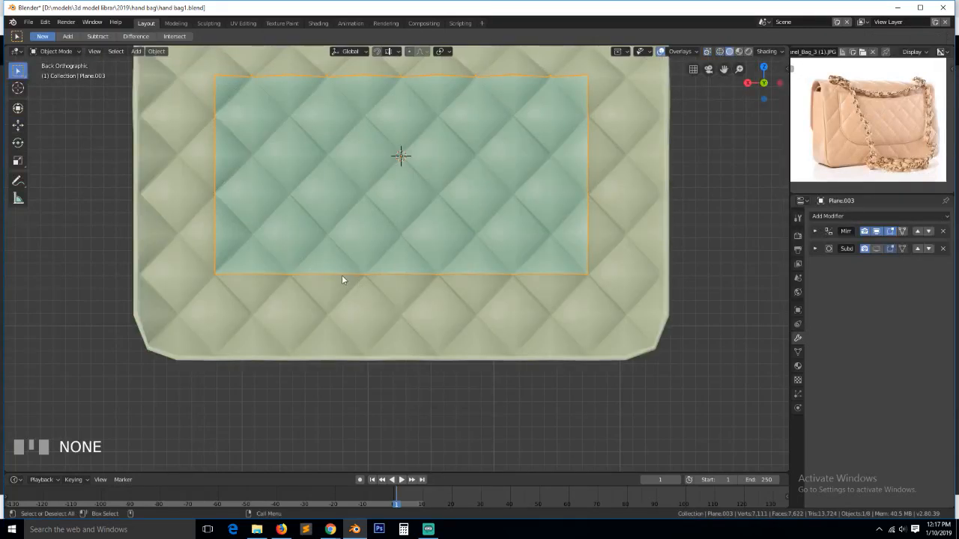
pyautogui.hotkey('ctrl', 's')
pyautogui.moveTo(339, 281)
pyautogui.mouseDown(button='middle')
pyautogui.moveTo(359, 293)
pyautogui.moveTo(353, 288)
pyautogui.mouseUp(button='middle')
pyautogui.press('Tab')
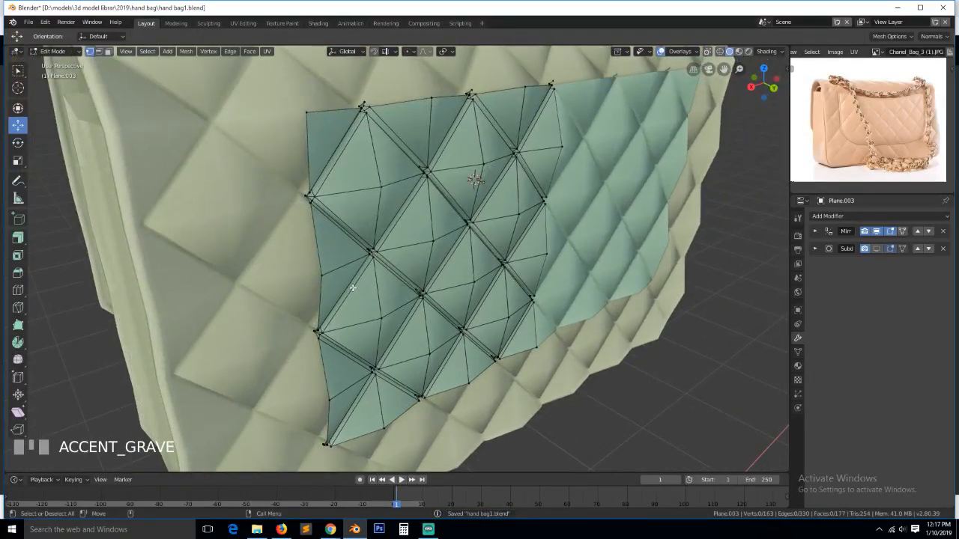
# - From the back view, join the flap's left-edge and bottom vertices with a new edge
pyautogui.press('KP_3')
pyautogui.press('ctrl+KP_1')
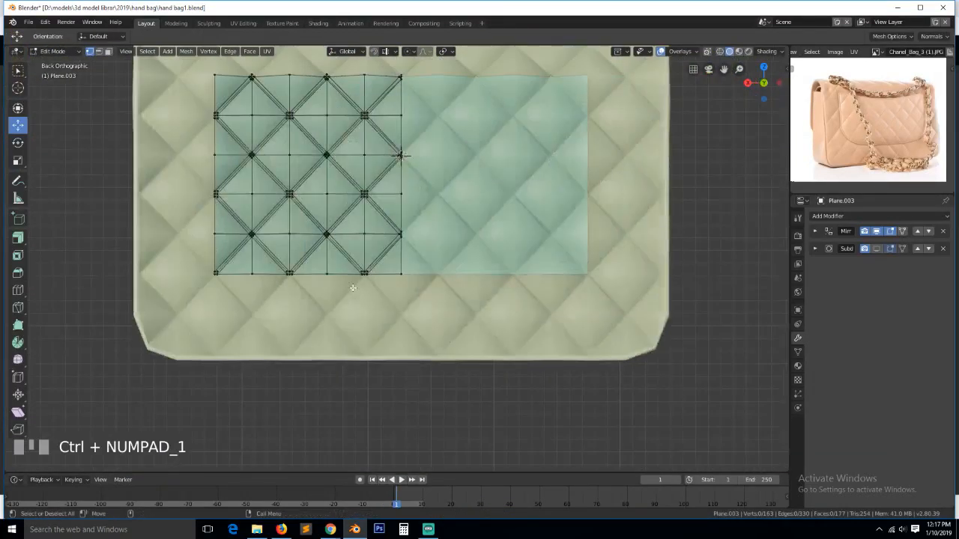
pyautogui.scroll(2, 353, 287)
pyautogui.click(139, 248)
pyautogui.keyDown('ctrl'); pyautogui.click(188, 284); pyautogui.keyUp('ctrl')
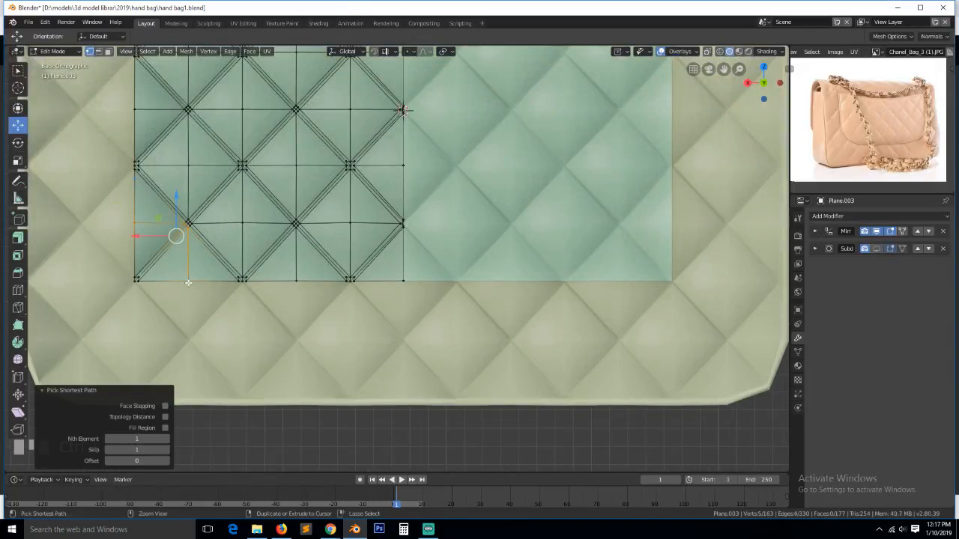
pyautogui.click(136, 223)
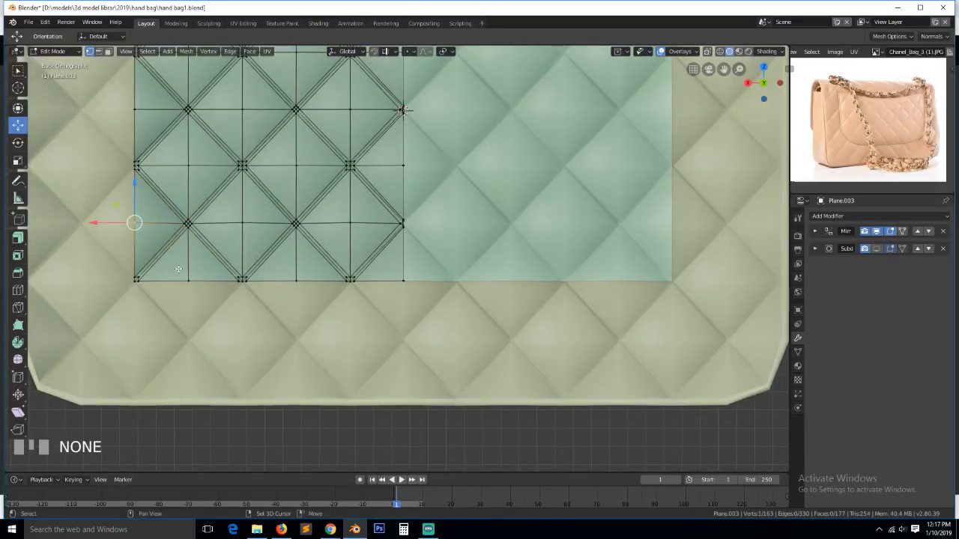
pyautogui.keyDown('shift'); pyautogui.click(189, 280); pyautogui.keyUp('shift')
pyautogui.press('j')
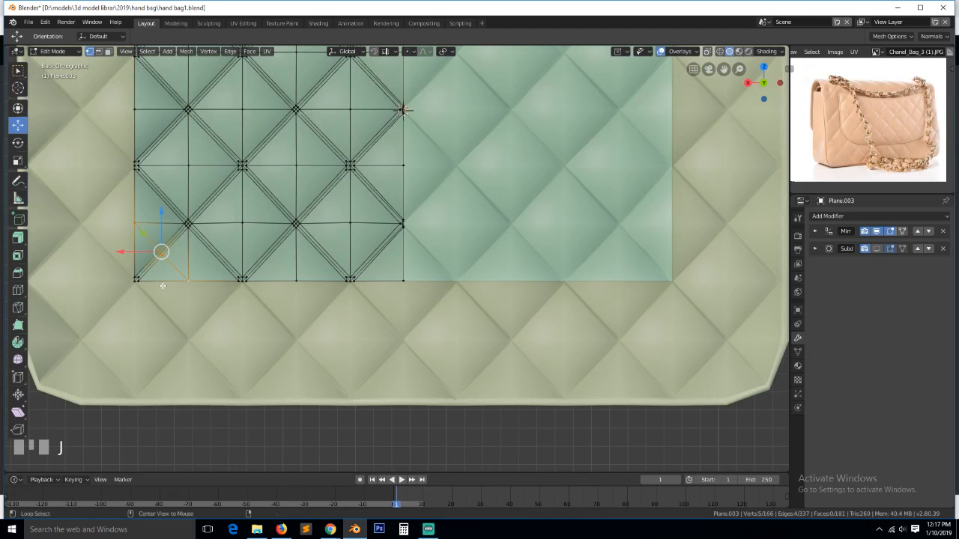
# - Try deleting the bottom-left corner vertices, then undo the deletion
pyautogui.hotkey('alt', 'a')
pyautogui.press('z')
pyautogui.press('c')
pyautogui.click(136, 286)
pyautogui.rightClick(136, 286)
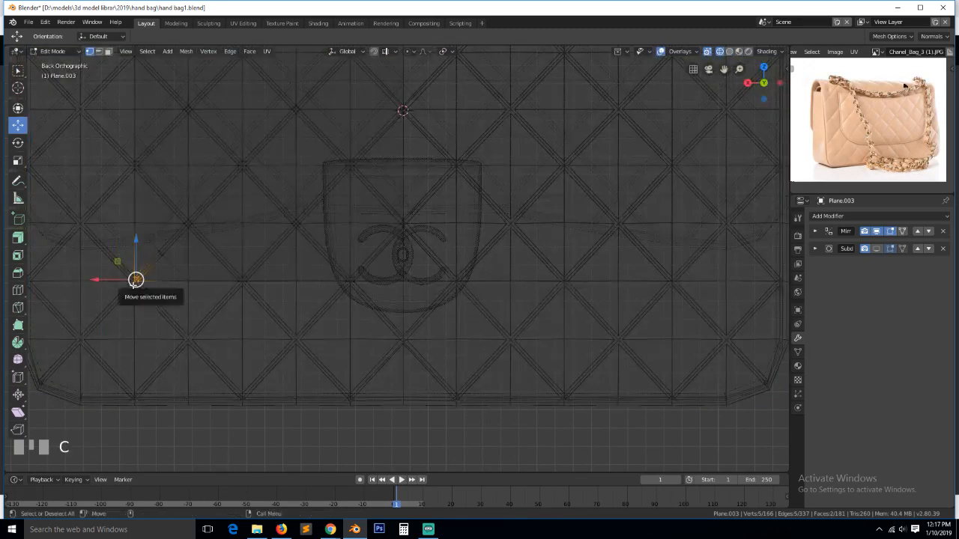
pyautogui.press('x')
pyautogui.click(135, 286)
pyautogui.press('z')
pyautogui.hotkey('ctrl', 'z')
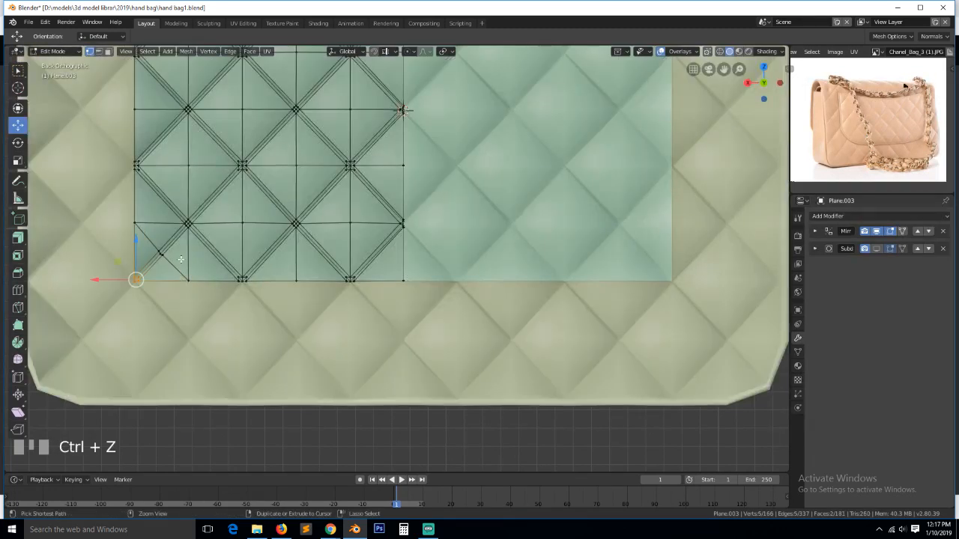
# - Slide the vertices near the bottom-left corner along their edges
pyautogui.hotkey('alt', 'a')
pyautogui.click(158, 251)
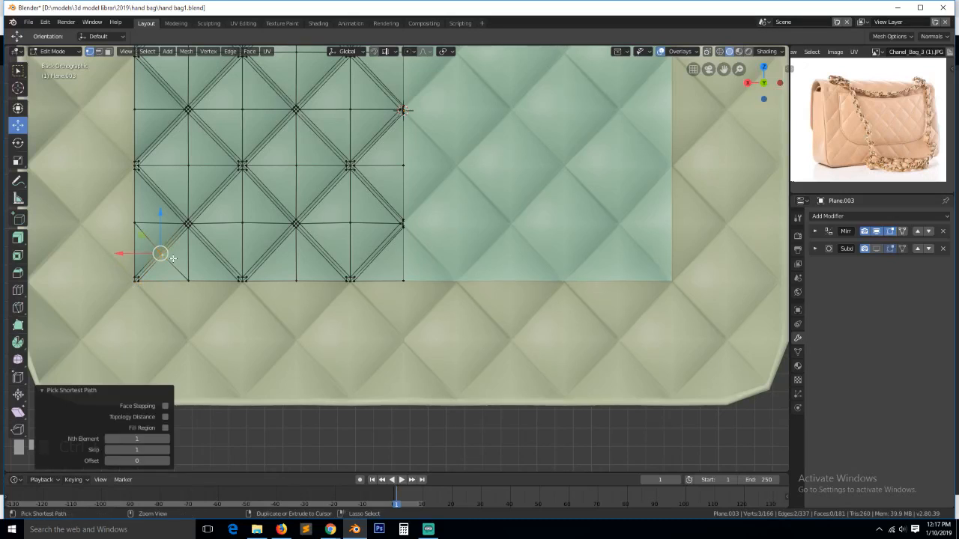
pyautogui.keyDown('ctrl'); pyautogui.click(187, 279); pyautogui.keyUp('ctrl')
pyautogui.press('g')
pyautogui.press('g')
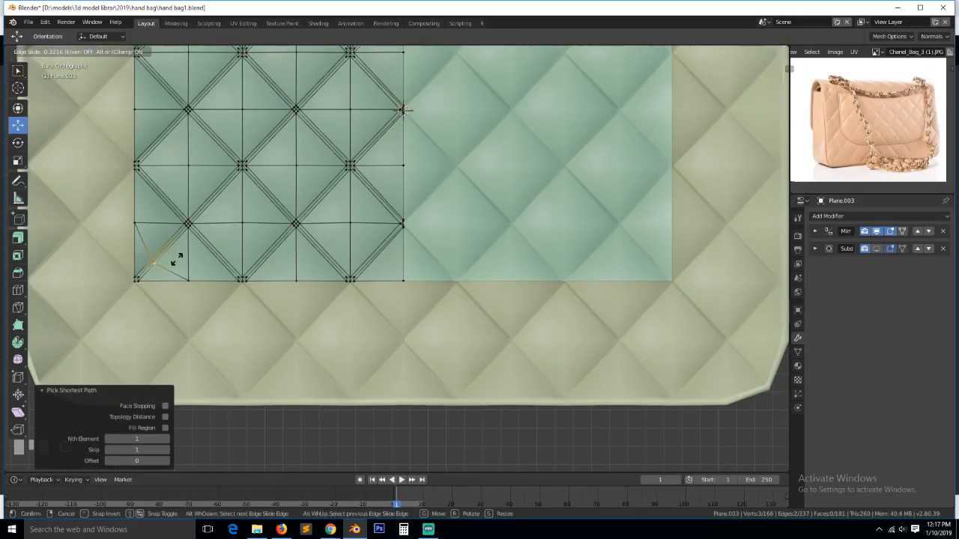
pyautogui.click(178, 260)
# - Delete the bottom-left corner vertex to leave a chamfer, then return to Object Mode
pyautogui.hotkey('alt', 'a')
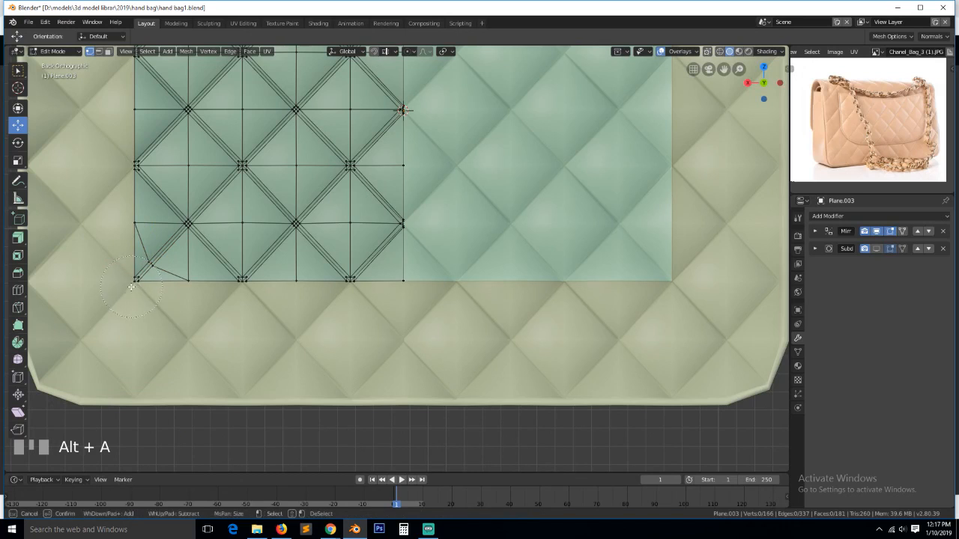
pyautogui.press('c')
pyautogui.click(137, 280)
pyautogui.press('x')
pyautogui.click(127, 290)
pyautogui.press('Tab')
pyautogui.scroll(-4, 169, 291)
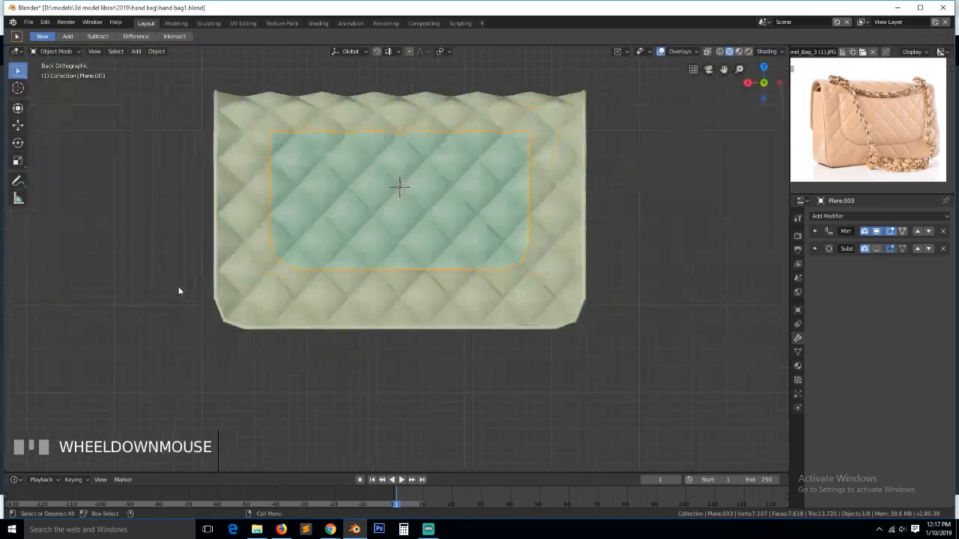
# - Select the flap's top-right vertex and check it from side, front and back views
pyautogui.press('`')
pyautogui.press('Tab')
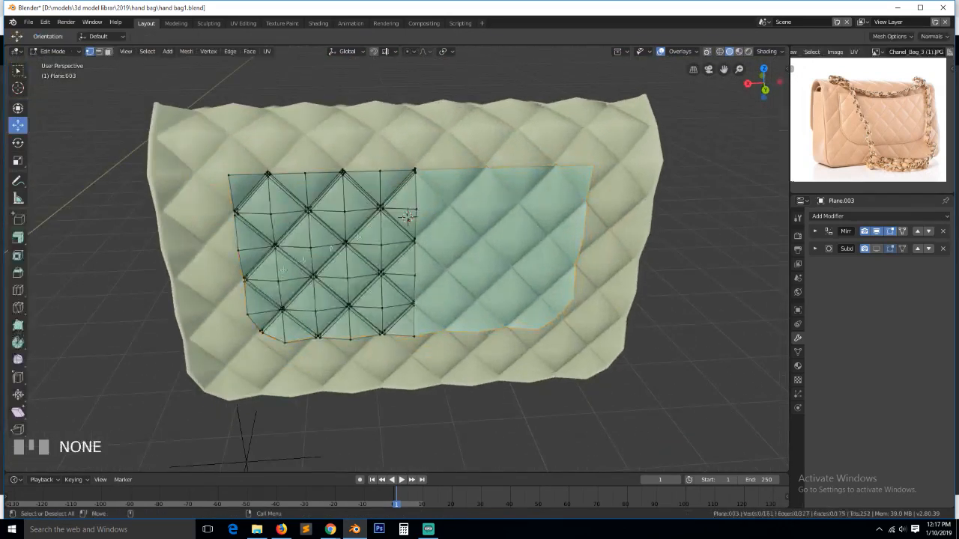
pyautogui.click(415, 168)
pyautogui.press('KP_3')
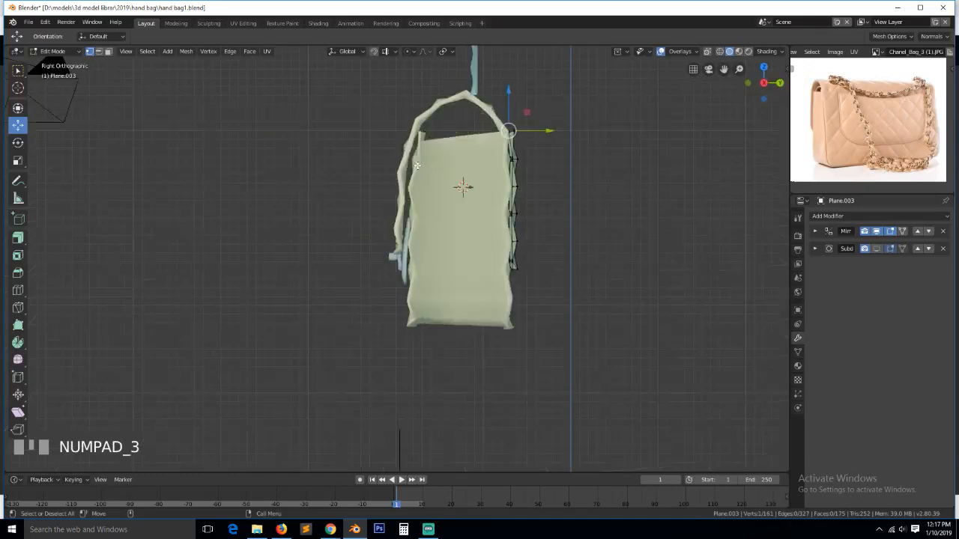
pyautogui.press('KP_1')
pyautogui.press('ctrl+KP_3')
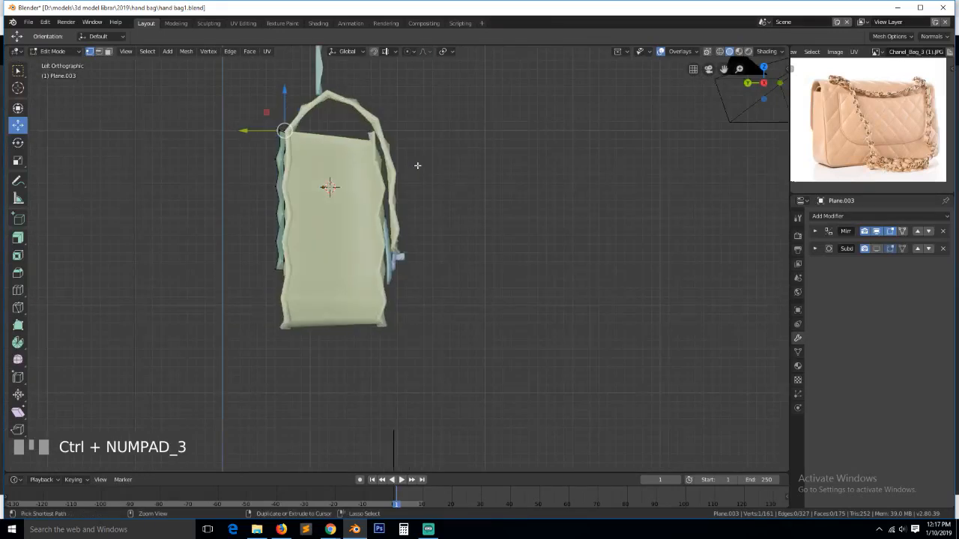
pyautogui.press('ctrl+KP_1')
# - Enable proportional editing with a Sphere falloff
pyautogui.press('o')
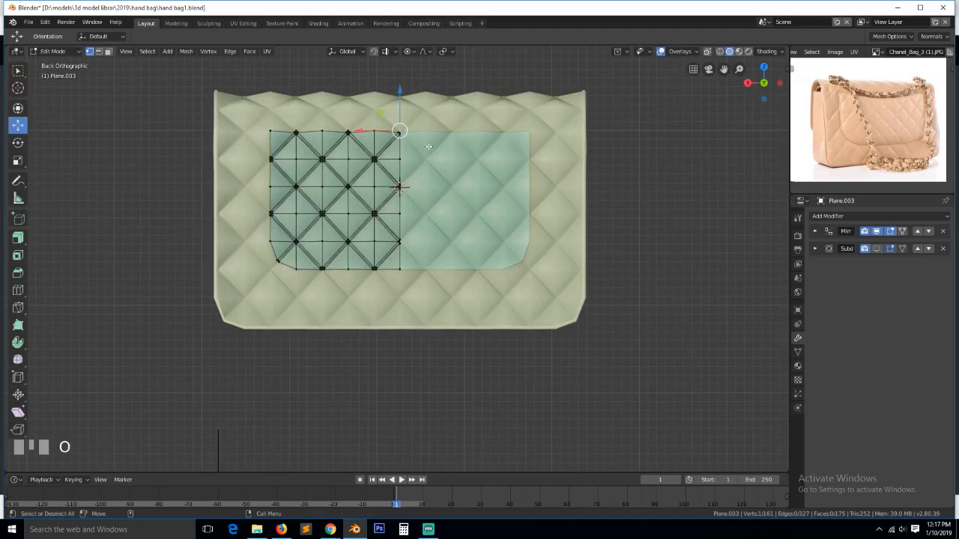
pyautogui.moveTo(407, 108); pyautogui.dragTo(441, 116)
pyautogui.hotkey('ctrl', 'z')
pyautogui.click(424, 51)
pyautogui.click(442, 74)
# - Pull the flap down 0.148 m on Z with sphere falloff so it drapes over the front
pyautogui.scroll(-5, 408, 114)
pyautogui.scroll(-1, 418, 123)
pyautogui.scroll(6, 427, 124)
pyautogui.scroll(-2, 432, 123)
pyautogui.scroll(-1, 435, 121)
pyautogui.moveTo(441, 116); pyautogui.dragTo(472, 315, button='middle')
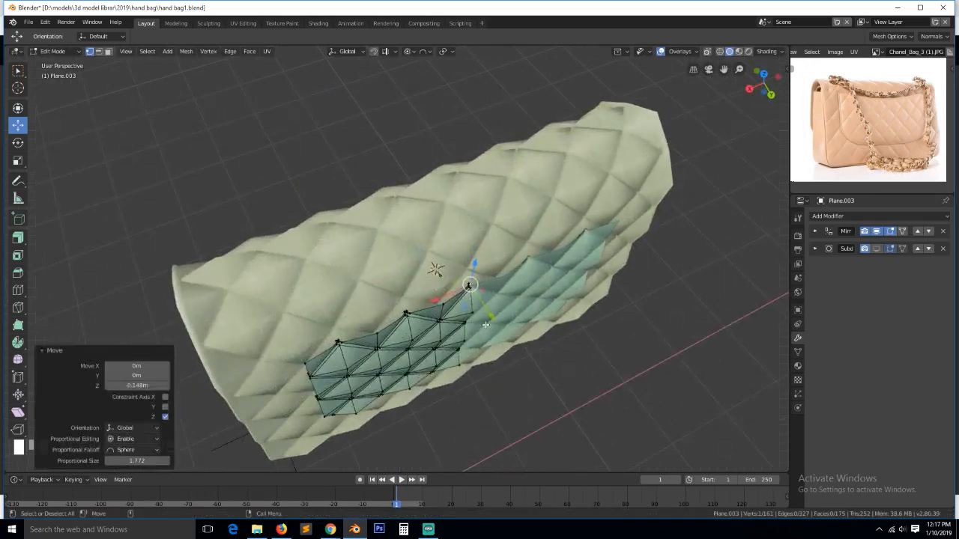
pyautogui.press('g')
pyautogui.scroll(1, 502, 318)
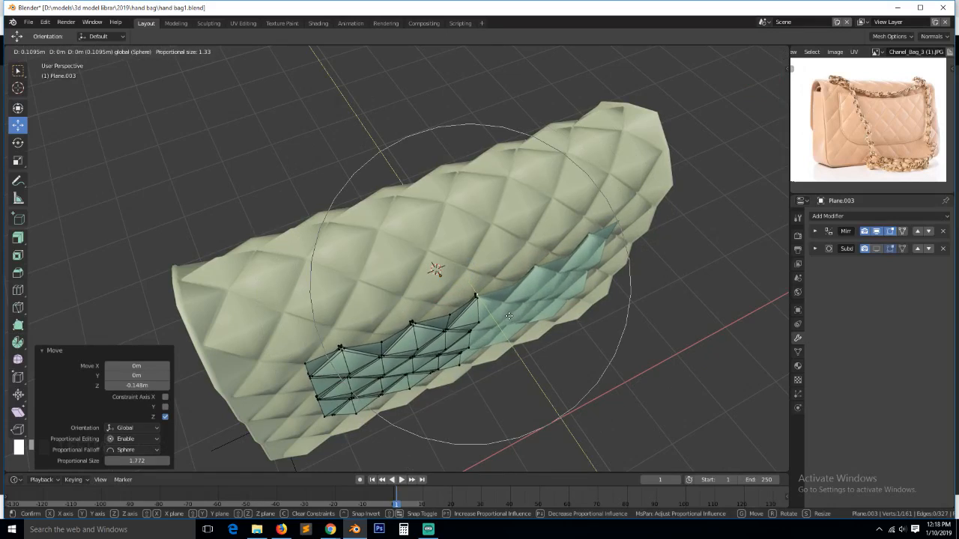
pyautogui.click(509, 316)
pyautogui.press('Tab')
# - In edge mode, select the flap's left and bottom border edge loop
pyautogui.moveTo(511, 322); pyautogui.dragTo(534, 308, button='middle')
pyautogui.press('a')
pyautogui.press('Tab')
pyautogui.press('2')
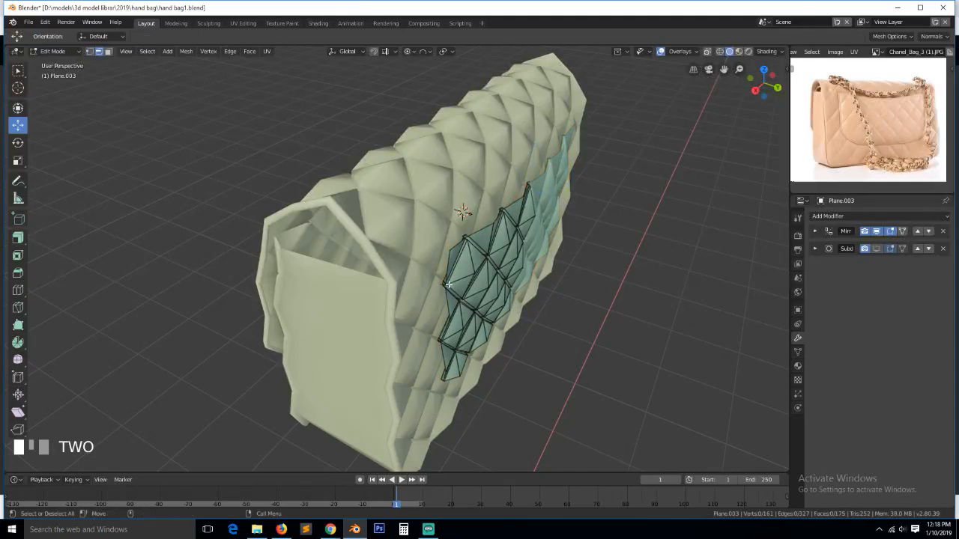
pyautogui.keyDown('alt'); pyautogui.click(444, 278); pyautogui.keyUp('alt')
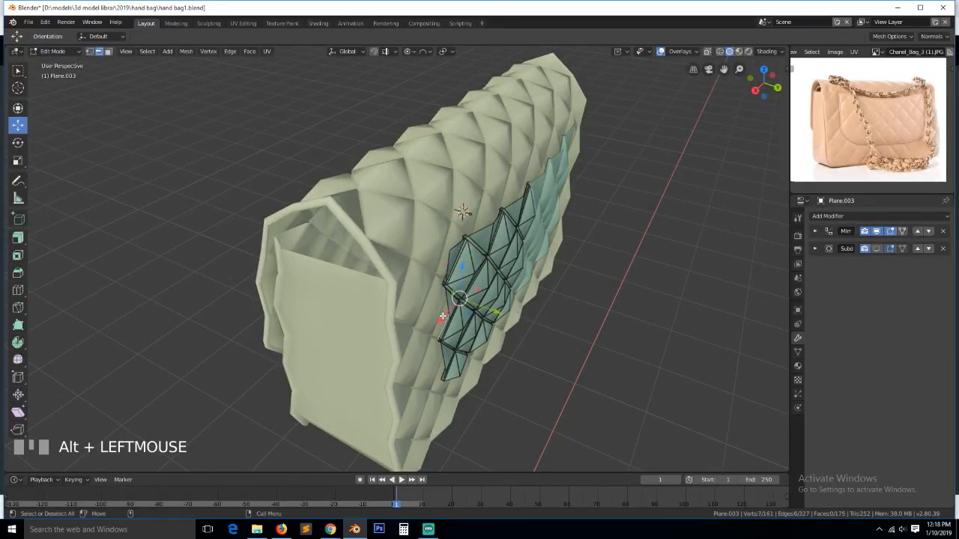
pyautogui.moveTo(442, 316); pyautogui.dragTo(334, 292, button='middle')
pyautogui.hotkey('alt', 'a')
pyautogui.keyDown('alt'); pyautogui.click(260, 195); pyautogui.keyUp('alt')
# - Turn off proportional editing and view the panel from the side and back
pyautogui.press('`')
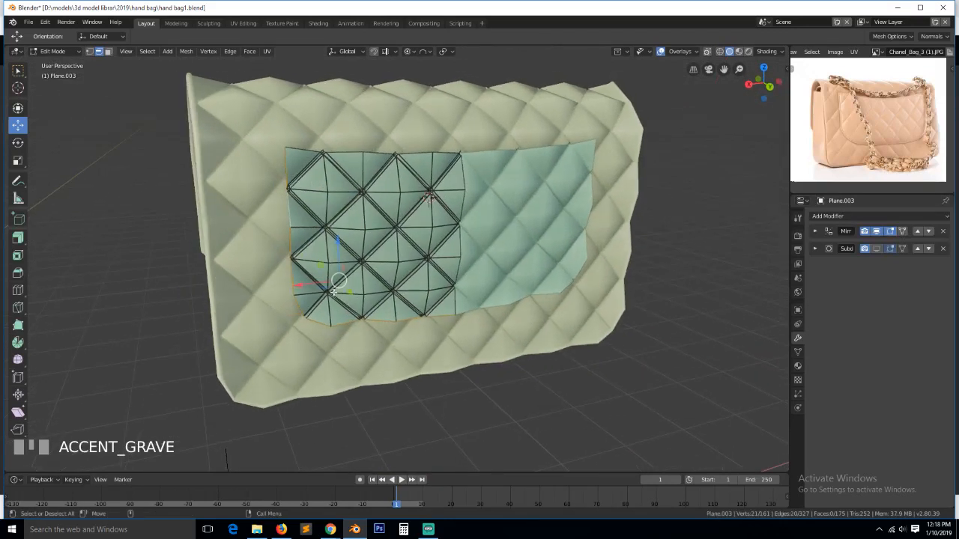
pyautogui.press('o')
pyautogui.press('KP_3')
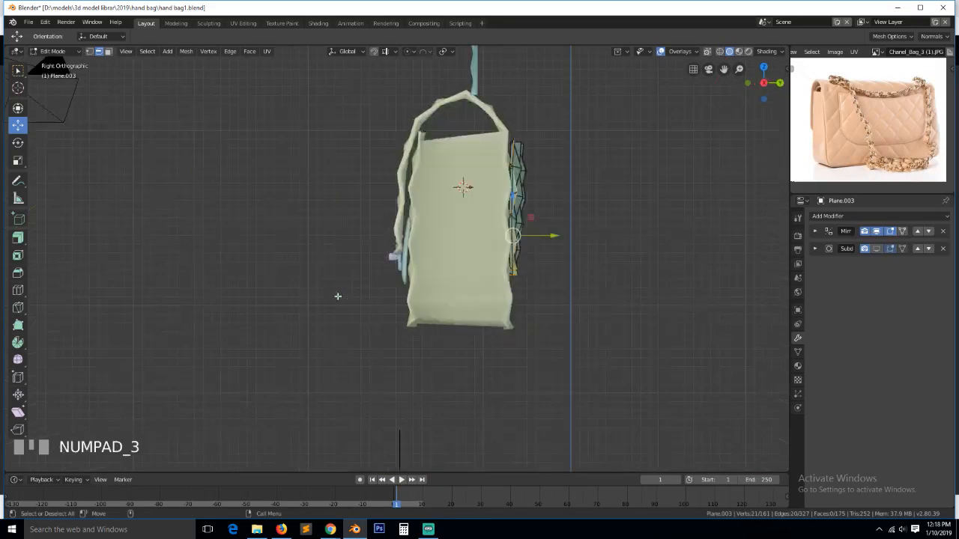
pyautogui.press('ctrl+KP_Decimal')
pyautogui.press('ctrl+KP_1')
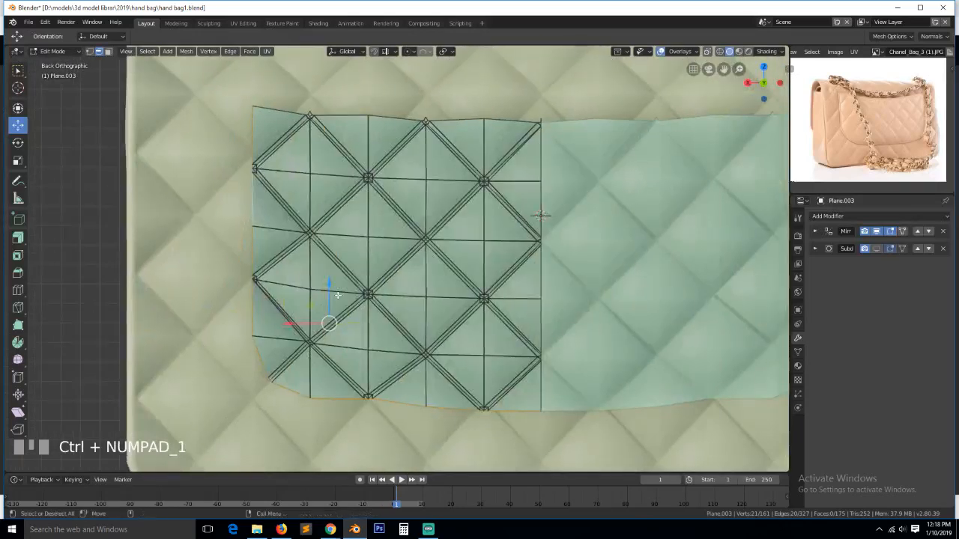
# - Extrude the panel's left edge outward, then select a pair of bottom-edge vertices
pyautogui.press('e')
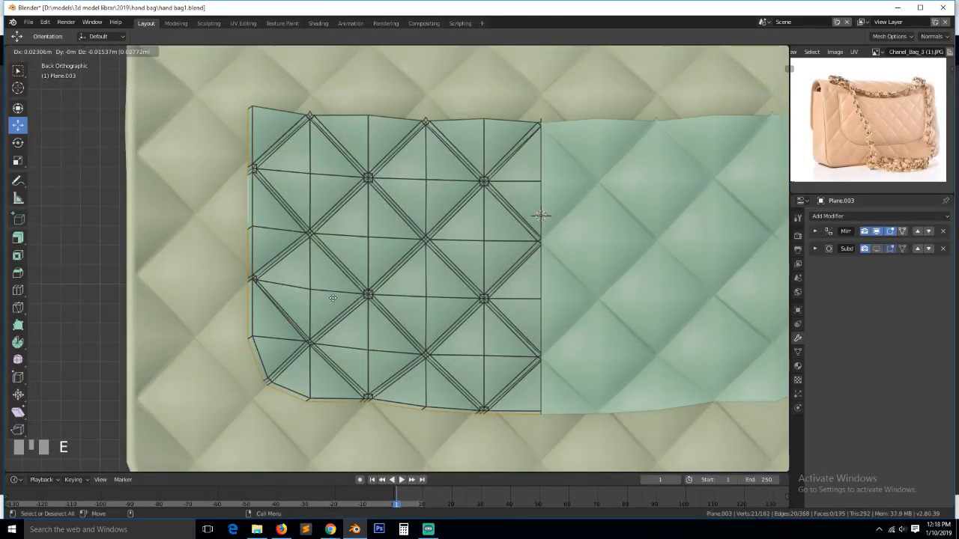
pyautogui.click(333, 299)
pyautogui.press('1')
pyautogui.click(473, 415)
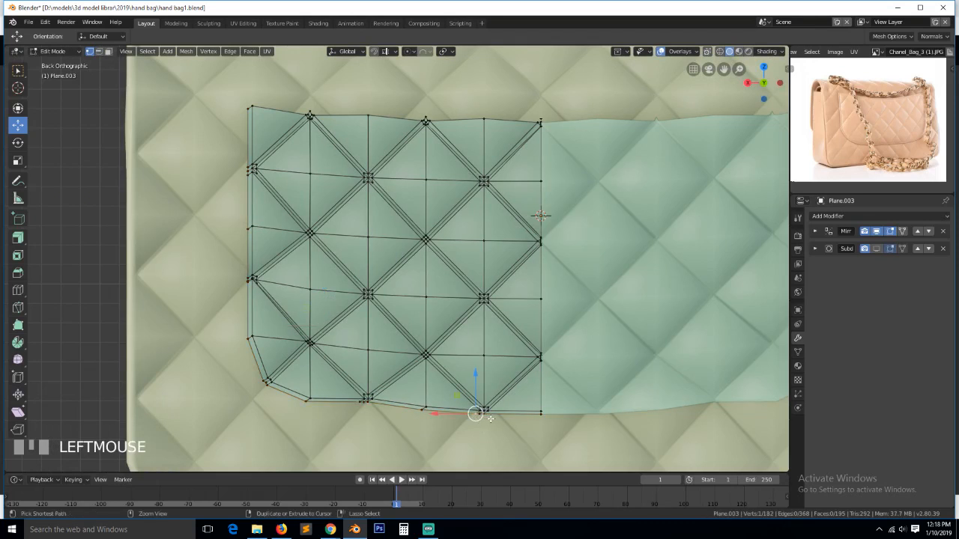
pyautogui.press('a')
pyautogui.press('w')
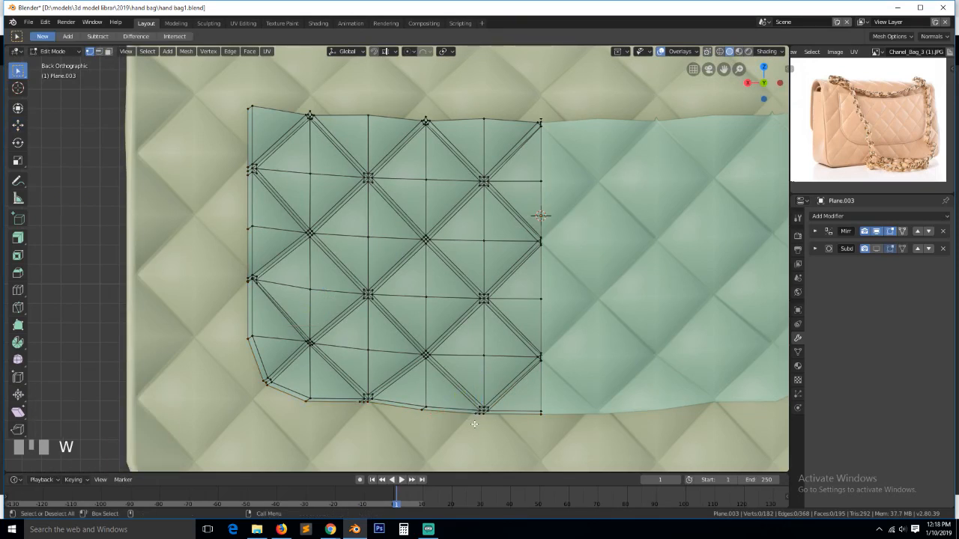
pyautogui.click(466, 421)
pyautogui.keyDown('ctrl'); pyautogui.click(490, 424); pyautogui.keyUp('ctrl')
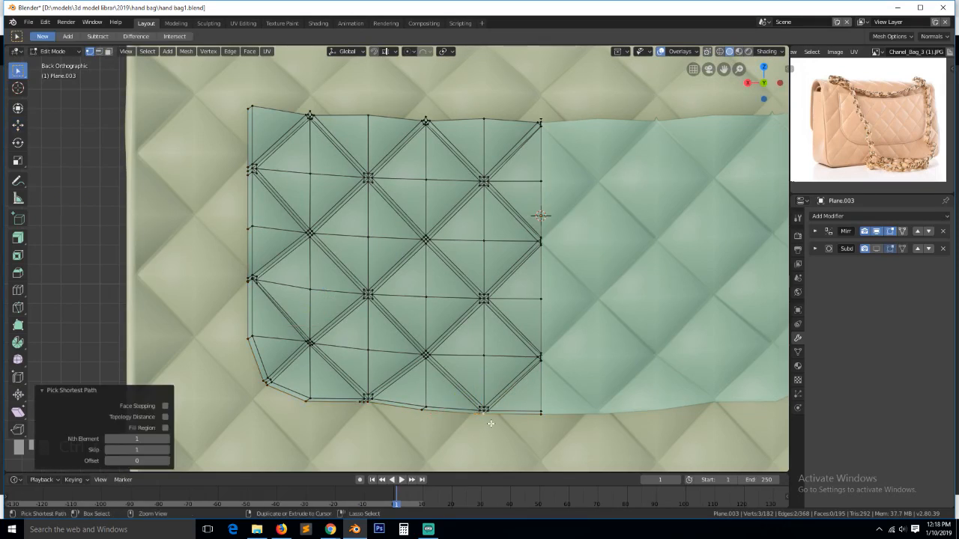
# - Slide the selected bottom vertices along X and merge the three at center
pyautogui.press('g')
pyautogui.press('x')
pyautogui.click(452, 417)
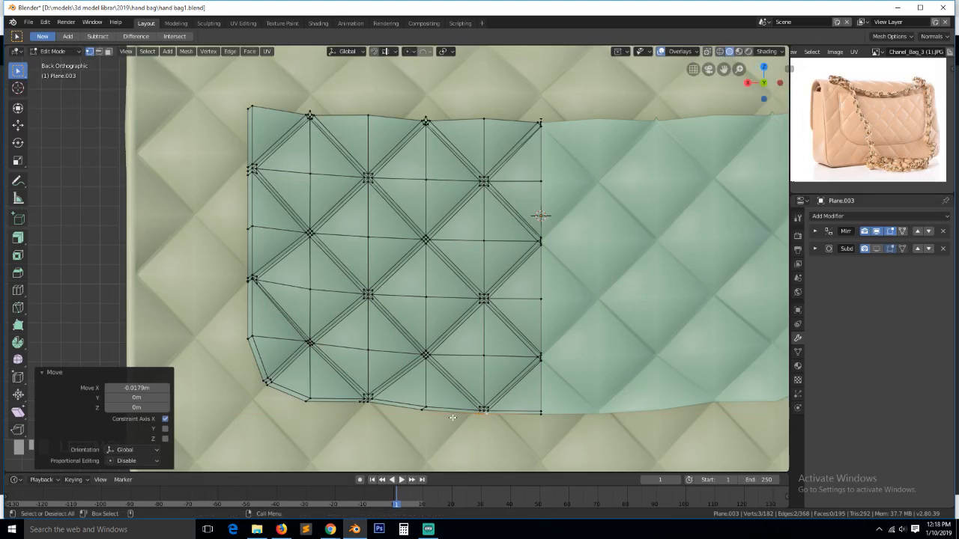
pyautogui.press('m')
pyautogui.click(404, 420)
# - Merge another bottom-edge vertex pair at center and slide the vertex slightly along its edge
pyautogui.click(355, 408)
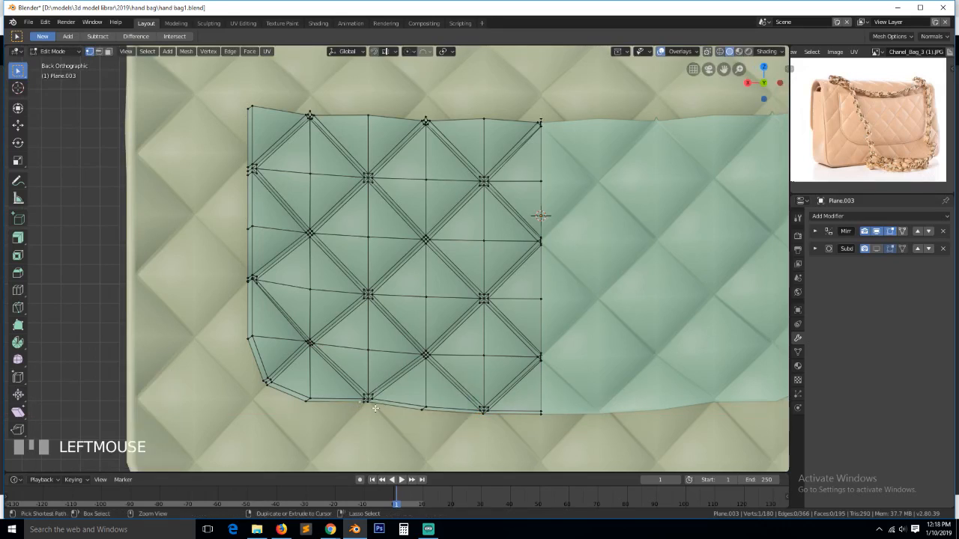
pyautogui.keyDown('ctrl'); pyautogui.click(374, 410); pyautogui.keyUp('ctrl')
pyautogui.hotkey('alt', 'm')
pyautogui.click(372, 410)
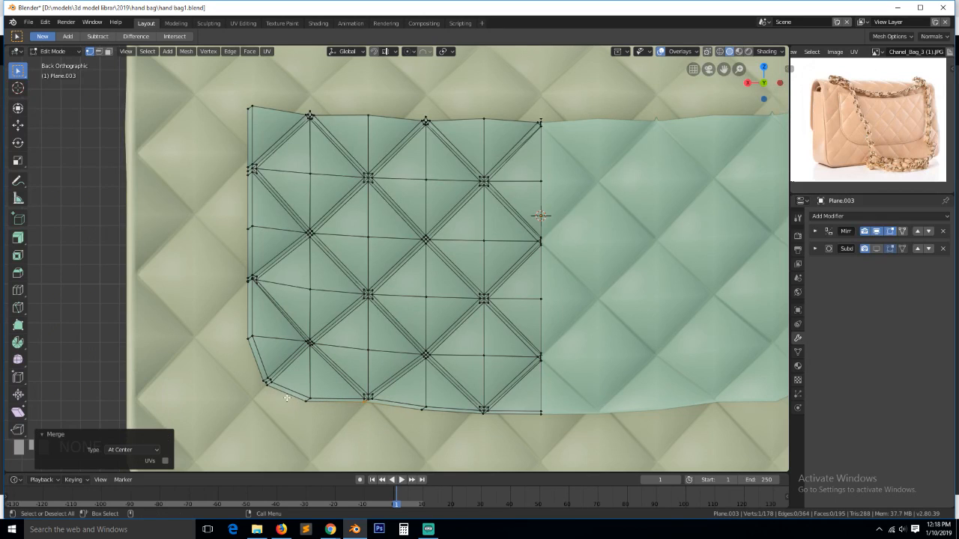
pyautogui.hotkey('shift', 'v')
pyautogui.click(435, 437)
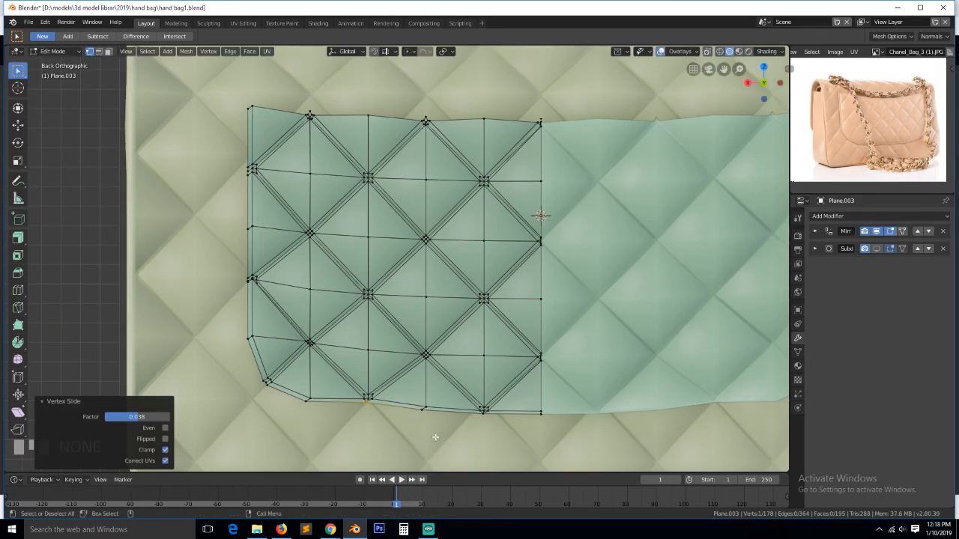
# - Merge the bottom-corner vertex pair and two left-edge vertex pairs, each At Center
pyautogui.click(260, 384)
pyautogui.keyDown('ctrl'); pyautogui.click(272, 391); pyautogui.keyUp('ctrl')
pyautogui.hotkey('alt', 'm')
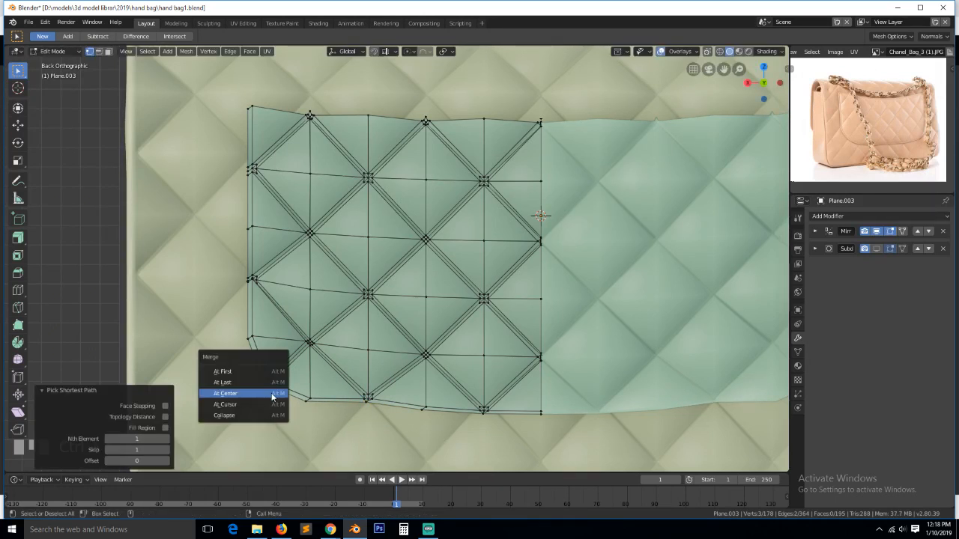
pyautogui.click(273, 397)
pyautogui.click(242, 290)
pyautogui.keyDown('ctrl'); pyautogui.click(241, 275); pyautogui.keyUp('ctrl')
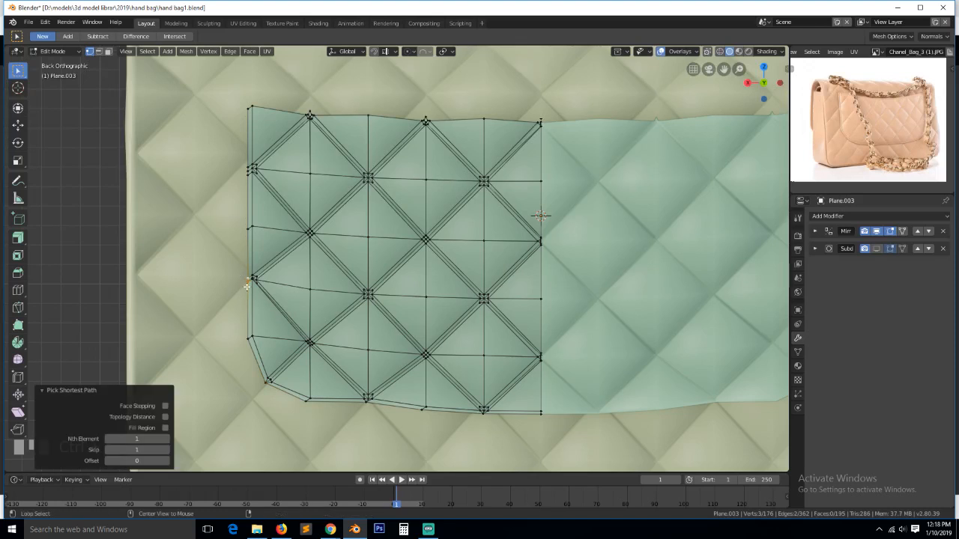
pyautogui.hotkey('alt', 'm')
pyautogui.click(241, 273)
pyautogui.click(247, 182)
pyautogui.keyDown('ctrl'); pyautogui.click(250, 166); pyautogui.keyUp('ctrl')
pyautogui.hotkey('alt', 'm')
pyautogui.click(250, 166)
# - Delete the two stray vertices on the panel's top edge
pyautogui.click(310, 115)
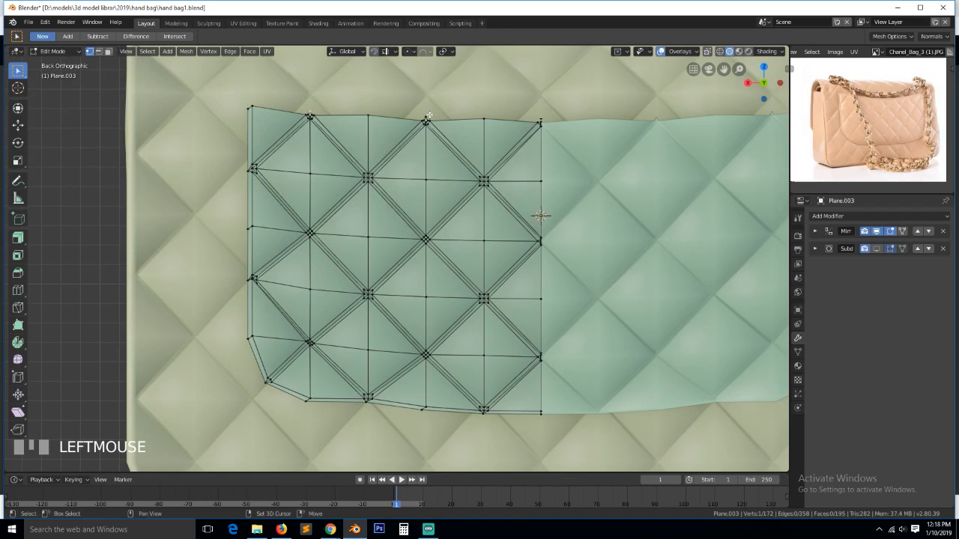
pyautogui.keyDown('shift'); pyautogui.click(424, 118); pyautogui.keyUp('shift')
pyautogui.press('KP_Decimal')
pyautogui.press('x')
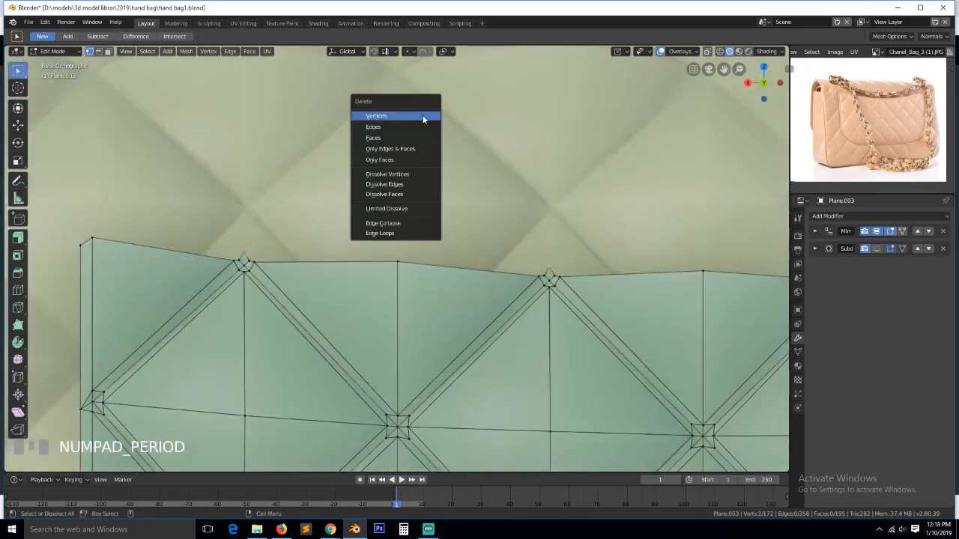
pyautogui.click(424, 116)
# - Merge the two vertices of the left top notch at center
pyautogui.click(238, 261)
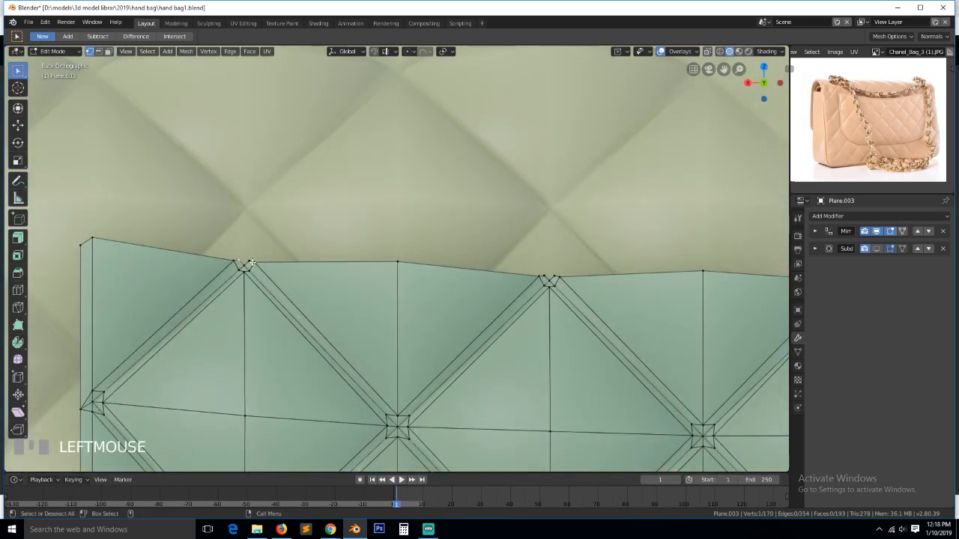
pyautogui.keyDown('shift'); pyautogui.click(250, 262); pyautogui.keyUp('shift')
pyautogui.hotkey('alt', 'm')
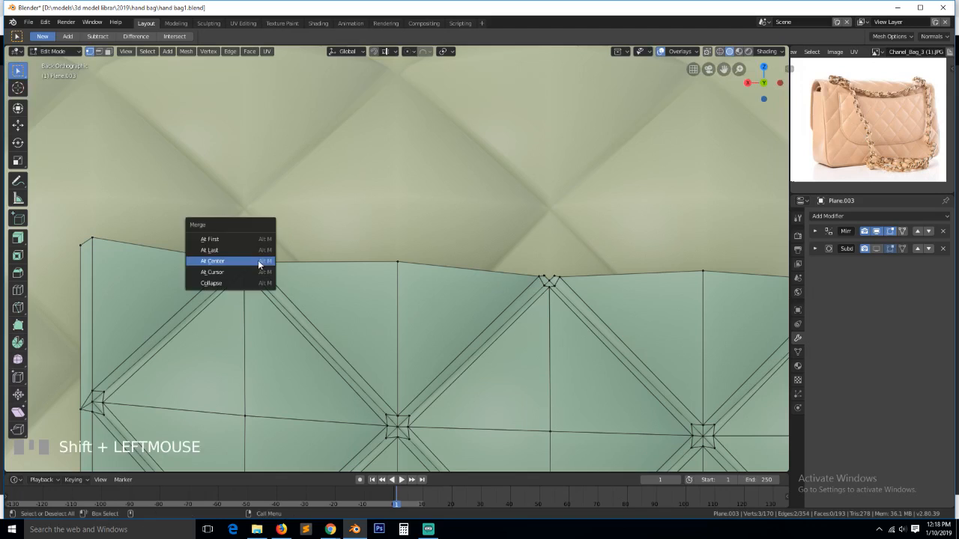
pyautogui.click(261, 259)
pyautogui.hotkey('alt', 'a')
# - Delete the stray vertex above the centre seam, leaving a V-notch
pyautogui.click(545, 278)
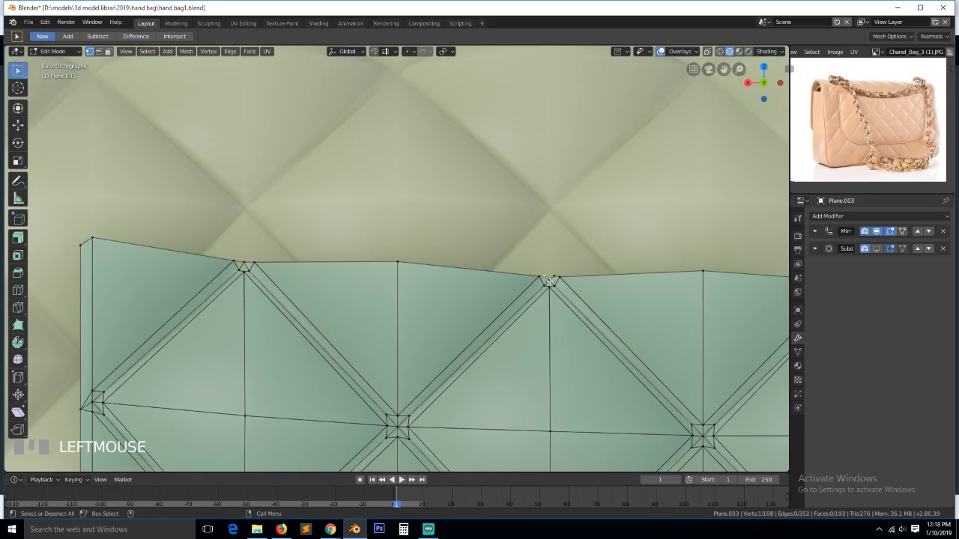
pyautogui.keyDown('shift'); pyautogui.click(556, 273); pyautogui.keyUp('shift')
pyautogui.keyDown('shift'); pyautogui.click(555, 278); pyautogui.keyUp('shift')
pyautogui.scroll(-5, 554, 280)
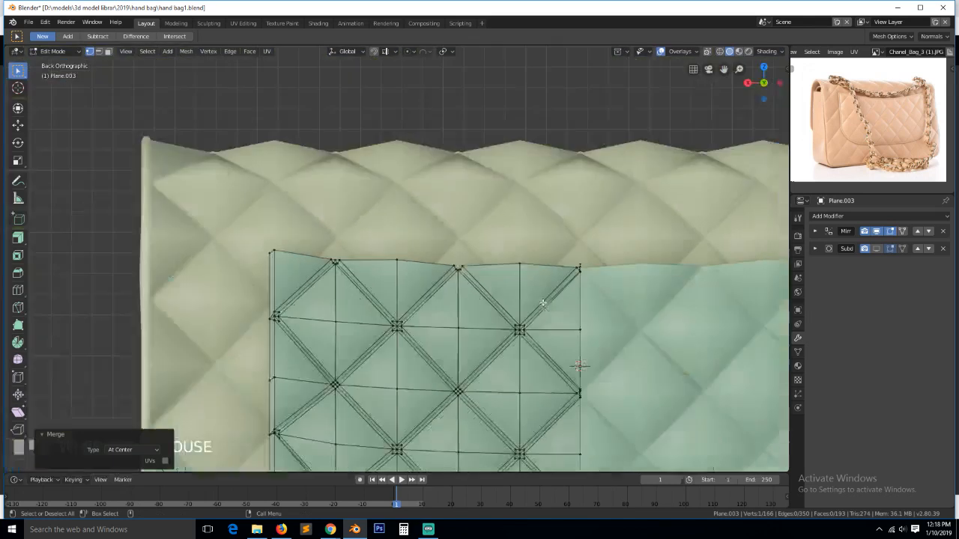
pyautogui.click(586, 265)
pyautogui.press('KP_Decimal')
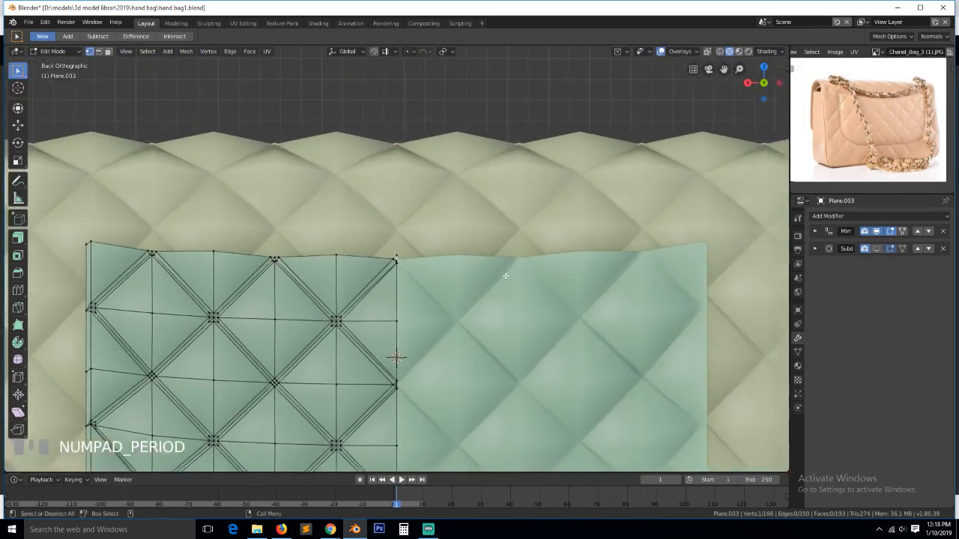
pyautogui.scroll(4, 398, 260)
pyautogui.click(398, 258)
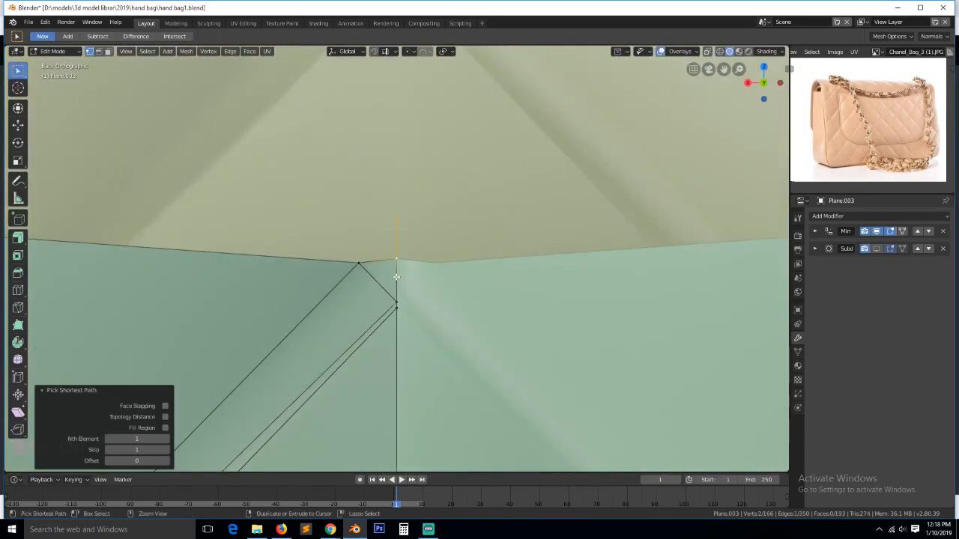
pyautogui.press('x')
pyautogui.click(418, 260)
# - Extrude the notch edge upward to close the gap and reposition the notch vertex
pyautogui.press('2')
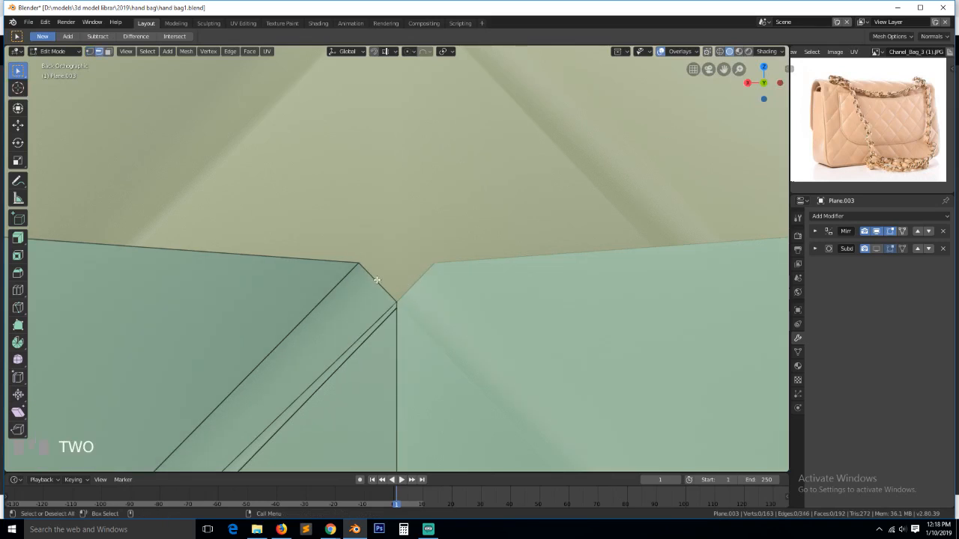
pyautogui.click(379, 281)
pyautogui.press('e')
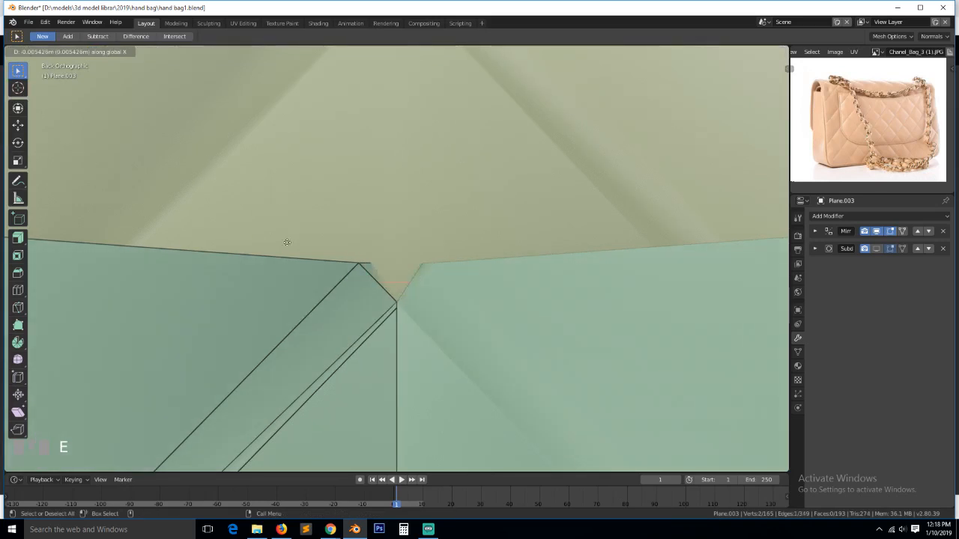
pyautogui.click(398, 262)
pyautogui.press('1')
pyautogui.click(394, 302)
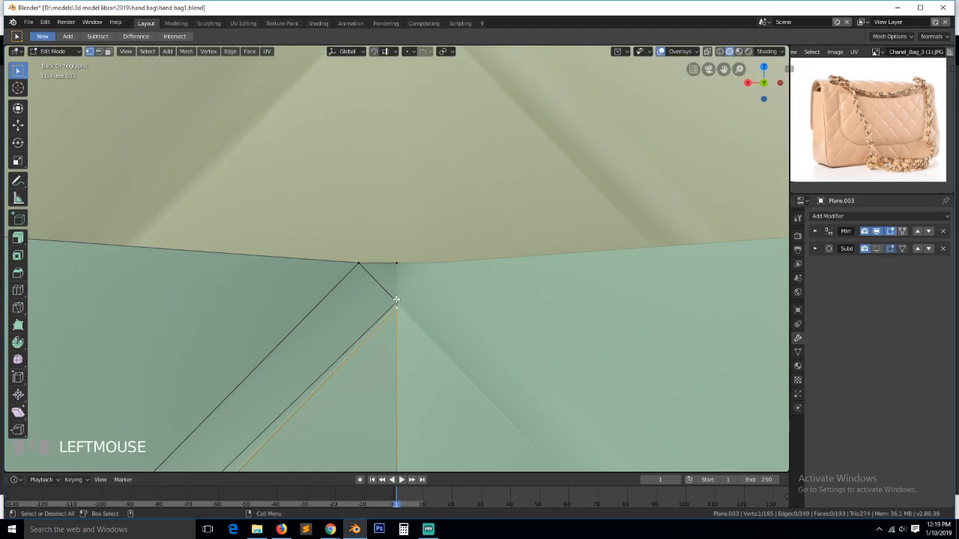
pyautogui.press('g')
pyautogui.click(358, 287)
# - Select the full run of top-edge vertices and move it into its new position
pyautogui.scroll(-8, 359, 288)
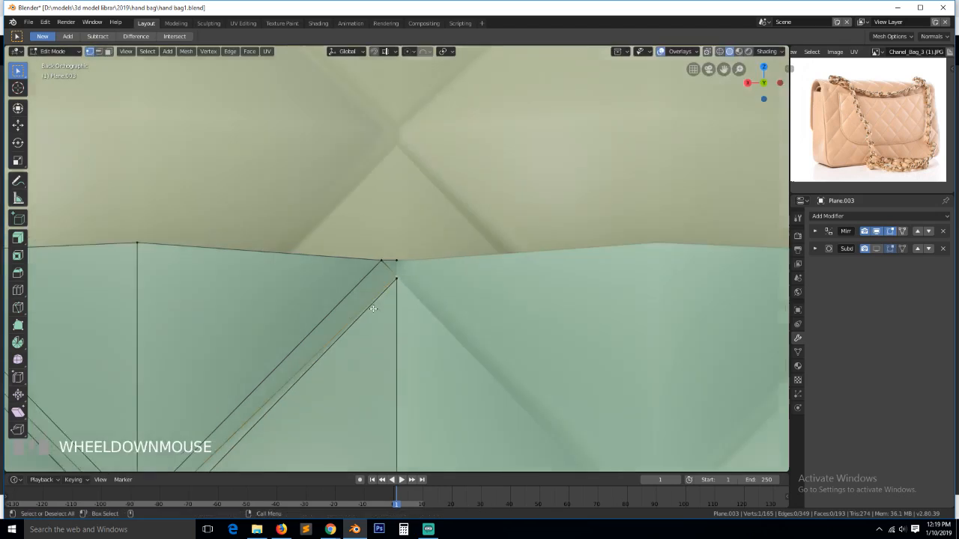
pyautogui.press('2')
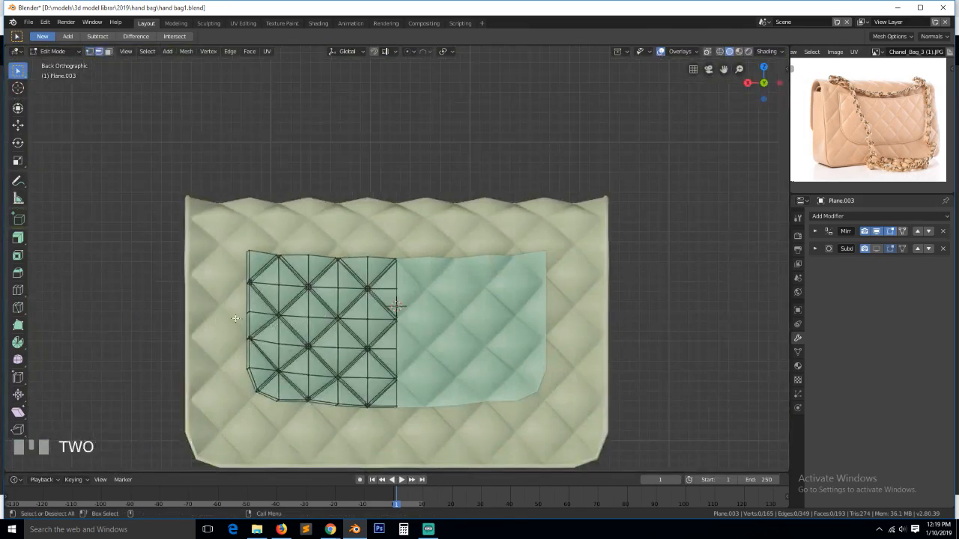
pyautogui.scroll(3, 234, 315)
pyautogui.press('1')
pyautogui.scroll(2, 234, 313)
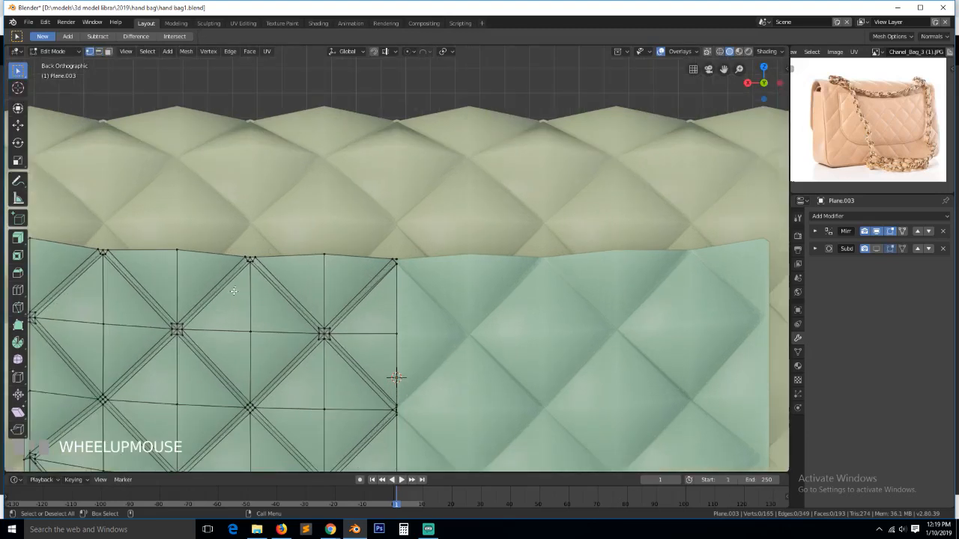
pyautogui.keyDown('ctrl'); pyautogui.click(196, 242); pyautogui.keyUp('ctrl')
pyautogui.scroll(-3, 196, 242)
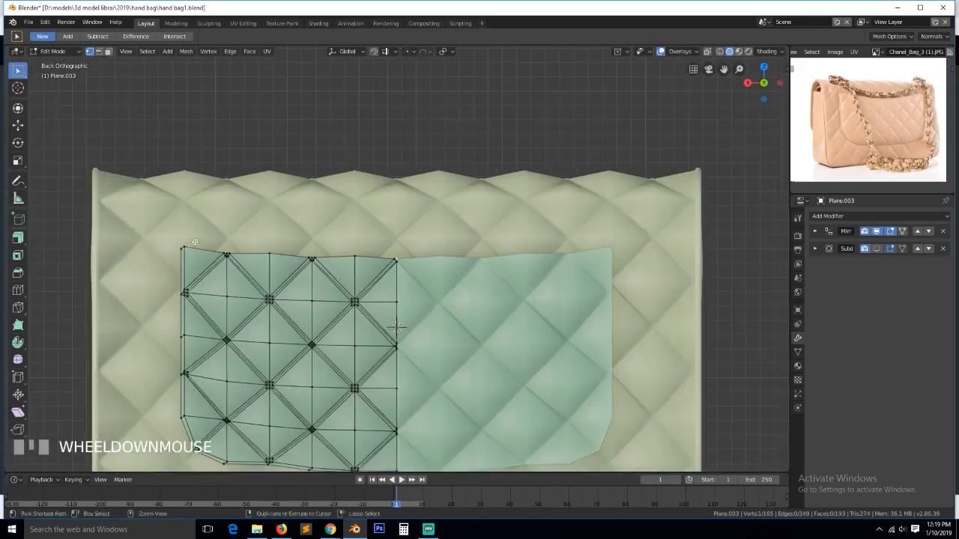
pyautogui.keyDown('ctrl'); pyautogui.click(195, 242); pyautogui.keyUp('ctrl')
pyautogui.press('KP_Decimal')
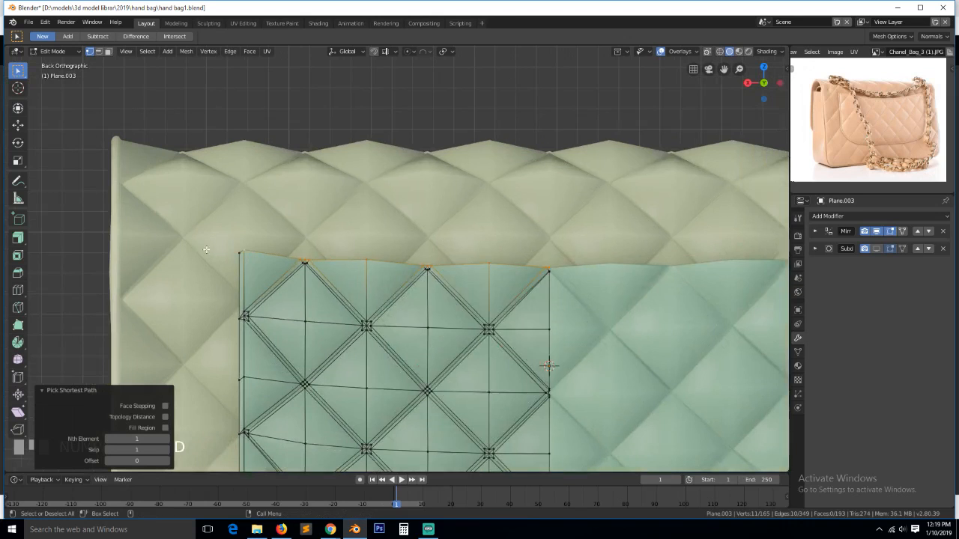
pyautogui.scroll(4, 206, 250)
pyautogui.press('g')
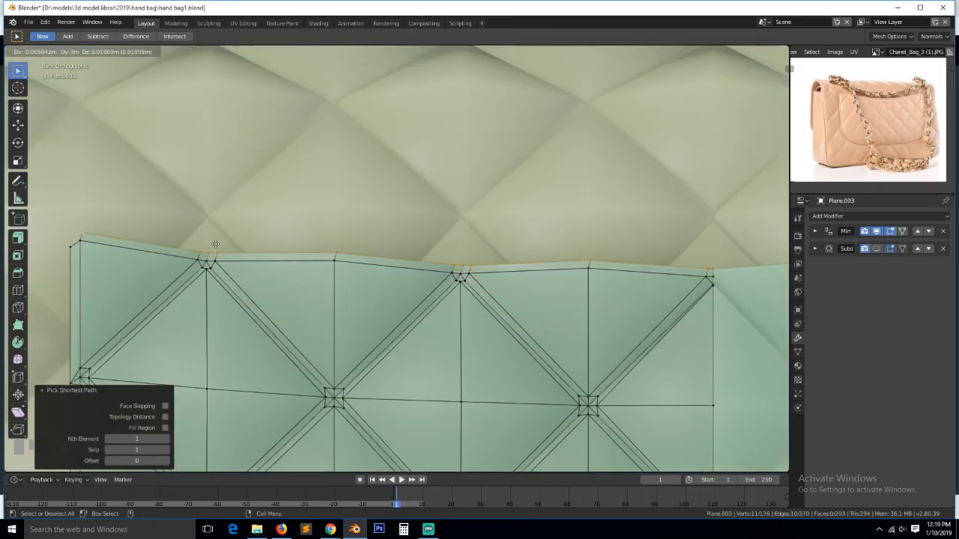
pyautogui.click(215, 245)
# - Select the top-left corner vertex and try a bevel, cancelling it unchanged
pyautogui.press('2')
pyautogui.click(90, 255)
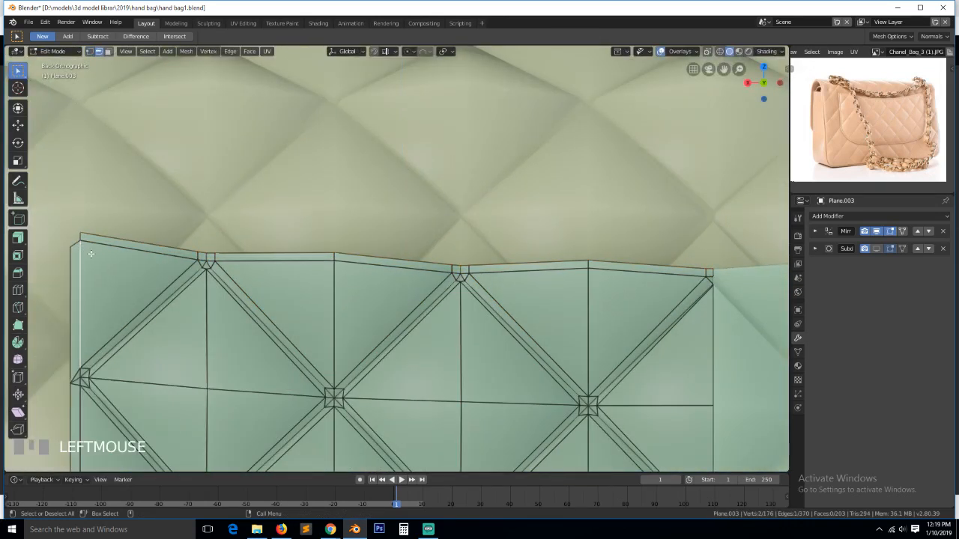
pyautogui.press('1')
pyautogui.click(84, 245)
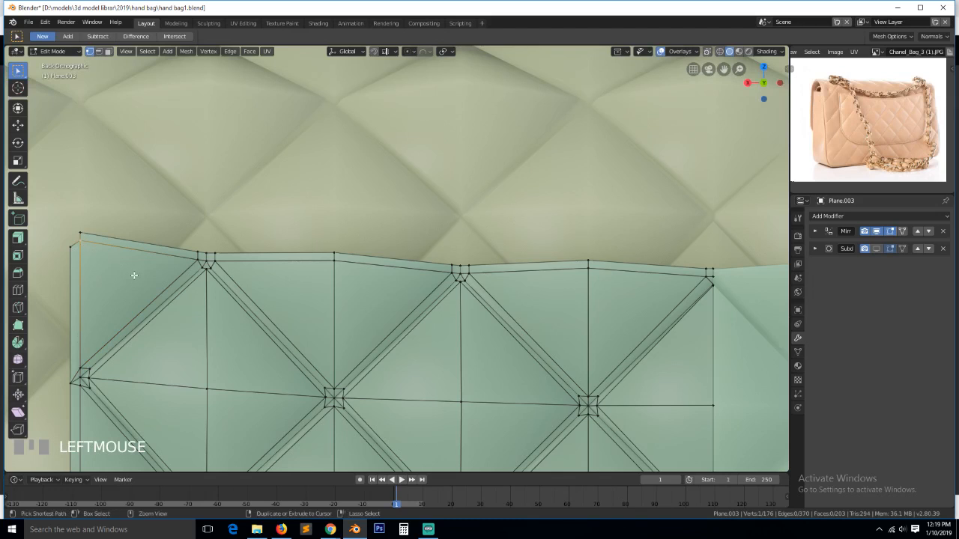
pyautogui.hotkey('ctrl', 'b')
pyautogui.rightClick(150, 295)
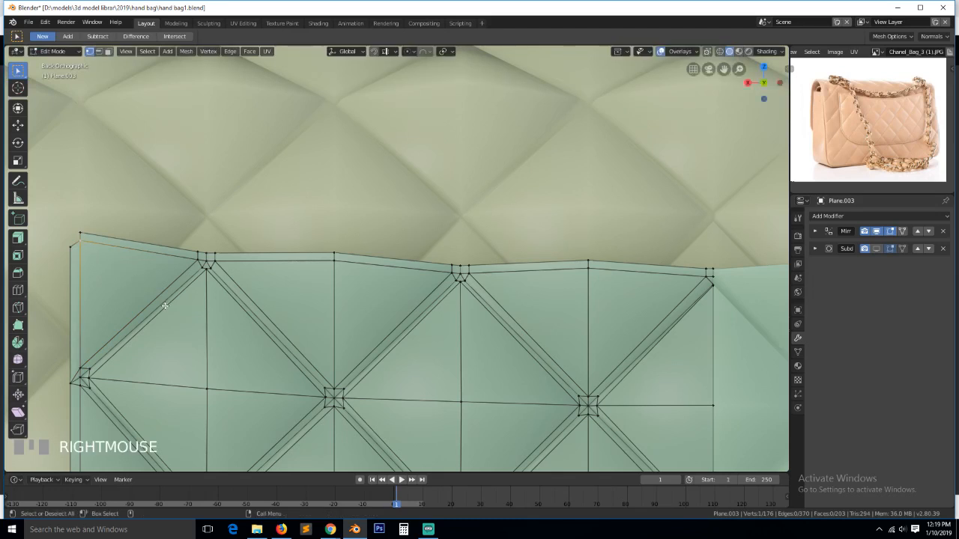
# - Vertex-bevel the top-left corner at 0.064 and frame the two new bevel vertices
pyautogui.hotkey('shift', 'ctrl', 'b')
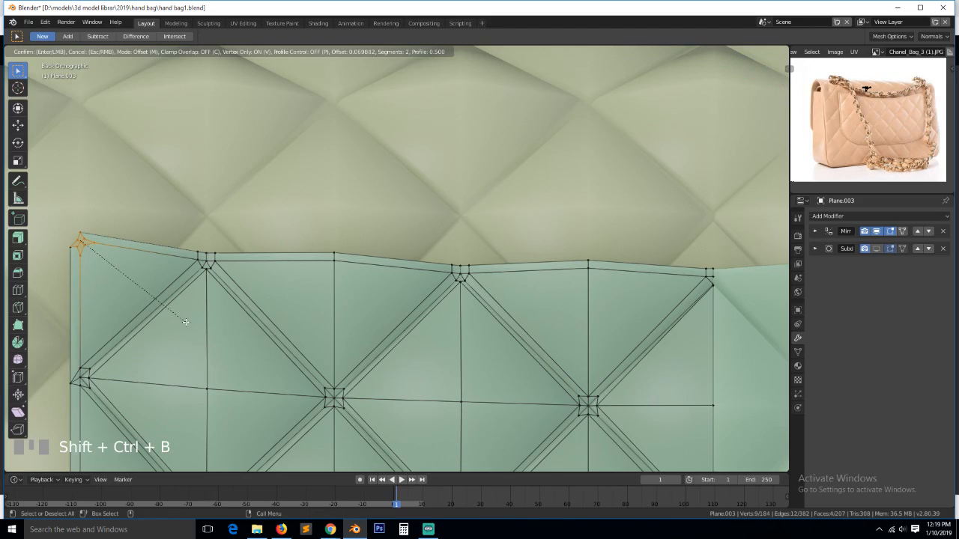
pyautogui.click(184, 320)
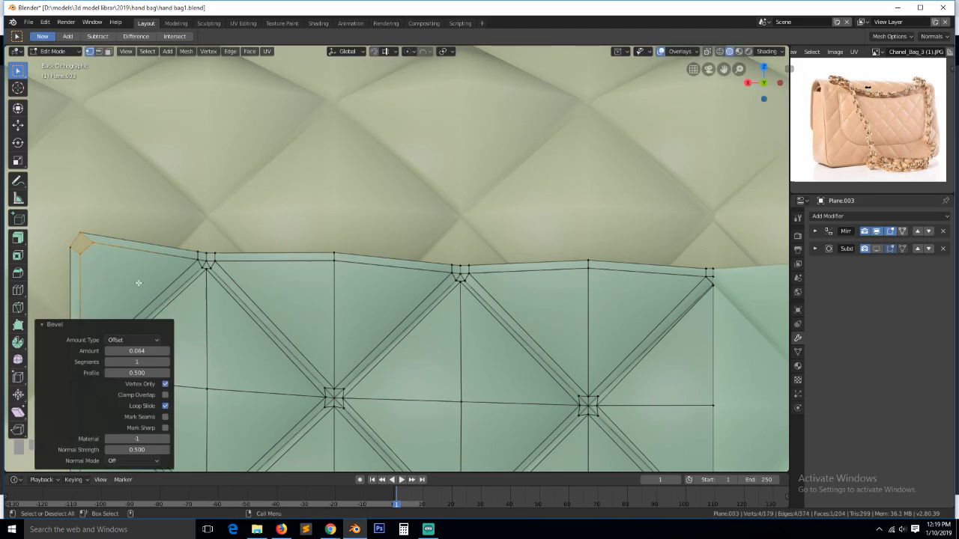
pyautogui.click(79, 233)
pyautogui.keyDown('shift'); pyautogui.click(72, 248); pyautogui.keyUp('shift')
pyautogui.press('KP_Decimal')
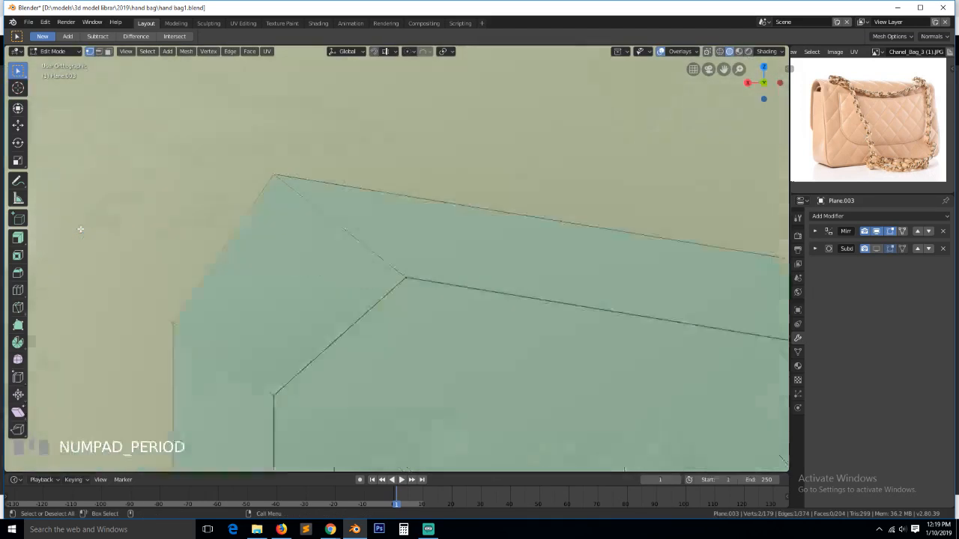
pyautogui.scroll(-2, 90, 255)
# - In wireframe, circle-select the overlapping vertices and merge them At Center
pyautogui.hotkey('shift', 'z')
pyautogui.hotkey('alt', 'a')
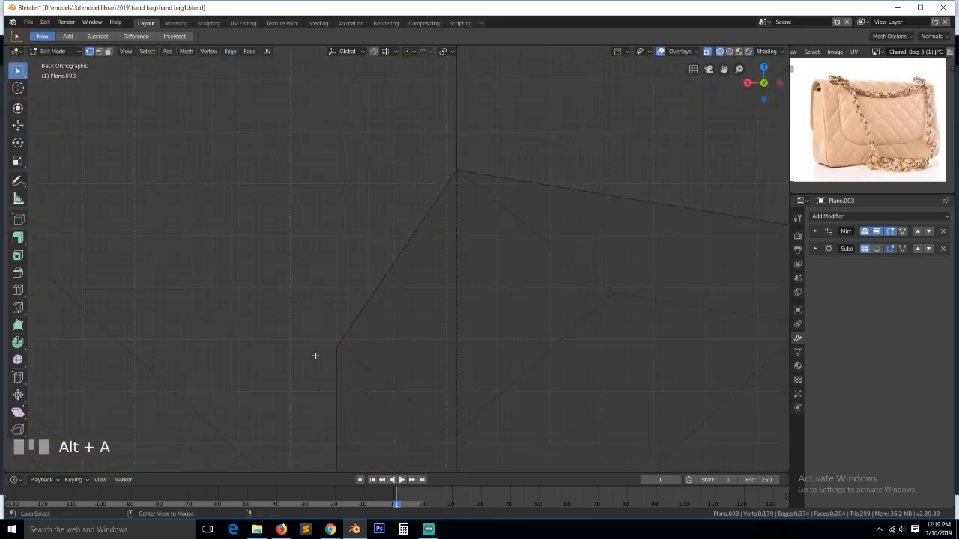
pyautogui.press('c')
pyautogui.rightClick(337, 346)
pyautogui.hotkey('alt', 'm')
pyautogui.click(339, 349)
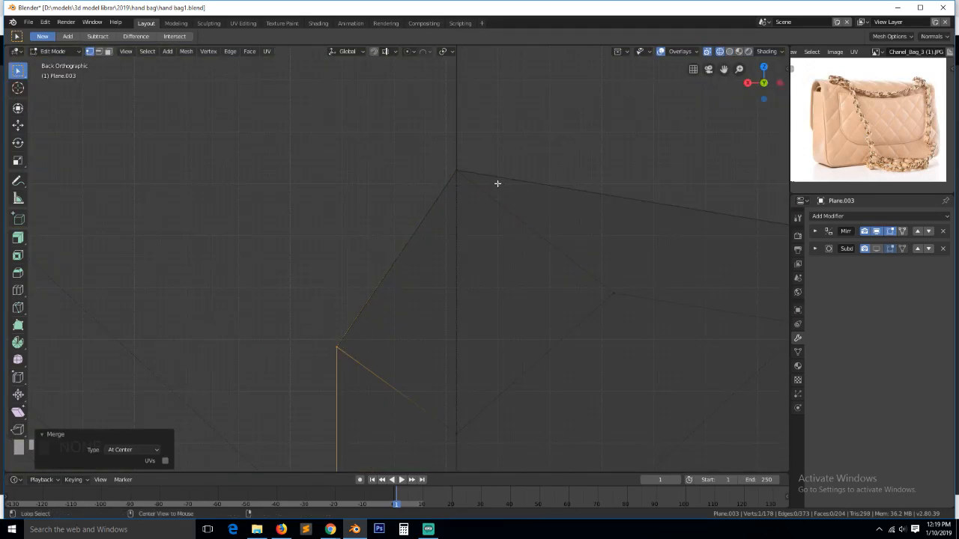
# - Merge the doubled corner vertices At Center, then return to solid shading
pyautogui.hotkey('alt', 'a')
pyautogui.press('c')
pyautogui.click(473, 170)
pyautogui.rightClick(473, 170)
pyautogui.hotkey('alt', 'm')
pyautogui.click(475, 172)
pyautogui.hotkey('alt', 'a')
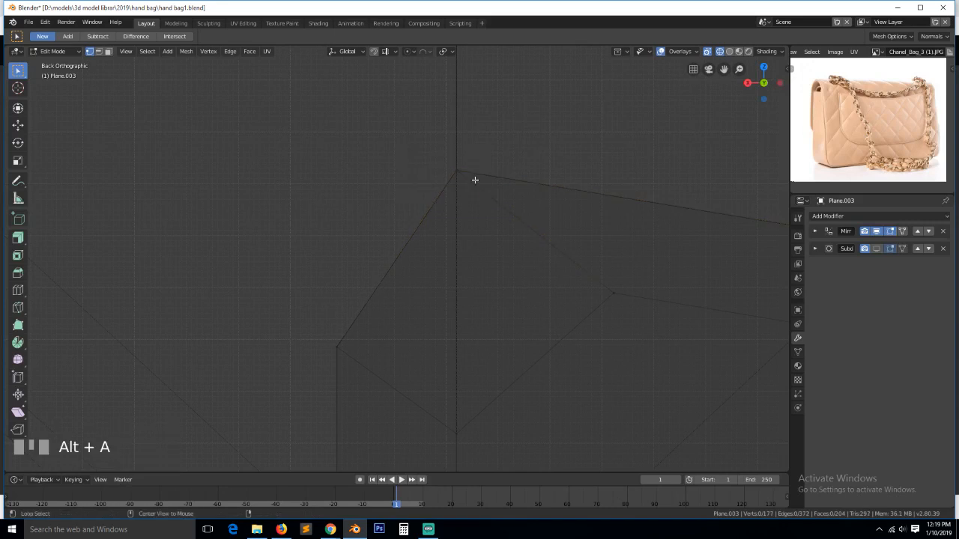
pyautogui.press('z')
pyautogui.click(685, 248)
pyautogui.scroll(-5, 567, 293)
# - Begin a Ctrl+R edge loop cut on the panel, after cancelling a first attempt
pyautogui.hotkey('ctrl', 'r')
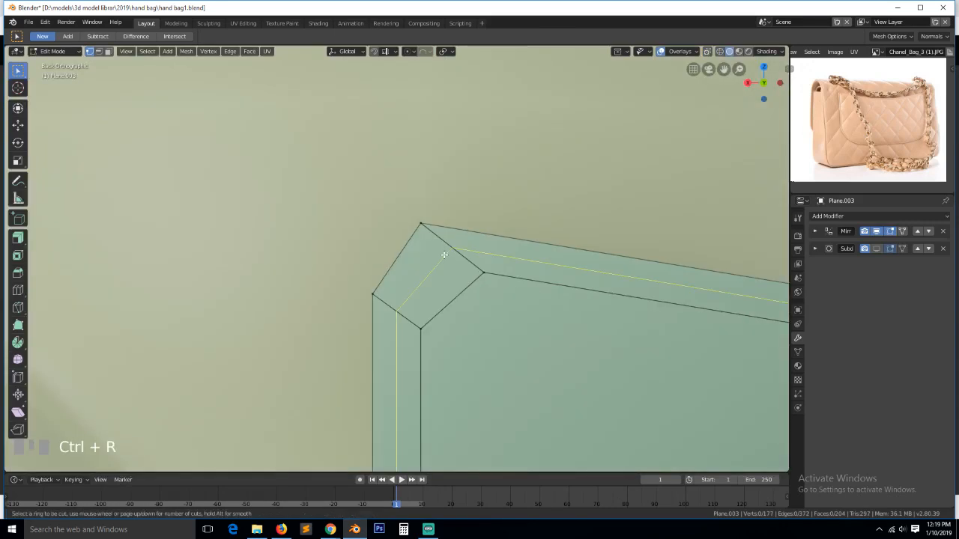
pyautogui.rightClick(446, 257)
pyautogui.scroll(-8, 448, 259)
pyautogui.scroll(-4, 449, 259)
pyautogui.hotkey('ctrl', 'r')
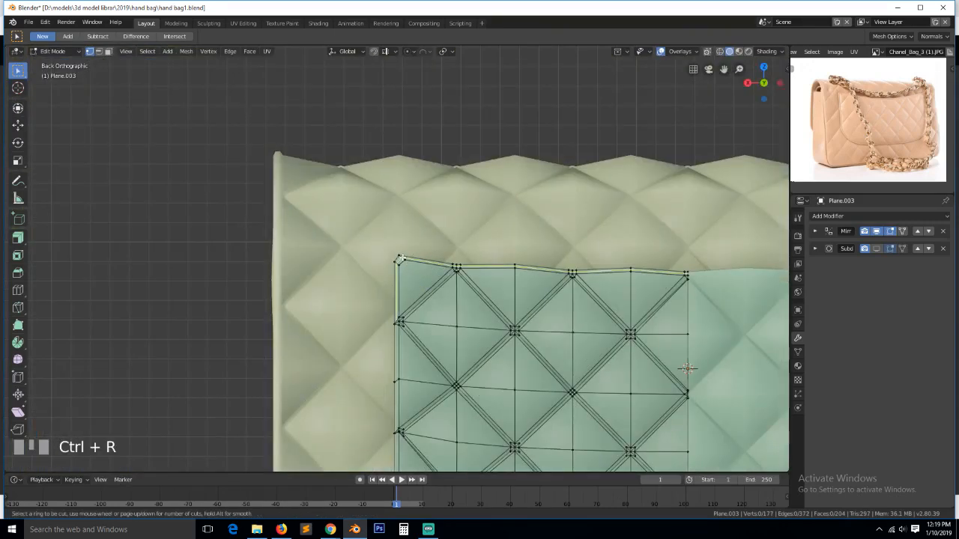
pyautogui.scroll(4, 402, 259)
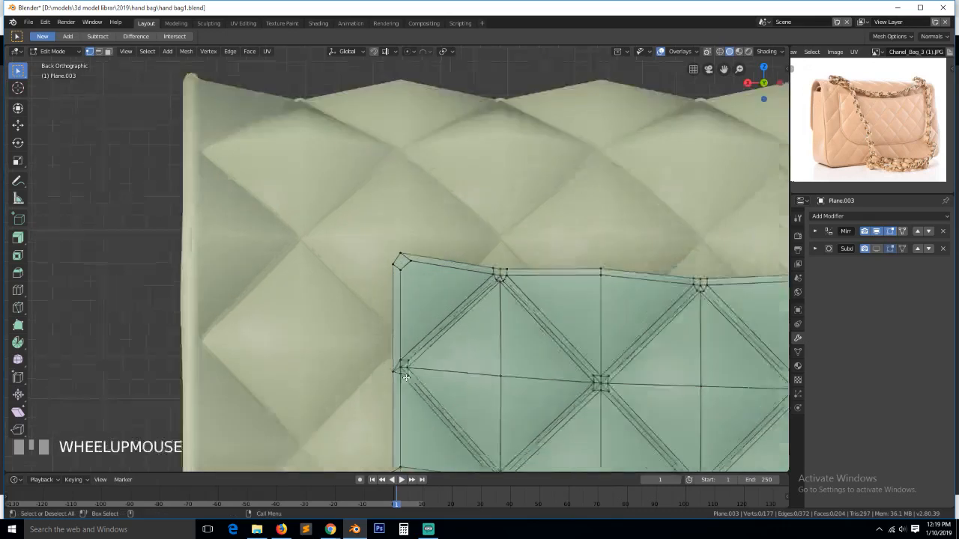
pyautogui.scroll(-5, 405, 385)
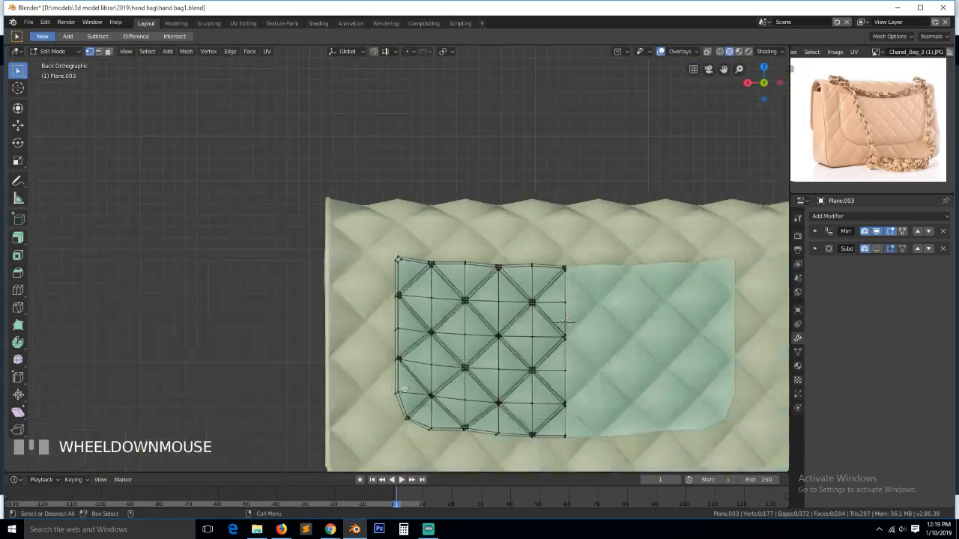
pyautogui.scroll(3, 405, 388)
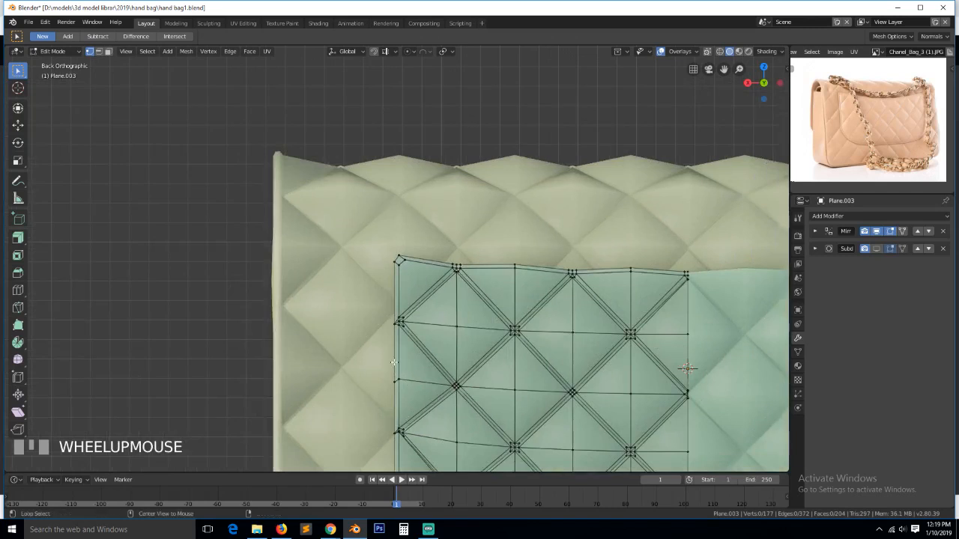
pyautogui.keyDown('alt'); pyautogui.click(392, 361); pyautogui.keyUp('alt')
pyautogui.press('`')
pyautogui.scroll(3, 454, 382)
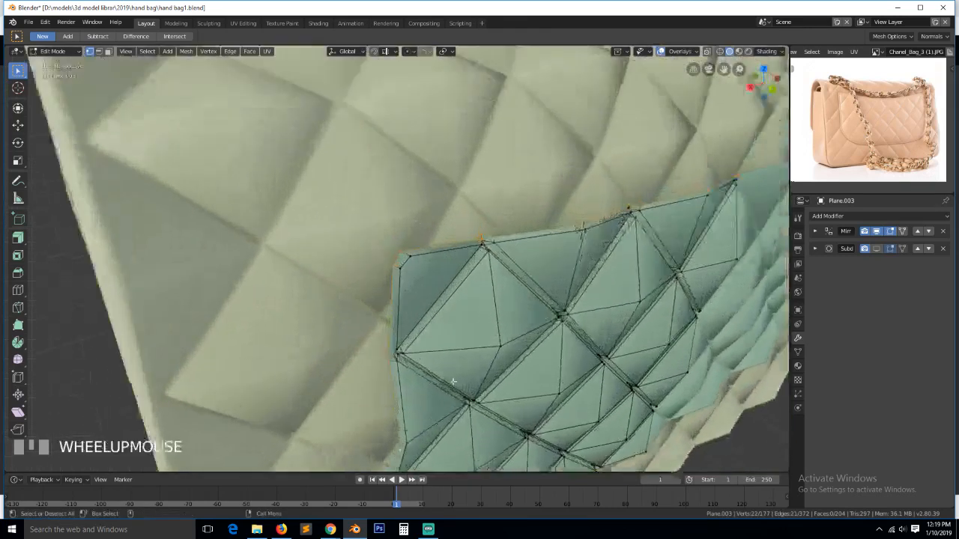
pyautogui.scroll(1, 453, 382)
pyautogui.scroll(-1, 453, 367)
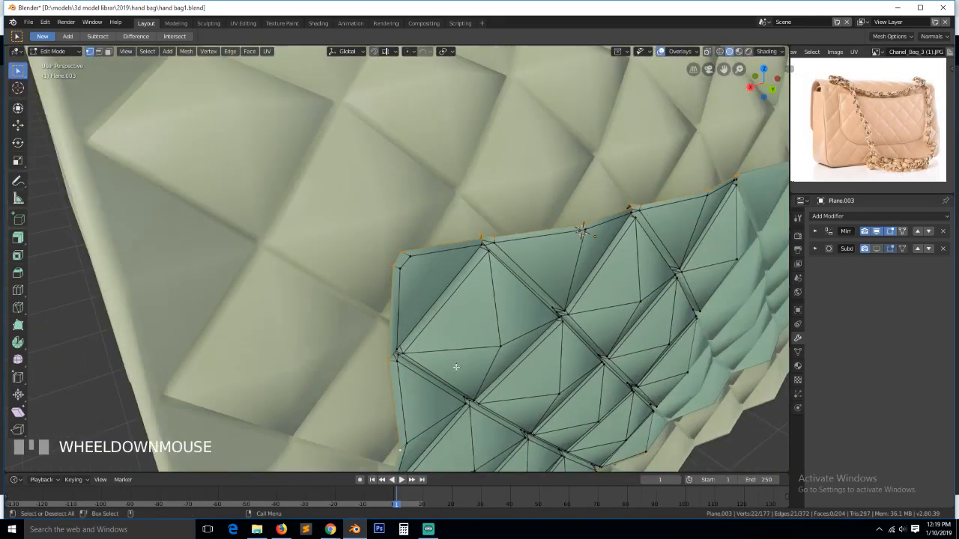
pyautogui.press('e')
pyautogui.press('s')
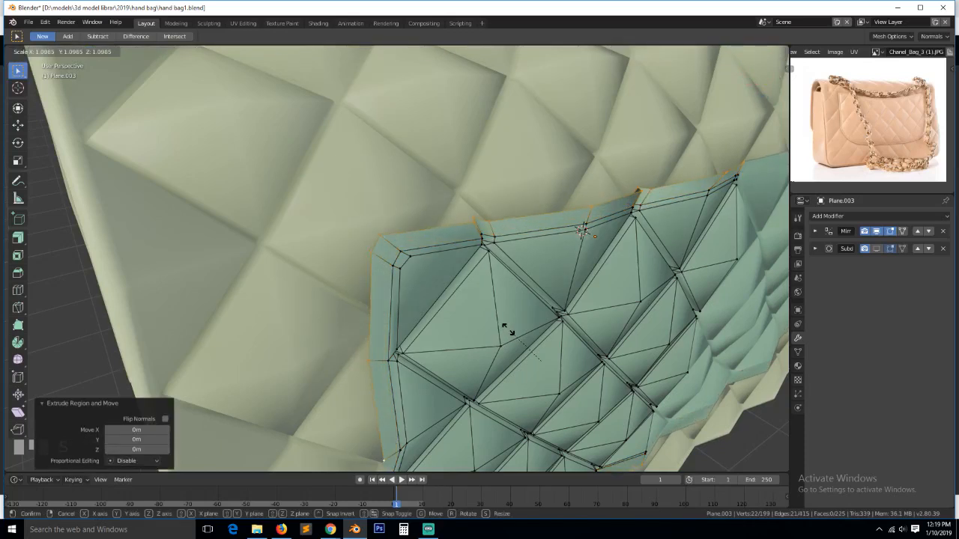
pyautogui.rightClick(508, 329)
pyautogui.press('KP_1')
pyautogui.press('KP_3')
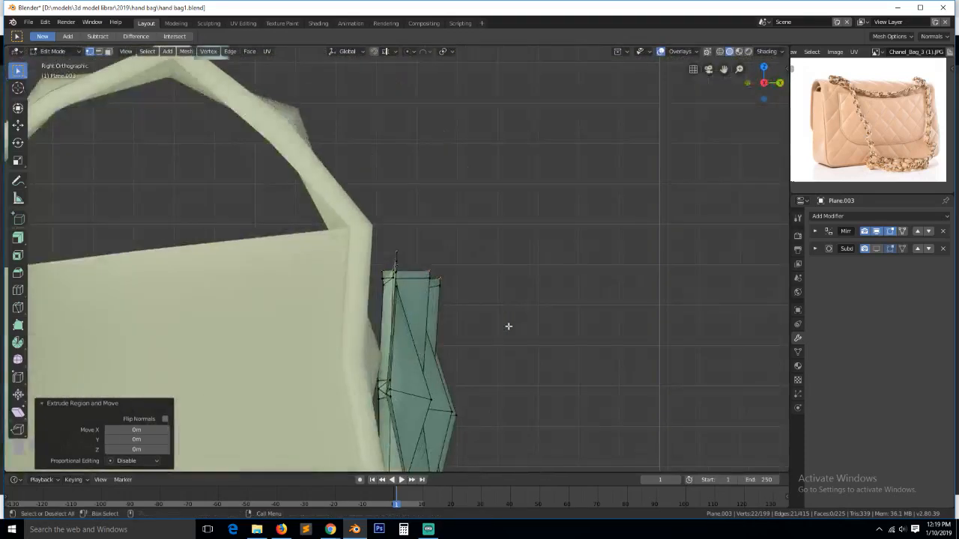
pyautogui.press('ctrl+KP_1')
pyautogui.scroll(-5, 508, 327)
pyautogui.scroll(-1, 578, 412)
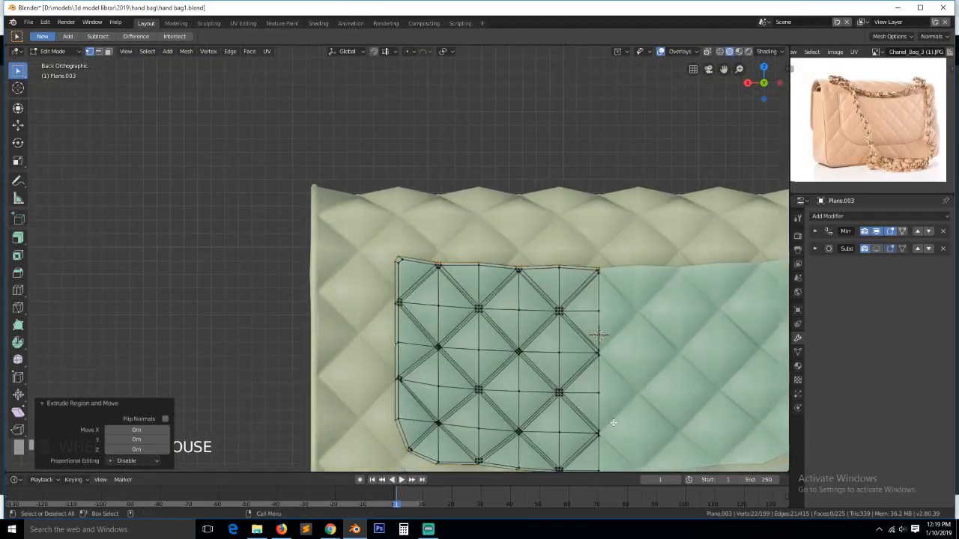
pyautogui.press('s')
pyautogui.click(613, 428)
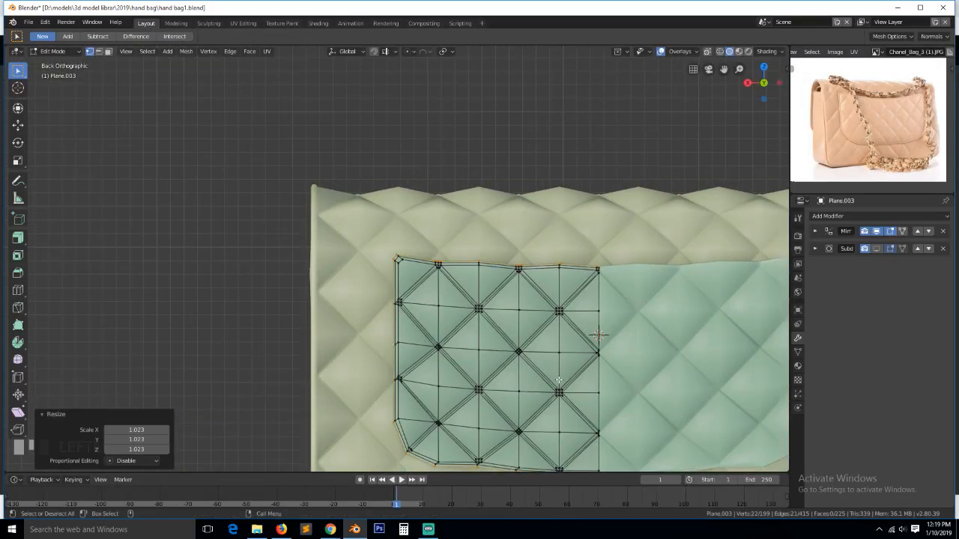
pyautogui.scroll(8, 399, 260)
pyautogui.hotkey('ctrl', 'r')
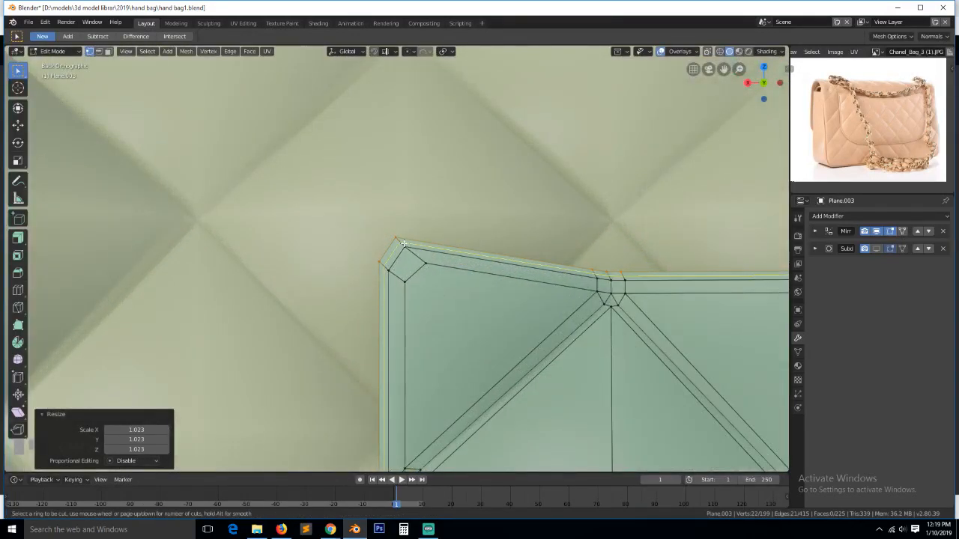
pyautogui.scroll(-6, 552, 283)
pyautogui.hotkey('ctrl', 'z')
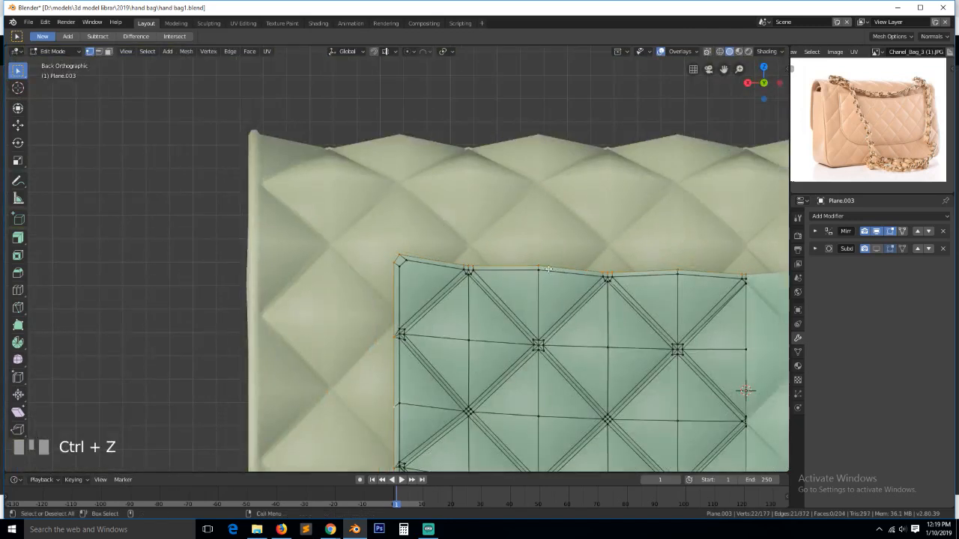
pyautogui.scroll(3, 549, 269)
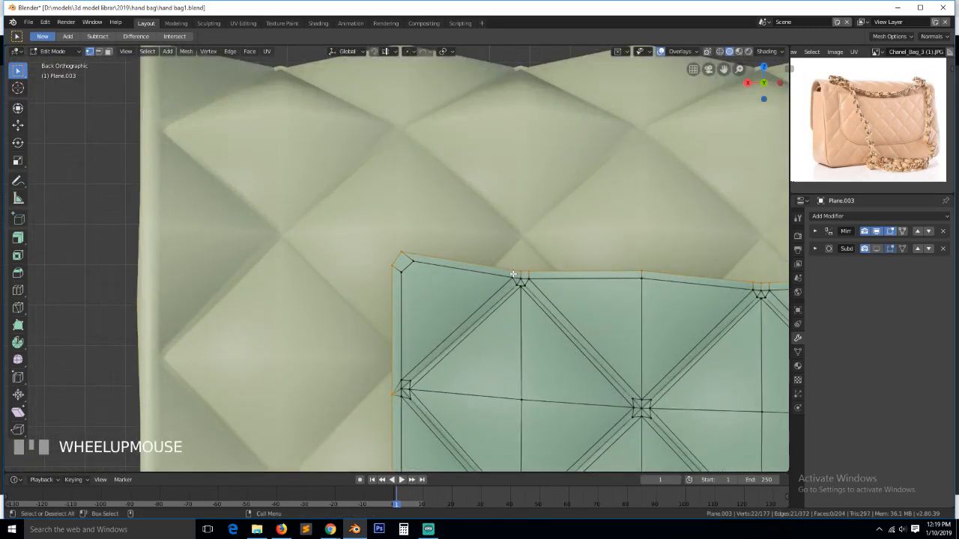
# - Merge two three-vertex runs on the flap's top edge, each at its centre
pyautogui.click(517, 278)
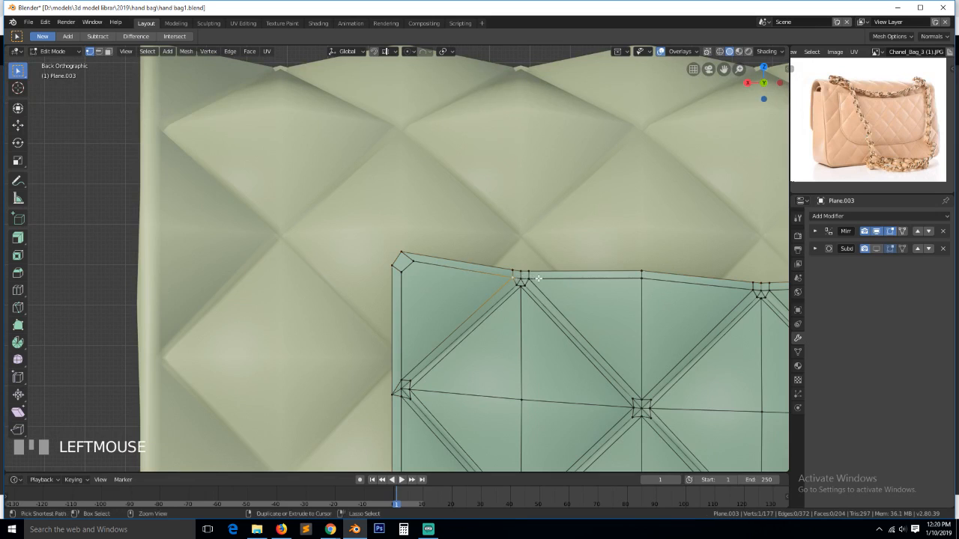
pyautogui.keyDown('ctrl'); pyautogui.click(538, 279); pyautogui.keyUp('ctrl')
pyautogui.hotkey('alt', 'm')
pyautogui.click(538, 279)
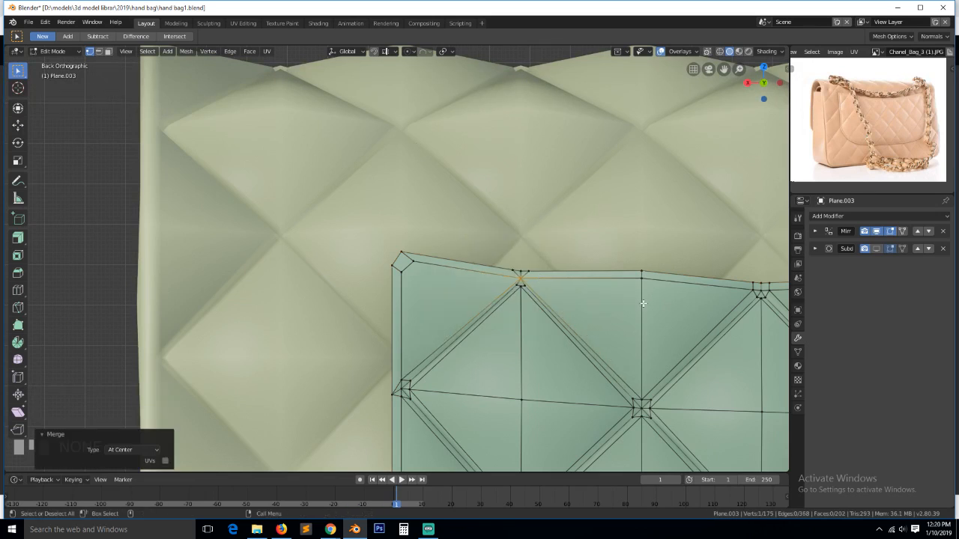
pyautogui.hotkey('alt', 'a')
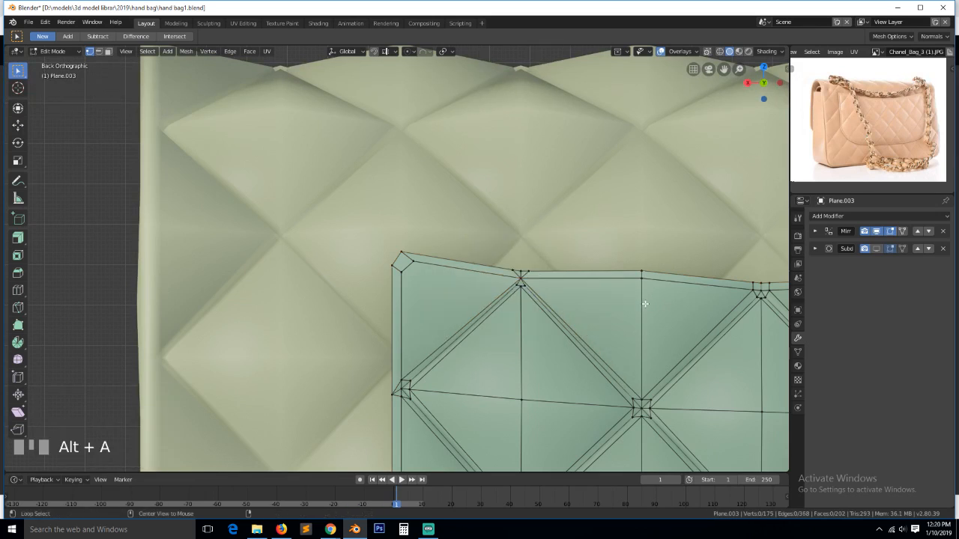
pyautogui.click(746, 288)
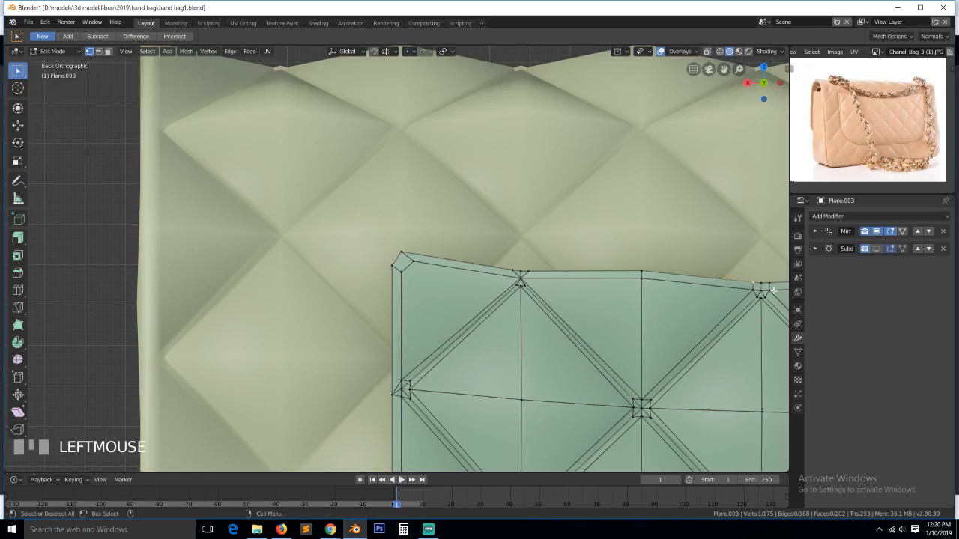
pyautogui.keyDown('ctrl'); pyautogui.click(747, 293); pyautogui.keyUp('ctrl')
pyautogui.hotkey('alt', 'm')
pyautogui.click(746, 291)
pyautogui.scroll(-4, 721, 297)
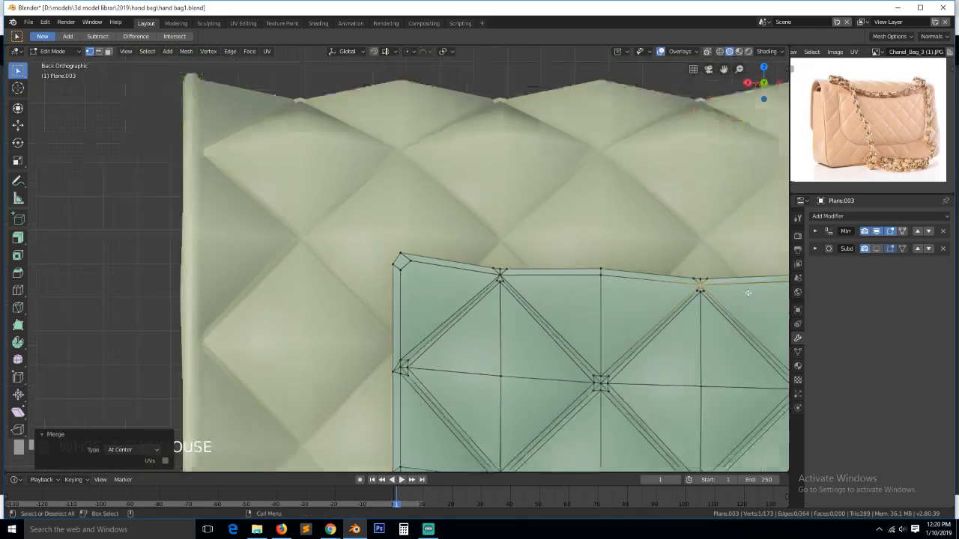
pyautogui.hotkey('alt', 'a')
# - Merge the two coincident top-edge corner vertices and move the corner 0.108 m left along X
pyautogui.click(686, 274)
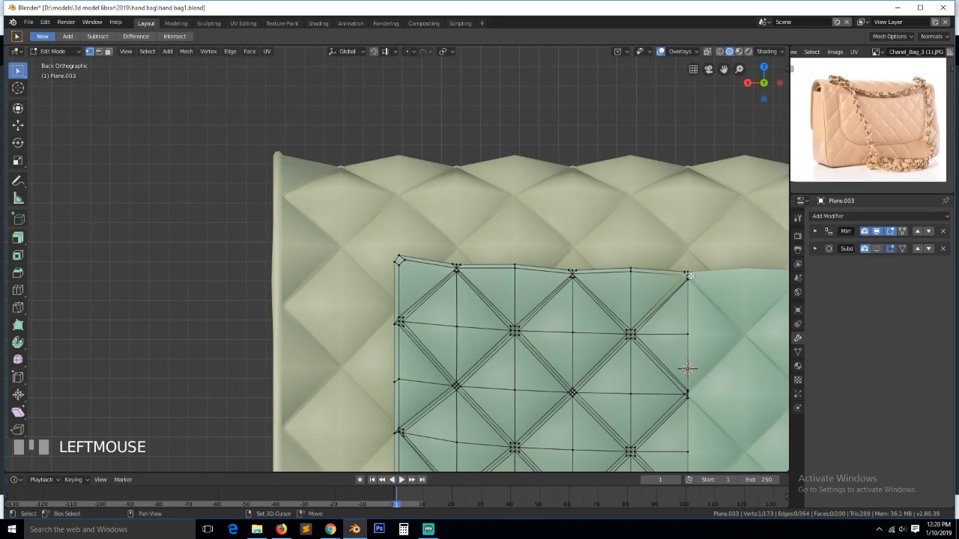
pyautogui.keyDown('shift'); pyautogui.click(686, 274); pyautogui.keyUp('shift')
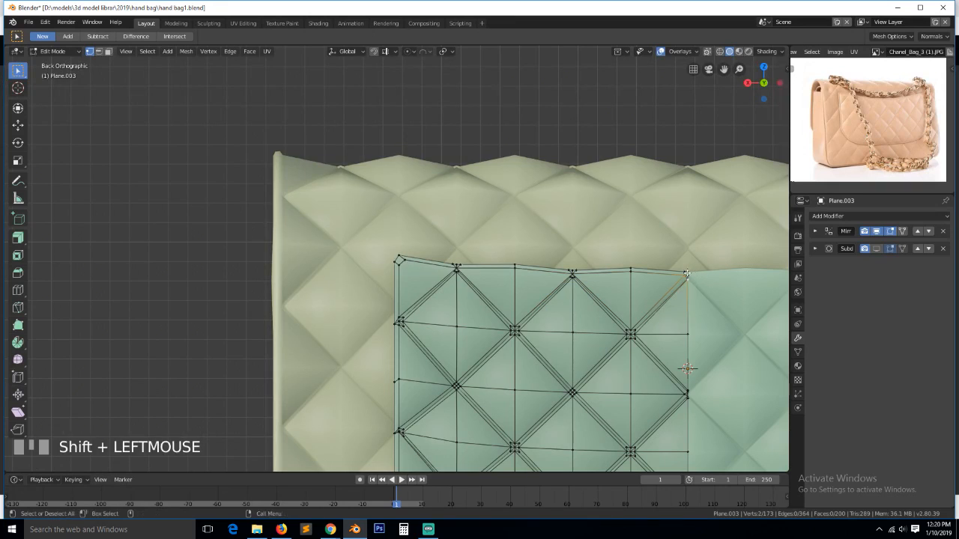
pyautogui.click(689, 277)
pyautogui.keyDown('shift'); pyautogui.click(689, 275); pyautogui.keyUp('shift')
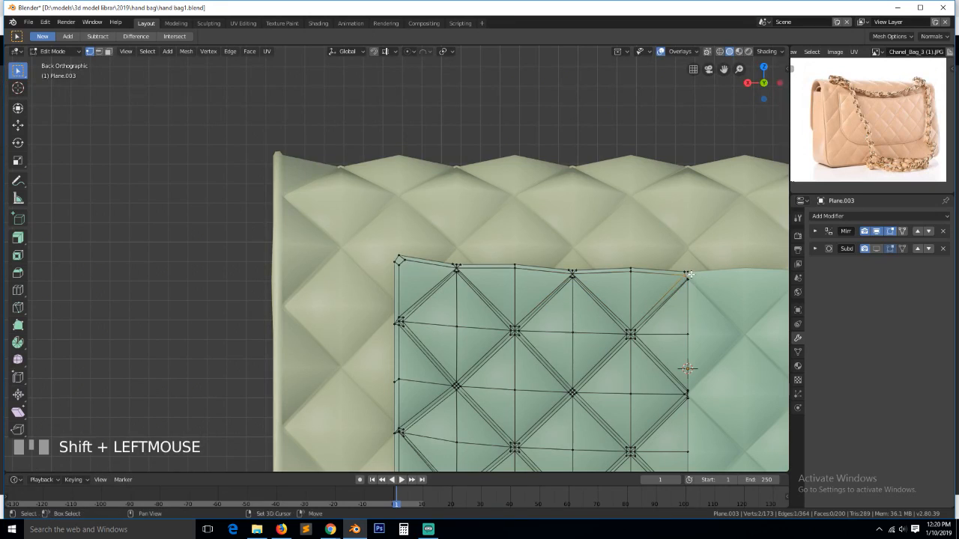
pyautogui.hotkey('alt', 'm')
pyautogui.click(692, 275)
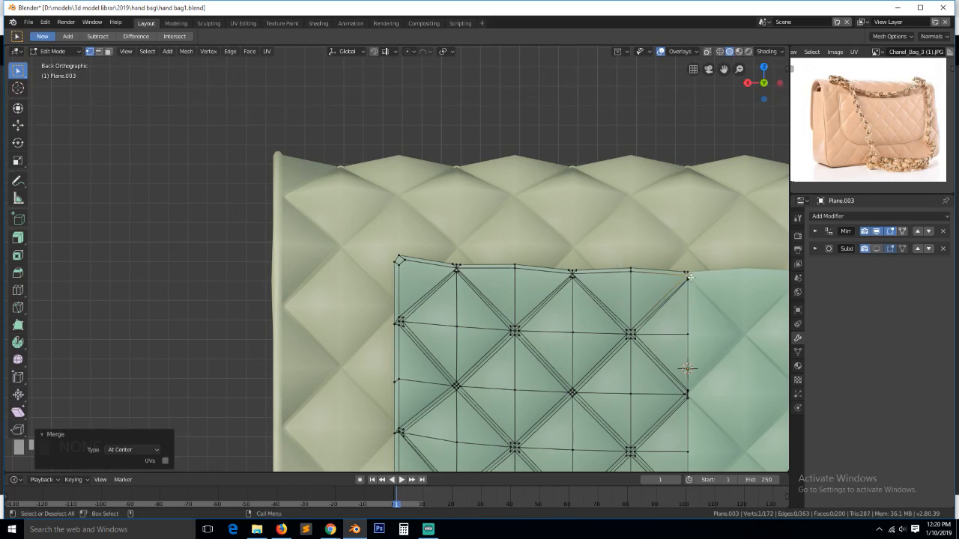
pyautogui.click(687, 276)
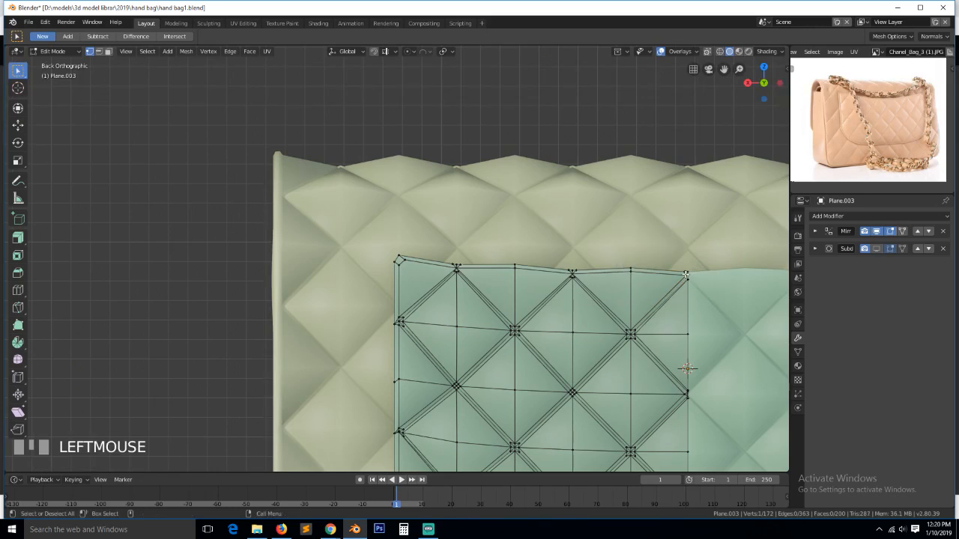
pyautogui.press('g')
pyautogui.press('x')
pyautogui.click(691, 272)
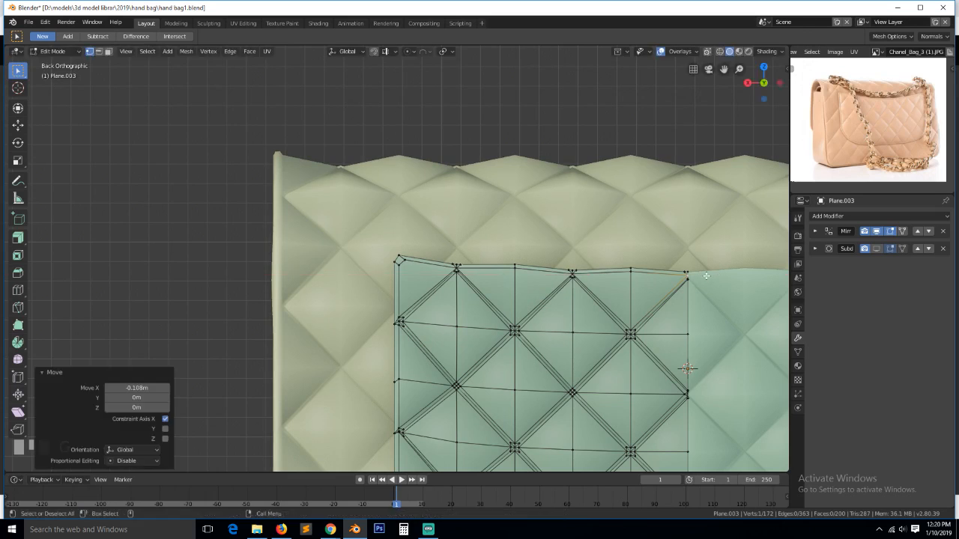
# - Merge the overlapping vertex cluster at the next top-edge seam at its centre
pyautogui.press('a')
pyautogui.keyDown('shift'); pyautogui.click(691, 271); pyautogui.keyUp('shift')
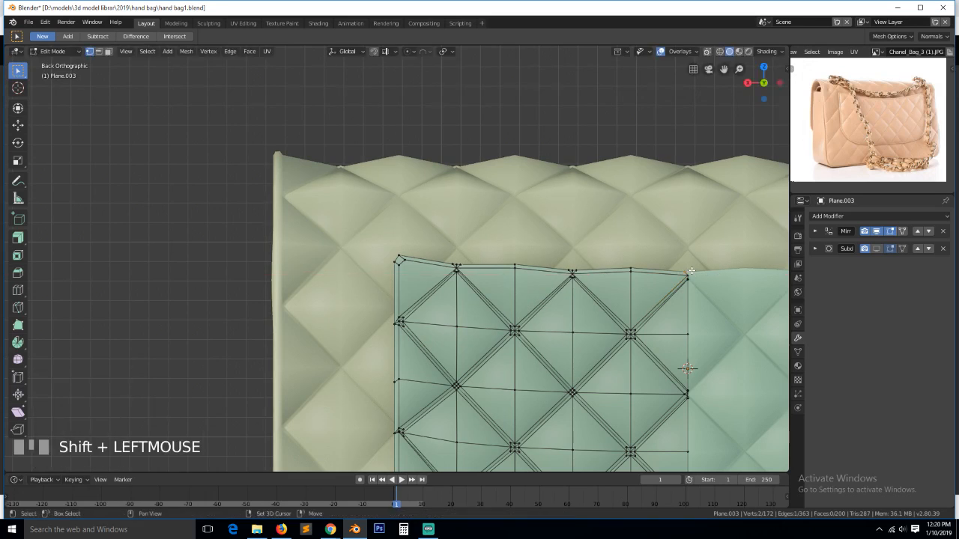
pyautogui.keyDown('ctrl'); pyautogui.click(584, 264); pyautogui.keyUp('ctrl')
pyautogui.click(583, 264)
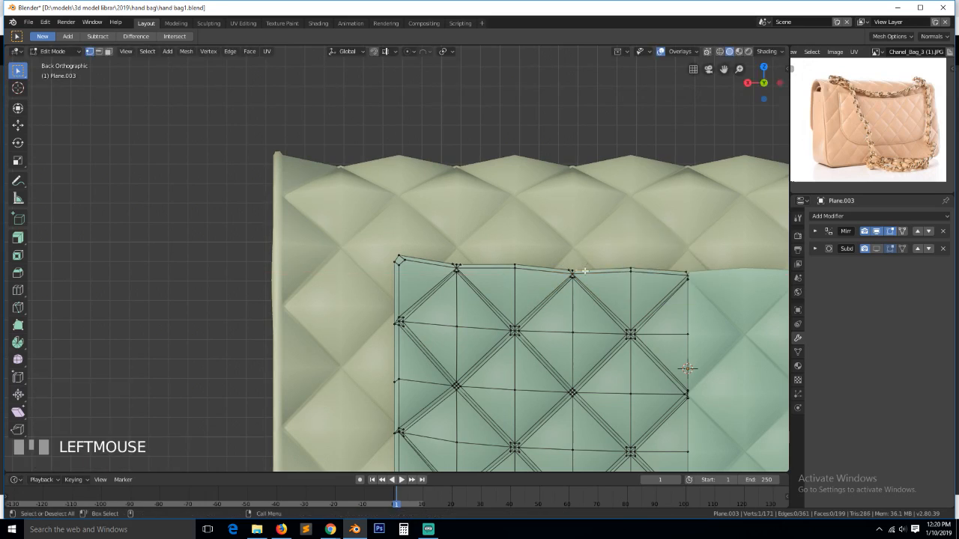
pyautogui.scroll(1, 584, 264)
pyautogui.keyDown('ctrl'); pyautogui.click(758, 281); pyautogui.keyUp('ctrl')
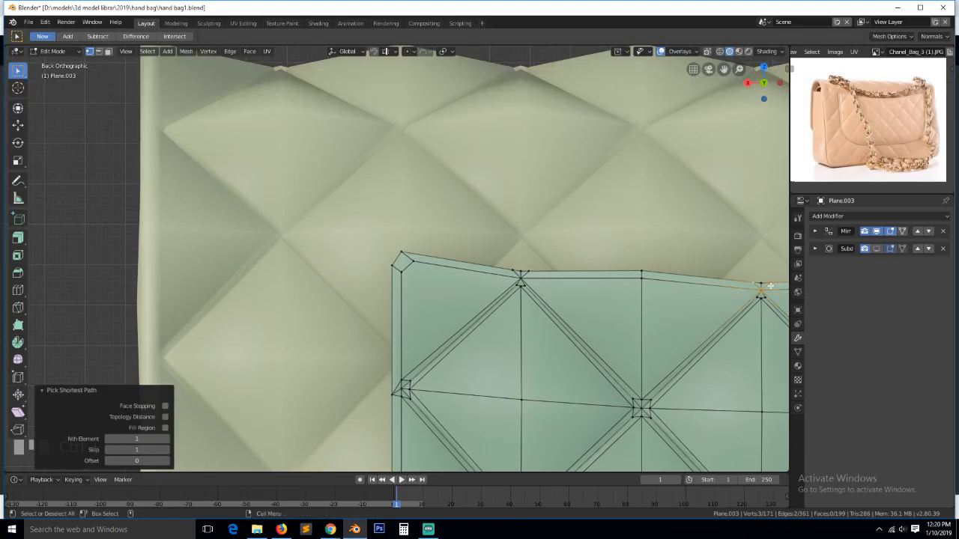
pyautogui.click(758, 281)
pyautogui.keyDown('shift'); pyautogui.click(758, 281); pyautogui.keyUp('shift')
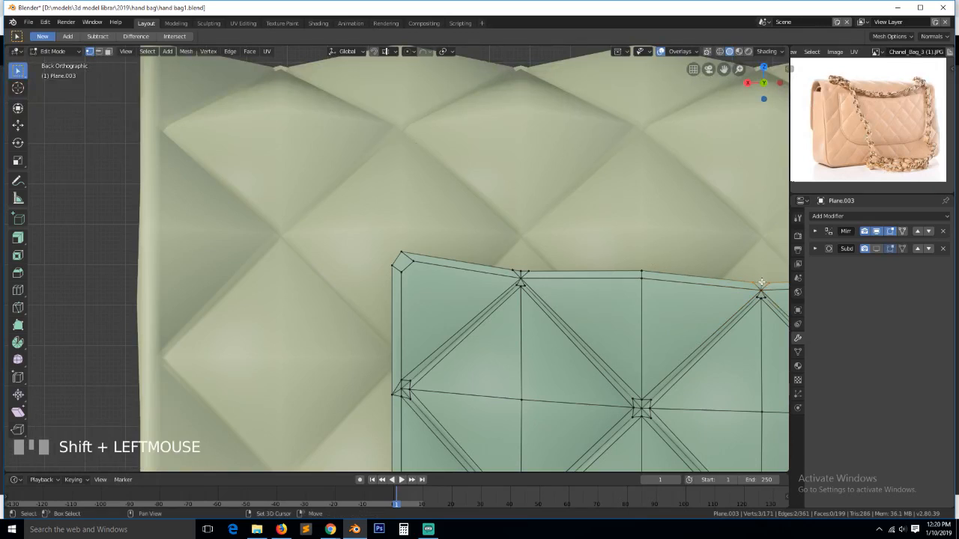
pyautogui.hotkey('alt', 'm')
pyautogui.click(759, 282)
pyautogui.hotkey('alt', 'a')
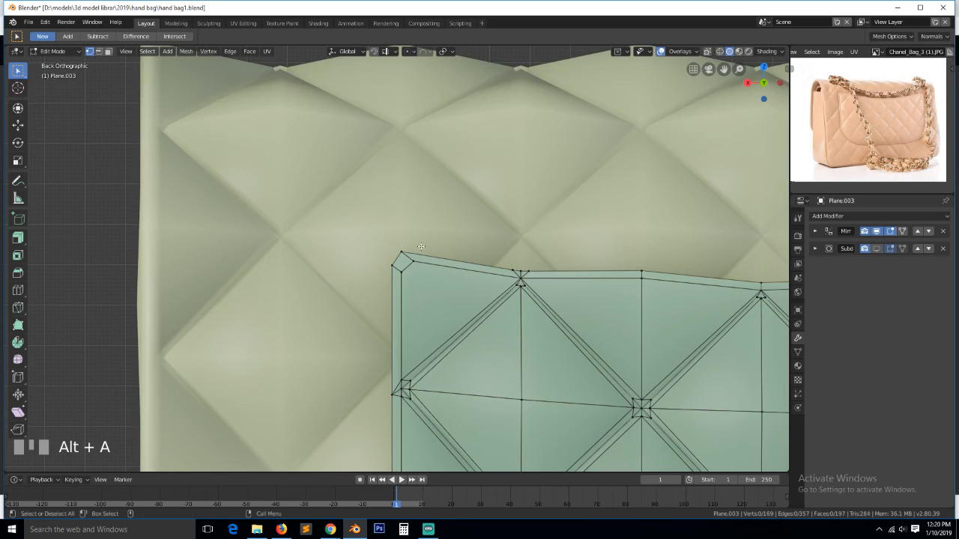
# - Merge the three overlapping vertices near the left end of the top edge
pyautogui.click(520, 273)
pyautogui.click(520, 273)
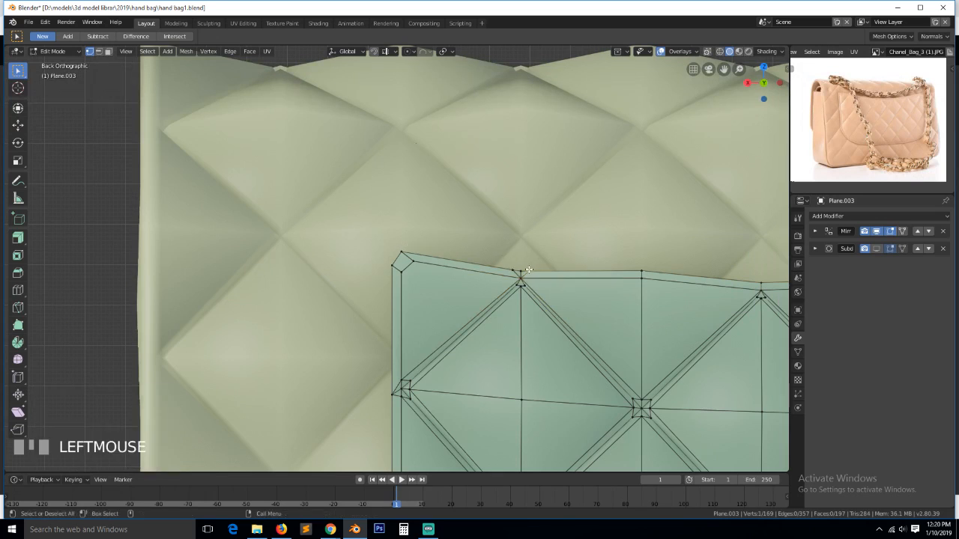
pyautogui.keyDown('shift'); pyautogui.click(517, 268); pyautogui.keyUp('shift')
pyautogui.hotkey('alt', 'm')
pyautogui.click(552, 262)
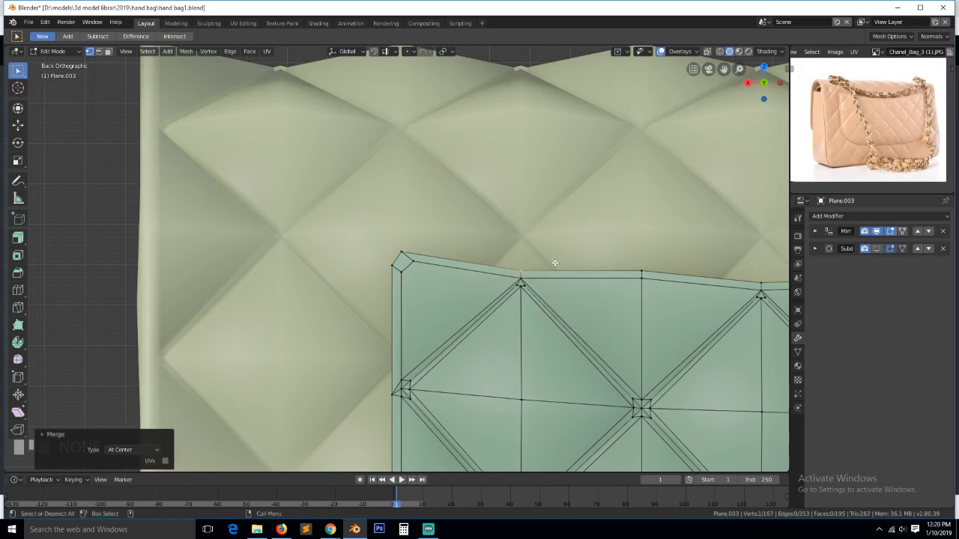
pyautogui.hotkey('alt', 'a')
pyautogui.hotkey('ctrl', 'r')
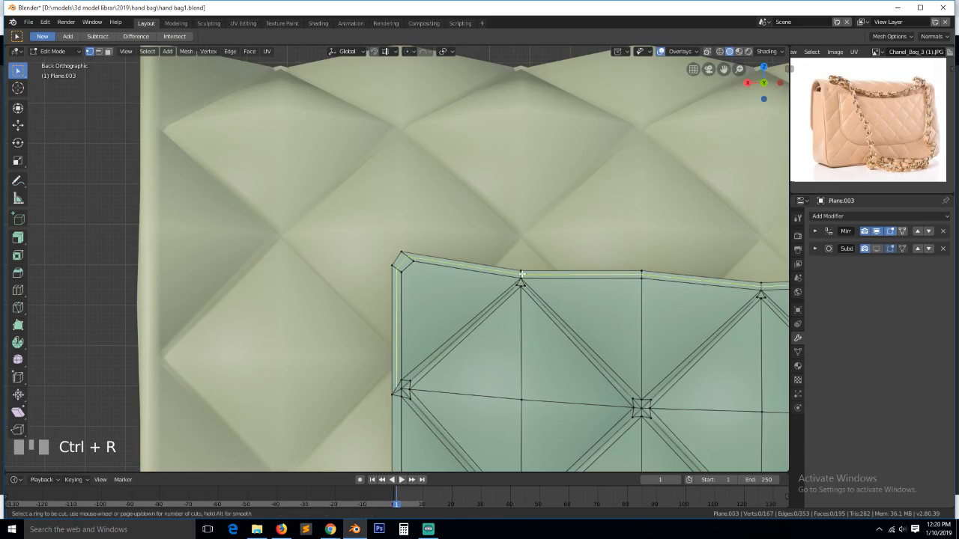
# - Merge the three overlapping vertices at the flap's left corner at their centre
pyautogui.rightClick(522, 274)
pyautogui.click(405, 386)
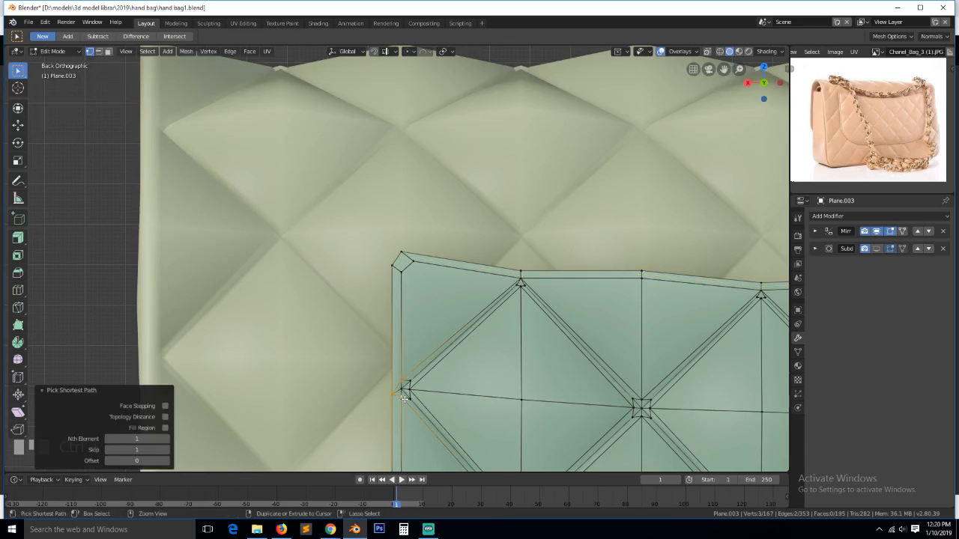
pyautogui.keyDown('shift'); pyautogui.click(405, 389); pyautogui.keyUp('shift')
pyautogui.hotkey('alt', 'm')
pyautogui.click(404, 389)
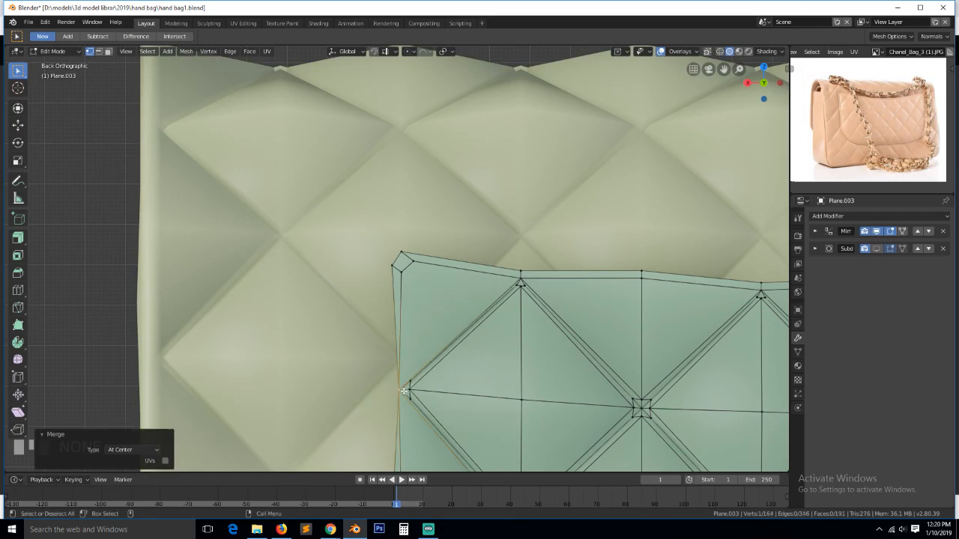
pyautogui.scroll(-6, 405, 391)
pyautogui.scroll(5, 401, 399)
pyautogui.hotkey('ctrl', 'z')
pyautogui.keyDown('shift'); pyautogui.click(396, 373); pyautogui.keyUp('shift')
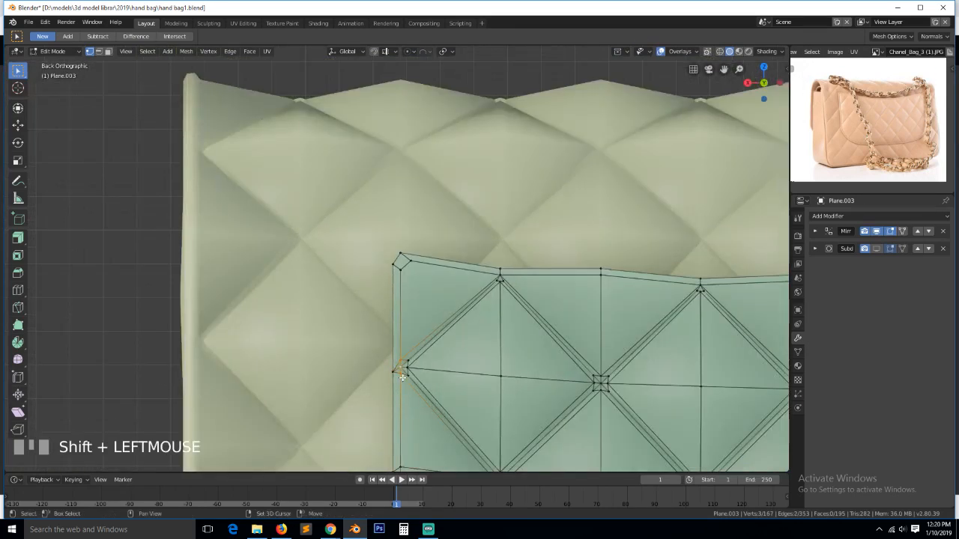
pyautogui.hotkey('alt', 'm')
pyautogui.click(404, 377)
pyautogui.hotkey('alt', 'a')
# - Nudge a stray vertex at the flap's left corner into a cleaner position
pyautogui.scroll(-4, 411, 393)
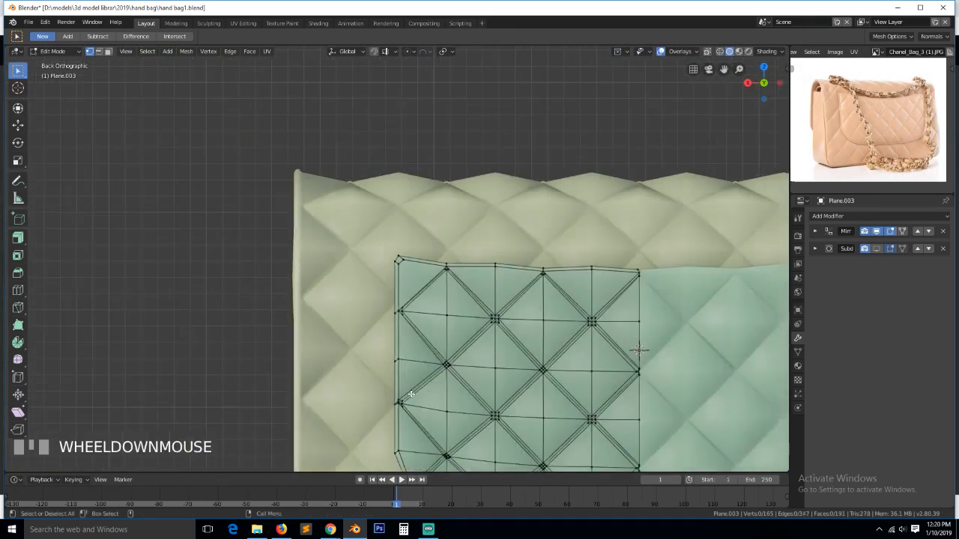
pyautogui.scroll(-3, 411, 394)
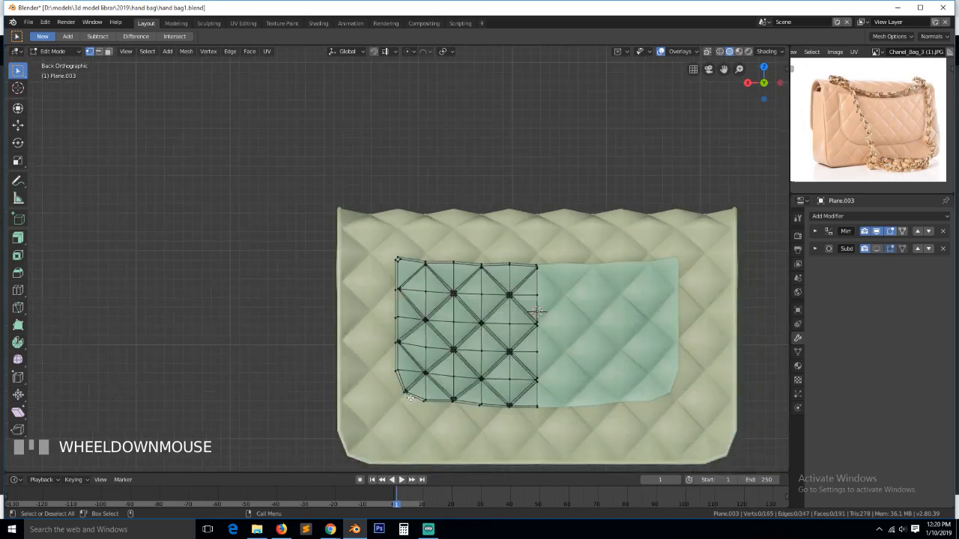
pyautogui.scroll(6, 411, 398)
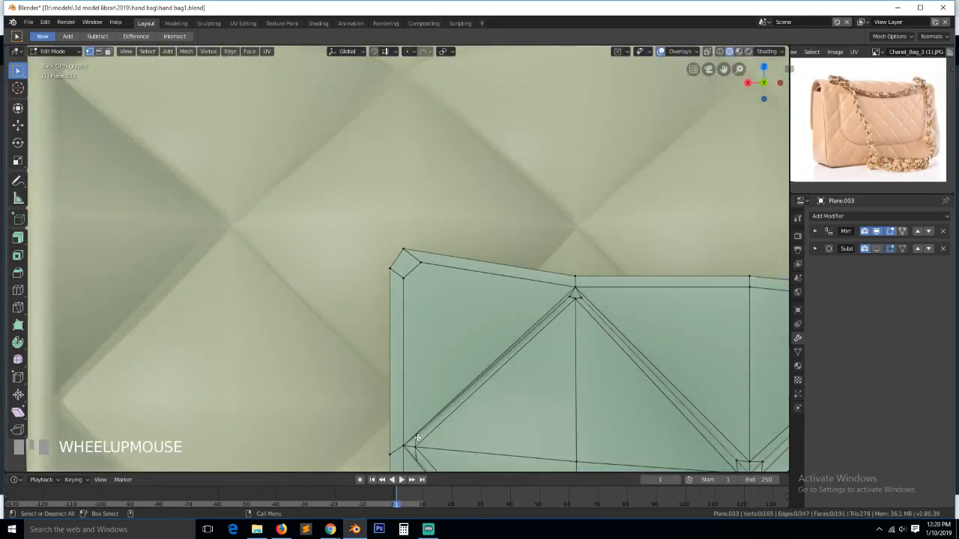
pyautogui.click(417, 439)
pyautogui.press('g')
pyautogui.click(419, 444)
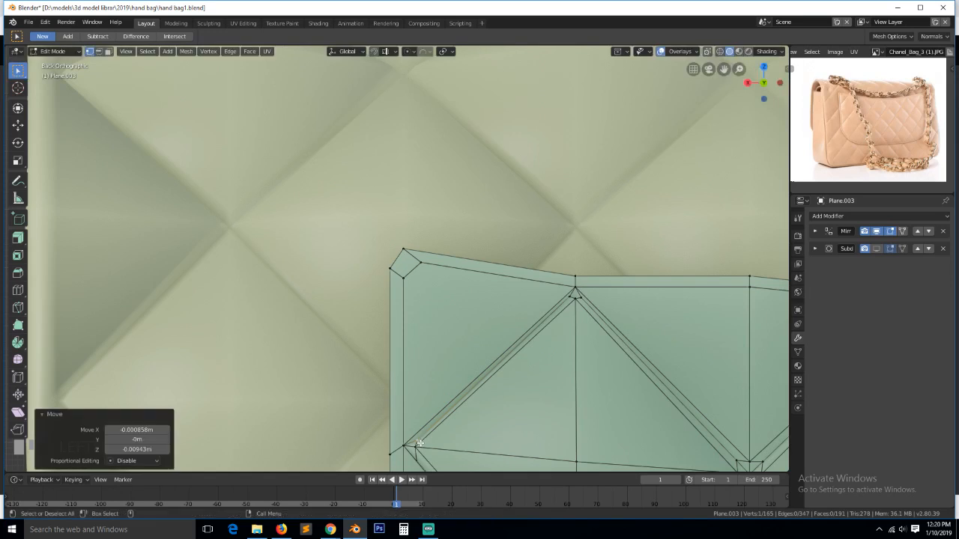
pyautogui.scroll(-2, 420, 445)
# - Slide a left-edge vertex into line along the flap's border, then select the outer loop
pyautogui.click(405, 458)
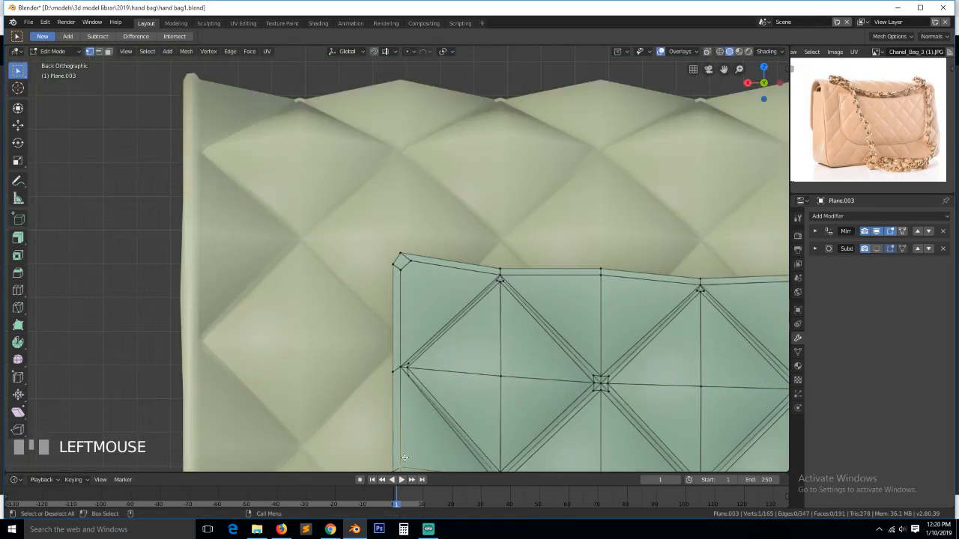
pyautogui.press('KP_Decimal')
pyautogui.scroll(2, 488, 368)
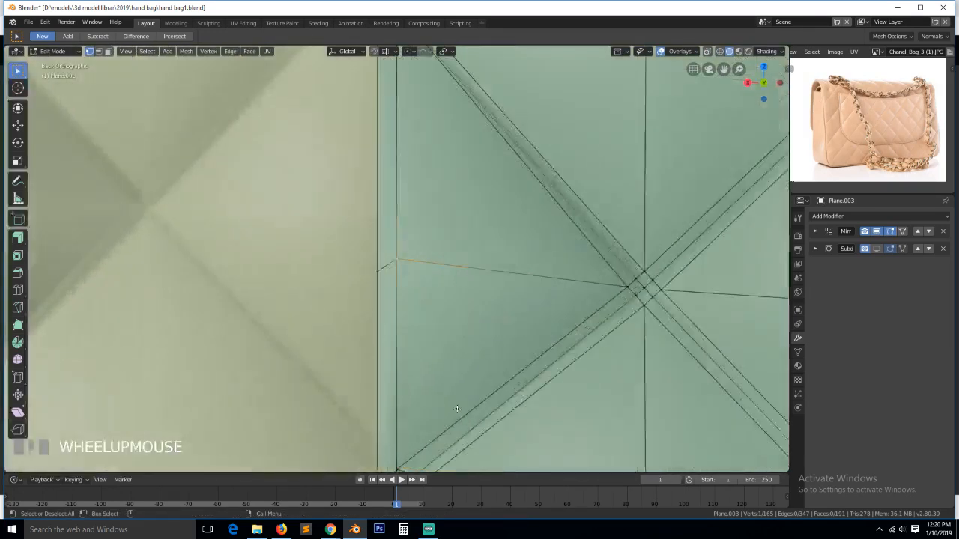
pyautogui.scroll(-2, 456, 409)
pyautogui.click(403, 384)
pyautogui.scroll(2, 397, 379)
pyautogui.scroll(-1, 397, 379)
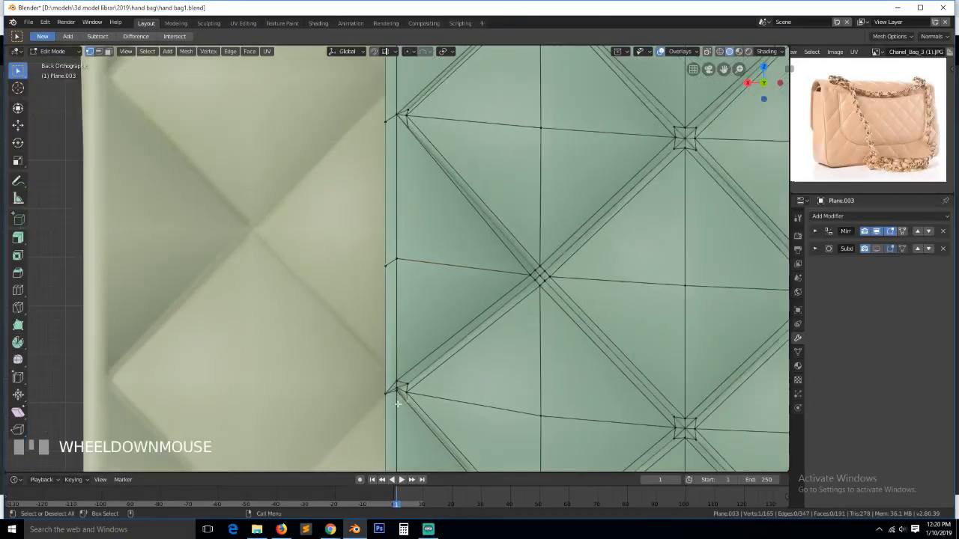
pyautogui.click(397, 394)
pyautogui.press('g')
pyautogui.click(399, 397)
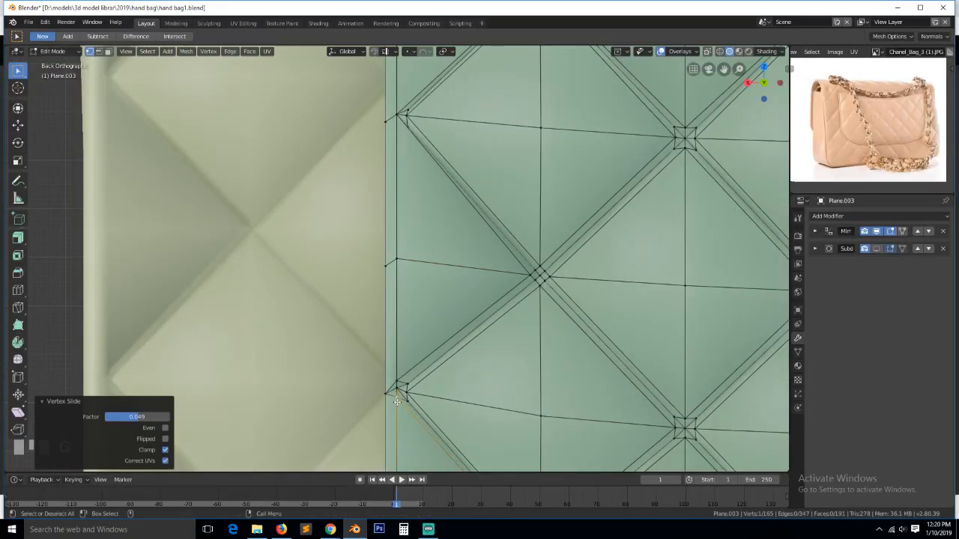
pyautogui.hotkey('alt', 'a')
pyautogui.scroll(-3, 420, 408)
pyautogui.scroll(2, 489, 154)
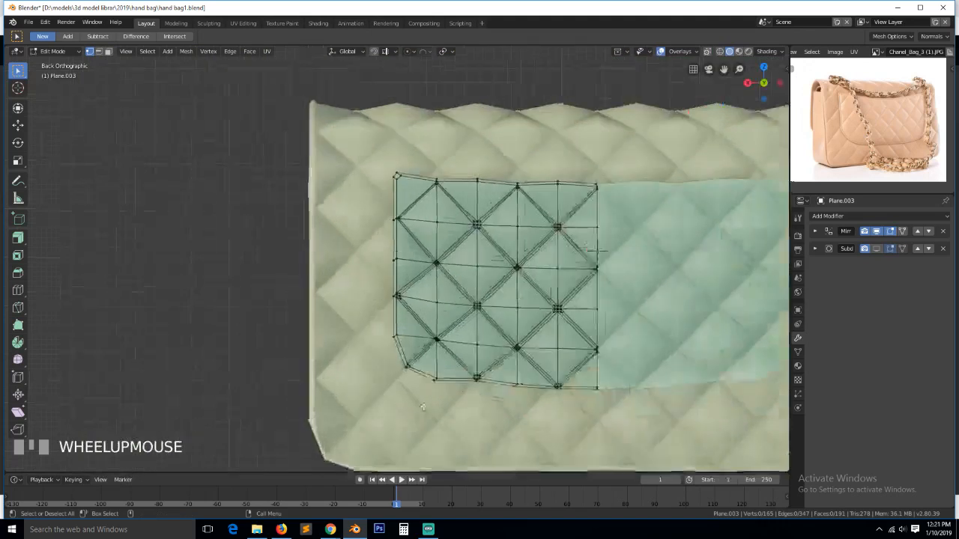
pyautogui.keyDown('alt'); pyautogui.click(491, 144); pyautogui.keyUp('alt')
# - Extrude the flap's outer loop backward for thickness and add a loop cut around the rim
pyautogui.press('`')
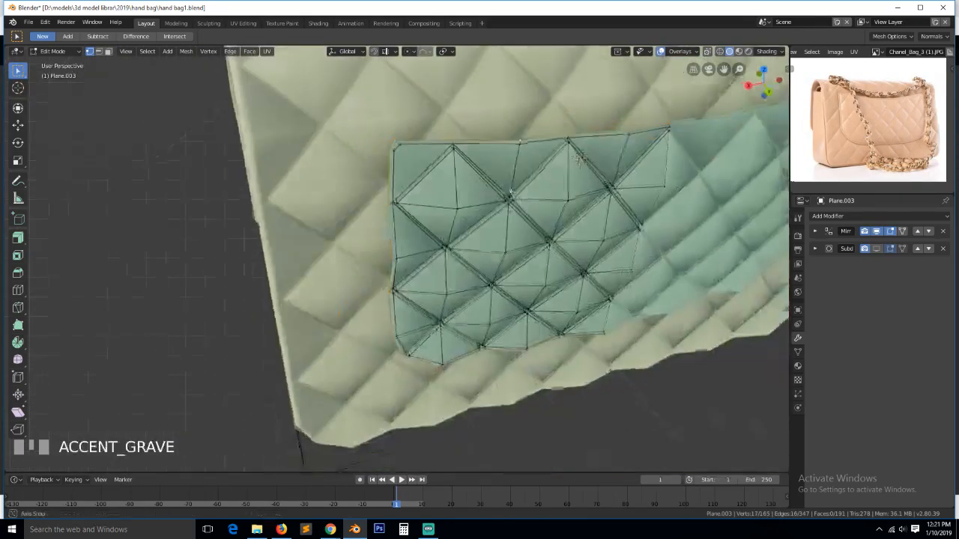
pyautogui.press('e')
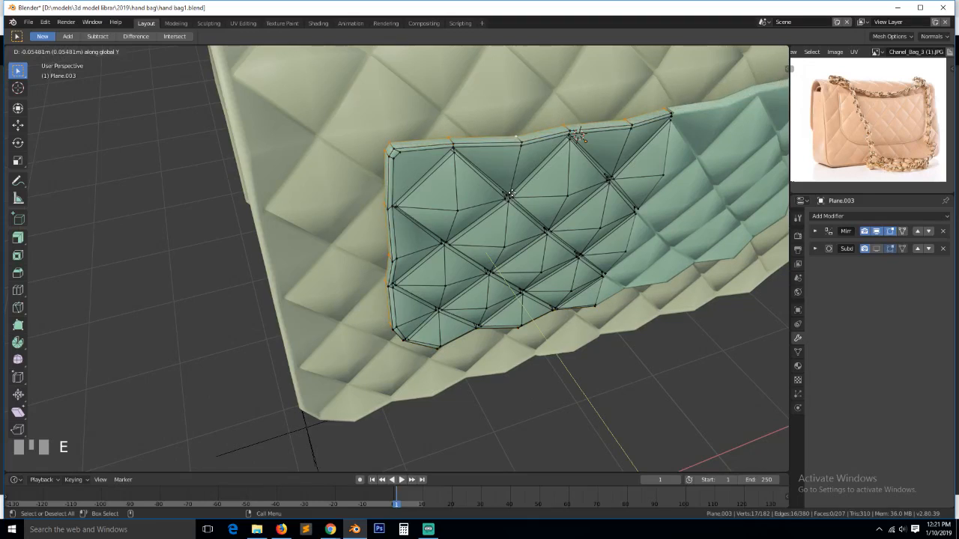
pyautogui.click(512, 194)
pyautogui.hotkey('ctrl', 'r')
pyautogui.click(393, 146)
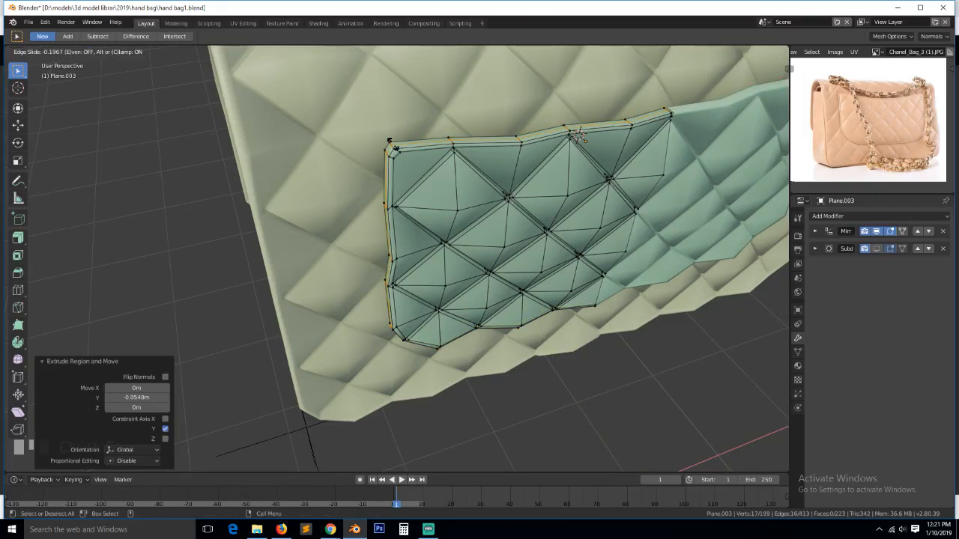
pyautogui.click(389, 141)
# - Puff the new band of rim faces outward with Shrink/Fatten
pyautogui.press('3')
pyautogui.keyDown('alt'); pyautogui.click(394, 148); pyautogui.keyUp('alt')
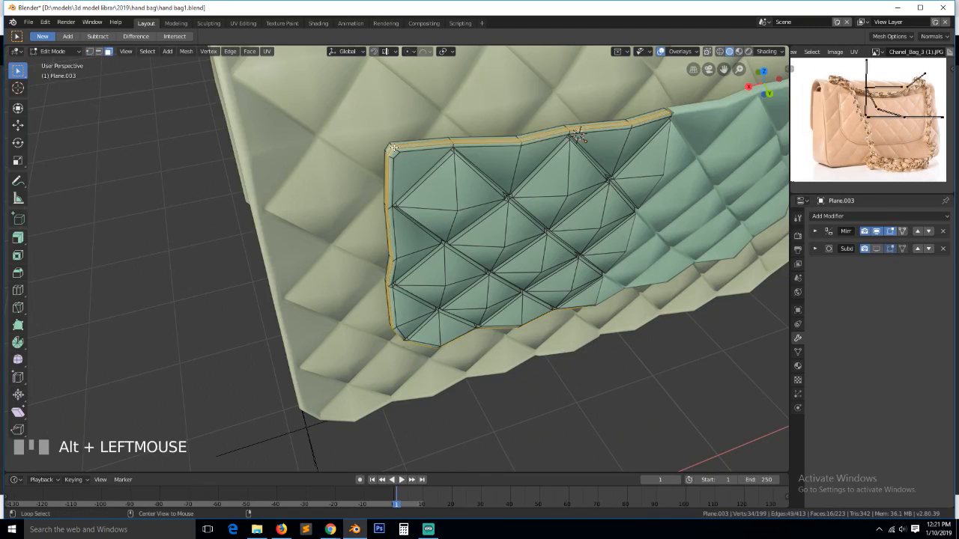
pyautogui.click(18, 236)
pyautogui.scroll(2, 260, 154)
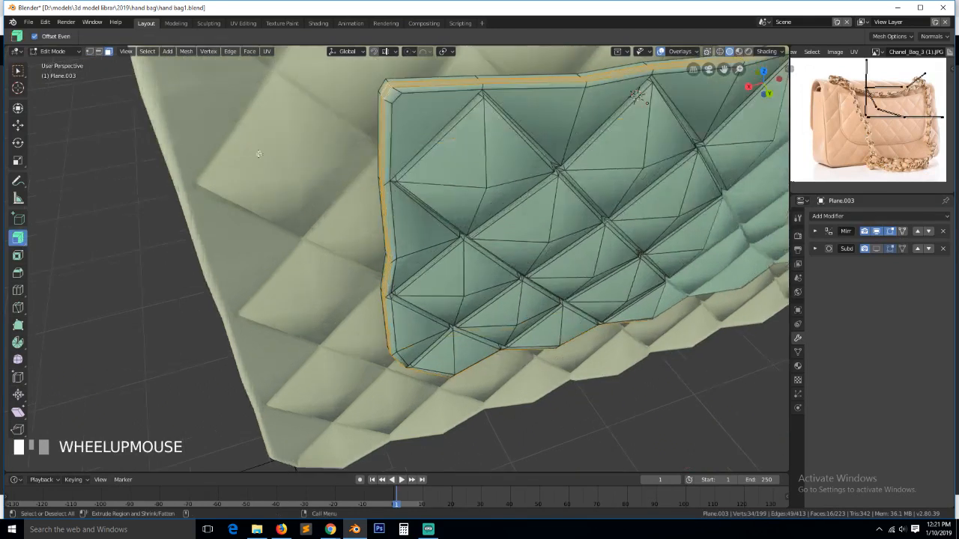
pyautogui.moveTo(391, 83); pyautogui.dragTo(390, 80)
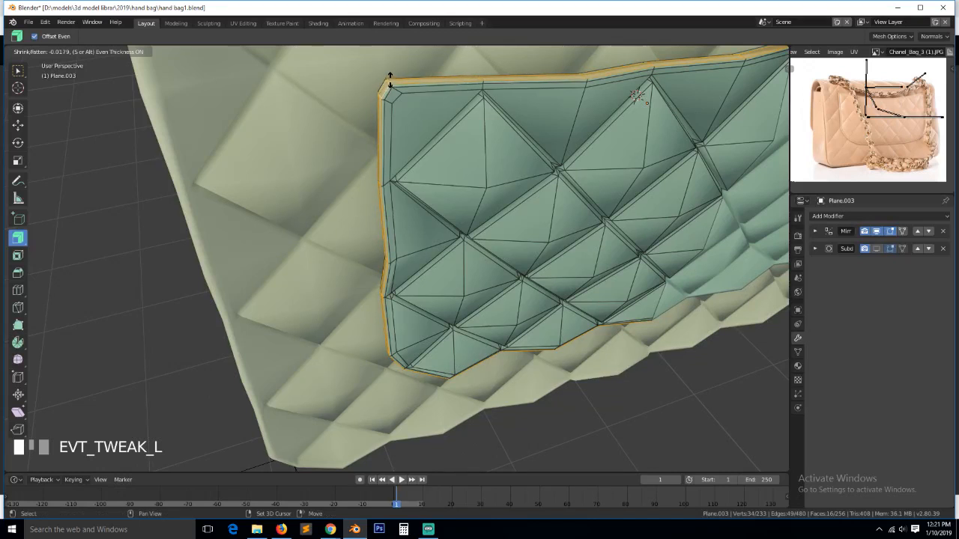
pyautogui.moveTo(388, 77); pyautogui.dragTo(389, 79)
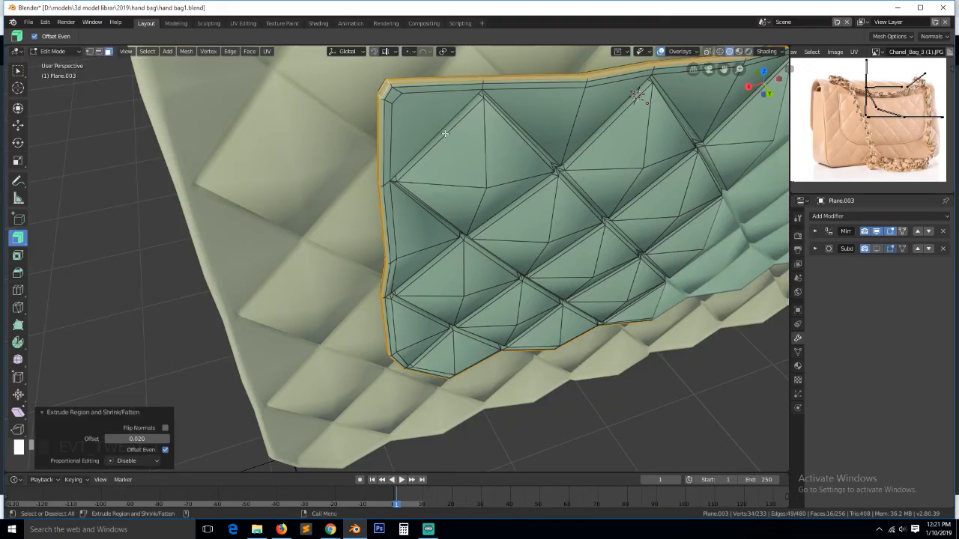
# - Preview the flap with subdivision smoothing, then hide the smoothing and the mirrored half
pyautogui.press('Tab')
pyautogui.scroll(-2, 682, 236)
pyautogui.press('Tab')
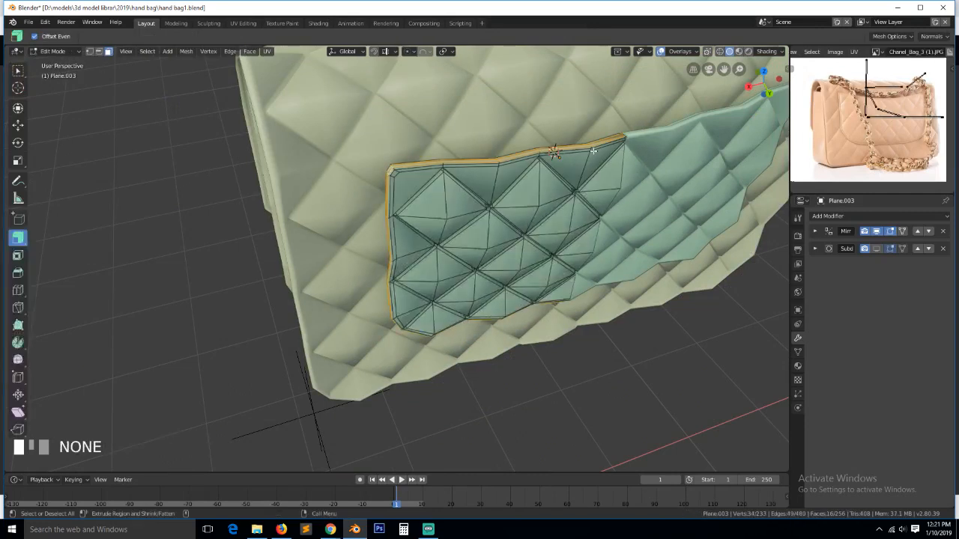
pyautogui.click(876, 250)
pyautogui.moveTo(625, 236); pyautogui.dragTo(488, 198, button='middle')
pyautogui.press('Tab')
pyautogui.moveTo(347, 225); pyautogui.dragTo(382, 200, button='middle')
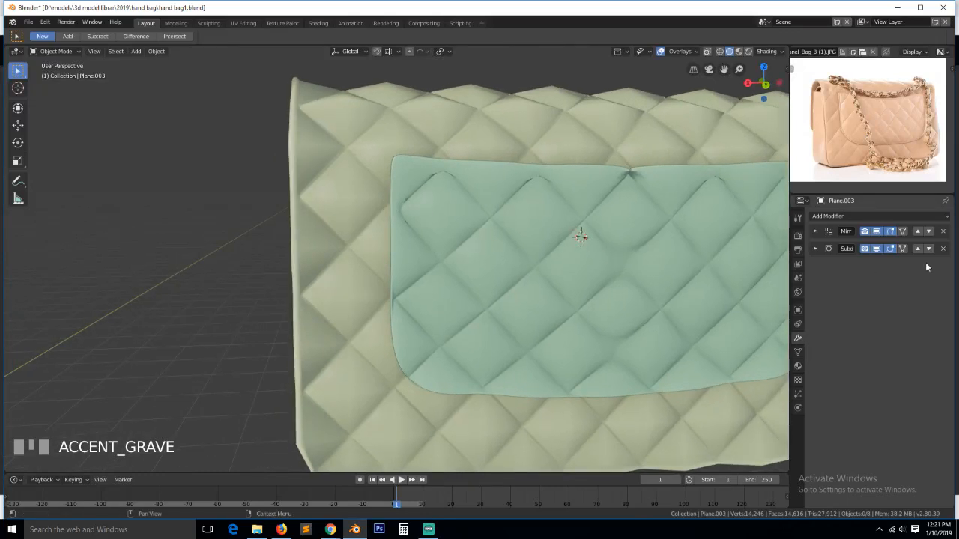
pyautogui.click(876, 249)
pyautogui.click(876, 234)
pyautogui.press('Tab')
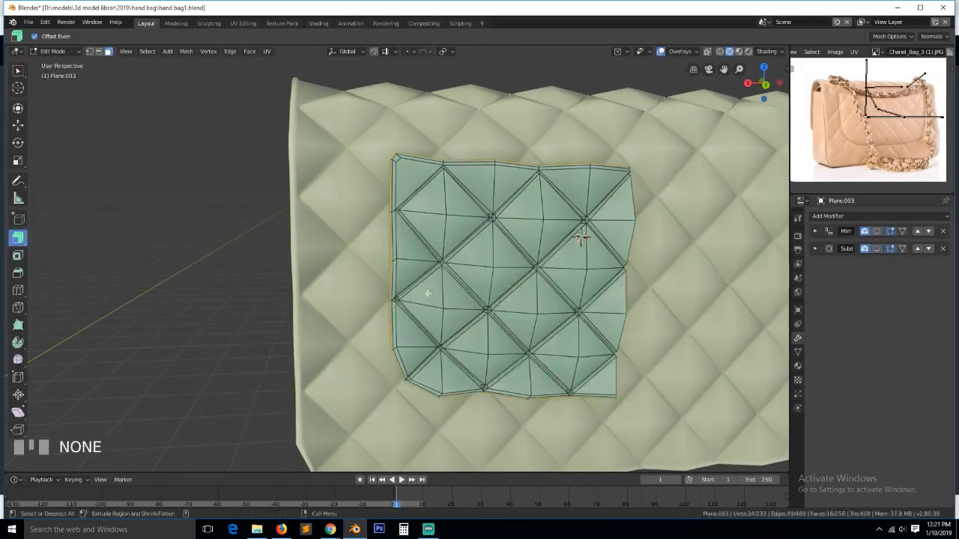
# - Insert a new edge loop along the flap's left border, slid to factor 0.577
pyautogui.scroll(3, 380, 317)
pyautogui.press('1')
pyautogui.hotkey('alt', 'a')
pyautogui.moveTo(381, 315); pyautogui.dragTo(424, 310, button='middle')
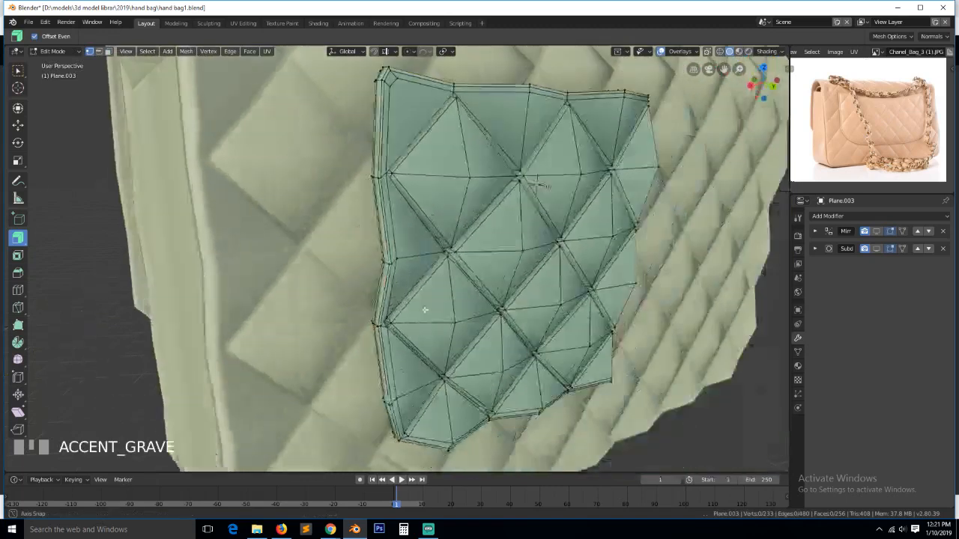
pyautogui.scroll(2, 393, 240)
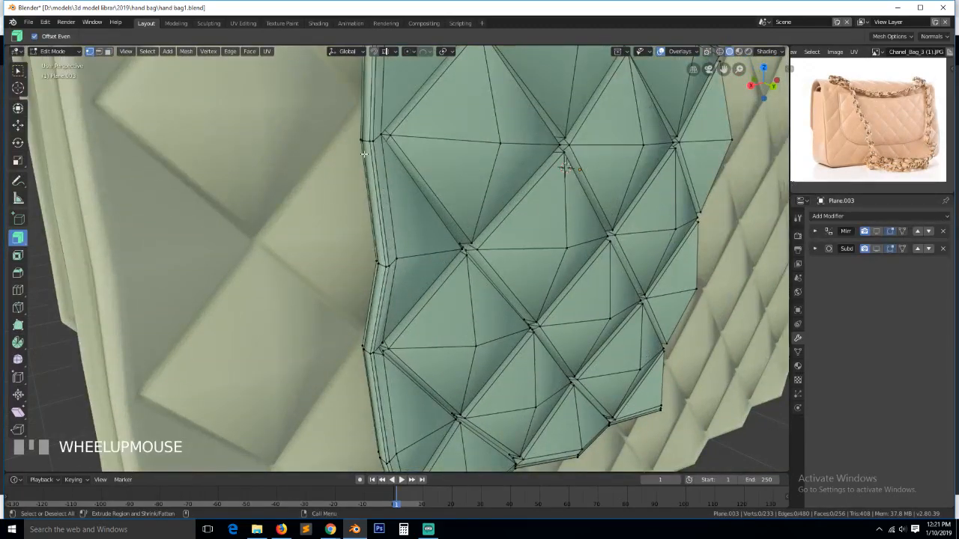
pyautogui.moveTo(373, 170)
pyautogui.mouseDown(button='middle')
pyautogui.moveTo(343, 160)
pyautogui.moveTo(449, 162)
pyautogui.moveTo(386, 214)
pyautogui.moveTo(368, 201)
pyautogui.moveTo(371, 175)
pyautogui.mouseUp(button='middle')
pyautogui.keyDown('alt'); pyautogui.click(386, 213); pyautogui.keyUp('alt')
pyautogui.hotkey('ctrl', 'r')
pyautogui.click(381, 138)
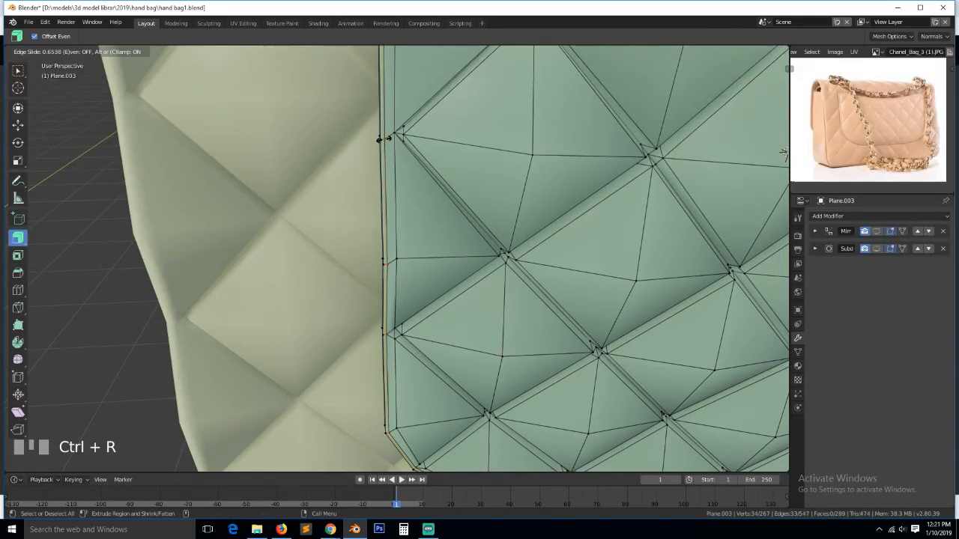
pyautogui.click(381, 138)
pyautogui.hotkey('alt', 's')
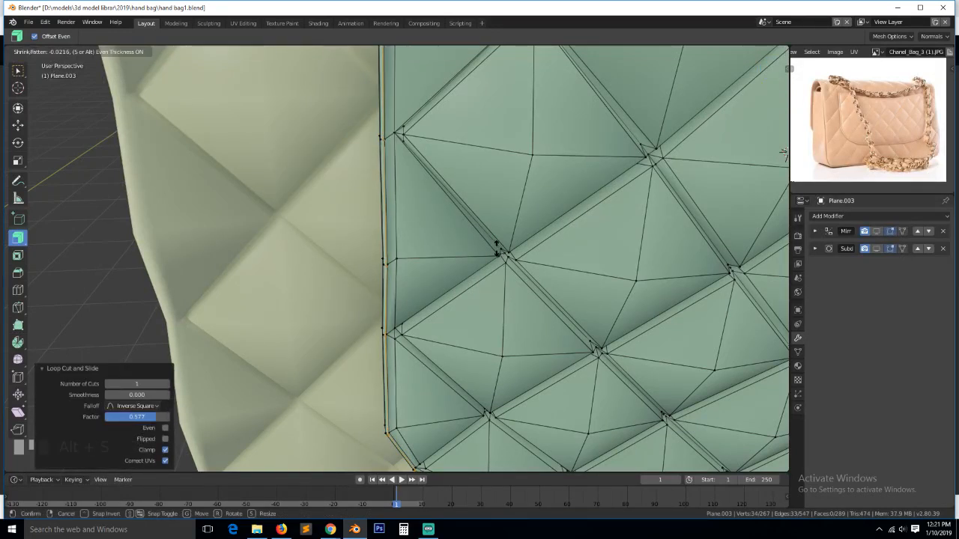
pyautogui.press('Escape')
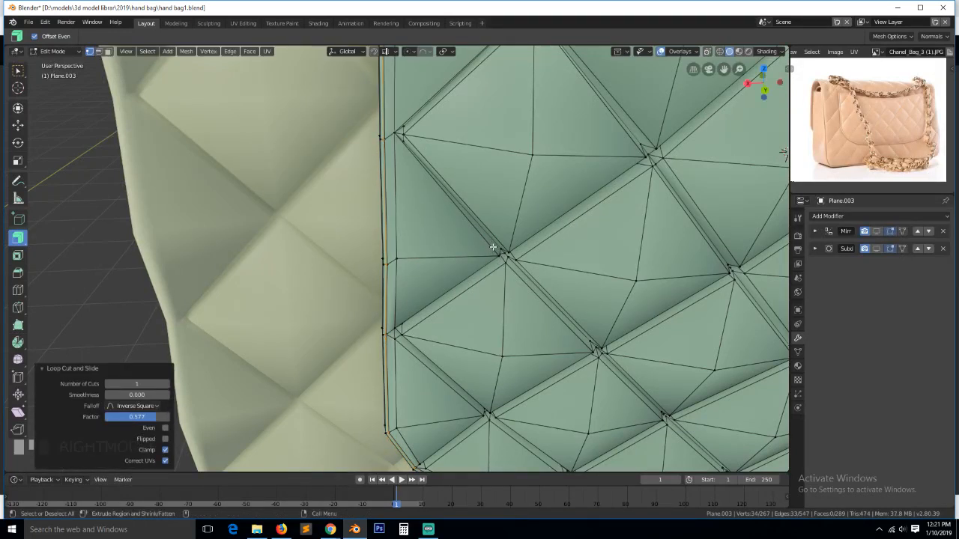
# - Select an edge loop on the flap's side and orbit round to face the quilted bag
pyautogui.moveTo(494, 251); pyautogui.dragTo(524, 298, button='middle')
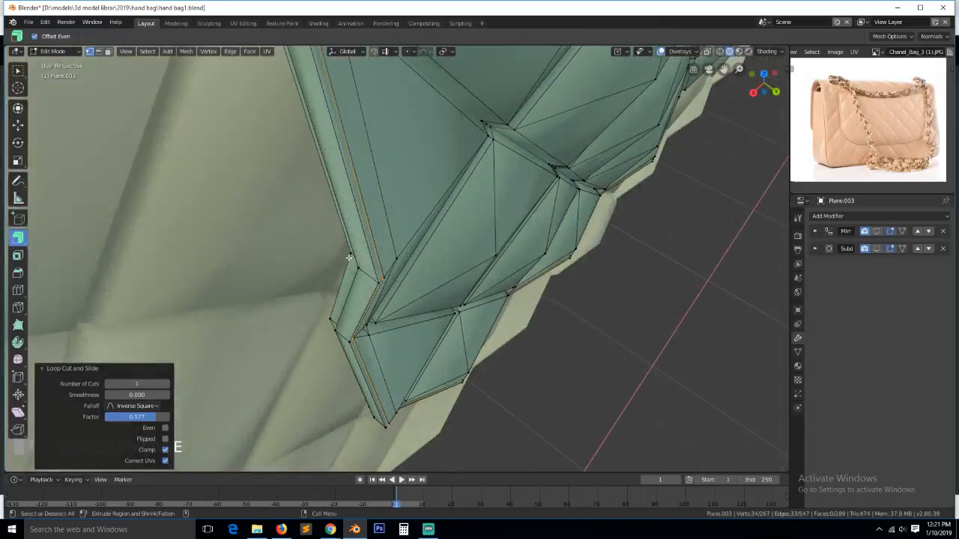
pyautogui.press('`')
pyautogui.keyDown('alt'); pyautogui.click(376, 276); pyautogui.keyUp('alt')
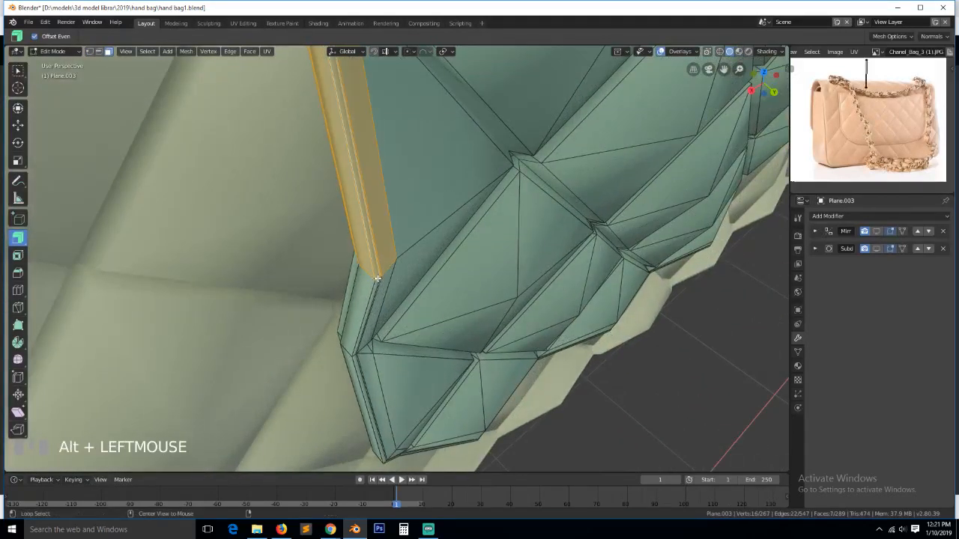
pyautogui.keyDown('alt'); pyautogui.click(377, 279); pyautogui.keyUp('alt')
pyautogui.press('`')
pyautogui.moveTo(472, 272); pyautogui.dragTo(573, 278, button='middle')
pyautogui.scroll(-4, 409, 280)
pyautogui.scroll(-3, 583, 274)
# - Box-select the edges at the flap's upper corner from the back in wireframe
pyautogui.press('KP_1')
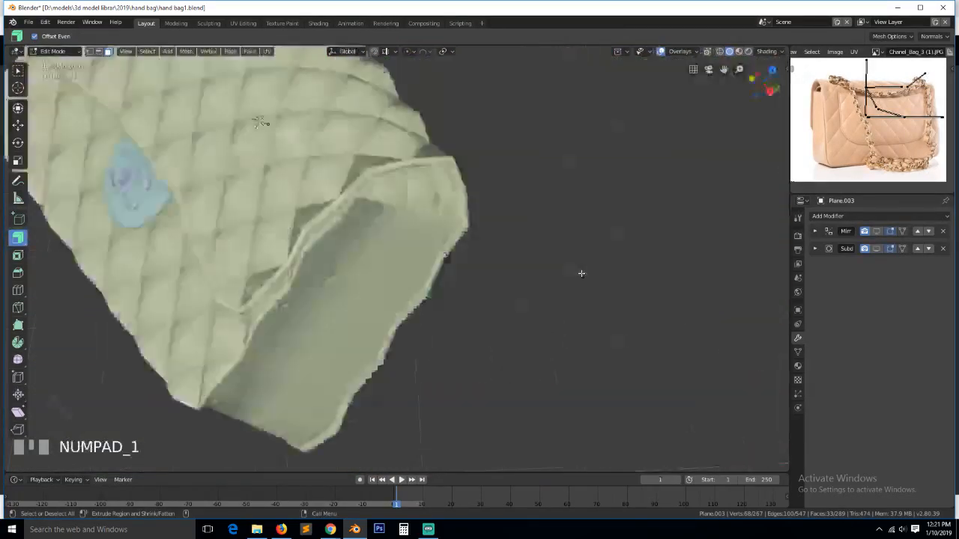
pyautogui.press('KP_3')
pyautogui.press('ctrl+KP_1')
pyautogui.hotkey('shift', 'z')
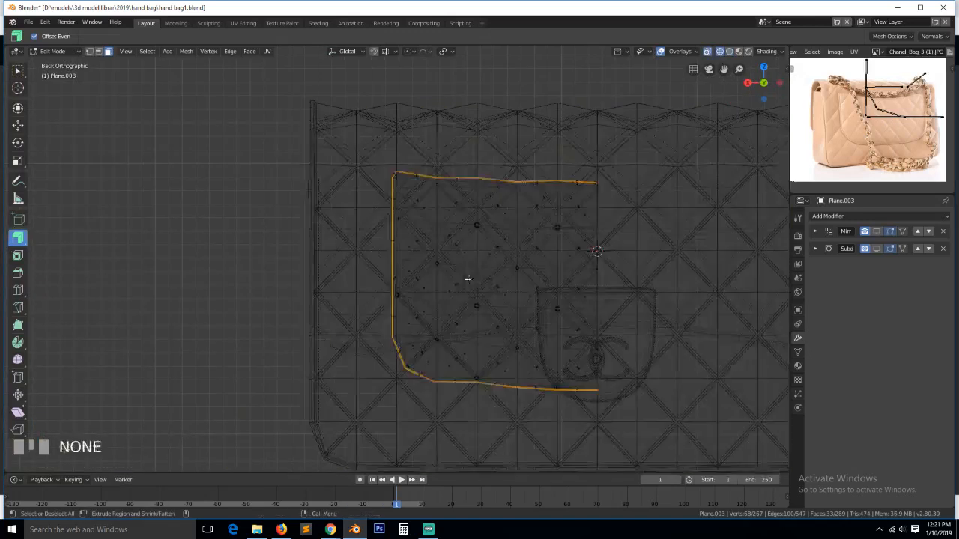
pyautogui.hotkey('alt', 'a')
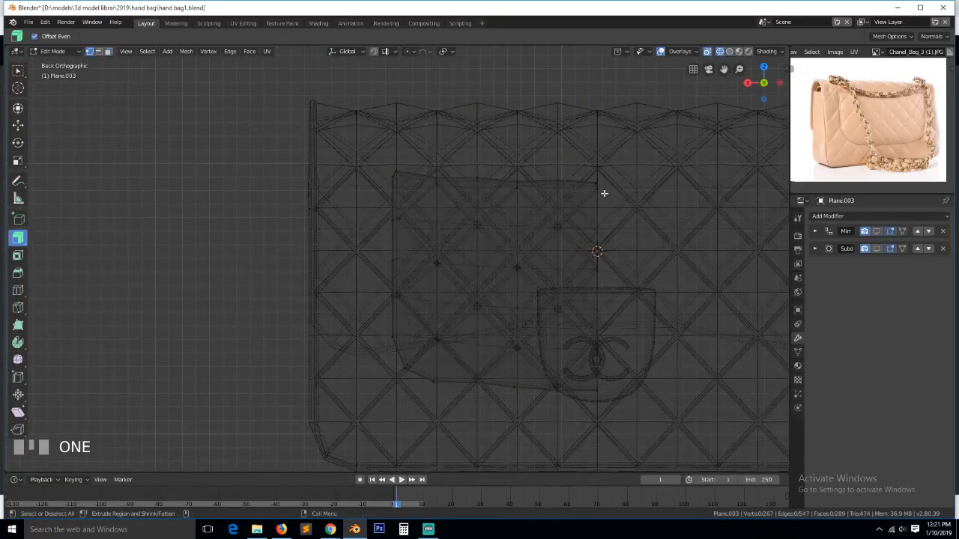
pyautogui.press('b')
pyautogui.moveTo(591, 154); pyautogui.dragTo(629, 203)
pyautogui.press('KP_Decimal')
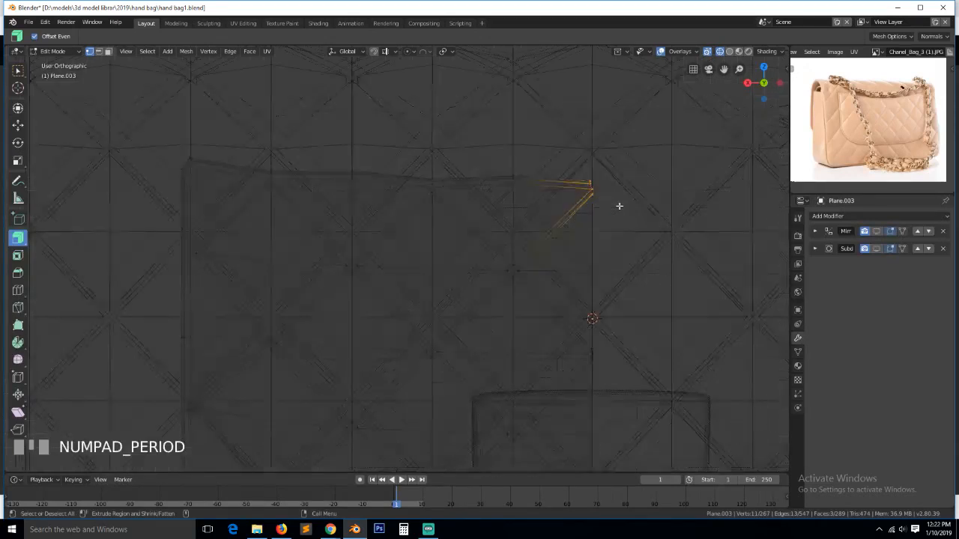
pyautogui.hotkey('shift', 'z')
pyautogui.moveTo(612, 236); pyautogui.dragTo(535, 250, button='middle')
pyautogui.scroll(-4, 567, 267)
# - Delete the two small strip faces at the flap's corner tip
pyautogui.press('2')
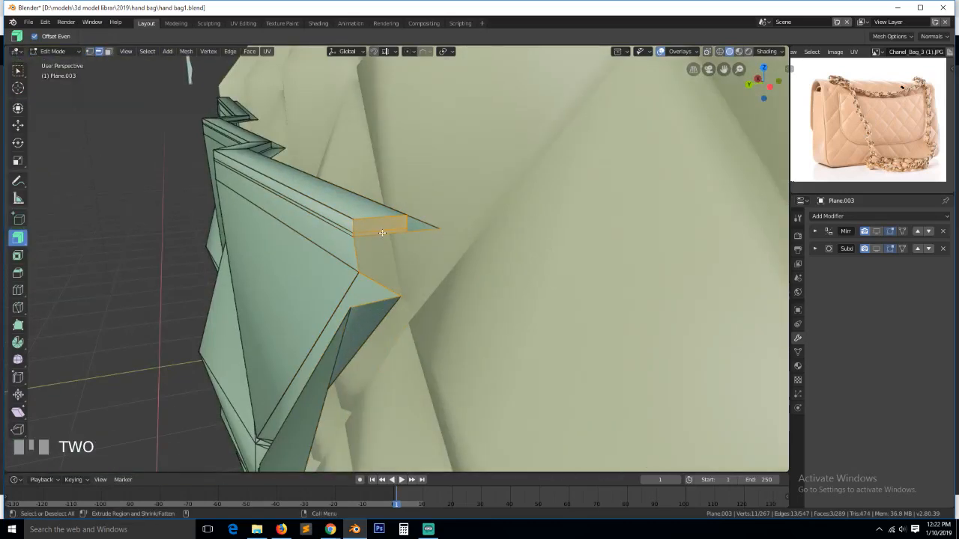
pyautogui.click(382, 231)
pyautogui.keyDown('ctrl'); pyautogui.click(381, 234); pyautogui.keyUp('ctrl')
pyautogui.press('3')
pyautogui.click(383, 226)
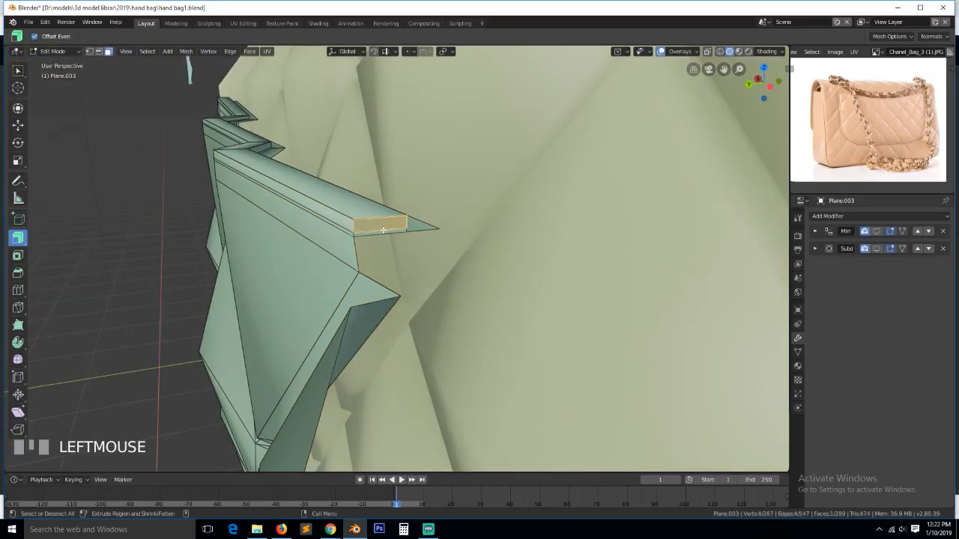
pyautogui.keyDown('ctrl'); pyautogui.click(383, 232); pyautogui.keyUp('ctrl')
pyautogui.press('x')
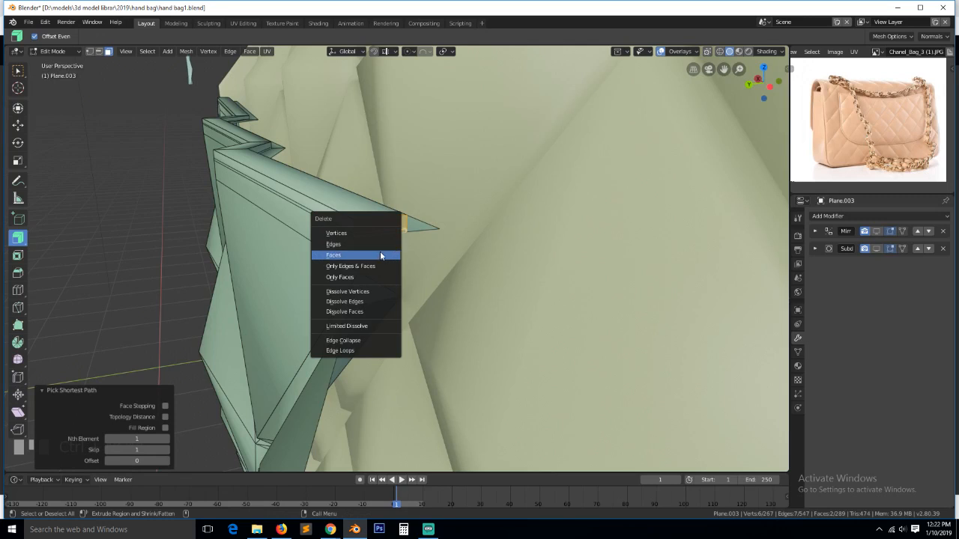
pyautogui.click(380, 255)
# - Select the long face beside the removed corner, then the edge loop along the flap side
pyautogui.scroll(-6, 387, 265)
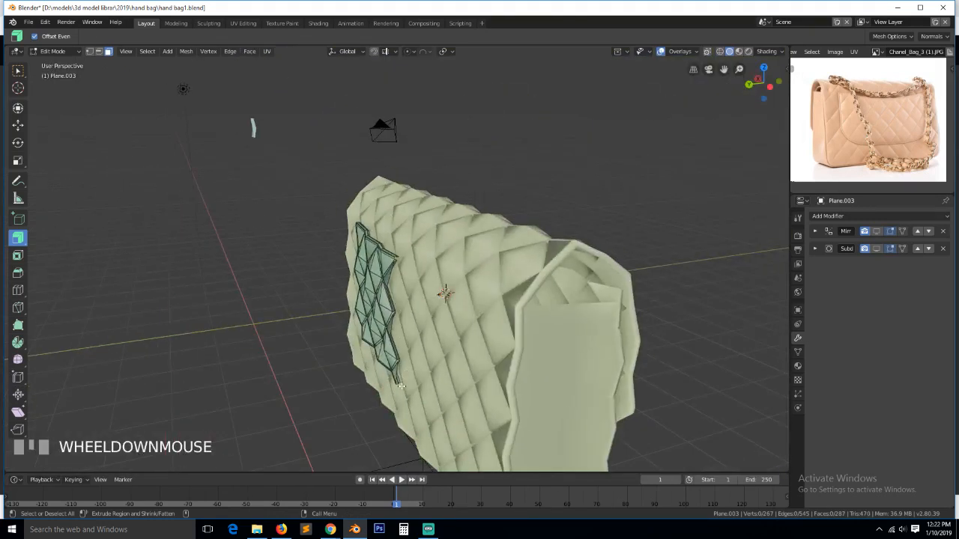
pyautogui.click(397, 380)
pyautogui.press('KP_Decimal')
pyautogui.scroll(-4, 397, 367)
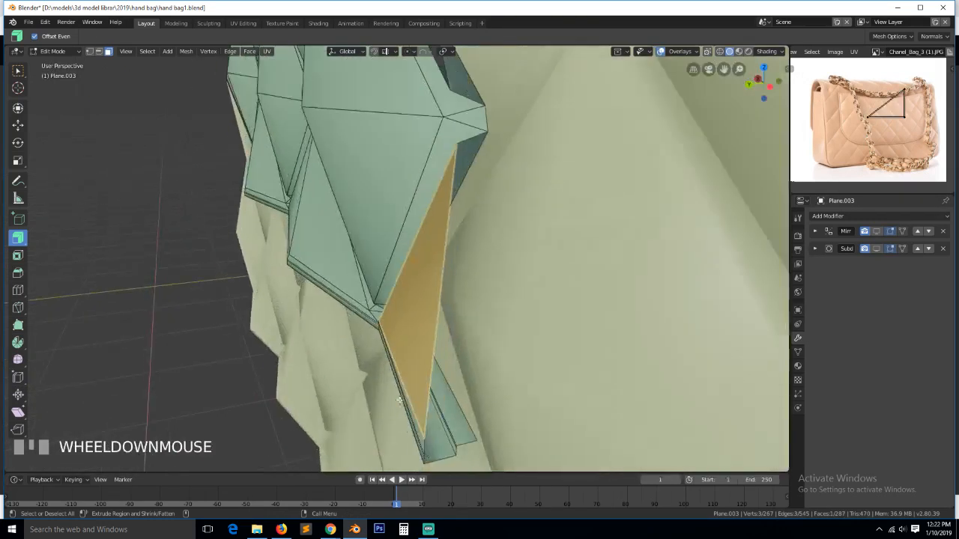
pyautogui.press('2')
pyautogui.keyDown('alt'); pyautogui.click(410, 287); pyautogui.keyUp('alt')
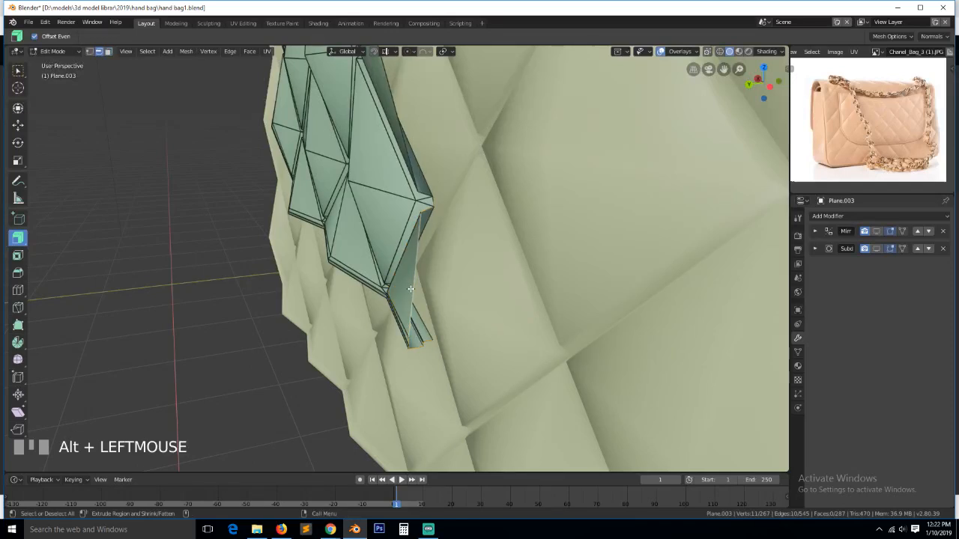
pyautogui.press('KP_1')
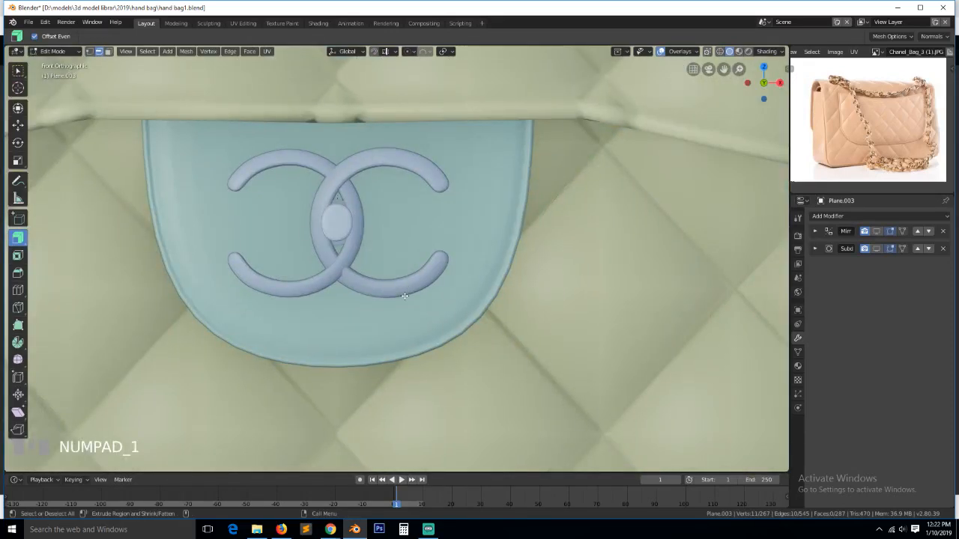
# - Switch to vertex select from the back view and select the flap's border edge loop
pyautogui.press('ctrl+KP_1')
pyautogui.scroll(-5, 500, 290)
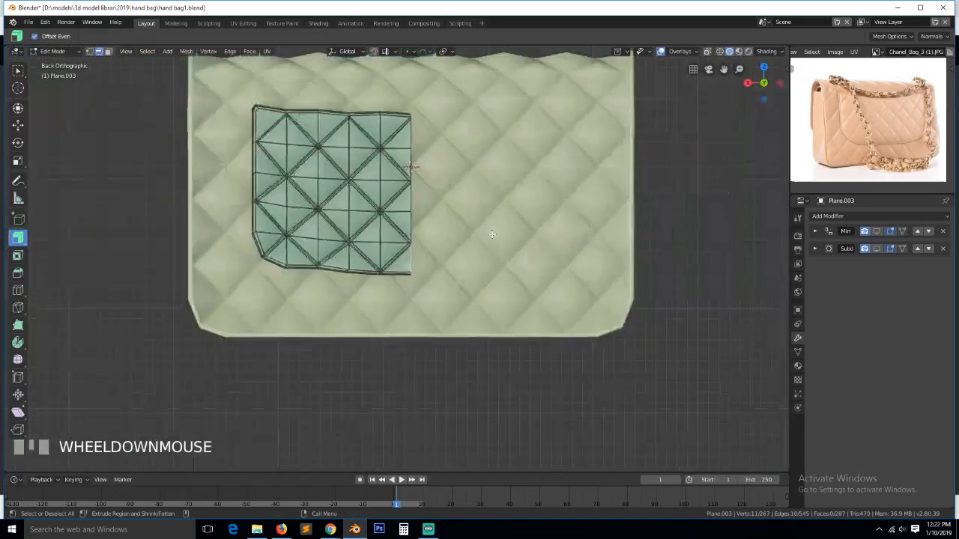
pyautogui.press('1')
pyautogui.hotkey('alt', 'z')
pyautogui.scroll(2, 380, 229)
pyautogui.hotkey('alt', 'a')
pyautogui.scroll(2, 392, 222)
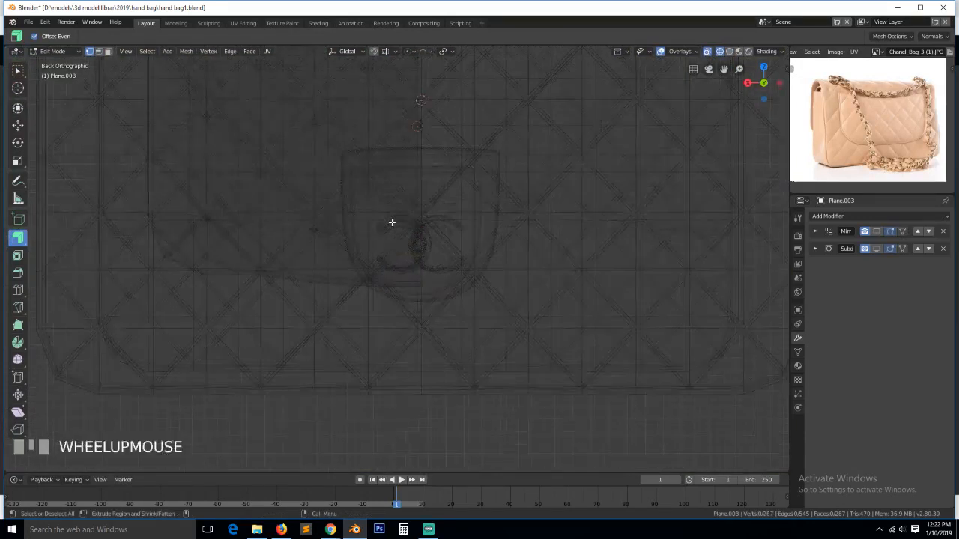
pyautogui.press('z')
pyautogui.scroll(-5, 459, 226)
pyautogui.moveTo(320, 191); pyautogui.dragTo(425, 256, button='middle')
pyautogui.scroll(5, 407, 236)
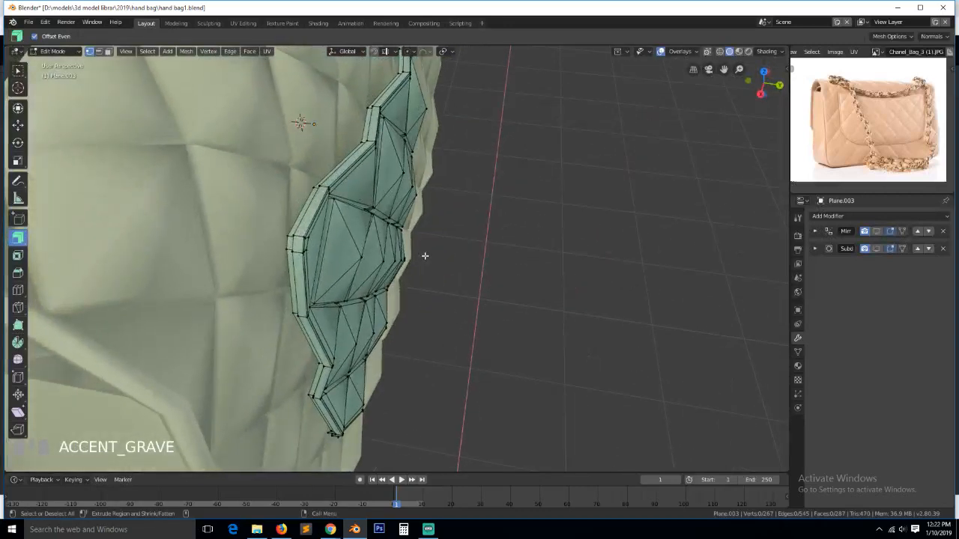
pyautogui.keyDown('alt'); pyautogui.click(349, 153); pyautogui.keyUp('alt')
pyautogui.scroll(-3, 368, 176)
# - In top wireframe view, box-select the flap's right-end vertices and try a cancelled Y move
pyautogui.press('KP_7')
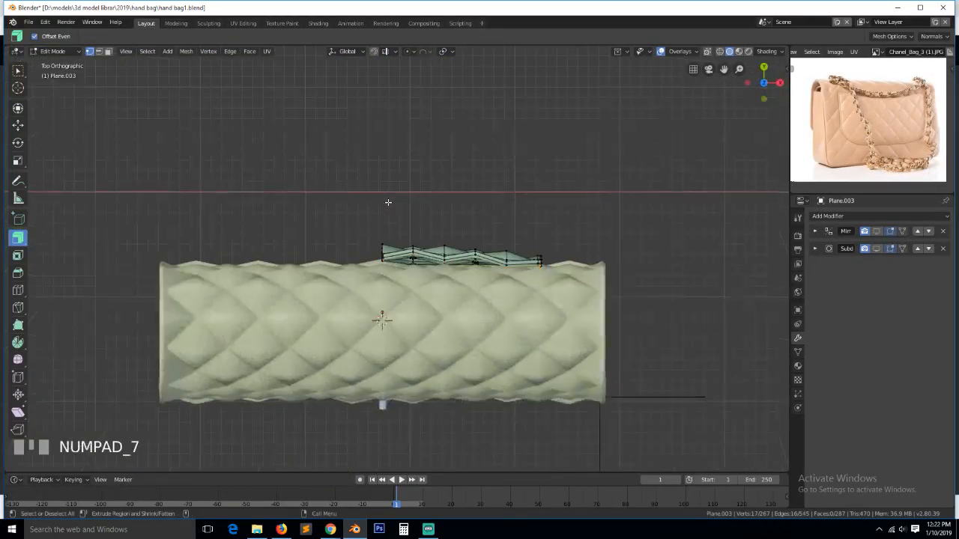
pyautogui.scroll(4, 391, 197)
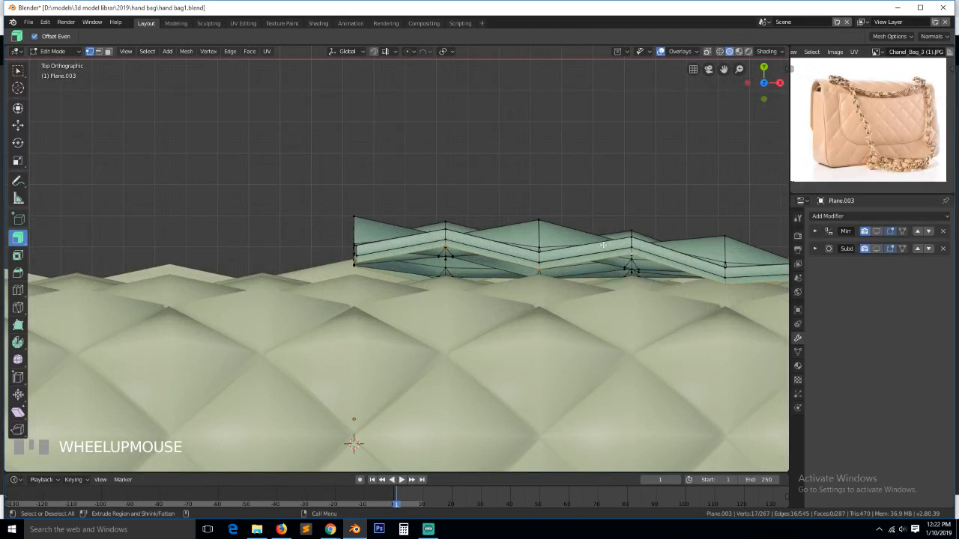
pyautogui.scroll(-2, 621, 241)
pyautogui.press('z')
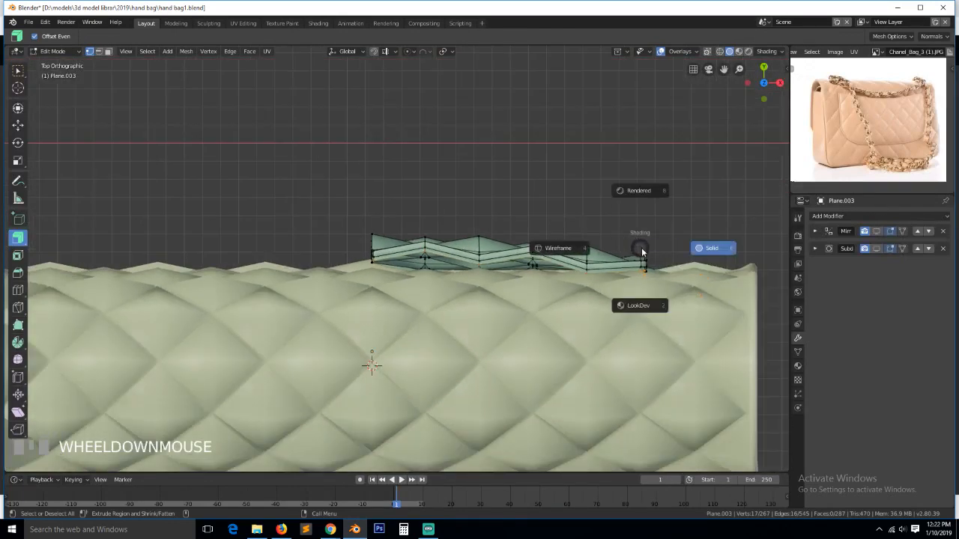
pyautogui.click(520, 239)
pyautogui.press('a')
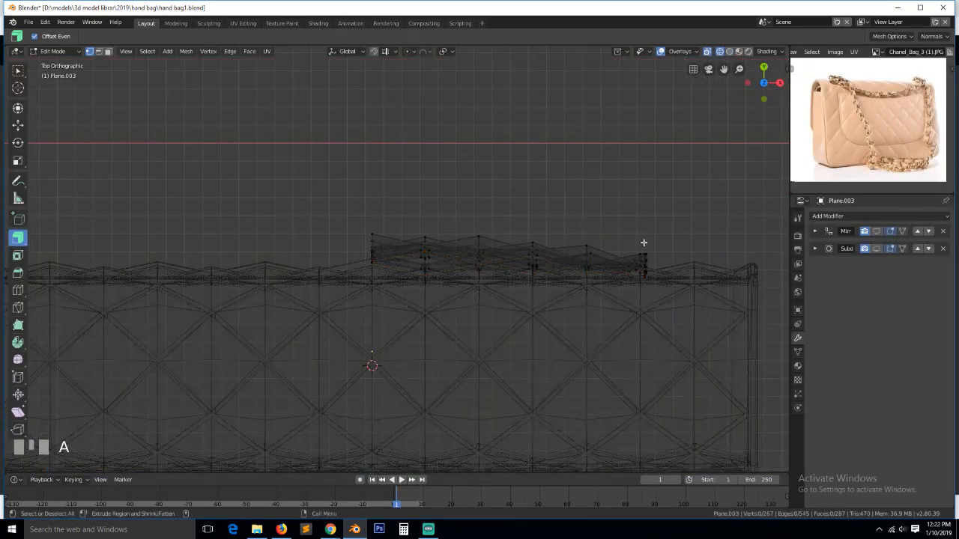
pyautogui.press('b')
pyautogui.moveTo(636, 219); pyautogui.dragTo(668, 305)
pyautogui.press('g')
pyautogui.press('y')
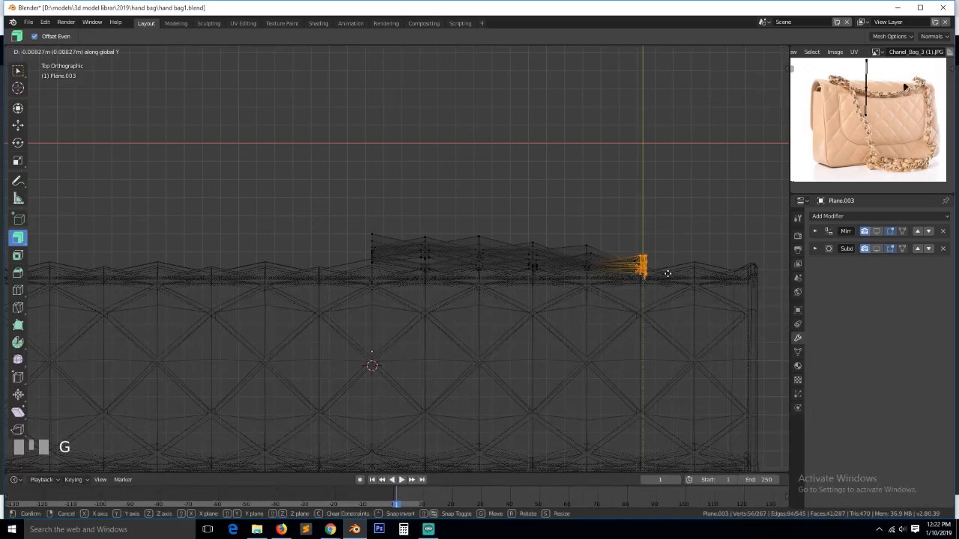
pyautogui.rightClick(671, 281)
# - Circle-select the flap's right-end vertices and move them about -0.008 m along Y
pyautogui.hotkey('alt', 'a')
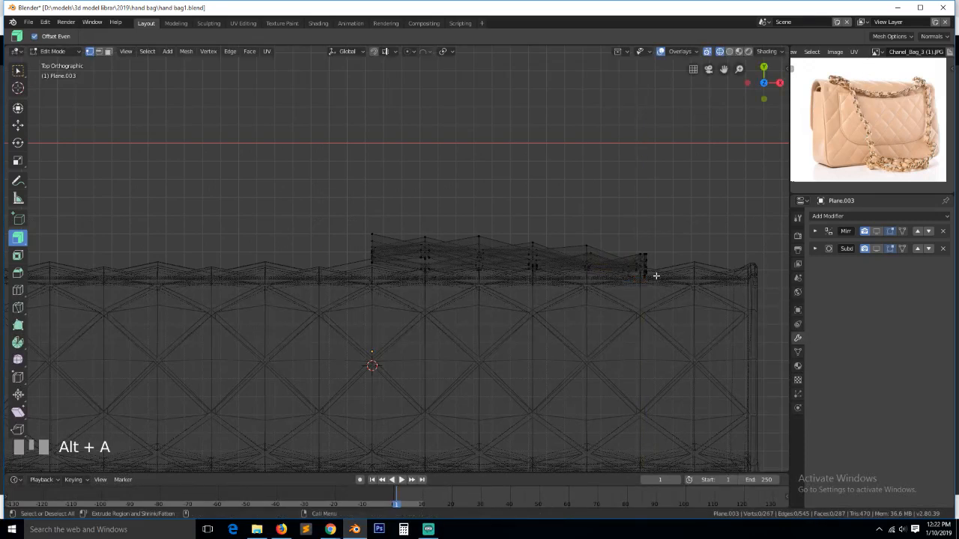
pyautogui.press('c')
pyautogui.moveTo(642, 262); pyautogui.dragTo(645, 264)
pyautogui.press('g')
pyautogui.press('y')
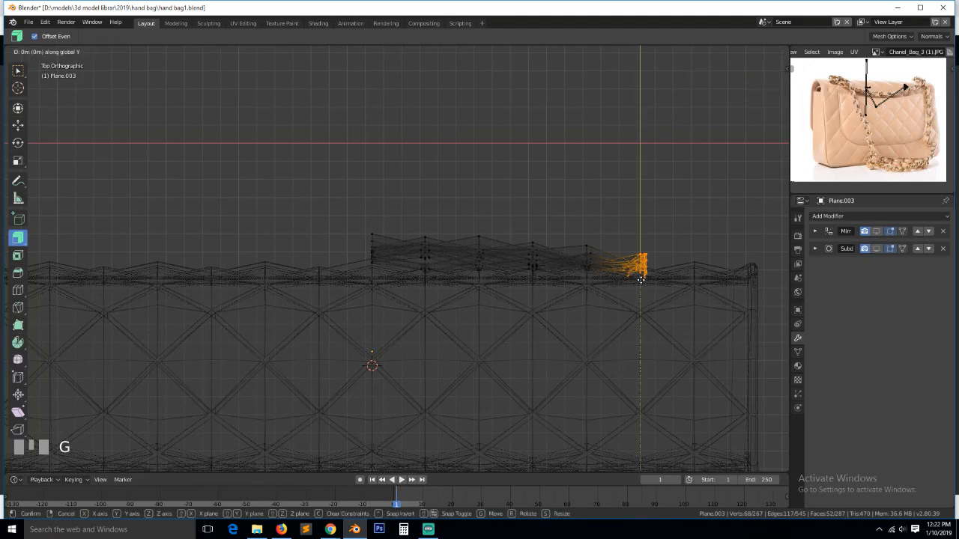
pyautogui.click(643, 289)
# - Rotate the flap's right end 12.1°, nudge it into place, and return to solid shading
pyautogui.press('r')
pyautogui.click(668, 297)
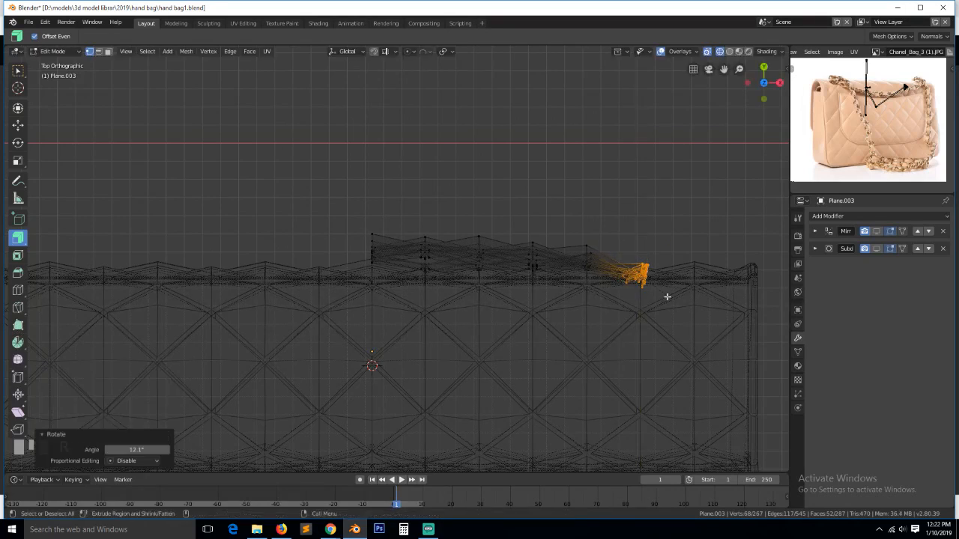
pyautogui.press('g')
pyautogui.click(666, 300)
pyautogui.press('z')
pyautogui.click(715, 301)
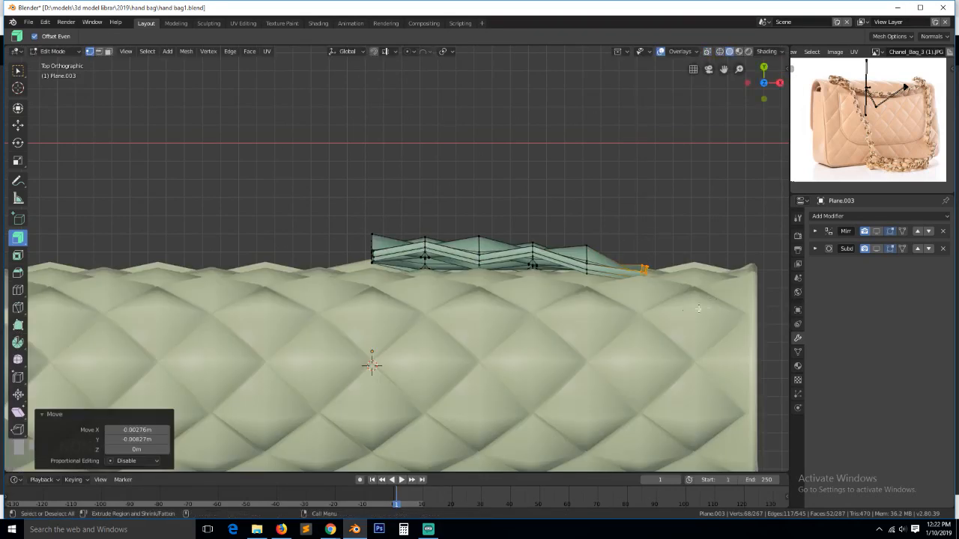
pyautogui.moveTo(698, 308); pyautogui.dragTo(489, 261, button='middle')
pyautogui.scroll(-8, 487, 260)
# - In Object Mode, enable the flap's Mirror and Subdivision modifiers in the viewport
pyautogui.press('Tab')
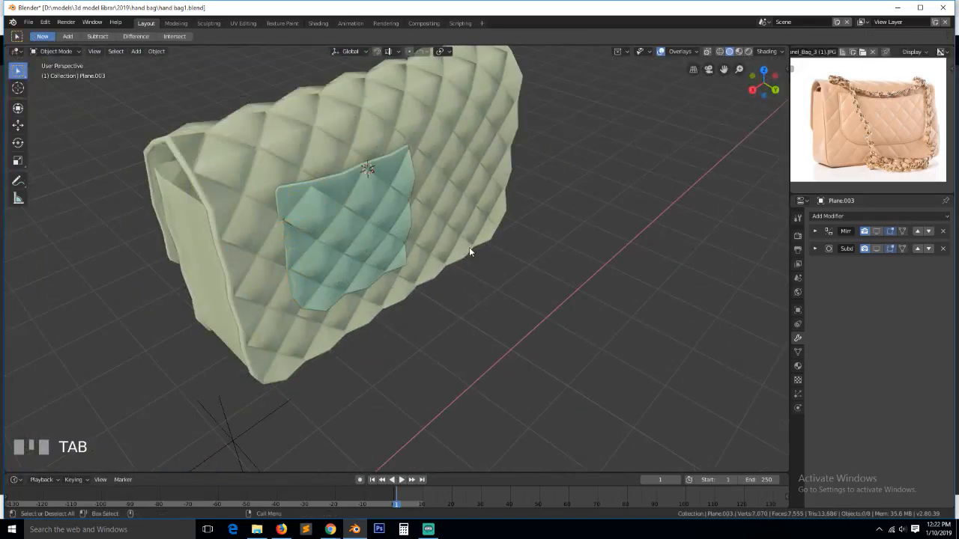
pyautogui.scroll(3, 376, 242)
pyautogui.press('`')
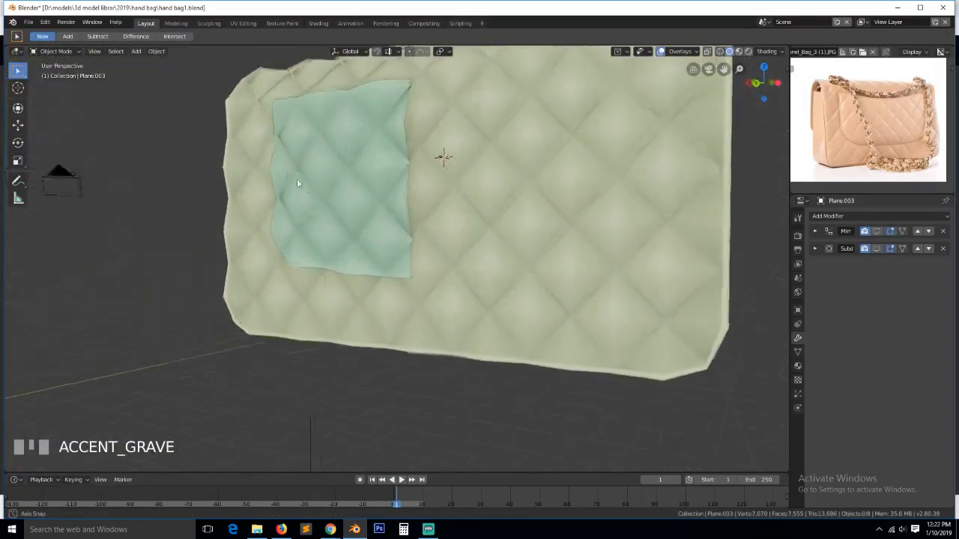
pyautogui.click(327, 193)
pyautogui.click(876, 231)
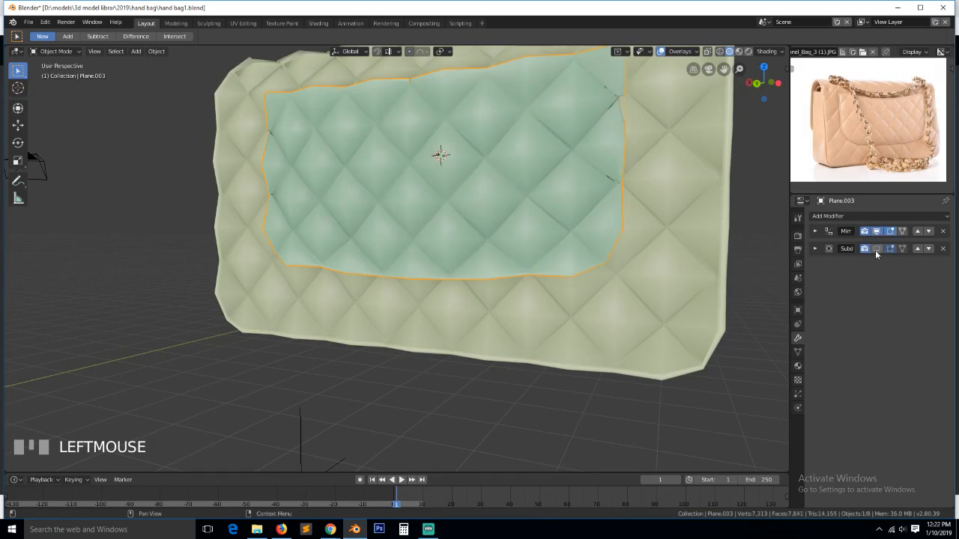
pyautogui.click(877, 248)
pyautogui.scroll(-3, 422, 212)
# - From an oblique view, enter Edit Mode on the flap and select a corner vertex
pyautogui.press('`')
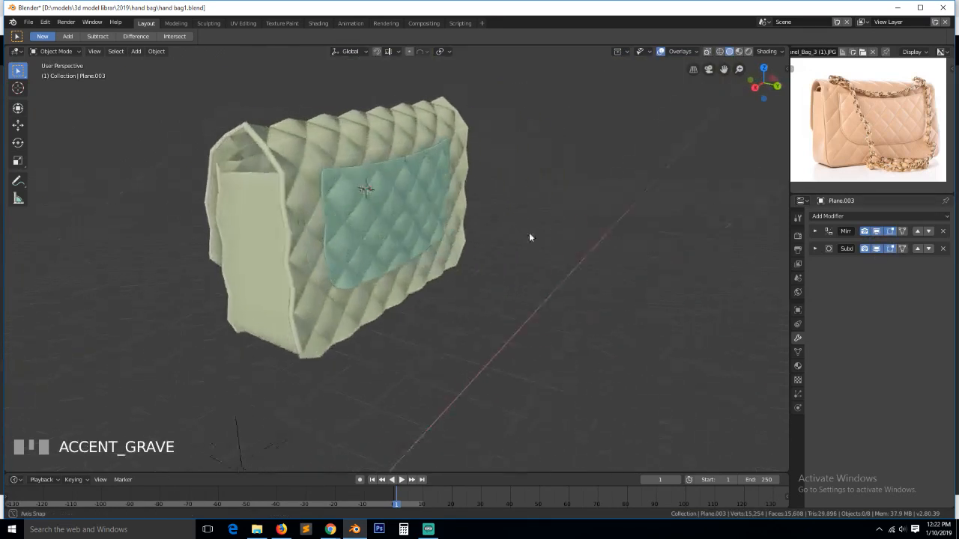
pyautogui.scroll(6, 523, 241)
pyautogui.scroll(-3, 450, 217)
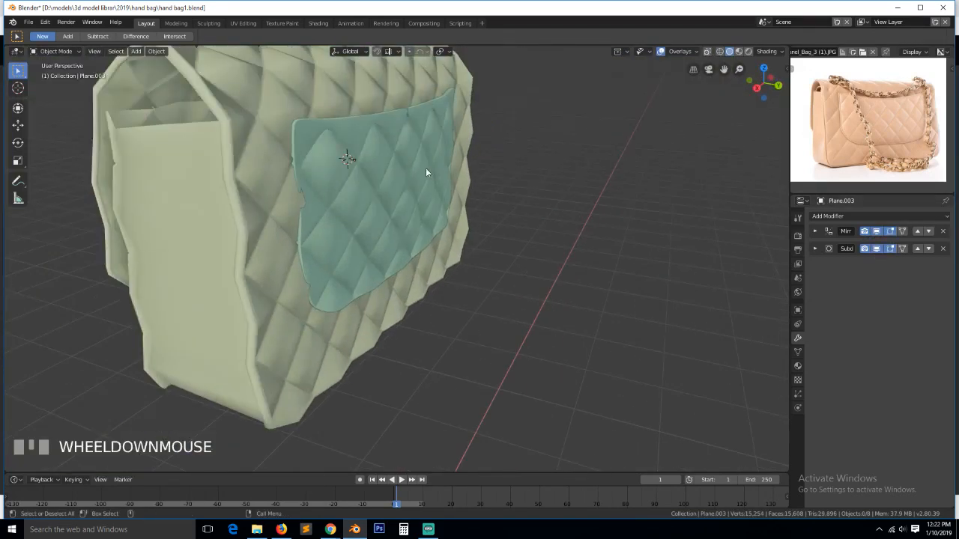
pyautogui.press('Tab')
pyautogui.click(408, 111)
# - Select a shortest edge path at the flap corner with viewport subdivision turned off
pyautogui.press('KP_Decimal')
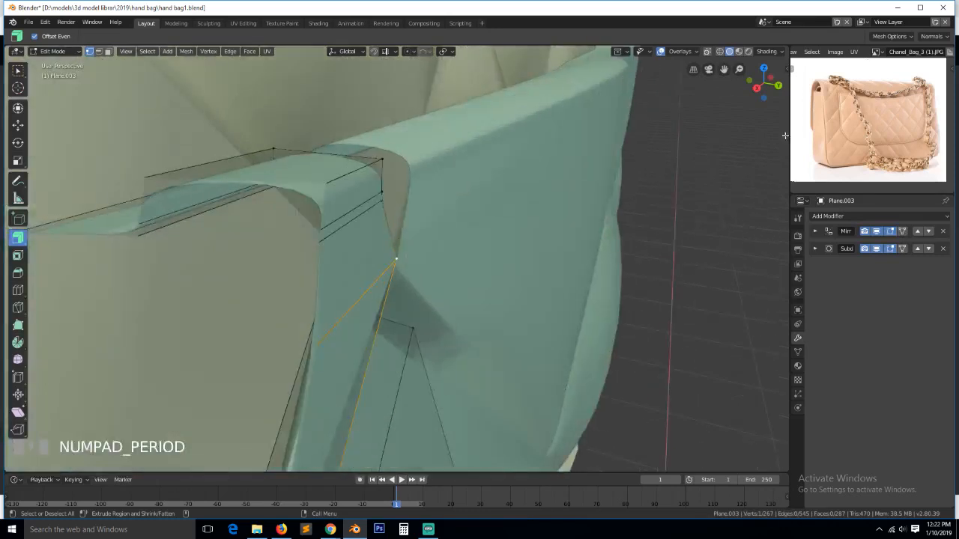
pyautogui.press('`')
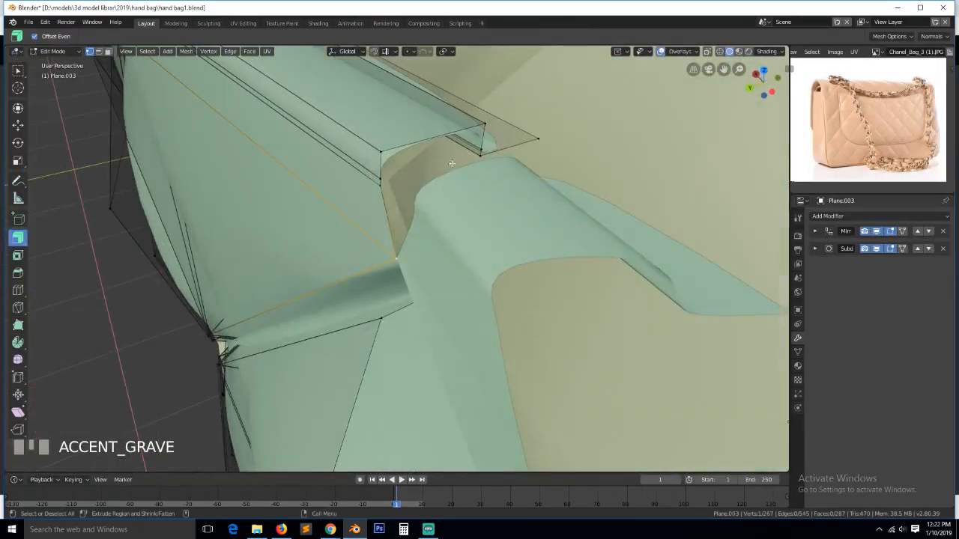
pyautogui.click(370, 185)
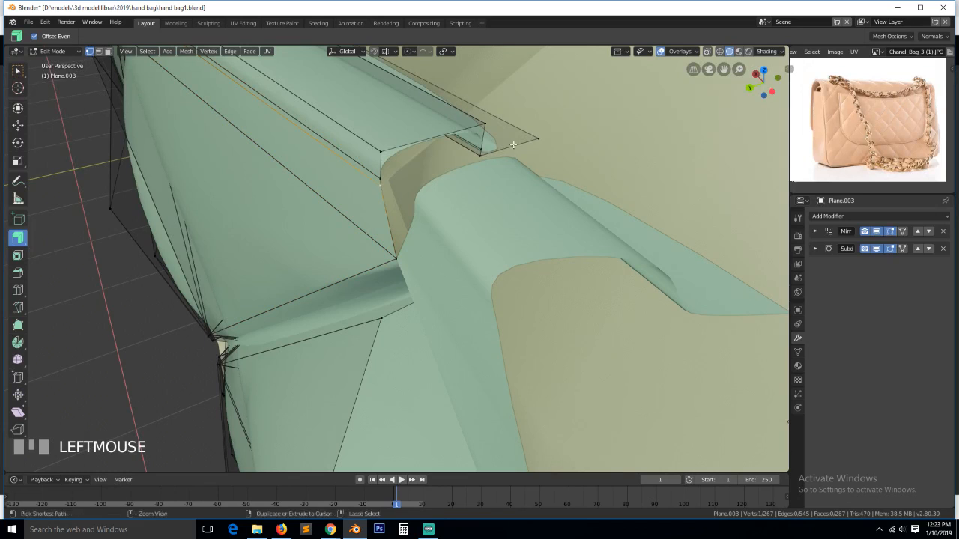
pyautogui.keyDown('ctrl'); pyautogui.click(540, 137); pyautogui.keyUp('ctrl')
pyautogui.keyDown('ctrl'); pyautogui.click(539, 140); pyautogui.keyUp('ctrl')
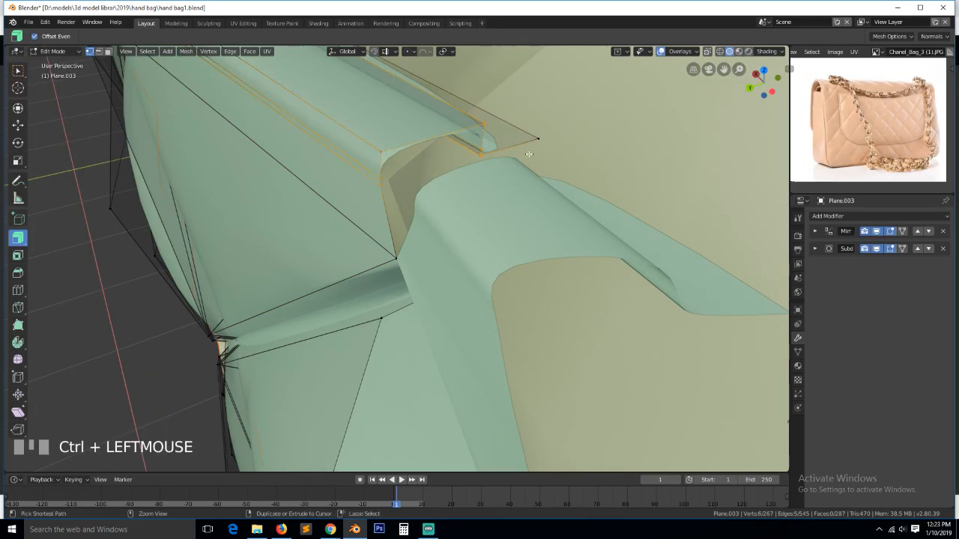
pyautogui.click(876, 248)
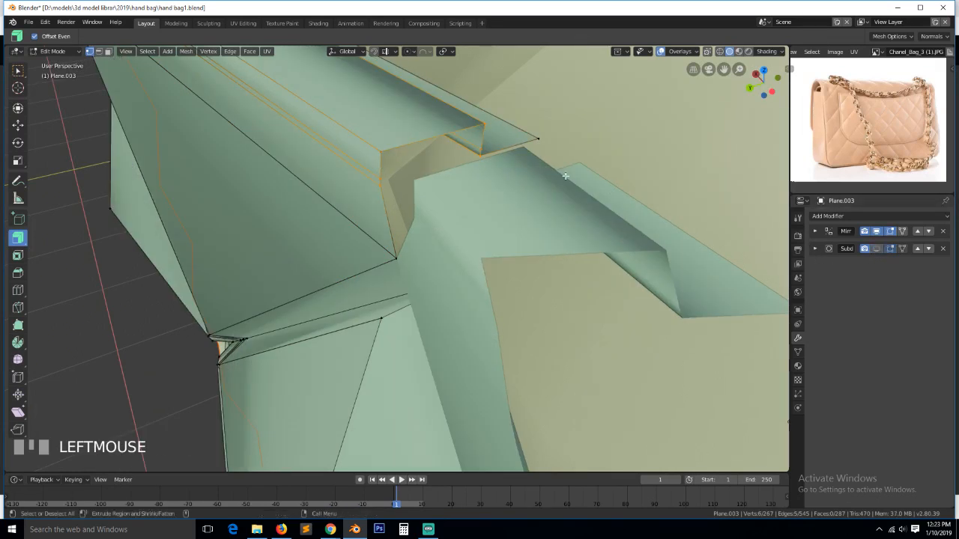
pyautogui.keyDown('ctrl'); pyautogui.click(539, 138); pyautogui.keyUp('ctrl')
pyautogui.keyDown('shift'); pyautogui.click(520, 158); pyautogui.keyUp('shift')
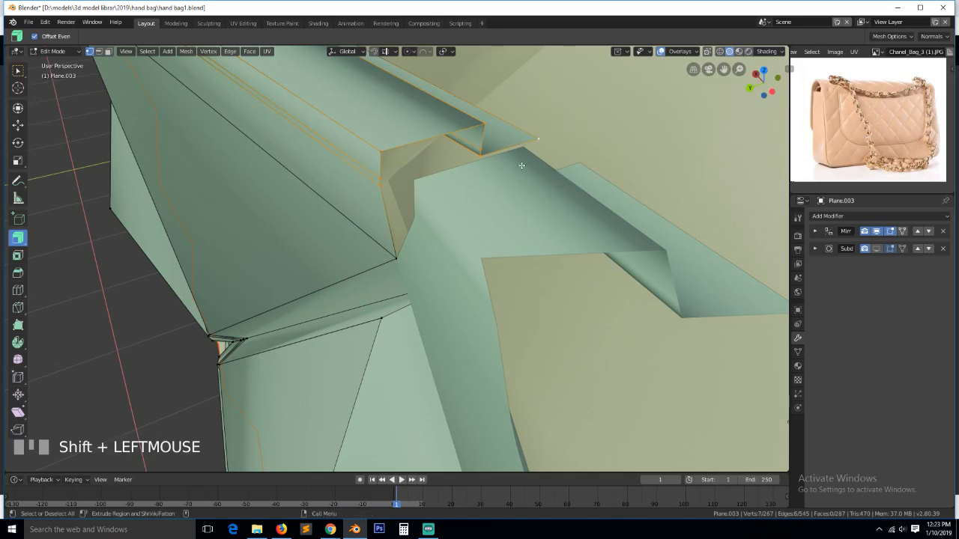
# - Move the corner edges -0.0262 m along X and check them in Object Mode with smoothing on
pyautogui.press('g')
pyautogui.click(548, 203)
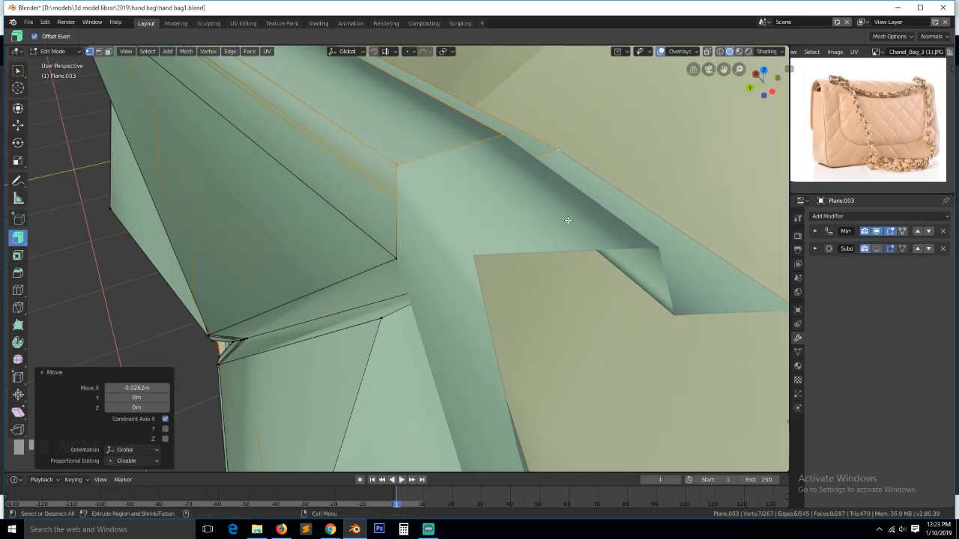
pyautogui.press('Tab')
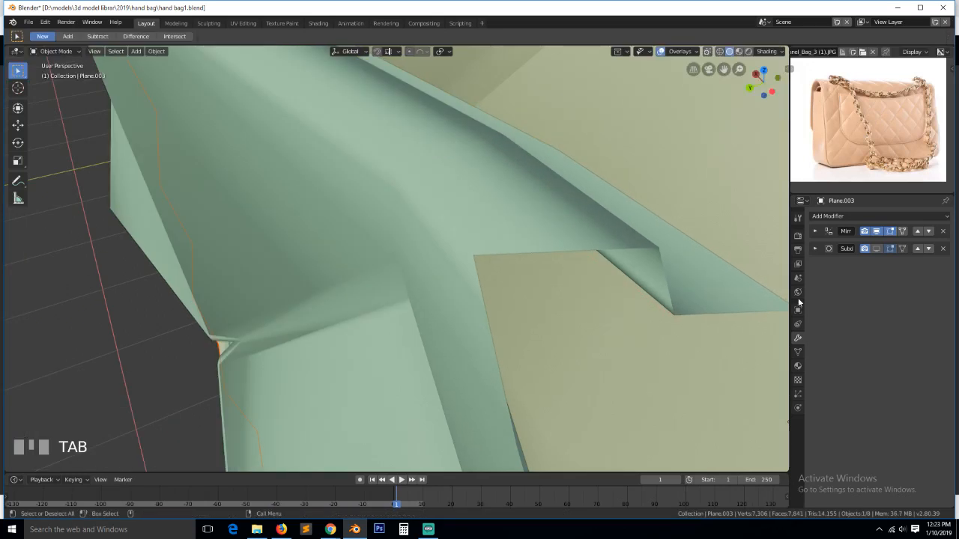
pyautogui.click(875, 249)
pyautogui.scroll(-5, 526, 266)
pyautogui.press('`')
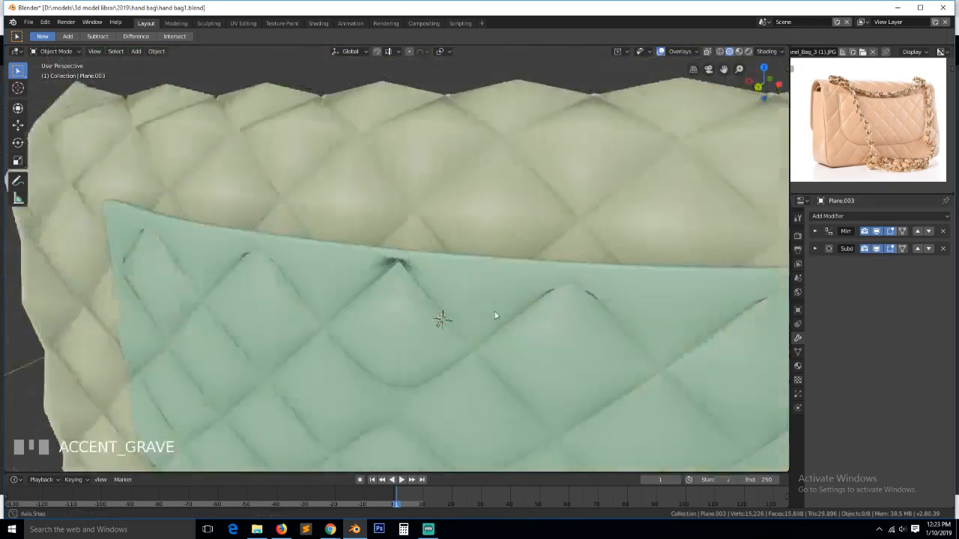
pyautogui.moveTo(494, 316); pyautogui.dragTo(405, 260, button='middle')
pyautogui.scroll(5, 485, 271)
# - Return to Edit Mode with viewport subdivision off and deselect all flap vertices
pyautogui.press('Tab')
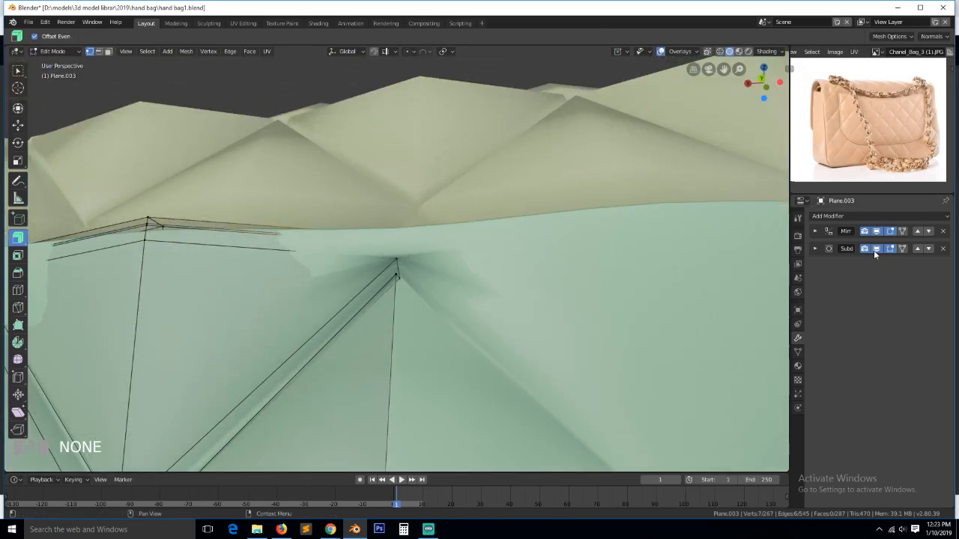
pyautogui.click(875, 248)
pyautogui.press('`')
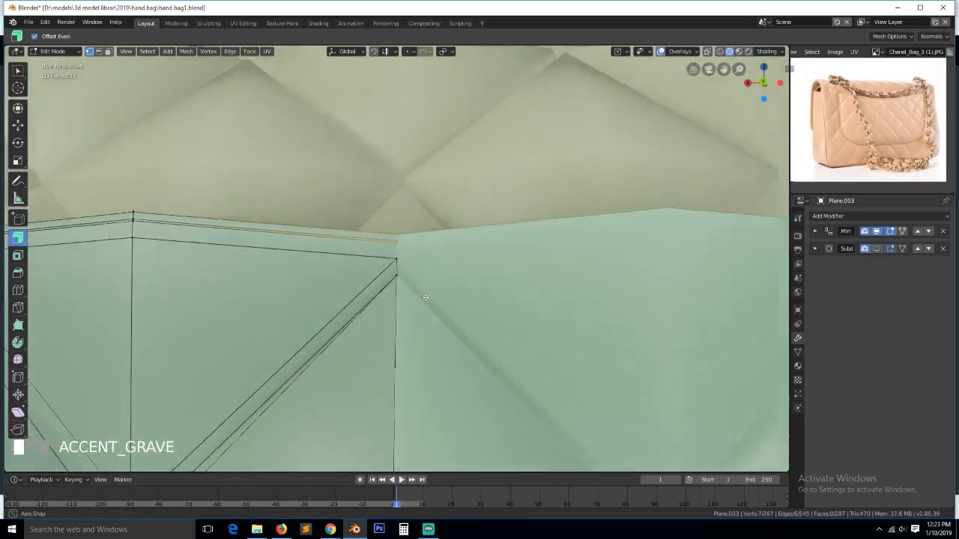
pyautogui.moveTo(426, 298); pyautogui.dragTo(452, 278, button='middle')
pyautogui.scroll(5, 270, 211)
pyautogui.scroll(-10, 452, 280)
pyautogui.press('a')
pyautogui.moveTo(341, 338)
pyautogui.mouseDown(button='middle')
pyautogui.moveTo(401, 306)
pyautogui.moveTo(337, 323)
pyautogui.moveTo(385, 306)
pyautogui.mouseUp(button='middle')
pyautogui.scroll(3, 384, 310)
# - Brush-select the vertices on the flap's left edge in wireframe view
pyautogui.press('z')
pyautogui.click(332, 314)
pyautogui.scroll(-3, 210, 316)
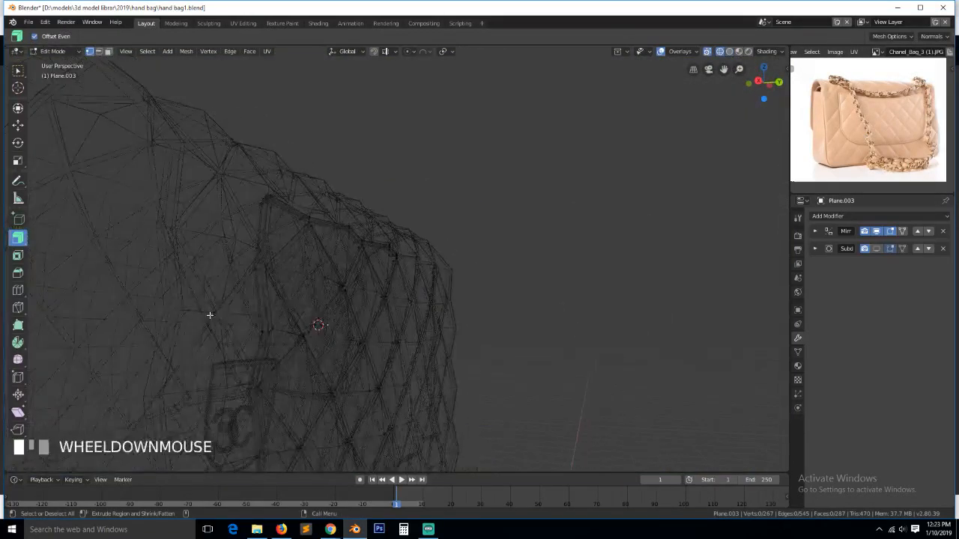
pyautogui.press('`')
pyautogui.click(317, 316)
pyautogui.moveTo(317, 315); pyautogui.dragTo(316, 322, button='middle')
pyautogui.press('`')
pyautogui.click(187, 317)
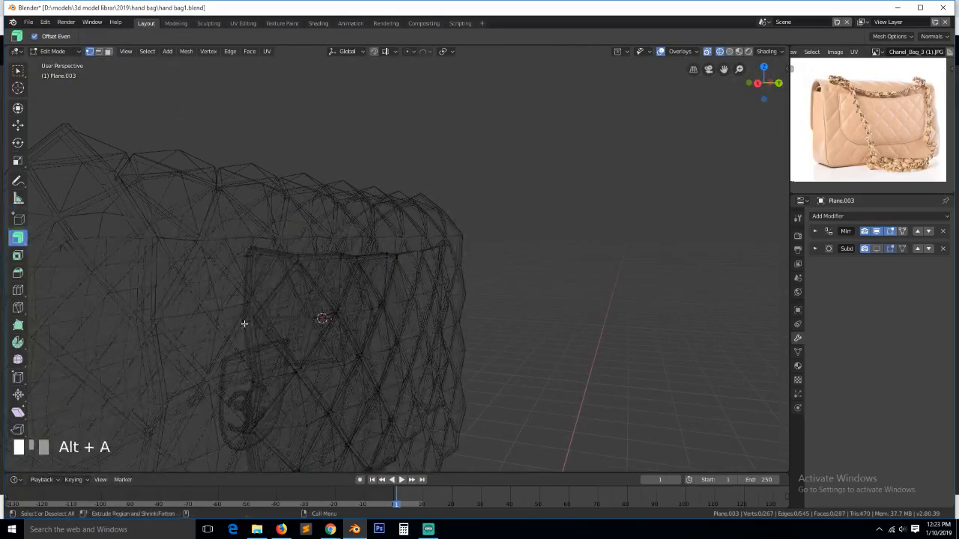
pyautogui.moveTo(245, 323); pyautogui.dragTo(223, 324, button='middle')
pyautogui.press('c')
pyautogui.click(202, 310)
pyautogui.rightClick(203, 310)
# - Shift the flap's left-edge vertices along Y and return to Object Mode
pyautogui.press('`')
pyautogui.click(289, 317)
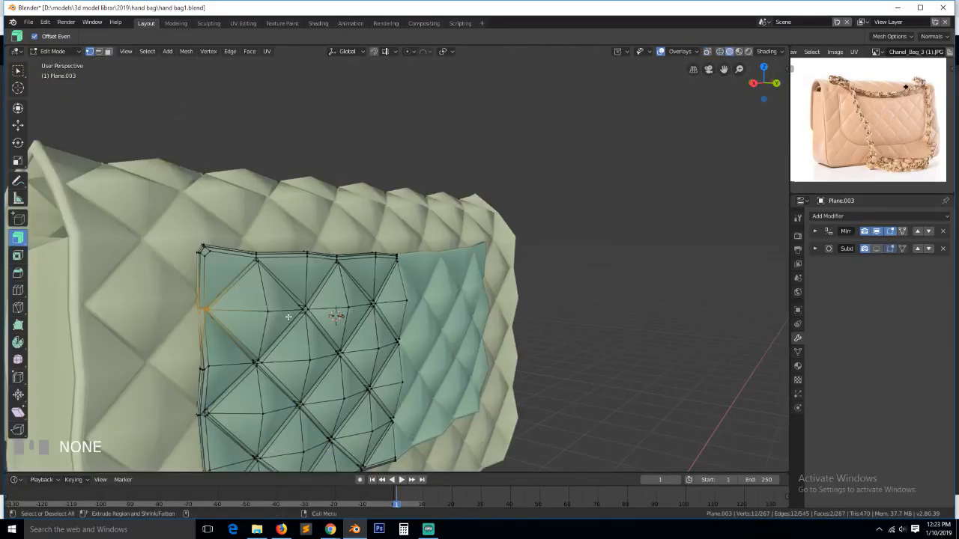
pyautogui.moveTo(288, 317); pyautogui.dragTo(294, 323, button='middle')
pyautogui.press('g')
pyautogui.press('y')
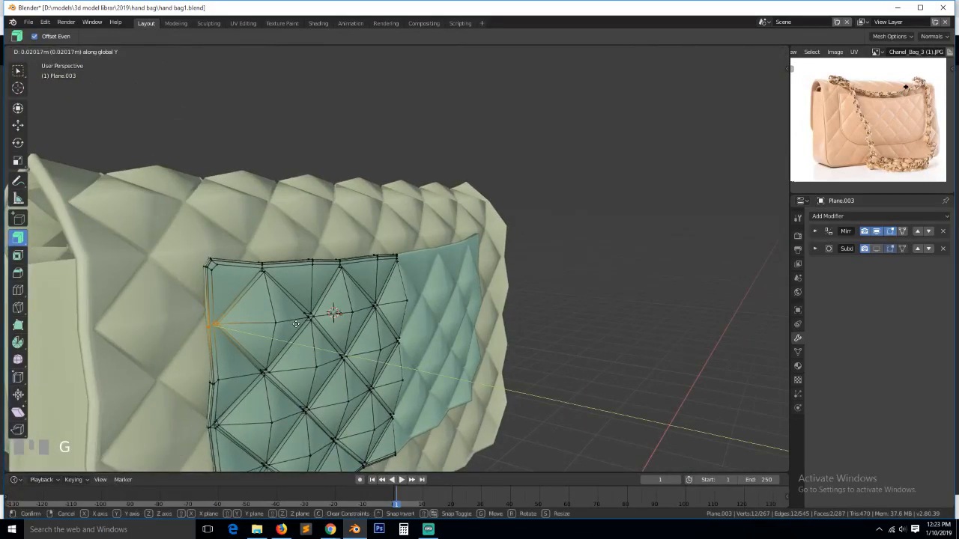
pyautogui.click(296, 323)
pyautogui.press('Tab')
pyautogui.scroll(-3, 324, 341)
pyautogui.press('`')
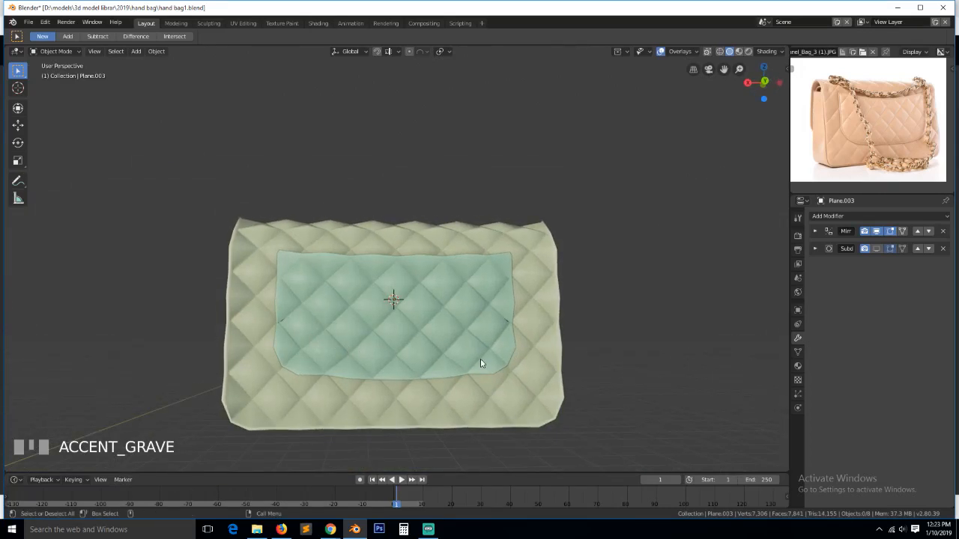
# - From the back view in see-through wireframe, box-select and move the flap's lower-left edges
pyautogui.press('Tab')
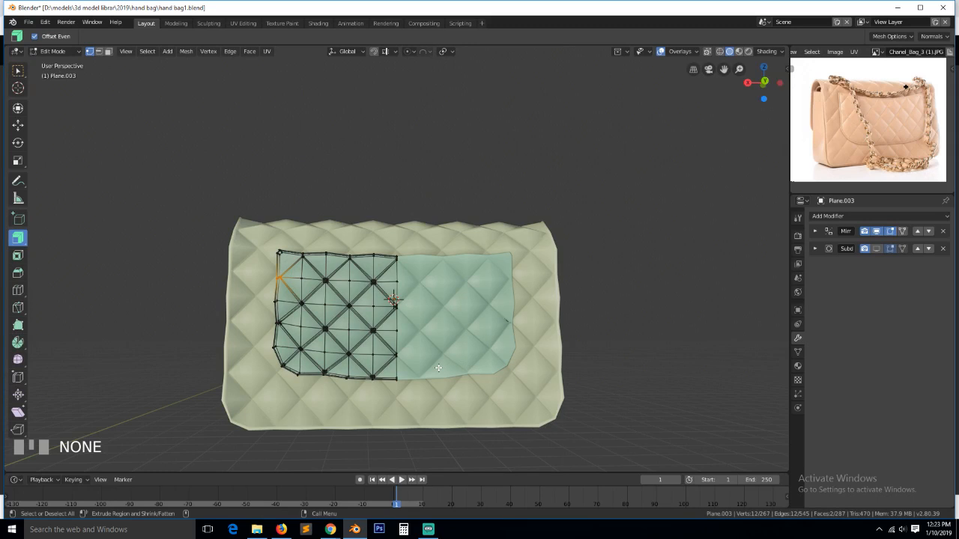
pyautogui.press('KP_1')
pyautogui.press('KP_3')
pyautogui.press('ctrl+KP_1')
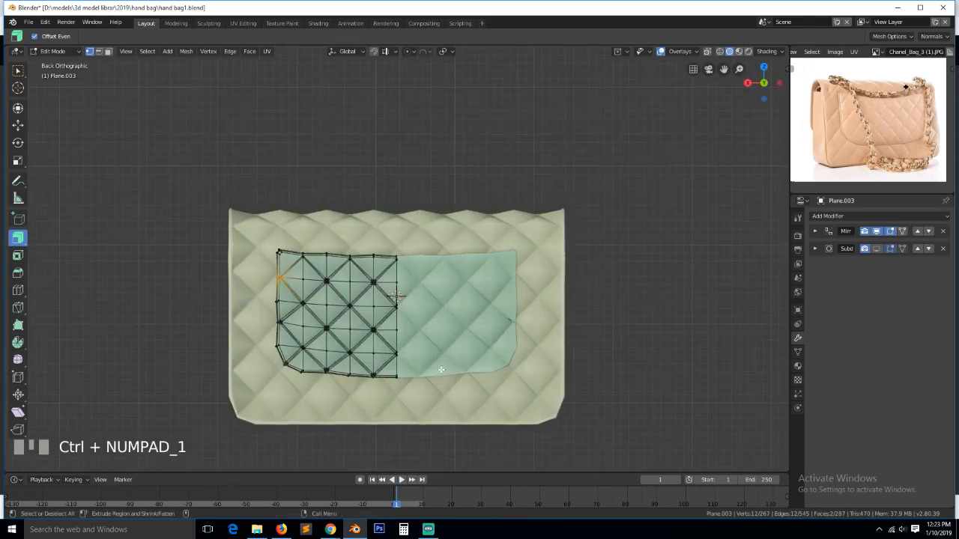
pyautogui.press('z')
pyautogui.click(279, 350)
pyautogui.hotkey('alt', 'a')
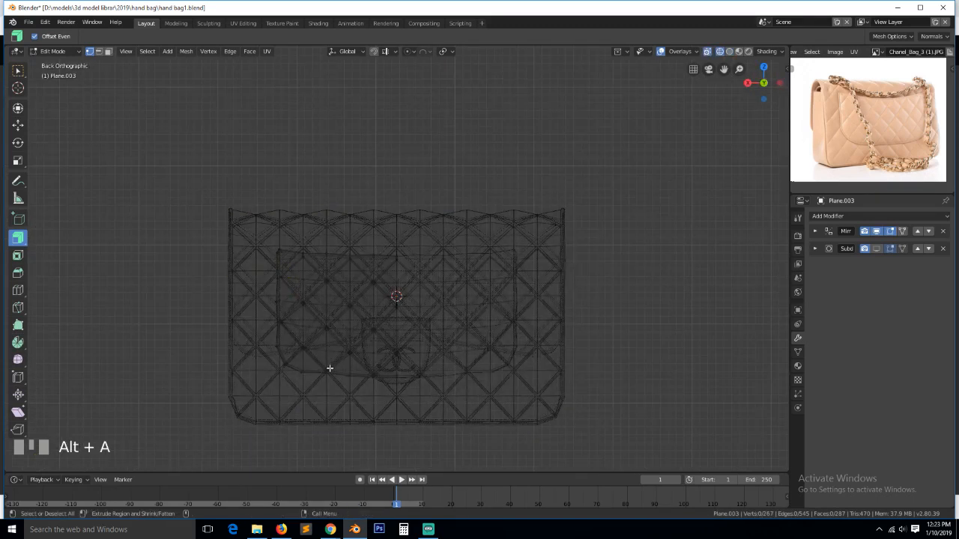
pyautogui.press('b')
pyautogui.moveTo(321, 364); pyautogui.dragTo(411, 382)
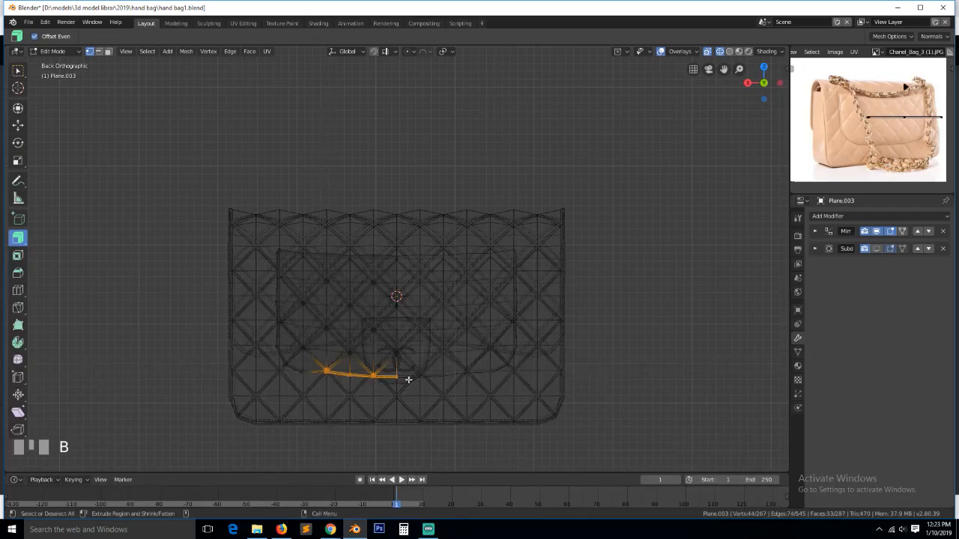
pyautogui.press('g')
pyautogui.click(411, 385)
pyautogui.press('Tab')
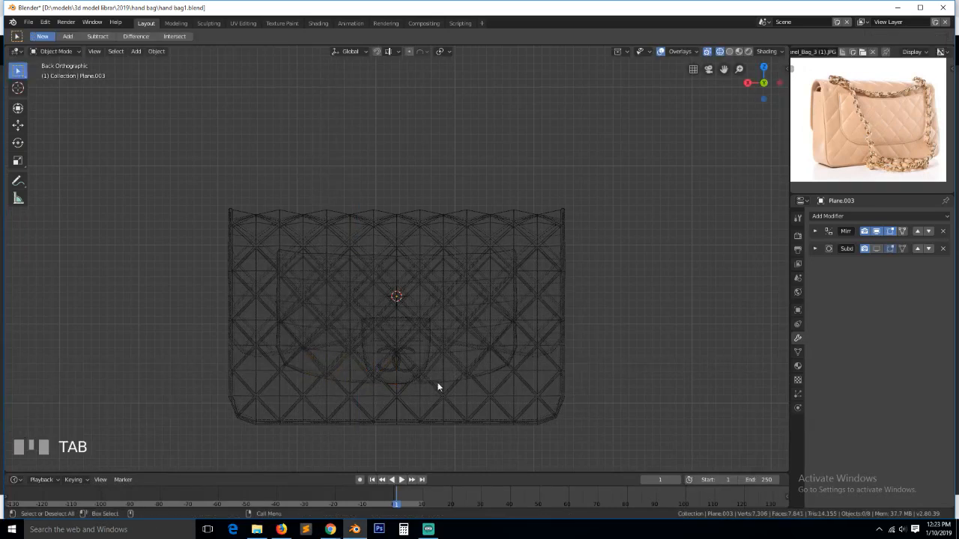
# - Back in solid shading, save hand bag1.blend and briefly preview the subdivision
pyautogui.press('z')
pyautogui.click(523, 388)
pyautogui.press('`')
pyautogui.moveTo(501, 393); pyautogui.dragTo(466, 398, button='middle')
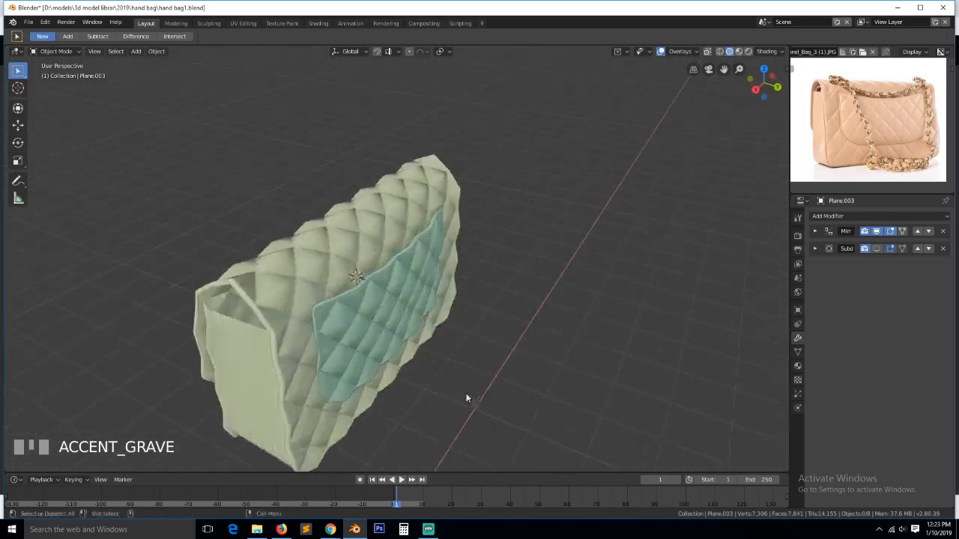
pyautogui.hotkey('ctrl', 's')
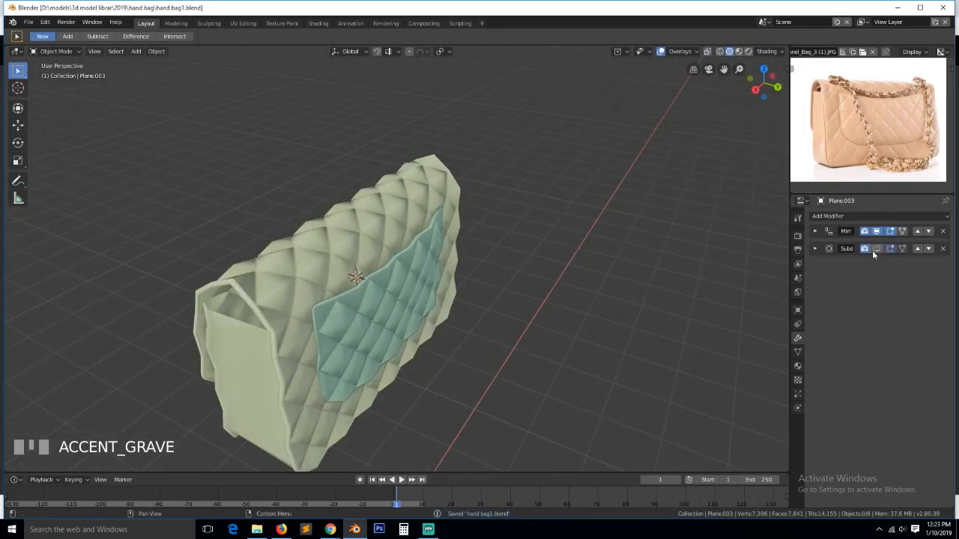
pyautogui.click(876, 249)
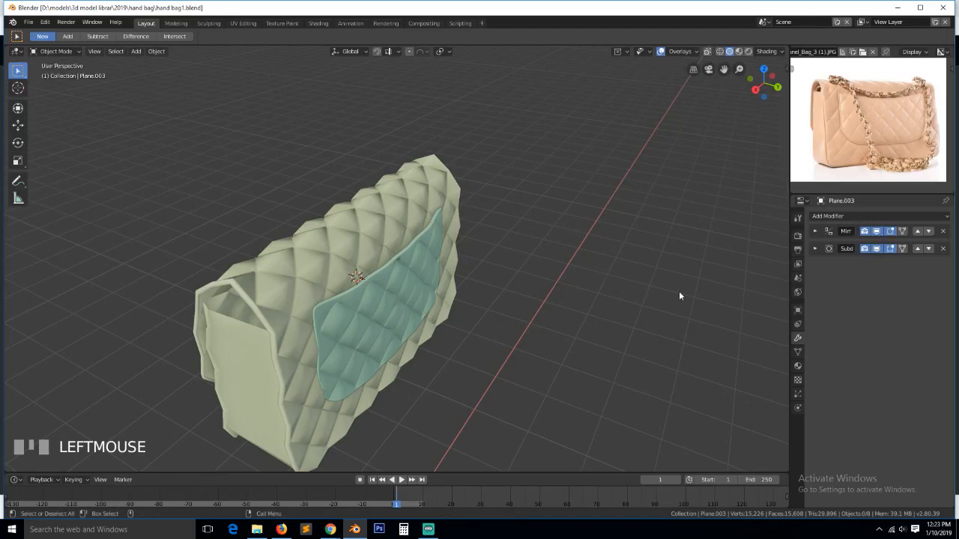
pyautogui.click(874, 249)
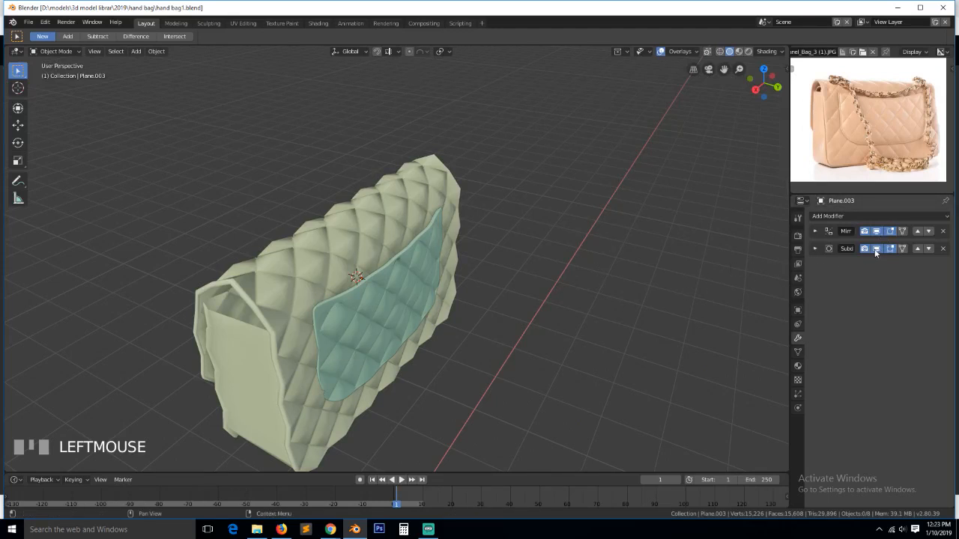
# - Move a vertex on the flap's top edge using proportional falloff
pyautogui.press('Tab')
pyautogui.press('`')
pyautogui.click(397, 306)
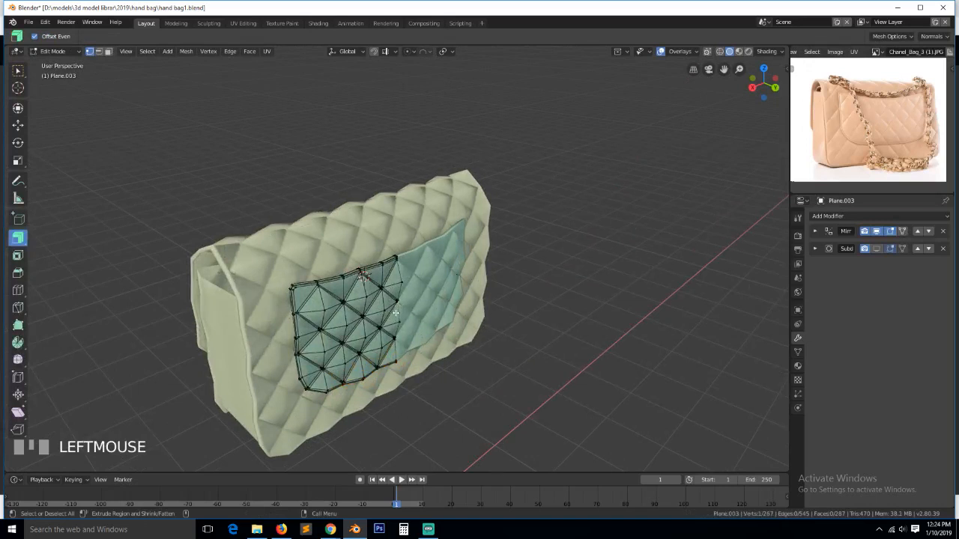
pyautogui.press('g')
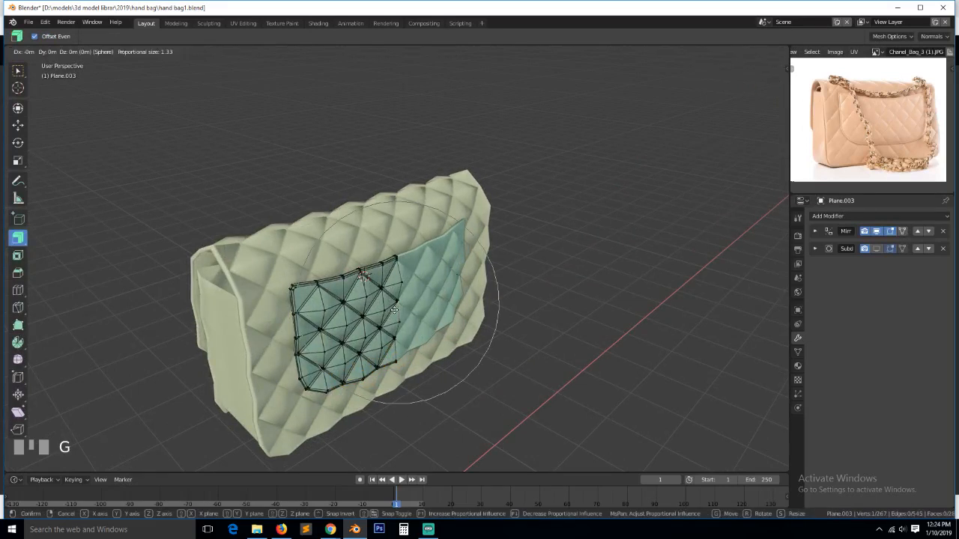
pyautogui.scroll(1, 407, 320)
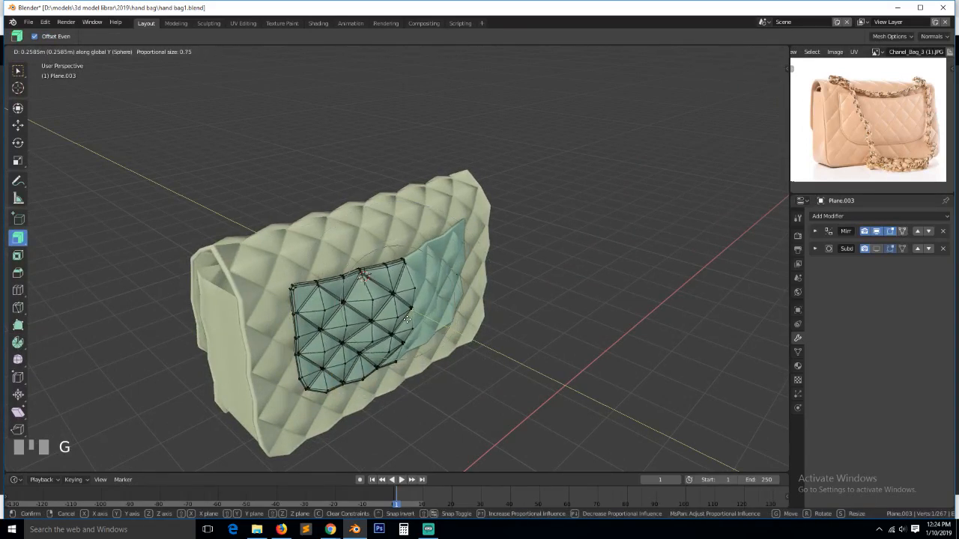
pyautogui.click(407, 320)
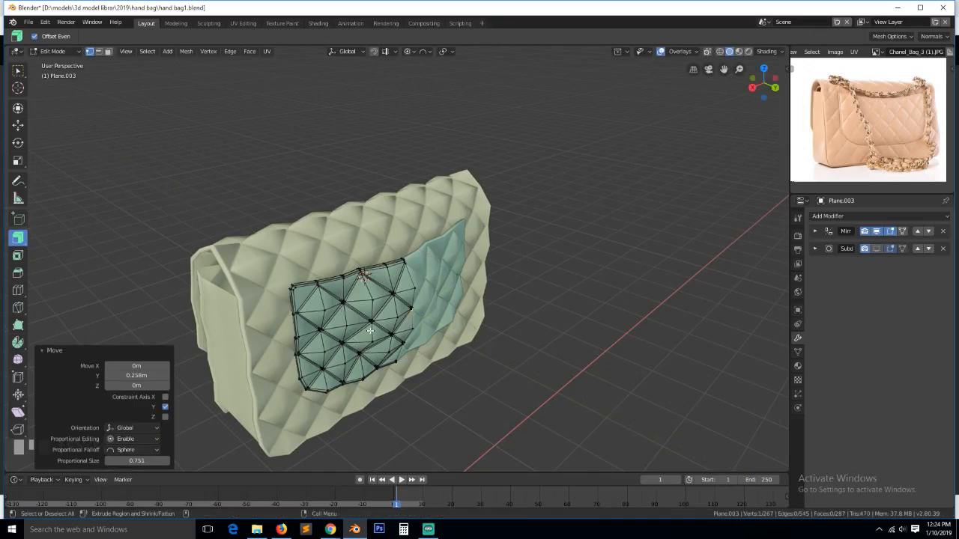
pyautogui.click(341, 327)
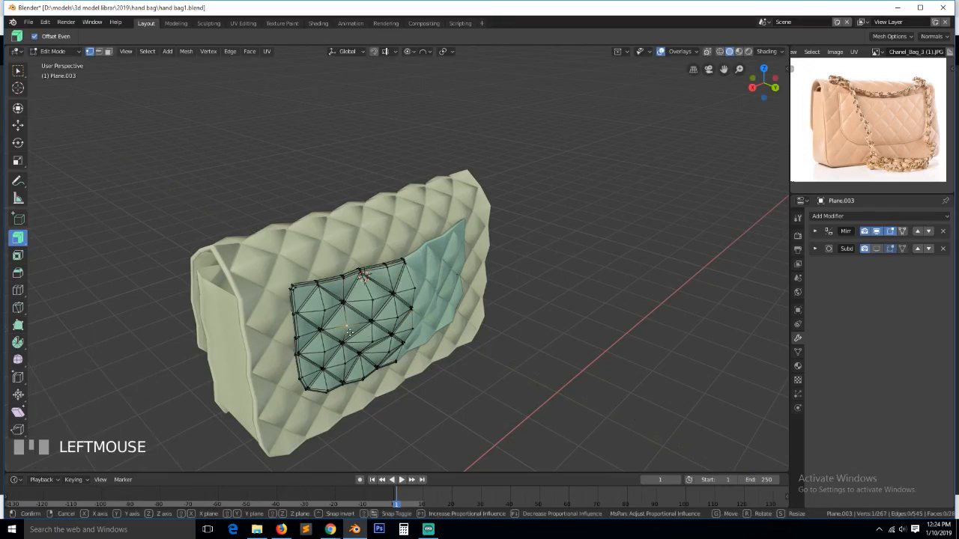
# - Bulge the pocket along Y with sphere falloff, save, and enable viewport subdivision
pyautogui.press('g')
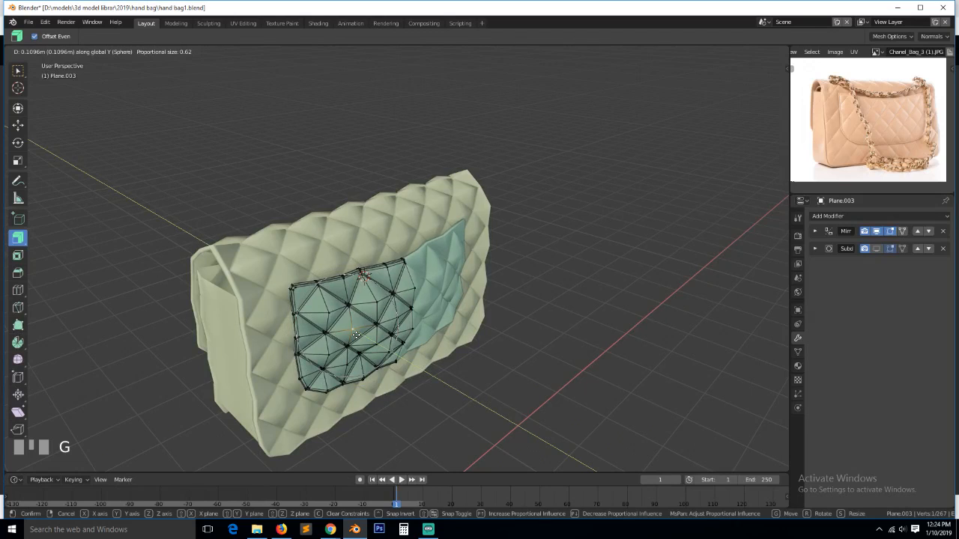
pyautogui.click(356, 335)
pyautogui.press('Tab')
pyautogui.moveTo(395, 321); pyautogui.dragTo(432, 328, button='middle')
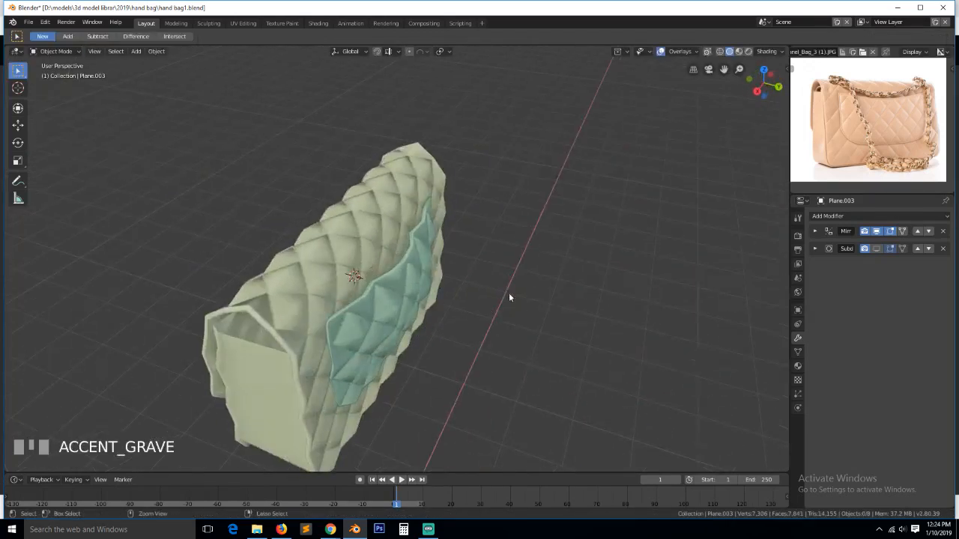
pyautogui.hotkey('ctrl', 's')
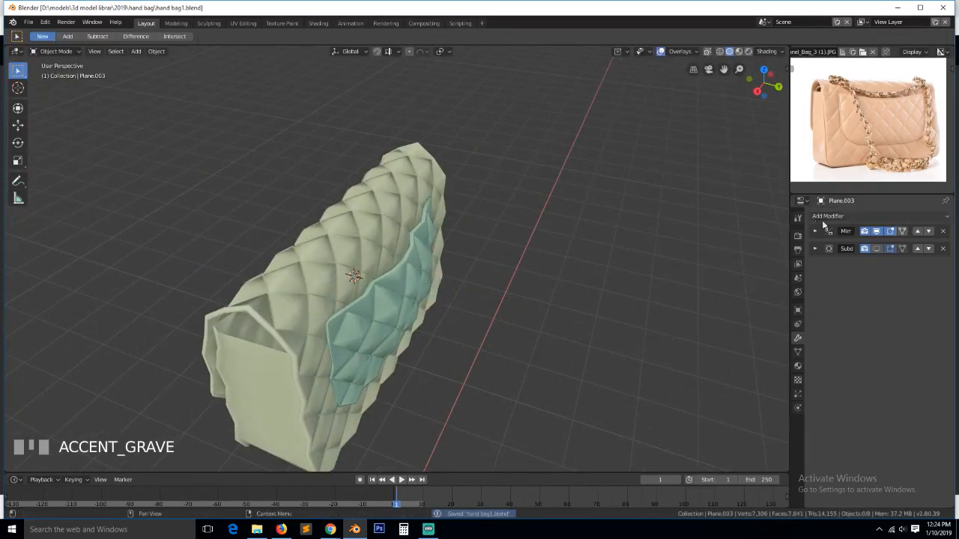
pyautogui.click(878, 248)
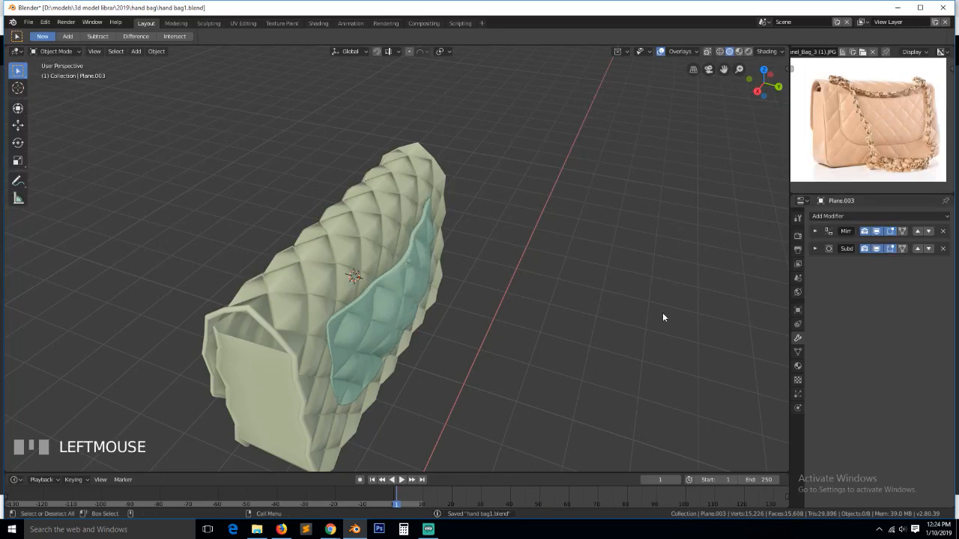
# - Select the bag body and save the handbag file
pyautogui.press('`')
pyautogui.moveTo(470, 276); pyautogui.dragTo(420, 317, button='middle')
pyautogui.scroll(2, 412, 324)
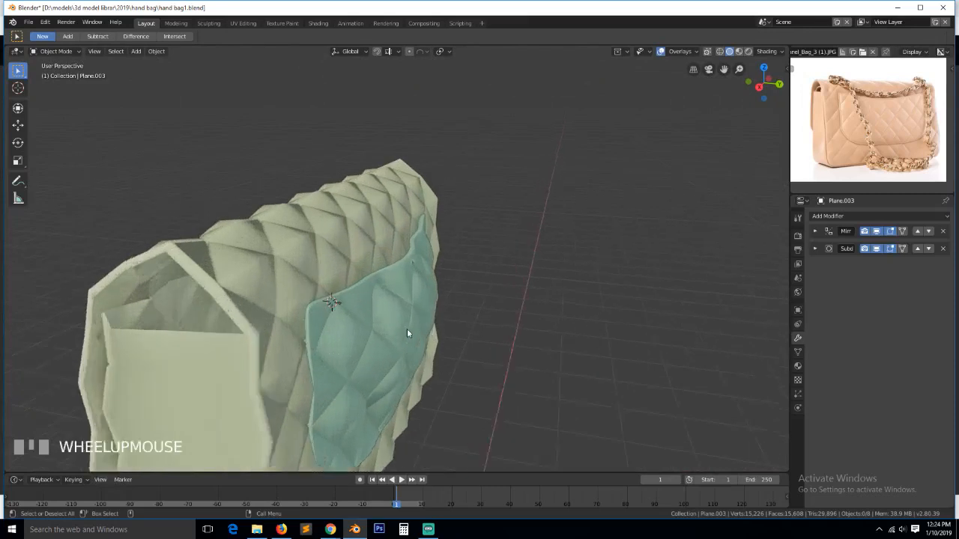
pyautogui.scroll(-2, 391, 350)
pyautogui.press('`')
pyautogui.moveTo(289, 320); pyautogui.dragTo(433, 338, button='middle')
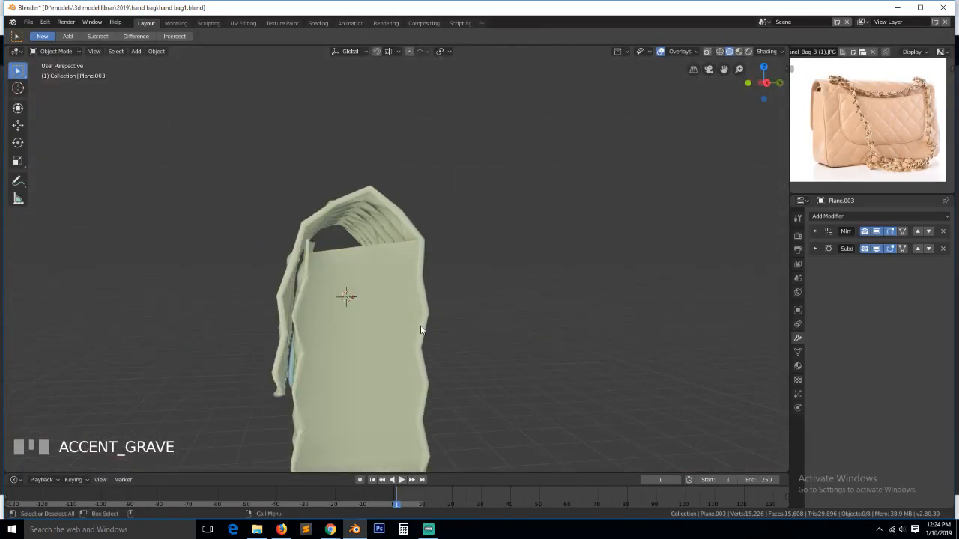
pyautogui.click(432, 339)
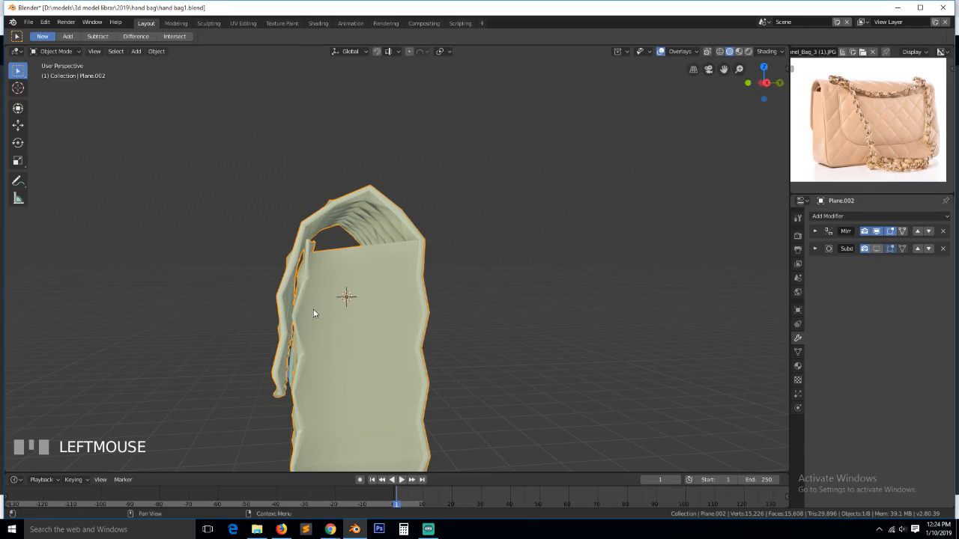
pyautogui.scroll(-3, 313, 313)
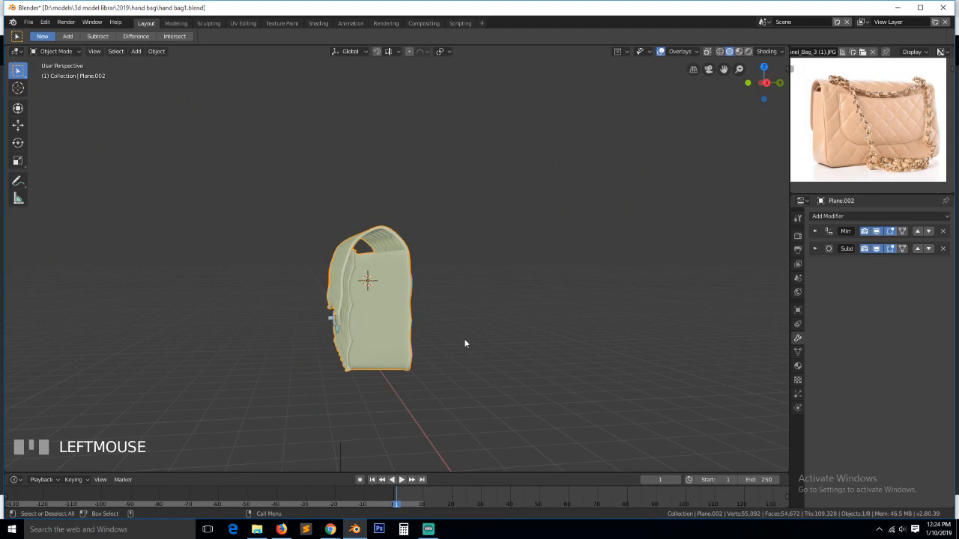
pyautogui.hotkey('ctrl', 's')
# - Turn off the bag body's viewport Subdivision display, keeping its Mirror display on
pyautogui.moveTo(465, 343); pyautogui.dragTo(352, 332, button='middle')
pyautogui.scroll(2, 355, 334)
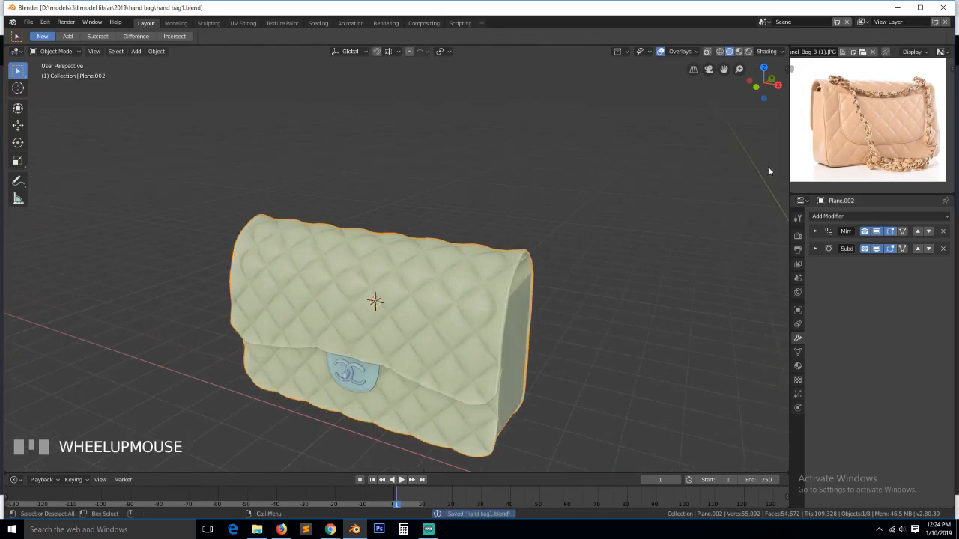
pyautogui.scroll(3, 816, 146)
pyautogui.scroll(-4, 802, 158)
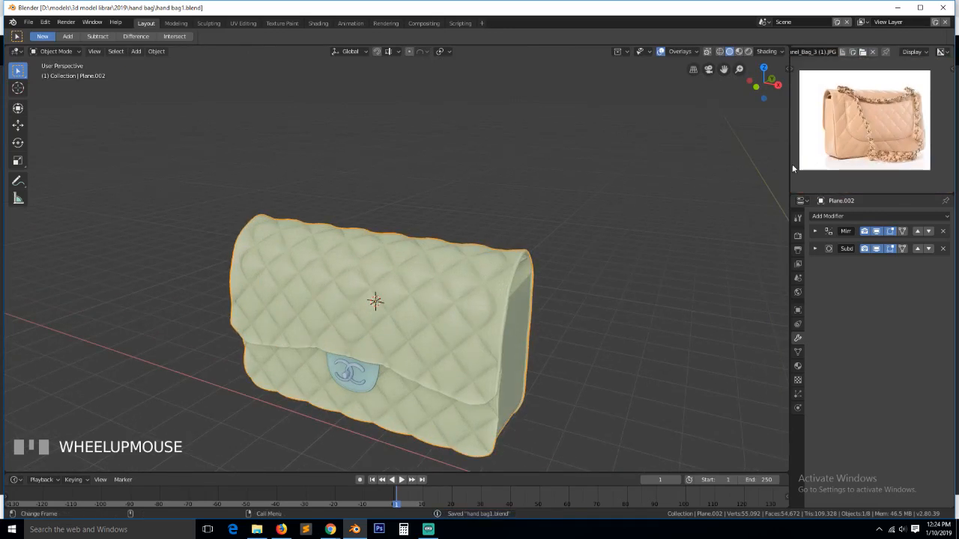
pyautogui.moveTo(547, 177); pyautogui.dragTo(629, 174, button='middle')
pyautogui.scroll(4, 889, 139)
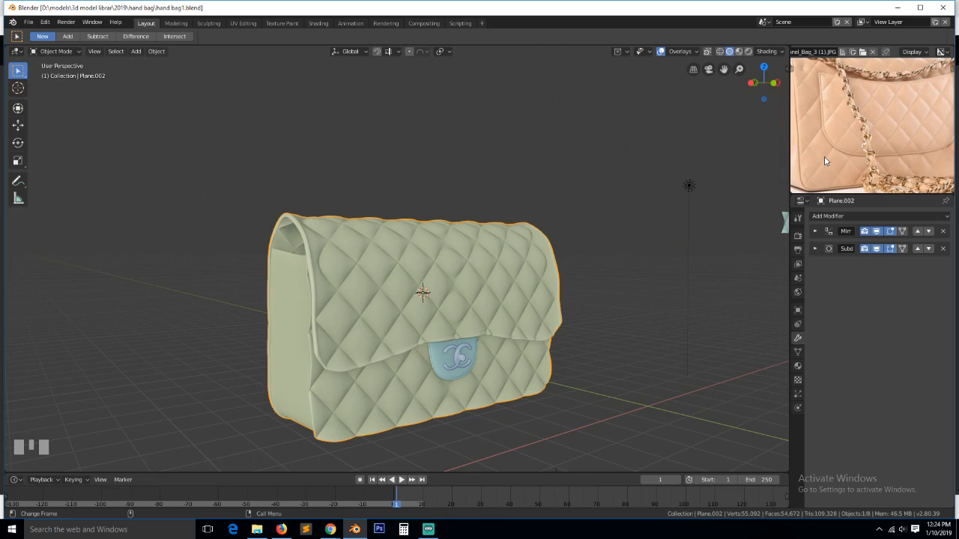
pyautogui.click(878, 231)
pyautogui.click(877, 248)
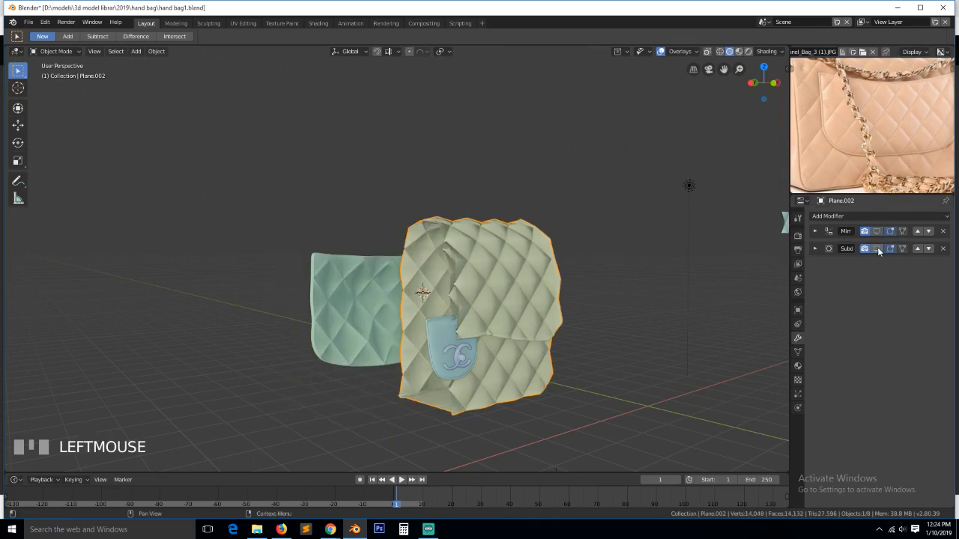
pyautogui.click(878, 230)
# - Disable the teal back pocket's Subdivision display, deselect everything and view the bag from the front
pyautogui.press('`')
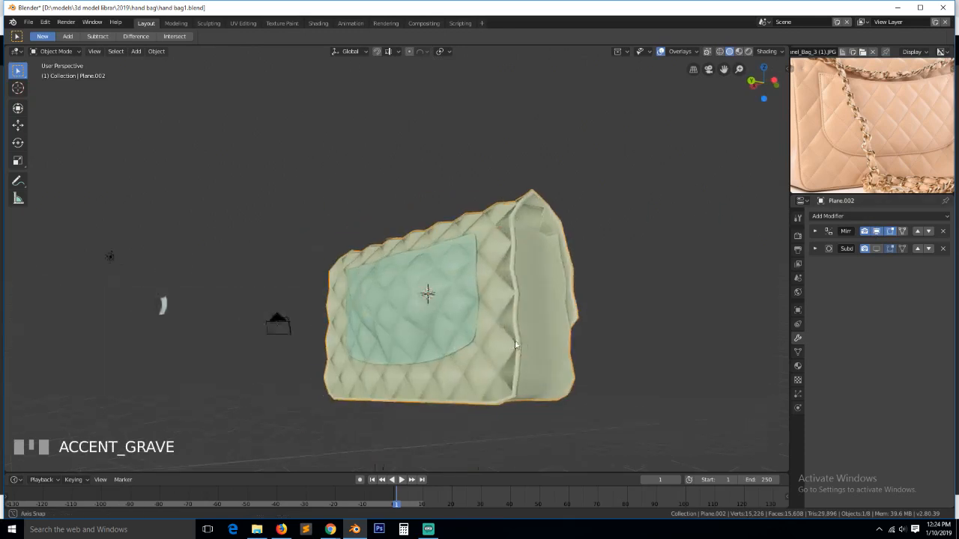
pyautogui.click(455, 302)
pyautogui.click(877, 248)
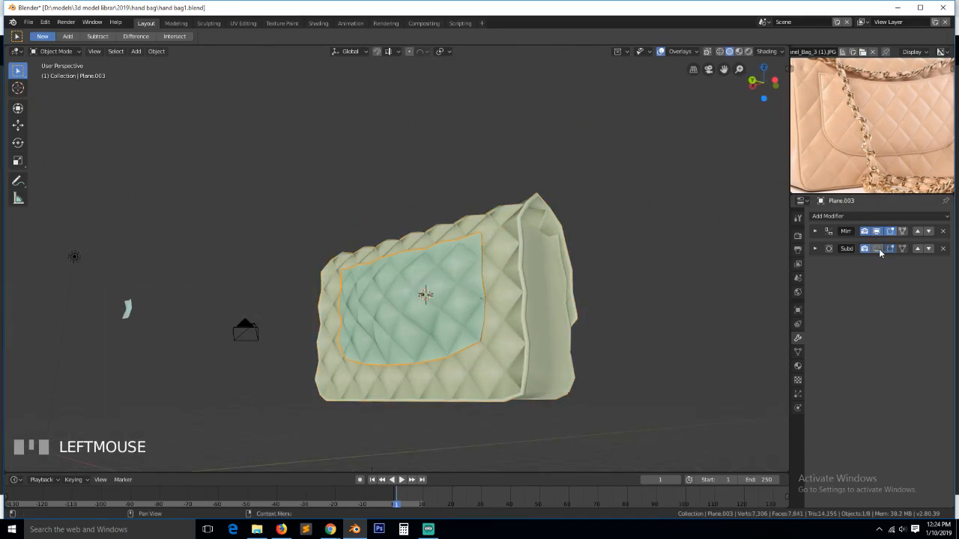
pyautogui.scroll(-2, 839, 142)
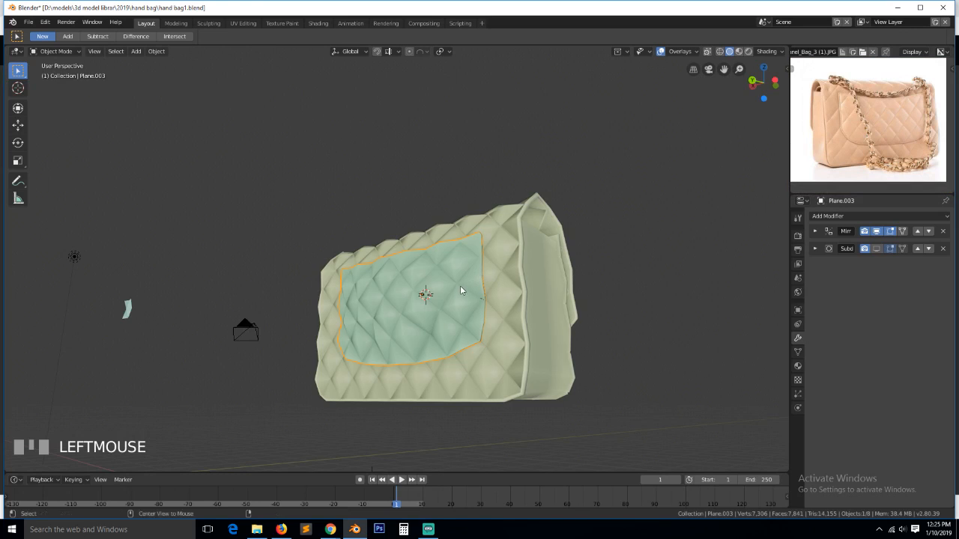
pyautogui.press('a')
pyautogui.press('KP_1')
pyautogui.scroll(2, 466, 284)
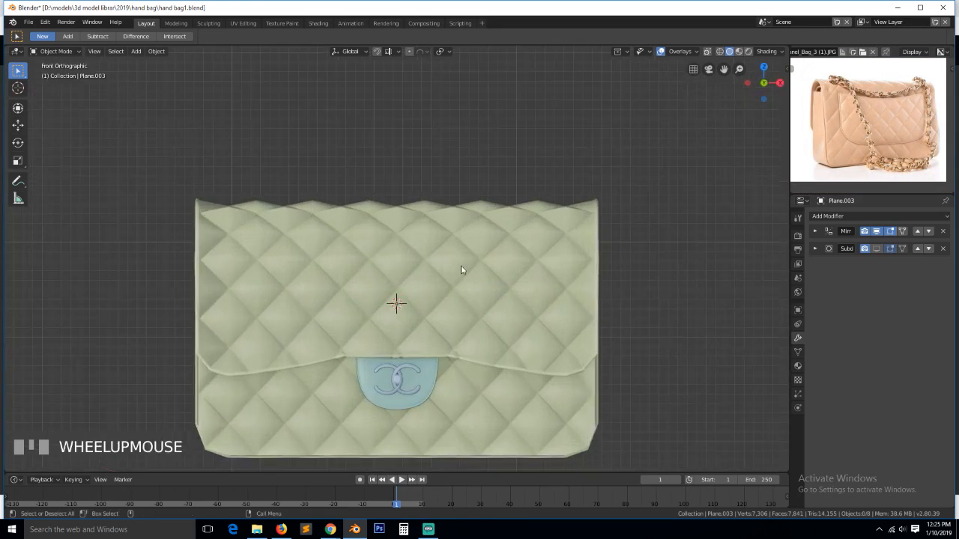
# - Add a Bezier curve and place it above the bag's top edge
pyautogui.hotkey('shift', 'a')
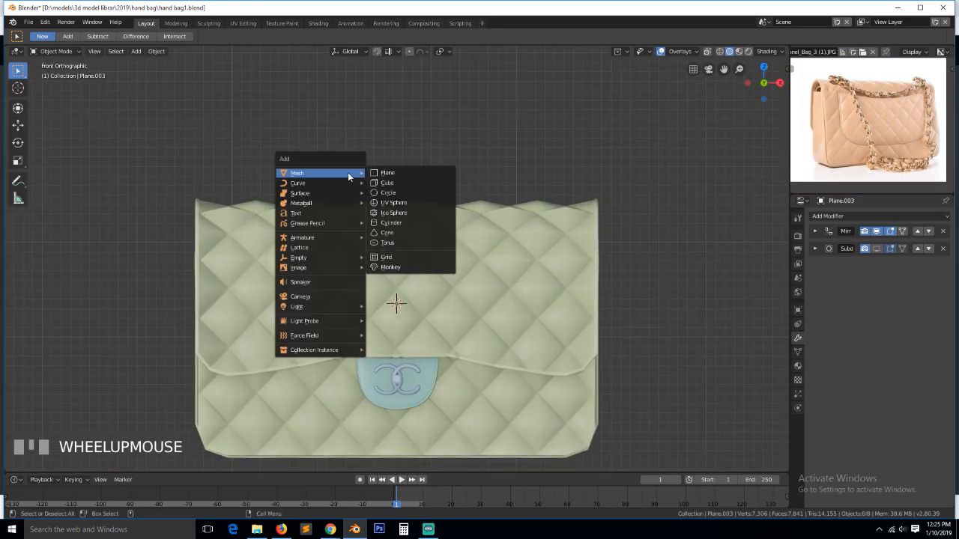
pyautogui.moveTo(352, 183)
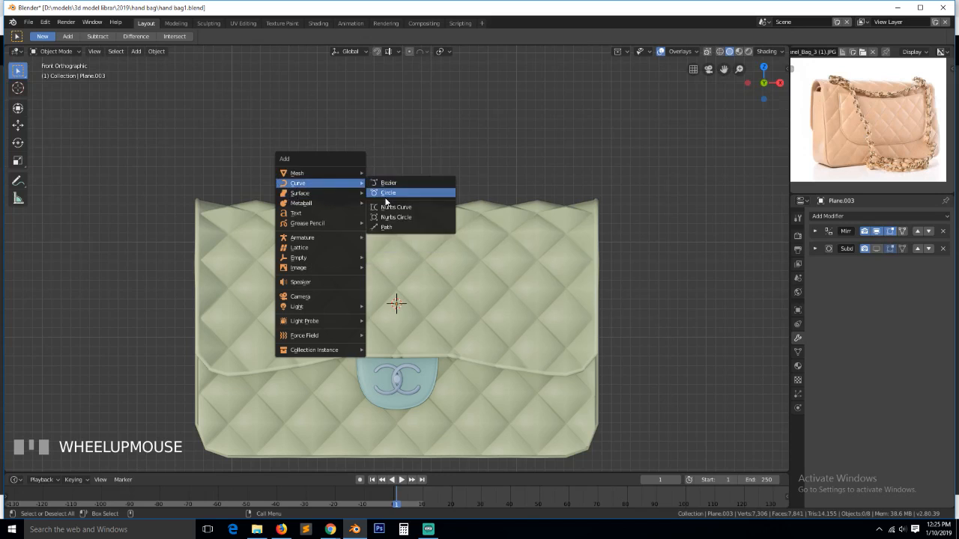
pyautogui.click(387, 188)
pyautogui.press('Delete')
pyautogui.hotkey('shift', 'a')
pyautogui.moveTo(387, 198)
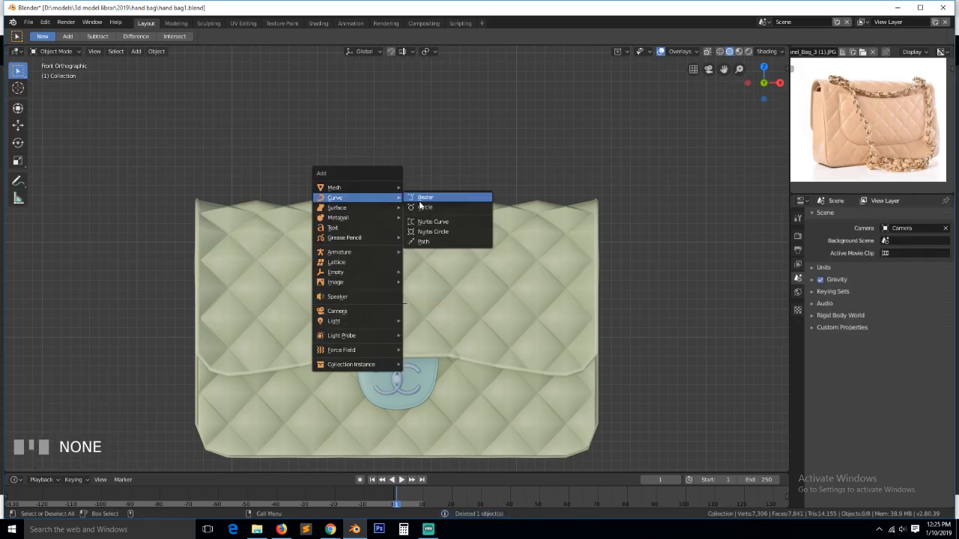
pyautogui.click(424, 199)
pyautogui.press('g')
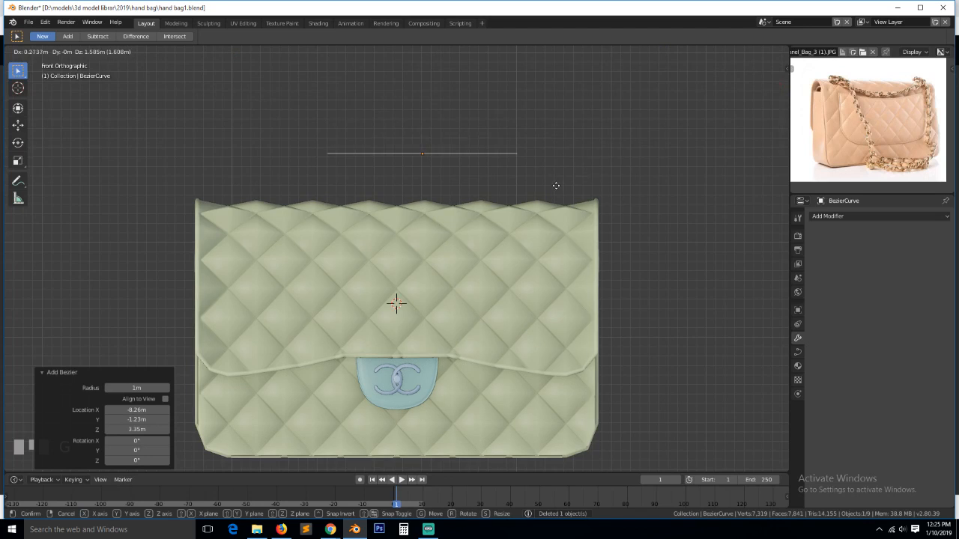
pyautogui.click(554, 182)
# - In top view, move the curve's left control point left and shrink its handles
pyautogui.press('KP_7')
pyautogui.press('Tab')
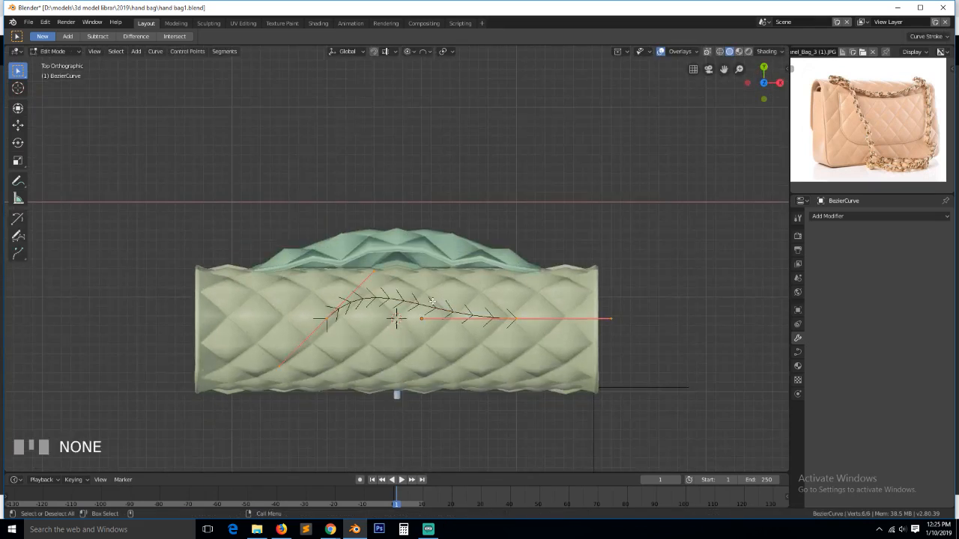
pyautogui.click(337, 330)
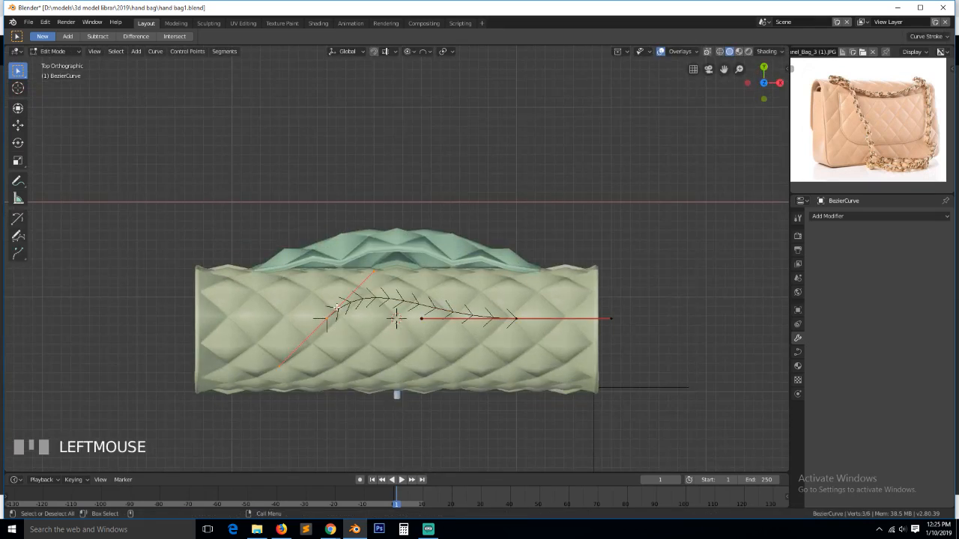
pyautogui.press('g')
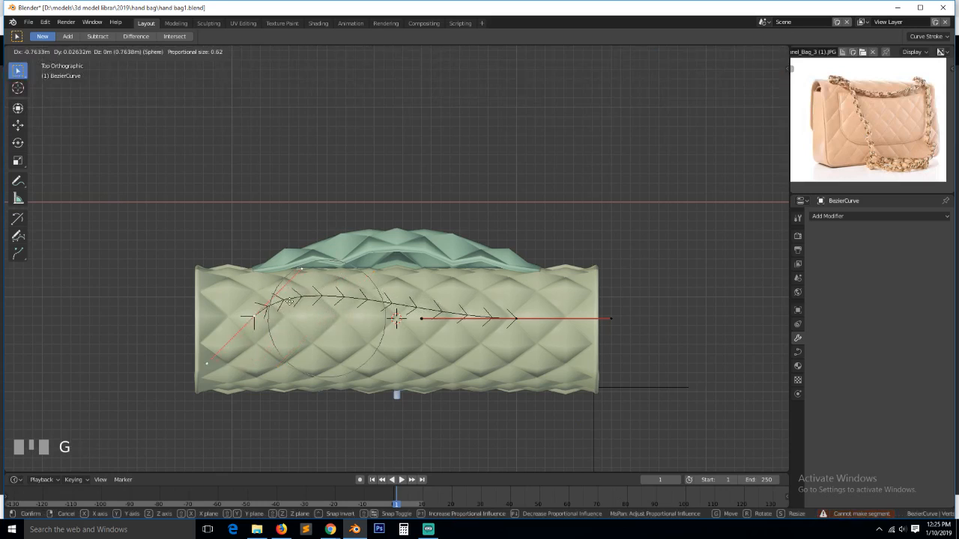
pyautogui.click(289, 302)
pyautogui.press('o')
pyautogui.click(373, 316)
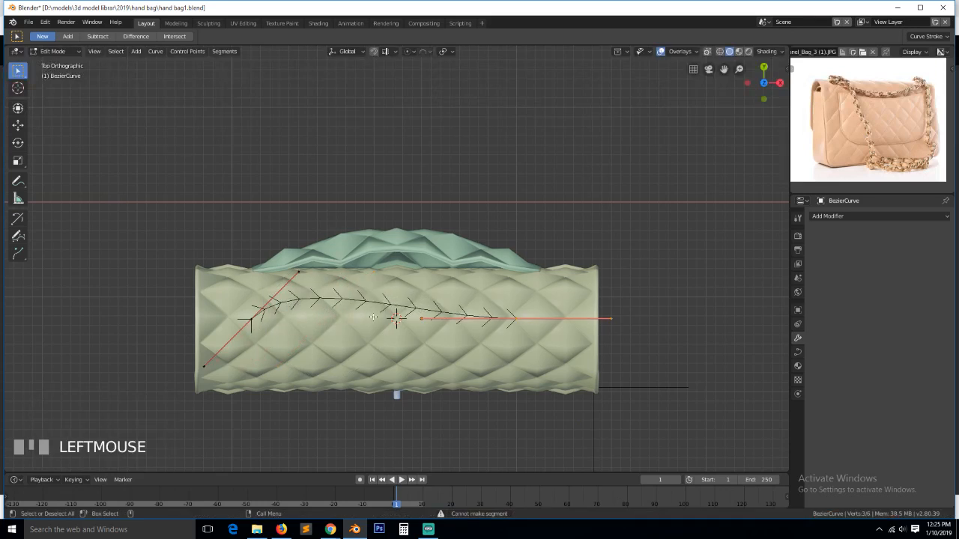
pyautogui.press('s')
pyautogui.click(275, 323)
# - Shrink the right control point's handles and drop it at the bag's lower edge
pyautogui.click(512, 320)
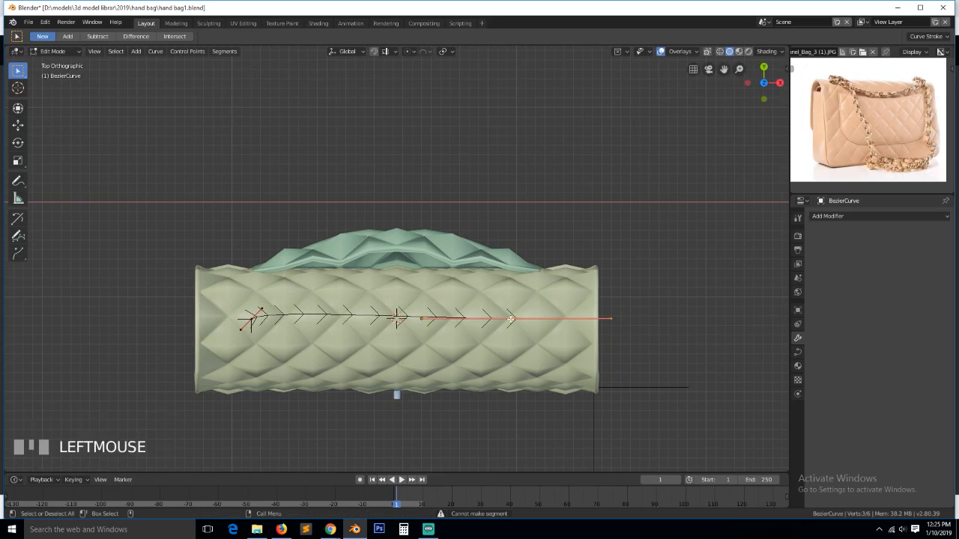
pyautogui.press('s')
pyautogui.click(547, 327)
pyautogui.press('g')
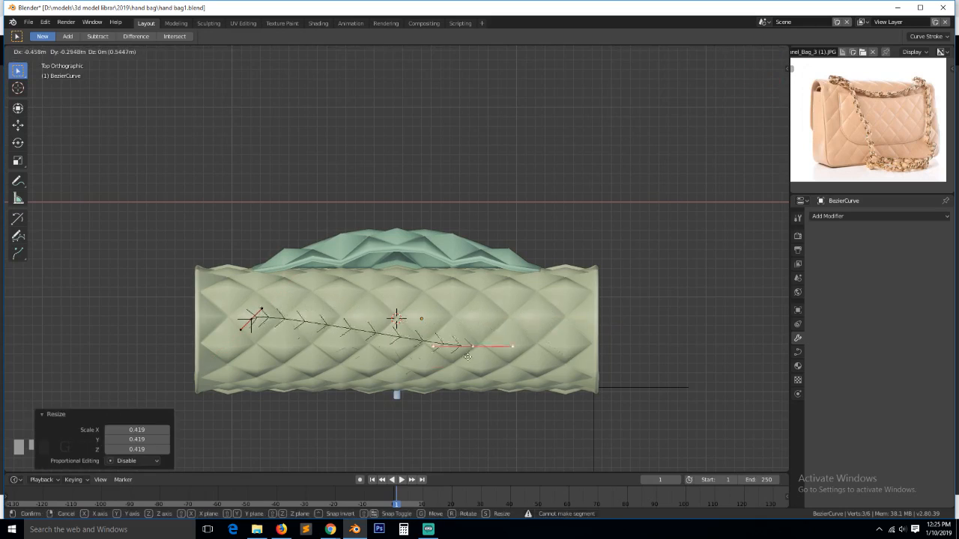
pyautogui.click(357, 380)
# - In front view, set the curve onto the bag's top edge and tilt one point's handle
pyautogui.press('KP_1')
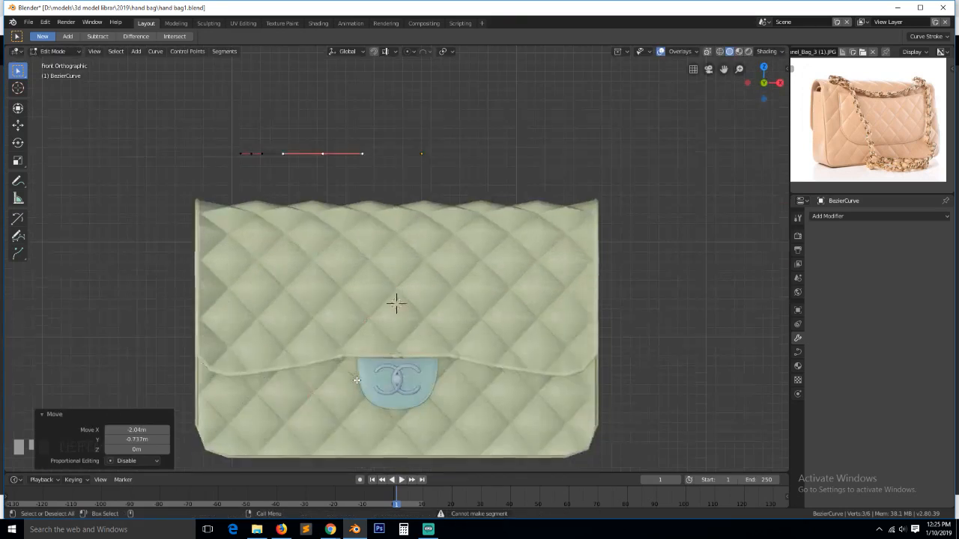
pyautogui.press('g')
pyautogui.click(371, 275)
pyautogui.press('a')
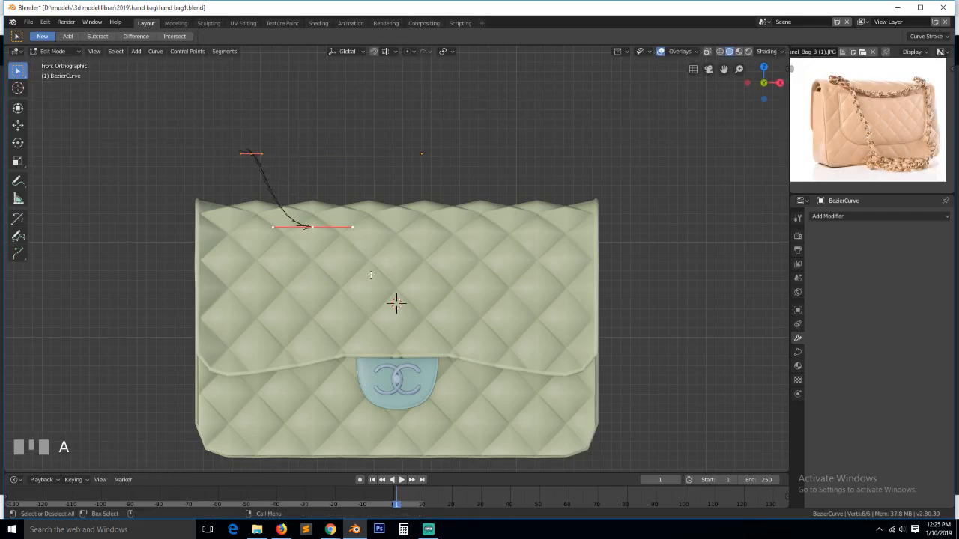
pyautogui.press('g')
pyautogui.click(360, 294)
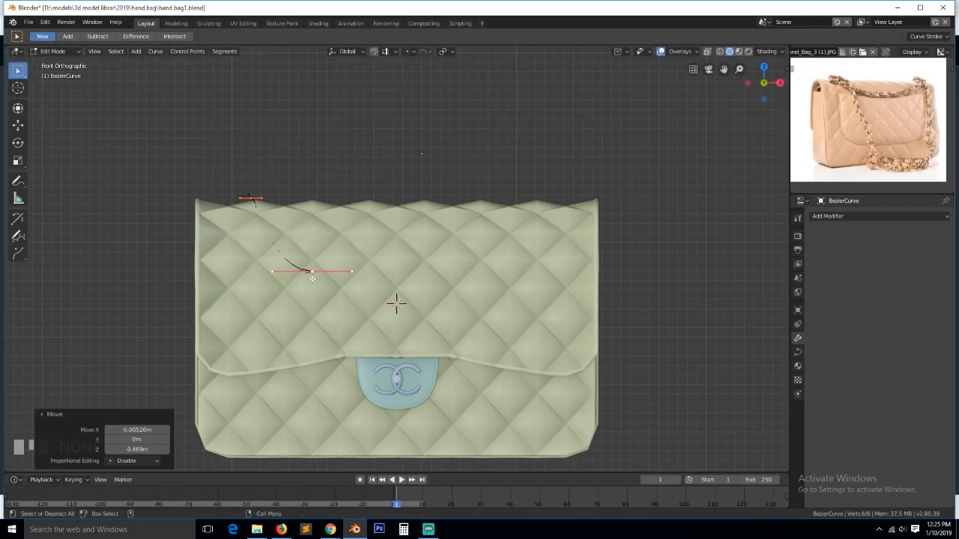
pyautogui.click(324, 276)
pyautogui.press('r')
pyautogui.click(316, 312)
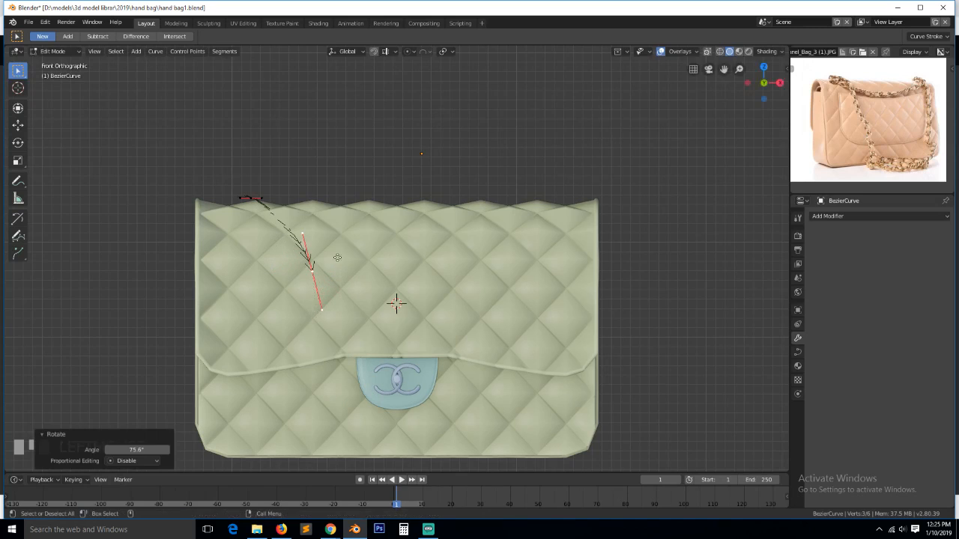
pyautogui.press('g')
pyautogui.click(313, 299)
# - Extrude new curve points below the bag, along its bottom, up the right side and over the top
pyautogui.scroll(-2, 317, 308)
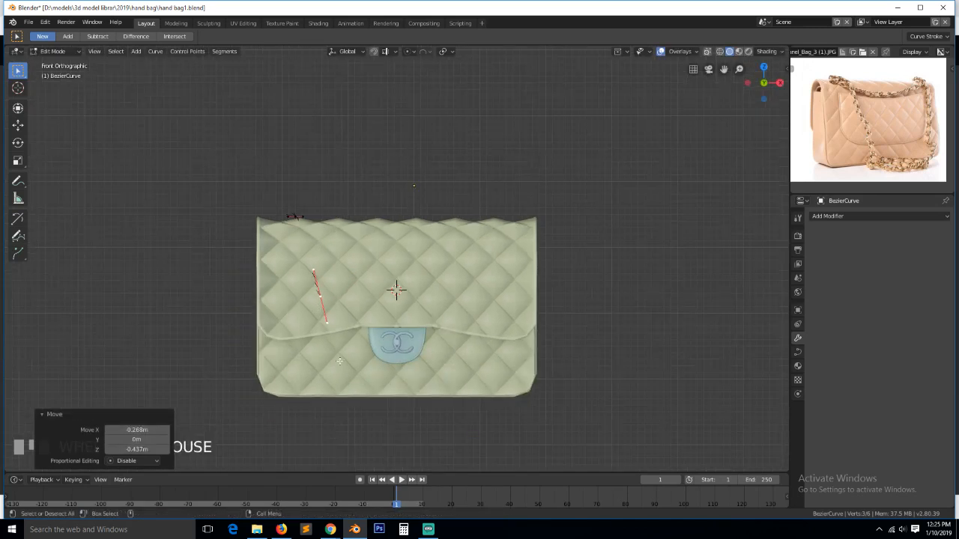
pyautogui.keyDown('ctrl'); pyautogui.rightClick(373, 446); pyautogui.keyUp('ctrl')
pyautogui.keyDown('ctrl'); pyautogui.rightClick(455, 403); pyautogui.keyUp('ctrl')
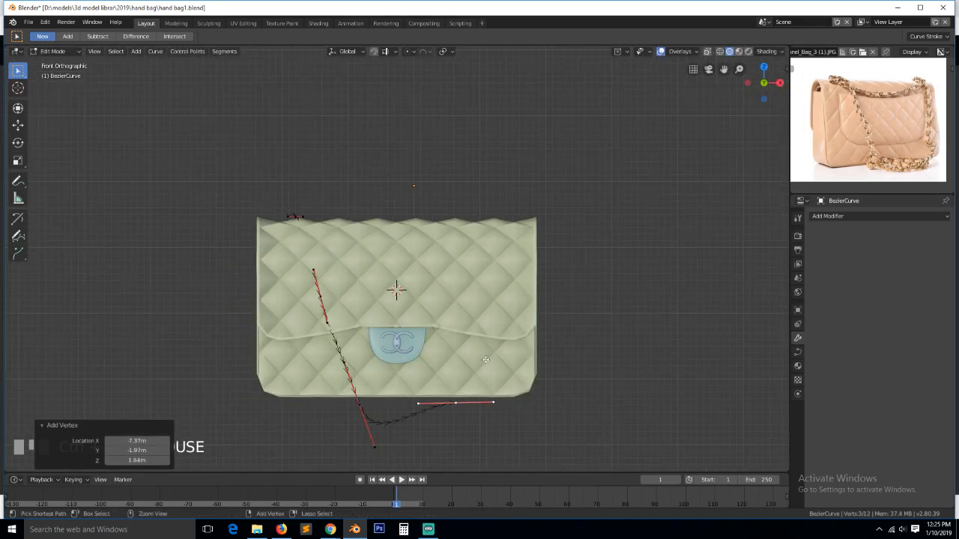
pyautogui.keyDown('ctrl'); pyautogui.rightClick(482, 258); pyautogui.keyUp('ctrl')
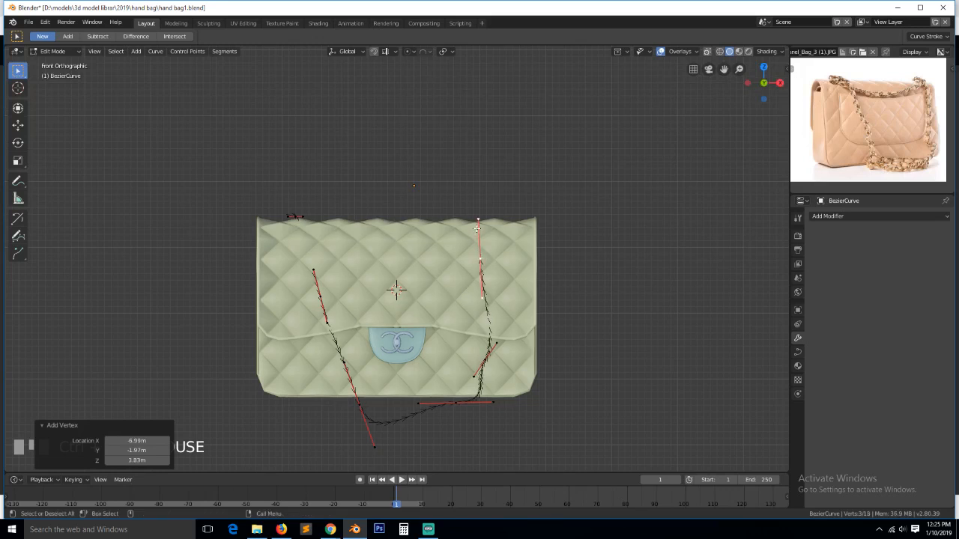
pyautogui.press('KP_3')
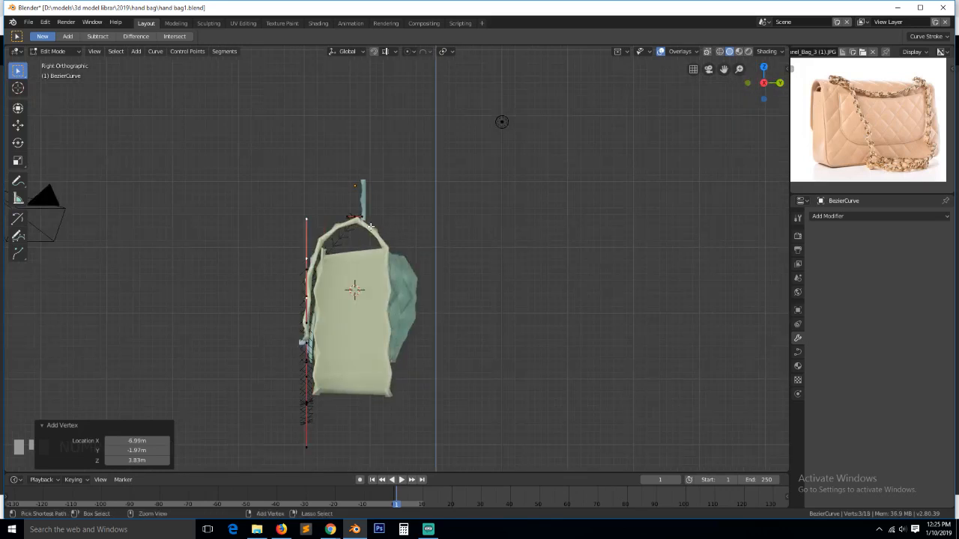
pyautogui.keyDown('ctrl'); pyautogui.rightClick(360, 222); pyautogui.keyUp('ctrl')
pyautogui.scroll(4, 359, 221)
# - Rotate the new top point's handles and raise it slightly
pyautogui.press('r')
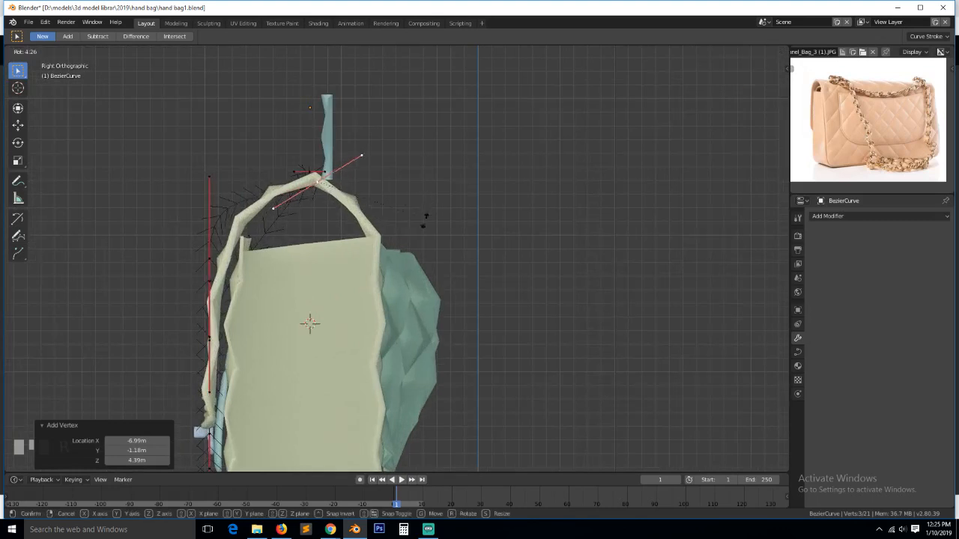
pyautogui.click(383, 260)
pyautogui.press('g')
pyautogui.click(378, 250)
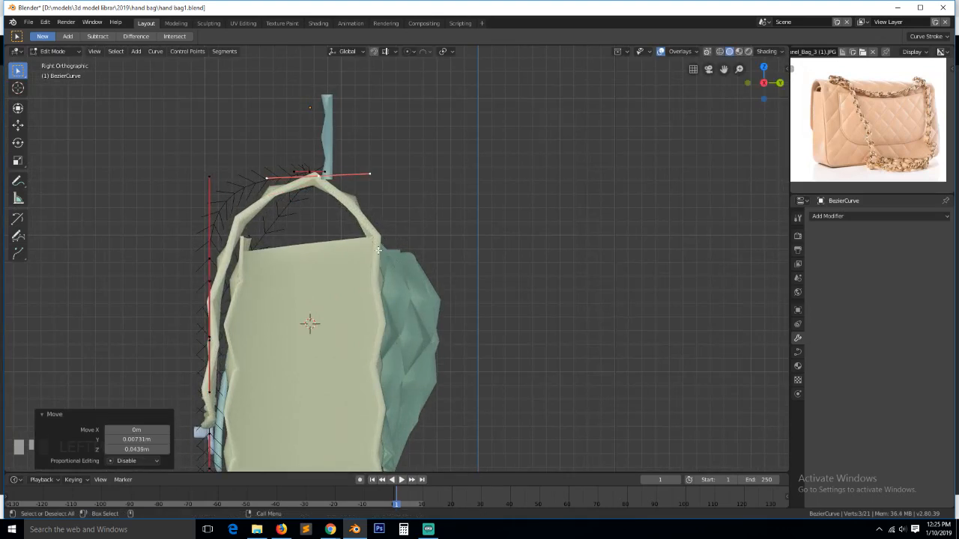
# - Rotate the handles on the strap's top and back, then return to front view
pyautogui.click(209, 275)
pyautogui.press('r')
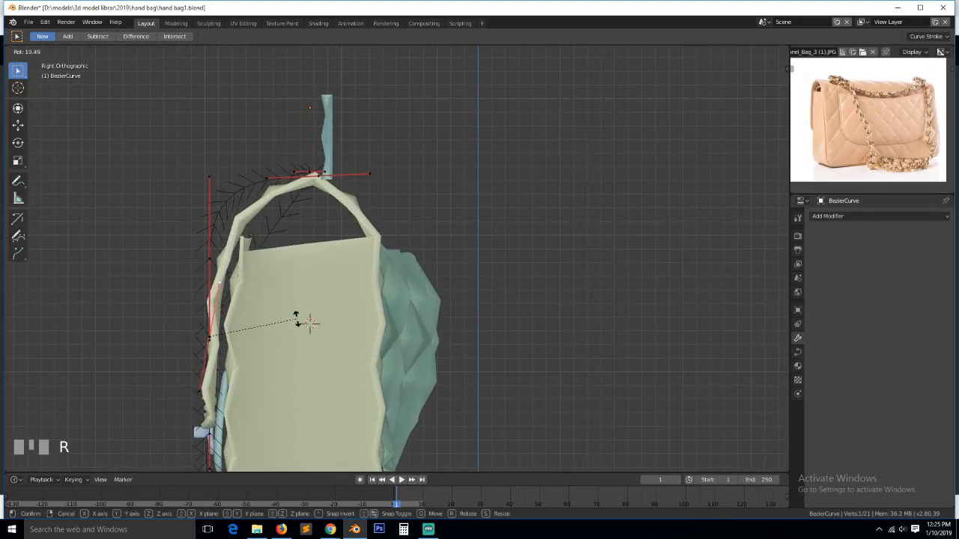
pyautogui.click(182, 270)
pyautogui.click(211, 261)
pyautogui.press('r')
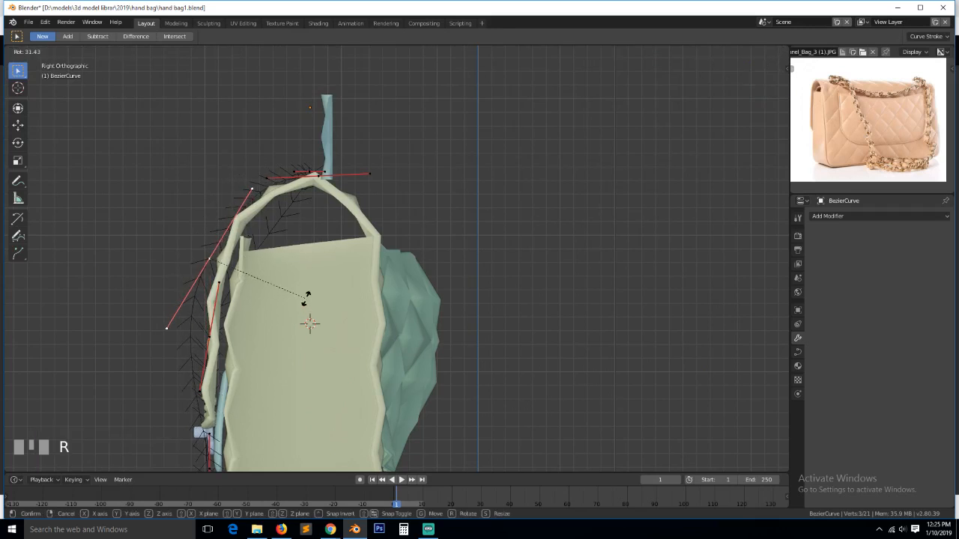
pyautogui.click(295, 310)
pyautogui.scroll(-2, 294, 310)
pyautogui.click(265, 408)
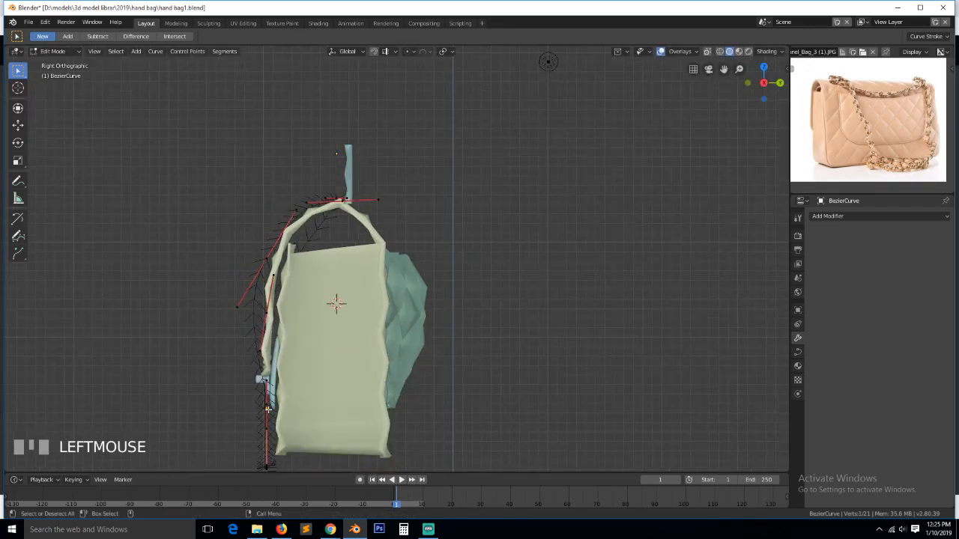
pyautogui.press('KP_1')
pyautogui.click(531, 411)
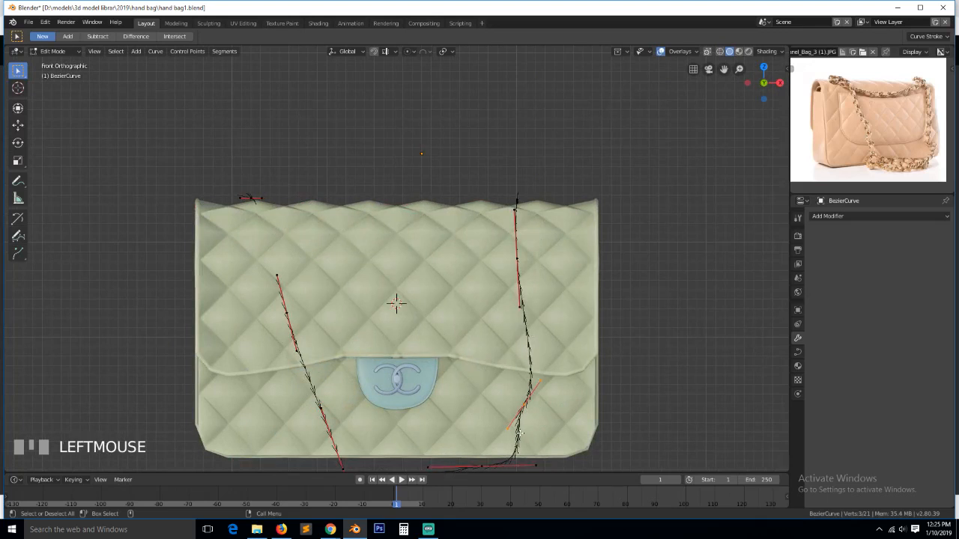
# - Reposition the strap's bottom handles, raising the bottom-left one
pyautogui.scroll(-2, 472, 461)
pyautogui.press('g')
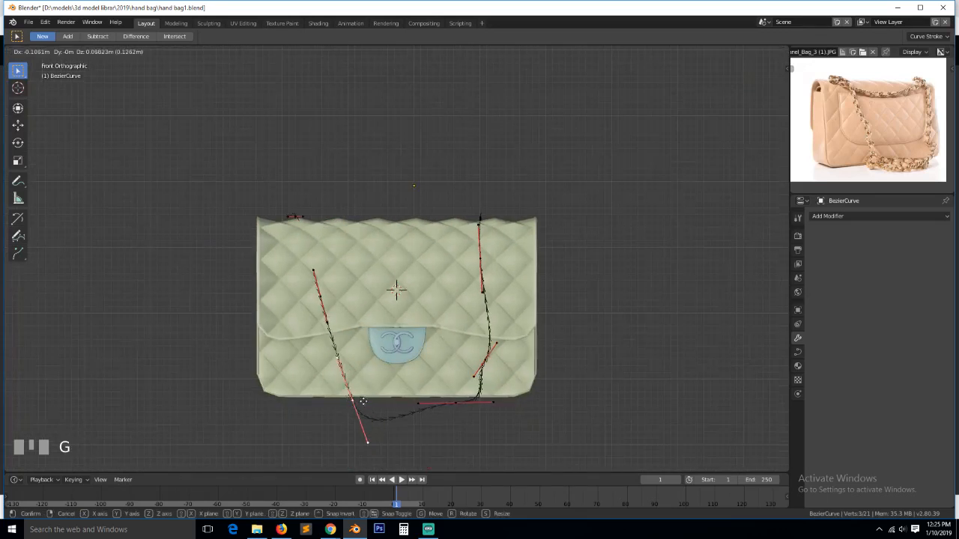
pyautogui.click(353, 411)
pyautogui.press('g')
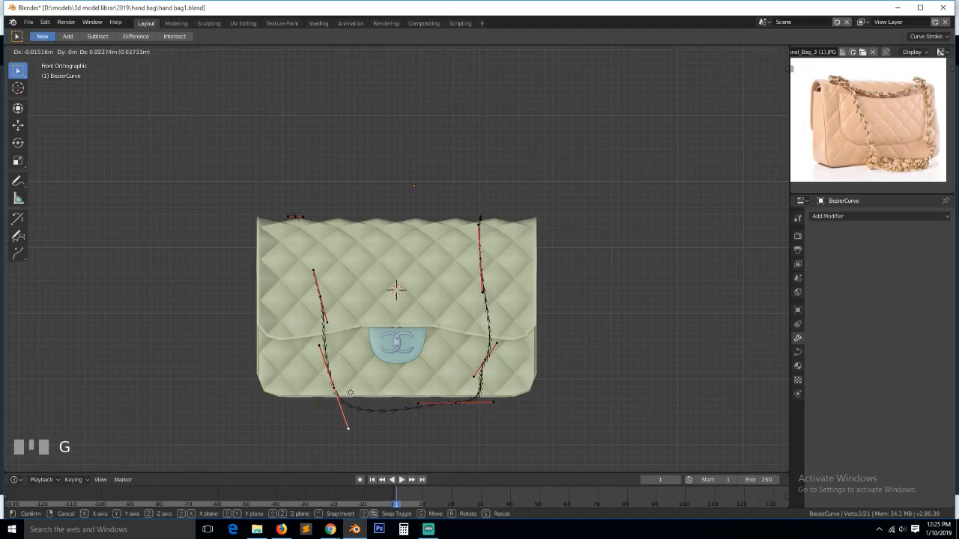
pyautogui.click(351, 382)
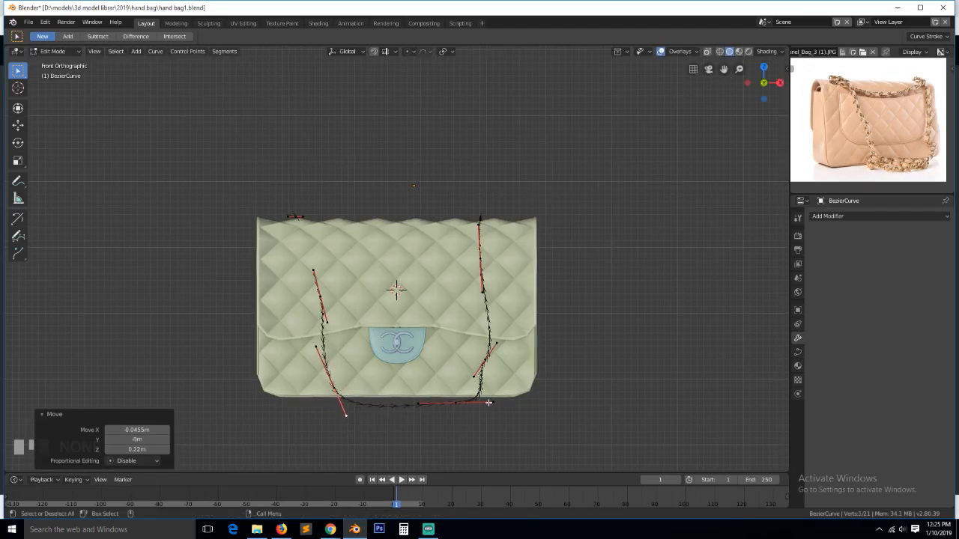
# - Subdivide the strap's bottom stretch twice to add extra points
pyautogui.click(488, 402)
pyautogui.keyDown('shift'); pyautogui.click(350, 391); pyautogui.keyUp('shift')
pyautogui.rightClick(350, 392)
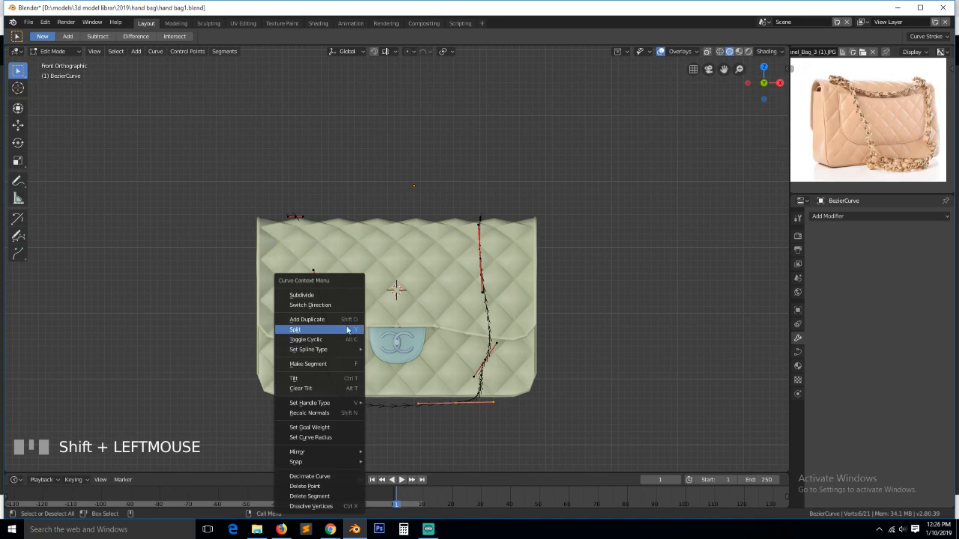
pyautogui.click(347, 296)
pyautogui.rightClick(348, 296)
pyautogui.click(349, 296)
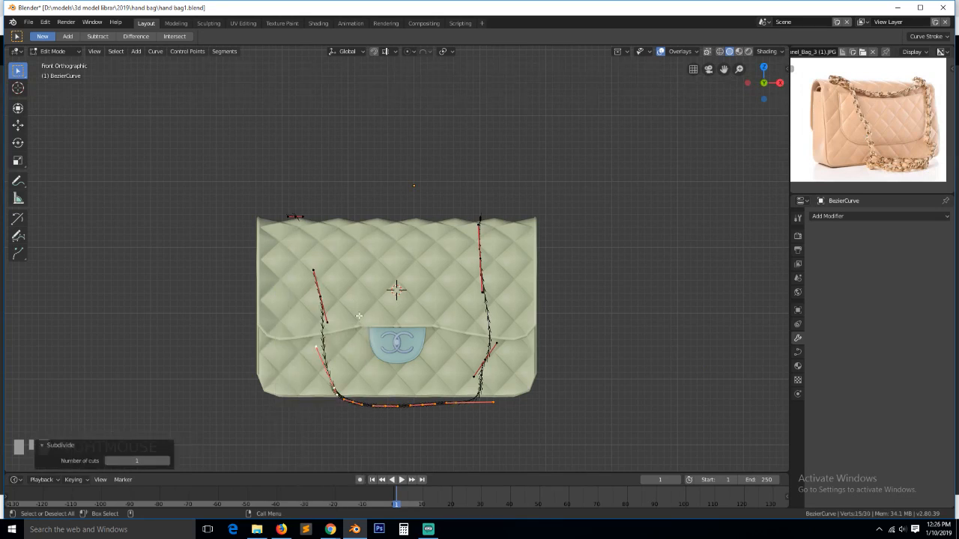
# - In top view, push a bottom point outward and rotate its handles
pyautogui.click(386, 399)
pyautogui.press('KP_7')
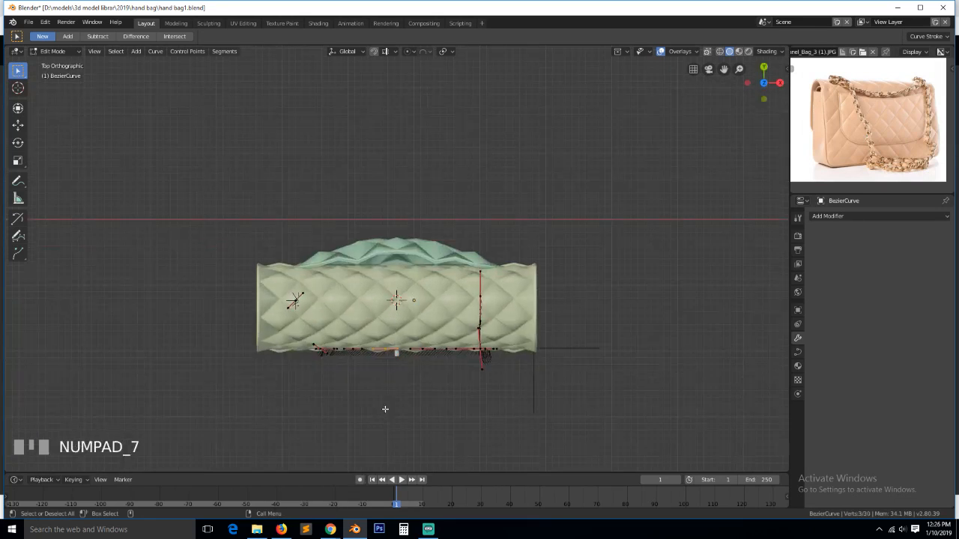
pyautogui.press('g')
pyautogui.click(385, 434)
pyautogui.press('g')
pyautogui.rightClick(421, 350)
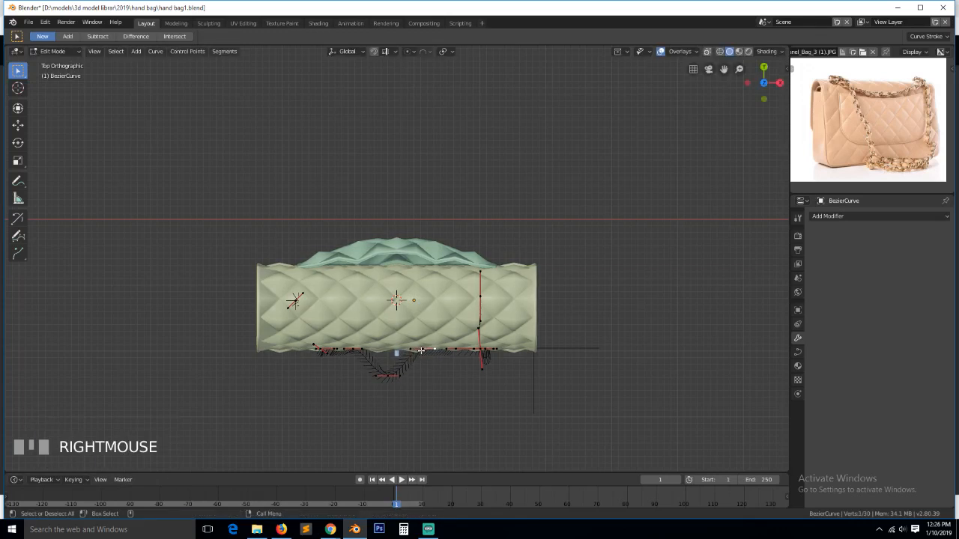
pyautogui.press('g')
pyautogui.click(430, 369)
pyautogui.press('r')
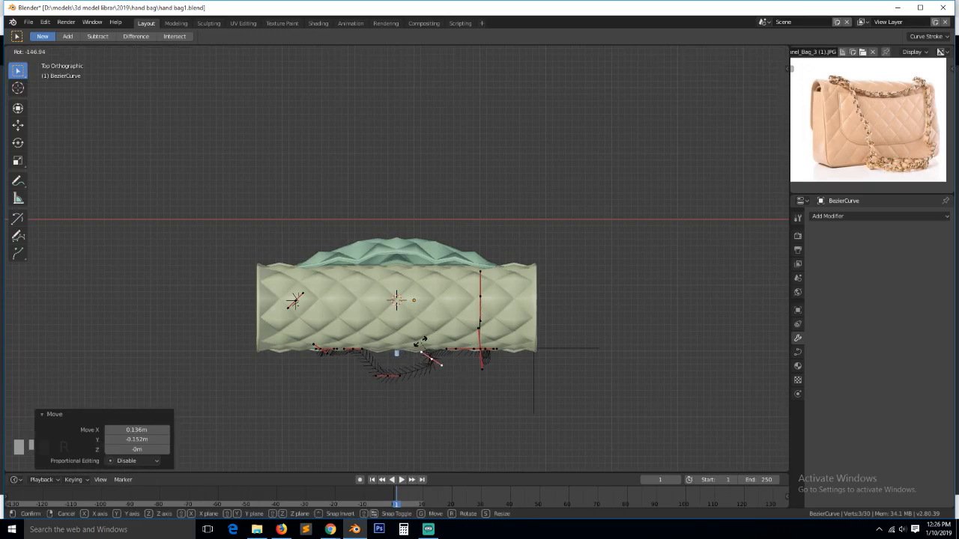
pyautogui.click(418, 351)
pyautogui.press('g')
pyautogui.click(408, 353)
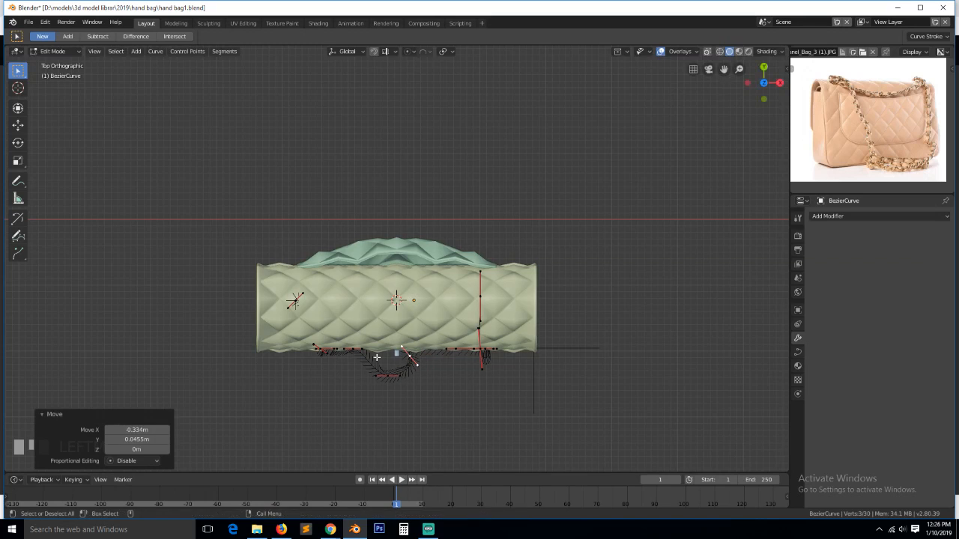
# - Move another bottom point, rotate and scale its handles into a drooping loop
pyautogui.click(349, 351)
pyautogui.press('g')
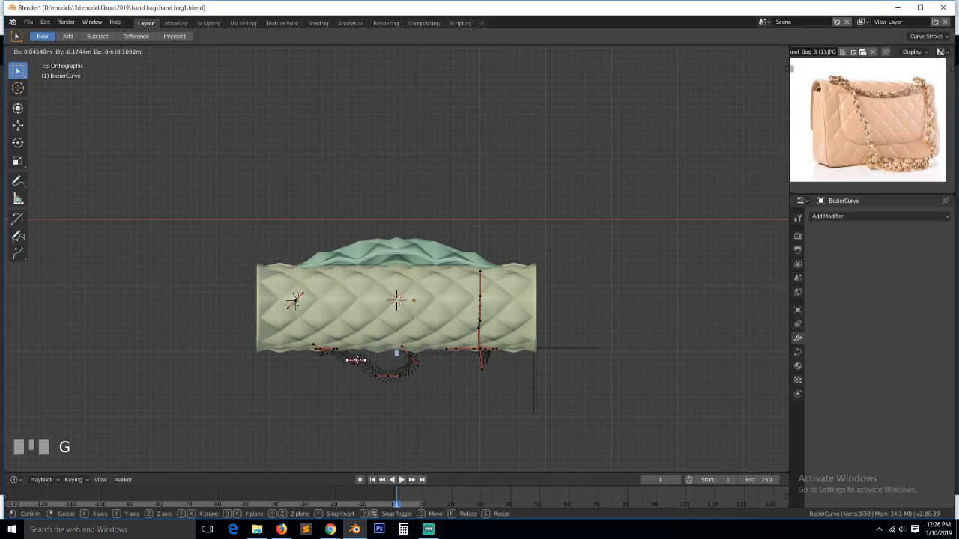
pyautogui.click(361, 363)
pyautogui.press('r')
pyautogui.click(296, 402)
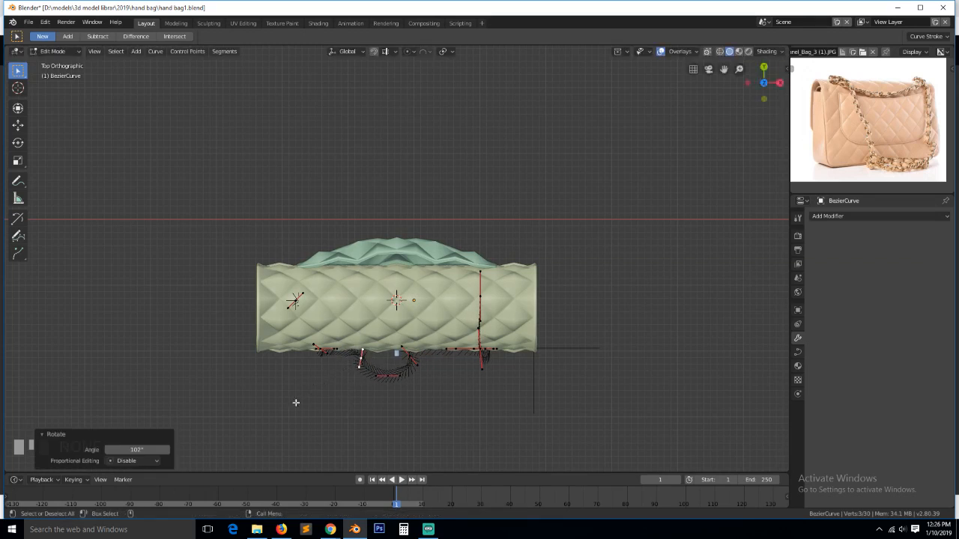
pyautogui.press('s')
pyautogui.click(302, 443)
pyautogui.press('`')
pyautogui.moveTo(408, 403); pyautogui.dragTo(400, 273, button='middle')
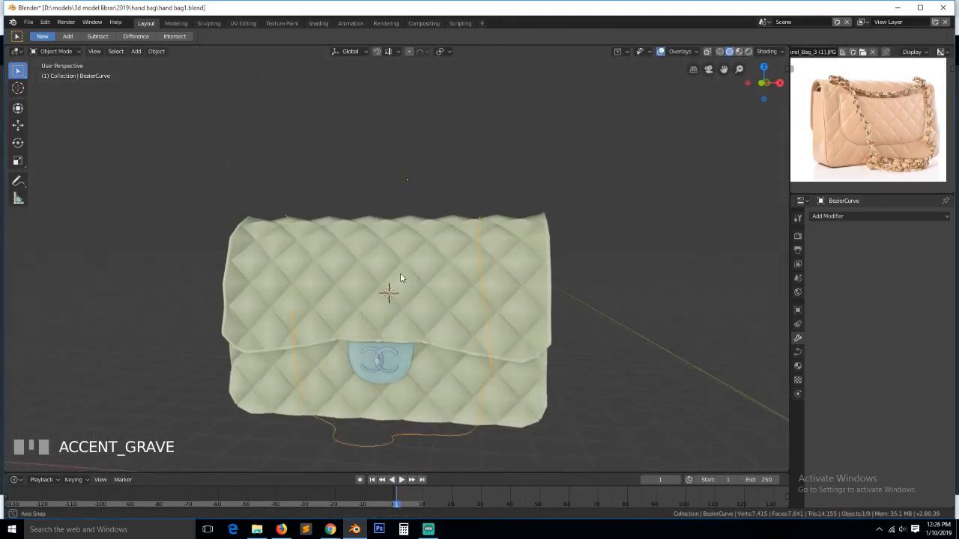
# - Subdivide the strap segment along the bag's side and move the new point to hug it
pyautogui.moveTo(389, 310); pyautogui.dragTo(233, 303, button='middle')
pyautogui.press('Tab')
pyautogui.press('`')
pyautogui.keyDown('shift'); pyautogui.click(309, 218); pyautogui.keyUp('shift')
pyautogui.rightClick(309, 220)
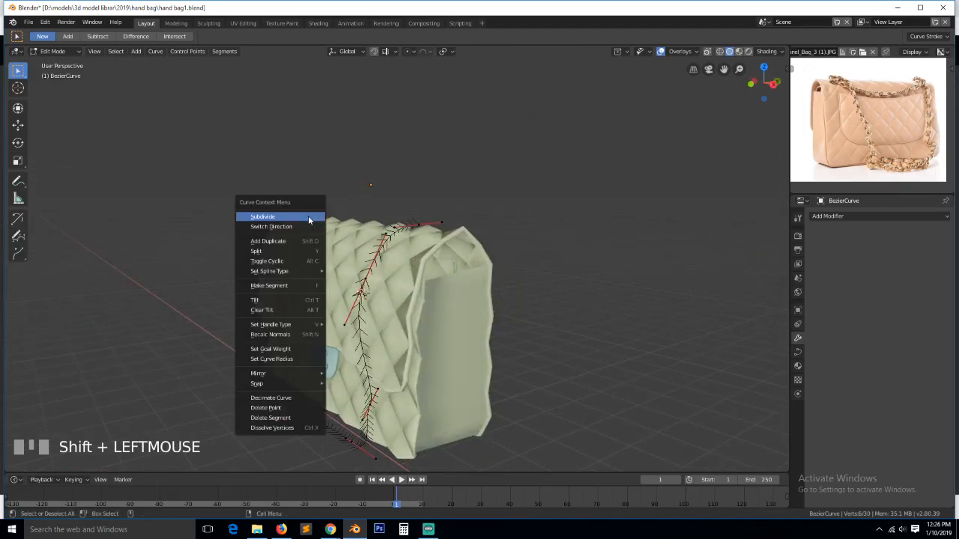
pyautogui.click(309, 218)
pyautogui.click(308, 245)
pyautogui.press('g')
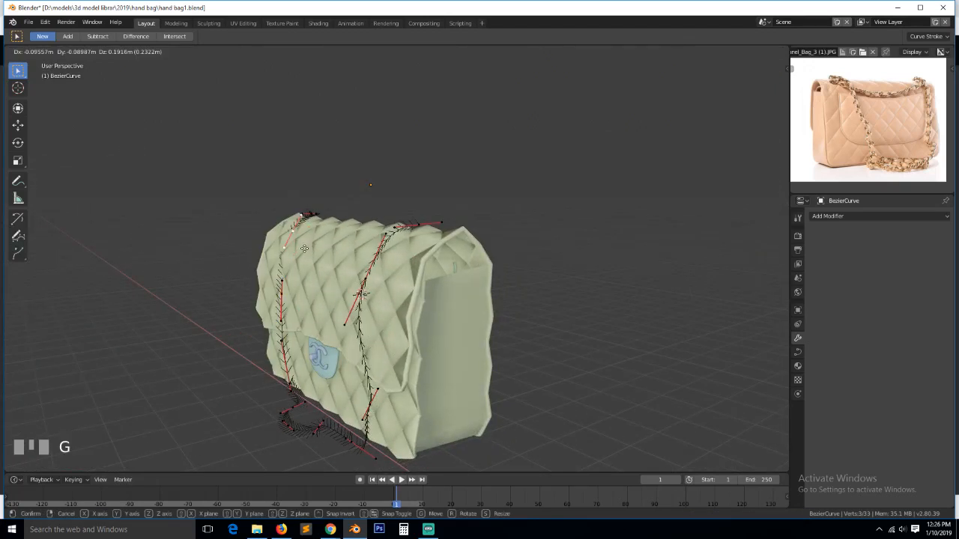
pyautogui.click(304, 246)
# - Adjust a strap handle on the other side, leave Edit Mode and save hand bag1.blend
pyautogui.moveTo(303, 249); pyautogui.dragTo(412, 255, button='middle')
pyautogui.click(421, 316)
pyautogui.press('g')
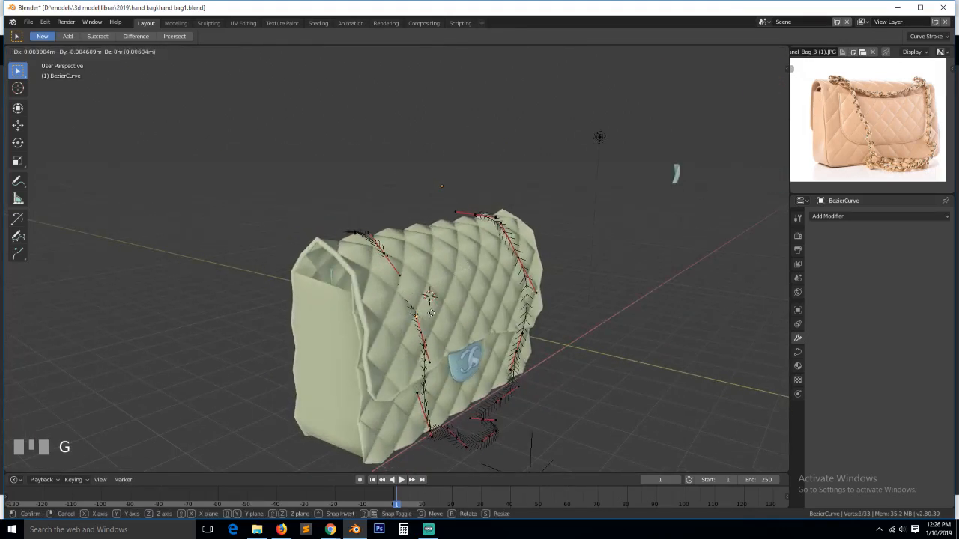
pyautogui.click(430, 323)
pyautogui.press('Tab')
pyautogui.moveTo(429, 326); pyautogui.dragTo(391, 332, button='middle')
pyautogui.hotkey('ctrl', 's')
pyautogui.scroll(4, 873, 142)
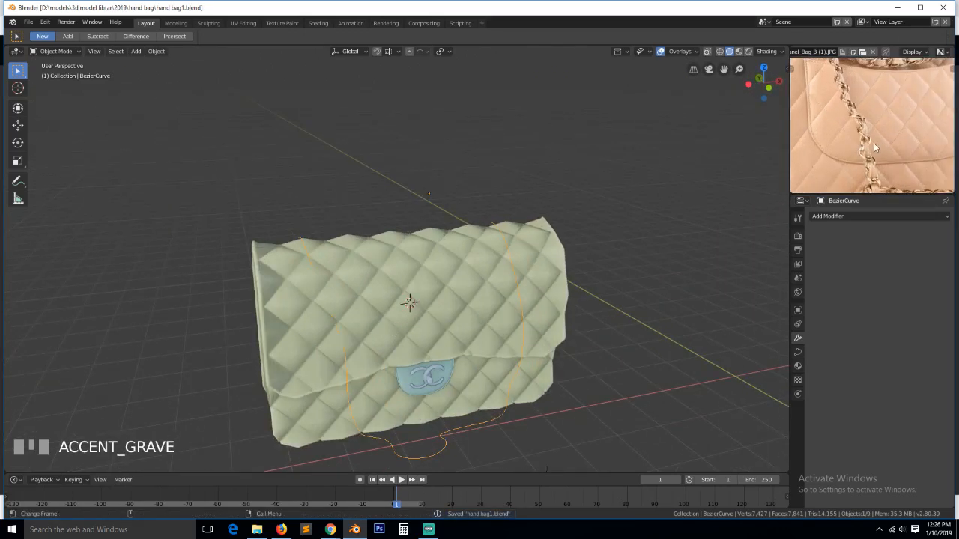
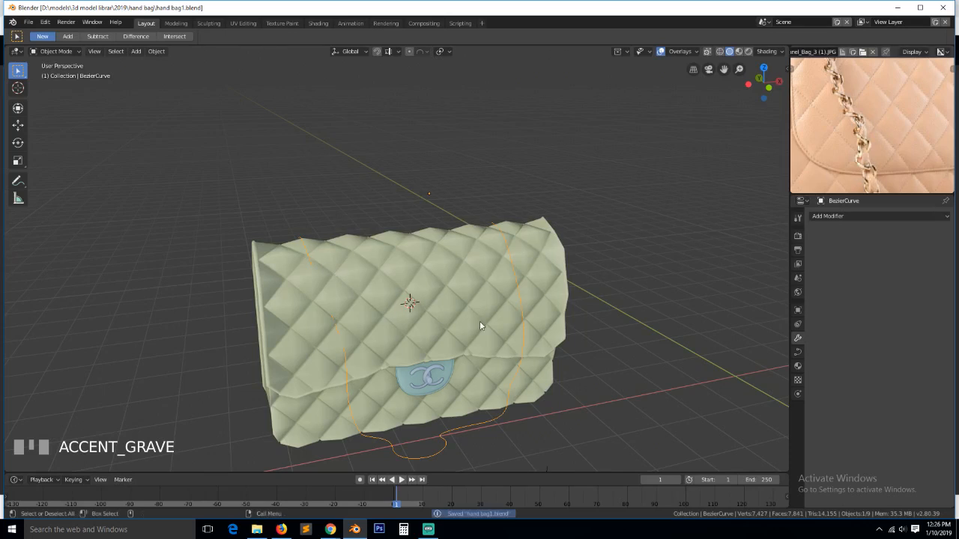
# - Bevel the strap curve into a round tube: depth 0.04 m, resolution 1, fill mode Full
pyautogui.click(798, 351)
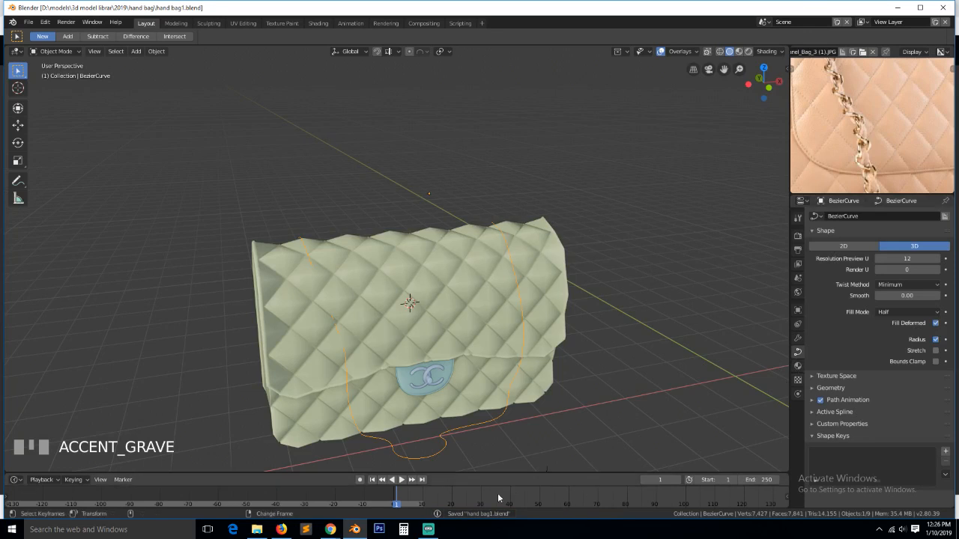
pyautogui.click(428, 529)
pyautogui.click(427, 529)
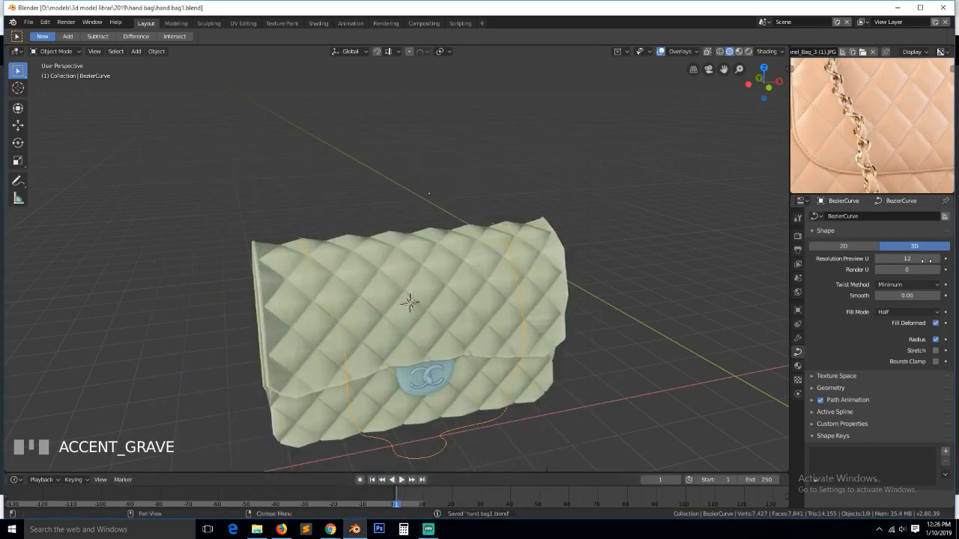
pyautogui.click(834, 390)
pyautogui.scroll(-3, 899, 364)
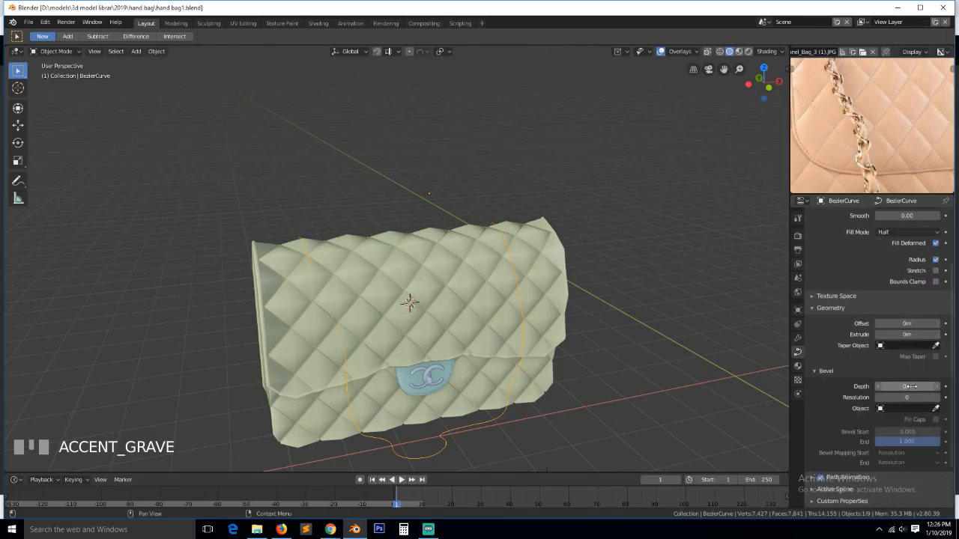
pyautogui.moveTo(906, 387)
pyautogui.mouseDown()
pyautogui.moveTo(937, 387)
pyautogui.moveTo(916, 387)
pyautogui.moveTo(910, 398)
pyautogui.mouseUp()
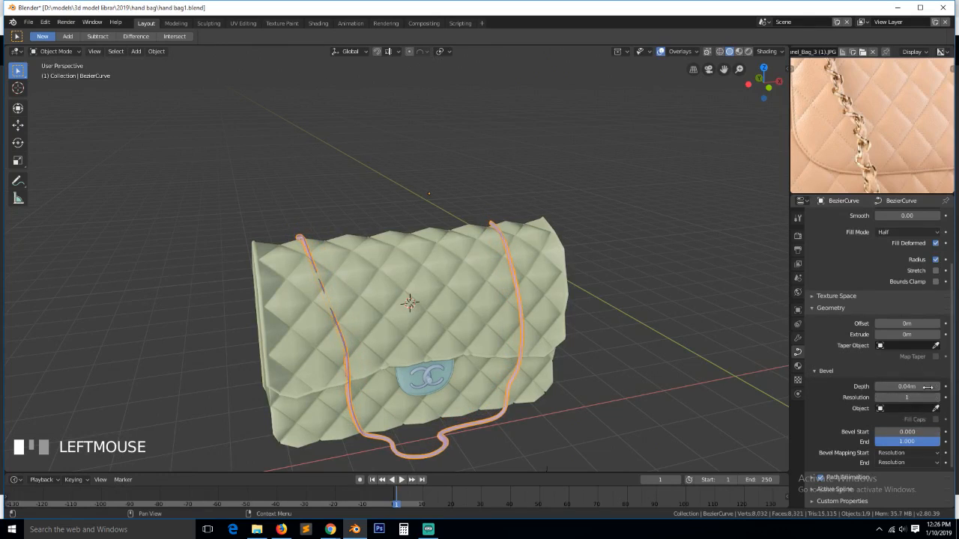
pyautogui.scroll(3, 902, 362)
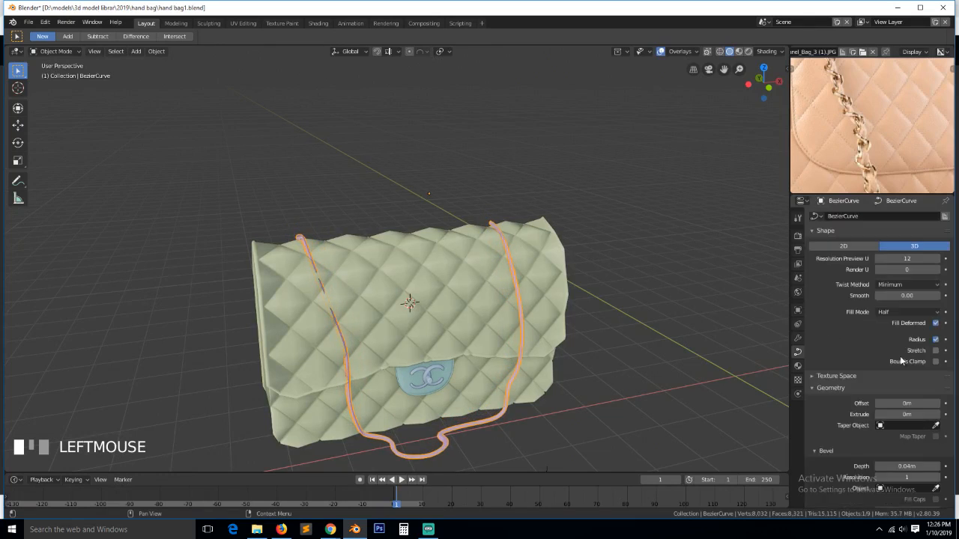
pyautogui.click(931, 312)
pyautogui.click(899, 299)
# - In Edit Mode, extrude a new point from the strap end over the bag top
pyautogui.scroll(2, 709, 316)
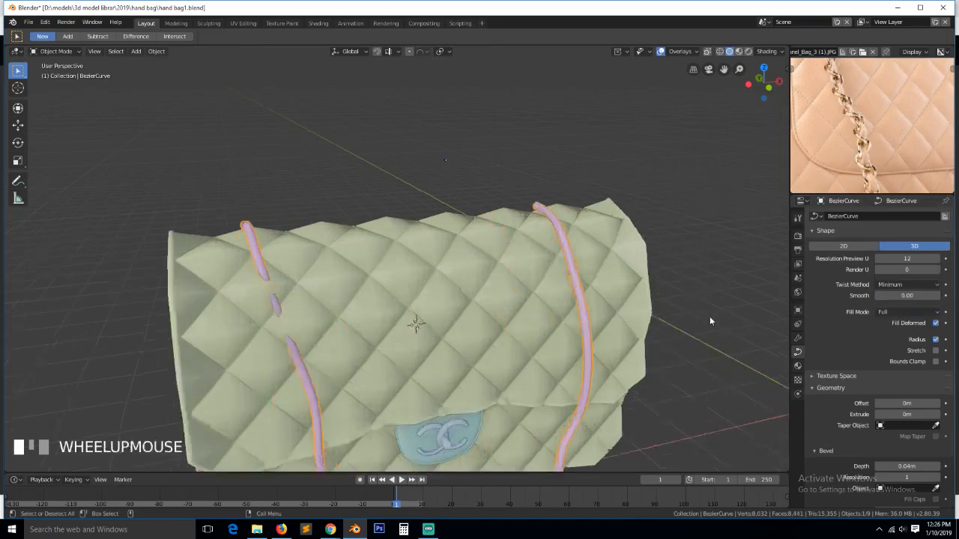
pyautogui.scroll(2, 709, 316)
pyautogui.moveTo(704, 318); pyautogui.dragTo(547, 367, button='middle')
pyautogui.scroll(-4, 615, 313)
pyautogui.scroll(-4, 869, 112)
pyautogui.scroll(4, 401, 229)
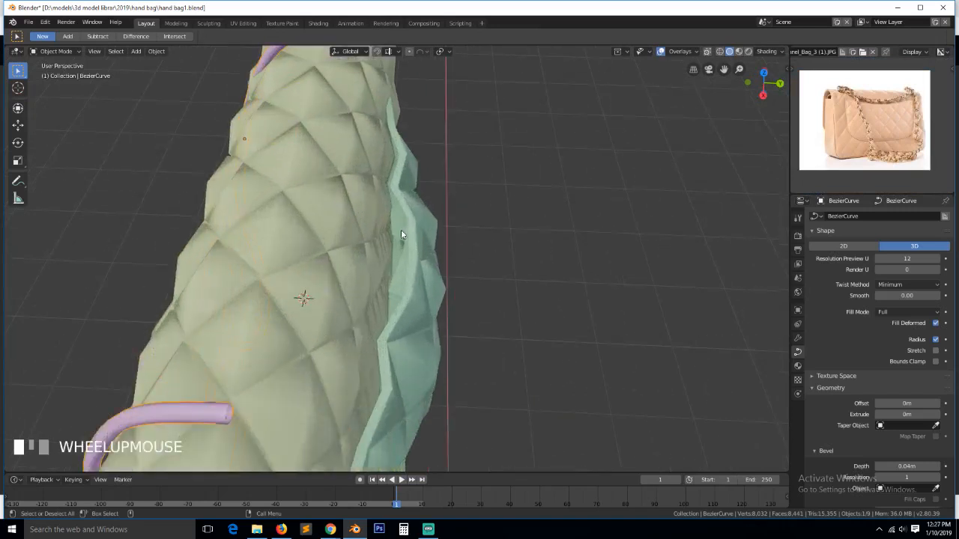
pyautogui.scroll(-4, 401, 229)
pyautogui.press('Tab')
pyautogui.press('`')
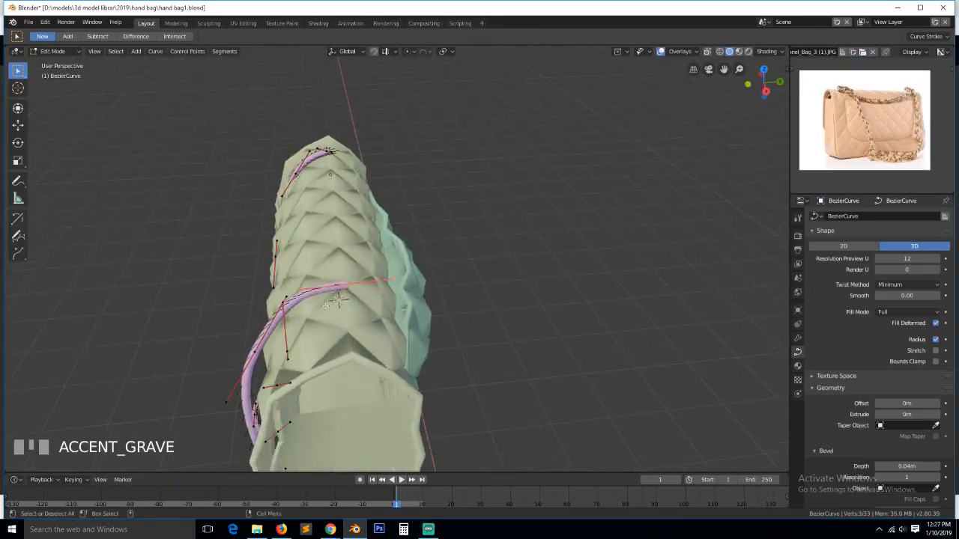
pyautogui.press('e')
pyautogui.click(386, 329)
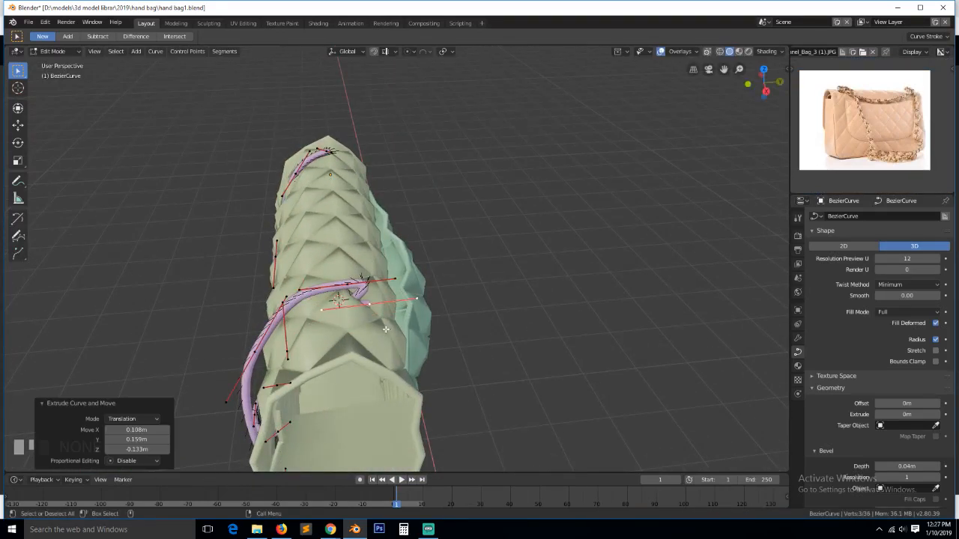
# - Move the strap end point down-left, rotate its handles about 85° and shrink them, and lower another point
pyautogui.click(392, 282)
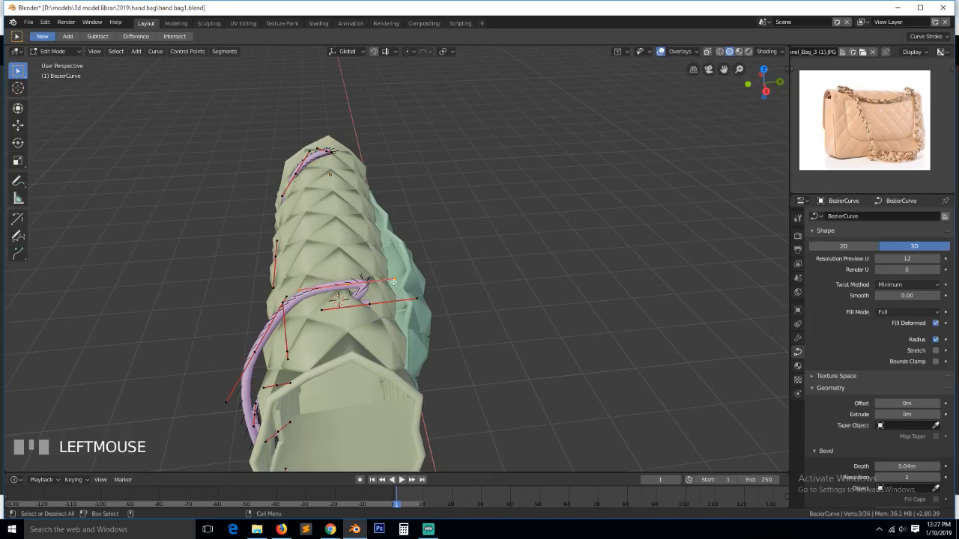
pyautogui.press('g')
pyautogui.click(357, 288)
pyautogui.click(368, 309)
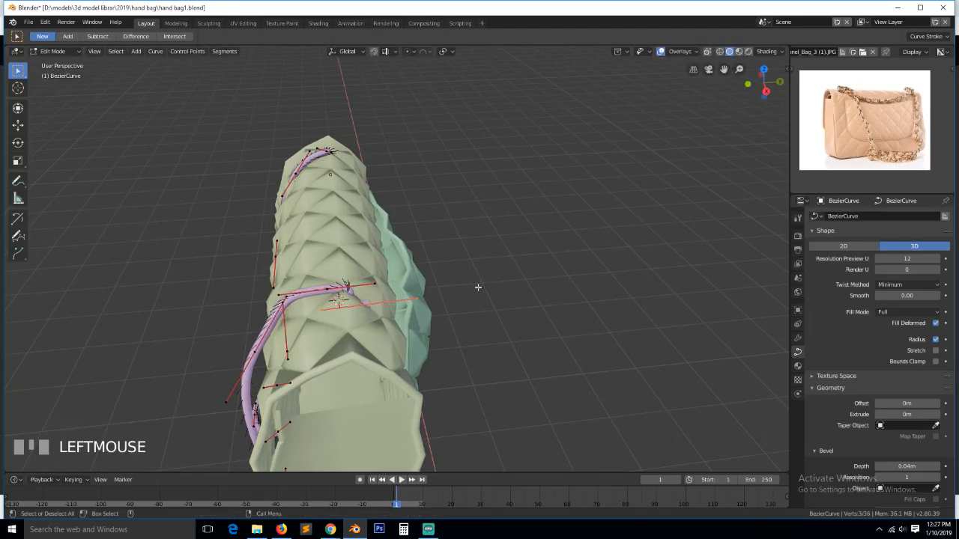
pyautogui.press('r')
pyautogui.click(374, 330)
pyautogui.press('s')
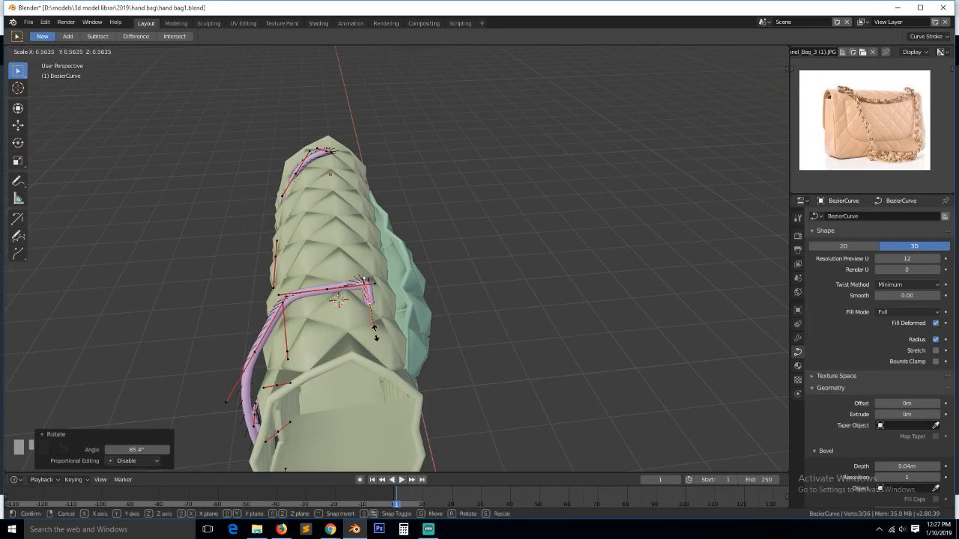
pyautogui.click(376, 332)
pyautogui.press('g')
pyautogui.click(392, 246)
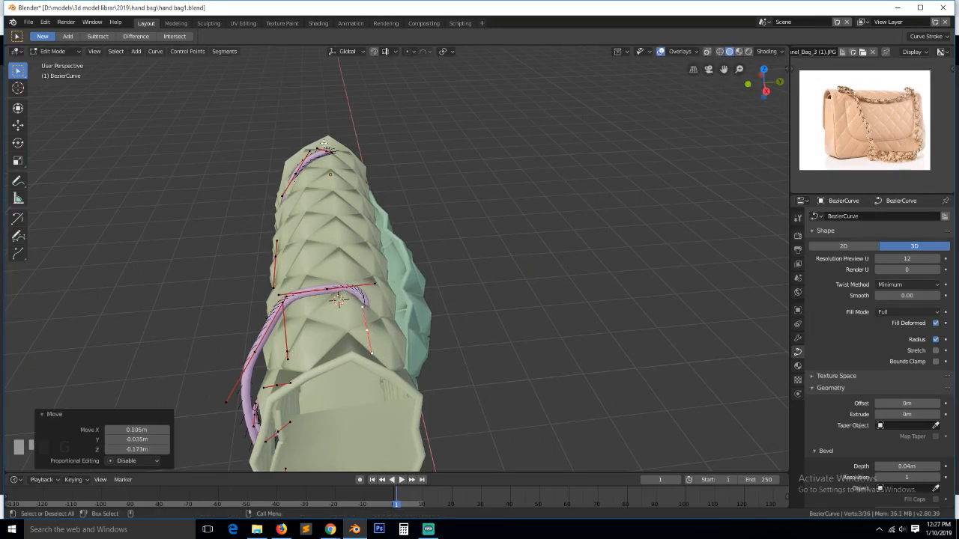
# - Add a new point extending the strap's top end and position it
pyautogui.click(327, 152)
pyautogui.keyDown('ctrl'); pyautogui.rightClick(344, 159); pyautogui.keyUp('ctrl')
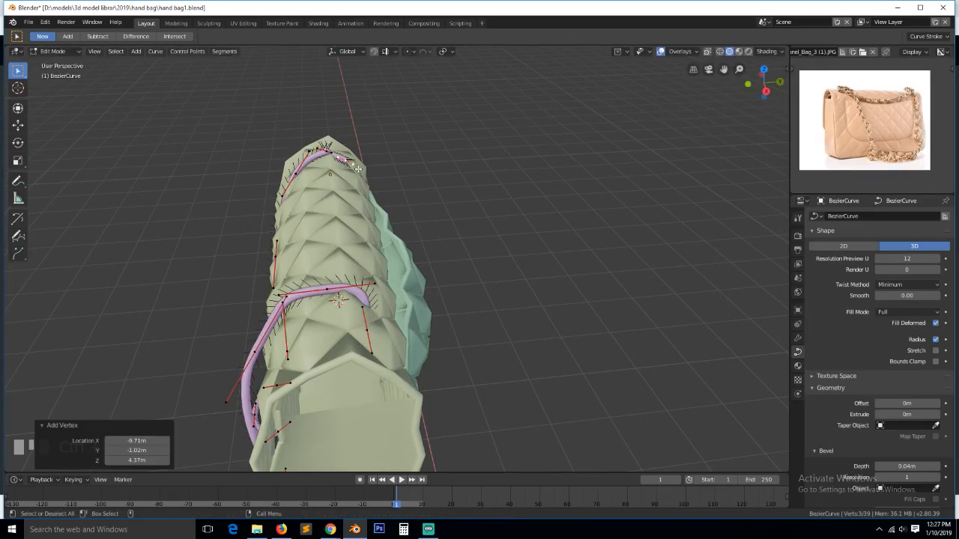
pyautogui.press('g')
pyautogui.click(357, 176)
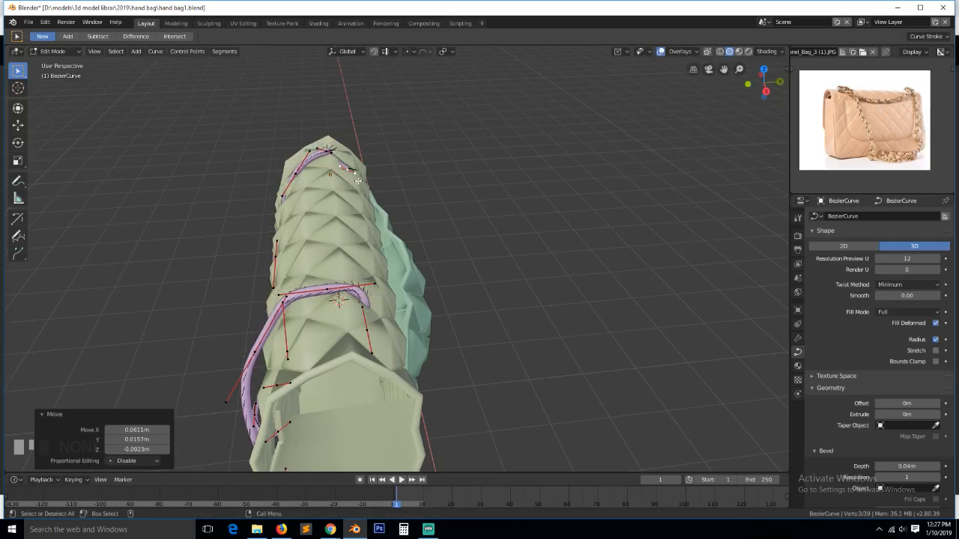
pyautogui.press('KP_Decimal')
pyautogui.scroll(-8, 488, 244)
pyautogui.moveTo(512, 259); pyautogui.dragTo(328, 274, button='middle')
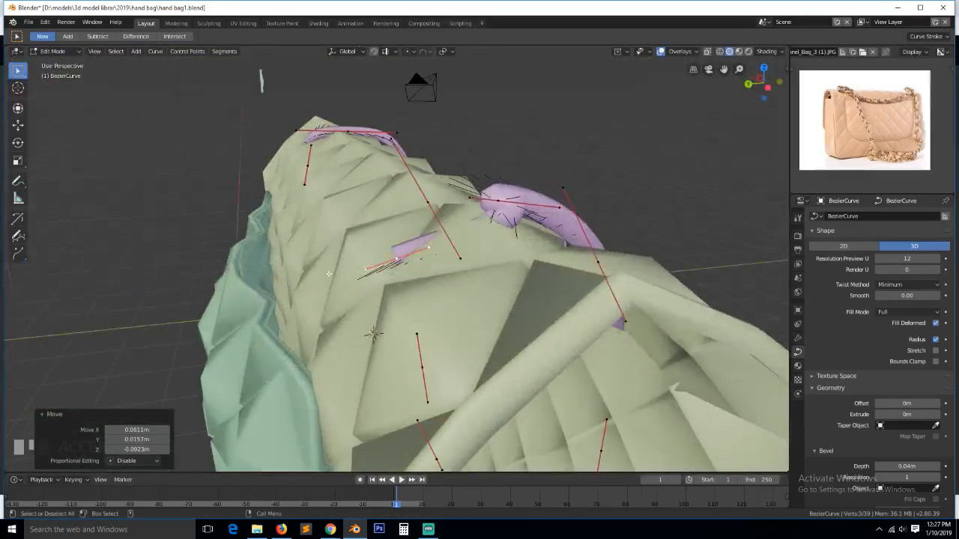
# - Move a strap point on the bag top up and right and rotate its handles
pyautogui.click(438, 247)
pyautogui.press('g')
pyautogui.click(525, 204)
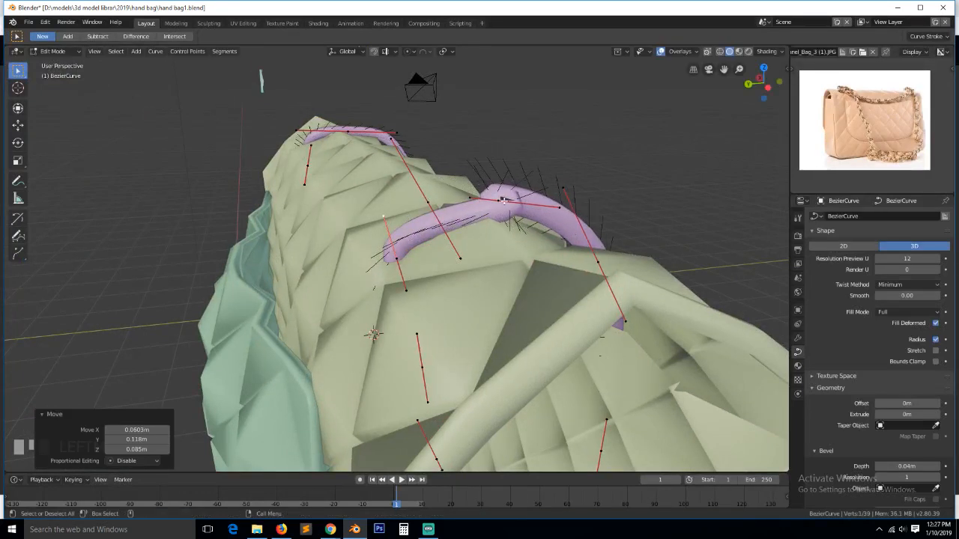
pyautogui.press('g')
pyautogui.click(520, 203)
pyautogui.press('r')
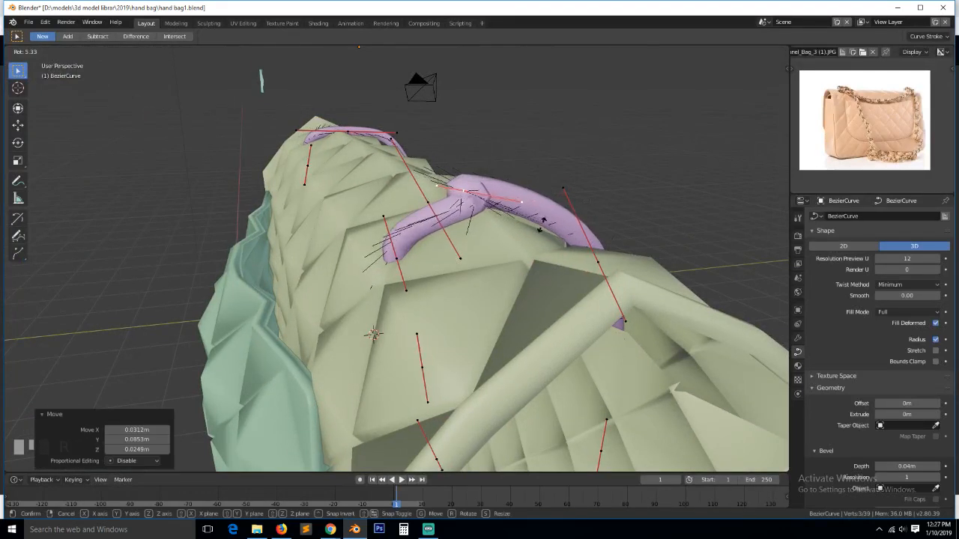
pyautogui.click(511, 209)
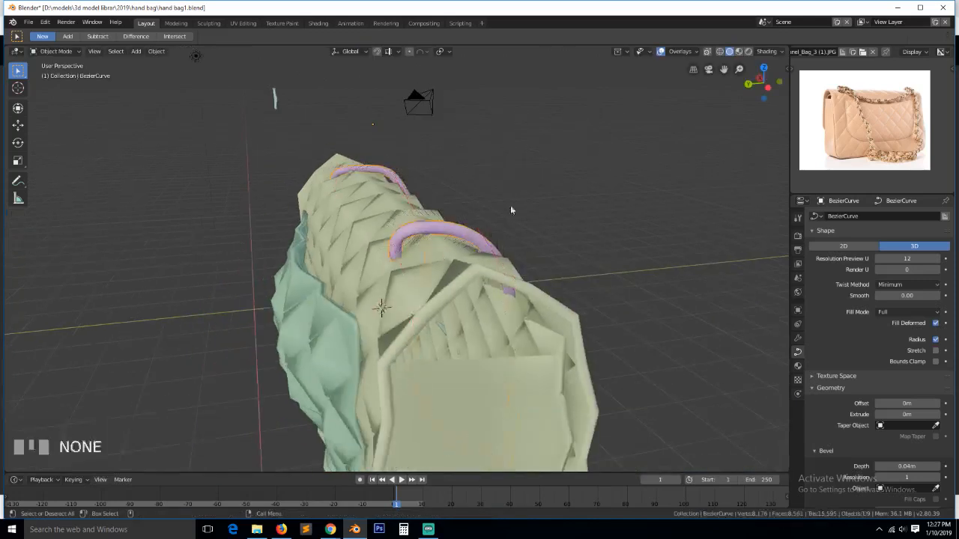
pyautogui.press('`')
# - Add another strap point to the selection, nudge the selected points, and return to Object Mode
pyautogui.scroll(-5, 397, 262)
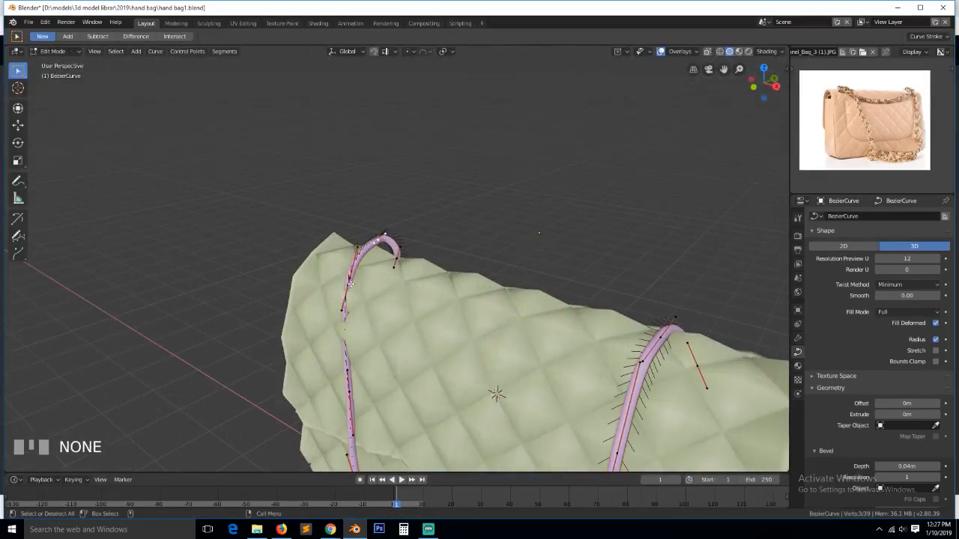
pyautogui.press('`')
pyautogui.keyDown('shift'); pyautogui.click(327, 391); pyautogui.keyUp('shift')
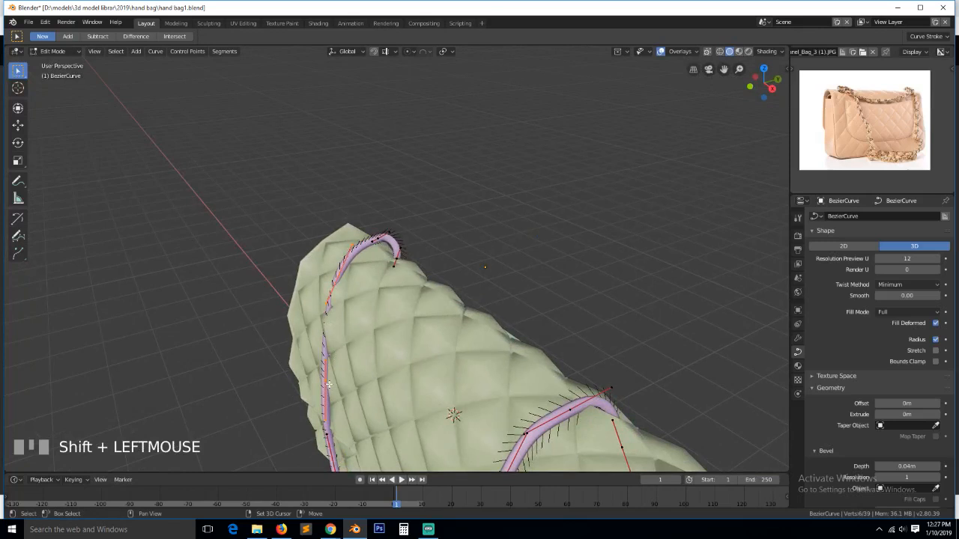
pyautogui.press('g')
pyautogui.click(330, 384)
pyautogui.press('Tab')
pyautogui.scroll(-5, 358, 324)
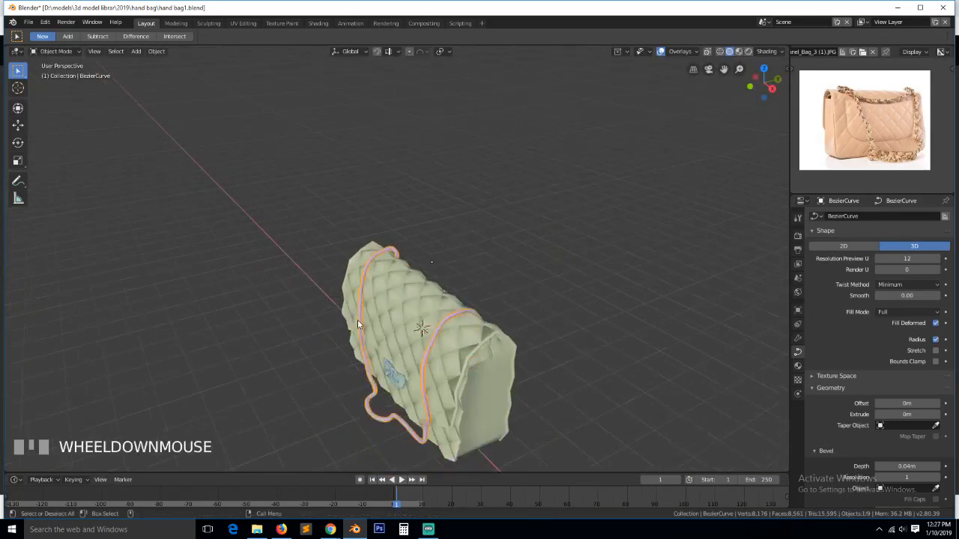
pyautogui.press('`')
pyautogui.scroll(2, 527, 315)
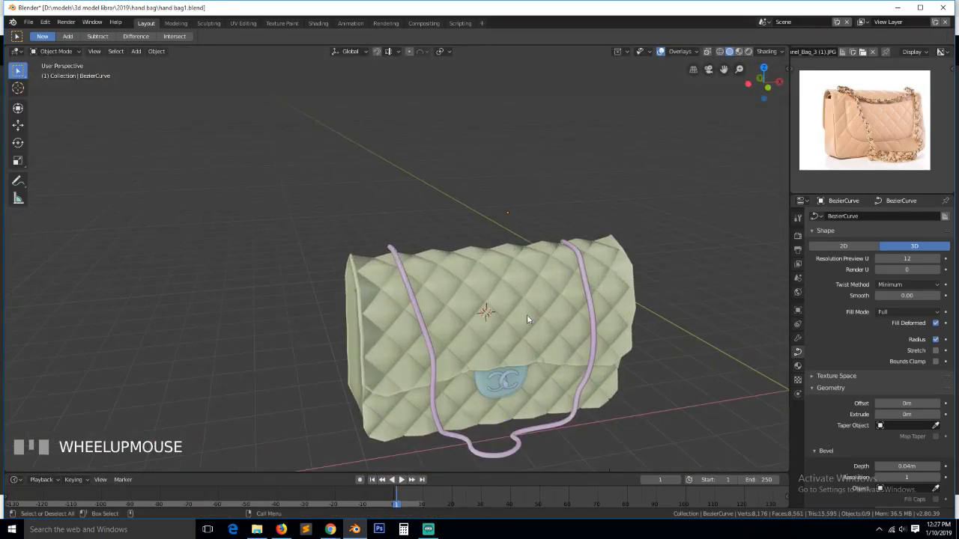
# - Shrink the whole strap's tube thickness with Alt+S and save hand bag1.blend
pyautogui.press('Tab')
pyautogui.press('a')
pyautogui.hotkey('alt', 's')
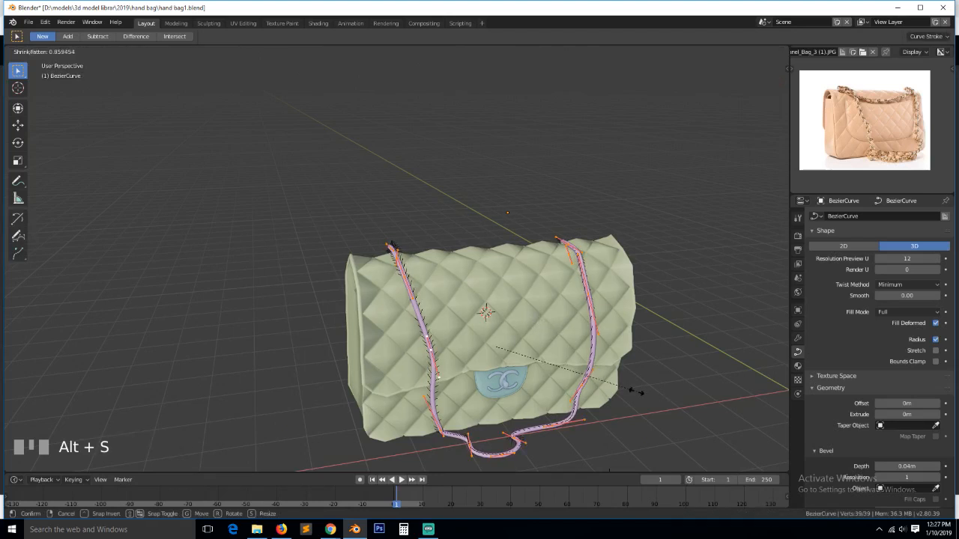
pyautogui.click(605, 386)
pyautogui.press('Tab')
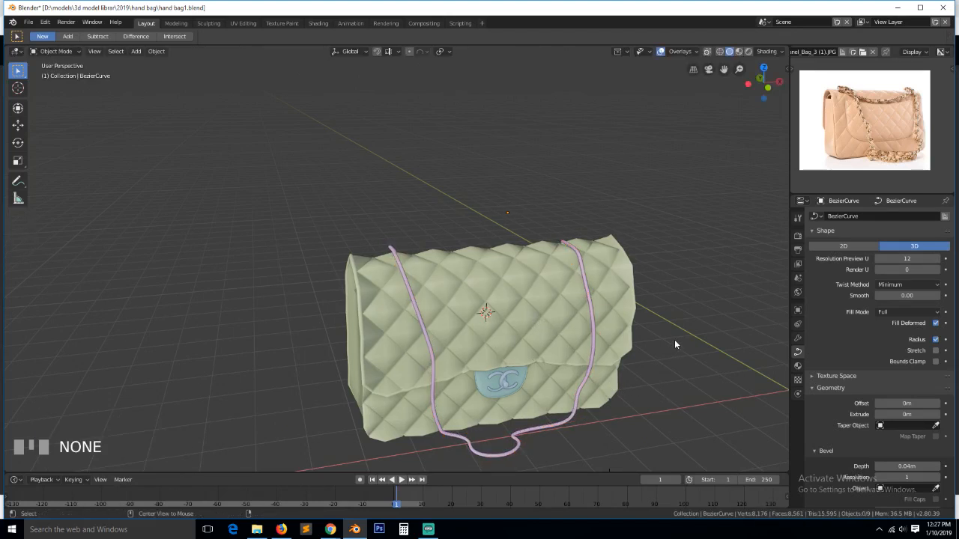
pyautogui.hotkey('ctrl', 's')
pyautogui.scroll(3, 827, 117)
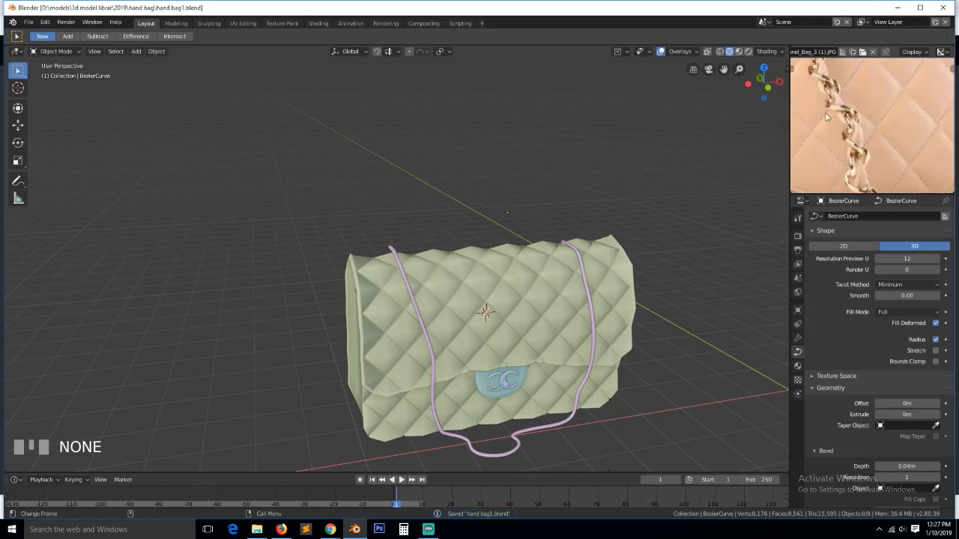
pyautogui.press('KP_7')
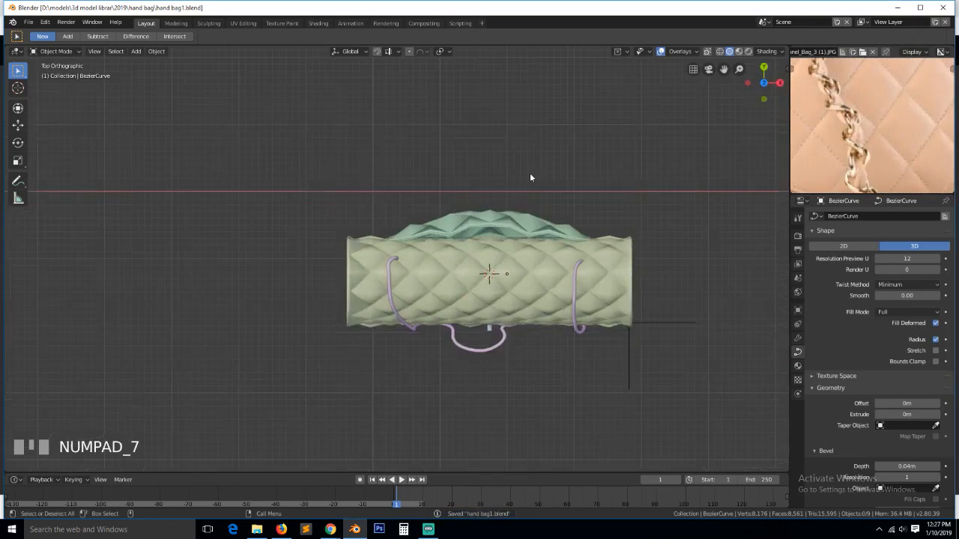
# - Add a Bezier circle curve, deleting the wrongly added circle first
pyautogui.scroll(3, 530, 178)
pyautogui.hotkey('shift', 'a')
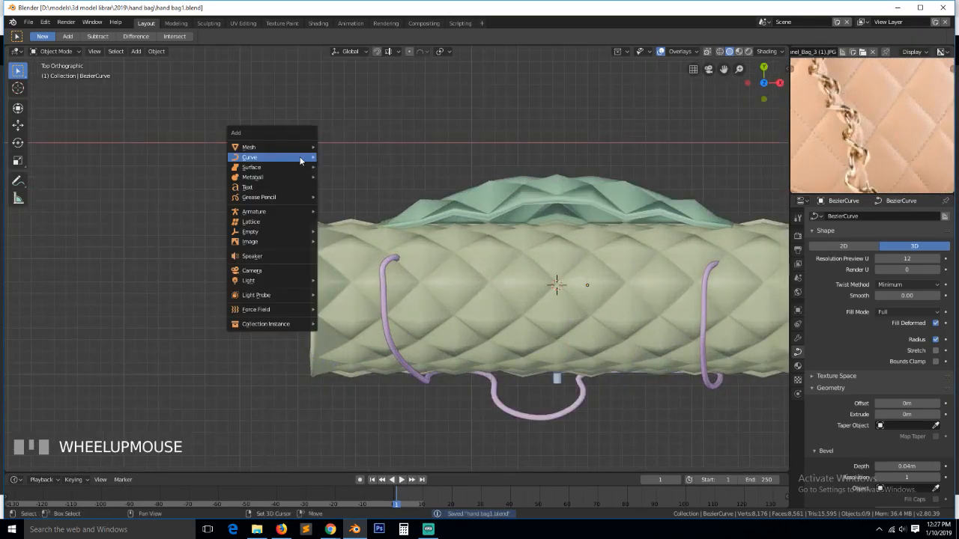
pyautogui.moveTo(297, 159)
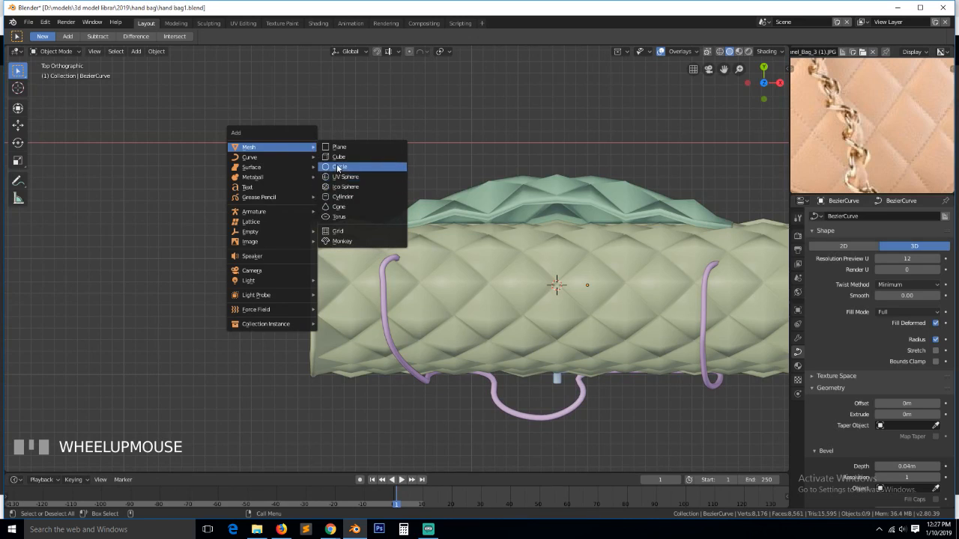
pyautogui.click(336, 166)
pyautogui.press('Delete')
pyautogui.hotkey('shift', 'a')
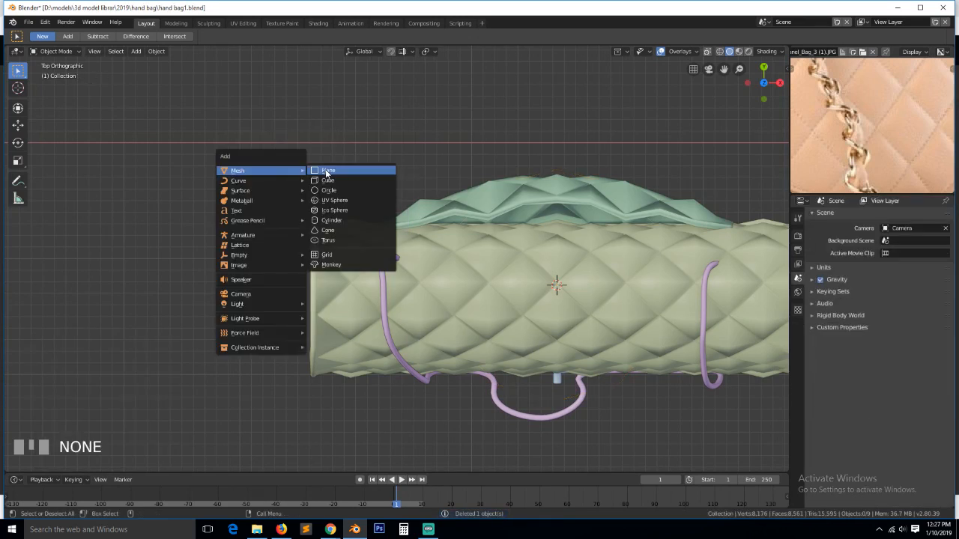
pyautogui.moveTo(247, 181)
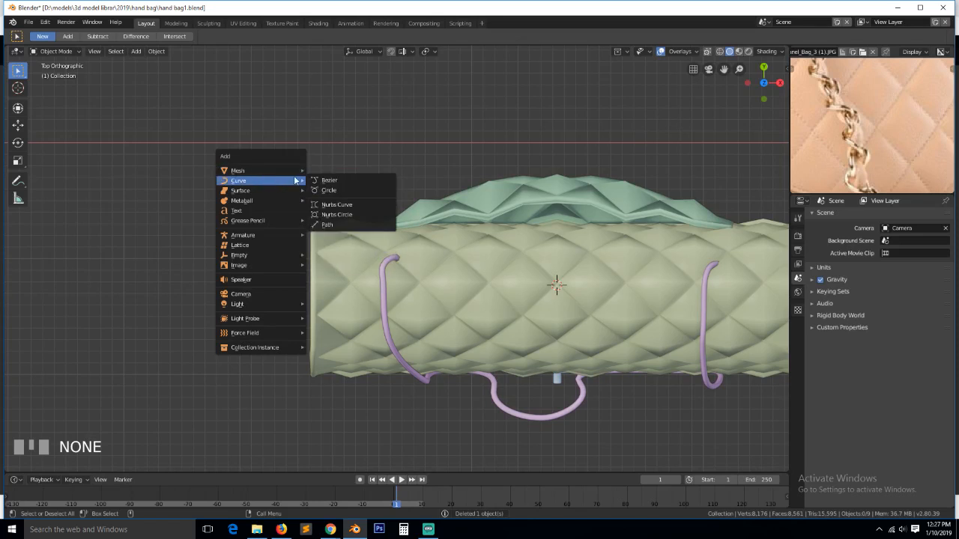
pyautogui.click(332, 191)
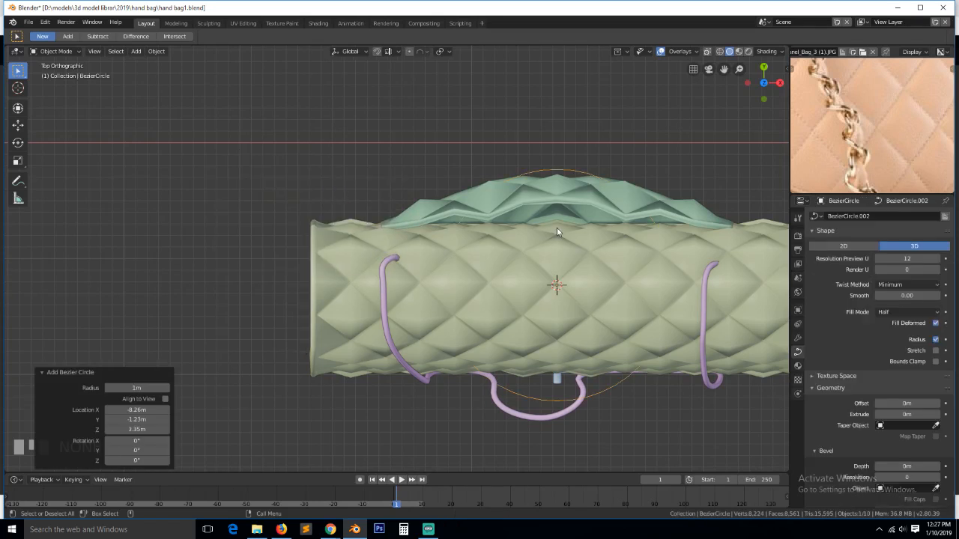
# - Move the Bezier circle left of the bag and scale it to 0.335
pyautogui.press('g')
pyautogui.click(165, 208)
pyautogui.press('s')
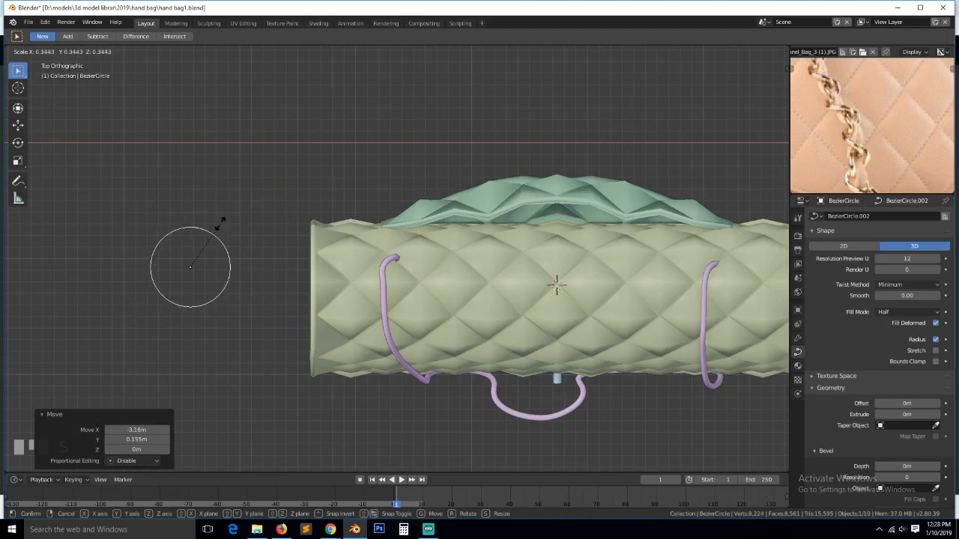
pyautogui.click(221, 221)
# - Set the circle's bevel depth to 0.14 m with Full fill mode, then select its right point in Edit Mode
pyautogui.scroll(-2, 899, 418)
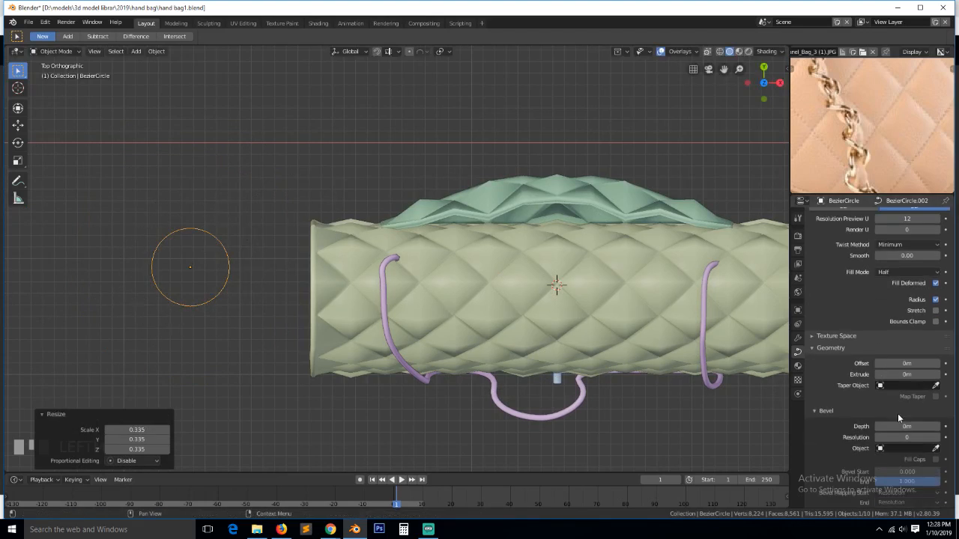
pyautogui.moveTo(906, 426); pyautogui.dragTo(936, 426)
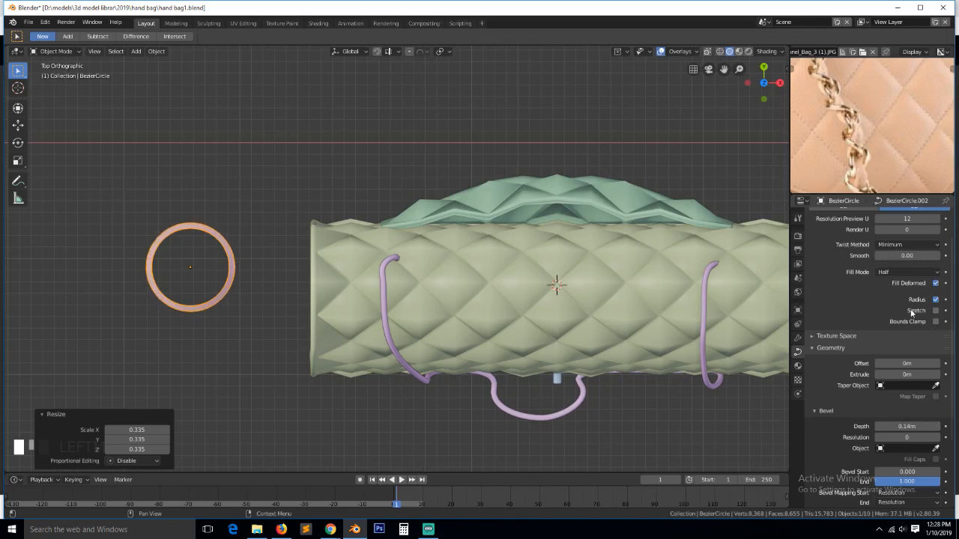
pyautogui.click(932, 272)
pyautogui.click(884, 260)
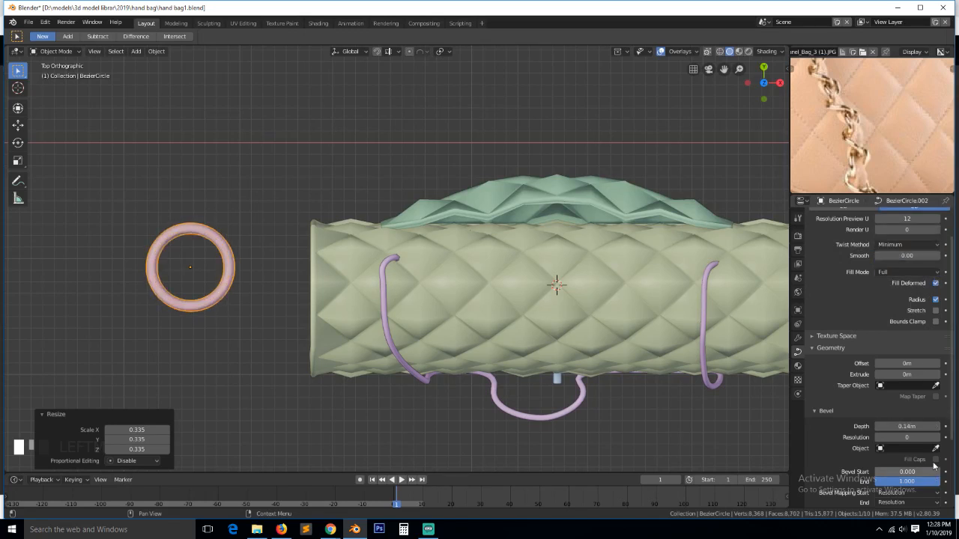
pyautogui.scroll(1, 277, 303)
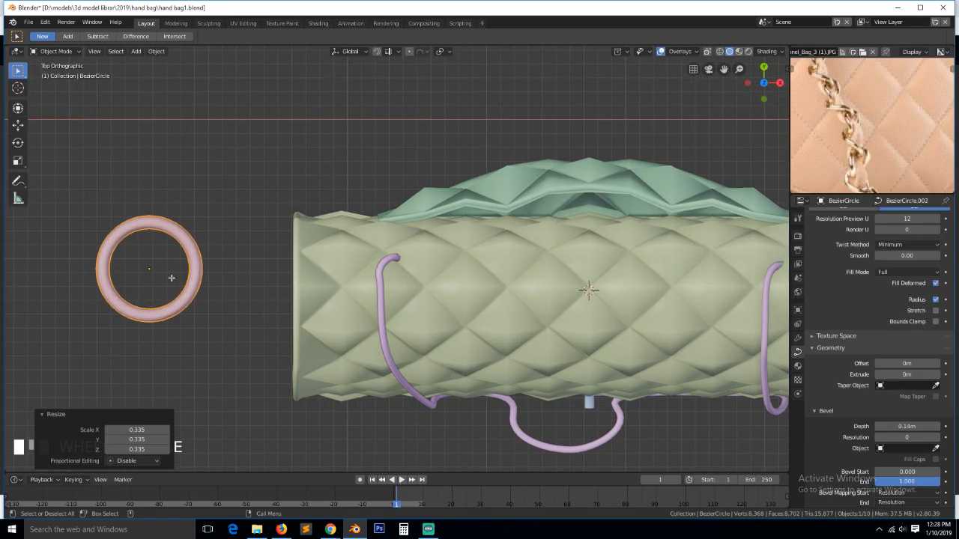
pyautogui.press('Tab')
pyautogui.click(191, 270)
# - Stretch the ring's right point outward and move the top point down and the bottom point up
pyautogui.press('g')
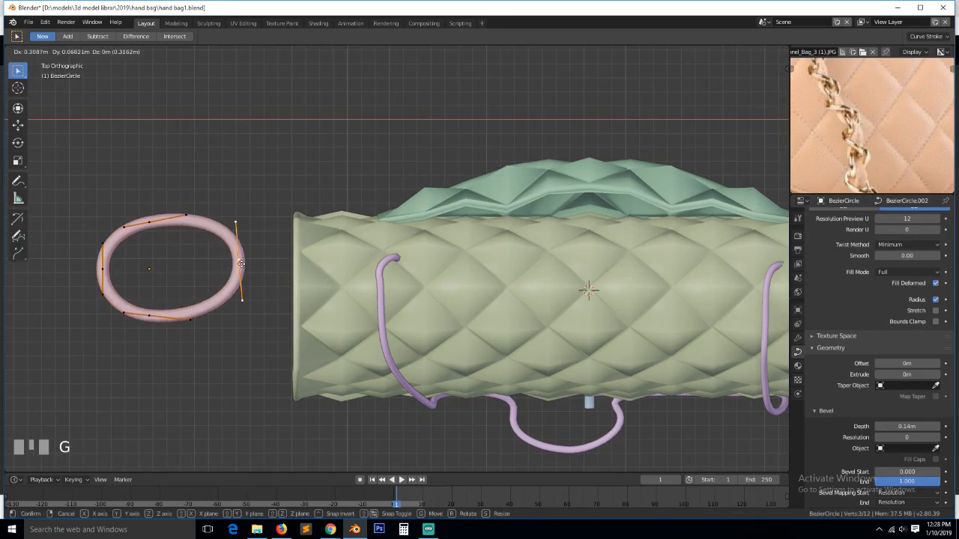
pyautogui.click(235, 260)
pyautogui.click(149, 230)
pyautogui.press('g')
pyautogui.click(167, 257)
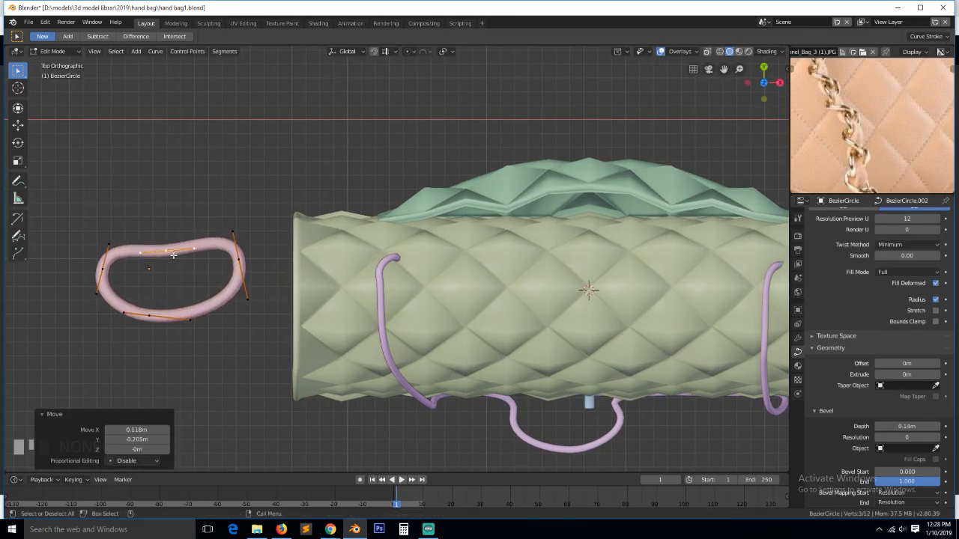
pyautogui.click(160, 324)
pyautogui.press('g')
pyautogui.click(151, 285)
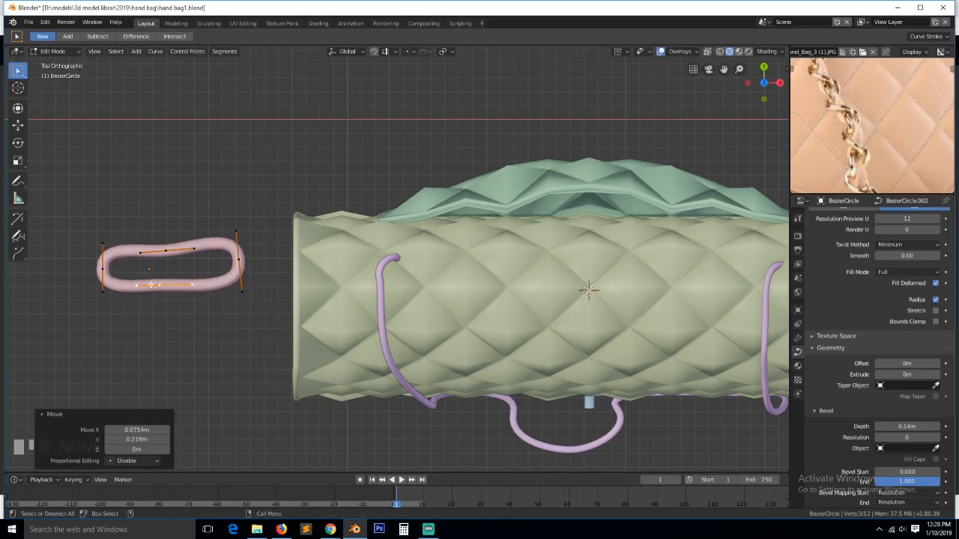
# - Raise the lower points and lower the upper middle points to pinch the loop's waist
pyautogui.click(108, 276)
pyautogui.keyDown('shift'); pyautogui.click(162, 250); pyautogui.keyUp('shift')
pyautogui.click(163, 286)
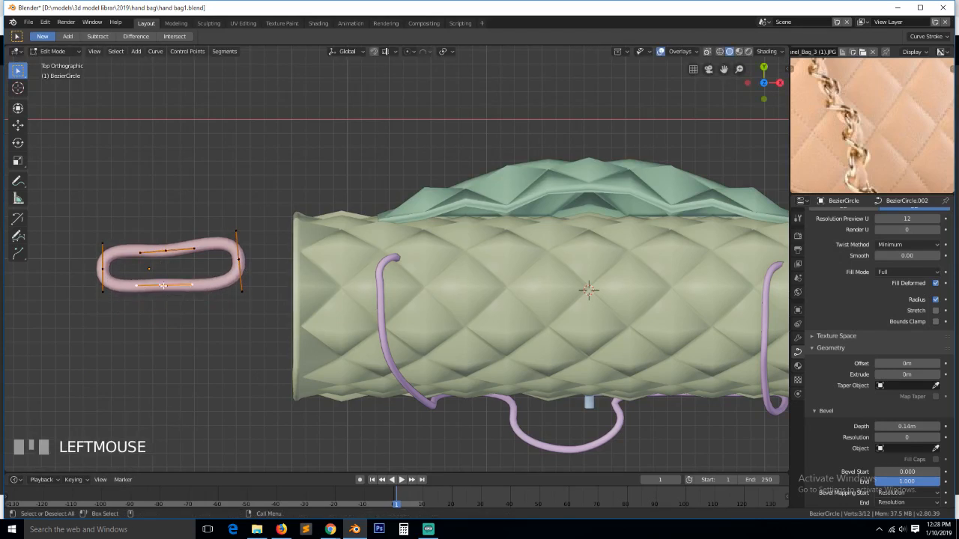
pyautogui.press('g')
pyautogui.click(164, 303)
pyautogui.click(159, 251)
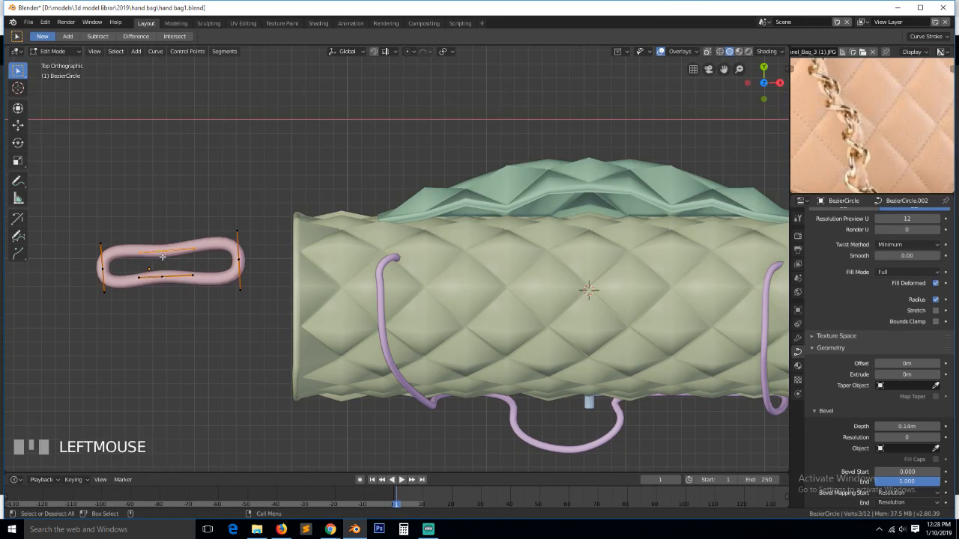
pyautogui.press('g')
pyautogui.click(160, 266)
pyautogui.press('s')
pyautogui.click(117, 316)
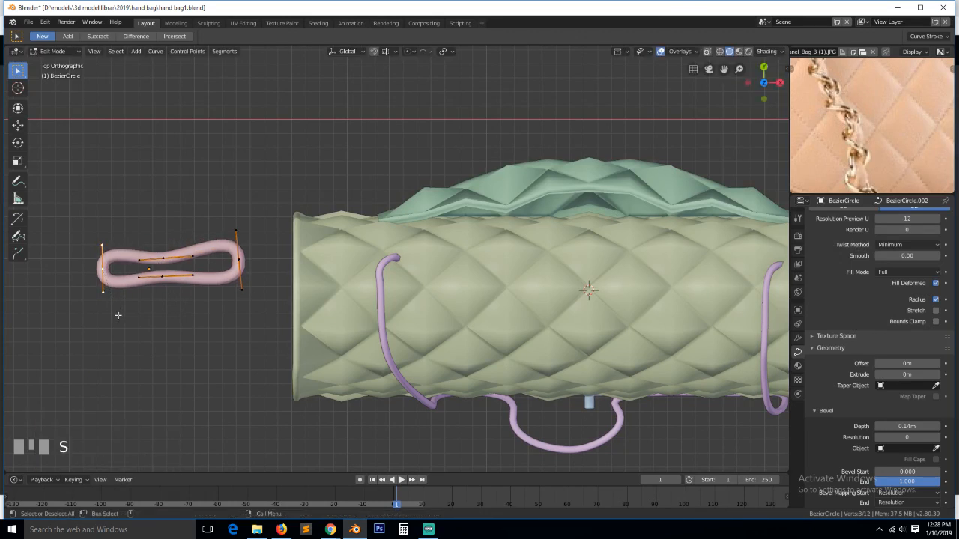
# - Set the left end point's handles to Free and stretch them
pyautogui.press('v')
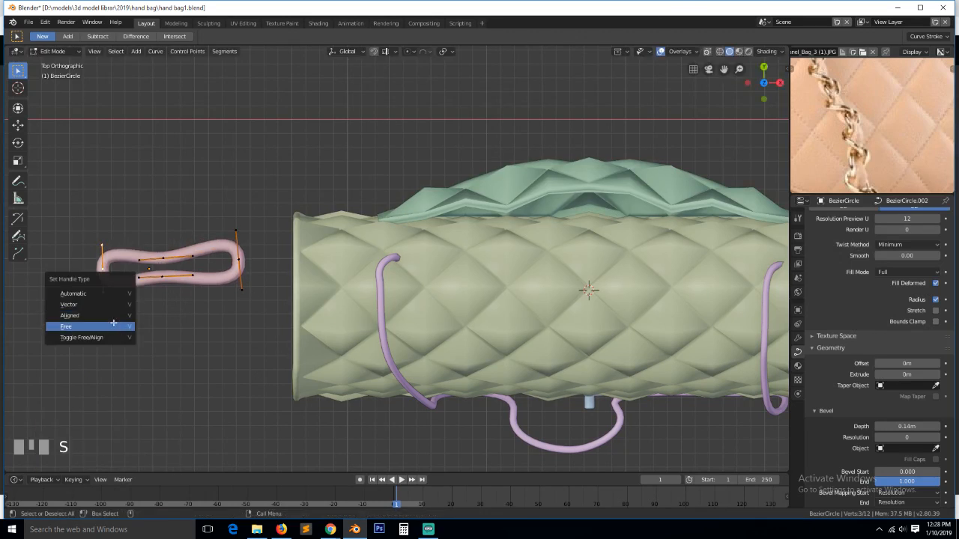
pyautogui.click(114, 327)
pyautogui.press('s')
pyautogui.click(128, 349)
# - Set the right end point's handles to Free, stretch them vertically, then shift and slightly rotate them
pyautogui.click(231, 273)
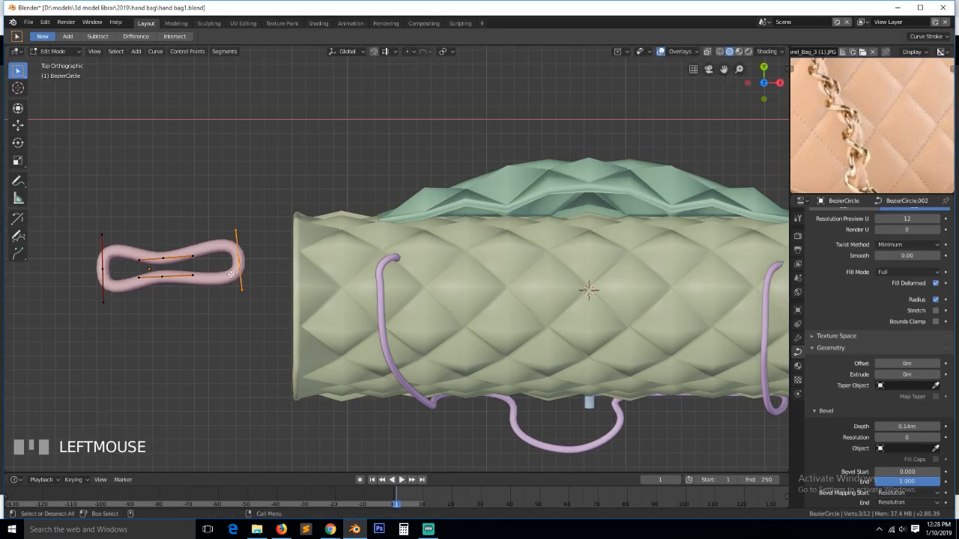
pyautogui.press('v')
pyautogui.click(236, 290)
pyautogui.press('s')
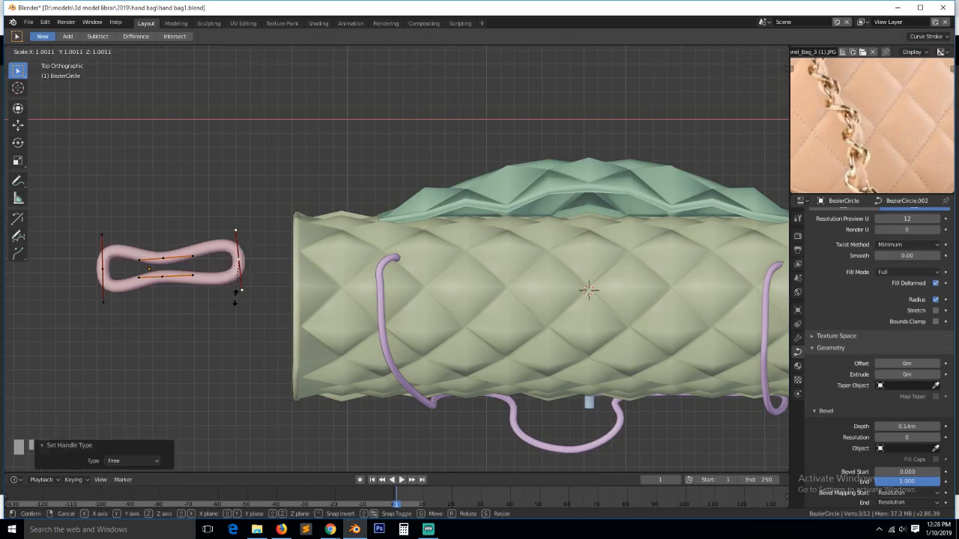
pyautogui.press('y')
pyautogui.click(234, 307)
pyautogui.press('g')
pyautogui.click(231, 321)
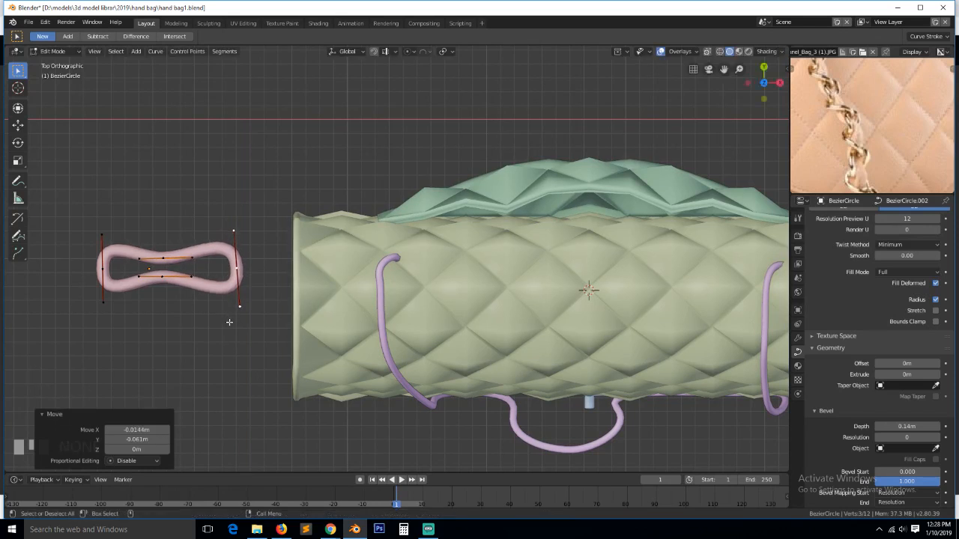
pyautogui.press('r')
pyautogui.click(255, 324)
# - Thin the whole loop's tube to 0.793 with Alt+S and select the bottom-middle point
pyautogui.press('Tab')
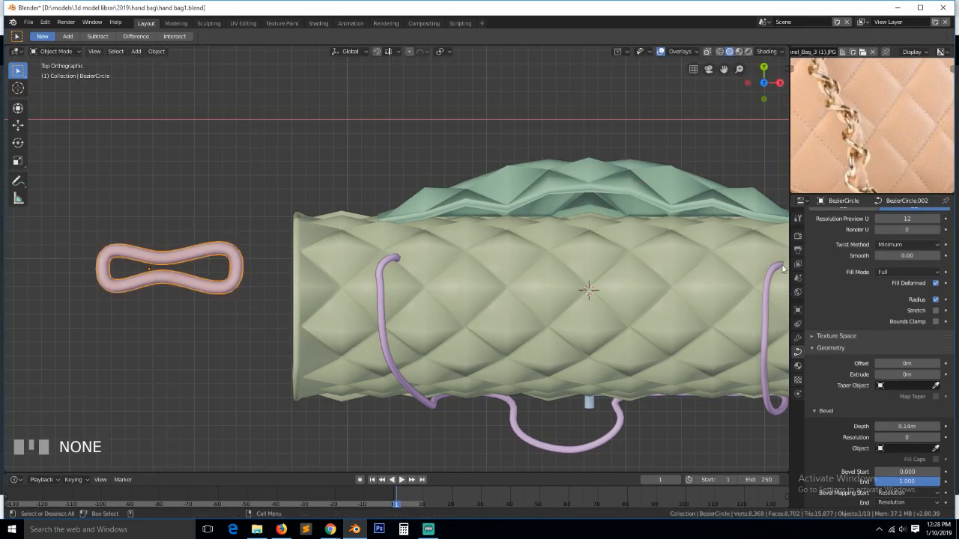
pyautogui.press('Tab')
pyautogui.press('a')
pyautogui.hotkey('alt', 's')
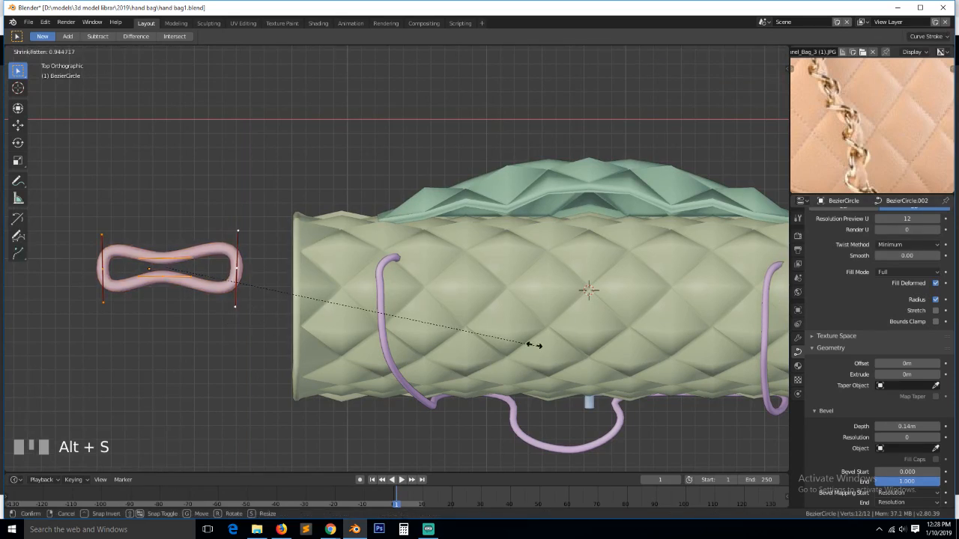
pyautogui.click(477, 331)
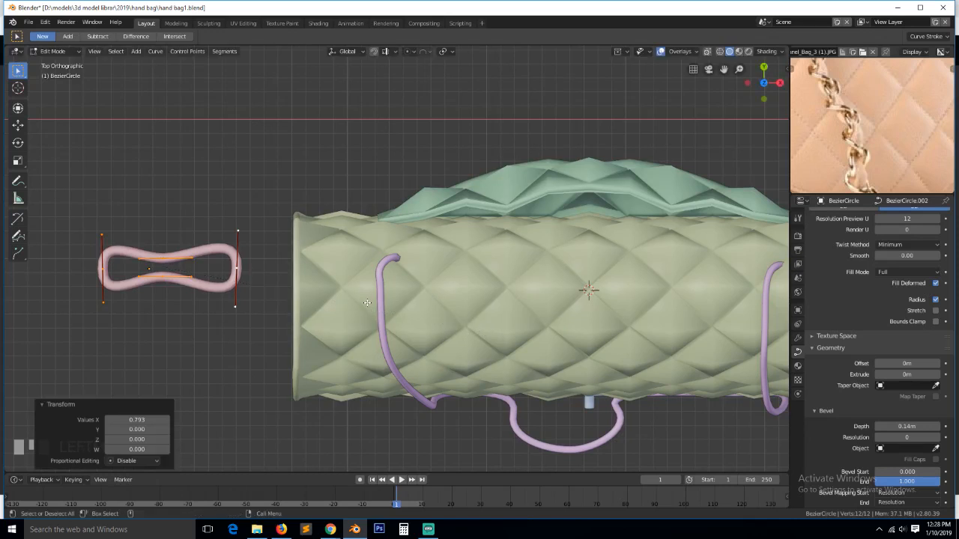
pyautogui.click(166, 275)
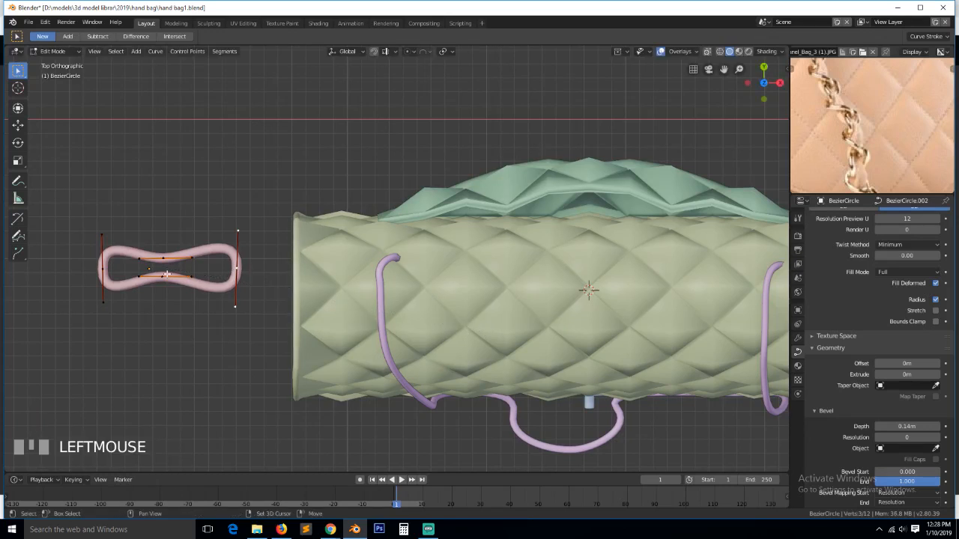
pyautogui.press('KP_3')
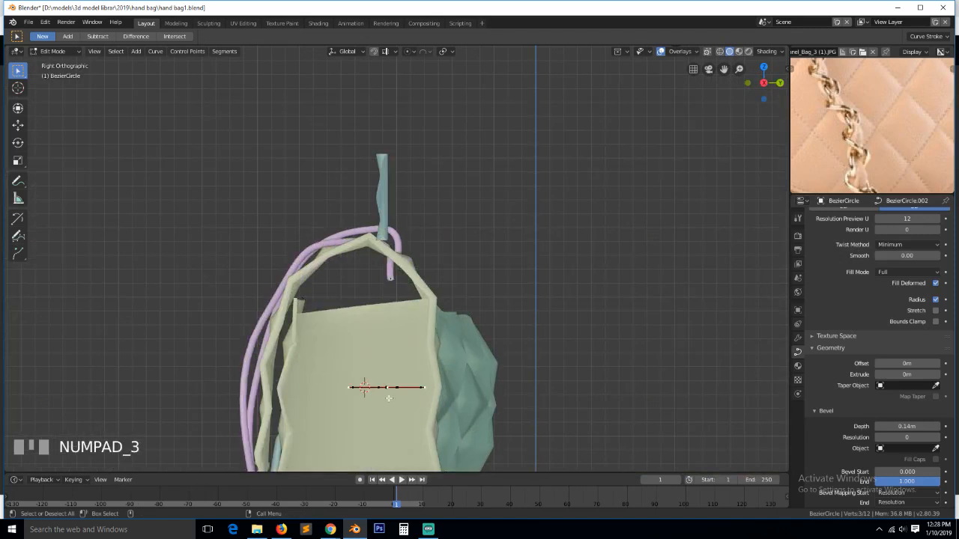
# - Rotate the selected curve points about -92°, then rotate the loop's left point from the right view
pyautogui.press('r')
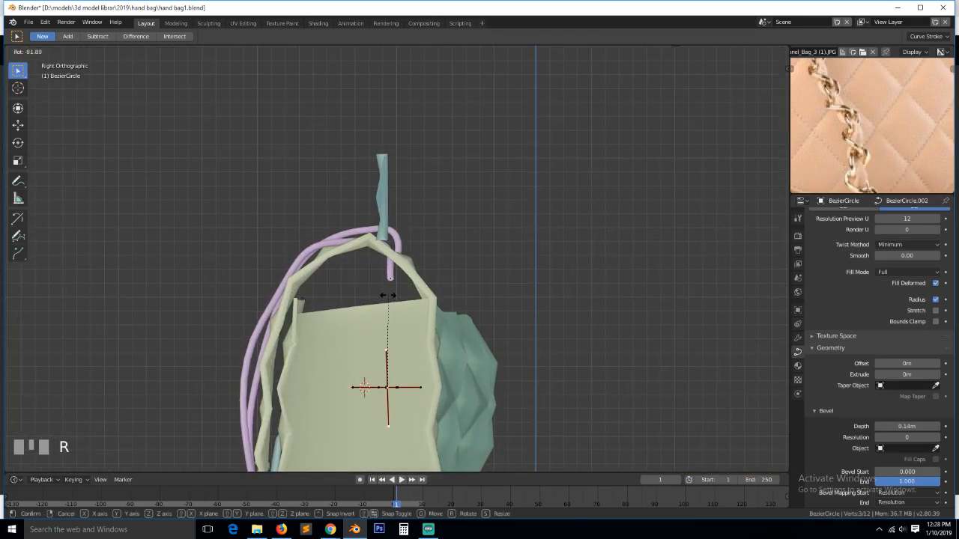
pyautogui.click(386, 295)
pyautogui.moveTo(387, 295); pyautogui.dragTo(498, 325, button='middle')
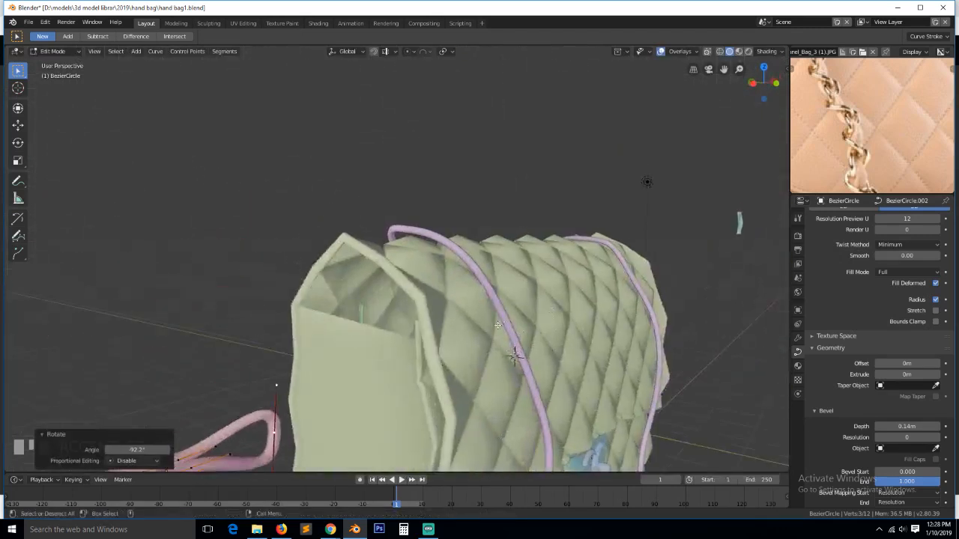
pyautogui.scroll(-2, 497, 325)
pyautogui.click(262, 365)
pyautogui.moveTo(307, 379); pyautogui.dragTo(388, 371, button='middle')
pyautogui.press('`')
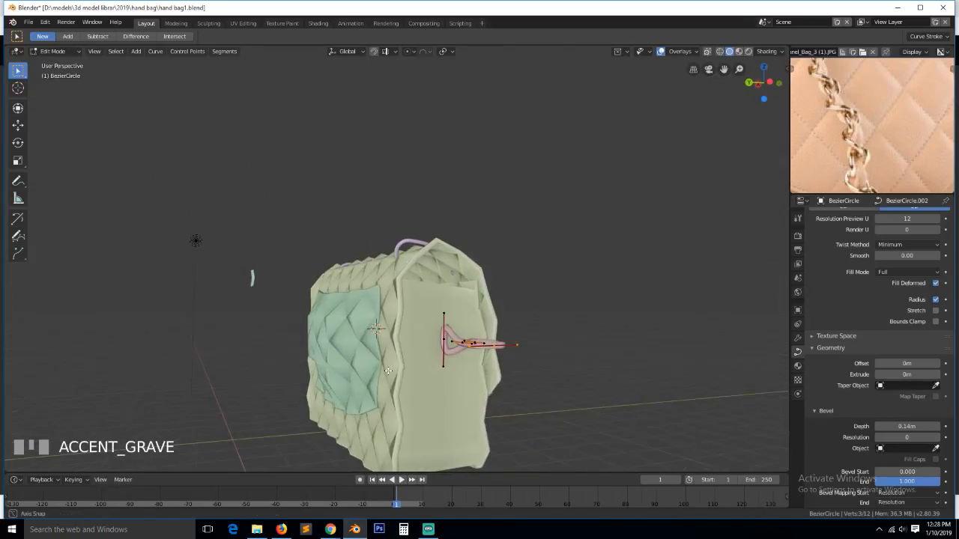
pyautogui.press('KP_1')
pyautogui.press('KP_3')
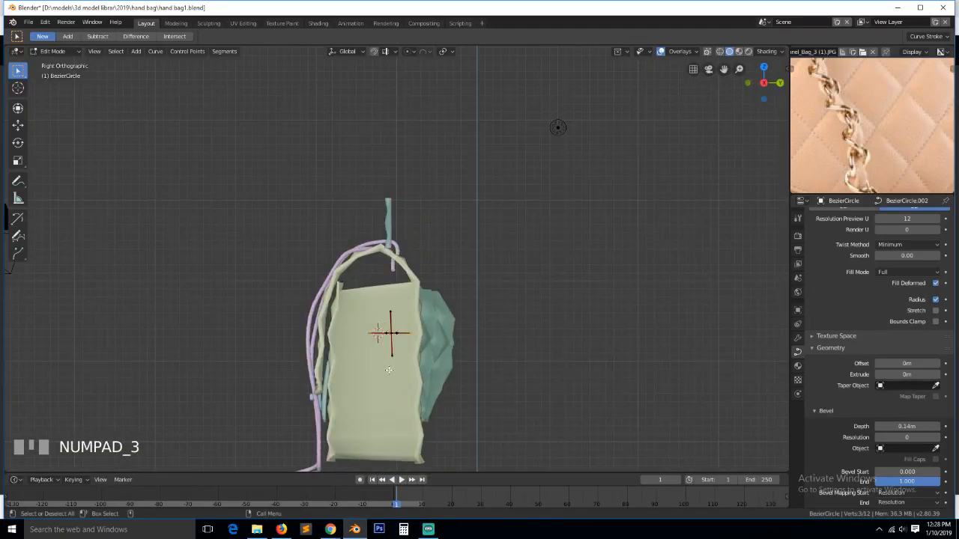
pyautogui.press('r')
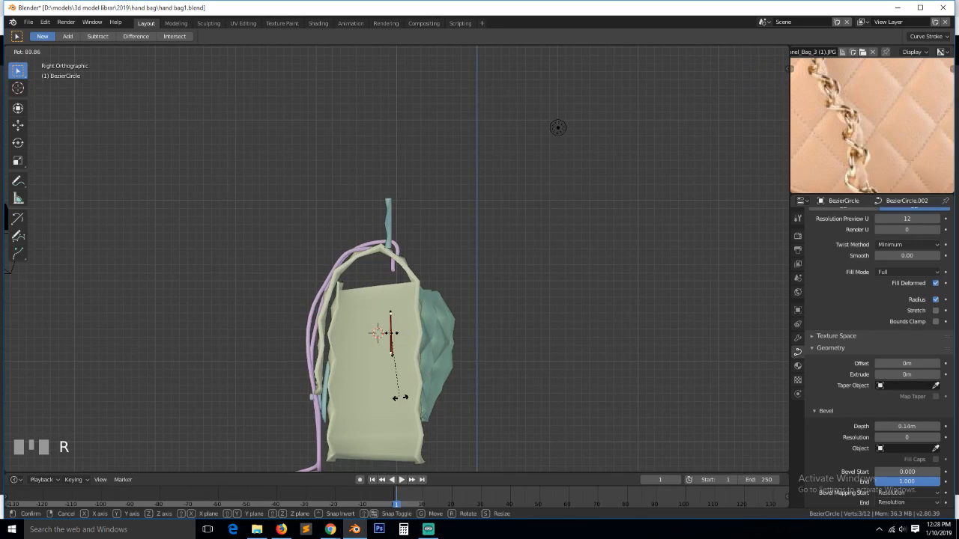
pyautogui.click(400, 396)
# - Delete two control points from the link's loop
pyautogui.press('`')
pyautogui.moveTo(330, 341); pyautogui.dragTo(430, 298, button='middle')
pyautogui.press('Tab')
pyautogui.press('`')
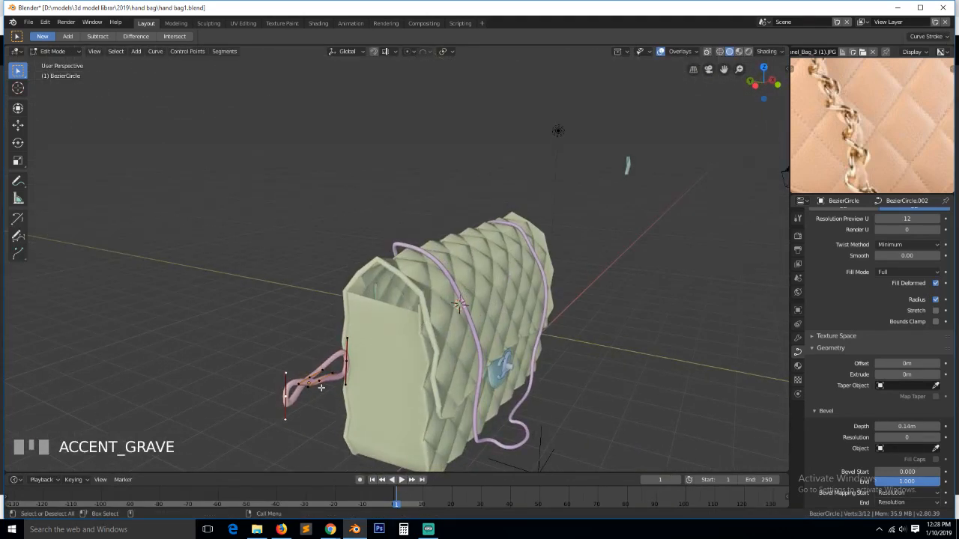
pyautogui.click(310, 380)
pyautogui.keyDown('shift'); pyautogui.click(314, 374); pyautogui.keyUp('shift')
pyautogui.press('x')
pyautogui.click(316, 376)
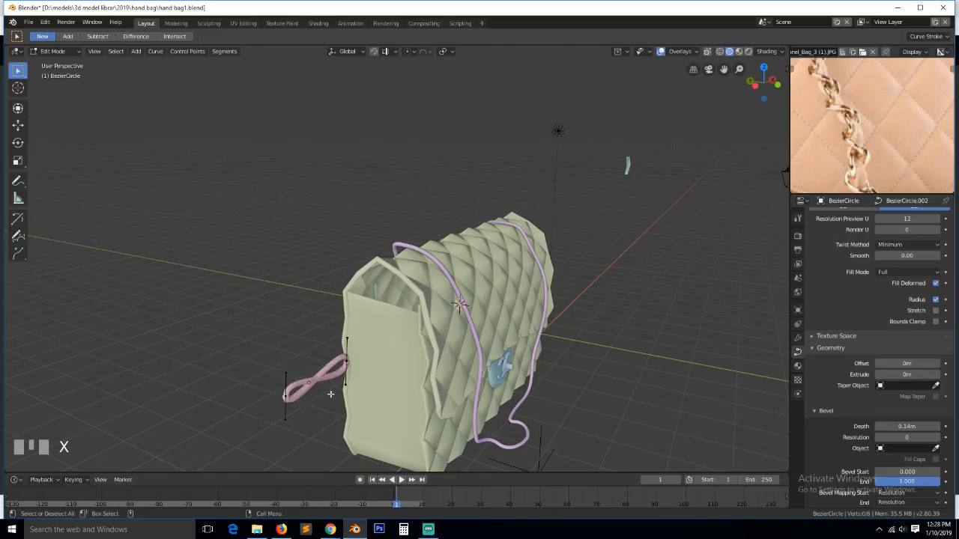
# - Subdivide the selected segments of the remaining curve to add control points
pyautogui.press('`')
pyautogui.moveTo(330, 394); pyautogui.dragTo(363, 392, button='middle')
pyautogui.click(364, 392)
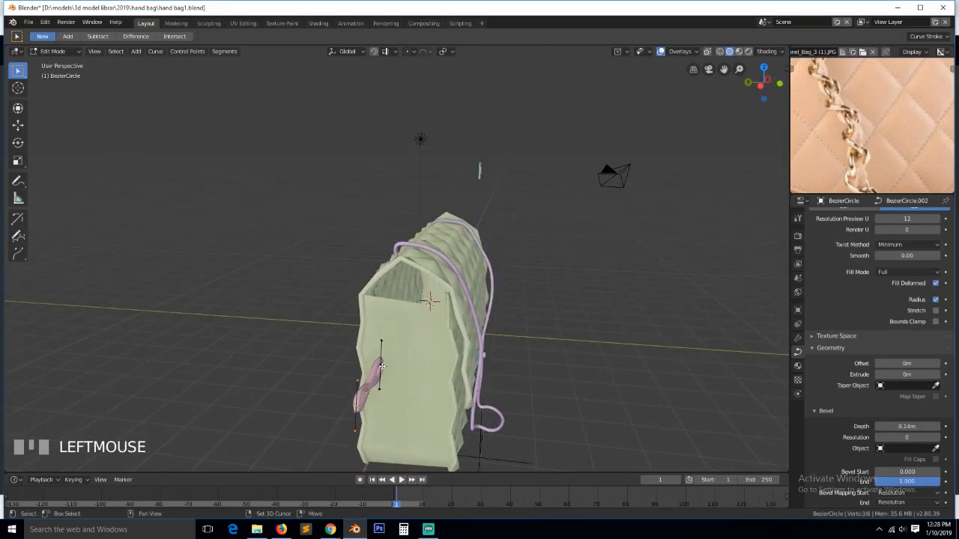
pyautogui.keyDown('shift'); pyautogui.click(381, 366); pyautogui.keyUp('shift')
pyautogui.rightClick(381, 366)
pyautogui.click(377, 365)
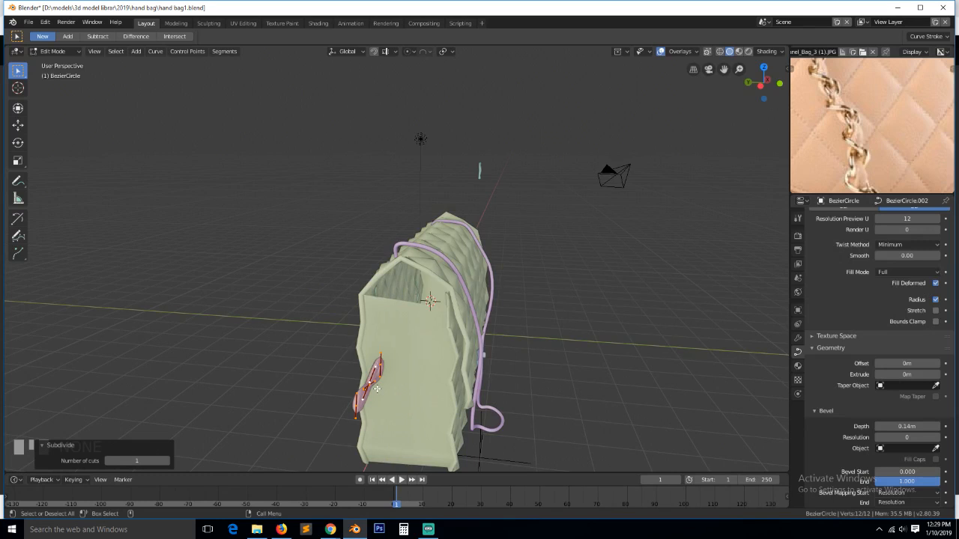
# - Move a single control point along Y and check the link in Object Mode
pyautogui.click(366, 382)
pyautogui.press('KP_Decimal')
pyautogui.press('`')
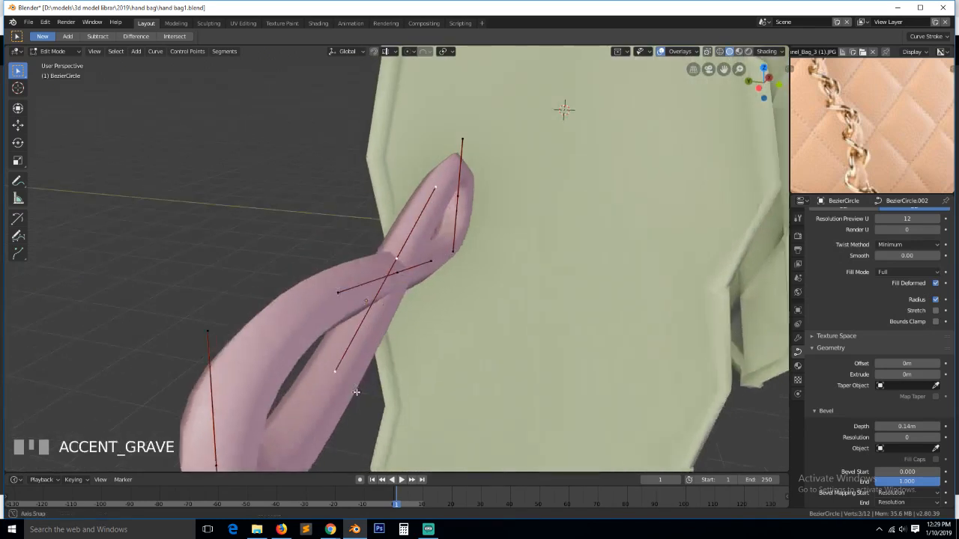
pyautogui.press('g')
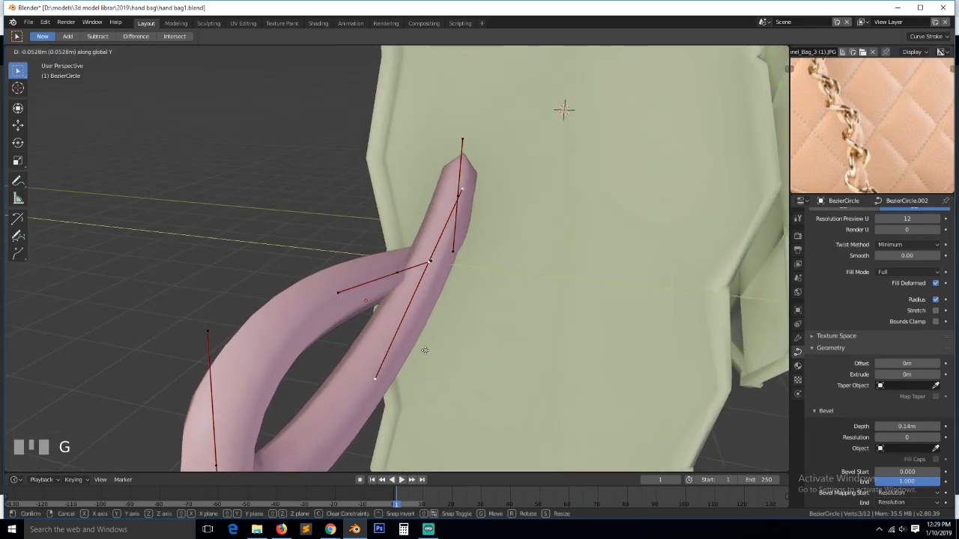
pyautogui.click(449, 360)
pyautogui.press('Tab')
pyautogui.press('`')
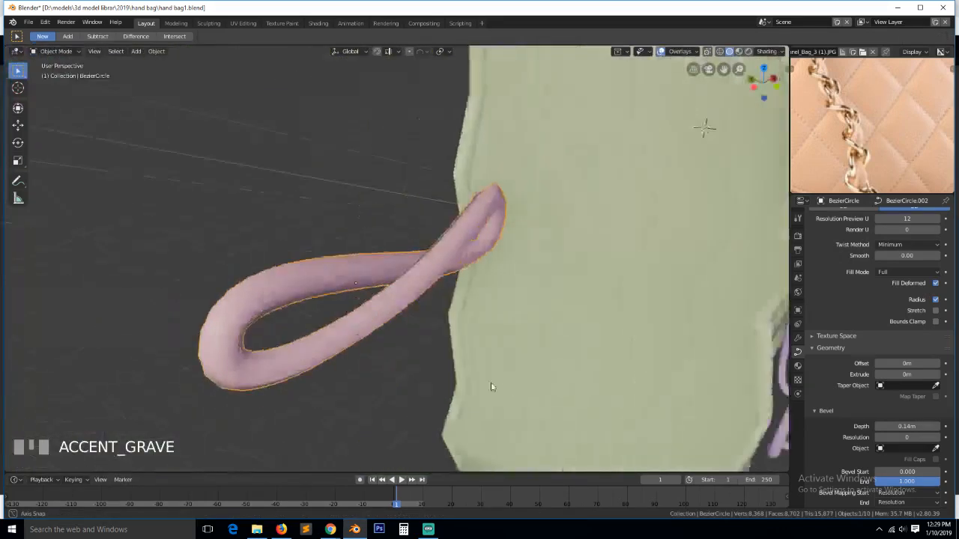
pyautogui.moveTo(491, 388); pyautogui.dragTo(545, 401, button='middle')
# - Shift the left control points along Y so the crossing strands sit at different depths
pyautogui.press('Tab')
pyautogui.keyDown('shift'); pyautogui.click(398, 263); pyautogui.keyUp('shift')
pyautogui.press('`')
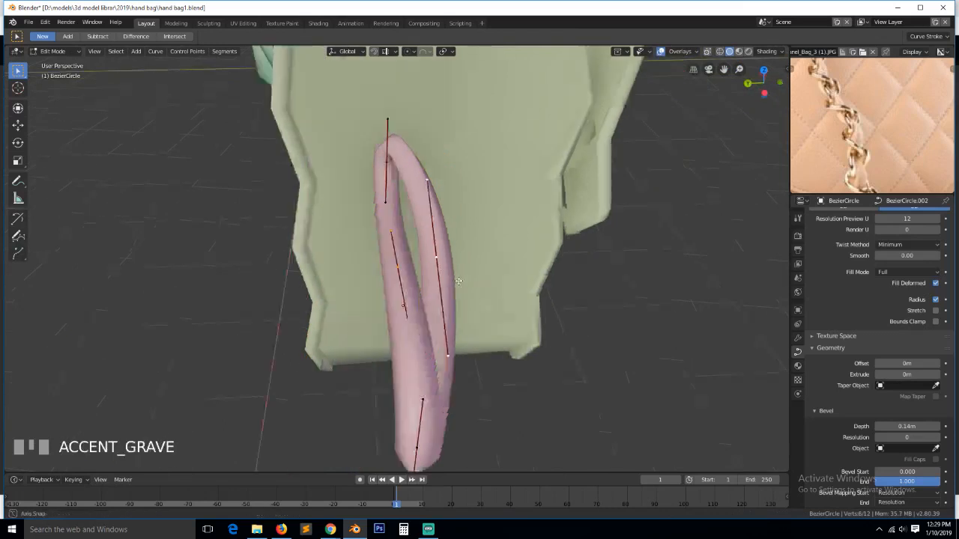
pyautogui.press('g')
pyautogui.press('y')
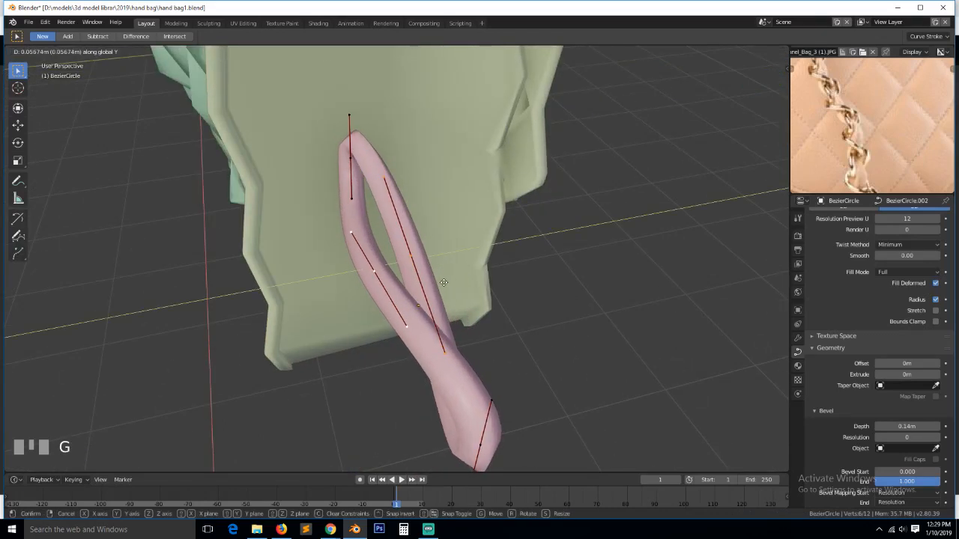
pyautogui.click(508, 309)
pyautogui.press('Tab')
pyautogui.scroll(-3, 532, 343)
pyautogui.moveTo(532, 342); pyautogui.dragTo(481, 378, button='middle')
# - Reposition the bottom control point, then switch to the front orthographic view
pyautogui.press('Tab')
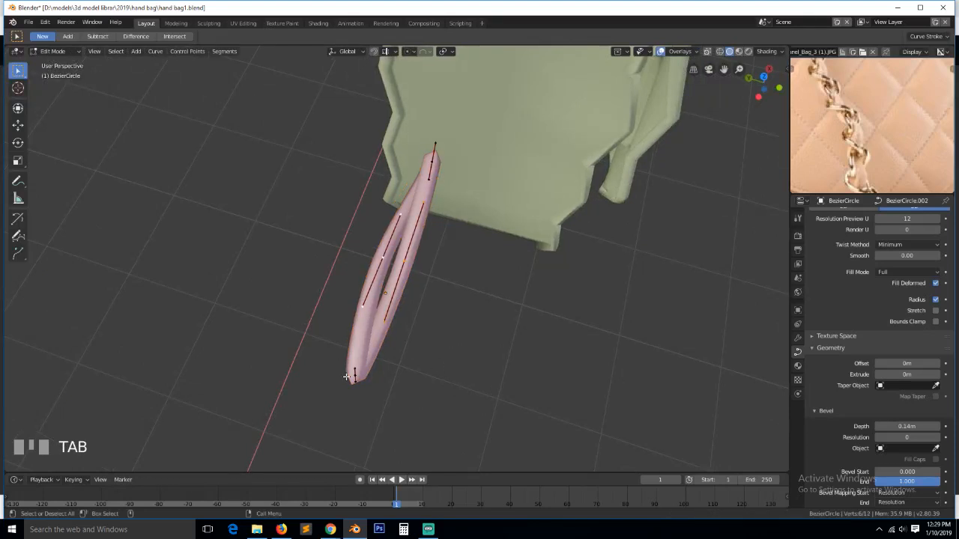
pyautogui.click(355, 374)
pyautogui.press('g')
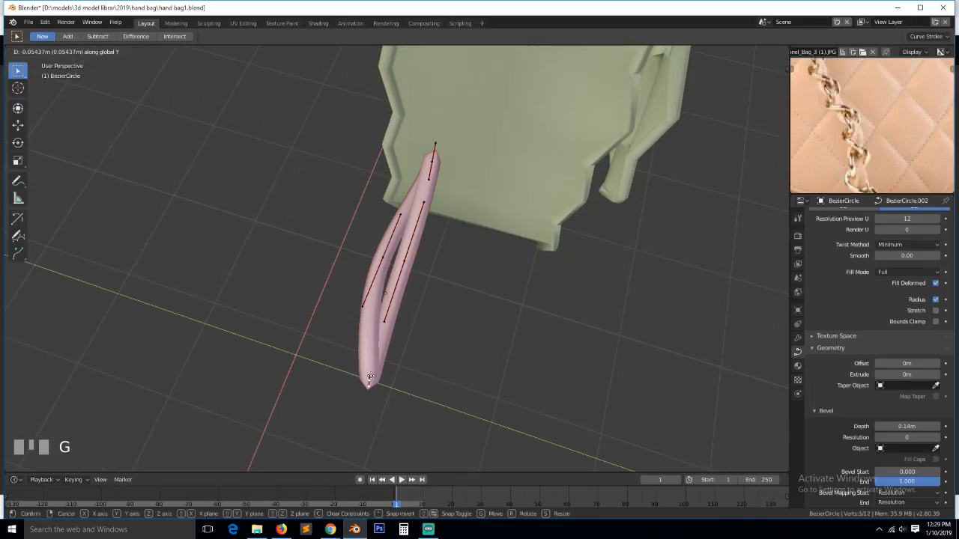
pyautogui.click(374, 375)
pyautogui.press('Tab')
pyautogui.moveTo(374, 374); pyautogui.dragTo(337, 270, button='middle')
pyautogui.press('KP_1')
# - Scale the left and right end control points along Z to stretch the loops taller
pyautogui.press('Tab')
pyautogui.click(338, 263)
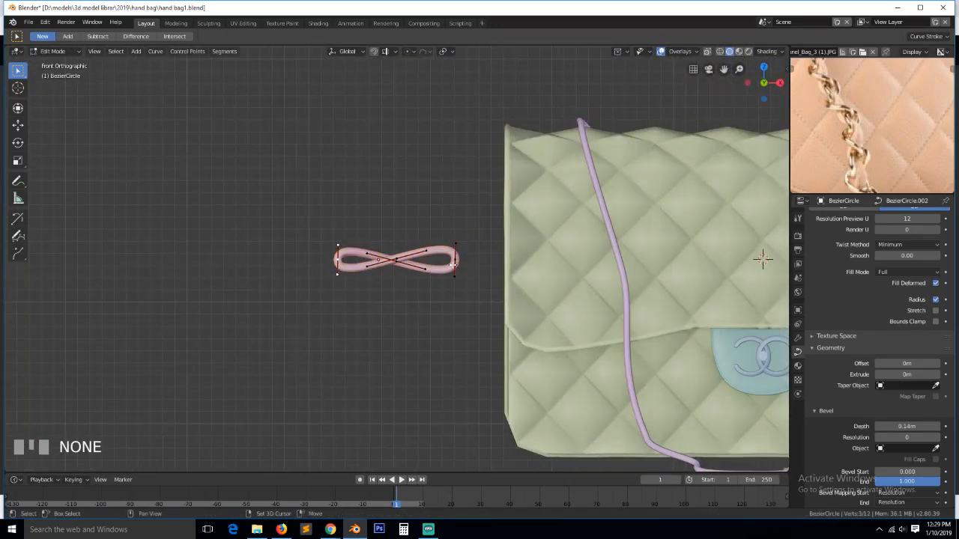
pyautogui.keyDown('shift'); pyautogui.click(455, 262); pyautogui.keyUp('shift')
pyautogui.press('s')
pyautogui.press('z')
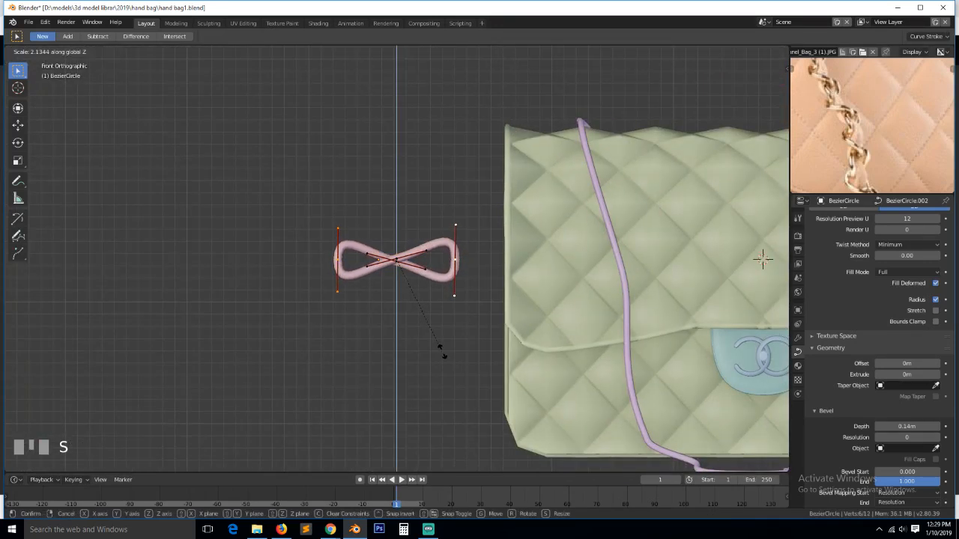
pyautogui.click(438, 348)
pyautogui.press('Tab')
# - Save hand bag1.blend with Ctrl+S
pyautogui.hotkey('ctrl', 's')
pyautogui.press('`')
pyautogui.moveTo(395, 277); pyautogui.dragTo(472, 326, button='middle')
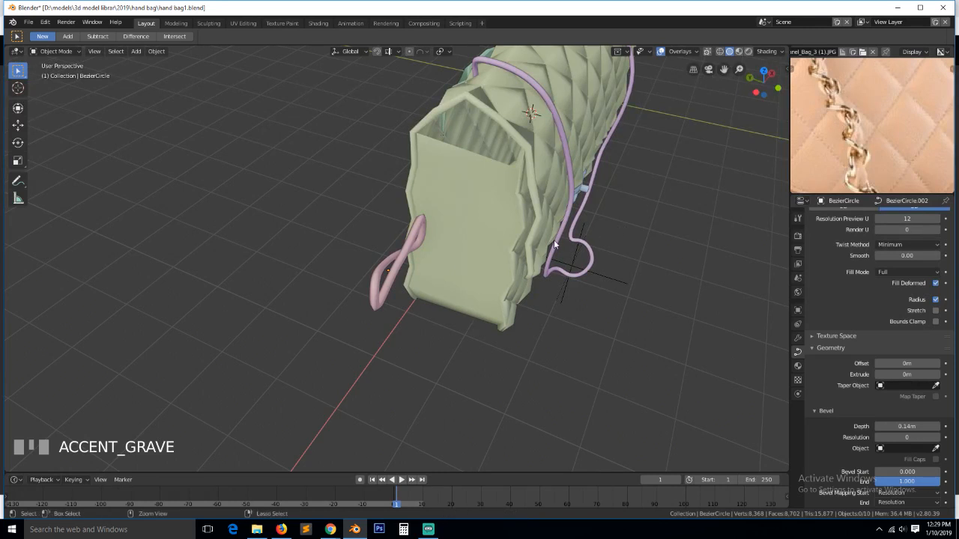
pyautogui.hotkey('ctrl', 's')
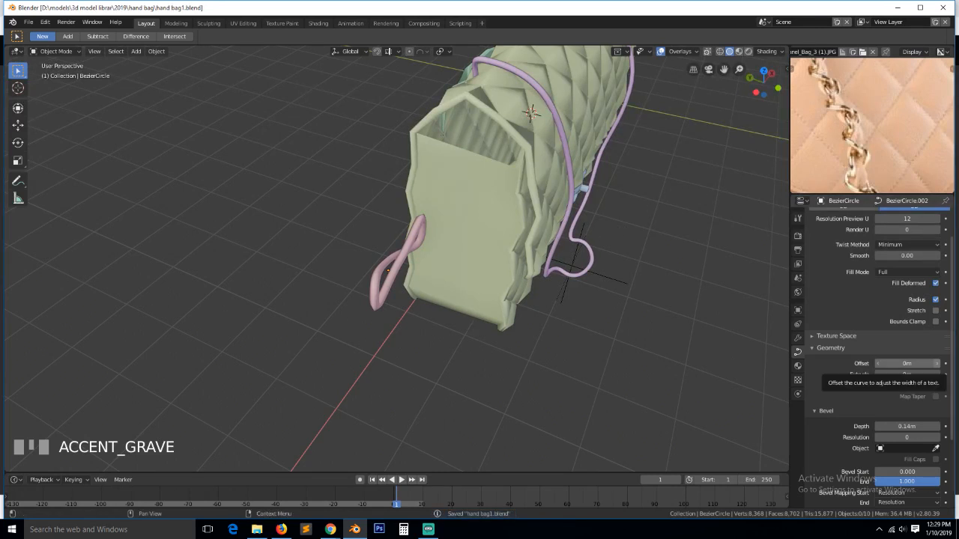
# - Adjust the system volume, then save hand bag1.blend again
pyautogui.hotkey('alt', 'Tab')
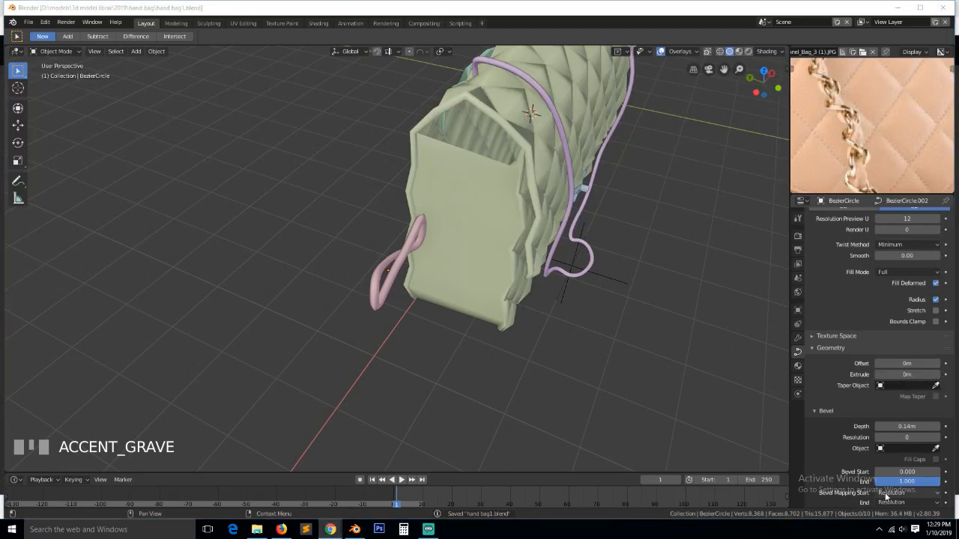
pyautogui.click(902, 530)
pyautogui.scroll(19, 923, 465)
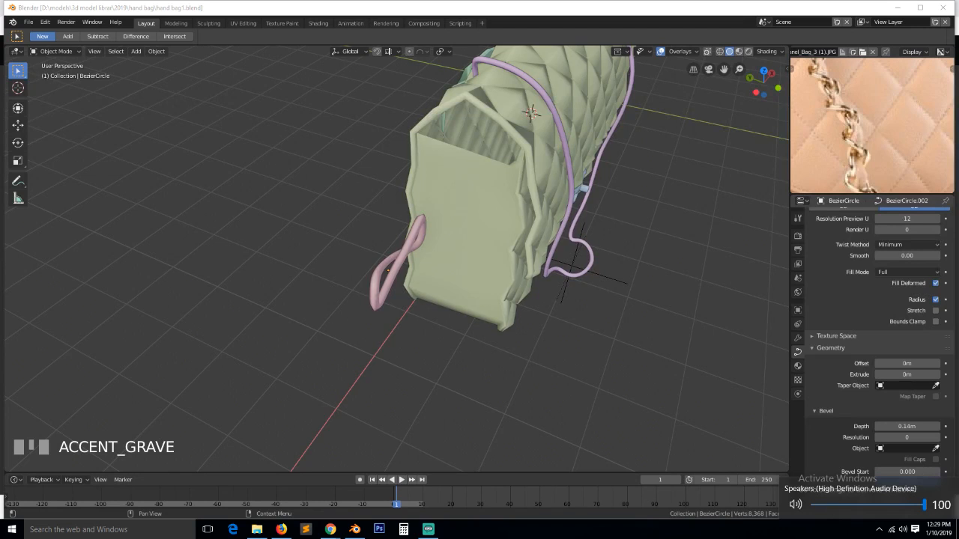
pyautogui.click(834, 538)
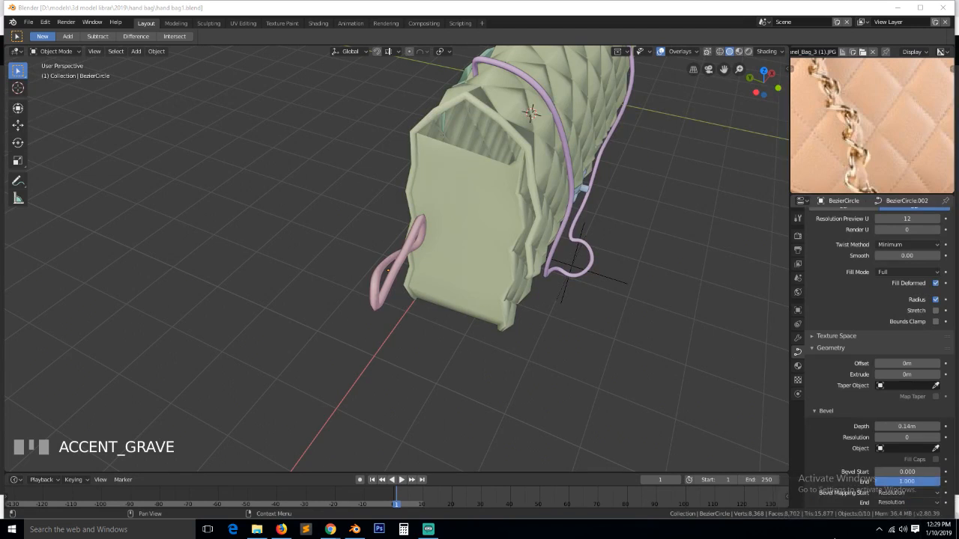
pyautogui.moveTo(584, 311); pyautogui.dragTo(558, 298, button='middle')
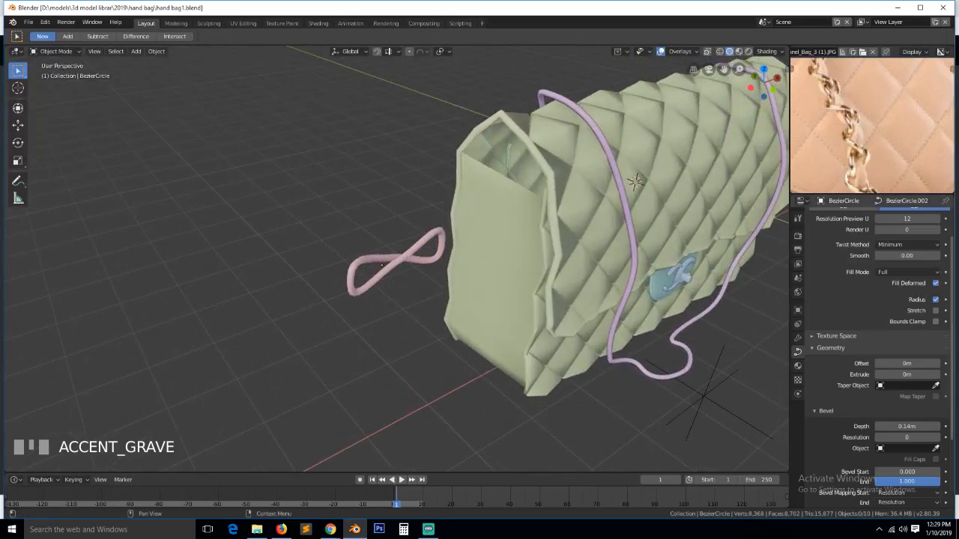
pyautogui.hotkey('ctrl', 's')
# - Select the figure-eight link curve and clear its control-point selection
pyautogui.click(403, 259)
pyautogui.moveTo(402, 259); pyautogui.dragTo(397, 281, button='middle')
pyautogui.press('Tab')
pyautogui.hotkey('alt', 'a')
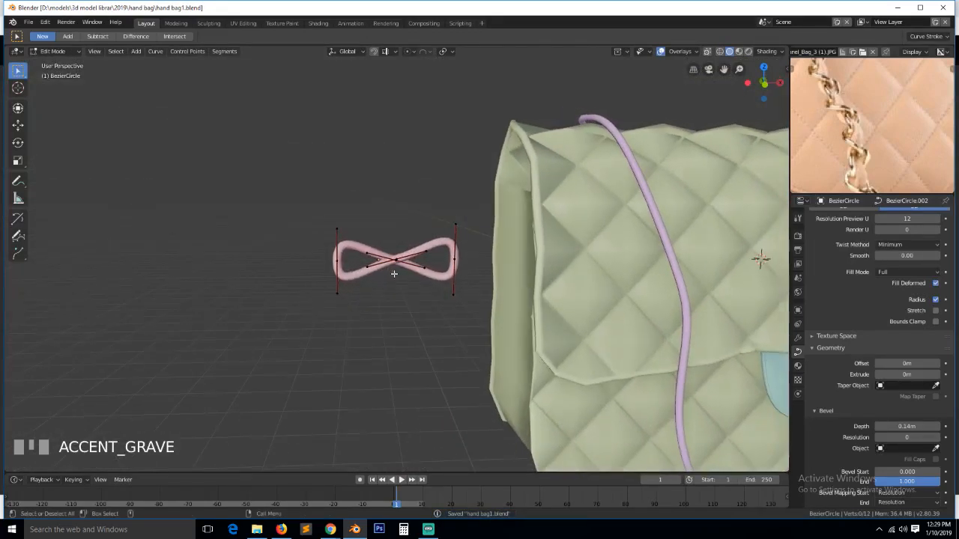
pyautogui.press('Tab')
# - Add an Array modifier to the link with Relative Offset X set to 0.870
pyautogui.click(799, 339)
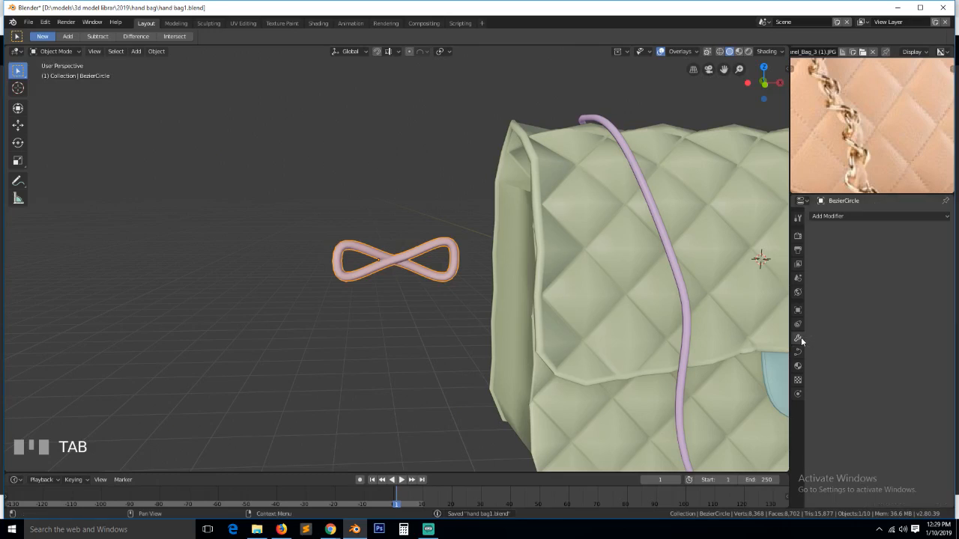
pyautogui.click(863, 217)
pyautogui.click(817, 236)
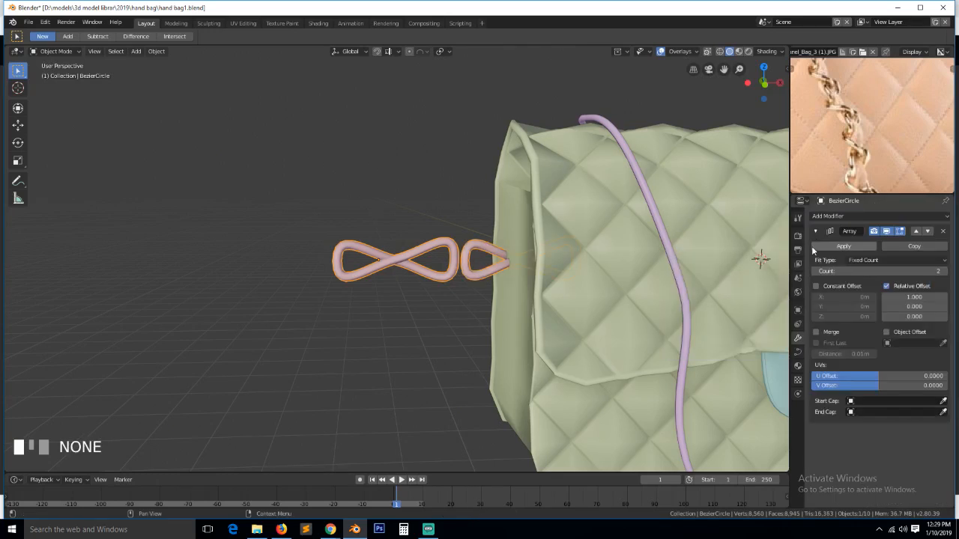
pyautogui.keyDown('shift'); pyautogui.moveTo(908, 296); pyautogui.dragTo(889, 297); pyautogui.keyUp('shift')
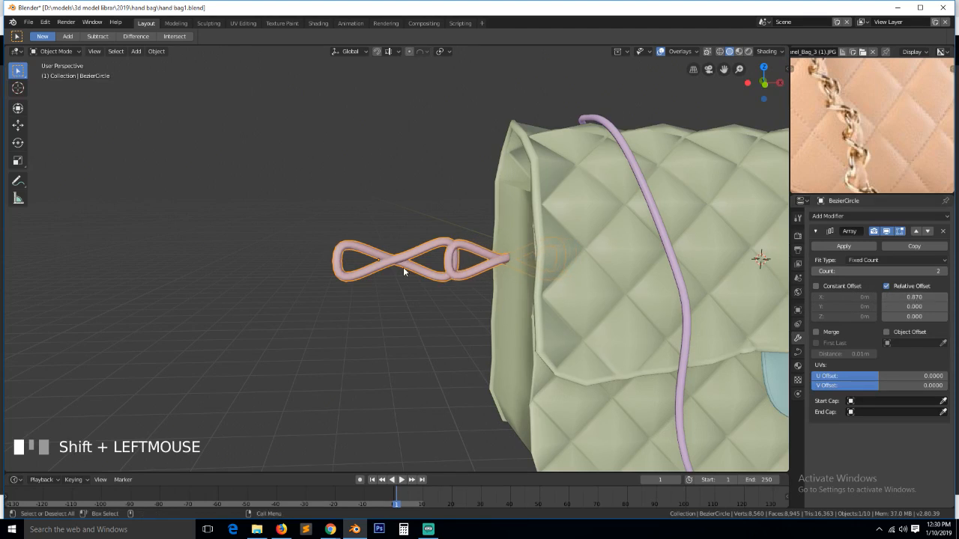
pyautogui.press('KP_1')
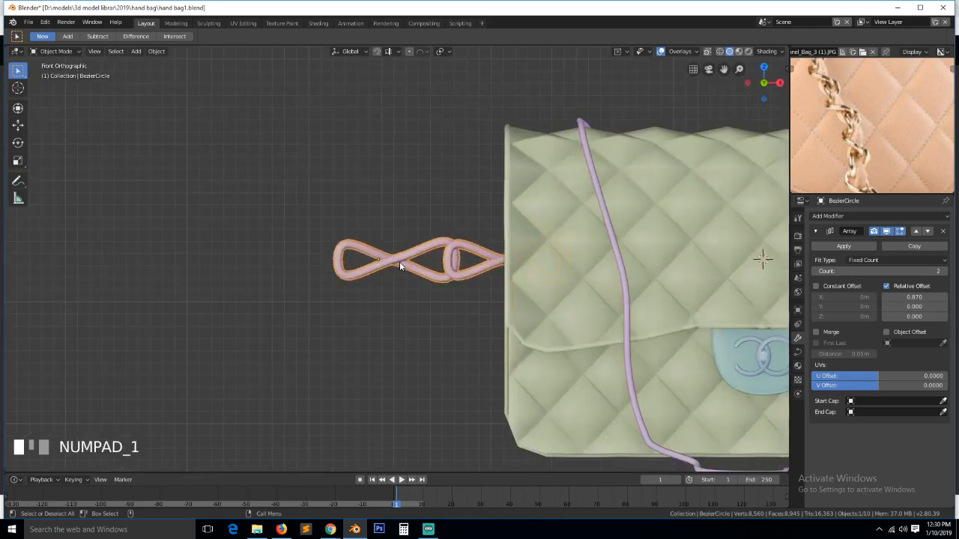
# - Duplicate all the link's control points to the left along X and turn them 90° around X
pyautogui.scroll(5, 430, 292)
pyautogui.press('Tab')
pyautogui.press('a')
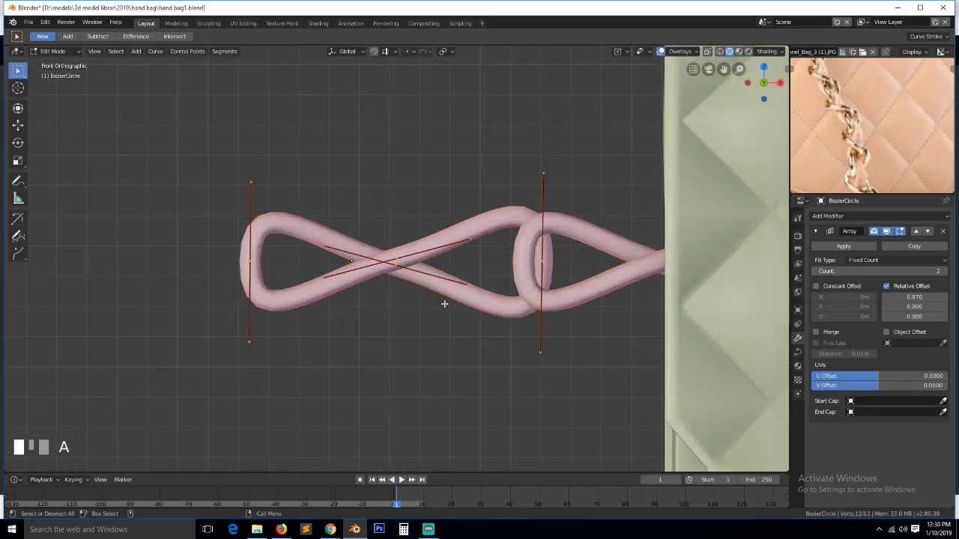
pyautogui.hotkey('shift', 'd')
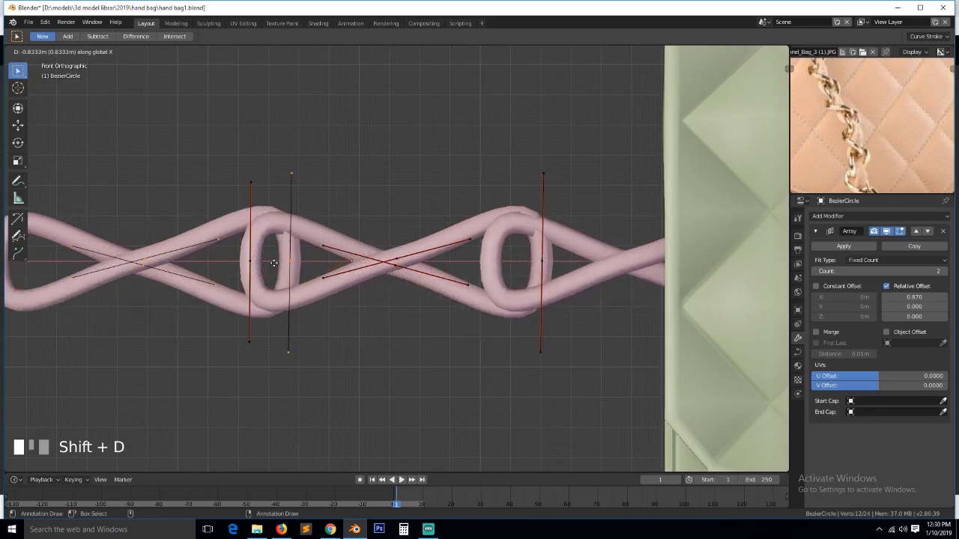
pyautogui.click(274, 263)
pyautogui.hotkey('shift', 'd')
pyautogui.write('x')
pyautogui.write('9')
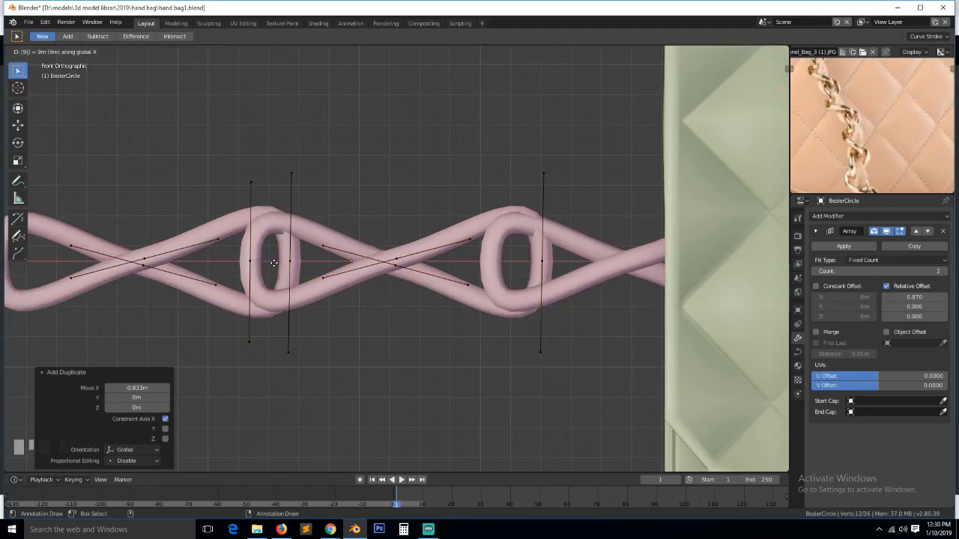
pyautogui.write('0')
pyautogui.press('Escape')
pyautogui.write('rx')
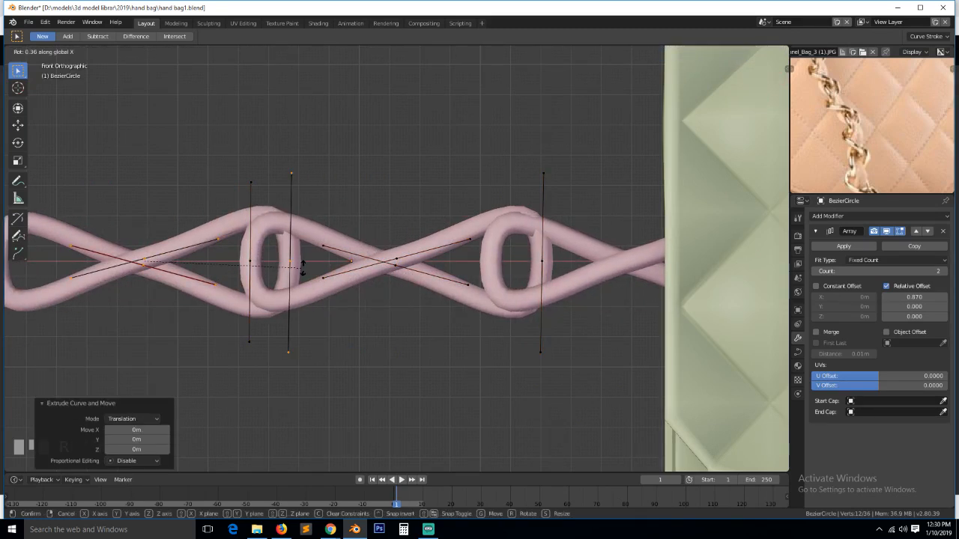
pyautogui.write('90')
pyautogui.press('Return')
# - Delete the stray duplicated points and select the whole new link with Ctrl+L
pyautogui.scroll(-5, 300, 268)
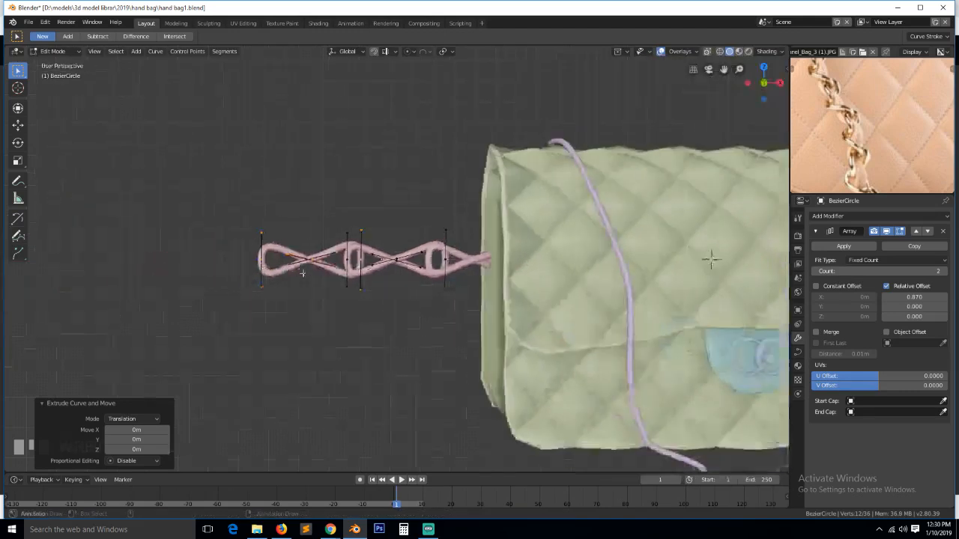
pyautogui.moveTo(300, 268); pyautogui.dragTo(354, 302, button='middle')
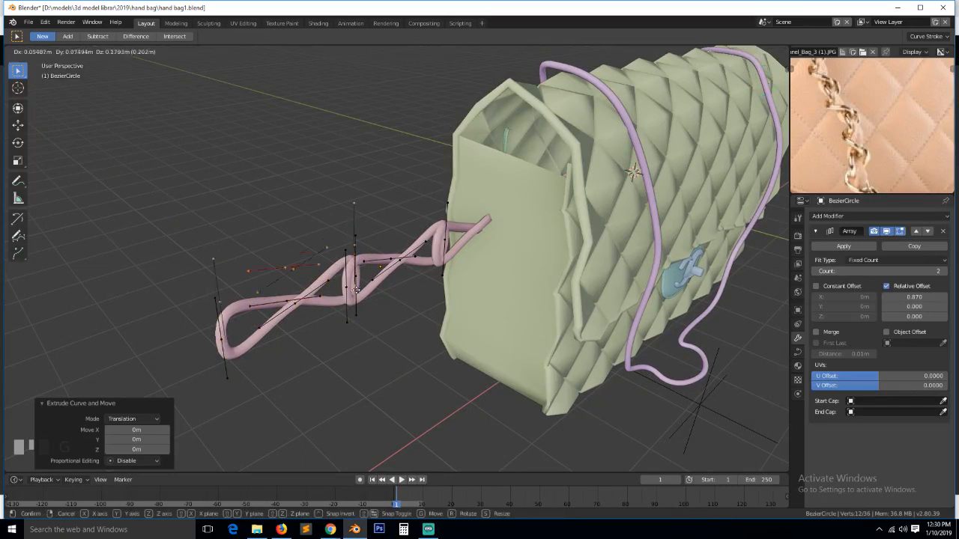
pyautogui.press('x')
pyautogui.click(357, 288)
pyautogui.click(308, 303)
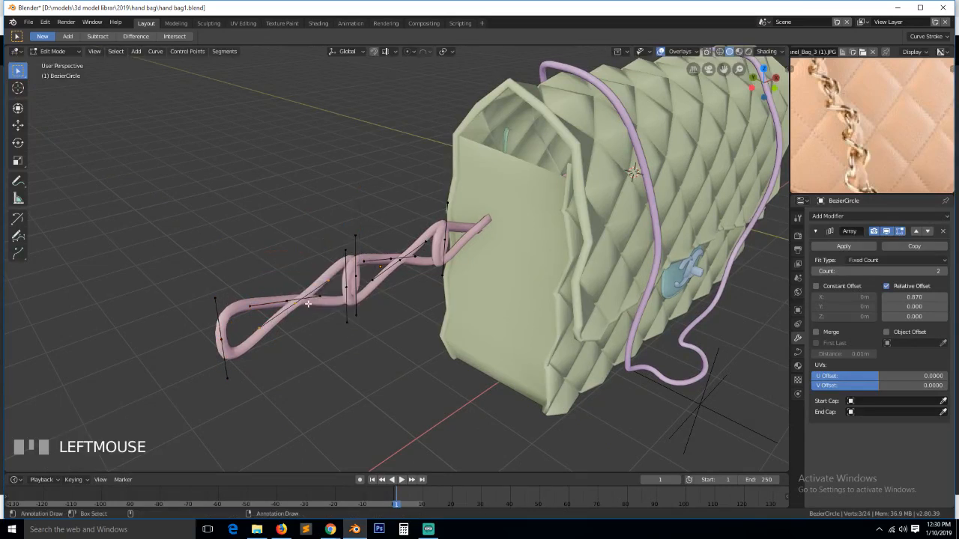
pyautogui.hotkey('ctrl', 'l')
# - Rotate the selected link 90° around the X axis
pyautogui.press('g')
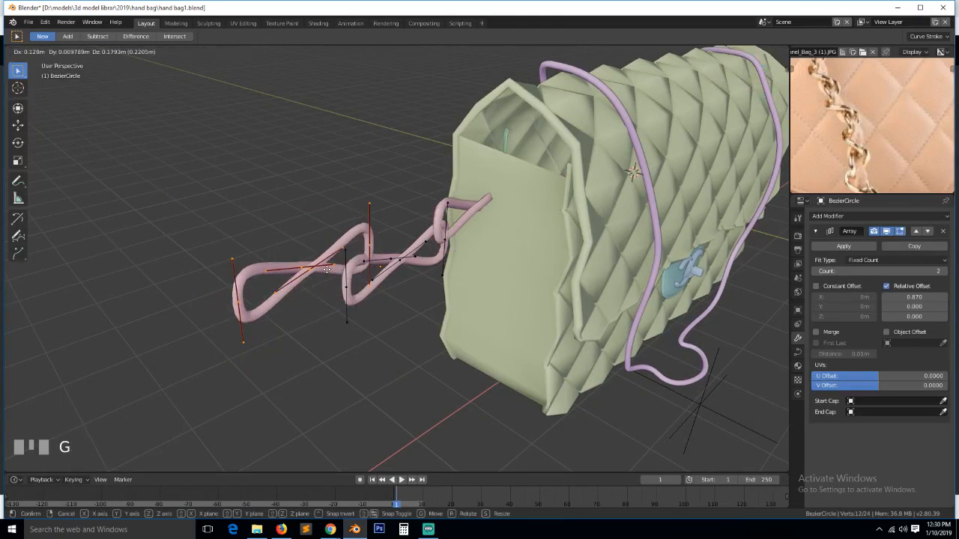
pyautogui.rightClick(326, 269)
pyautogui.press('r')
pyautogui.press('x')
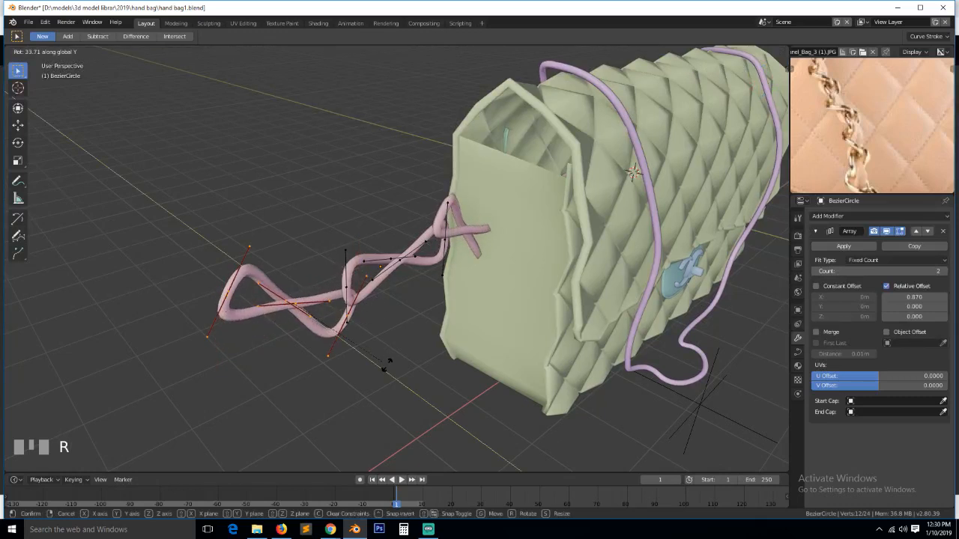
pyautogui.rightClick(380, 448)
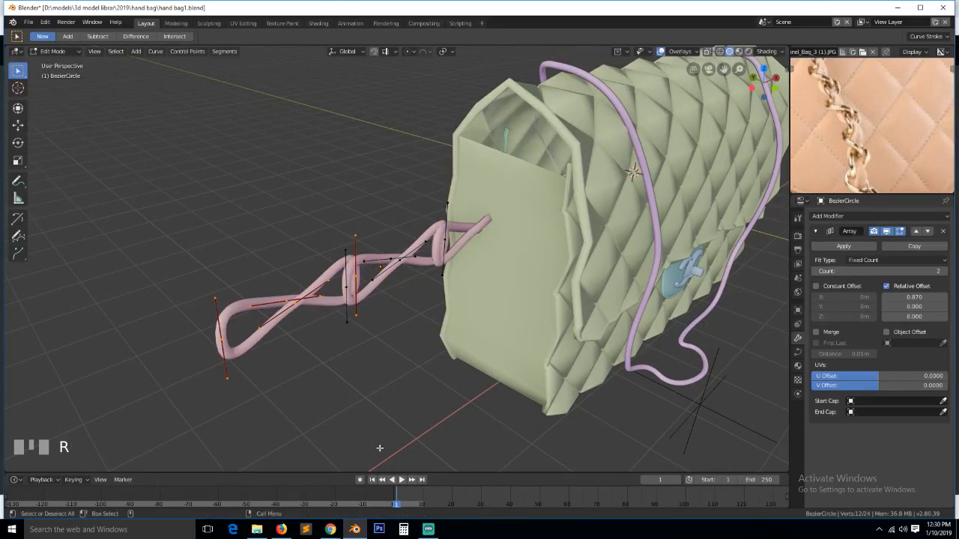
pyautogui.press('r')
pyautogui.press('x')
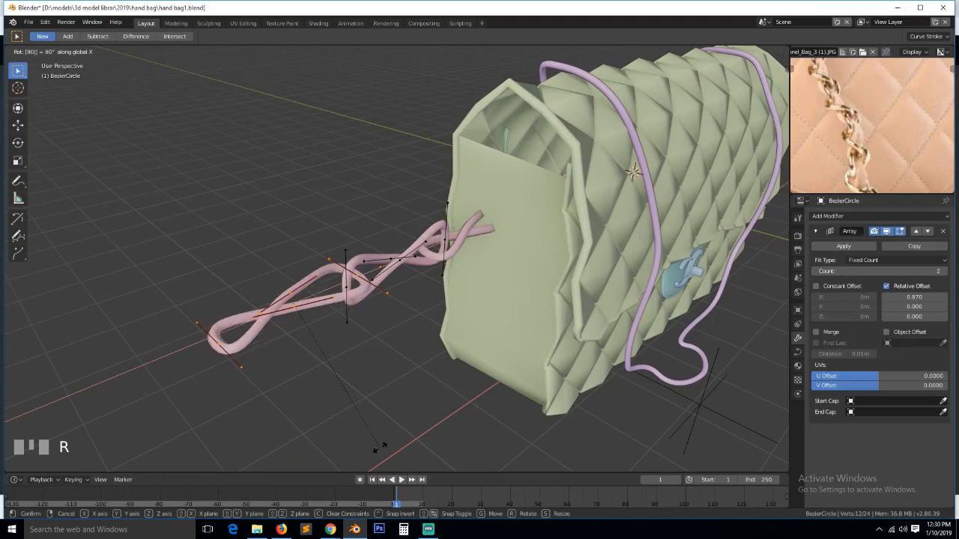
pyautogui.click(380, 446)
pyautogui.press('Tab')
pyautogui.press('`')
pyautogui.moveTo(316, 318); pyautogui.dragTo(383, 340, button='middle')
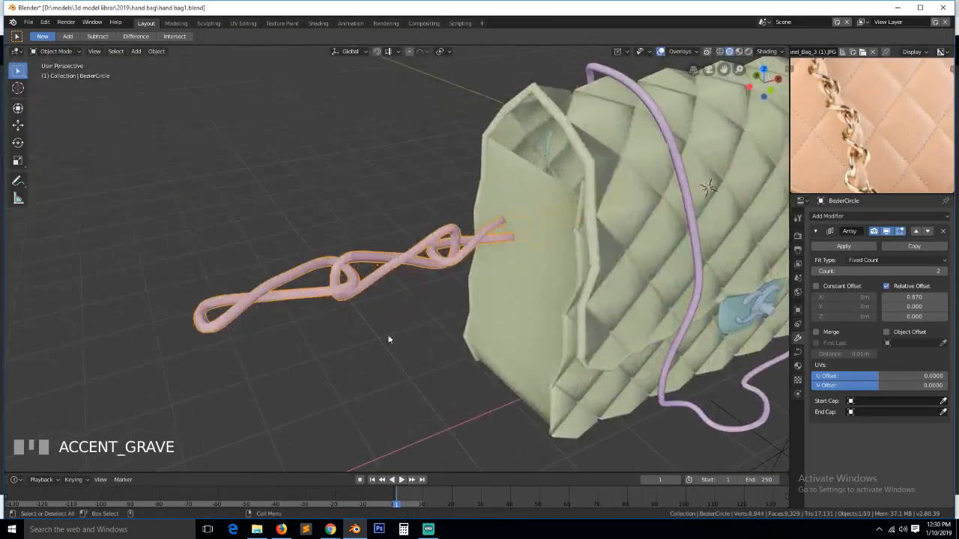
# - Add a Curve modifier to the chain using the purple strap BezierCurve as its object
pyautogui.click(816, 231)
pyautogui.click(842, 217)
pyautogui.click(850, 251)
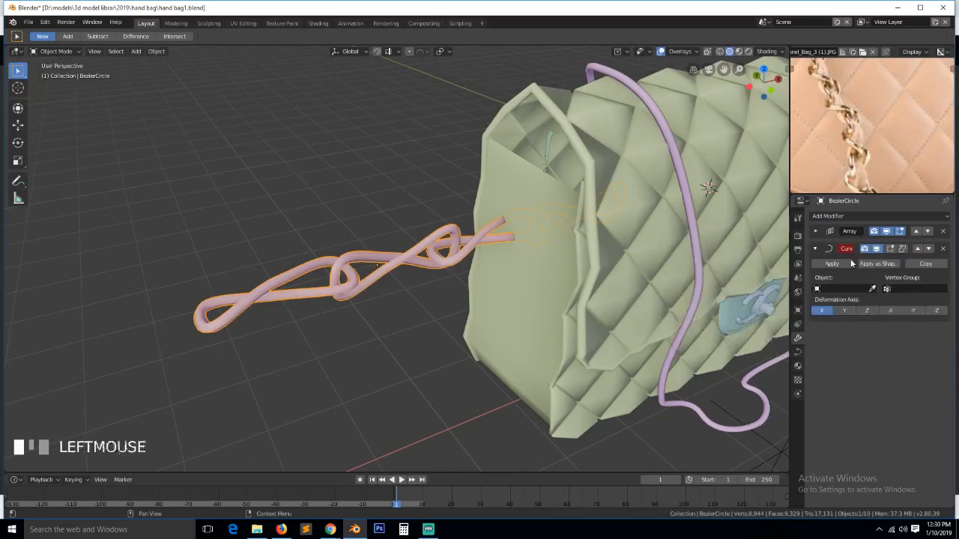
pyautogui.click(873, 290)
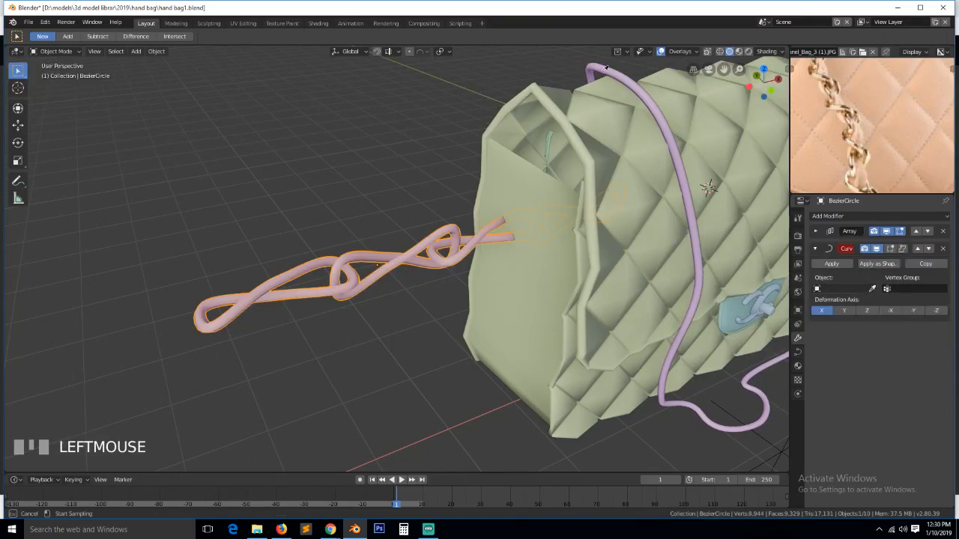
pyautogui.click(604, 74)
pyautogui.moveTo(541, 279); pyautogui.dragTo(537, 313, button='middle')
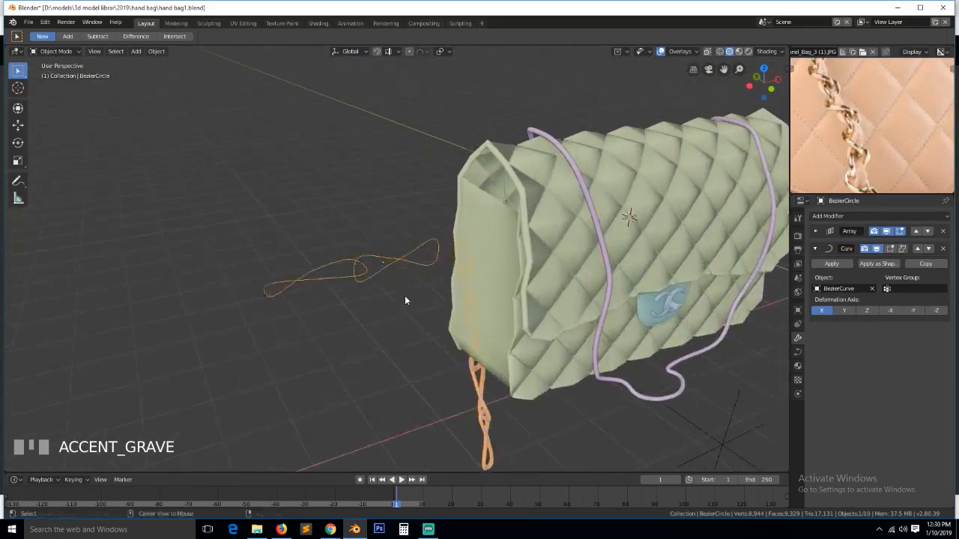
# - Snap the chain link to the strap's origin via the 3D cursor
pyautogui.hotkey('alt', 'a')
pyautogui.click(599, 379)
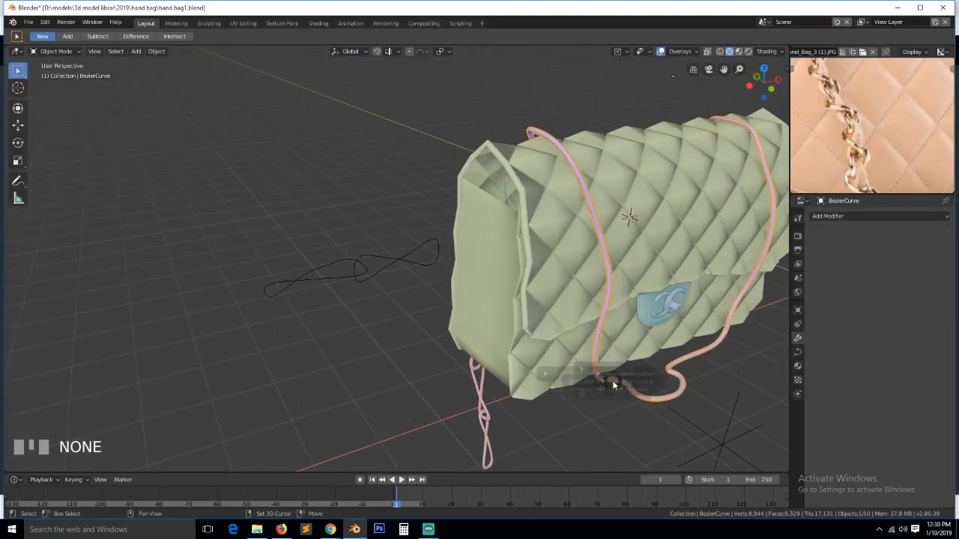
pyautogui.hotkey('shift', 's')
pyautogui.click(630, 442)
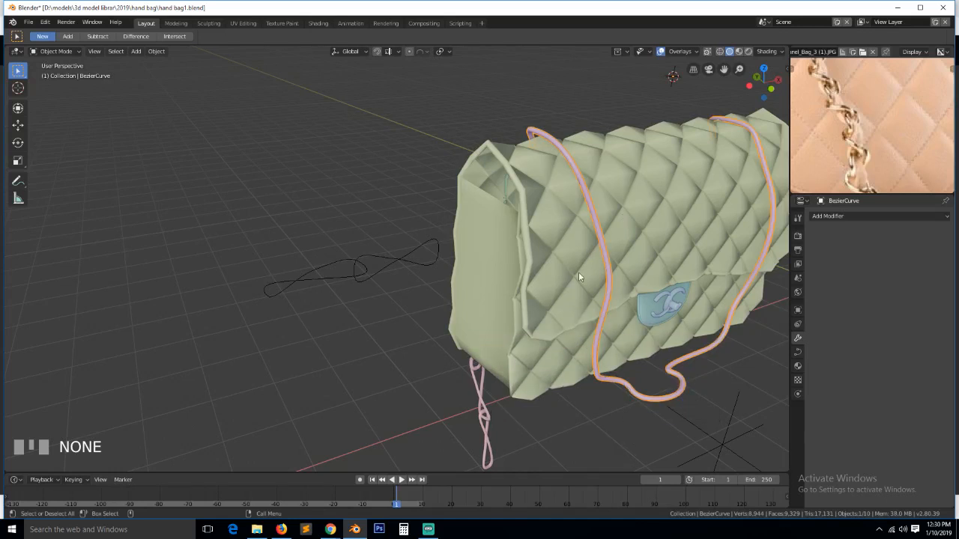
pyautogui.click(484, 410)
pyautogui.hotkey('shift', 's')
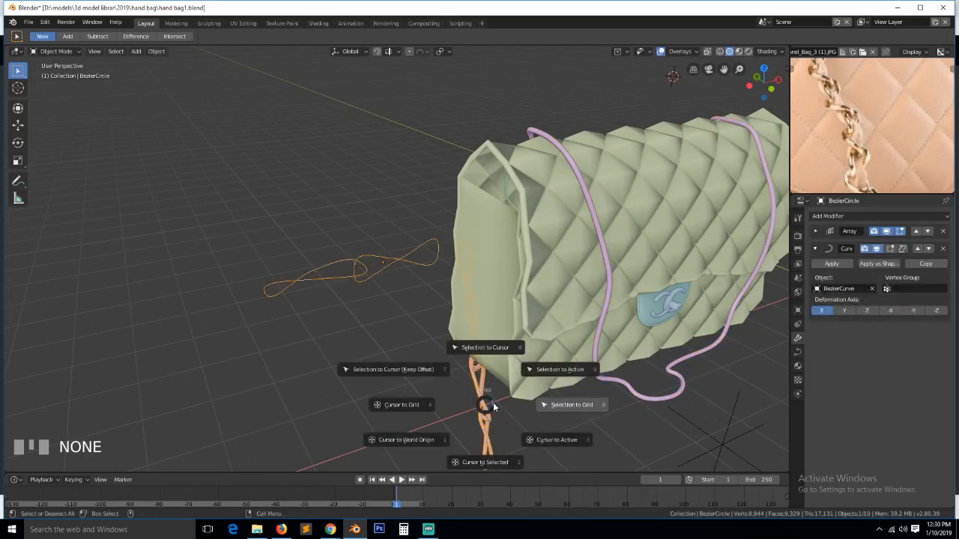
pyautogui.click(497, 346)
pyautogui.moveTo(497, 350); pyautogui.dragTo(597, 321, button='middle')
# - Scale the chain link down to 0.306
pyautogui.hotkey('alt', 'a')
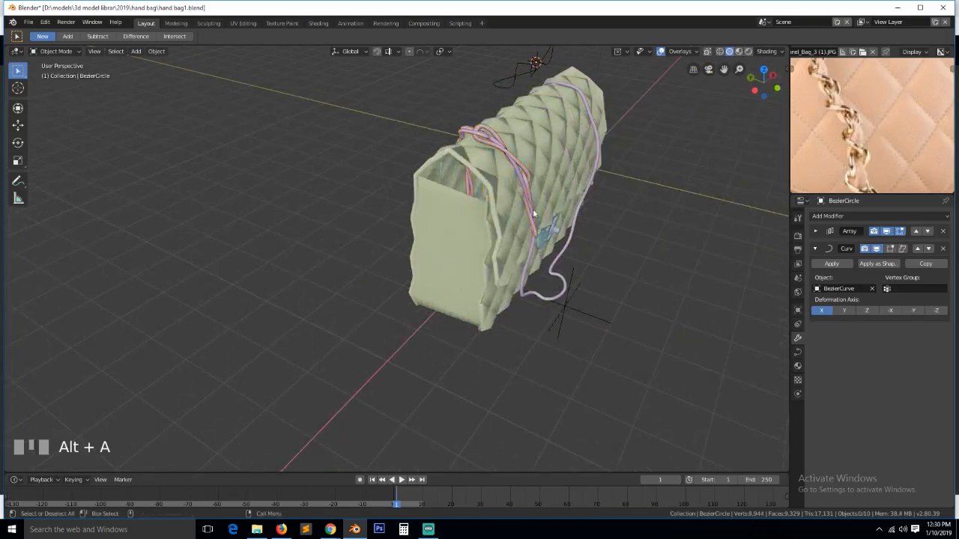
pyautogui.click(485, 129)
pyautogui.click(486, 129)
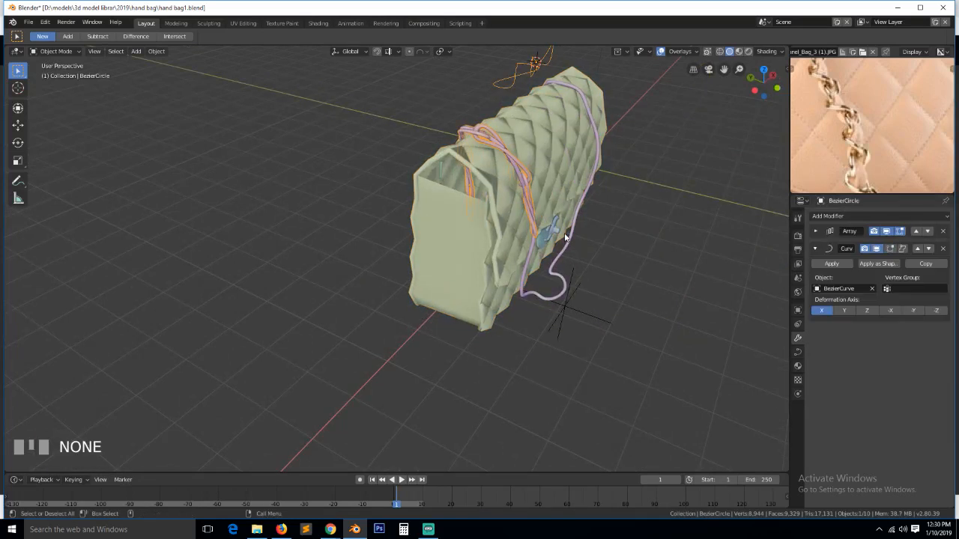
pyautogui.press('s')
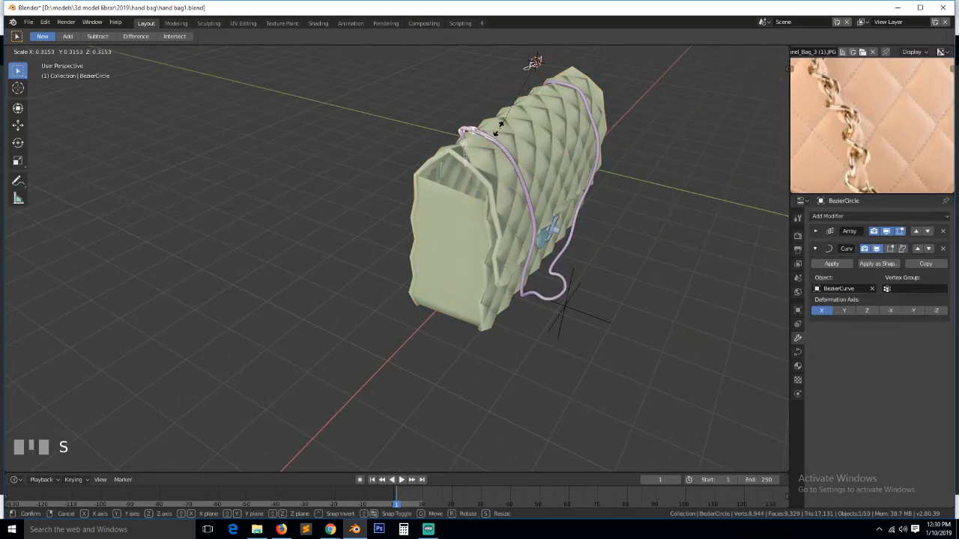
pyautogui.click(498, 127)
# - Raise the Array modifier's Count to 20 links
pyautogui.click(818, 232)
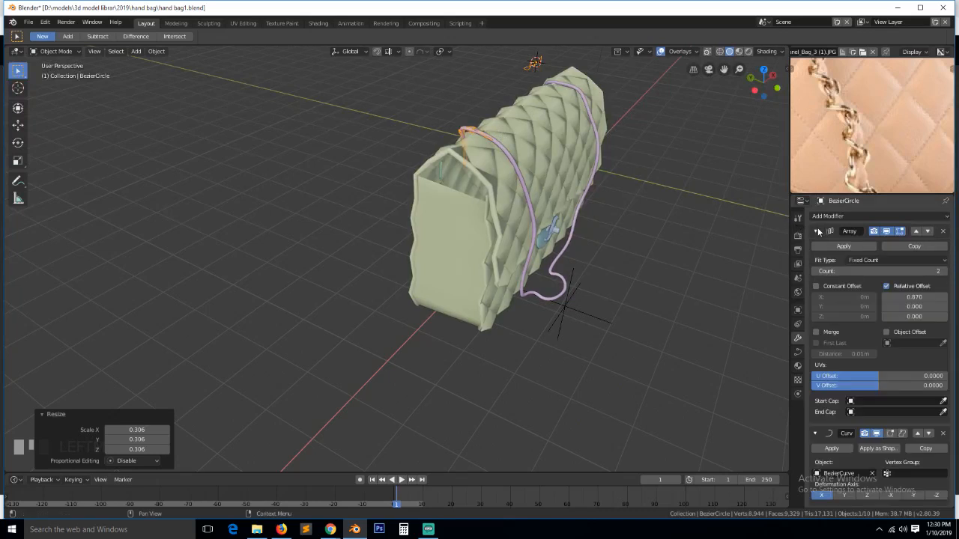
pyautogui.click(945, 273)
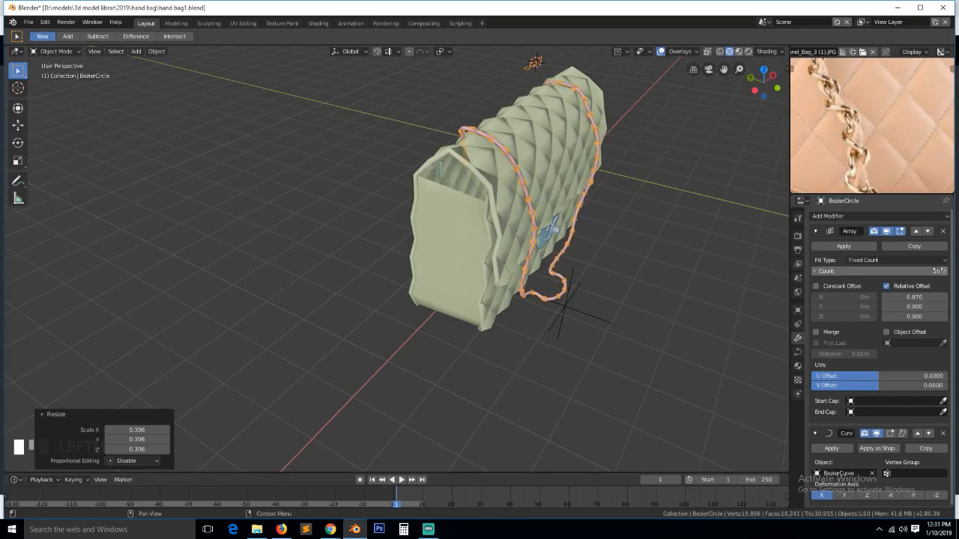
pyautogui.scroll(4, 549, 193)
pyautogui.moveTo(653, 211); pyautogui.dragTo(544, 200, button='middle')
# - Shrink the strap curve's radius at all its points with Alt+S
pyautogui.scroll(3, 545, 199)
pyautogui.hotkey('alt', 'a')
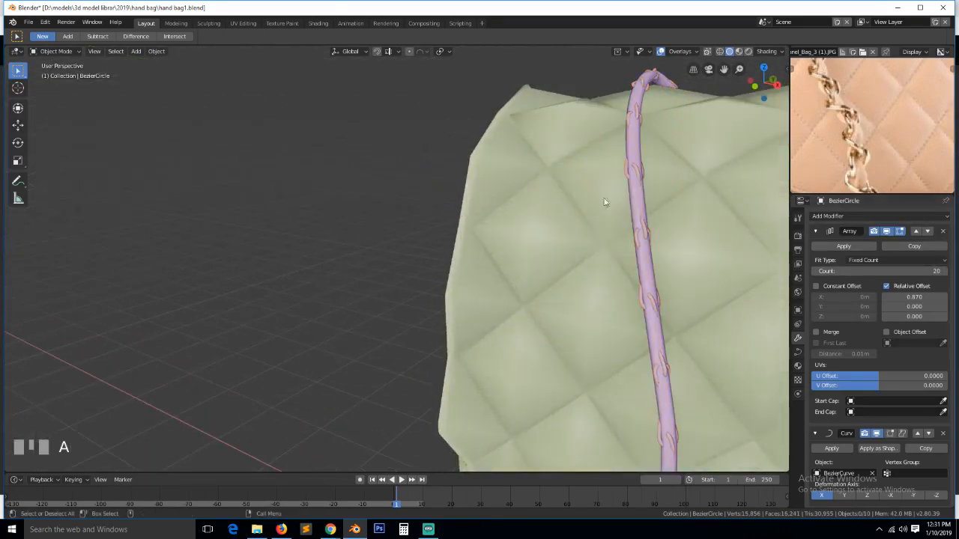
pyautogui.click(633, 147)
pyautogui.press('Tab')
pyautogui.press('a')
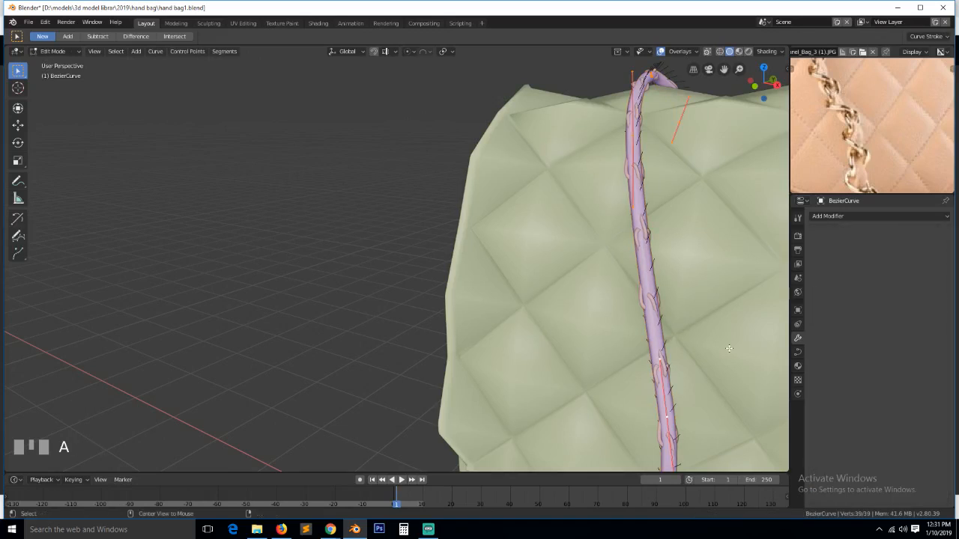
pyautogui.hotkey('alt', 's')
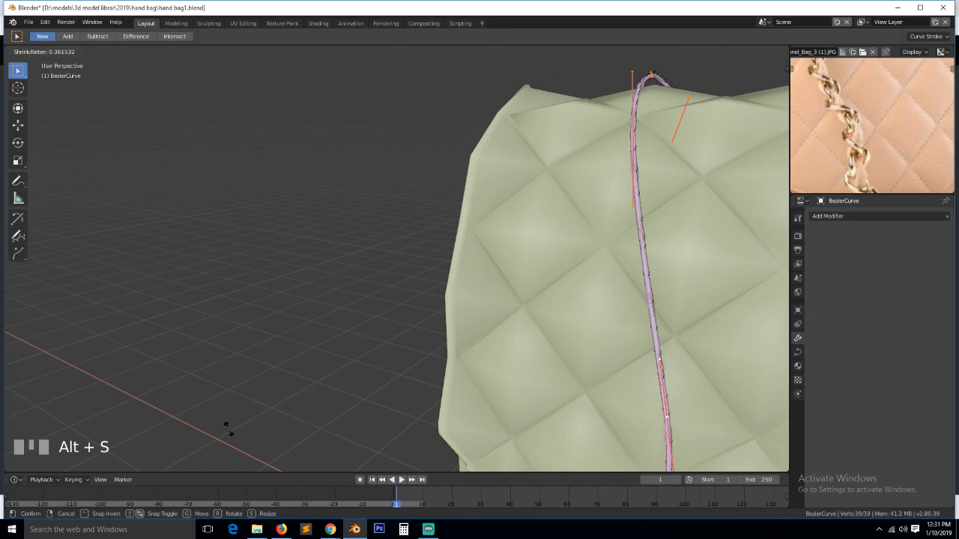
pyautogui.click(249, 406)
pyautogui.press('Tab')
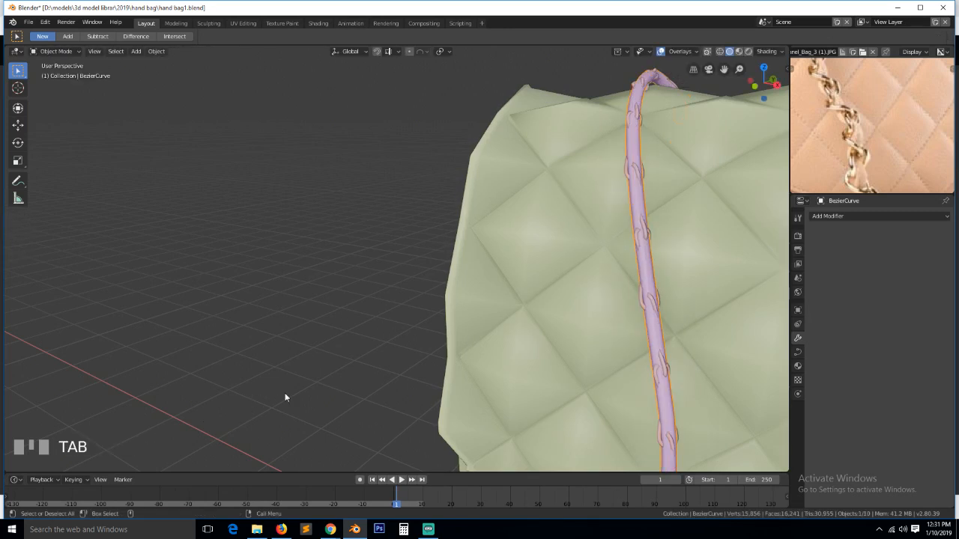
# - Lower the strap curve's Geometry bevel depth to 0.016 m
pyautogui.press('a')
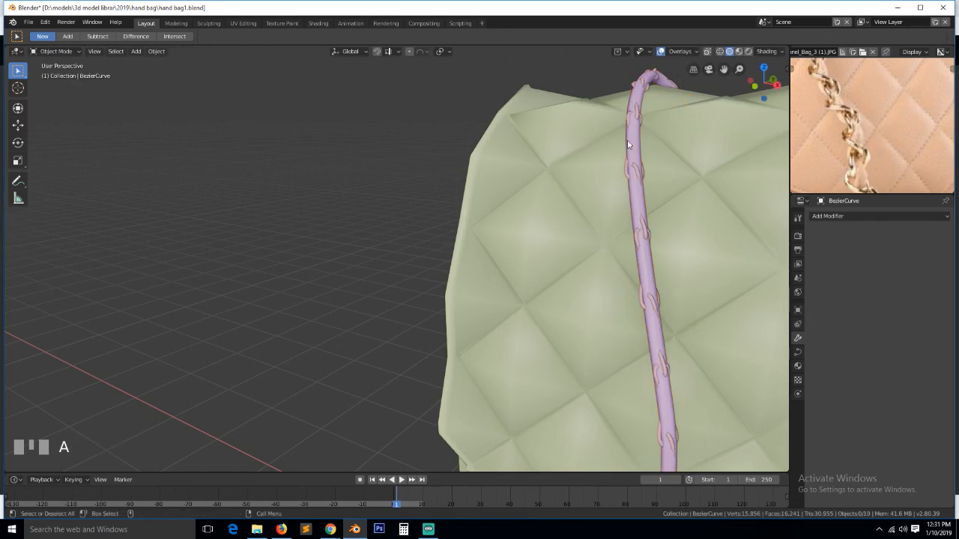
pyautogui.click(610, 176)
pyautogui.press('Tab')
pyautogui.hotkey('alt', 'a')
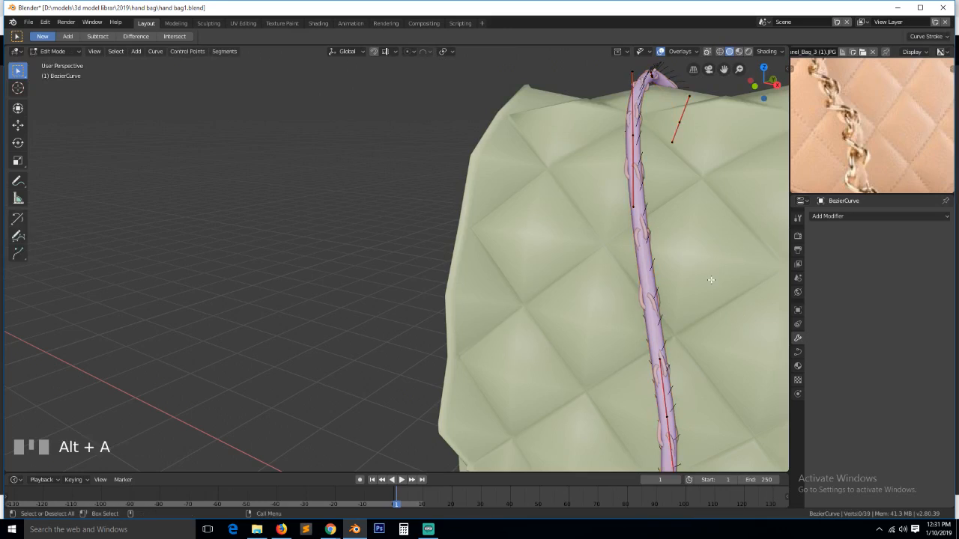
pyautogui.press('a')
pyautogui.click(797, 354)
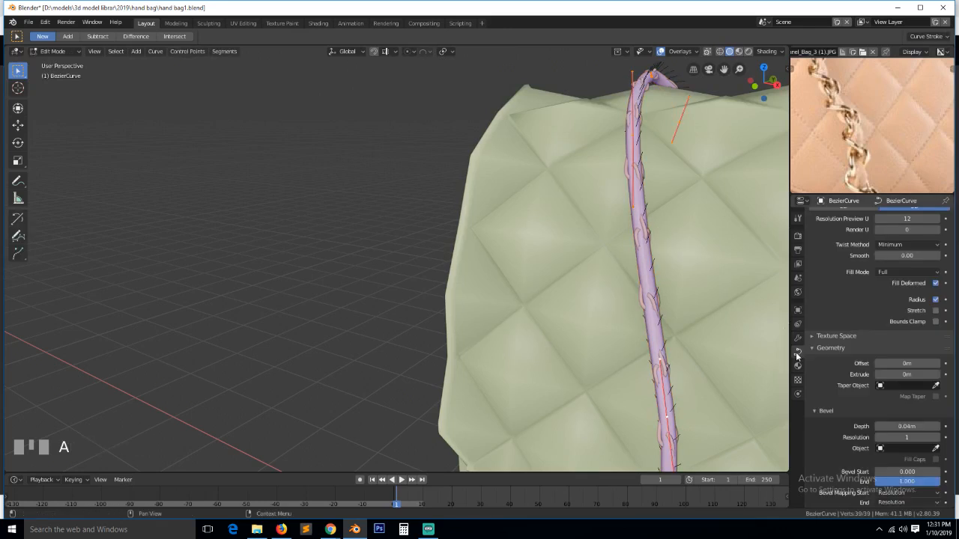
pyautogui.moveTo(914, 426); pyautogui.dragTo(891, 426)
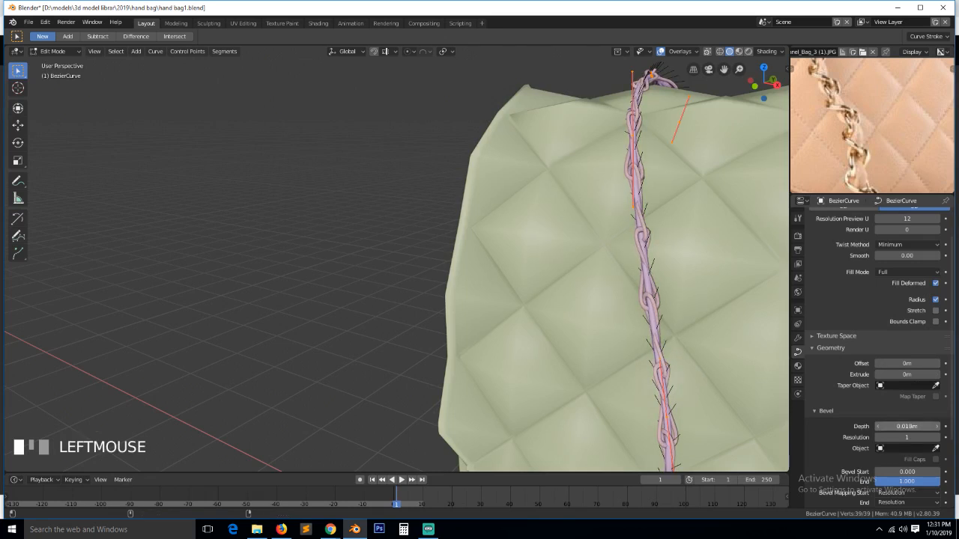
pyautogui.press('Tab')
# - Select the chain curve and slightly increase its bevel depth
pyautogui.scroll(-4, 401, 261)
pyautogui.hotkey('alt', 'a')
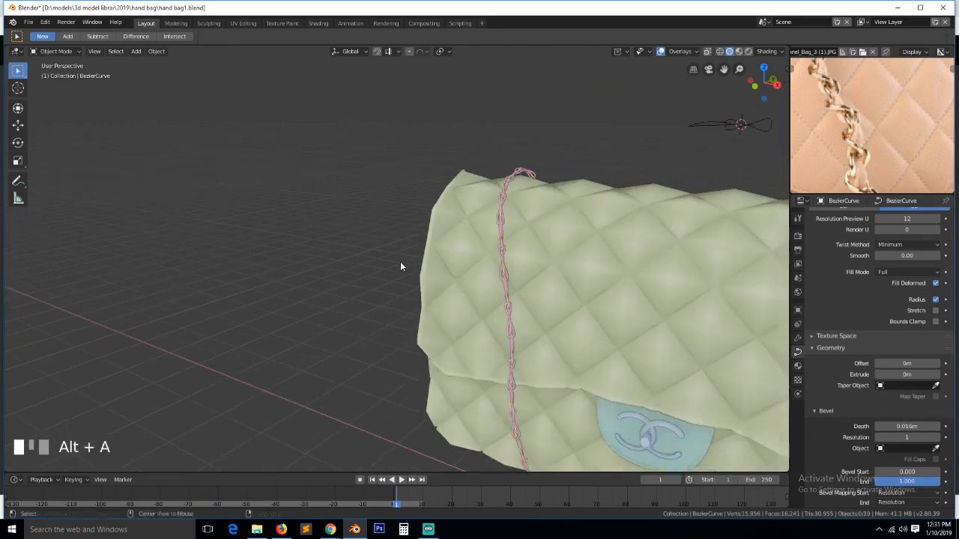
pyautogui.moveTo(401, 261); pyautogui.dragTo(508, 283, button='middle')
pyautogui.click(597, 372)
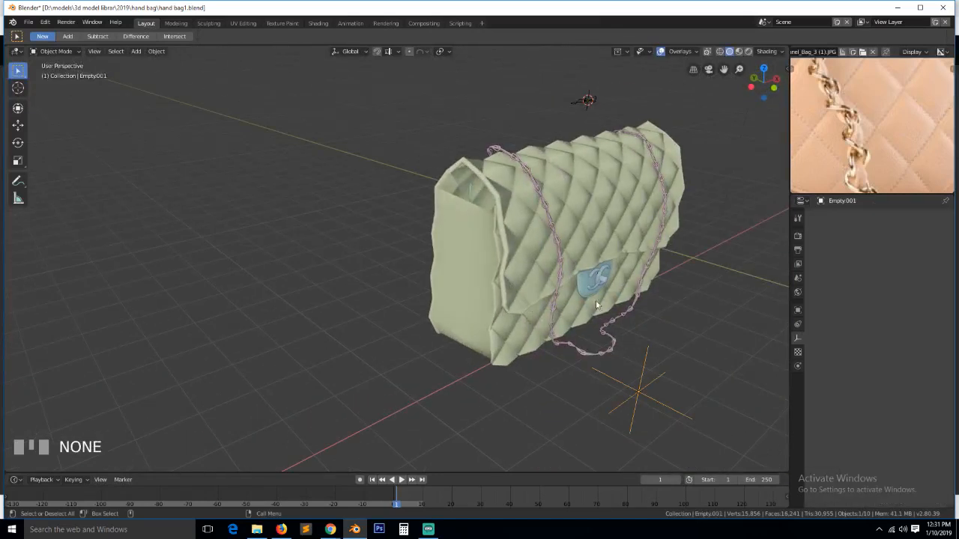
pyautogui.click(575, 104)
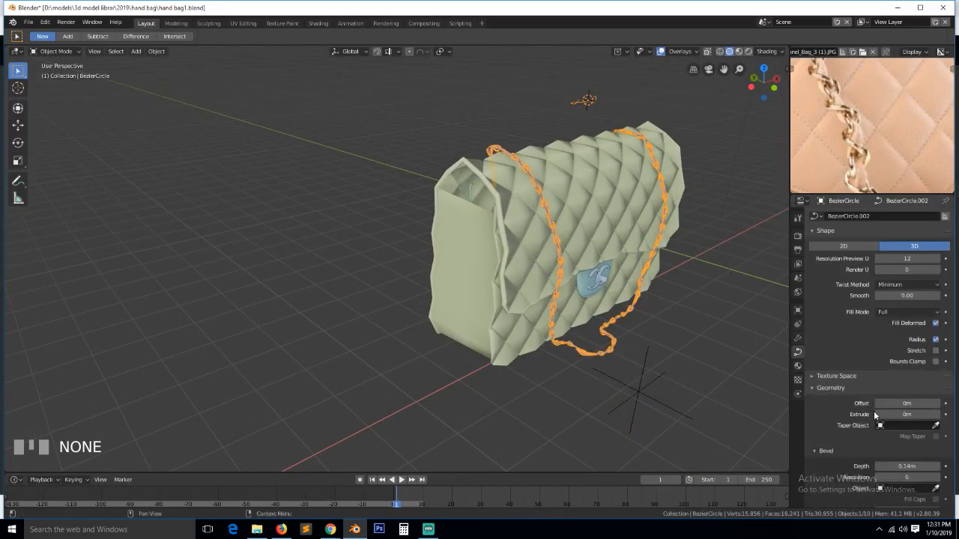
pyautogui.keyDown('shift'); pyautogui.moveTo(905, 466); pyautogui.dragTo(917, 466); pyautogui.keyUp('shift')
# - Scale the chain along the X axis to fit across the bag
pyautogui.scroll(3, 589, 335)
pyautogui.press('`')
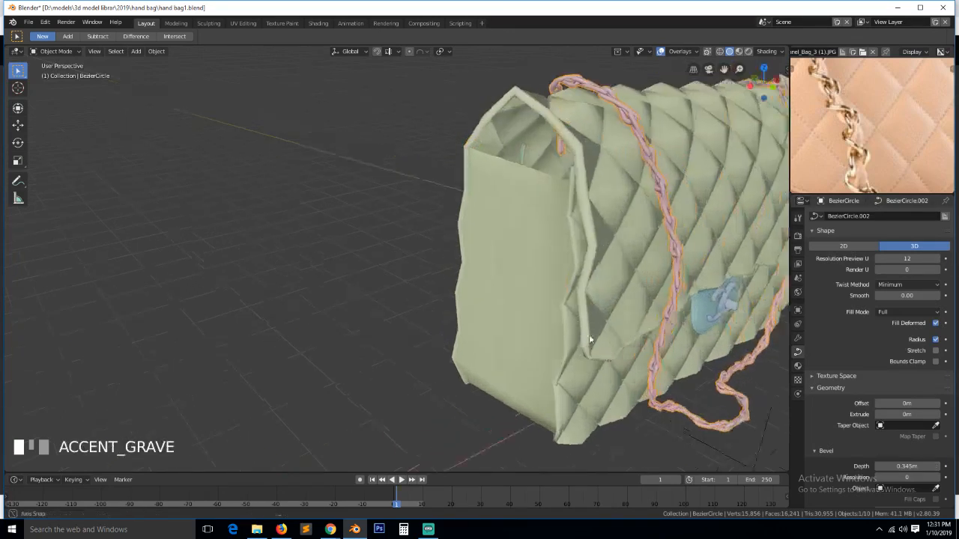
pyautogui.scroll(-3, 505, 275)
pyautogui.press('KP_0')
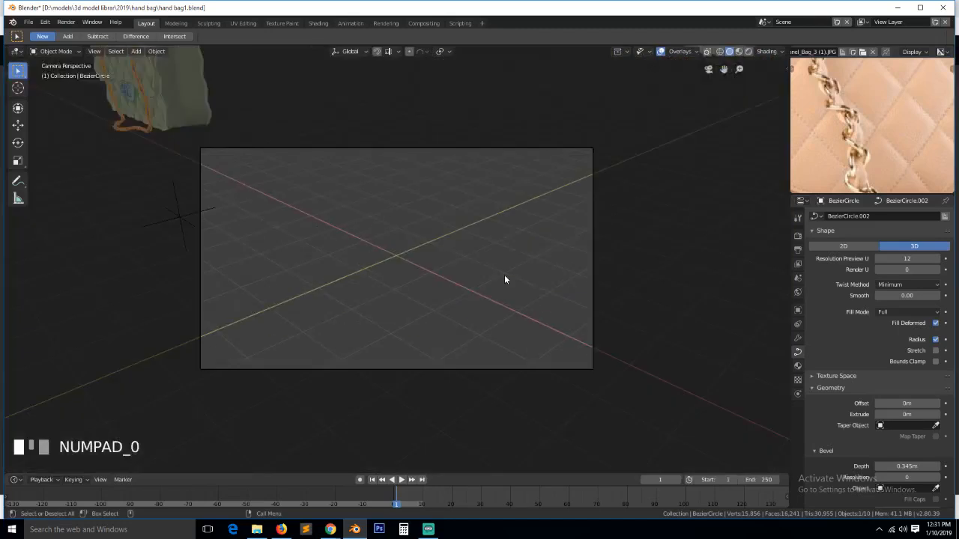
pyautogui.press('KP_0')
pyautogui.hotkey('alt', 'a')
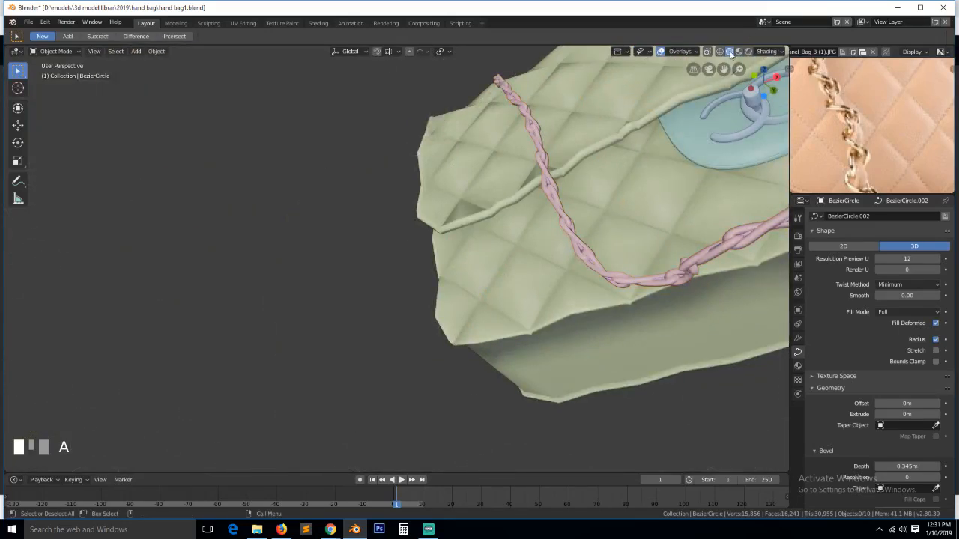
pyautogui.moveTo(724, 69); pyautogui.dragTo(635, 124)
pyautogui.press('`')
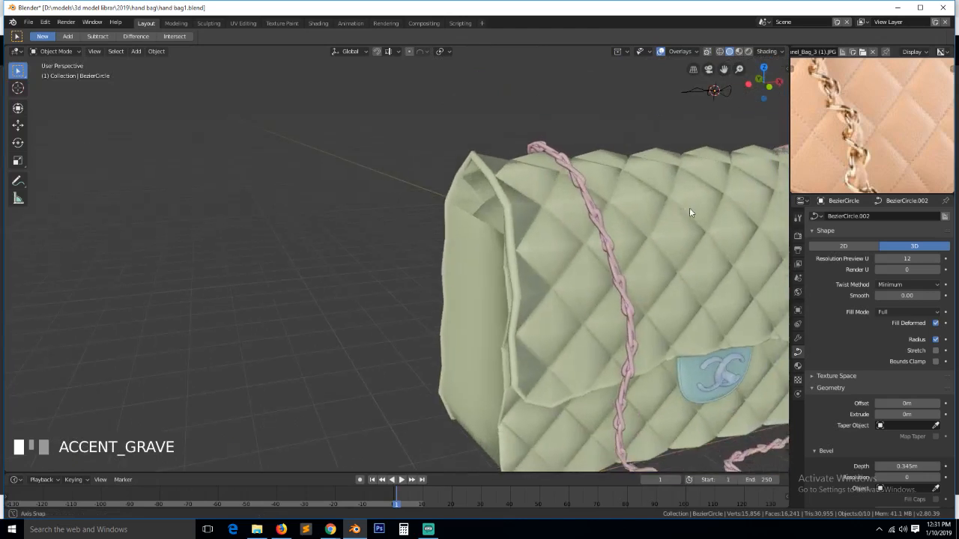
pyautogui.scroll(-3, 737, 109)
pyautogui.moveTo(725, 69); pyautogui.dragTo(577, 33)
pyautogui.scroll(3, 675, 188)
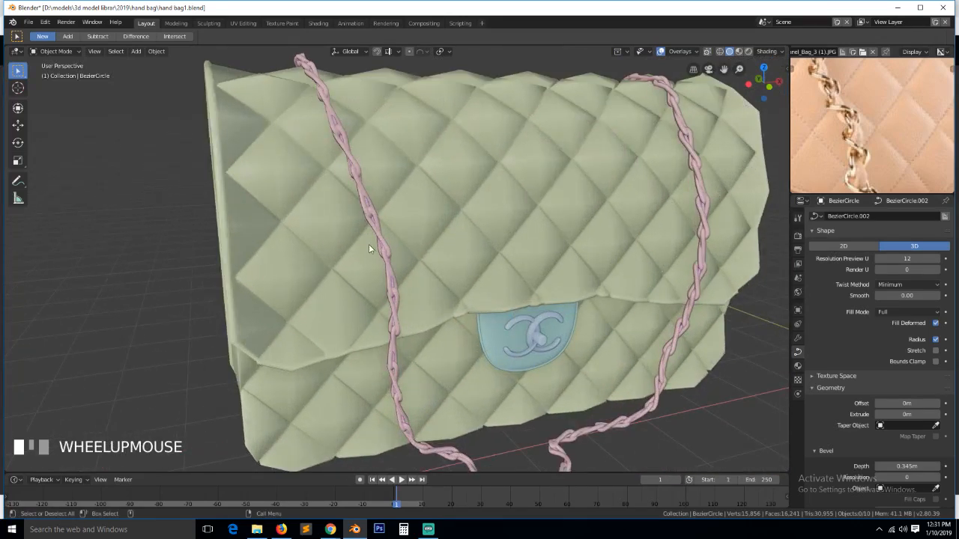
pyautogui.click(383, 232)
pyautogui.scroll(-3, 428, 169)
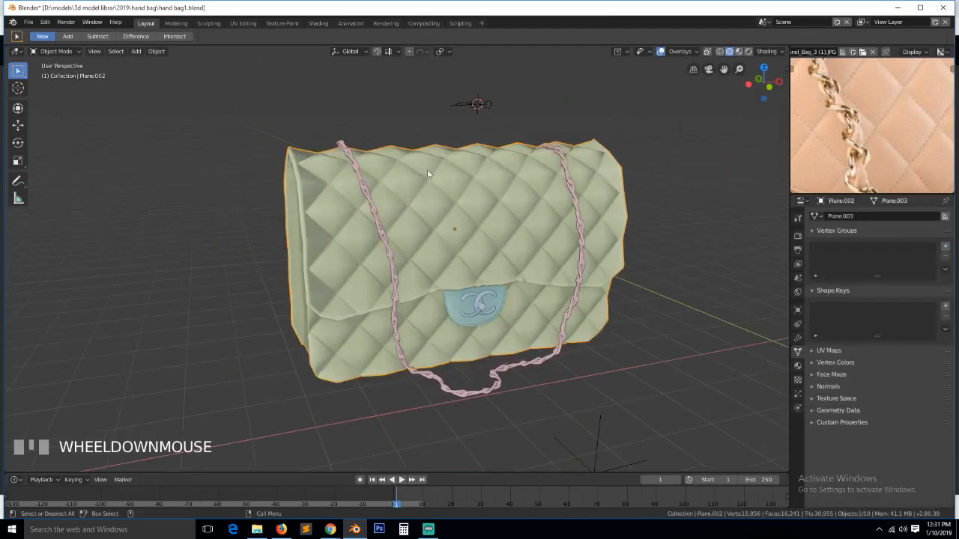
pyautogui.click(470, 100)
pyautogui.press('s')
pyautogui.press('x')
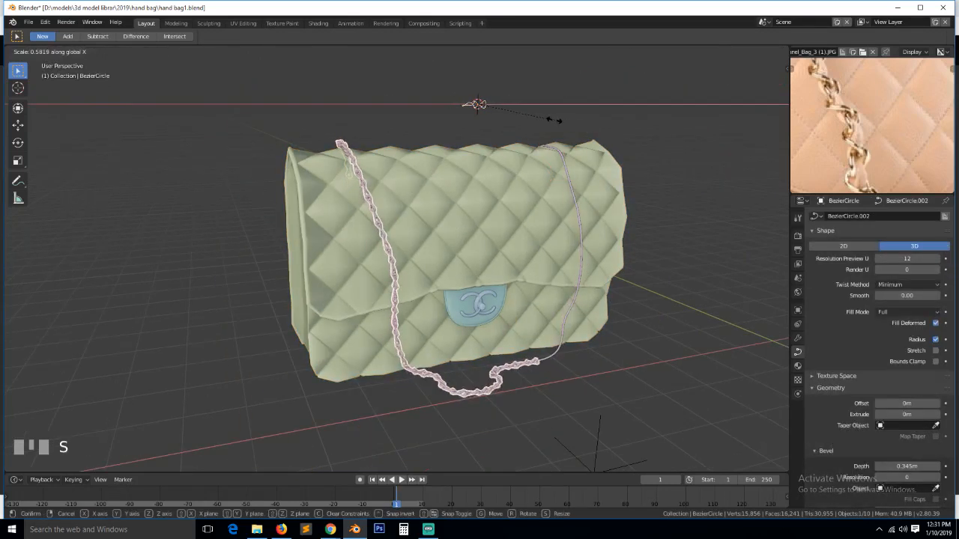
pyautogui.click(525, 118)
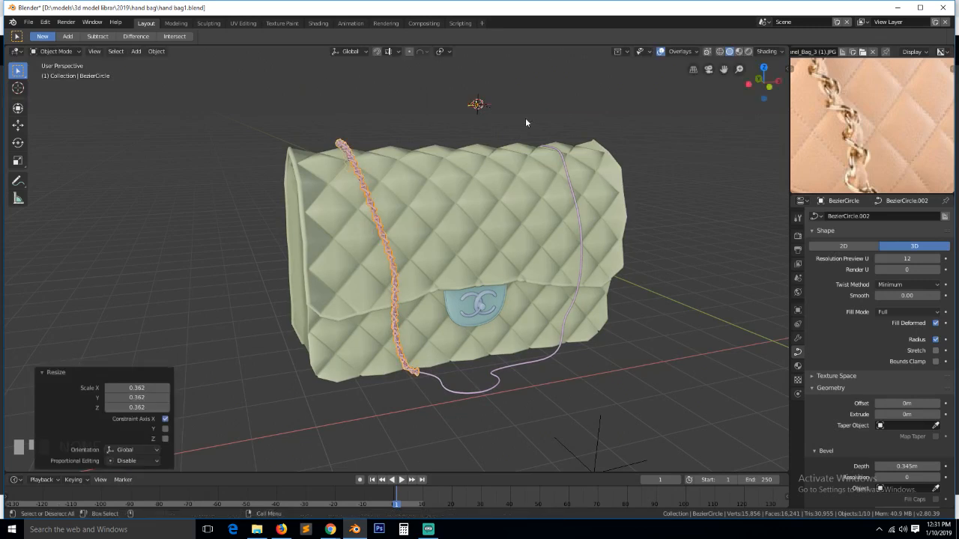
# - Raise the chain's Array modifier count, then settle it at 52 links
pyautogui.press('a')
pyautogui.scroll(4, 499, 192)
pyautogui.press('`')
pyautogui.moveTo(496, 180); pyautogui.dragTo(475, 172, button='middle')
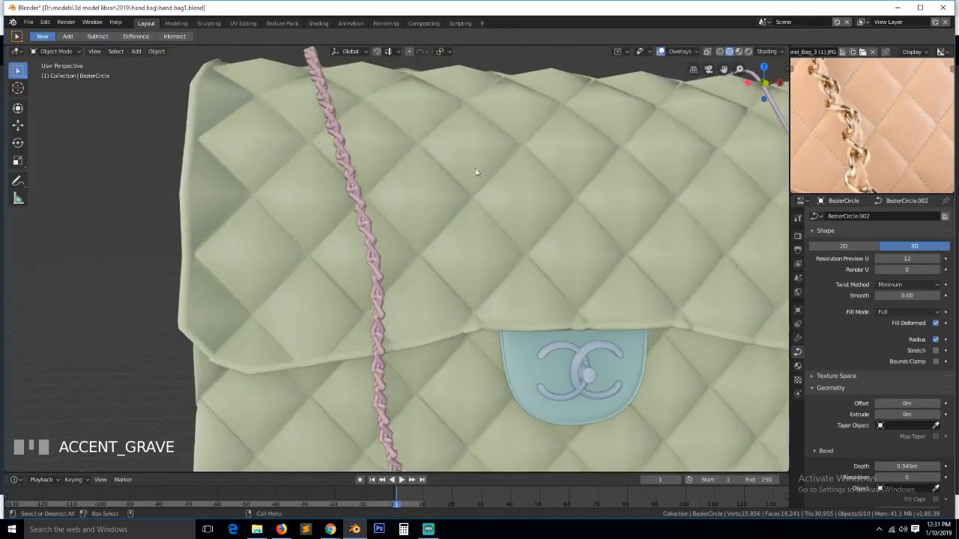
pyautogui.click(358, 194)
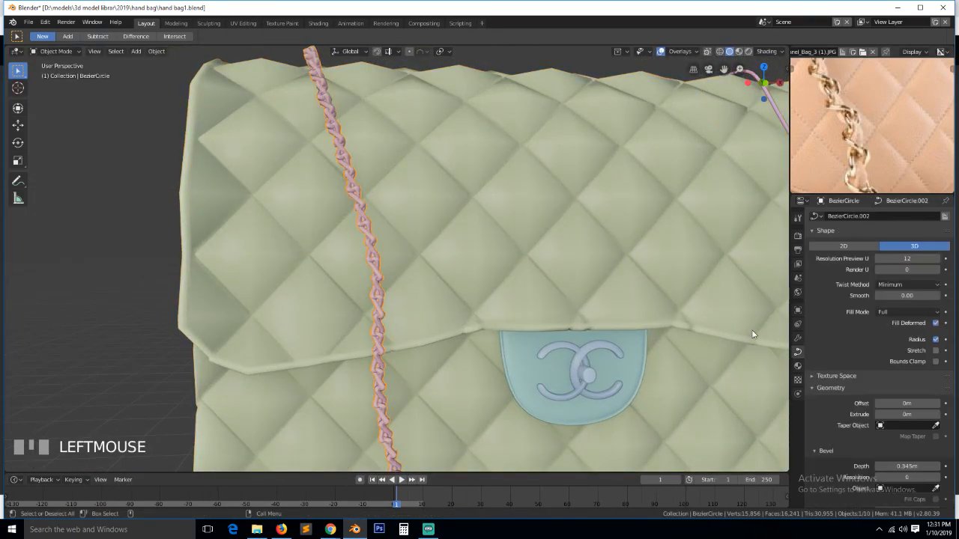
pyautogui.click(798, 338)
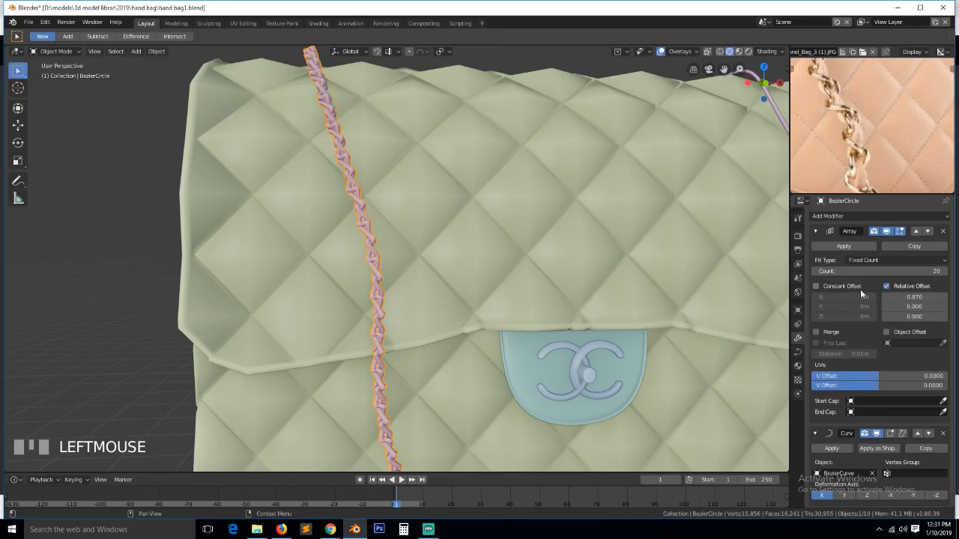
pyautogui.moveTo(880, 271); pyautogui.dragTo(904, 271)
pyautogui.scroll(-6, 669, 258)
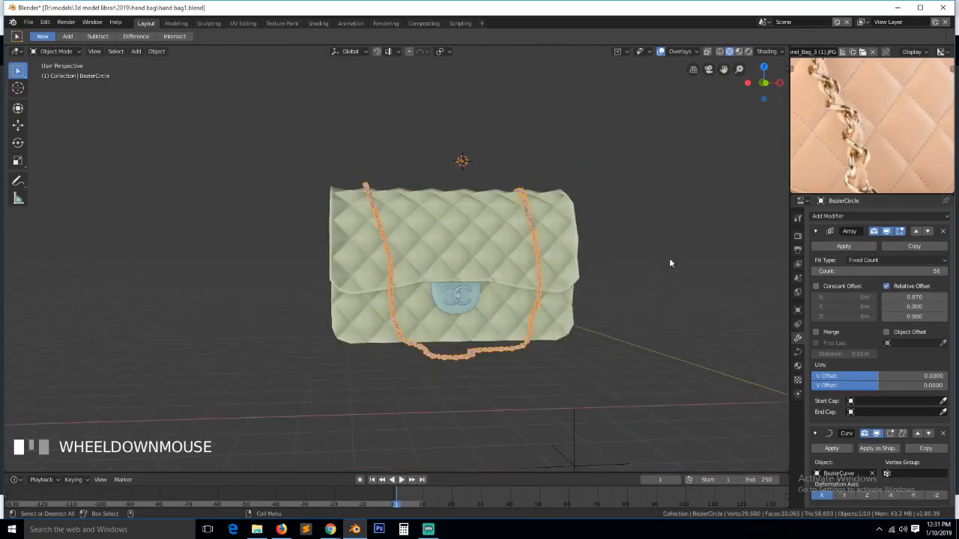
pyautogui.scroll(1, 669, 258)
pyautogui.press('`')
pyautogui.moveTo(505, 279); pyautogui.dragTo(520, 289, button='middle')
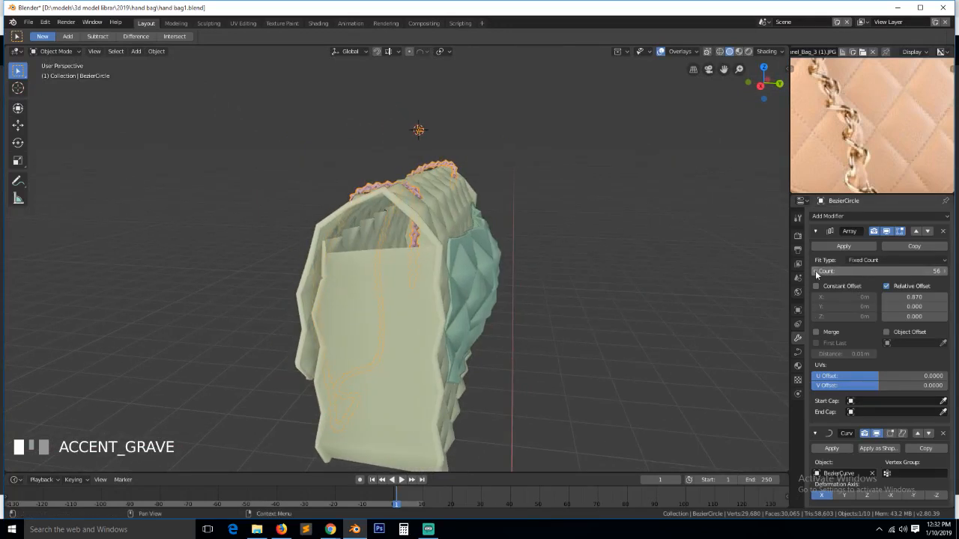
pyautogui.moveTo(912, 271); pyautogui.dragTo(715, 258)
pyautogui.click(716, 260)
pyautogui.press('`')
pyautogui.moveTo(716, 260); pyautogui.dragTo(616, 226, button='middle')
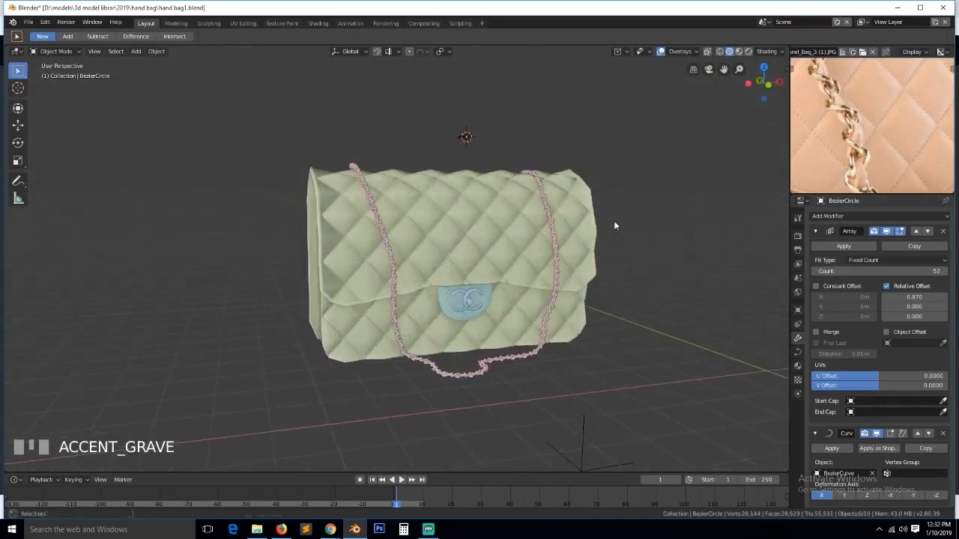
pyautogui.scroll(-4, 846, 146)
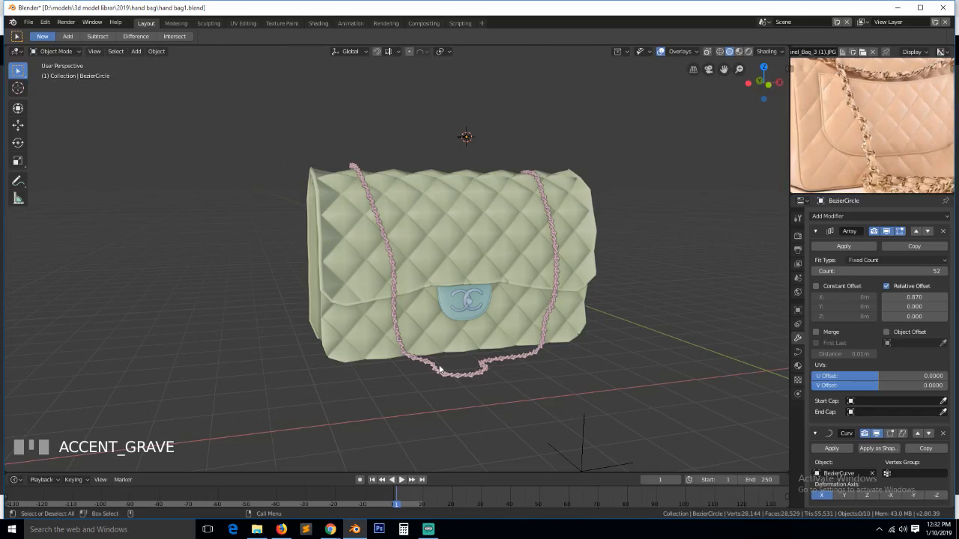
pyautogui.press('KP_7')
# - Subdivide the strap guide curve's segment between two selected points
pyautogui.click(434, 295)
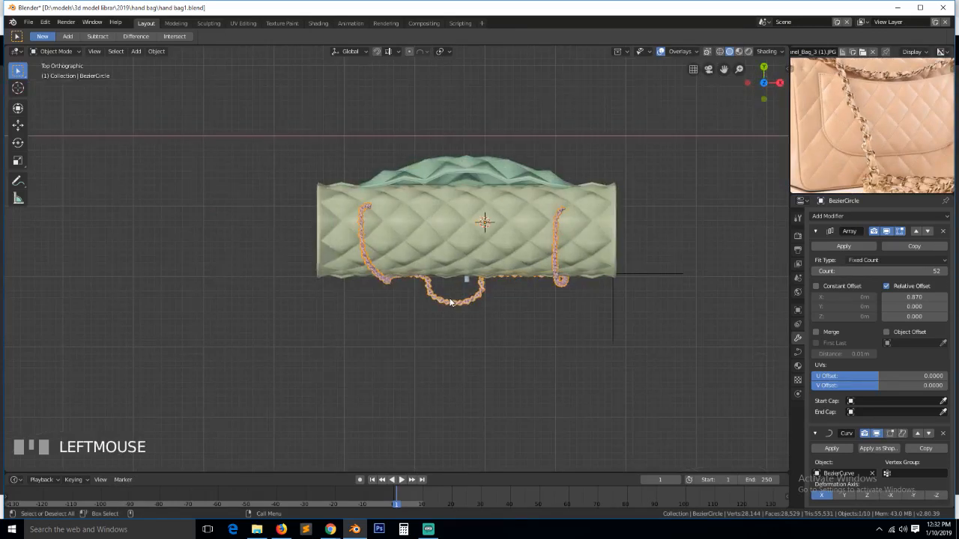
pyautogui.press('Tab')
pyautogui.click(440, 302)
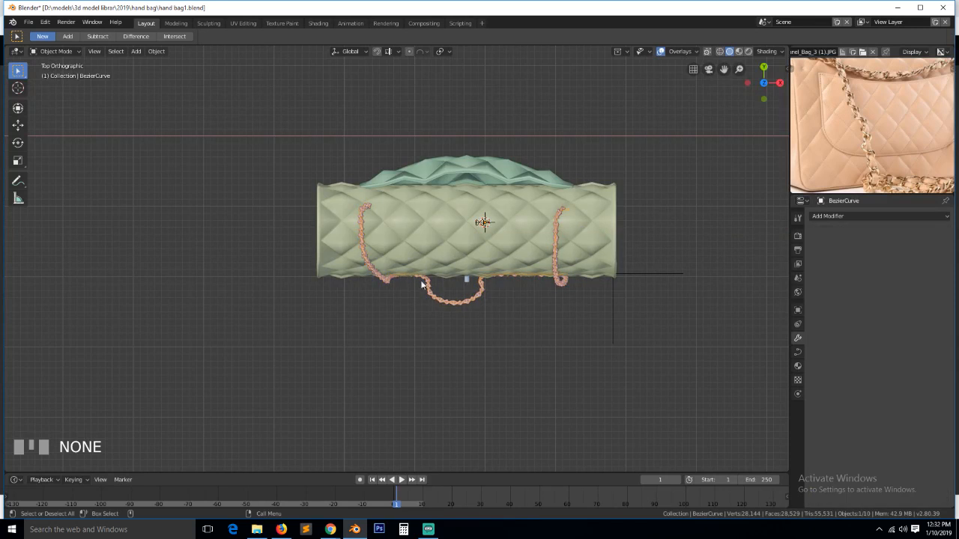
pyautogui.press('Tab')
pyautogui.scroll(3, 450, 299)
pyautogui.click(475, 320)
pyautogui.keyDown('shift'); pyautogui.click(473, 321); pyautogui.keyUp('shift')
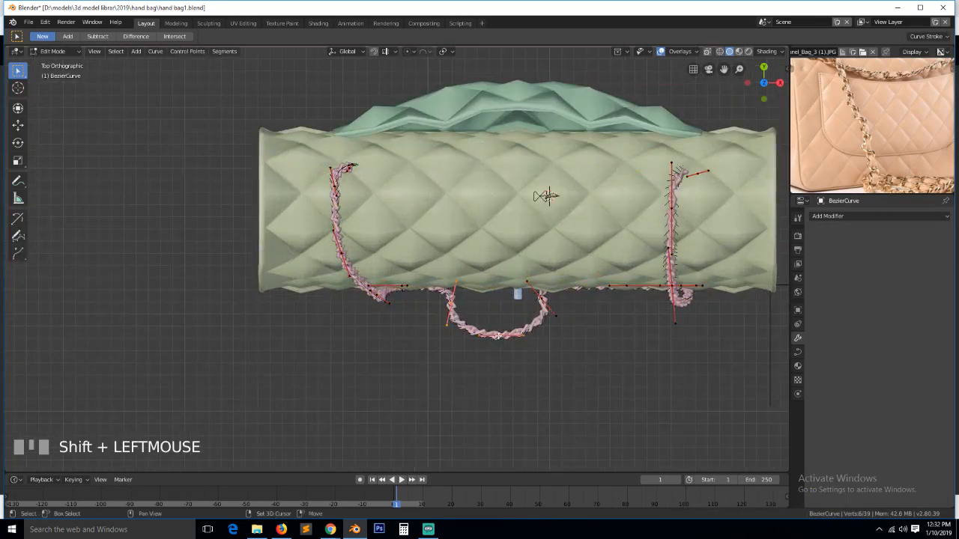
pyautogui.rightClick(475, 322)
pyautogui.click(484, 296)
# - Move and rotate the hanging loop's points, including a 24.6° turn, to deepen the drape
pyautogui.click(465, 327)
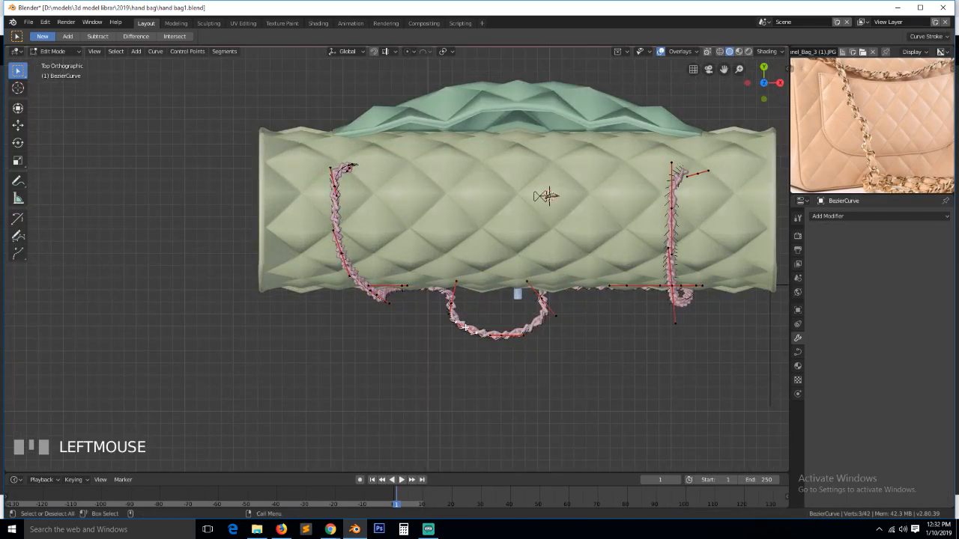
pyautogui.press('g')
pyautogui.click(491, 301)
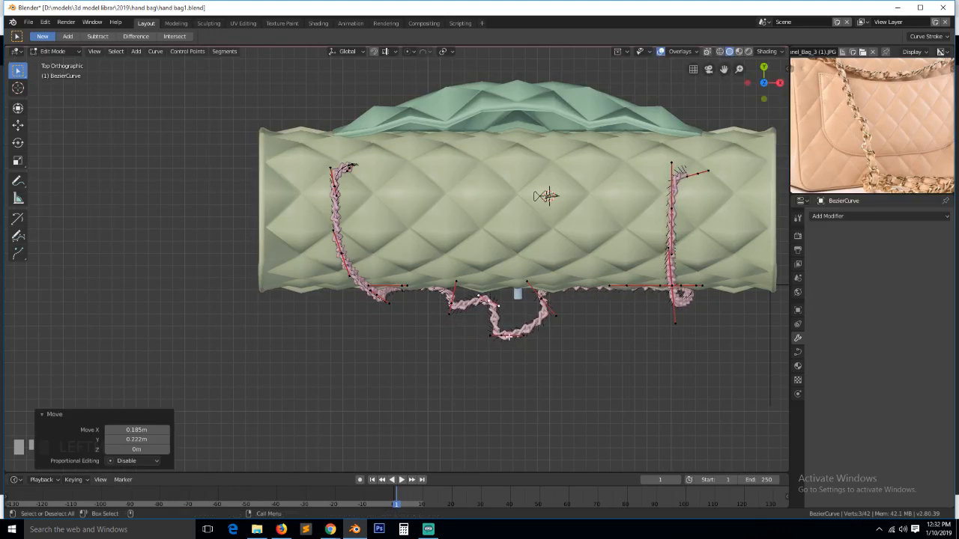
pyautogui.click(539, 338)
pyautogui.press('r')
pyautogui.click(538, 368)
pyautogui.press('g')
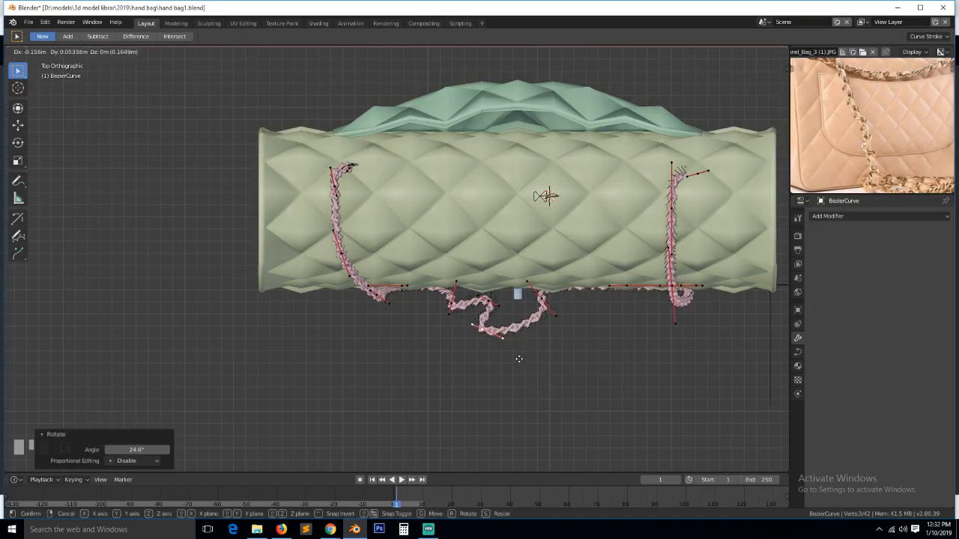
pyautogui.press('x')
pyautogui.click(507, 364)
pyautogui.press('r')
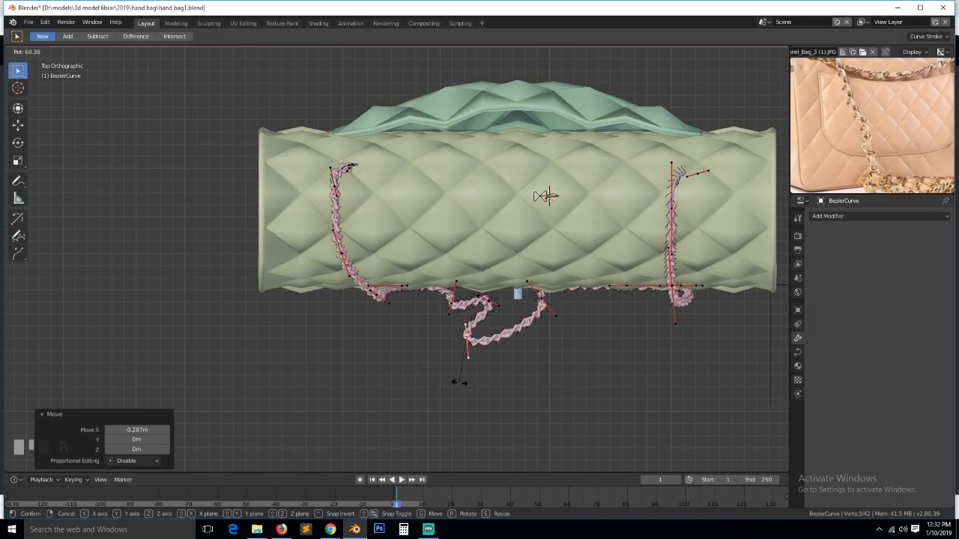
pyautogui.click(459, 383)
pyautogui.press('g')
pyautogui.click(488, 322)
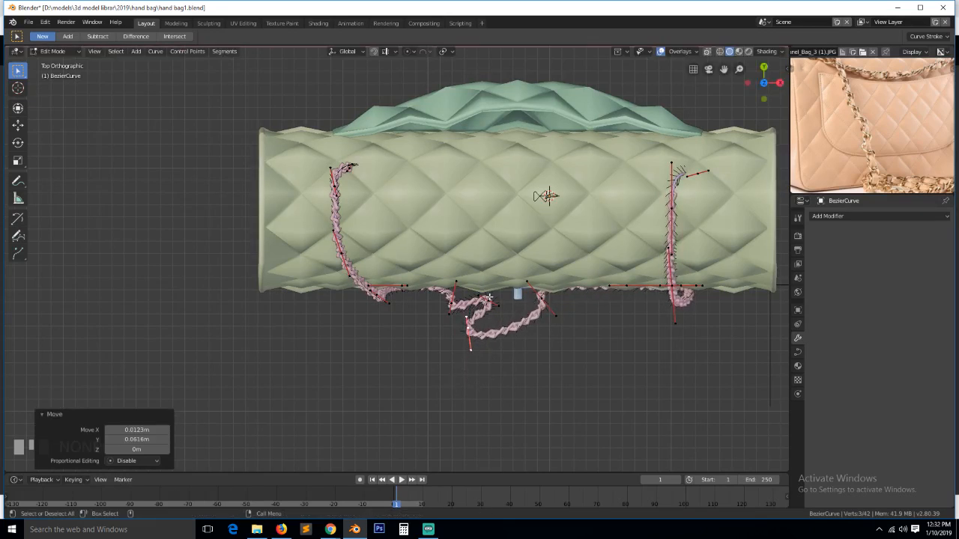
# - Scale a loop point's handles by 2.179 and rotate it 195° to smooth the curve
pyautogui.click(489, 297)
pyautogui.press('s')
pyautogui.click(552, 349)
pyautogui.press('r')
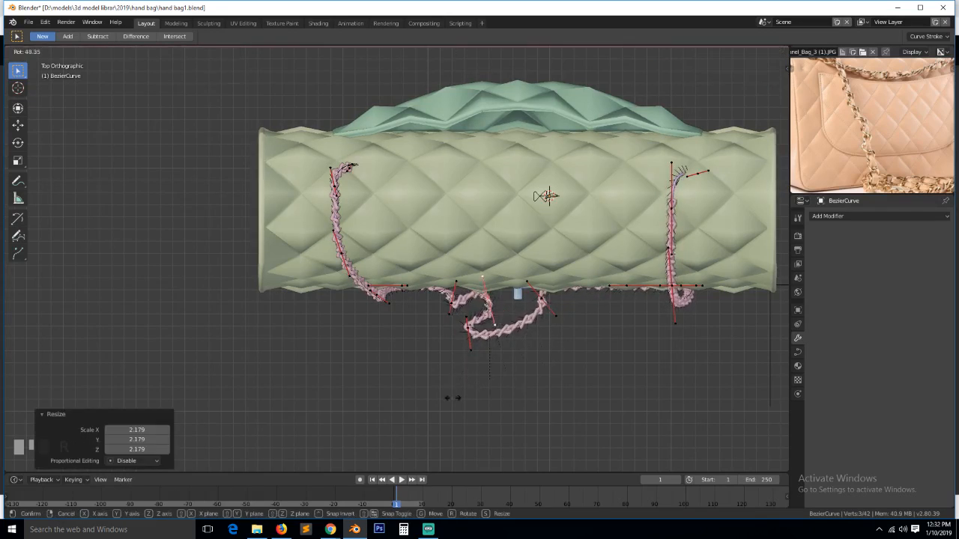
pyautogui.click(424, 204)
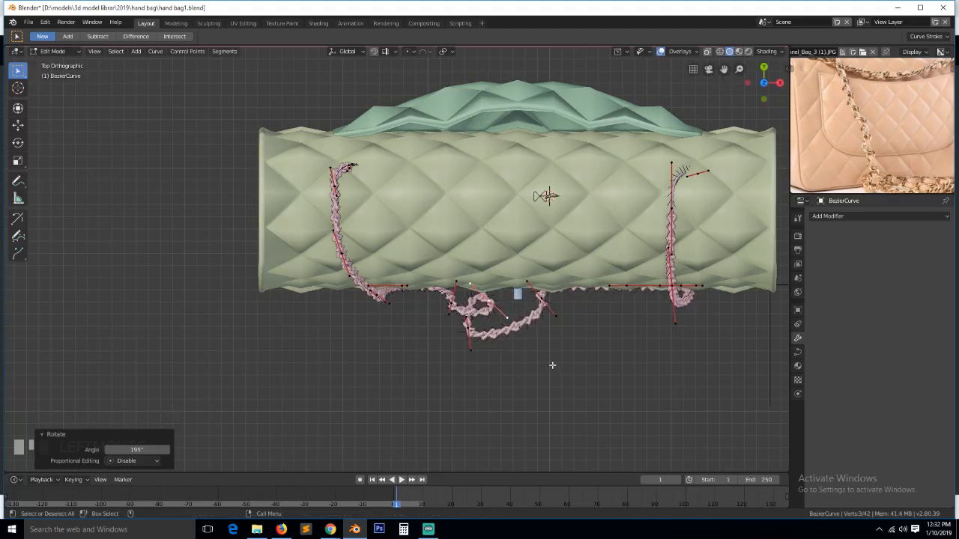
pyautogui.press('s')
pyautogui.click(574, 387)
pyautogui.press('`')
pyautogui.moveTo(575, 387); pyautogui.dragTo(589, 258, button='middle')
pyautogui.hotkey('alt', 'a')
pyautogui.scroll(-1, 579, 295)
pyautogui.press('`')
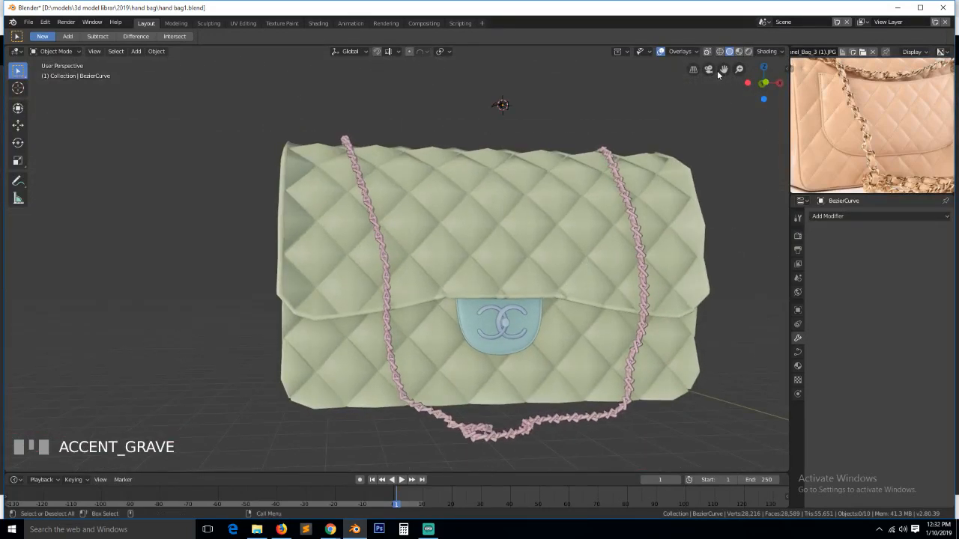
# - Align the camera to an angled front view and push it back so the whole bag fits
pyautogui.moveTo(722, 70); pyautogui.dragTo(630, 34)
pyautogui.press('`')
pyautogui.moveTo(619, 194); pyautogui.dragTo(642, 201, button='middle')
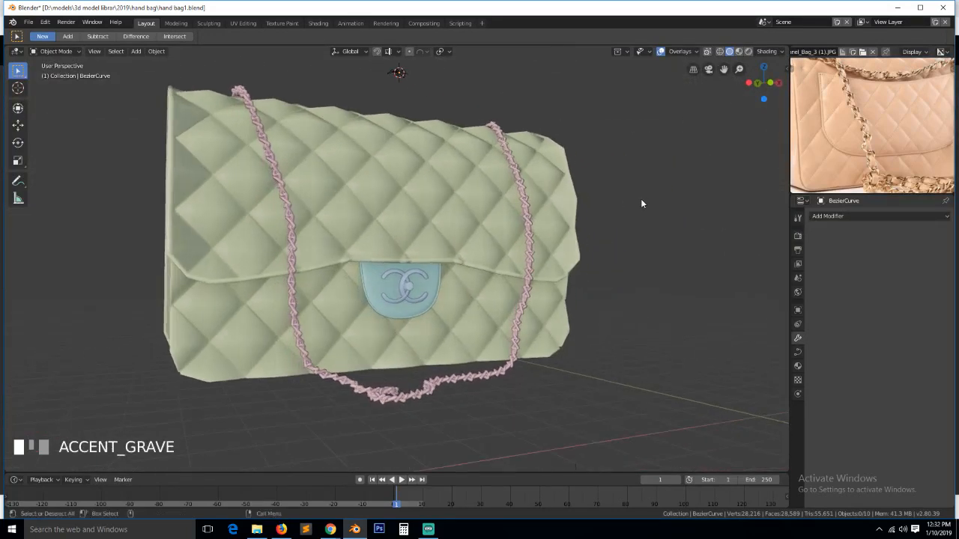
pyautogui.press('ctrl+alt+KP_0')
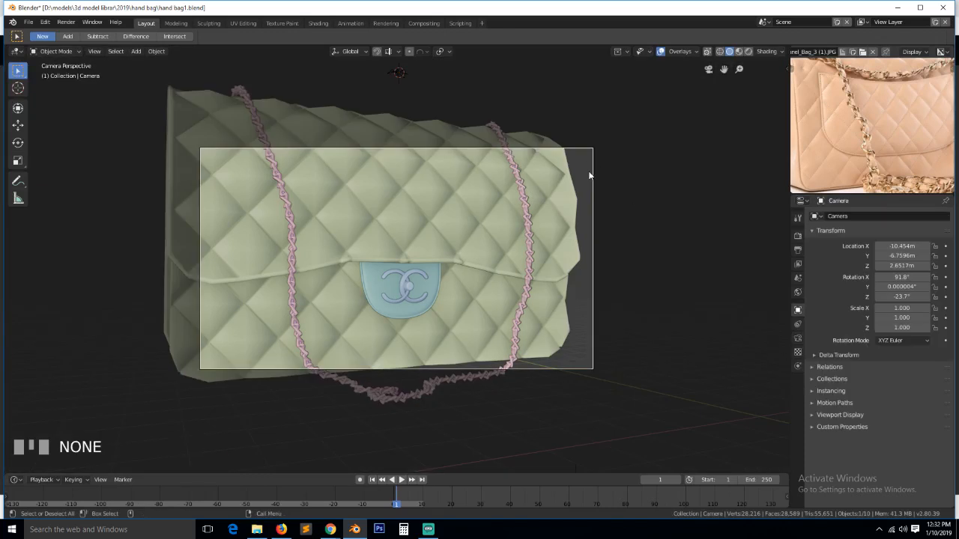
pyautogui.press('g')
pyautogui.click(568, 197)
pyautogui.press('g')
pyautogui.middleClick(576, 197)
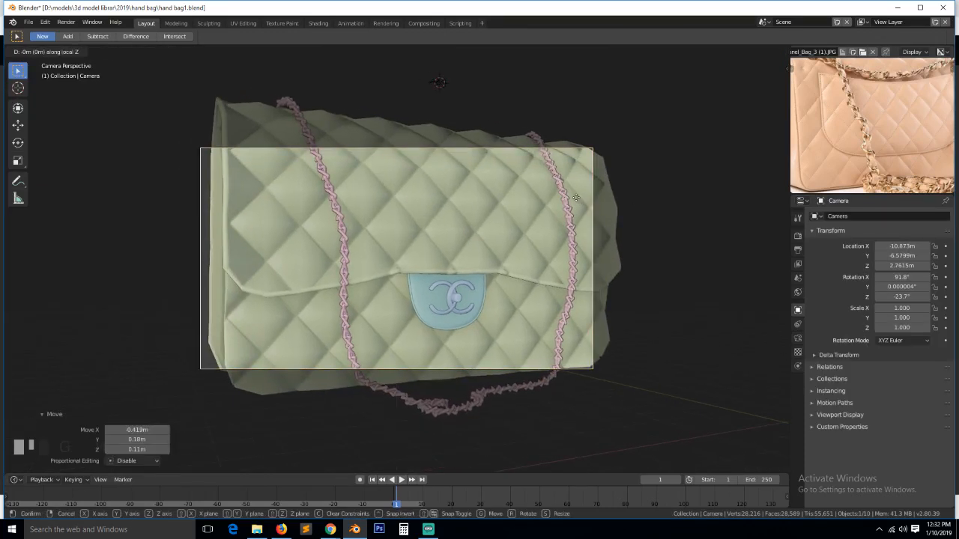
pyautogui.click(586, 279)
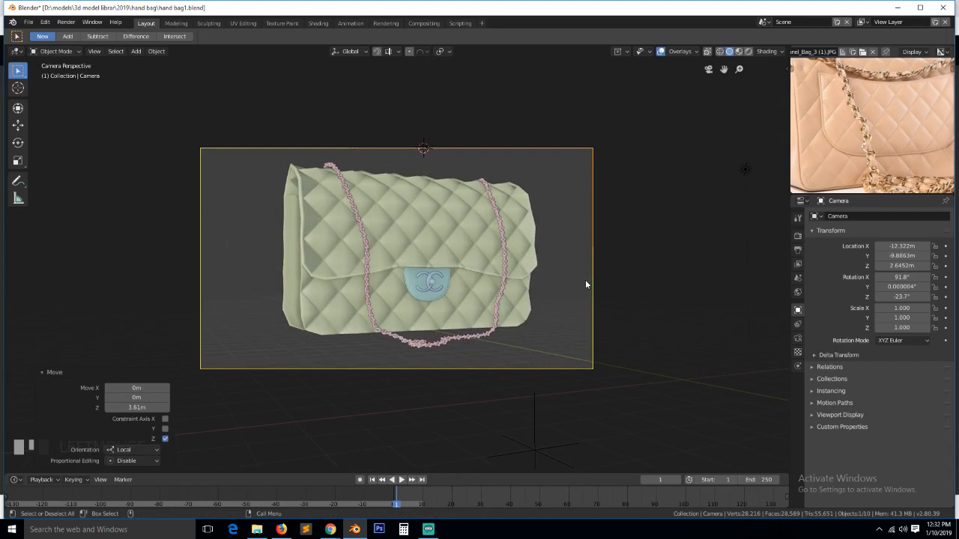
pyautogui.press('g')
pyautogui.click(612, 280)
pyautogui.scroll(-3, 860, 124)
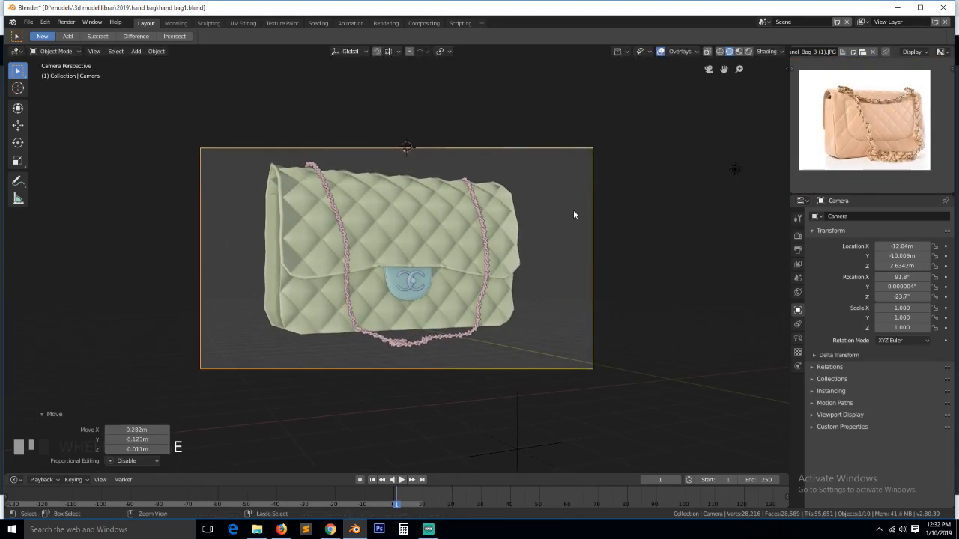
# - Save the file and select the bag body to show its smoothed quilting
pyautogui.hotkey('ctrl', 's')
pyautogui.hotkey('alt', 'a')
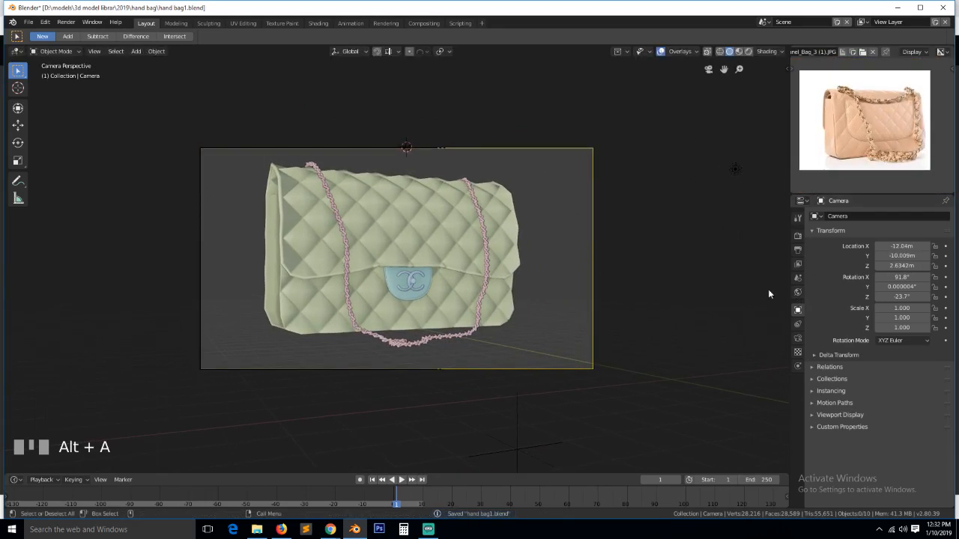
pyautogui.click(489, 235)
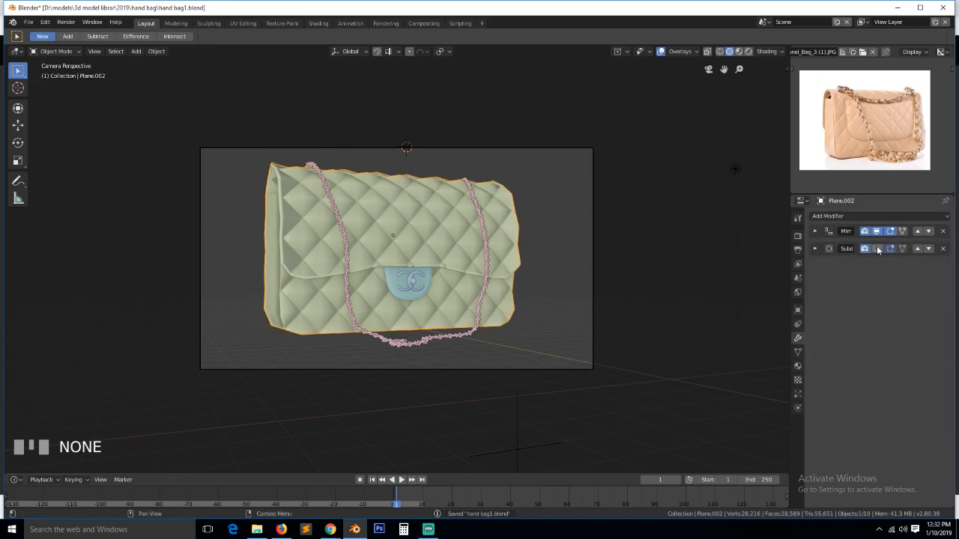
pyautogui.click(426, 275)
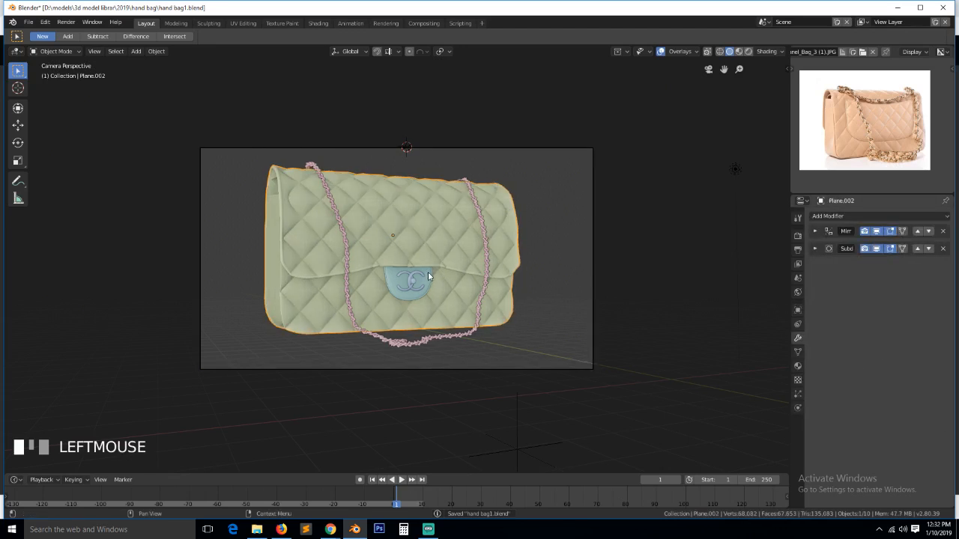
pyautogui.hotkey('alt', 'a')
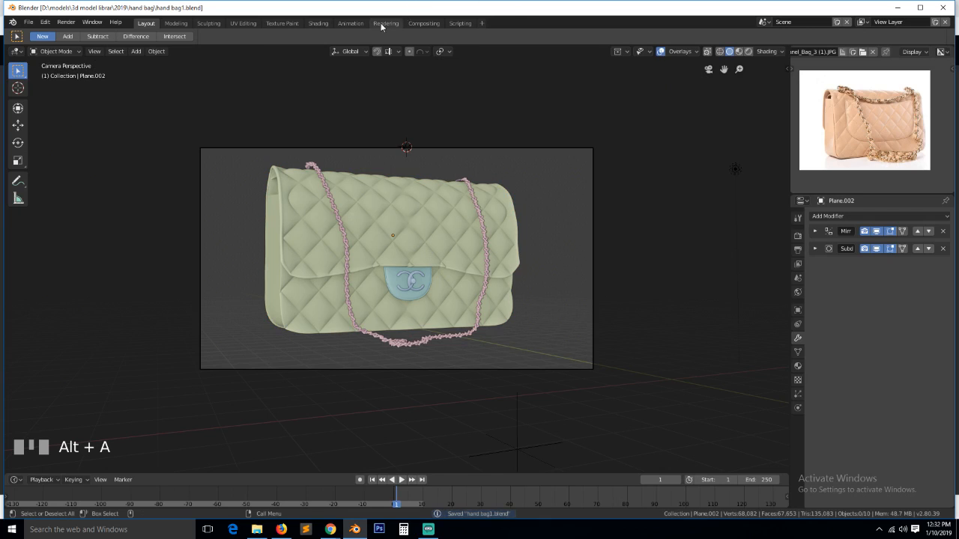
# - In the Shading workspace, turn the enlarged upper-right area into an Image Editor
pyautogui.click(319, 23)
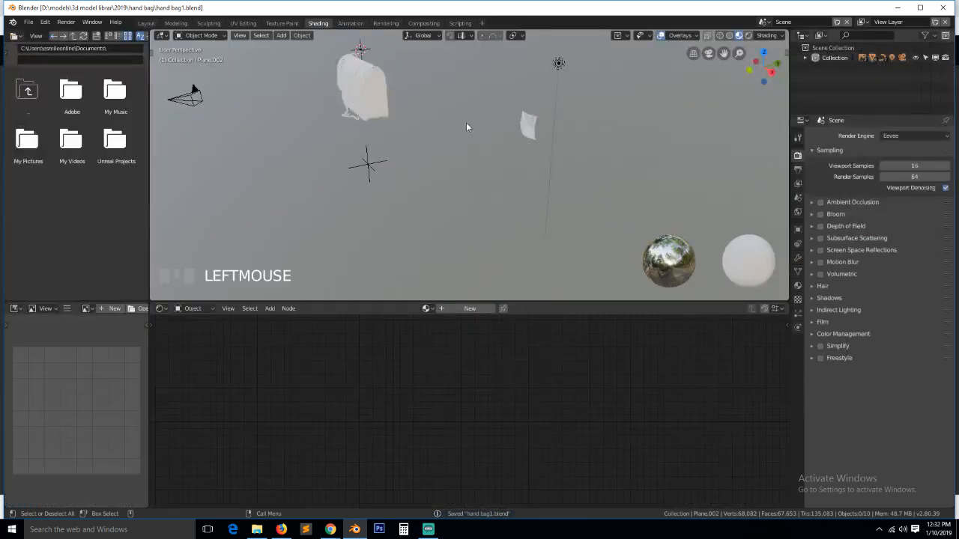
pyautogui.press('KP_0')
pyautogui.scroll(2, 484, 143)
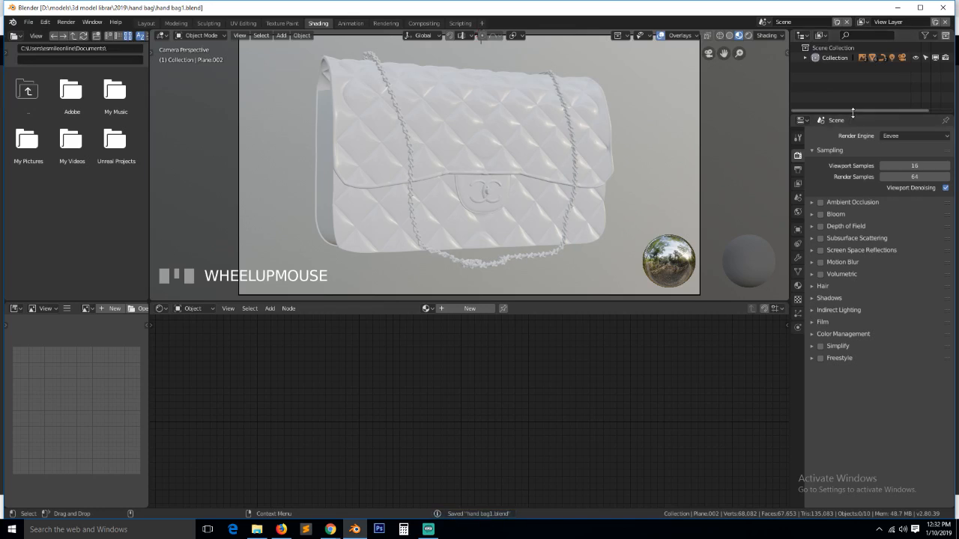
pyautogui.moveTo(852, 114); pyautogui.dragTo(852, 185)
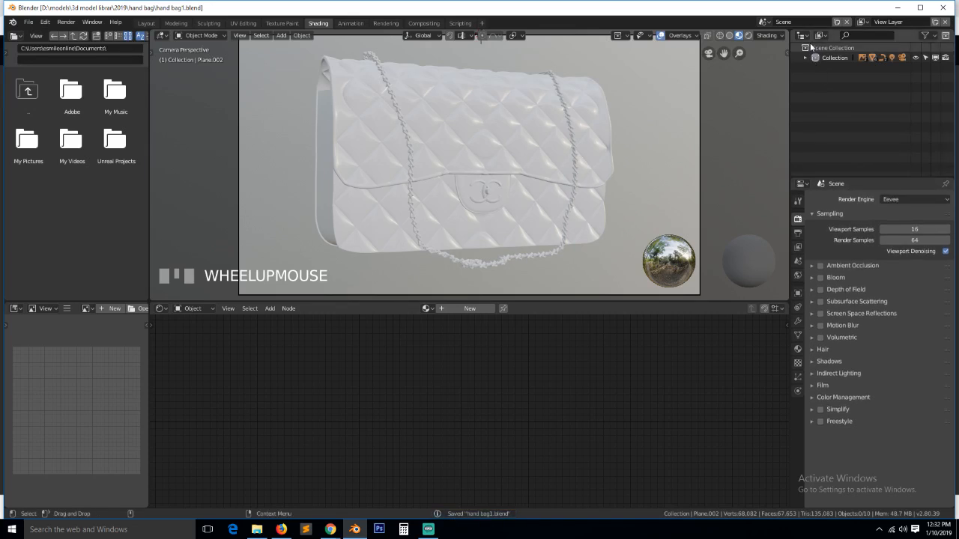
pyautogui.click(804, 34)
pyautogui.click(508, 81)
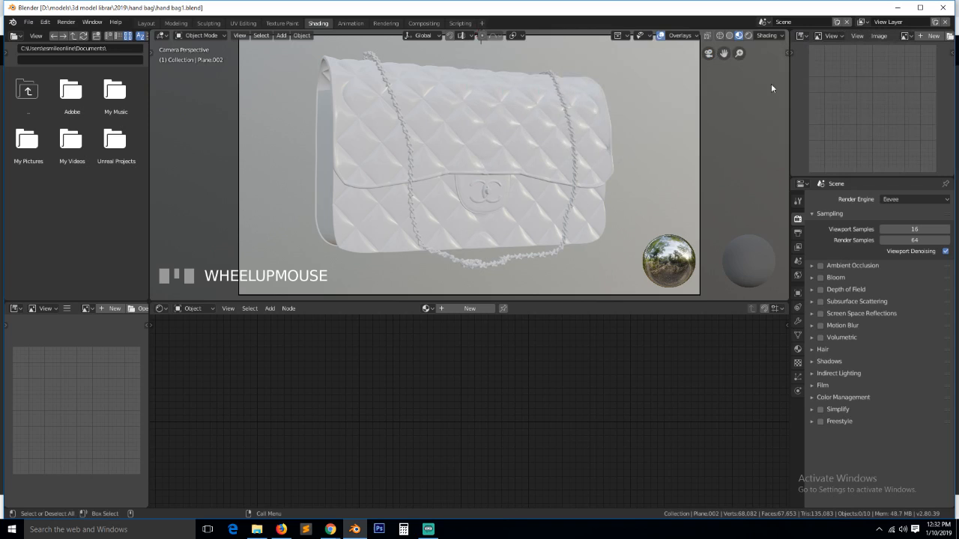
# - Load the Chanel_Bag_2 reference photo in the image panel and save the file
pyautogui.click(907, 35)
pyautogui.click(818, 68)
pyautogui.scroll(-3, 844, 93)
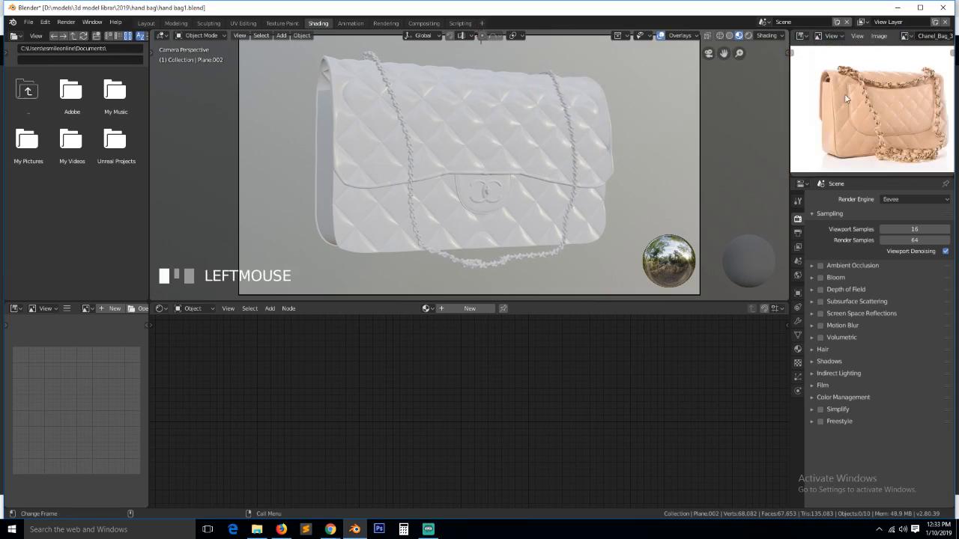
pyautogui.click(907, 35)
pyautogui.click(858, 77)
pyautogui.click(905, 38)
pyautogui.click(854, 64)
pyautogui.click(905, 37)
pyautogui.click(849, 54)
pyautogui.scroll(1, 541, 143)
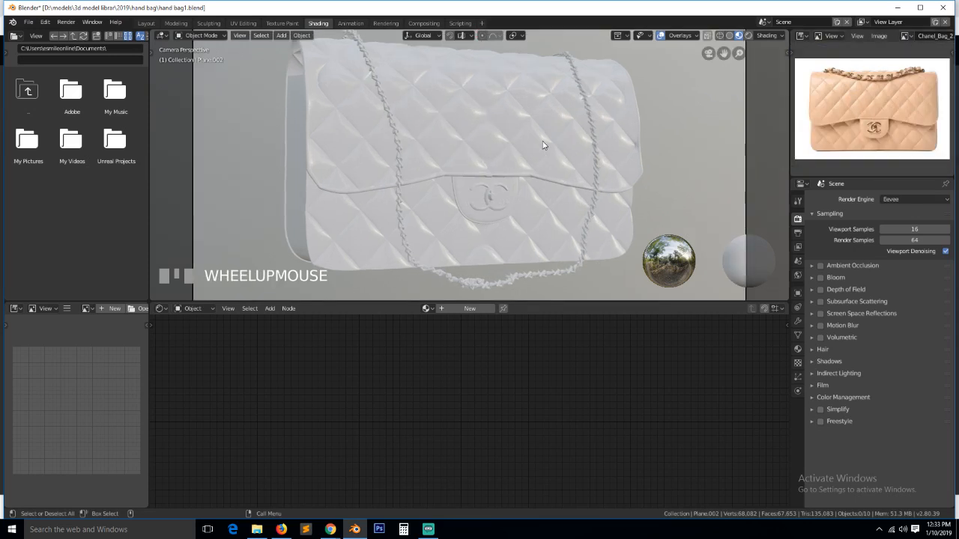
pyautogui.scroll(-1, 542, 143)
pyautogui.hotkey('ctrl', 's')
# - Give the chain a new orange material with Metallic 1 and Roughness 0
pyautogui.click(550, 258)
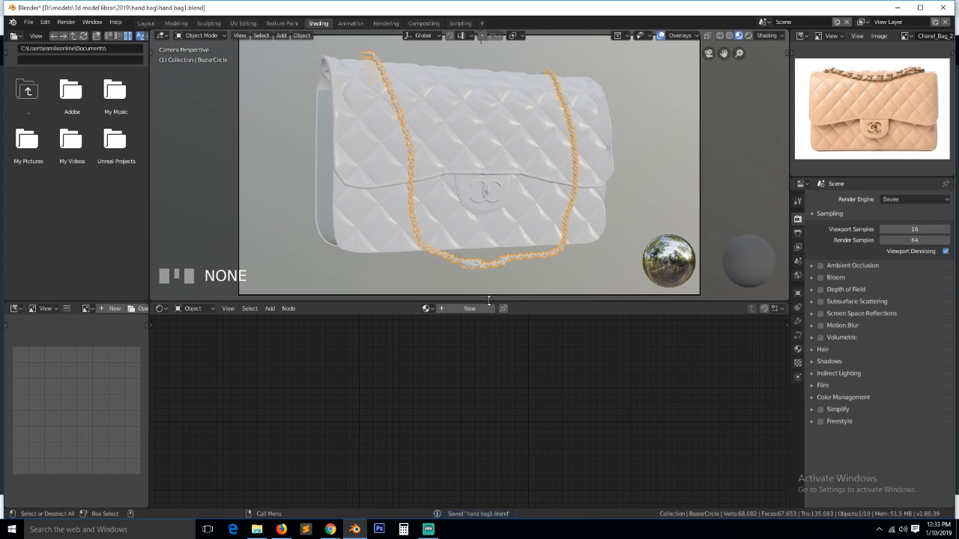
pyautogui.click(481, 309)
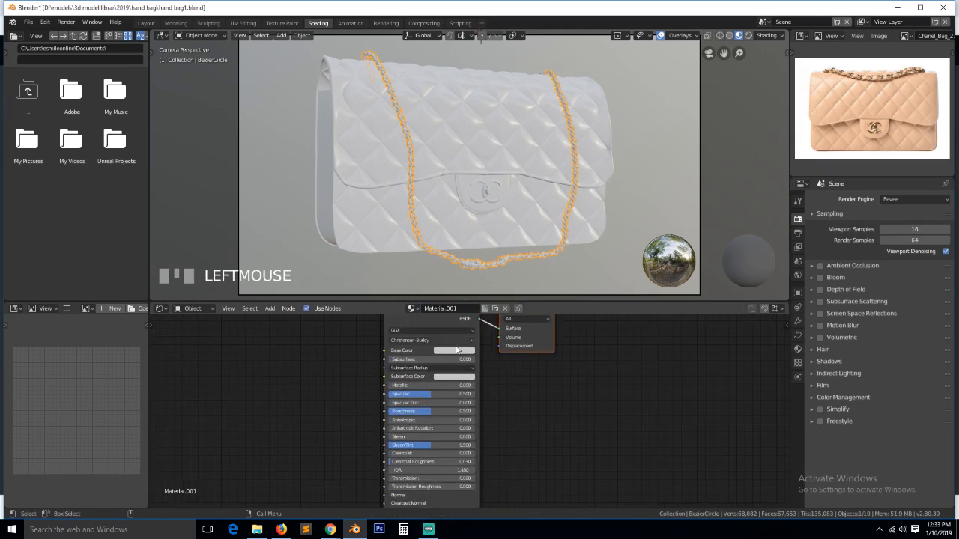
pyautogui.click(456, 351)
pyautogui.click(479, 276)
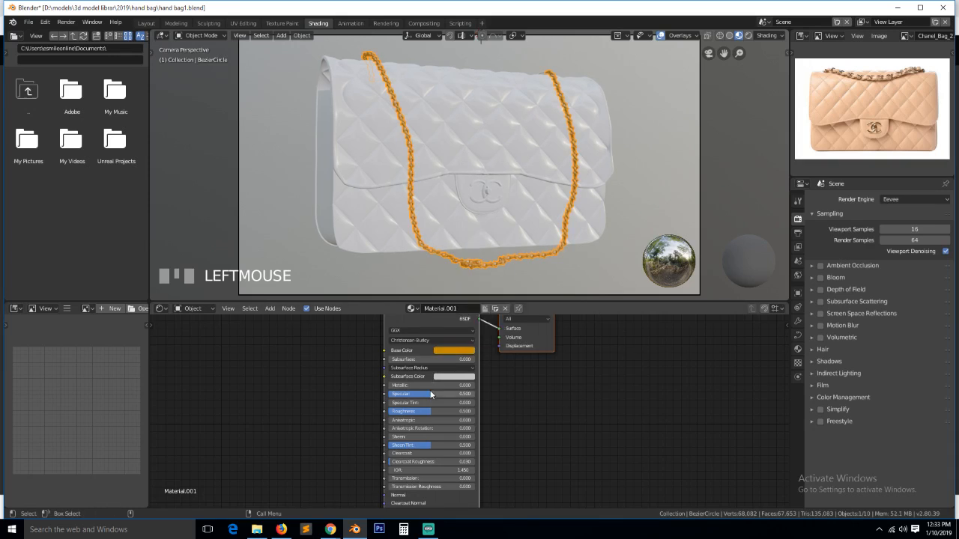
pyautogui.moveTo(420, 387); pyautogui.dragTo(545, 394)
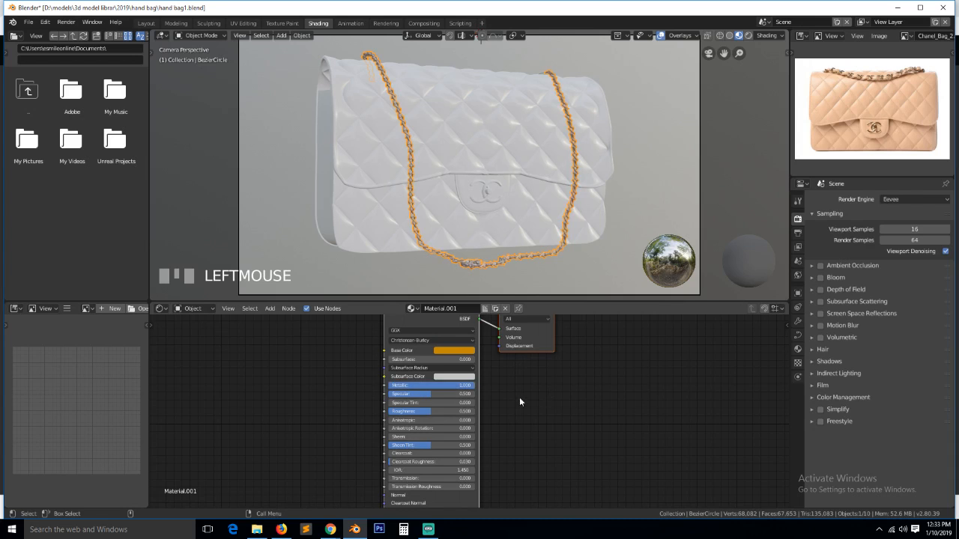
pyautogui.moveTo(416, 410); pyautogui.dragTo(391, 413)
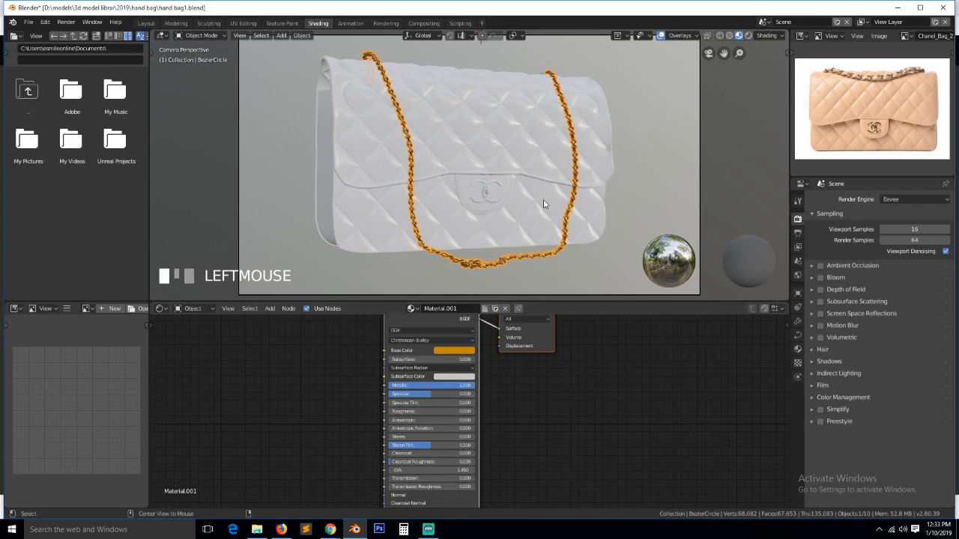
# - Retune the chain's base colour to a pale gold and save the file
pyautogui.hotkey('alt', 'a')
pyautogui.scroll(4, 544, 223)
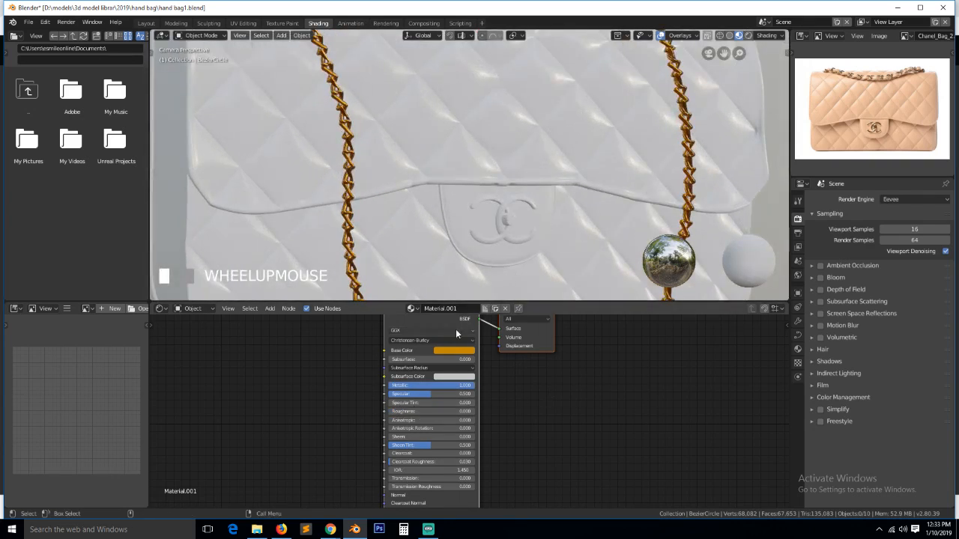
pyautogui.click(465, 351)
pyautogui.click(455, 280)
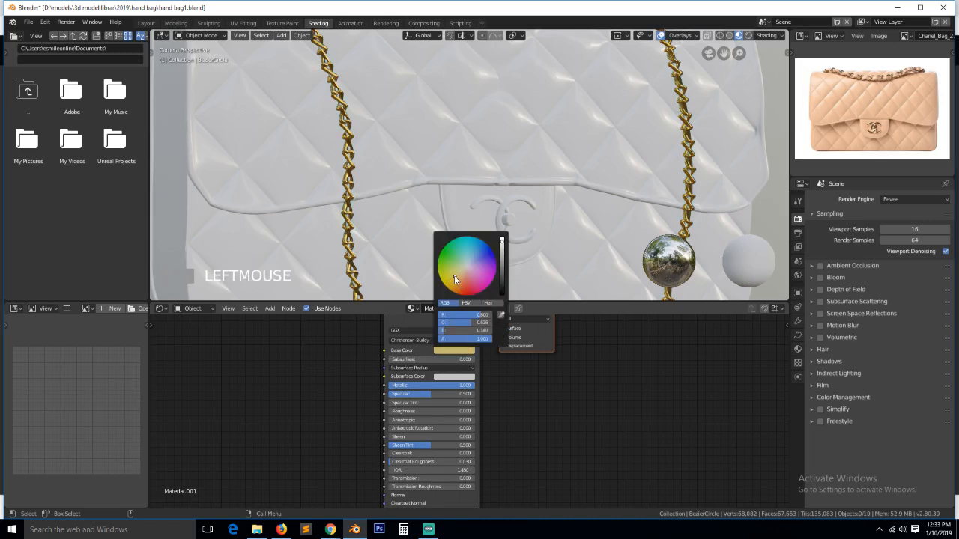
pyautogui.click(460, 284)
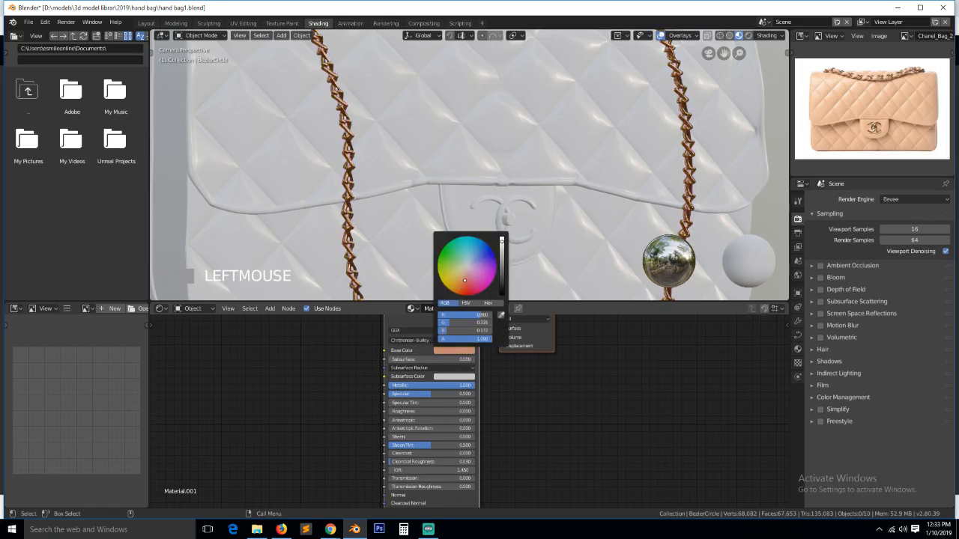
pyautogui.click(463, 275)
pyautogui.moveTo(462, 275); pyautogui.dragTo(459, 275)
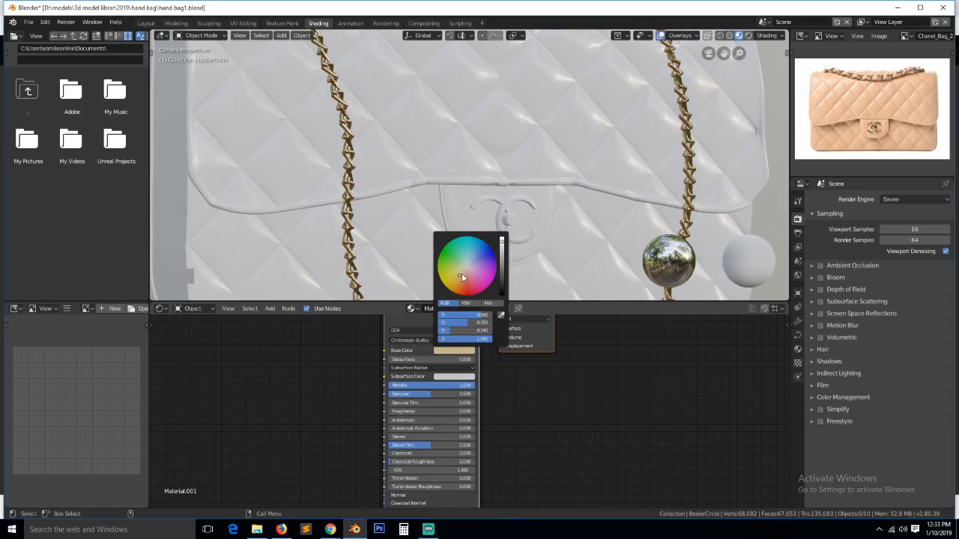
pyautogui.scroll(-4, 492, 98)
pyautogui.hotkey('ctrl', 's')
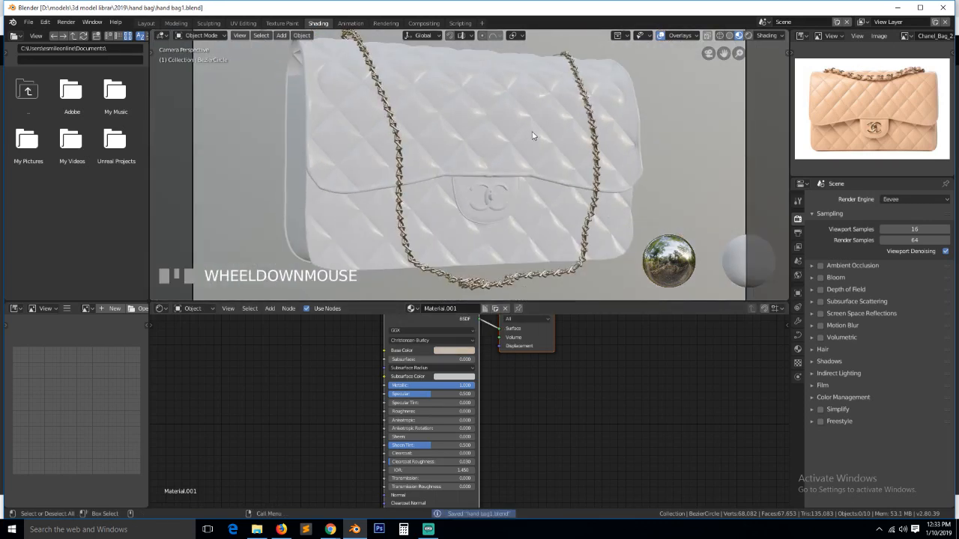
# - Deepen the chain's base colour to a warmer orange gold
pyautogui.click(491, 282)
pyautogui.click(464, 351)
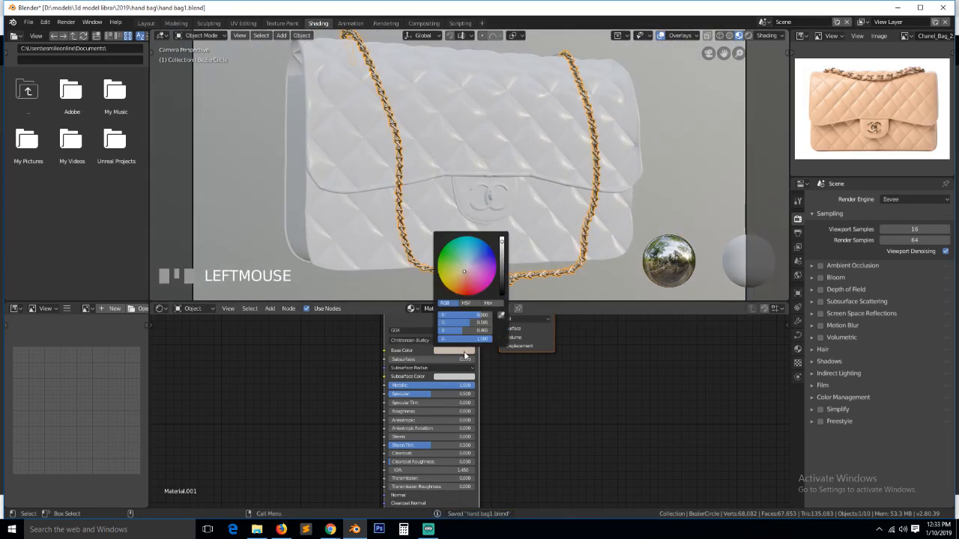
pyautogui.moveTo(461, 275); pyautogui.dragTo(460, 281)
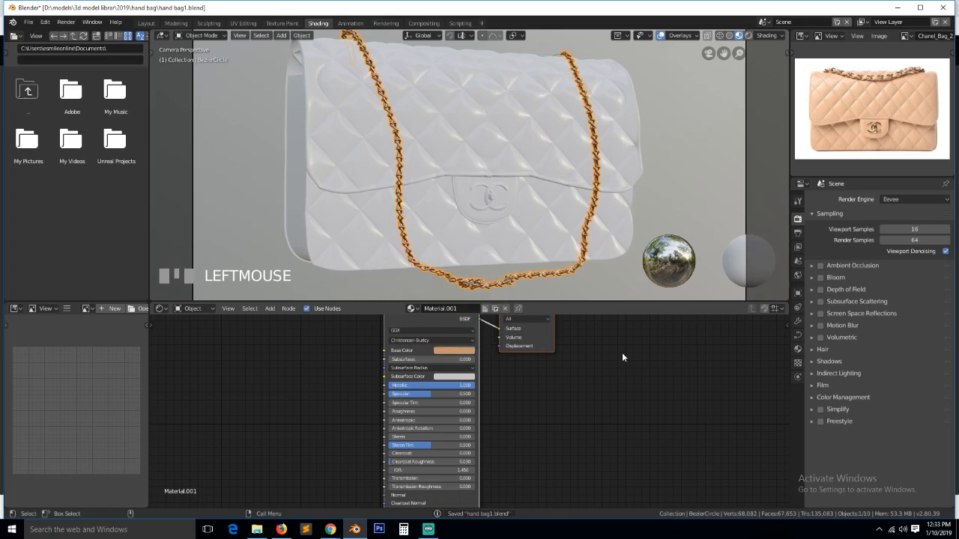
pyautogui.click(541, 250)
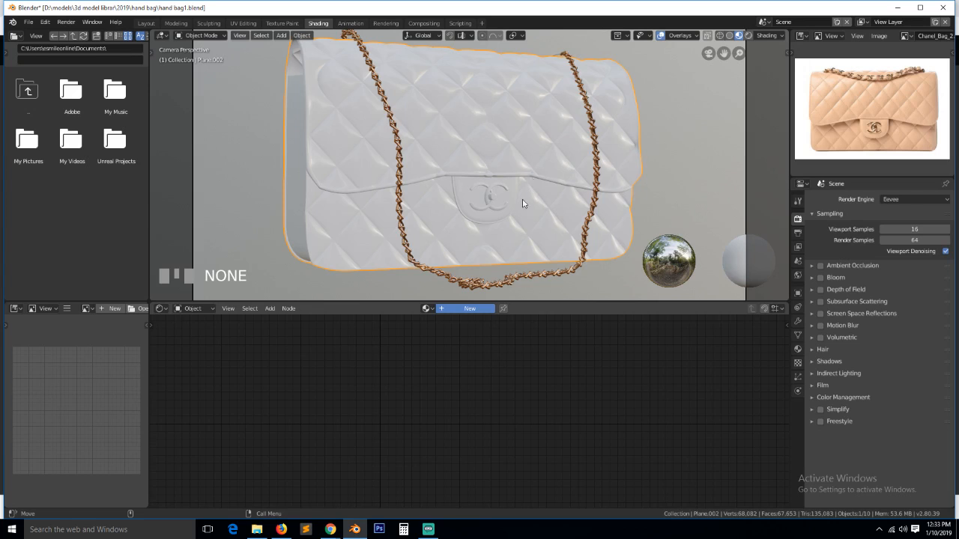
# - Create a new bag material with its base colour sampled from the reference photo's beige leather
pyautogui.click(506, 217)
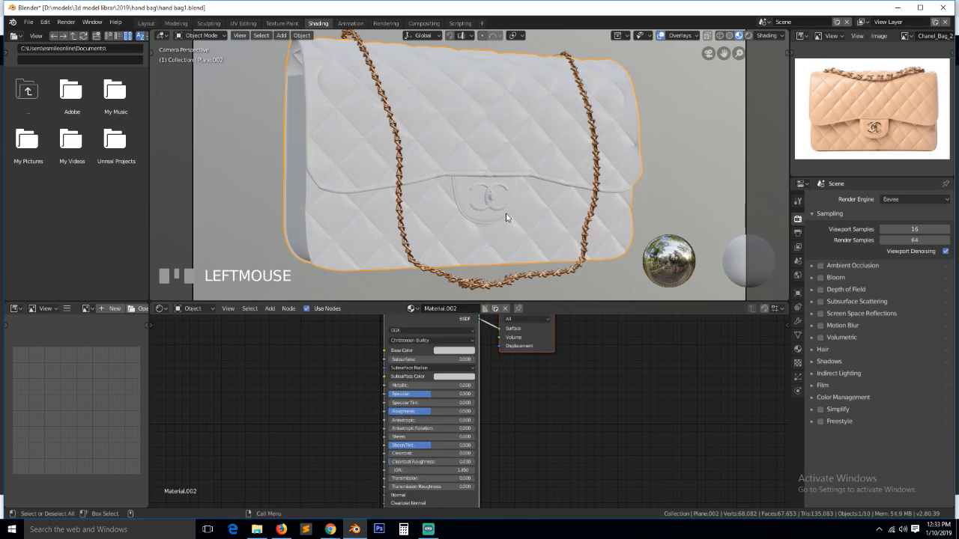
pyautogui.scroll(1, 485, 334)
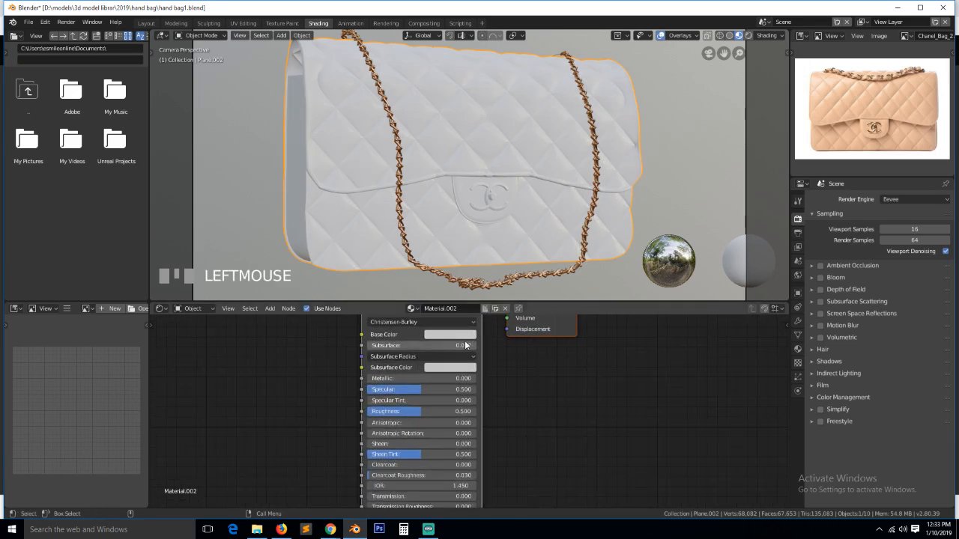
pyautogui.click(462, 335)
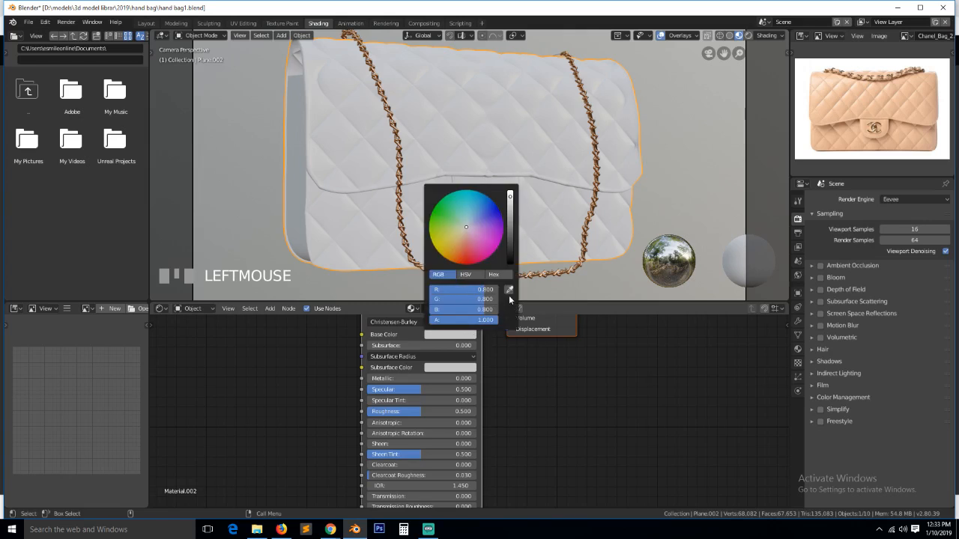
pyautogui.click(509, 290)
pyautogui.click(861, 104)
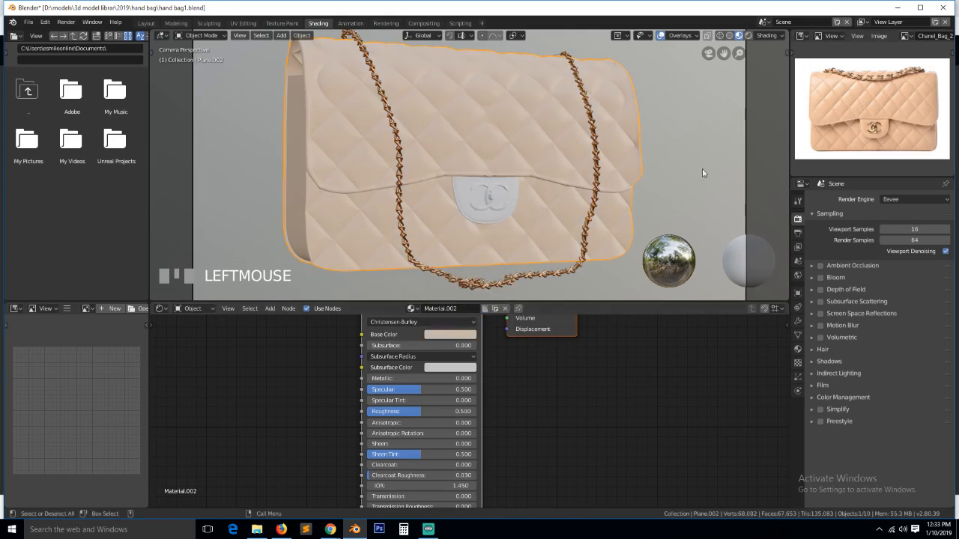
pyautogui.hotkey('alt', 'a')
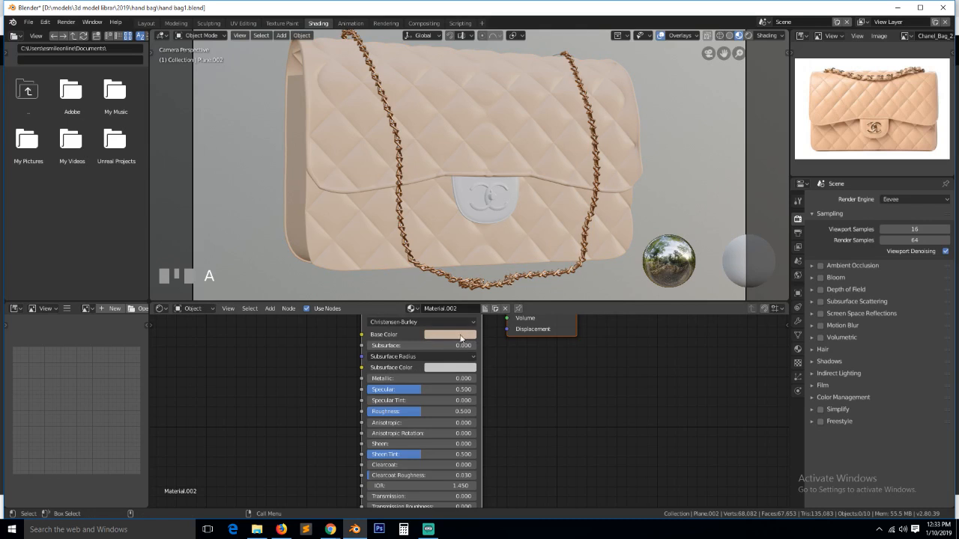
# - Lower the bag's roughness to 0.362 and shift the leather colour pinker
pyautogui.moveTo(421, 412); pyautogui.dragTo(402, 411)
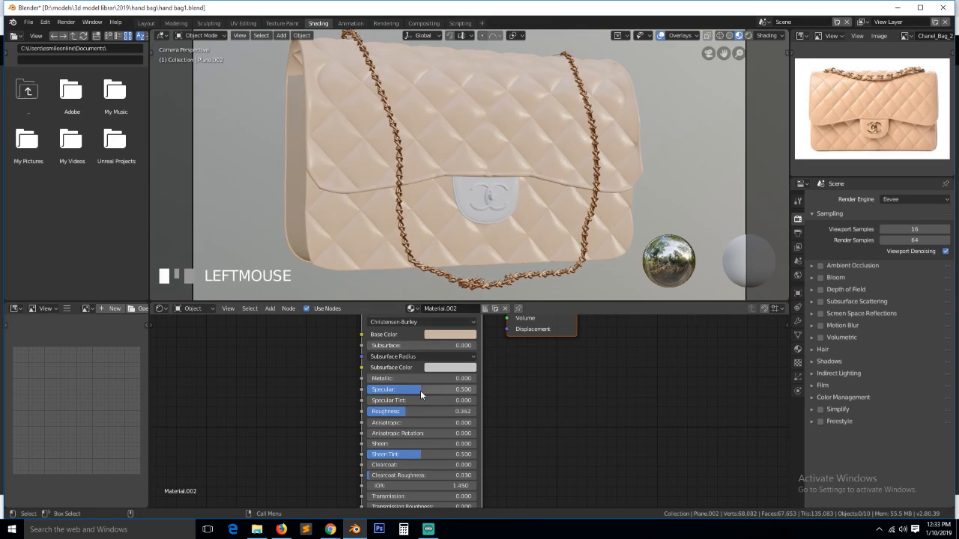
pyautogui.click(450, 334)
pyautogui.moveTo(468, 237); pyautogui.dragTo(461, 243)
# - Enable Ambient Occlusion and Screen Space Reflections in Render Properties, then save
pyautogui.scroll(-2, 587, 406)
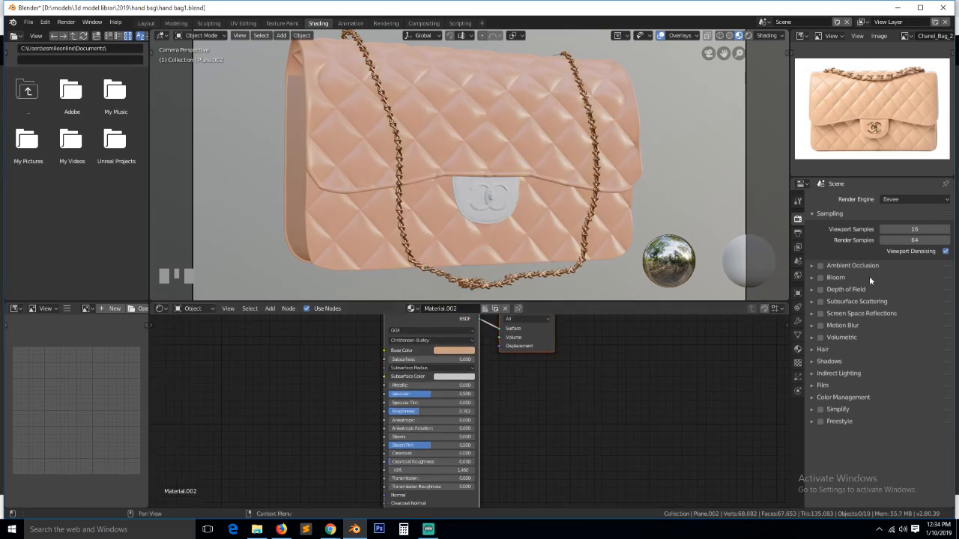
pyautogui.click(822, 265)
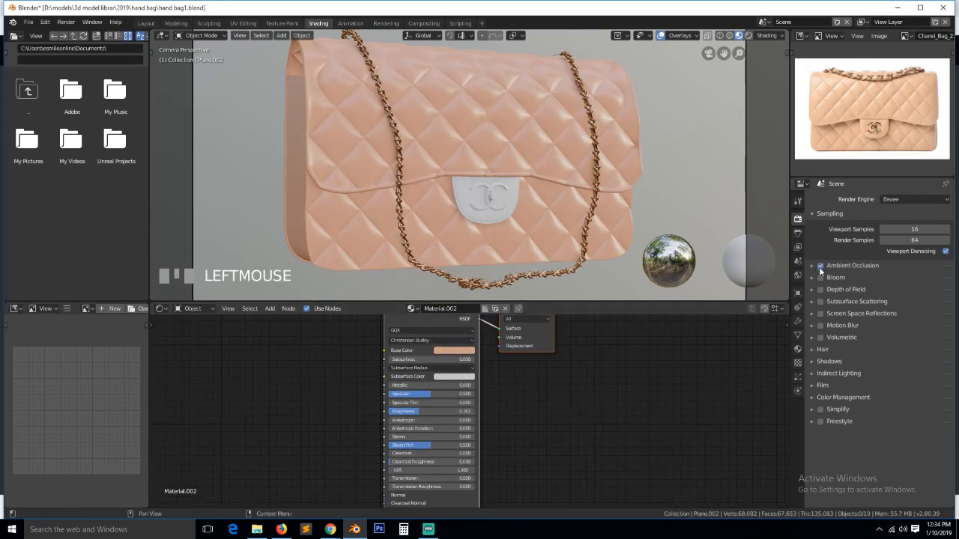
pyautogui.click(822, 314)
pyautogui.hotkey('ctrl', 's')
# - Assign the leather material Material.002 to the BezierCurve object
pyautogui.scroll(5, 593, 207)
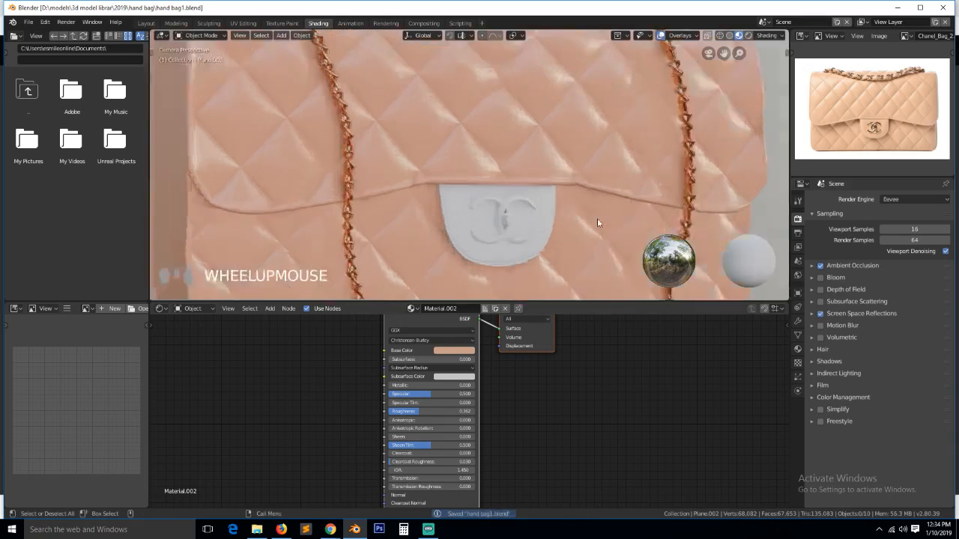
pyautogui.click(325, 184)
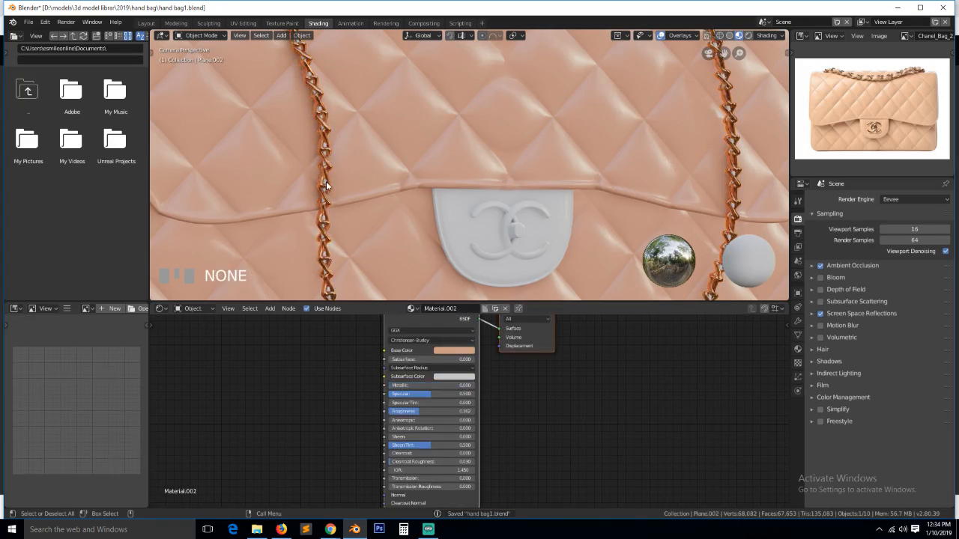
pyautogui.click(325, 186)
pyautogui.click(425, 308)
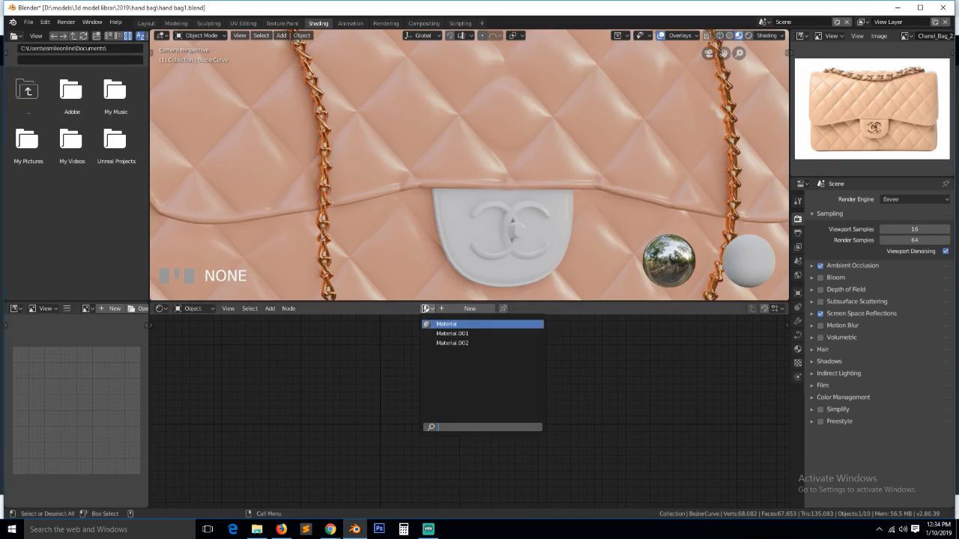
pyautogui.click(444, 335)
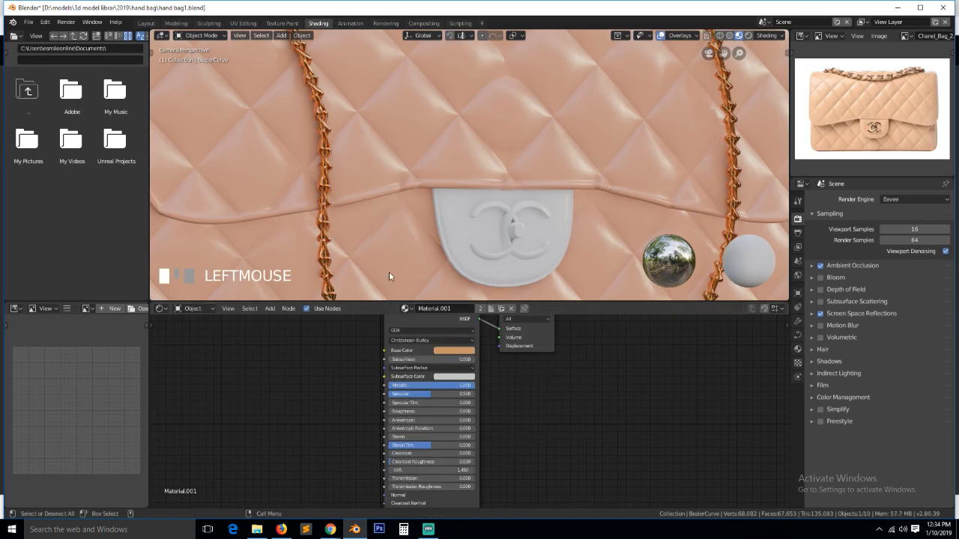
pyautogui.click(405, 308)
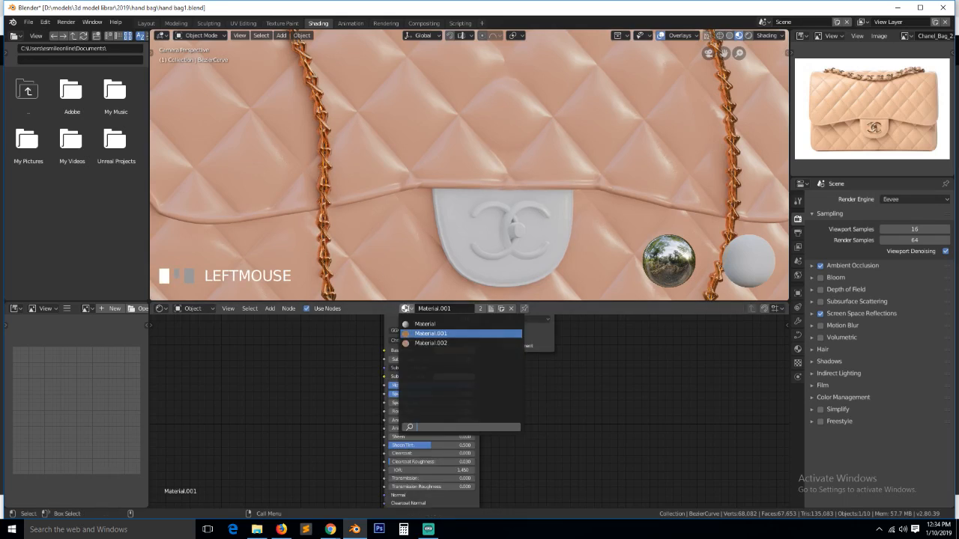
pyautogui.click(431, 343)
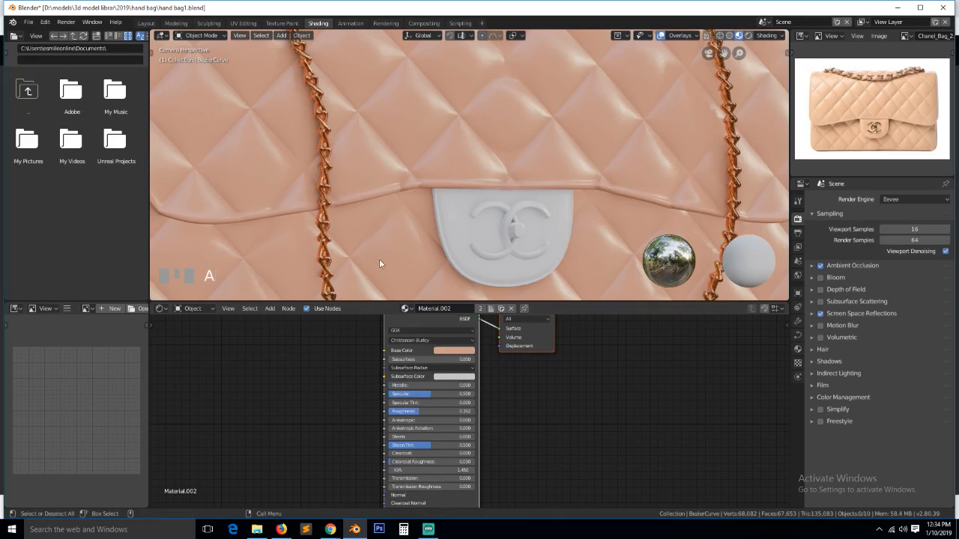
pyautogui.scroll(-3, 379, 259)
pyautogui.scroll(-2, 380, 260)
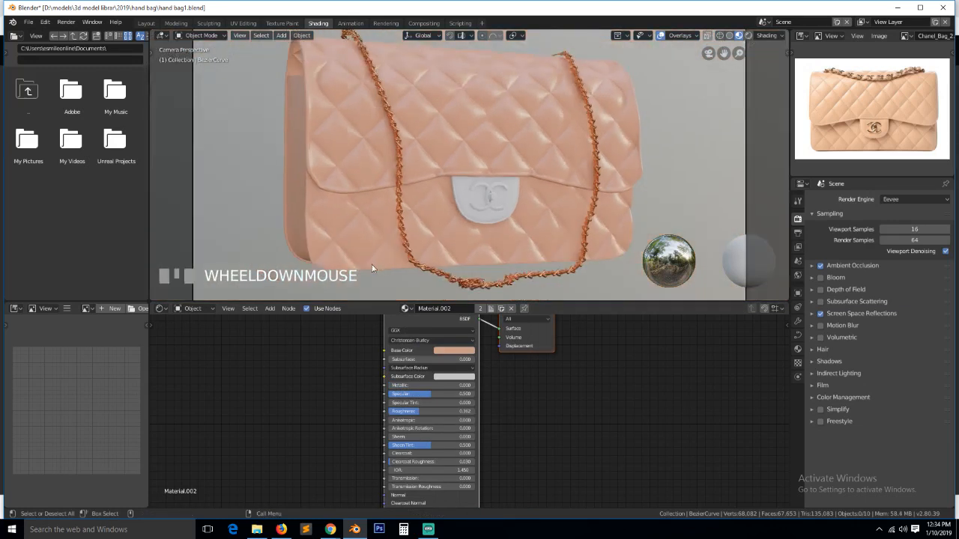
pyautogui.click(357, 194)
pyautogui.scroll(-3, 374, 123)
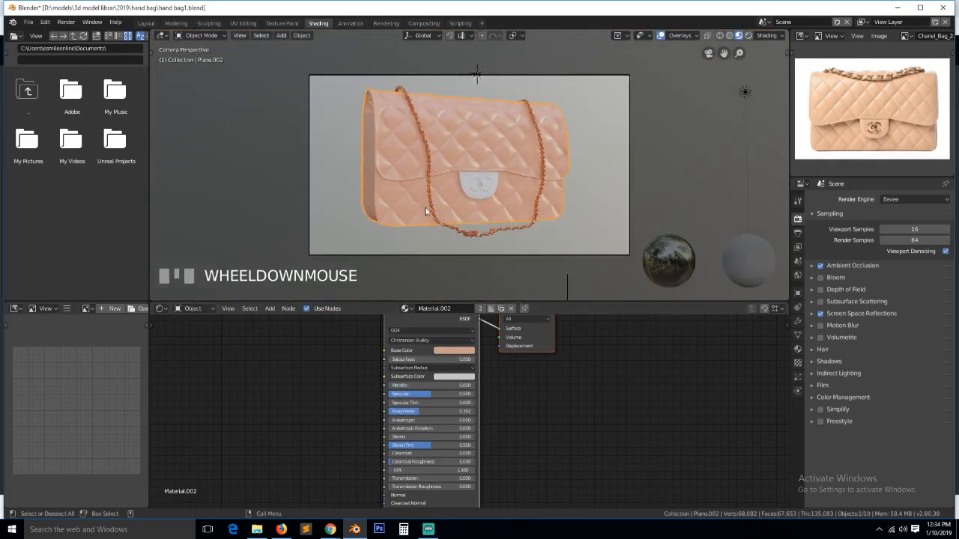
# - Scale the chain up so its links look slightly thicker
pyautogui.scroll(6, 375, 165)
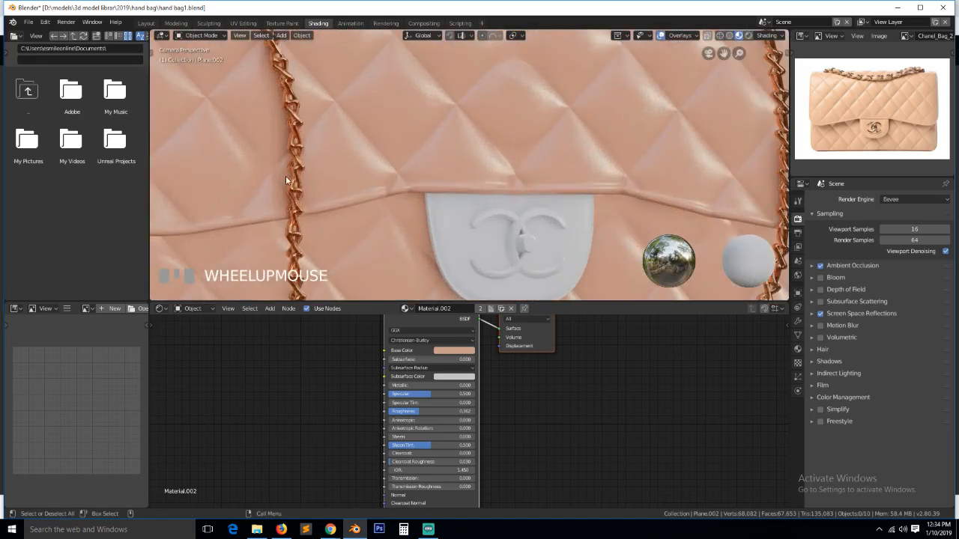
pyautogui.scroll(-4, 694, 114)
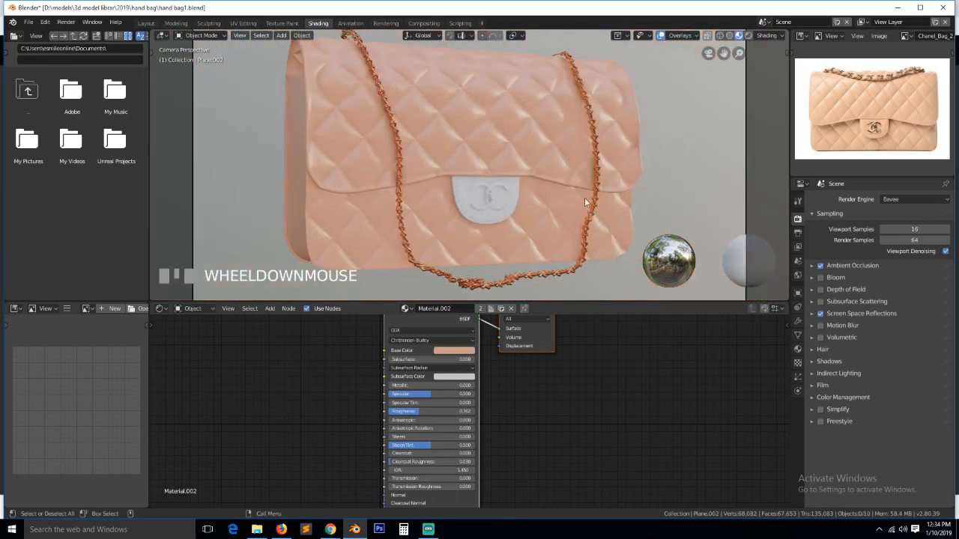
pyautogui.click(565, 271)
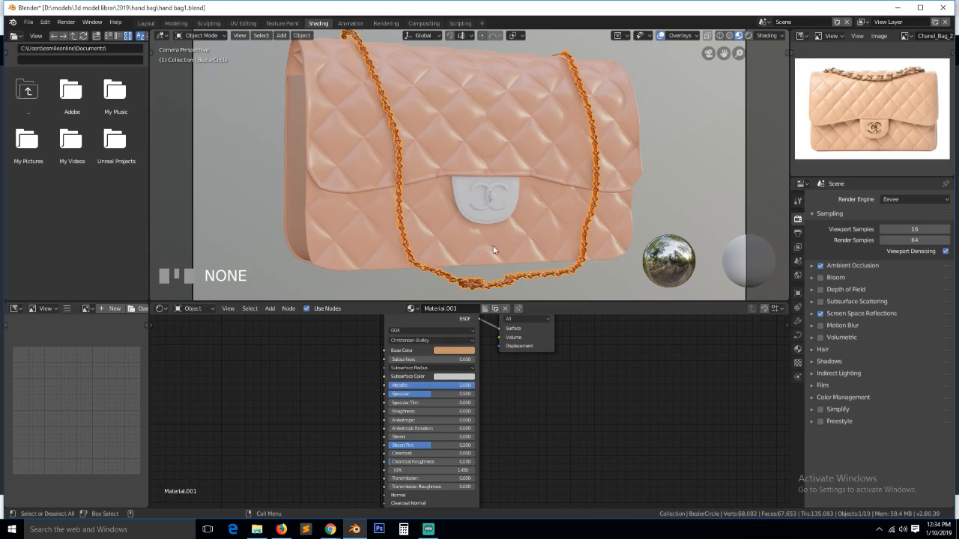
pyautogui.press('s')
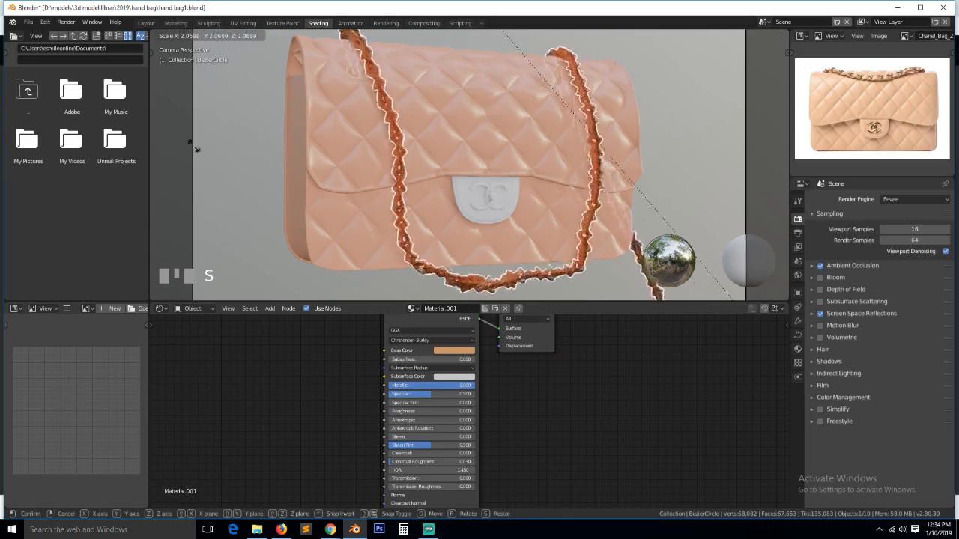
pyautogui.click(564, 178)
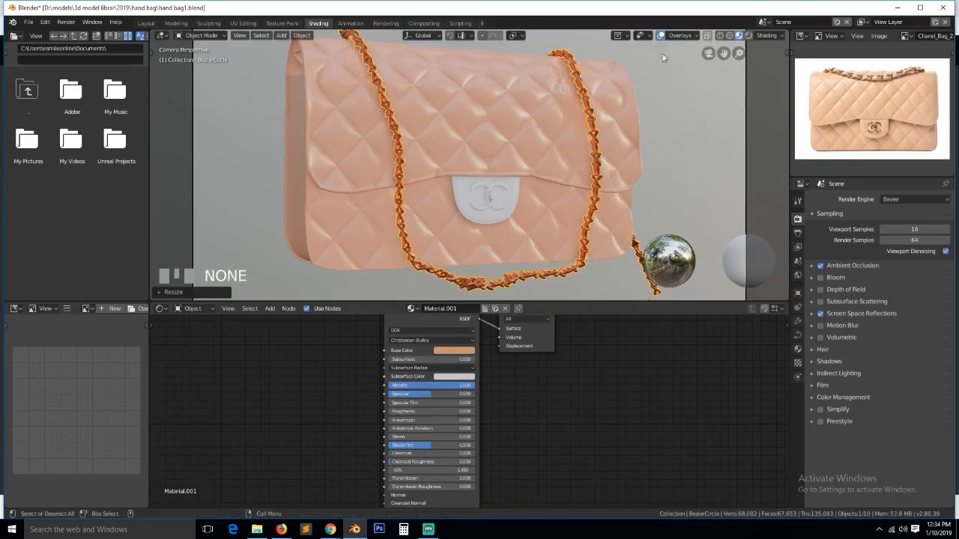
pyautogui.scroll(4, 532, 170)
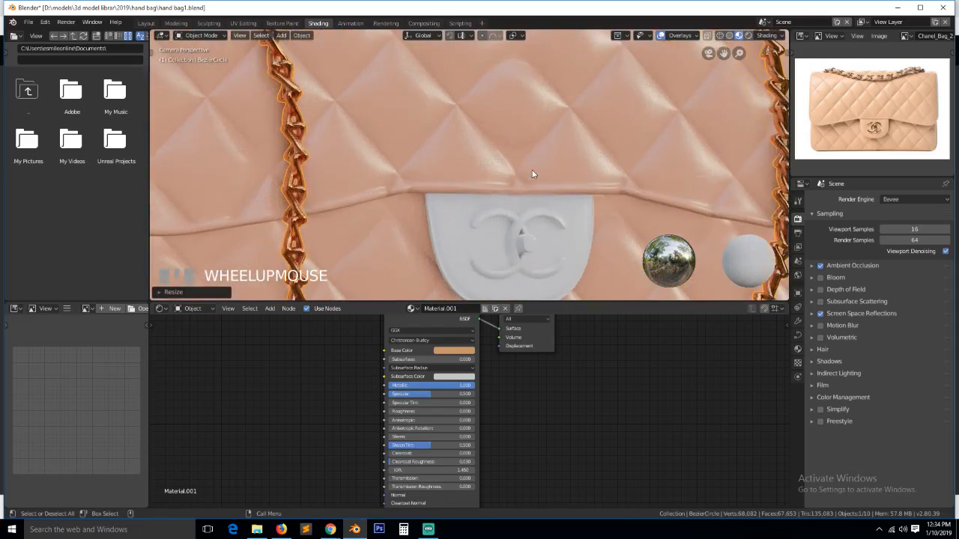
pyautogui.press('s')
pyautogui.click(545, 232)
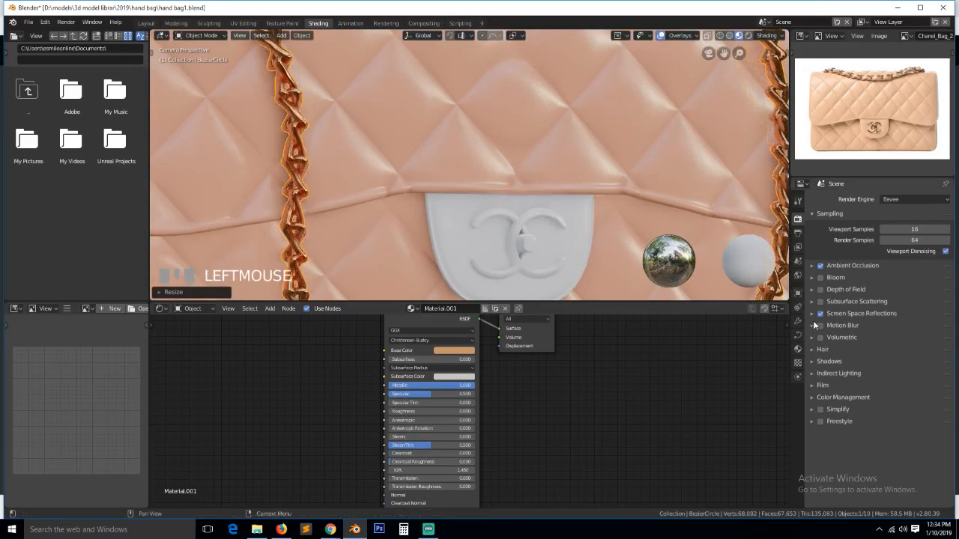
# - Set the chain curve's Resolution Preview U to 11
pyautogui.click(798, 336)
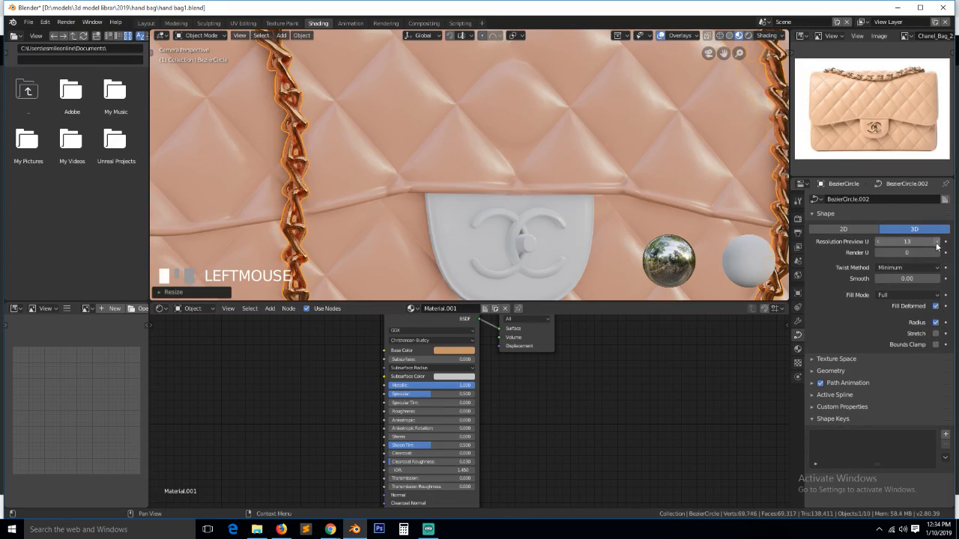
pyautogui.click(878, 243)
pyautogui.click(880, 242)
pyautogui.click(880, 242)
pyautogui.click(937, 242)
pyautogui.scroll(-2, 589, 178)
# - Fine-tune the chain's scale to about 1.12
pyautogui.press('s')
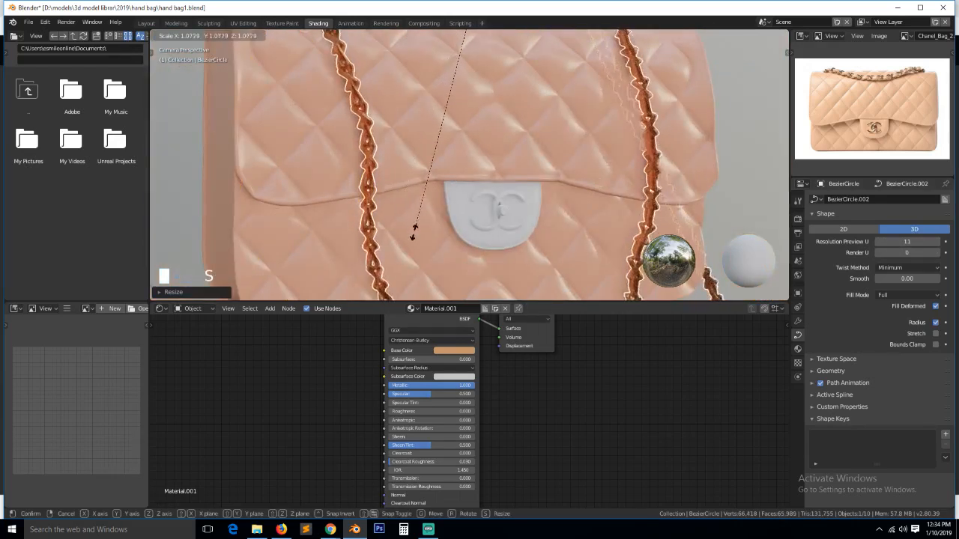
pyautogui.click(415, 234)
pyautogui.scroll(-3, 432, 225)
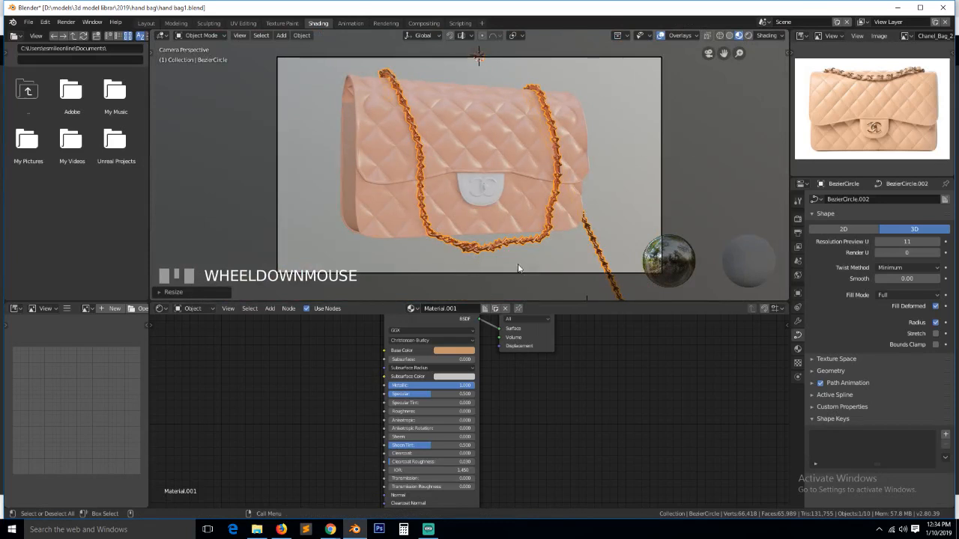
pyautogui.press('s')
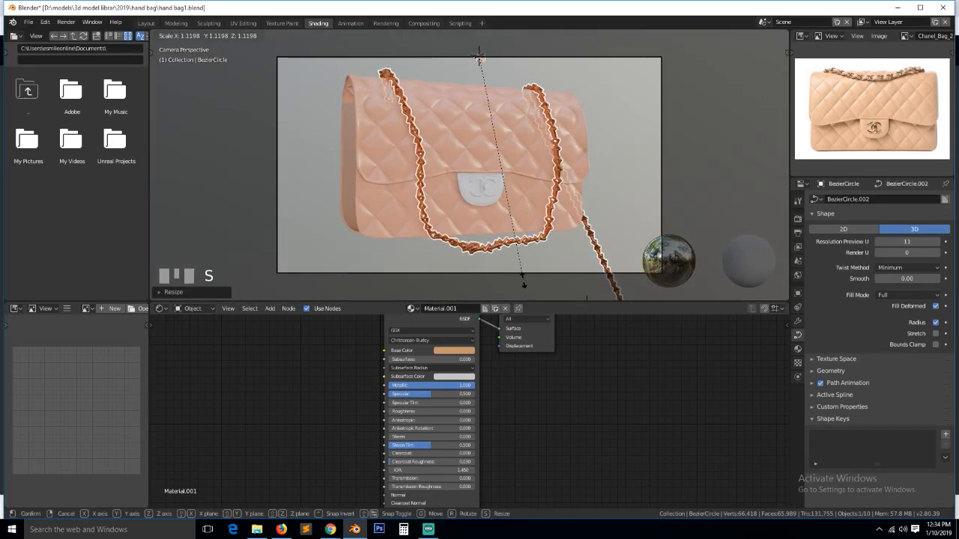
pyautogui.click(523, 280)
# - Set the chain's Array modifier count to 30
pyautogui.click(797, 321)
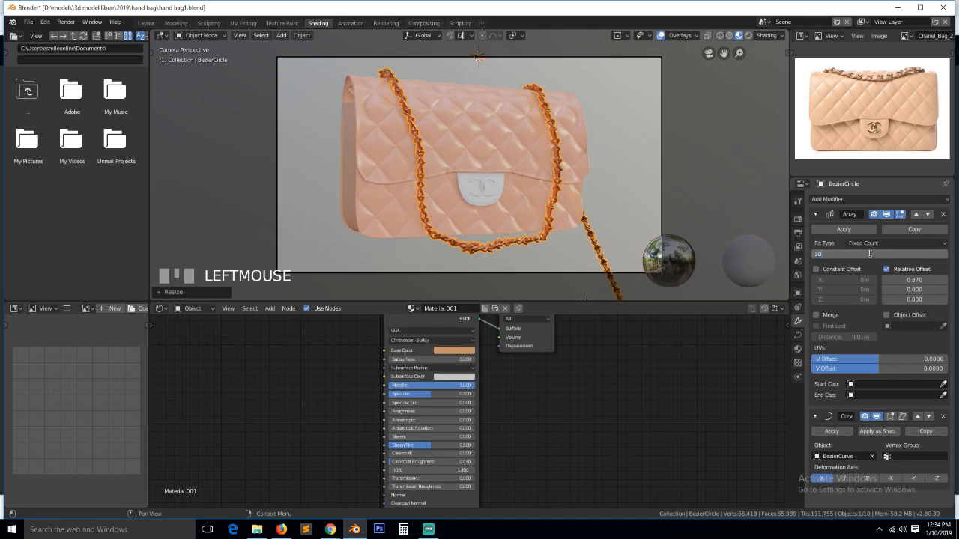
pyautogui.click(862, 264)
pyautogui.press('`')
pyautogui.moveTo(557, 197); pyautogui.dragTo(637, 214, button='middle')
pyautogui.click(590, 173)
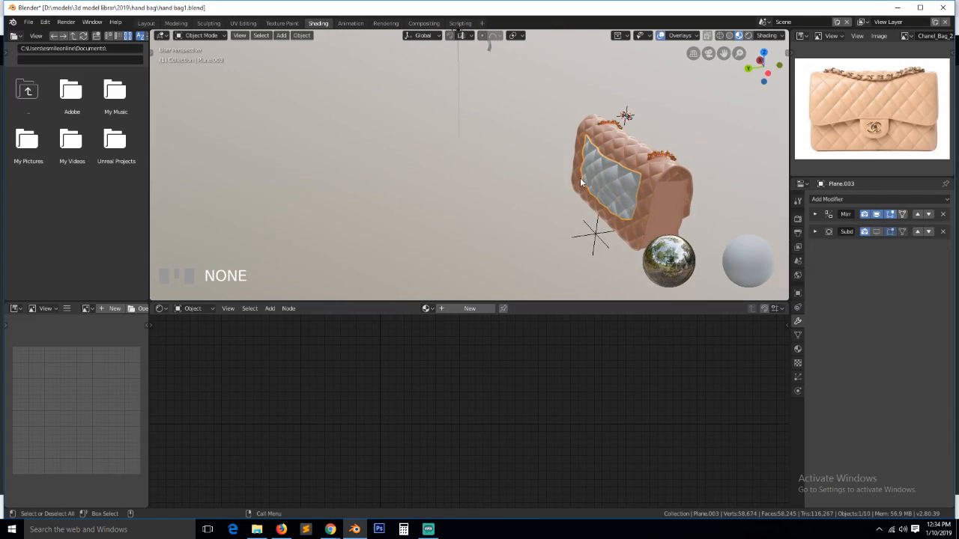
# - Assign Material.002 to Plane.003 and save the file
pyautogui.click(427, 308)
pyautogui.click(452, 343)
pyautogui.press('`')
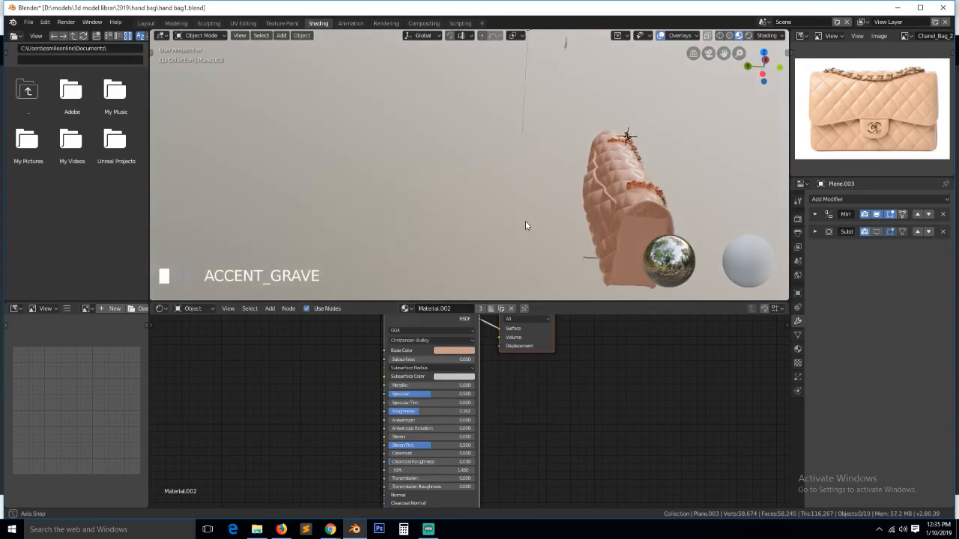
pyautogui.press('KP_0')
pyautogui.hotkey('ctrl', 's')
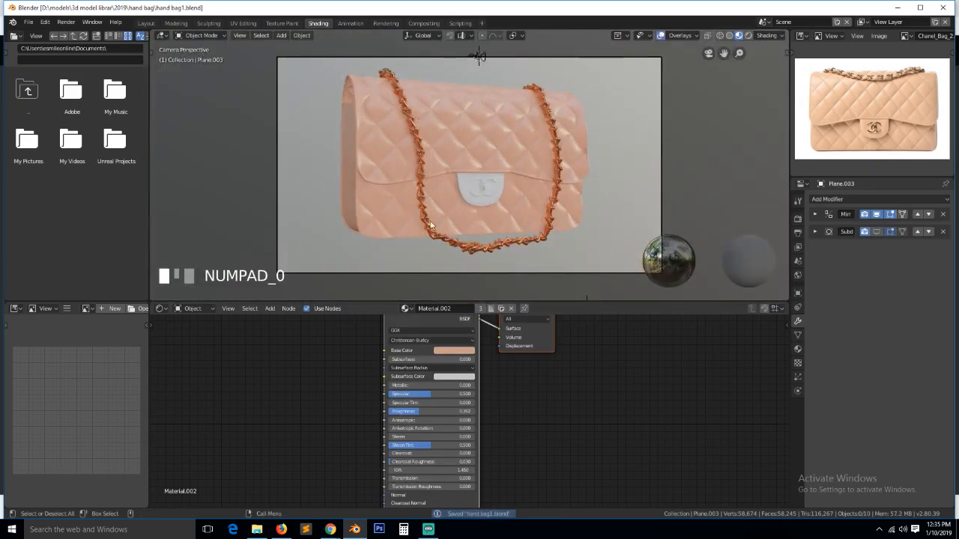
pyautogui.scroll(2, 378, 213)
pyautogui.scroll(1, 378, 214)
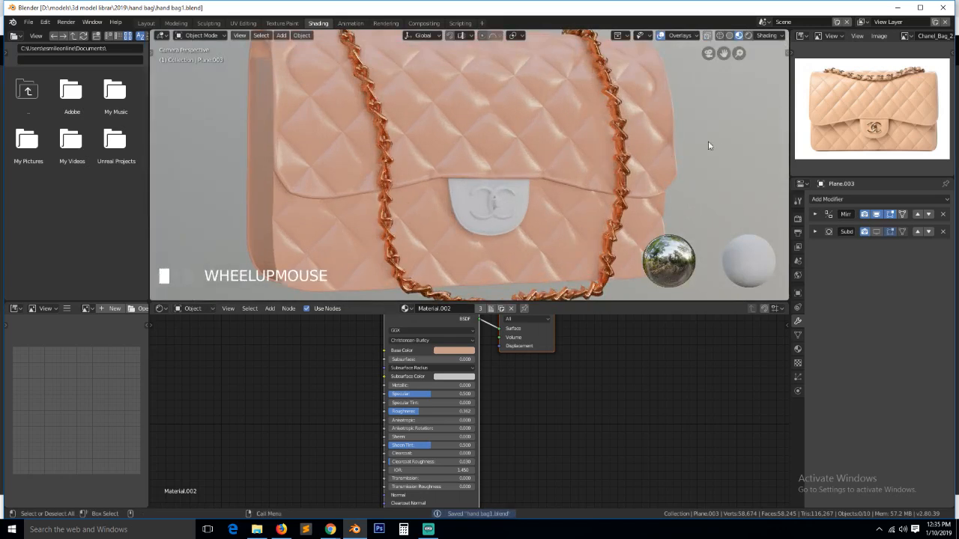
pyautogui.scroll(3, 795, 148)
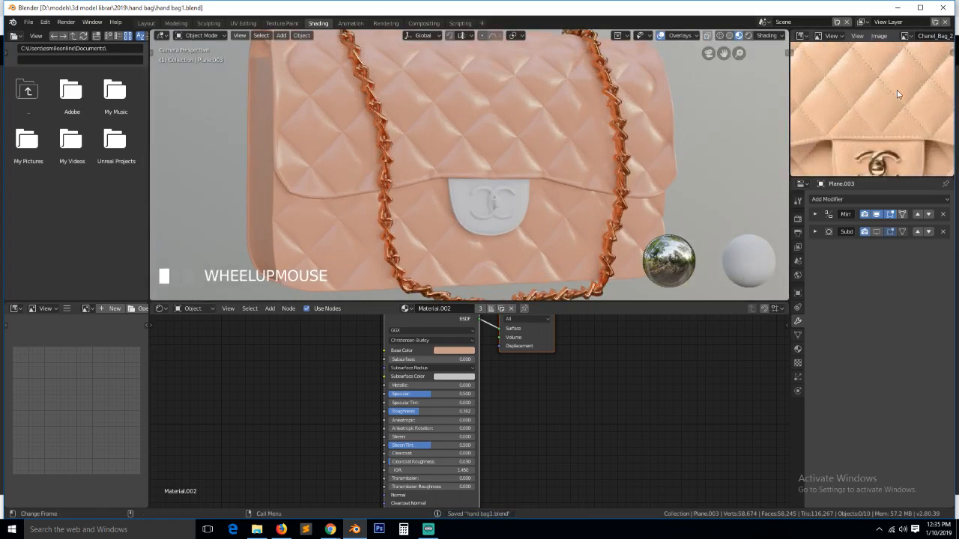
pyautogui.scroll(-3, 558, 190)
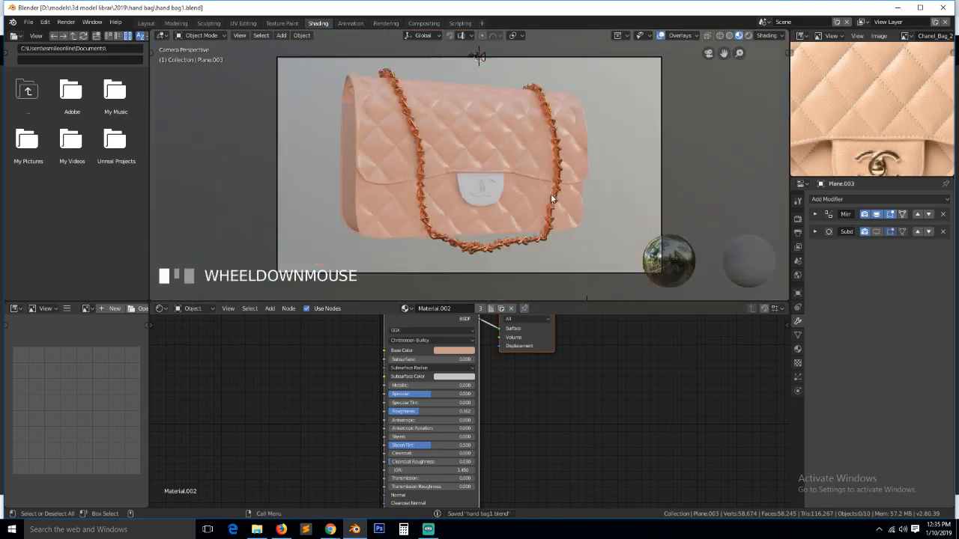
pyautogui.scroll(4, 527, 201)
# - Give the clasp the leather material Material.002
pyautogui.click(455, 219)
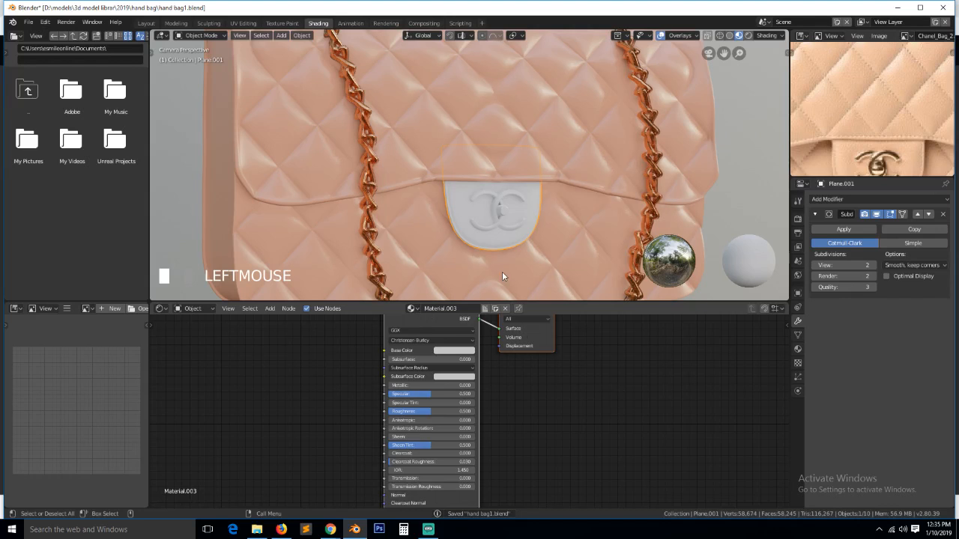
pyautogui.click(560, 260)
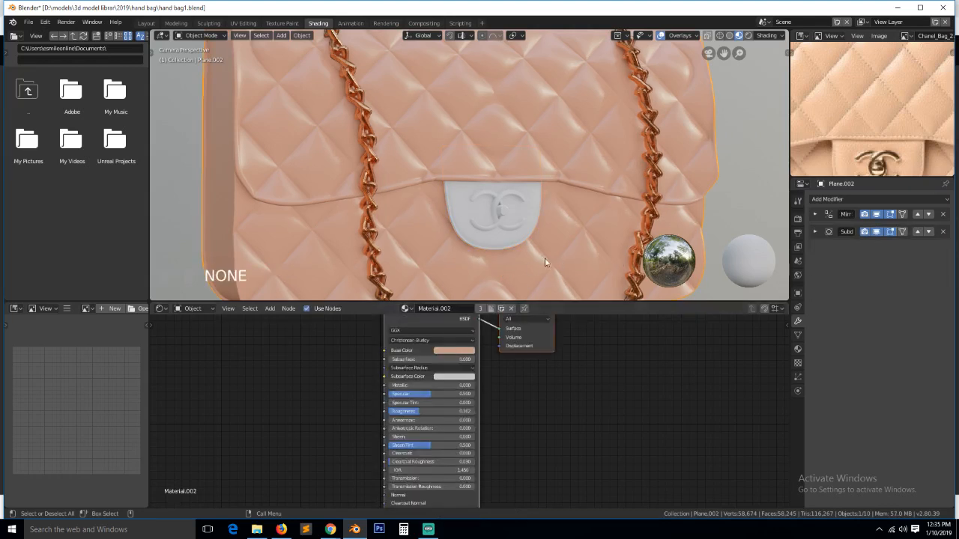
pyautogui.click(480, 243)
pyautogui.click(426, 308)
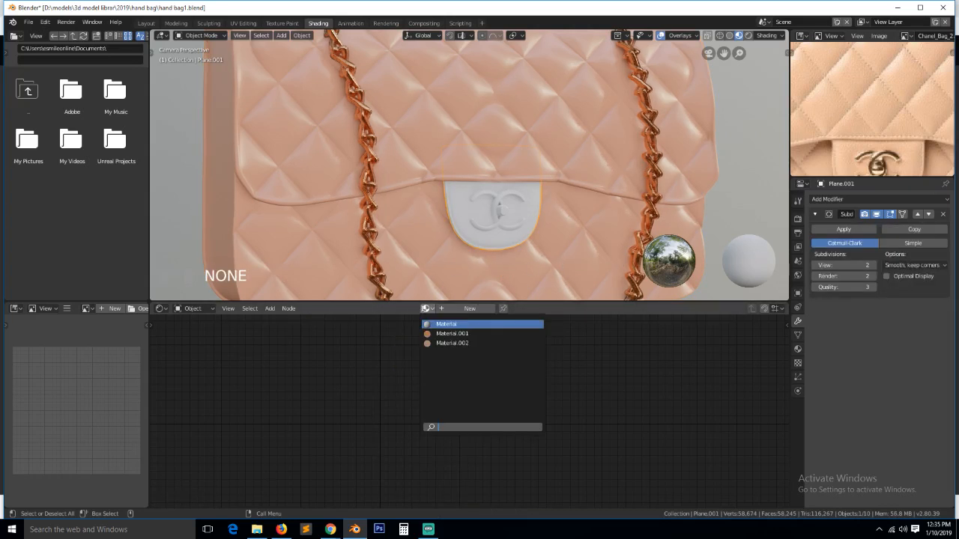
pyautogui.click(450, 342)
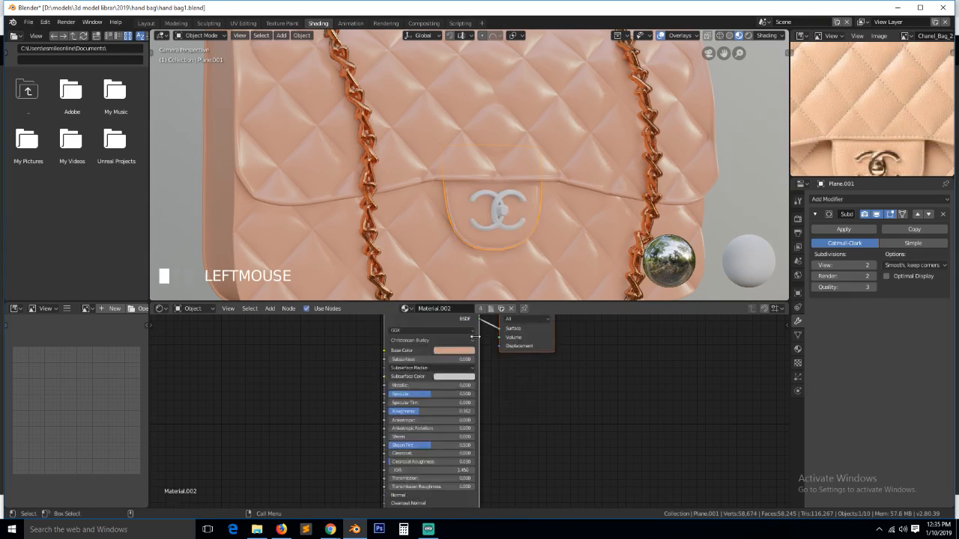
# - Give the CC logo the chain's metal material Material.001
pyautogui.click(496, 224)
pyautogui.click(502, 217)
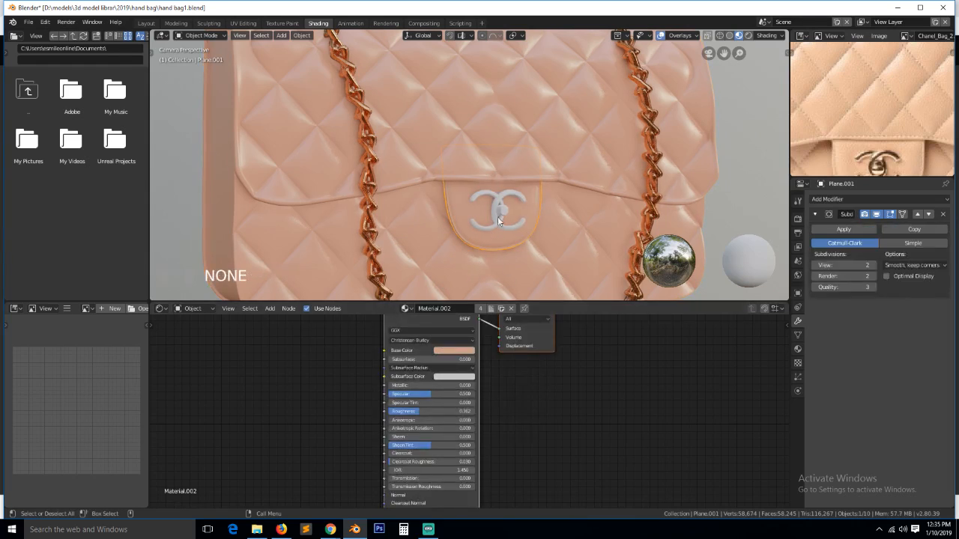
pyautogui.click(502, 217)
pyautogui.click(426, 308)
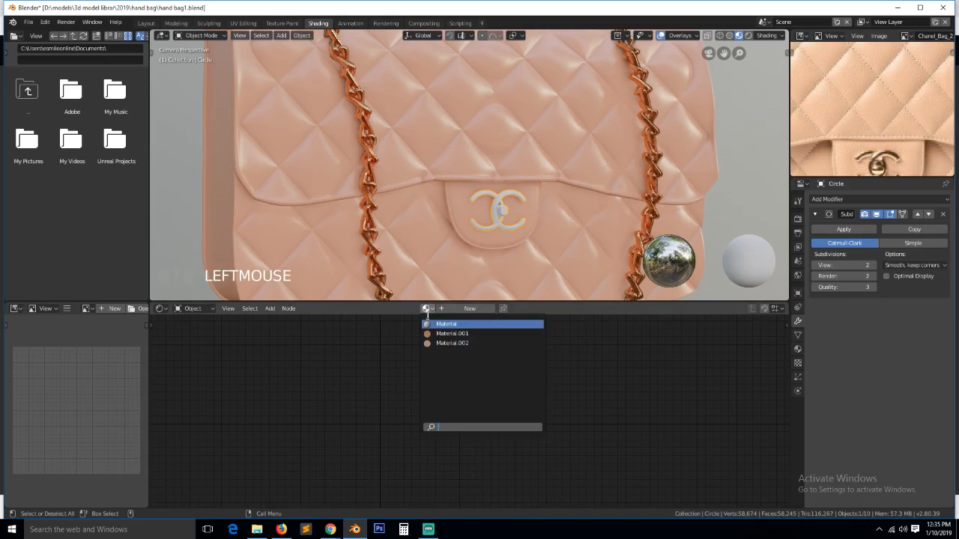
pyautogui.click(450, 343)
# - Recolour Material.001's base colour to yellow gold and save
pyautogui.hotkey('alt', 'a')
pyautogui.scroll(-1, 552, 196)
pyautogui.scroll(1, 552, 197)
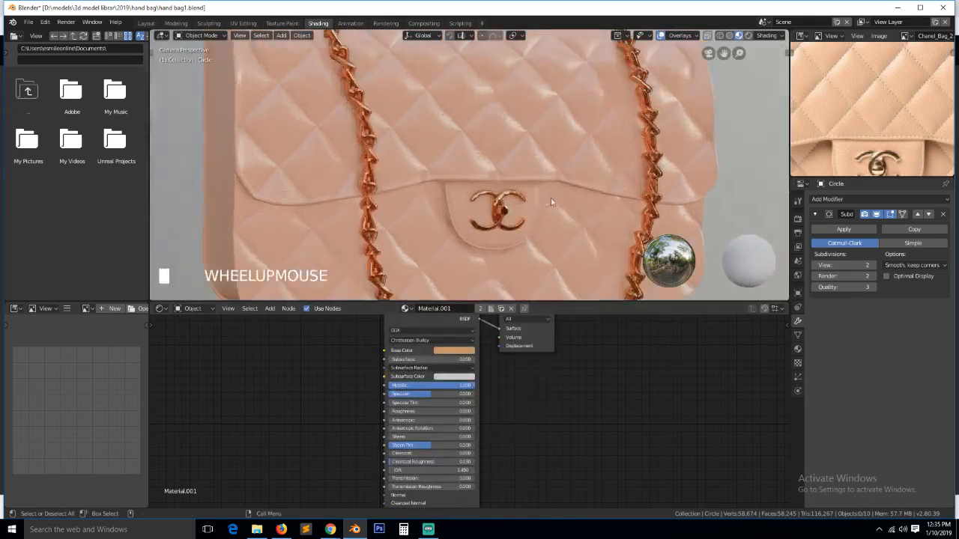
pyautogui.click(500, 218)
pyautogui.click(459, 350)
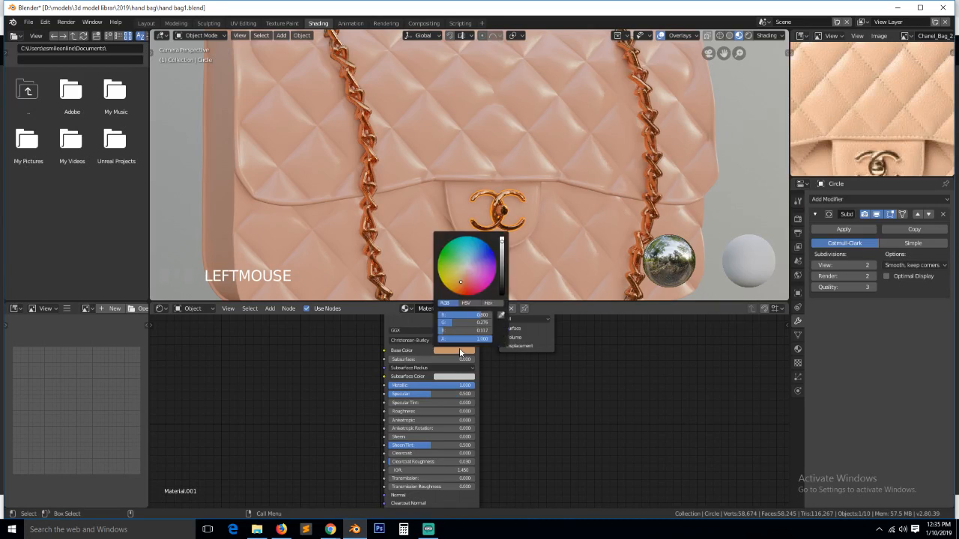
pyautogui.moveTo(466, 283); pyautogui.dragTo(454, 279)
pyautogui.scroll(-5, 442, 189)
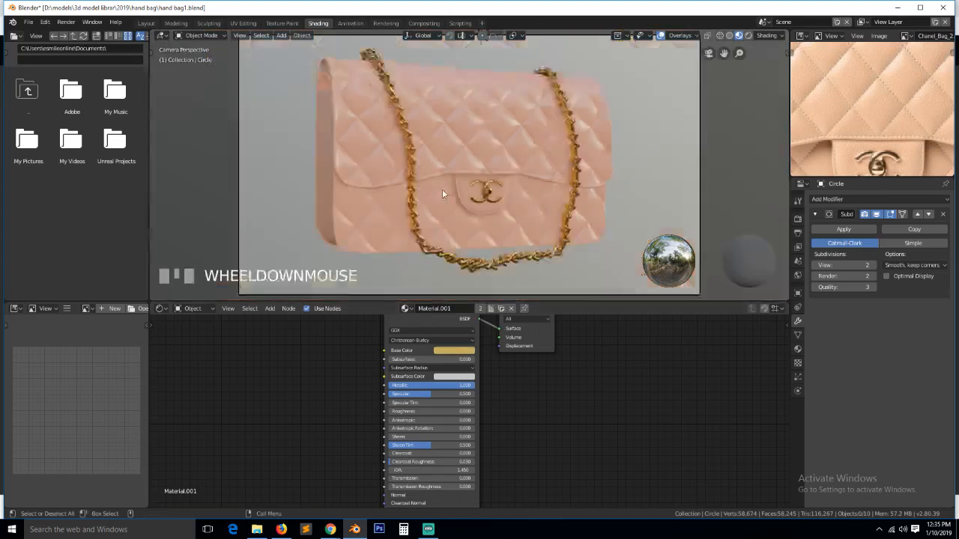
pyautogui.hotkey('ctrl', 's')
pyautogui.hotkey('shift', 'a')
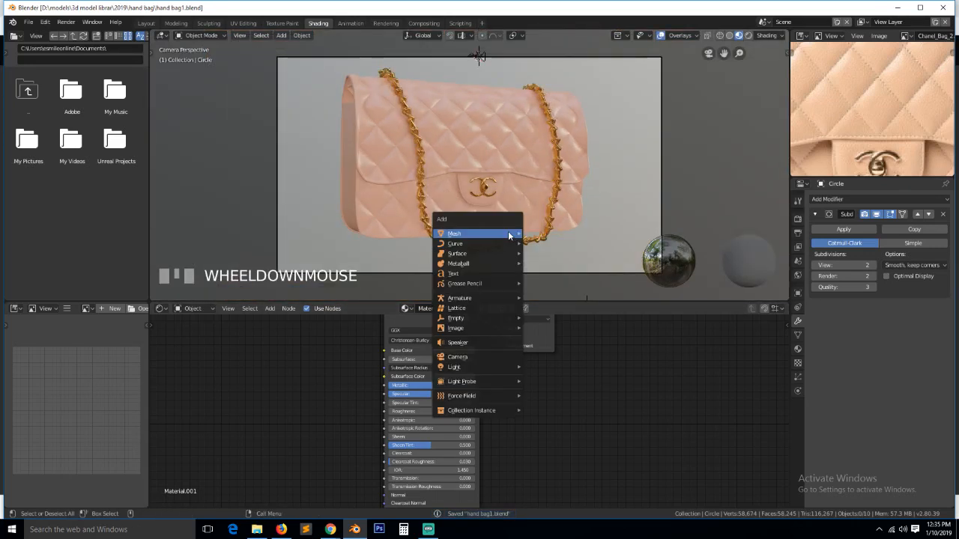
# - Add a plane, enlarge it and place it below the bag as a wide floor
pyautogui.moveTo(508, 231)
pyautogui.click(562, 233)
pyautogui.press('s')
pyautogui.click(595, 231)
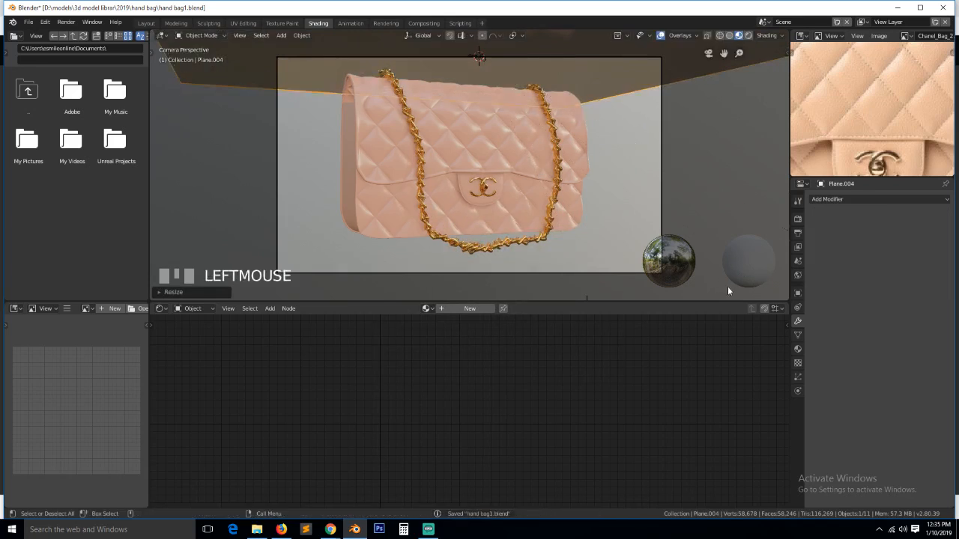
pyautogui.press('KP_1')
pyautogui.press('g')
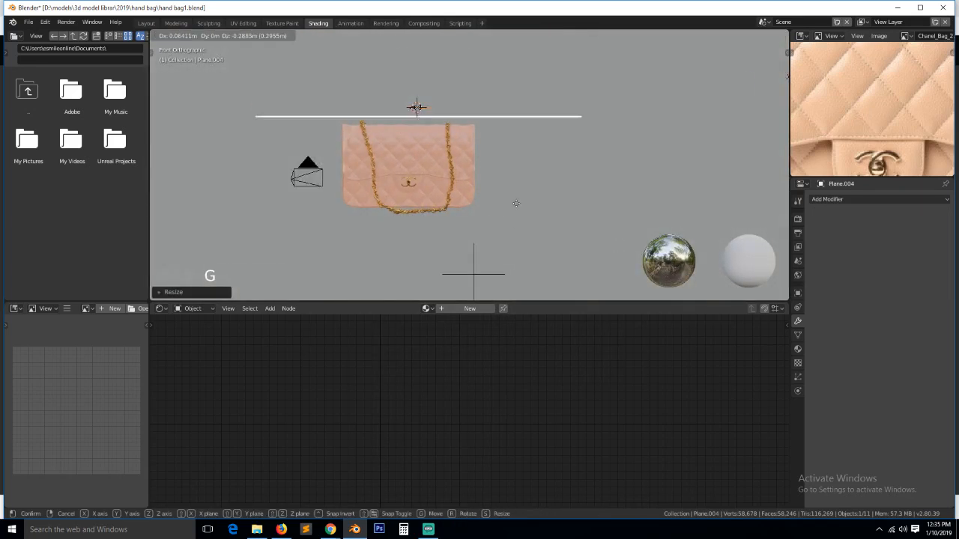
pyautogui.click(517, 289)
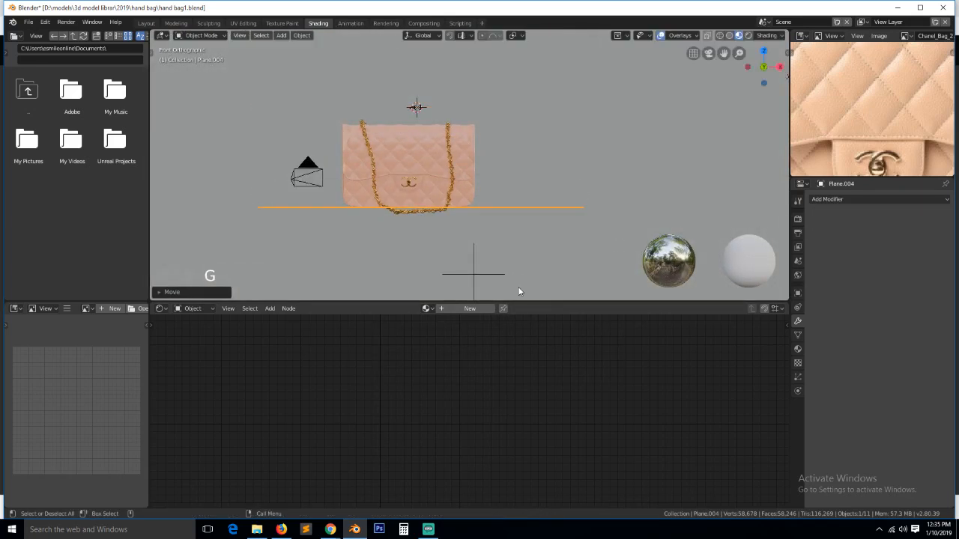
pyautogui.press('s')
pyautogui.click(632, 44)
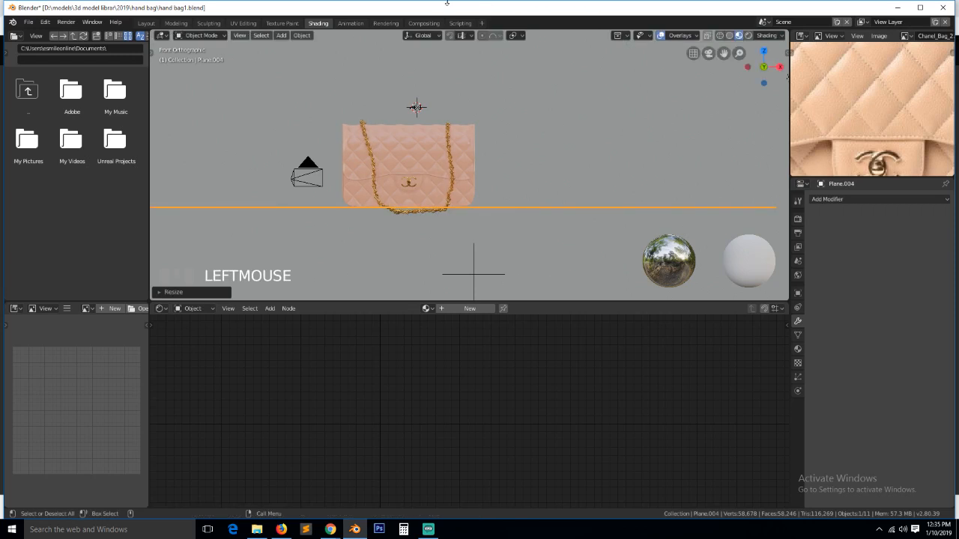
pyautogui.scroll(5, 364, 259)
# - Raise the chain path's bottom points along Z so the chain hangs against the bag
pyautogui.click(373, 279)
pyautogui.press('Tab')
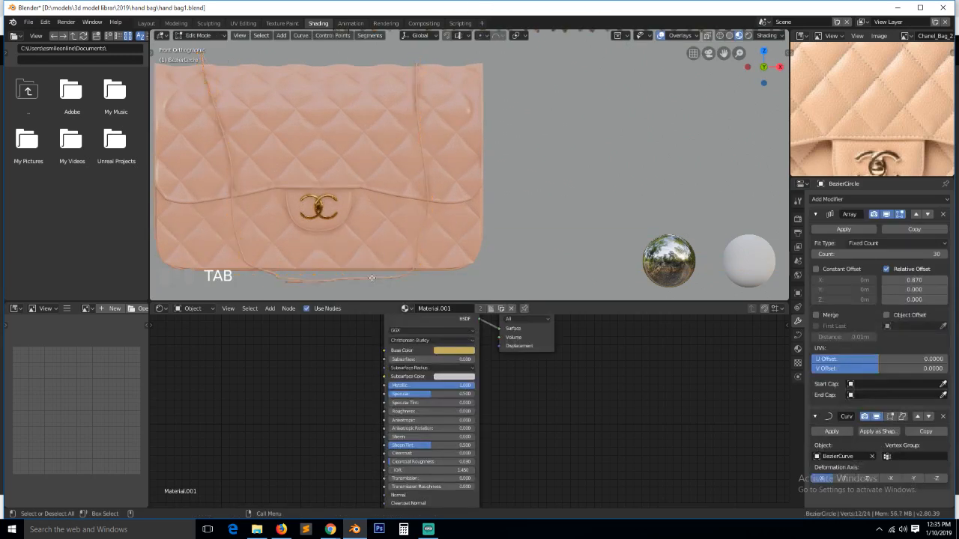
pyautogui.press('Tab')
pyautogui.click(312, 282)
pyautogui.press('Tab')
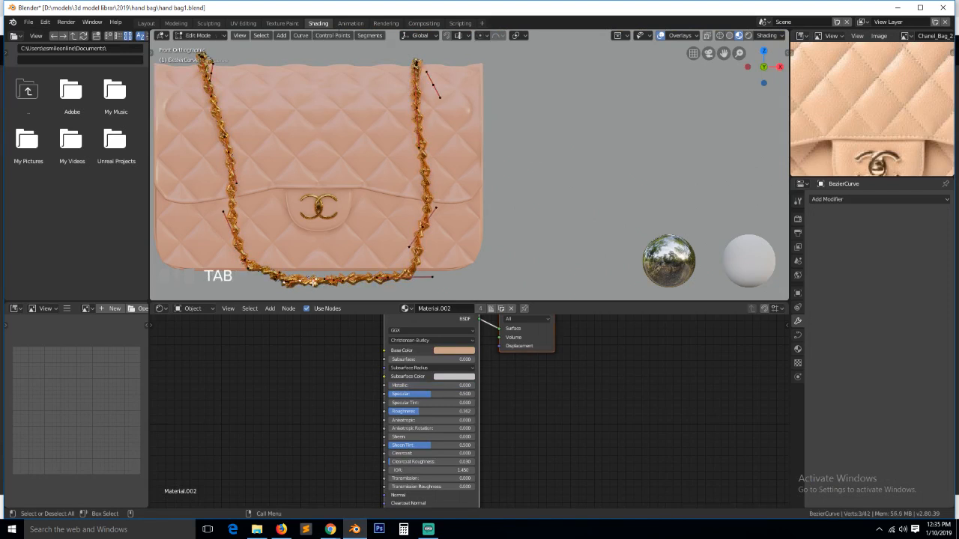
pyautogui.hotkey('alt', 'a')
pyautogui.press('b')
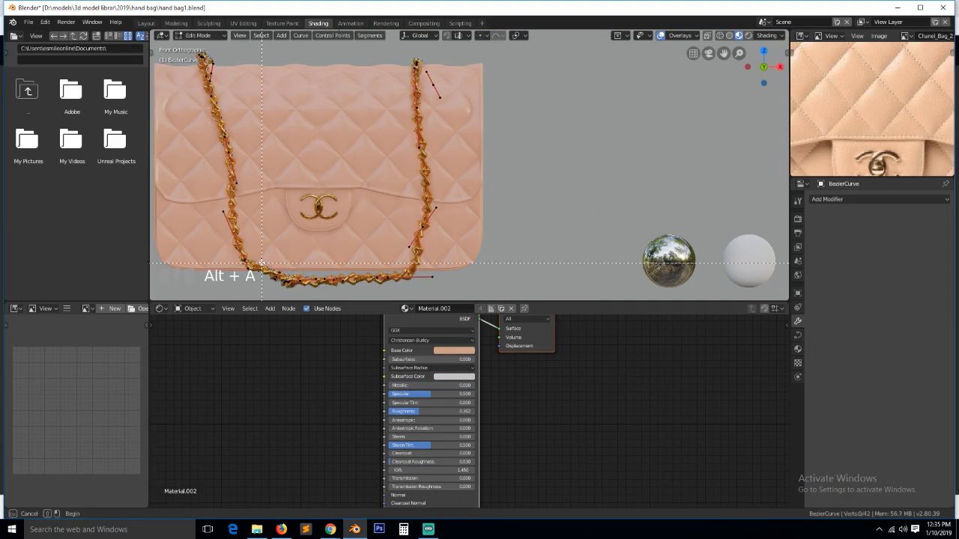
pyautogui.moveTo(262, 264); pyautogui.dragTo(456, 286)
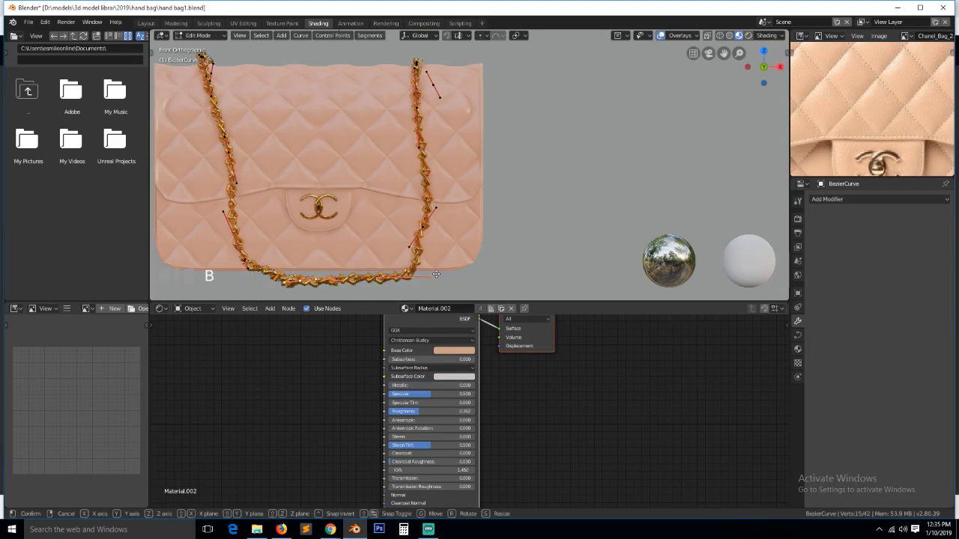
pyautogui.press('g')
pyautogui.press('x')
pyautogui.press('z')
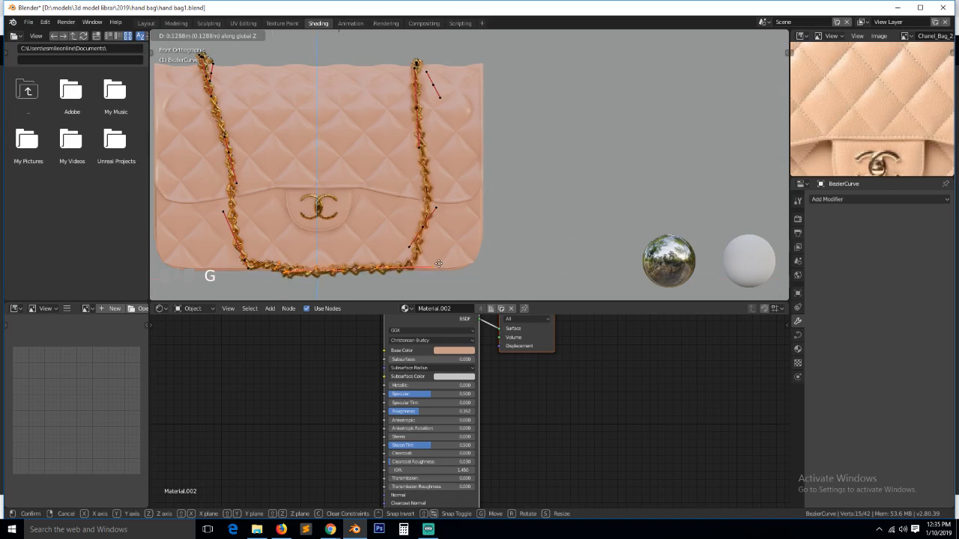
pyautogui.click(439, 260)
# - Nudge one chain path point in camera view, leave Edit Mode and save
pyautogui.press('KP_0')
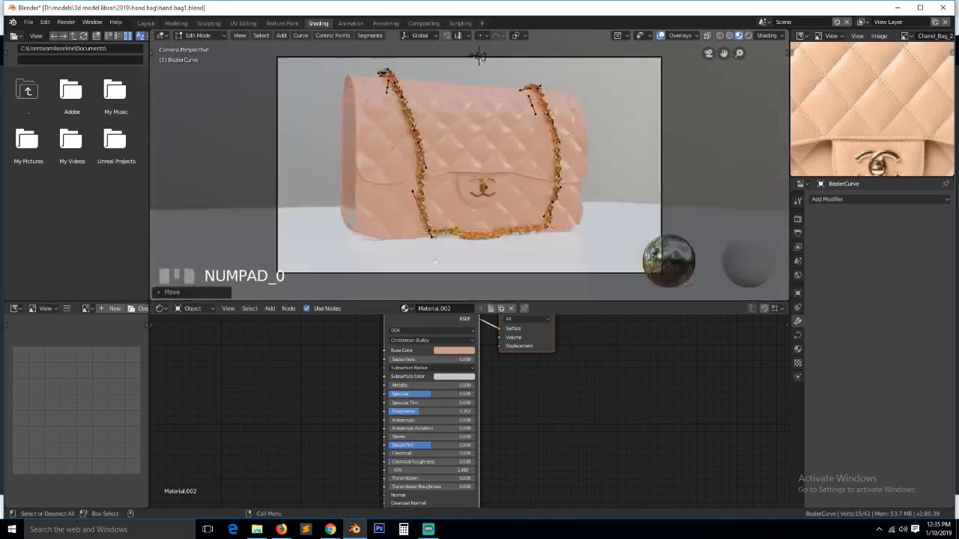
pyautogui.scroll(3, 488, 219)
pyautogui.scroll(-2, 488, 219)
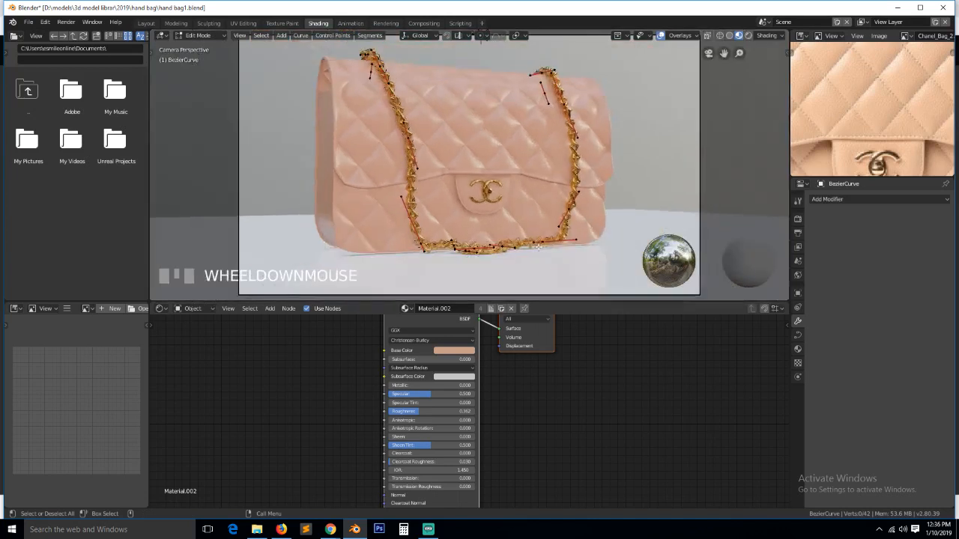
pyautogui.click(543, 241)
pyautogui.press('g')
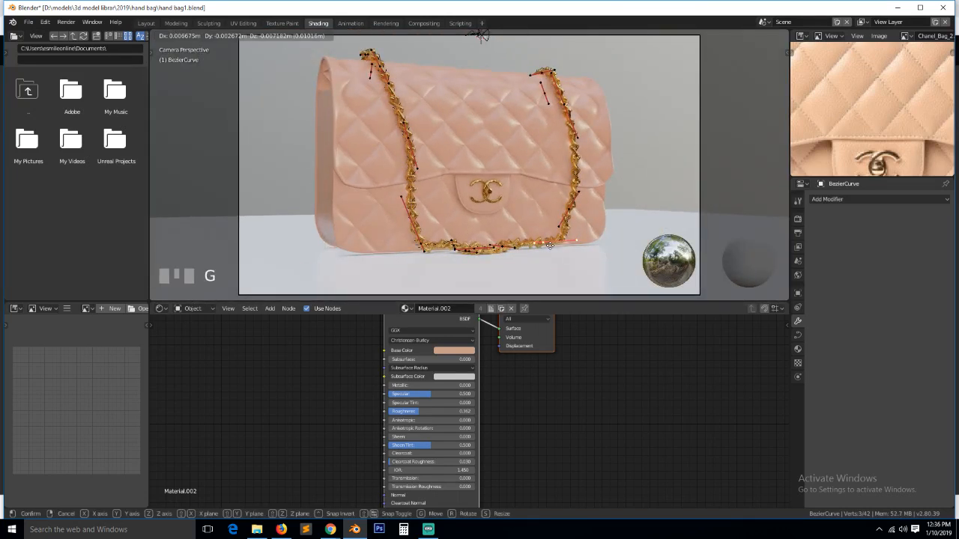
pyautogui.click(550, 245)
pyautogui.press('Tab')
pyautogui.hotkey('alt', 'a')
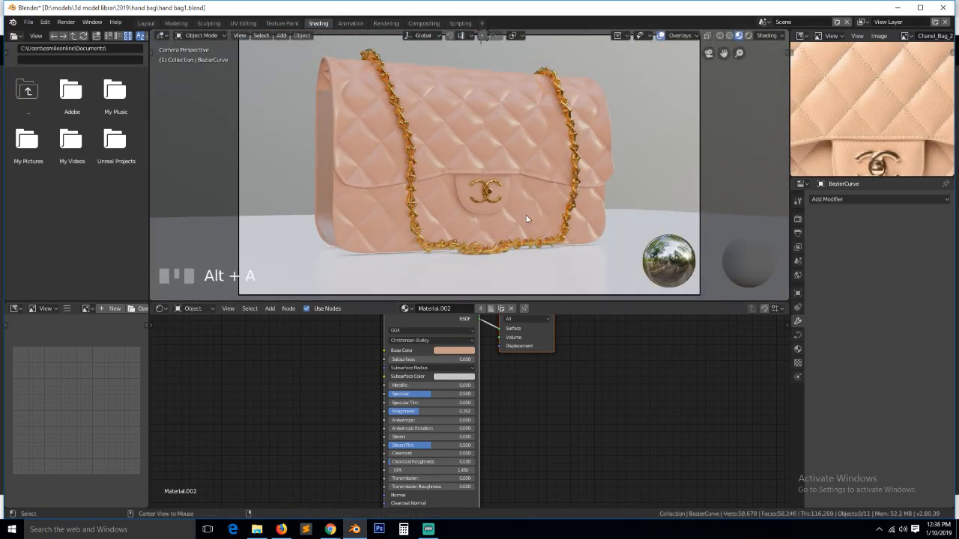
pyautogui.scroll(-3, 526, 215)
pyautogui.click(541, 193)
pyautogui.press('a')
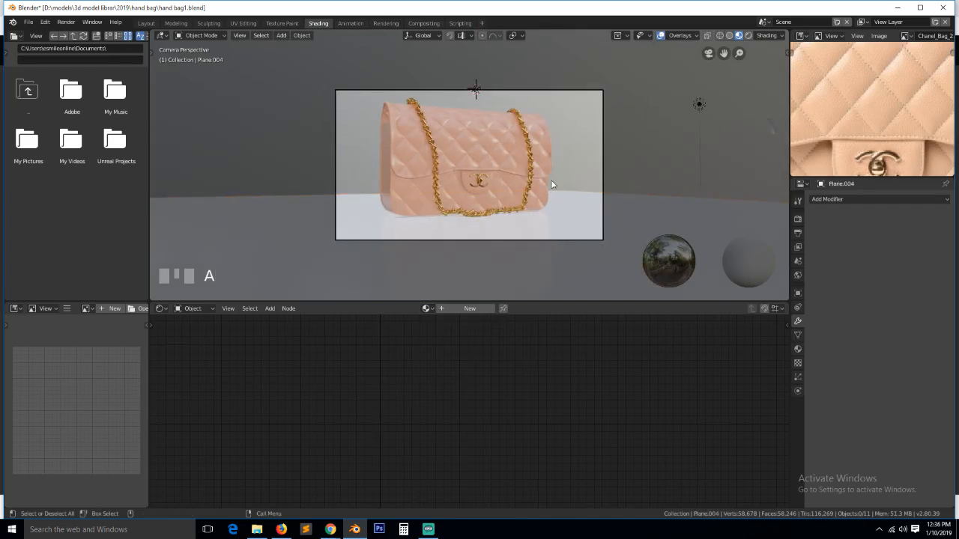
pyautogui.hotkey('ctrl', 's')
# - Switch the viewport preview lighting to the dark HDRI environment
pyautogui.click(768, 35)
pyautogui.click(760, 101)
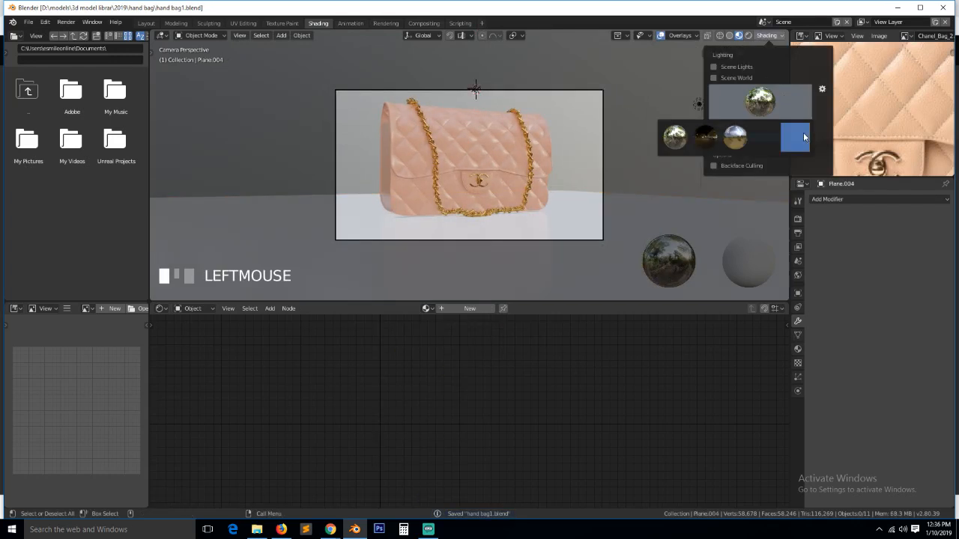
pyautogui.click(804, 137)
pyautogui.click(713, 129)
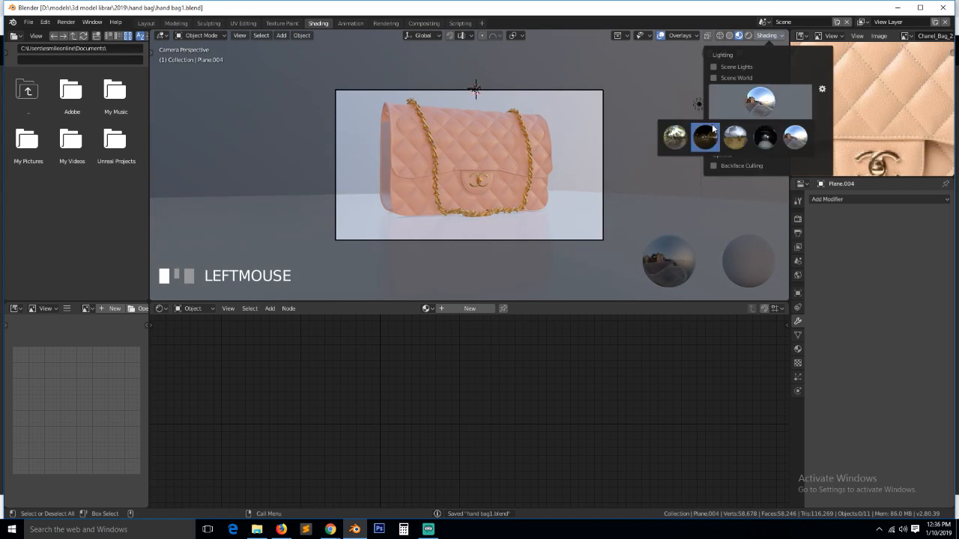
pyautogui.click(705, 137)
pyautogui.scroll(2, 636, 132)
pyautogui.click(476, 135)
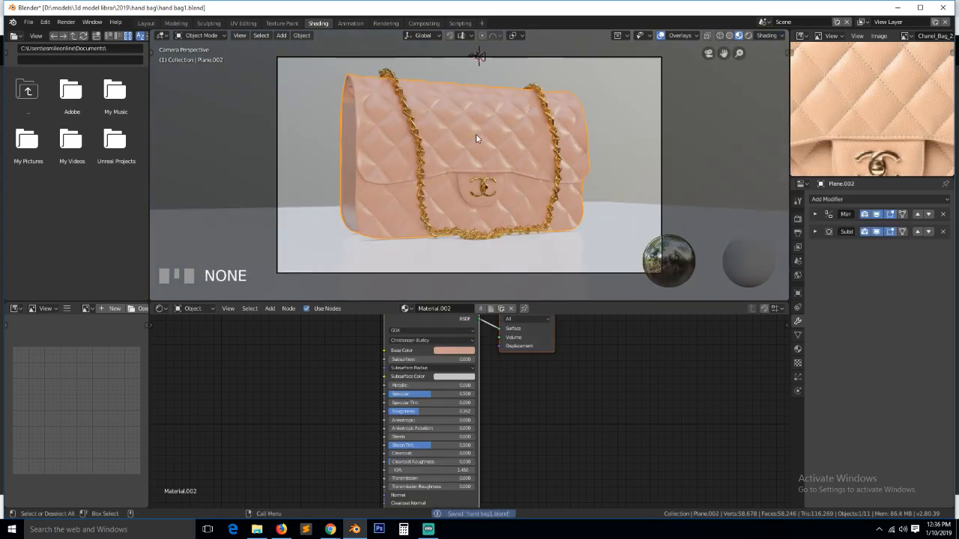
pyautogui.click(57, 48)
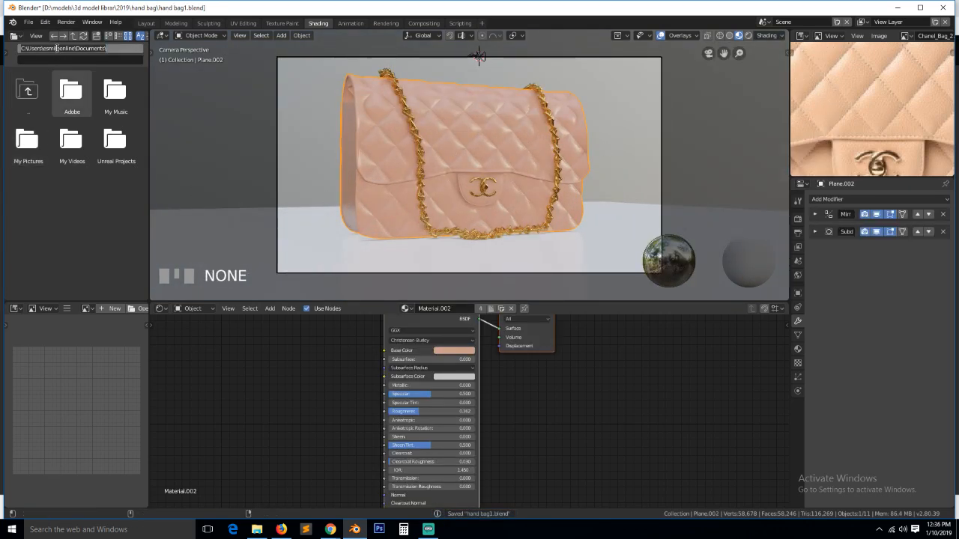
# - Browse the file browser to D:\models\3d model librar\TEXTURES
pyautogui.write('D:')
pyautogui.press('Return')
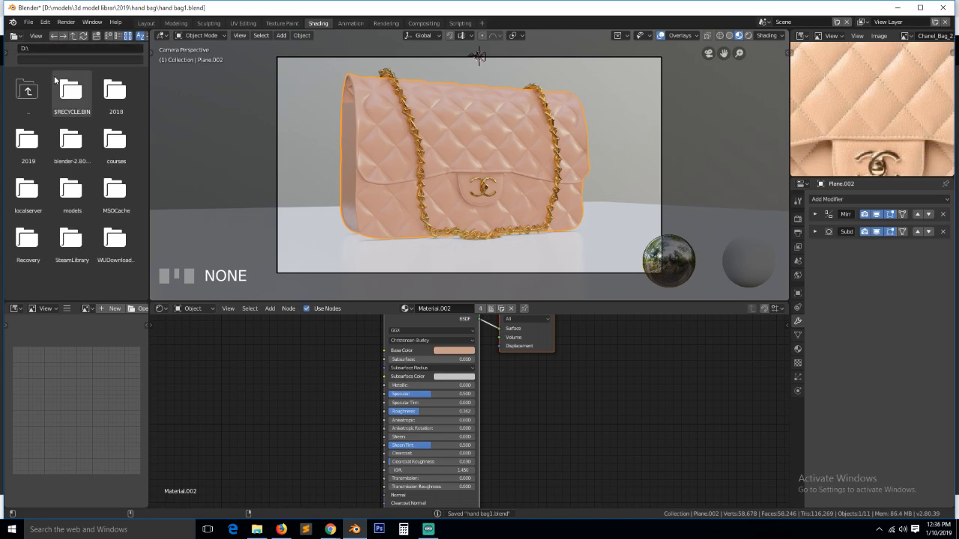
pyautogui.click(86, 199)
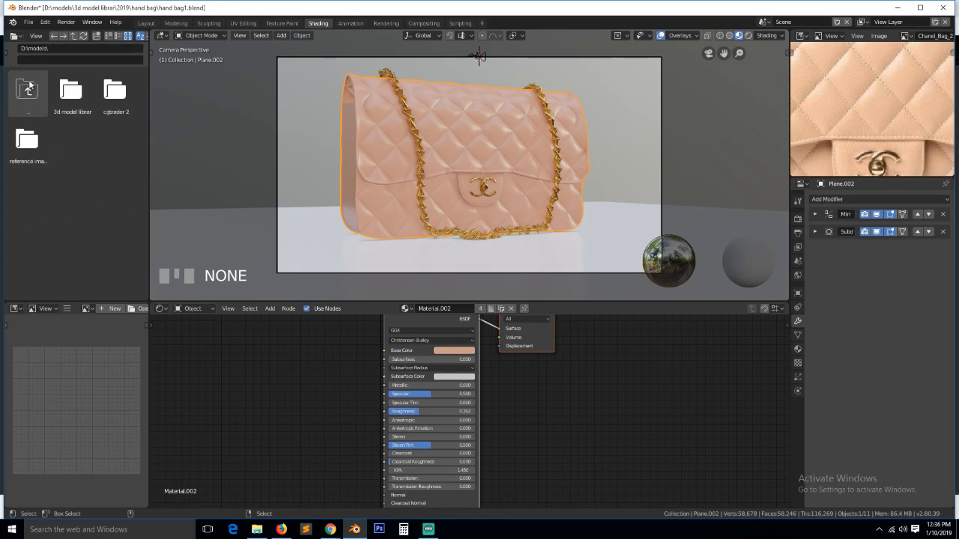
pyautogui.click(73, 101)
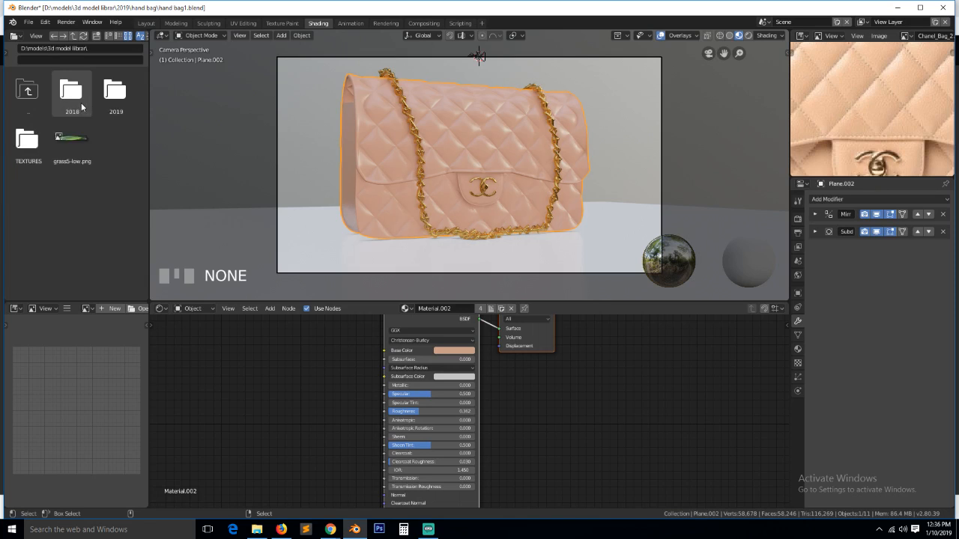
pyautogui.click(28, 140)
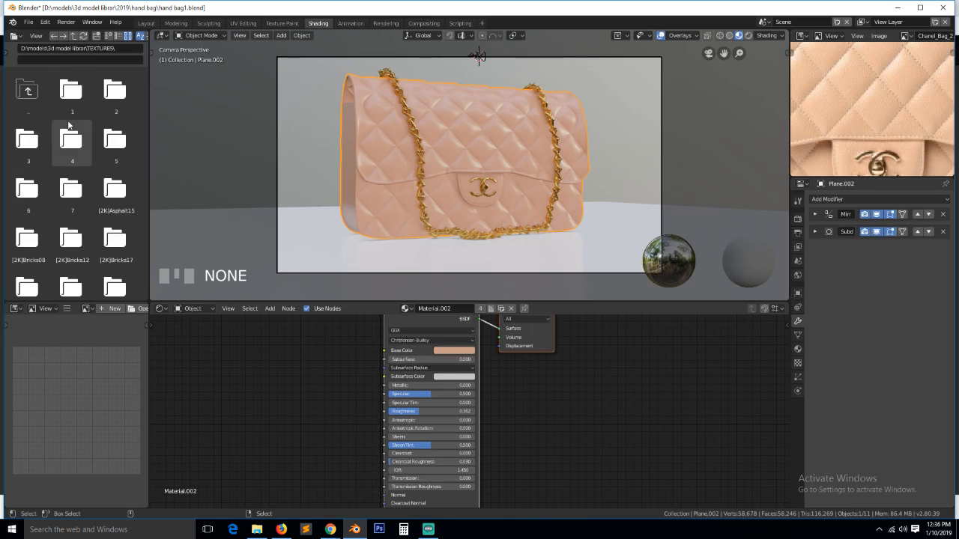
pyautogui.scroll(-2, 75, 157)
pyautogui.scroll(-8, 74, 158)
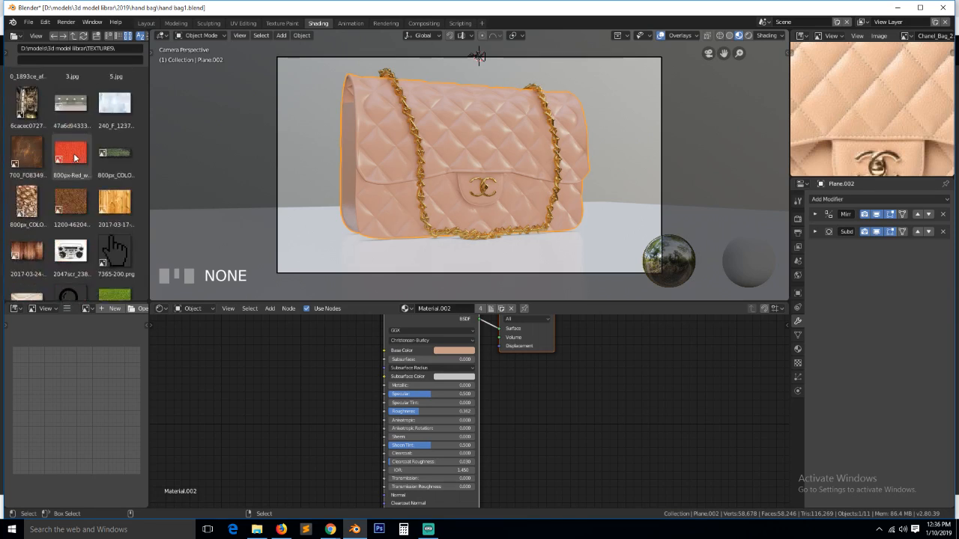
# - Add 800px-Red_wool_texture.jpg as an image node, save, and add Texture Coordinate and Mapping nodes with Ctrl+T
pyautogui.click(75, 157)
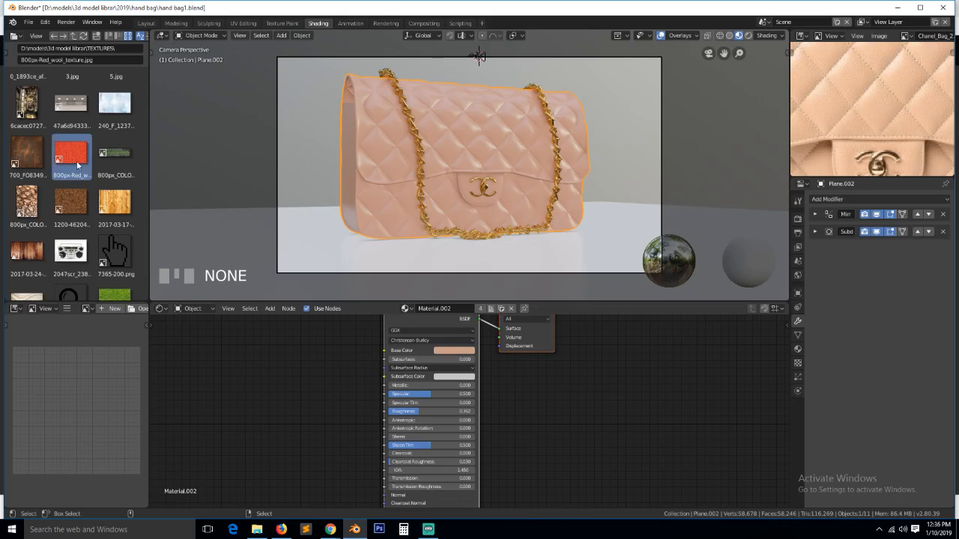
pyautogui.moveTo(73, 161); pyautogui.dragTo(199, 379)
pyautogui.moveTo(293, 372)
pyautogui.mouseDown()
pyautogui.moveTo(279, 367)
pyautogui.moveTo(289, 368)
pyautogui.mouseUp()
pyautogui.hotkey('ctrl', 's')
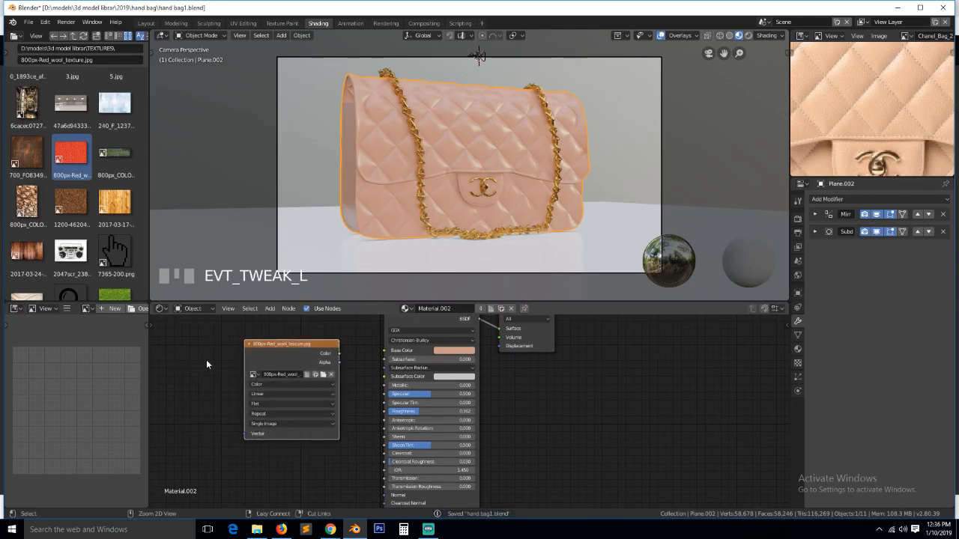
pyautogui.hotkey('ctrl', 't')
pyautogui.scroll(-2, 211, 372)
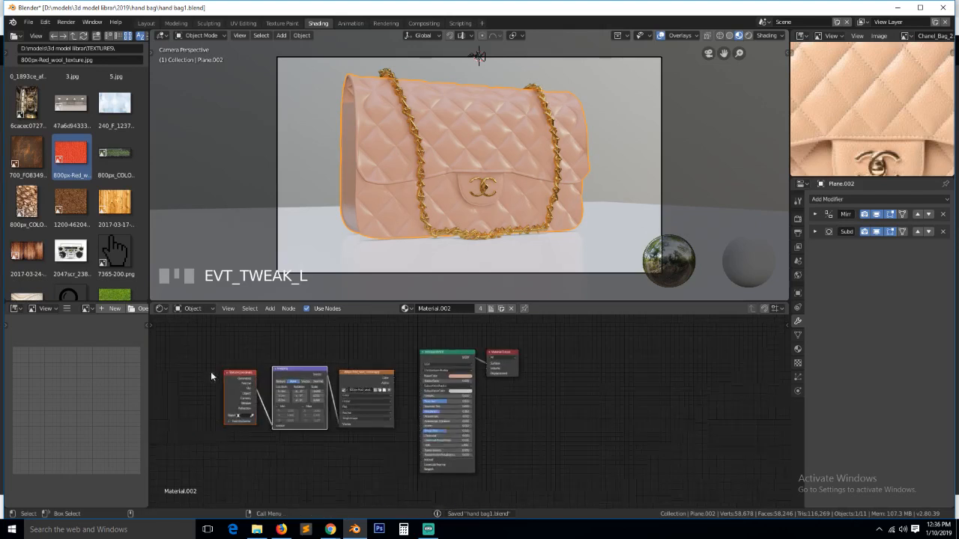
# - Feed Mapping from Object coordinates, set the wool texture to Box projection, and link its Color to Base Color
pyautogui.click(235, 376)
pyautogui.moveTo(235, 378); pyautogui.dragTo(464, 390, button='middle')
pyautogui.scroll(9, 472, 405)
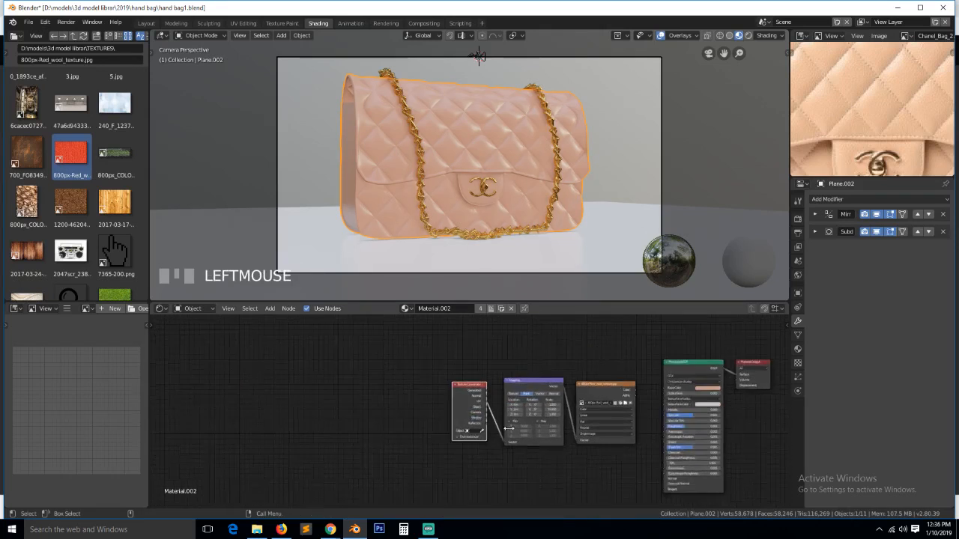
pyautogui.moveTo(502, 403); pyautogui.dragTo(535, 469)
pyautogui.scroll(-2, 674, 368)
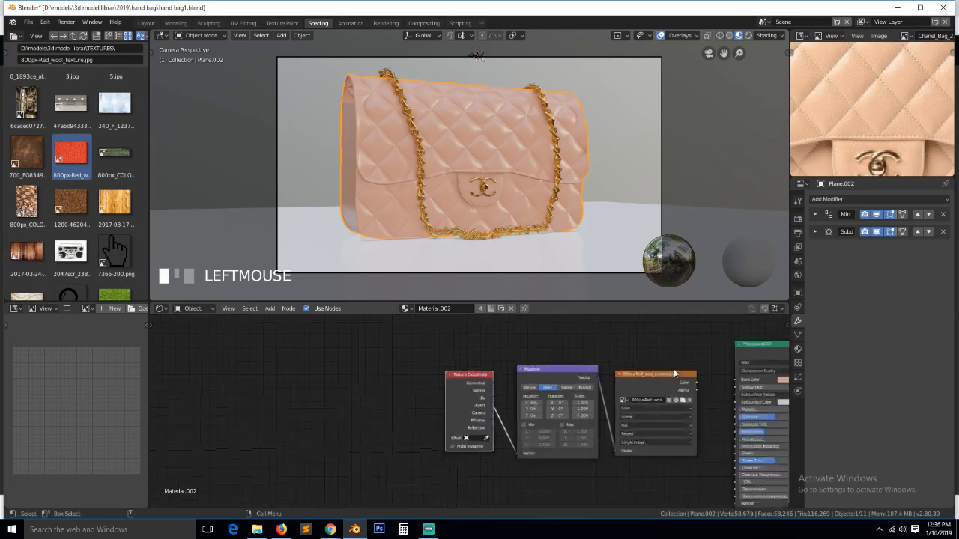
pyautogui.click(614, 423)
pyautogui.click(624, 408)
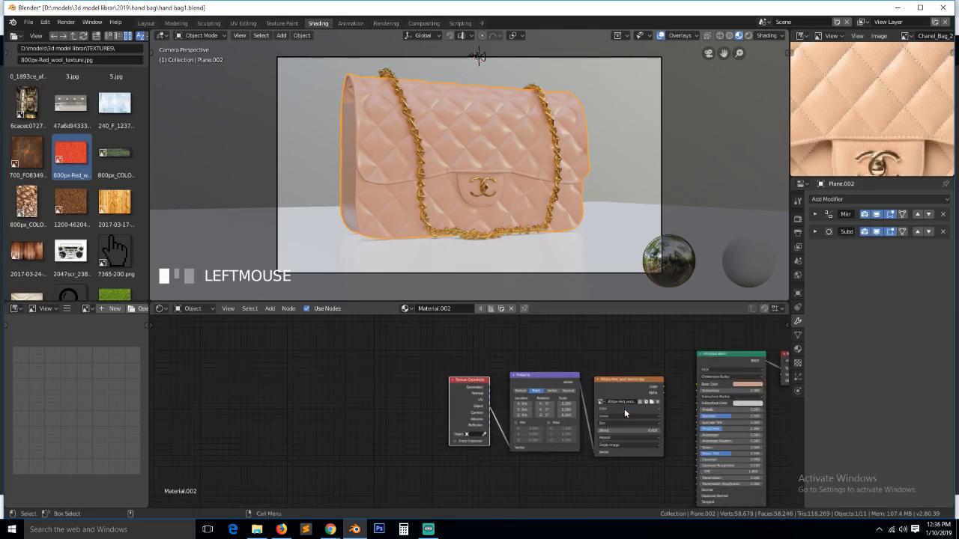
pyautogui.moveTo(661, 387); pyautogui.dragTo(698, 382)
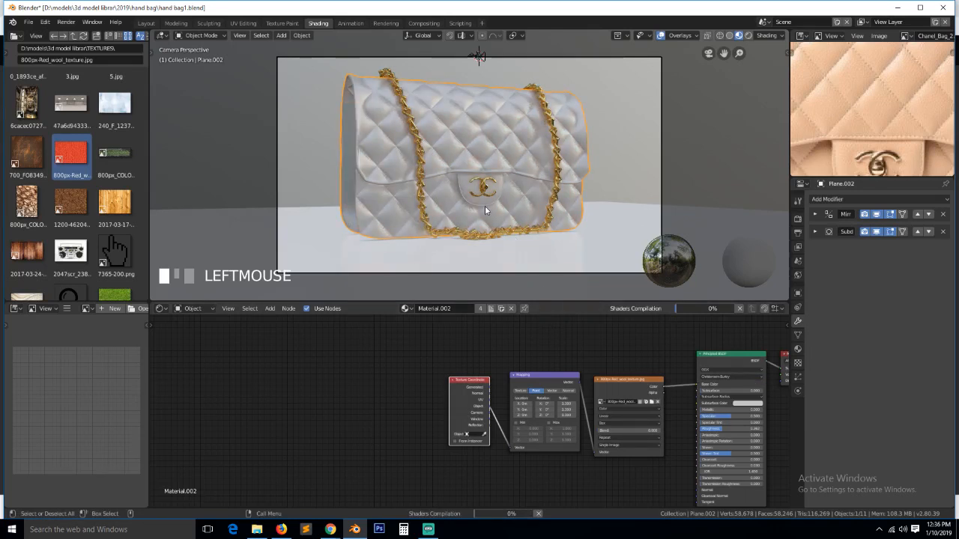
# - Add Leather08_col.jpg to the node editor as an image texture node
pyautogui.scroll(4, 485, 206)
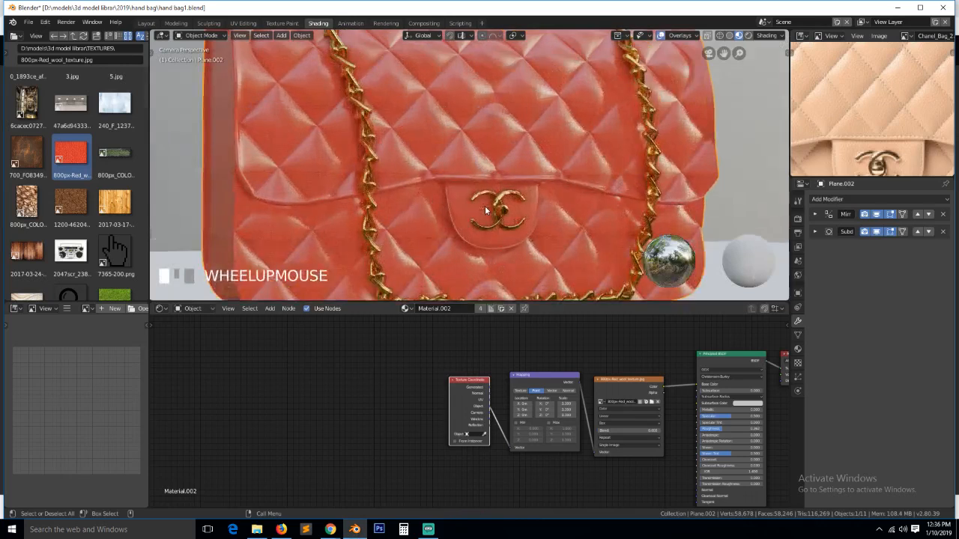
pyautogui.scroll(5, 485, 206)
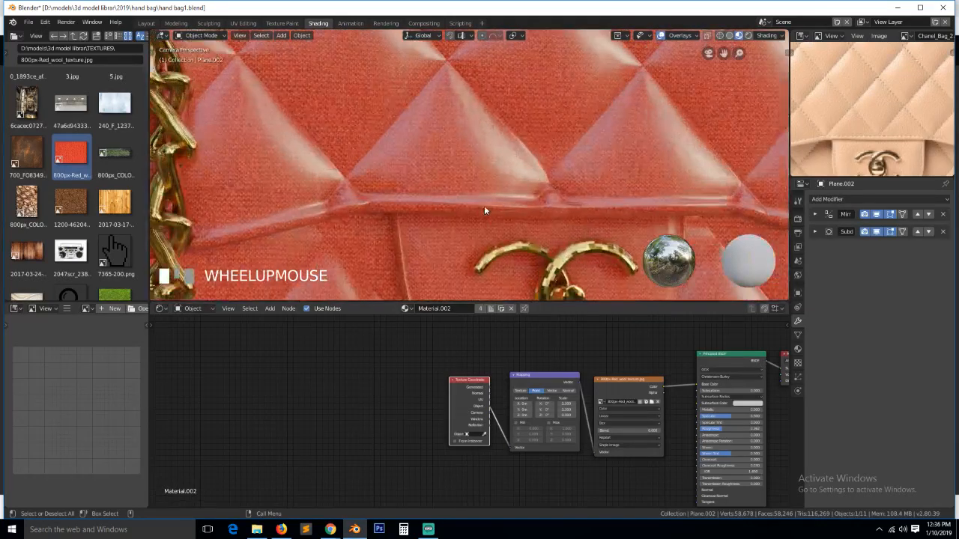
pyautogui.scroll(-6, 58, 203)
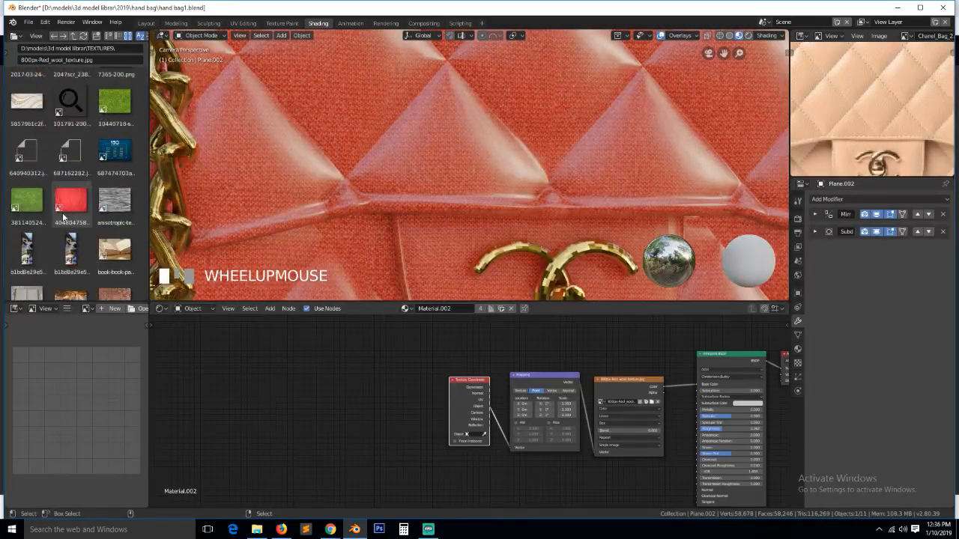
pyautogui.scroll(-4, 63, 202)
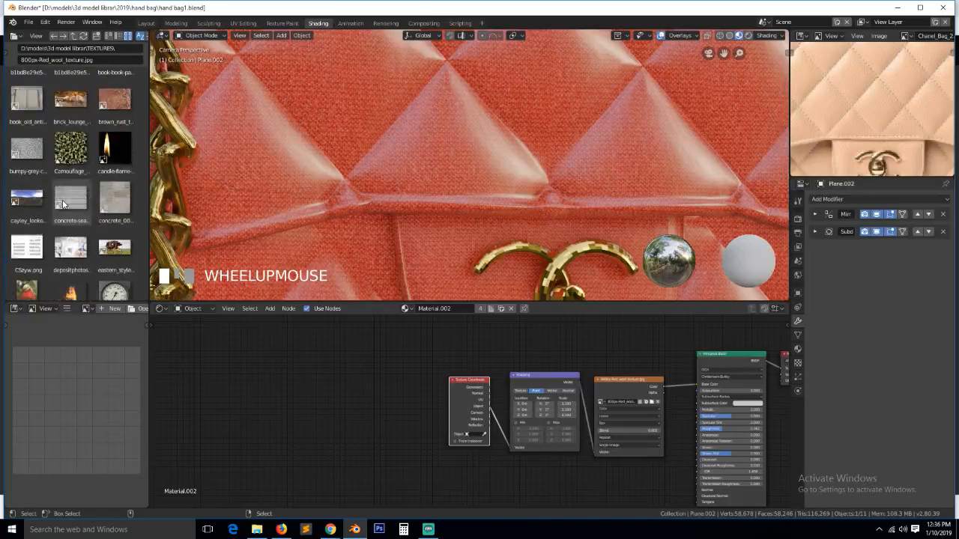
pyautogui.scroll(-10, 63, 203)
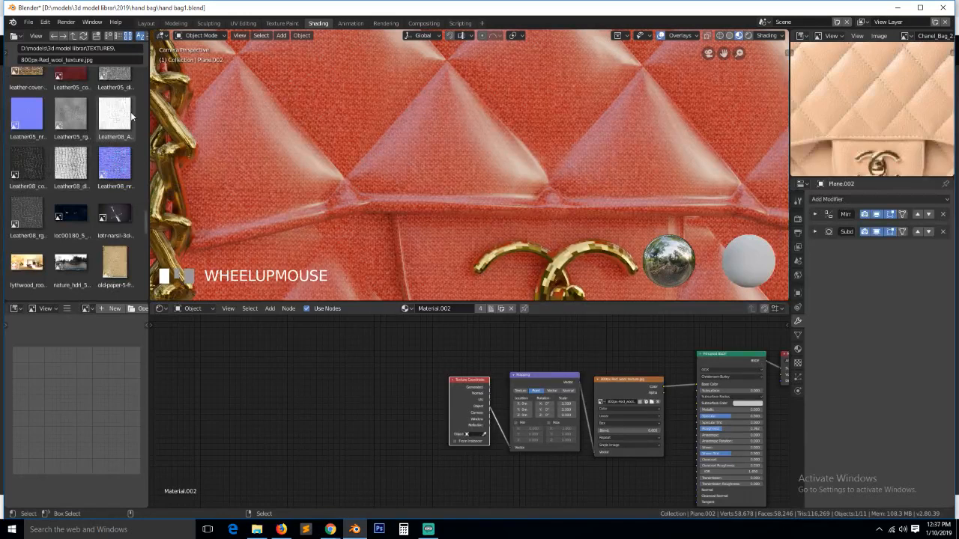
pyautogui.moveTo(33, 160); pyautogui.dragTo(627, 334)
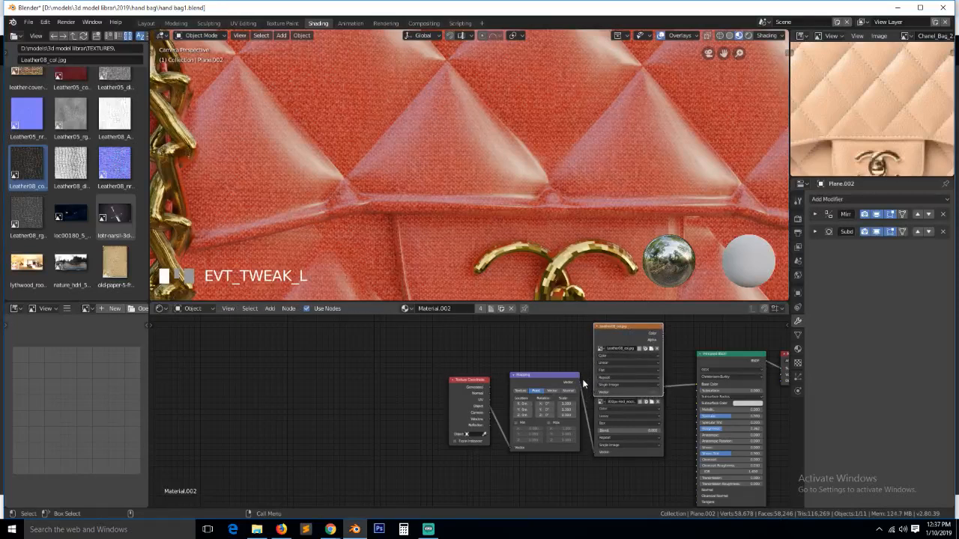
# - Link the Leather08_col Color output to Base Color and delete the unused lower image node
pyautogui.click(658, 352)
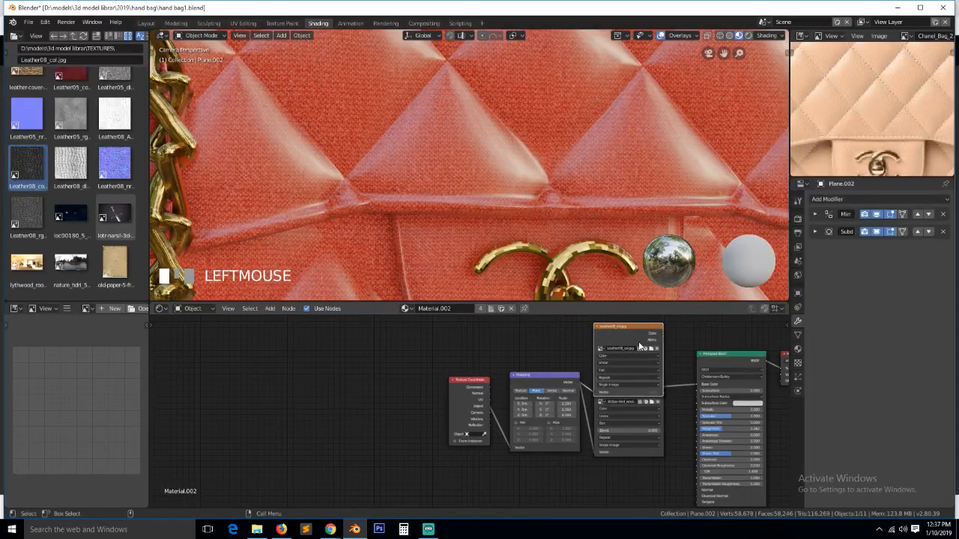
pyautogui.moveTo(663, 333); pyautogui.dragTo(670, 345)
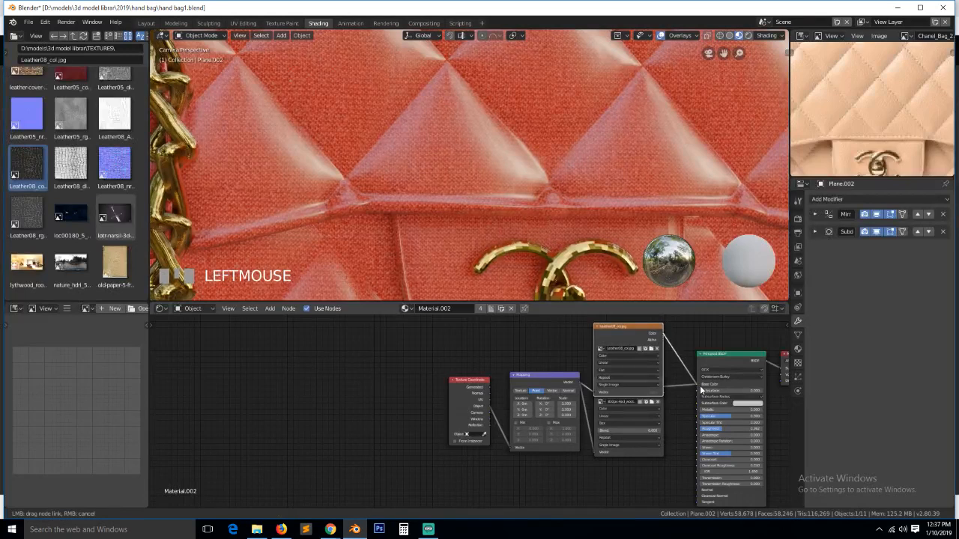
pyautogui.moveTo(699, 385); pyautogui.dragTo(699, 386)
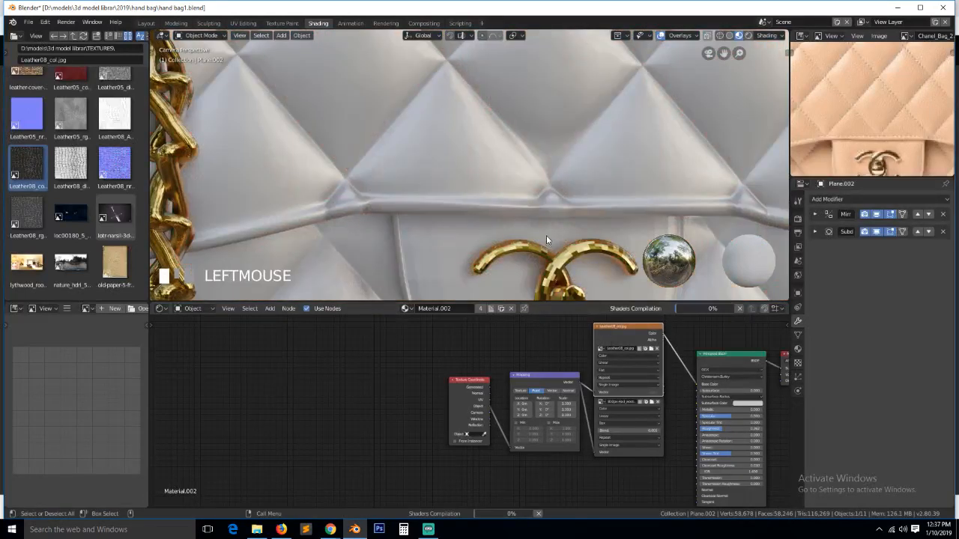
pyautogui.scroll(-6, 545, 236)
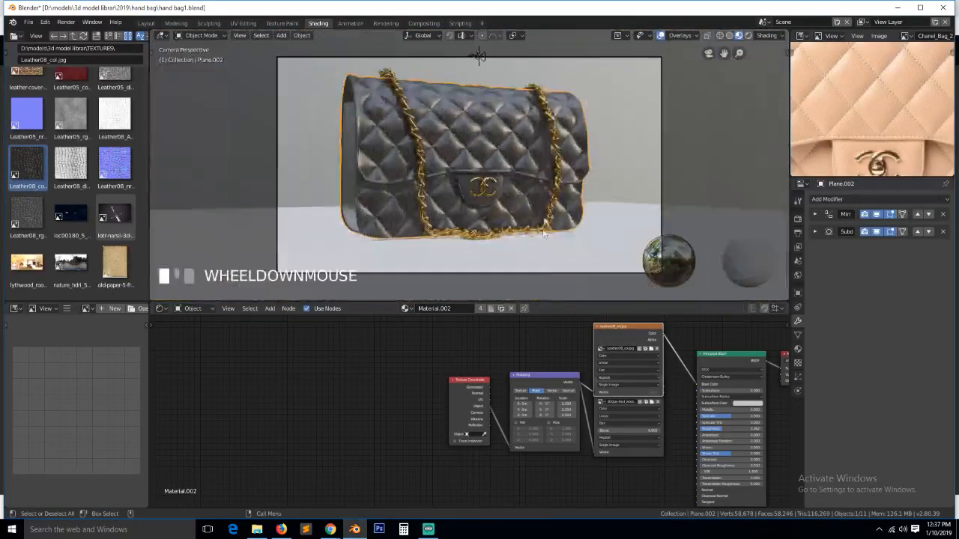
pyautogui.click(639, 453)
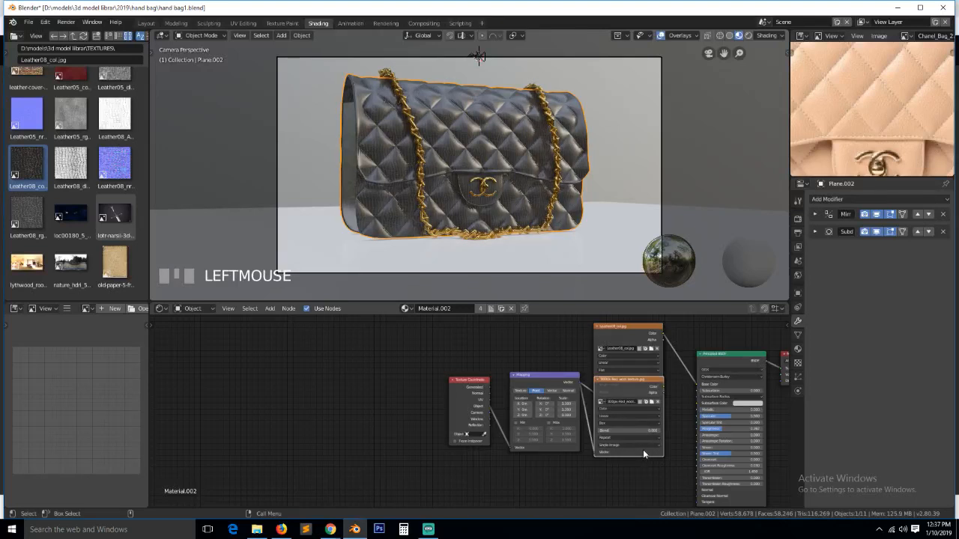
pyautogui.press('Delete')
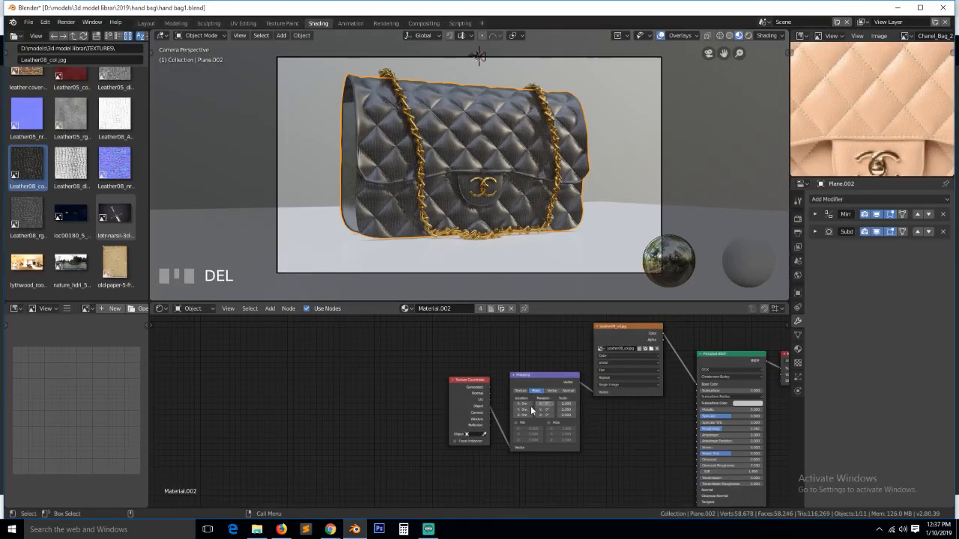
# - Move the Texture Coordinate, Mapping and colour image nodes up-left, save, and reselect the handbag
pyautogui.moveTo(449, 380); pyautogui.dragTo(379, 372)
pyautogui.moveTo(514, 382); pyautogui.dragTo(435, 355)
pyautogui.moveTo(605, 334); pyautogui.dragTo(562, 326)
pyautogui.hotkey('ctrl', 's')
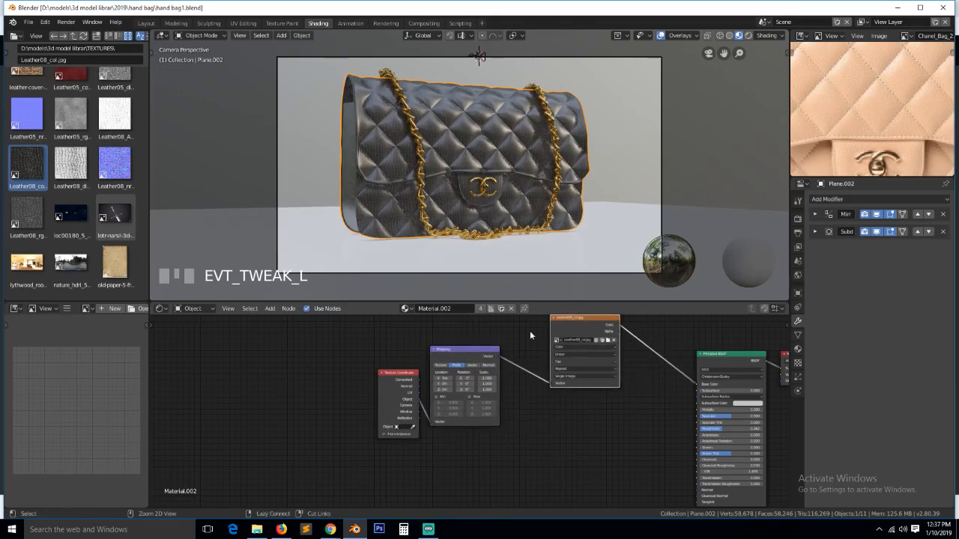
pyautogui.hotkey('alt', 'a')
pyautogui.click(386, 181)
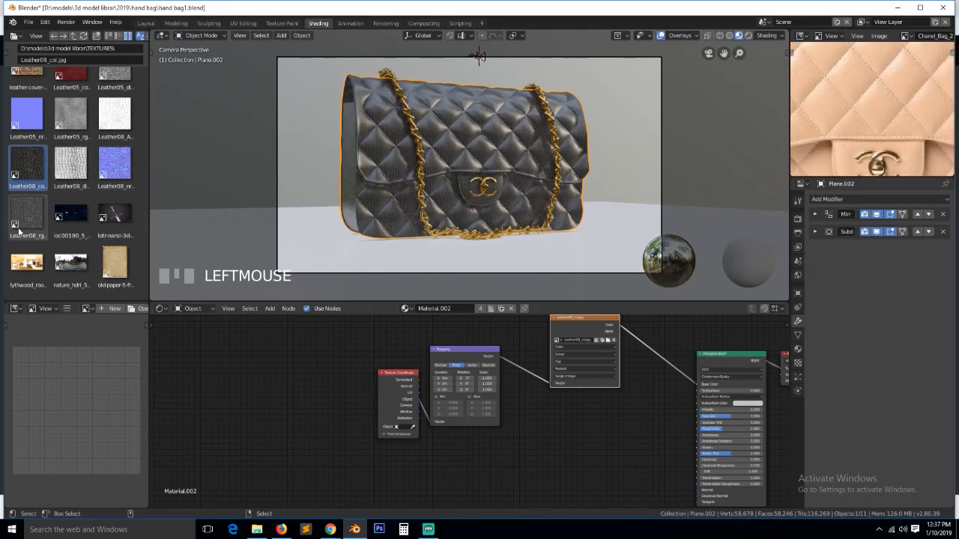
# - Add Leather08_rgh.jpg with Box projection, wire its Color into Roughness, and save the file
pyautogui.moveTo(19, 229); pyautogui.dragTo(520, 440)
pyautogui.click(65, 180)
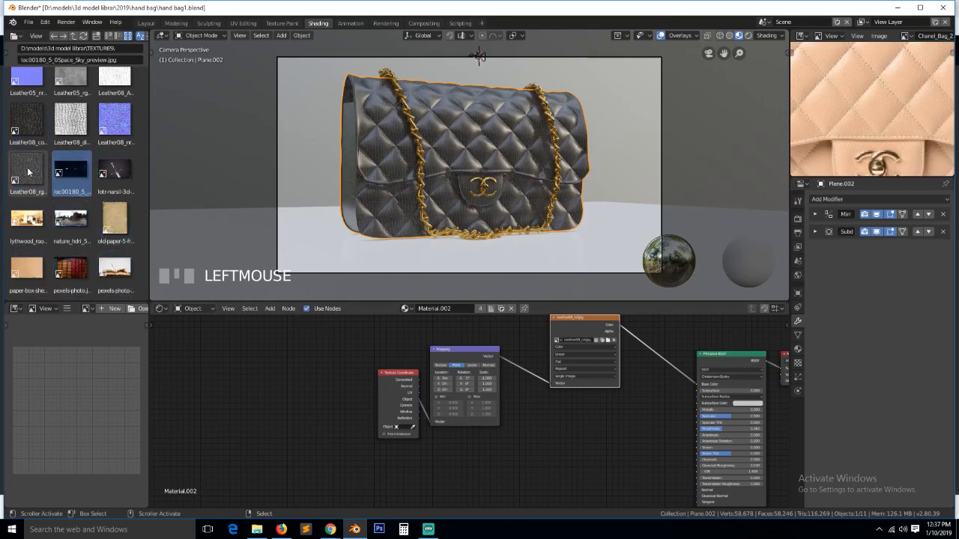
pyautogui.moveTo(27, 173); pyautogui.dragTo(549, 486)
pyautogui.click(589, 462)
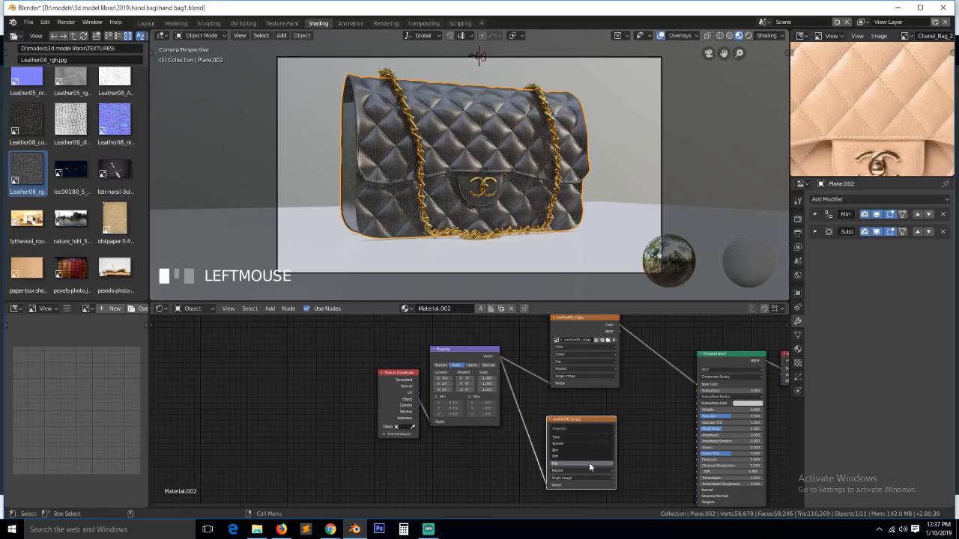
pyautogui.click(587, 452)
pyautogui.moveTo(616, 427); pyautogui.dragTo(698, 429)
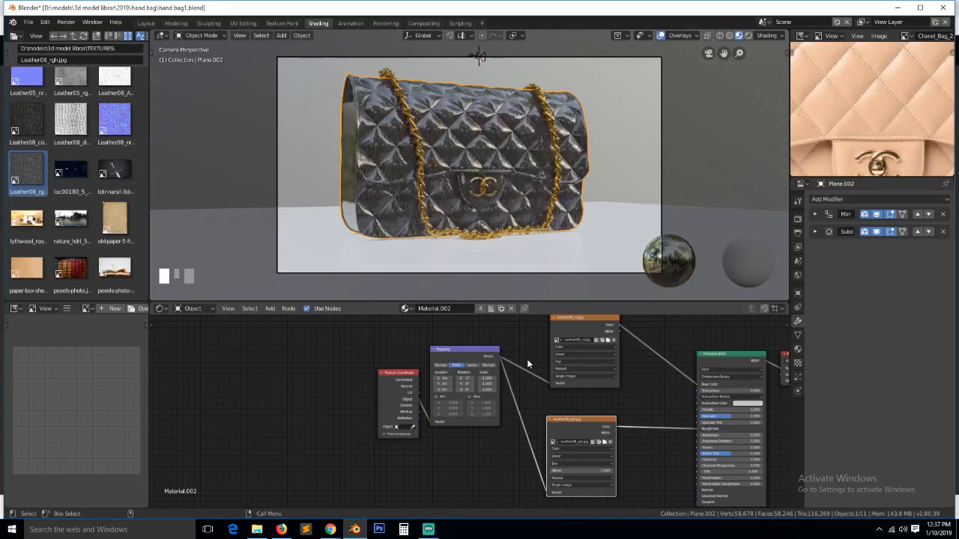
pyautogui.press('a')
pyautogui.hotkey('ctrl', 's')
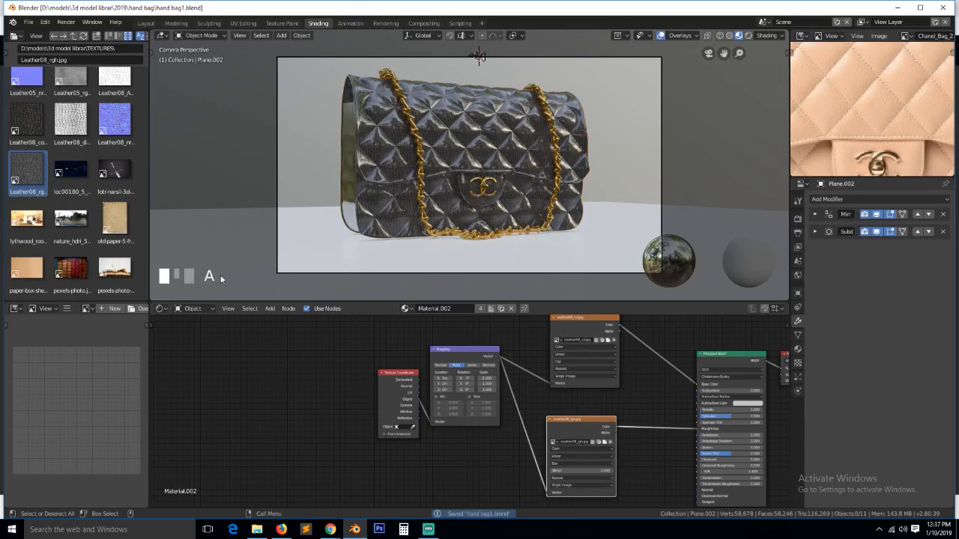
# - Move the Material Output node aside and add Leather08_disp.jpg as an image texture node
pyautogui.click(70, 121)
pyautogui.scroll(-2, 619, 348)
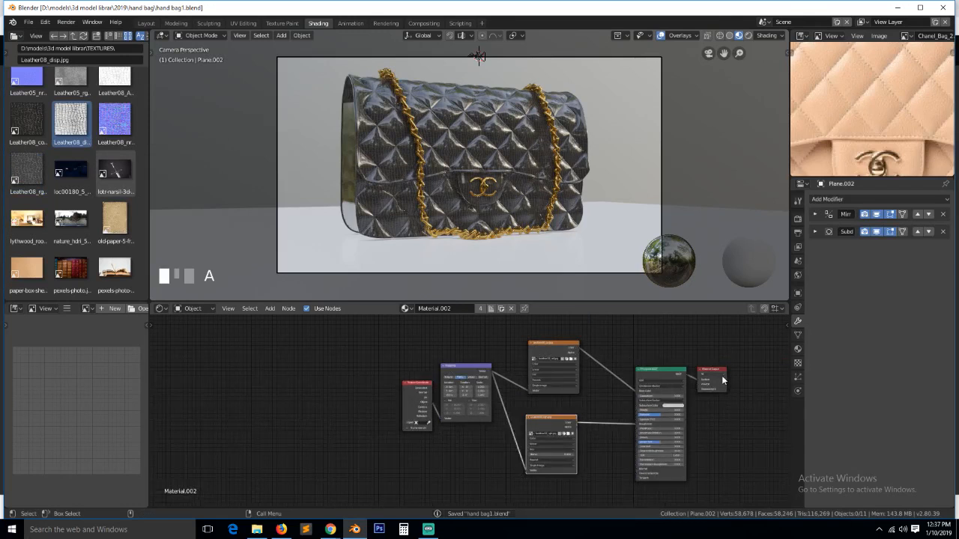
pyautogui.moveTo(723, 381); pyautogui.dragTo(781, 349)
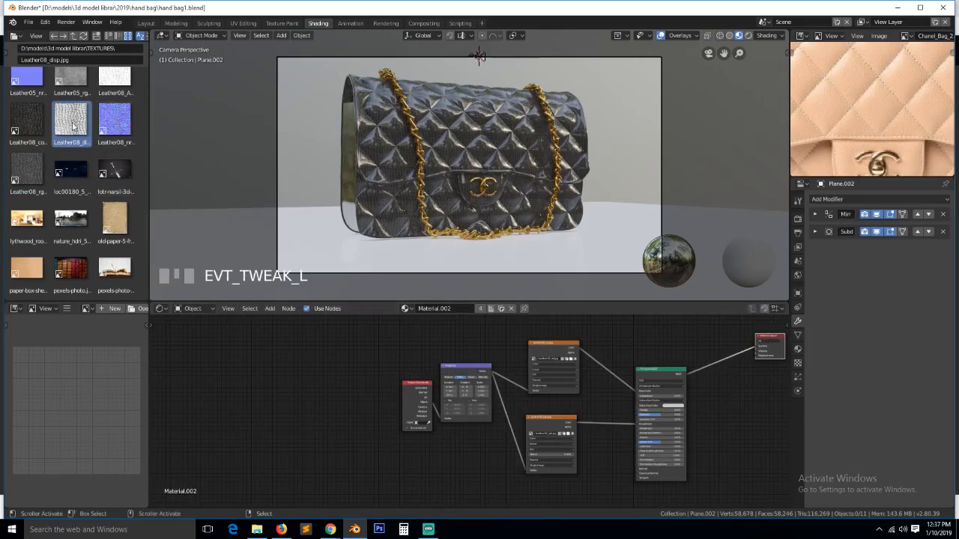
pyautogui.moveTo(73, 127); pyautogui.dragTo(740, 426)
pyautogui.click(684, 412)
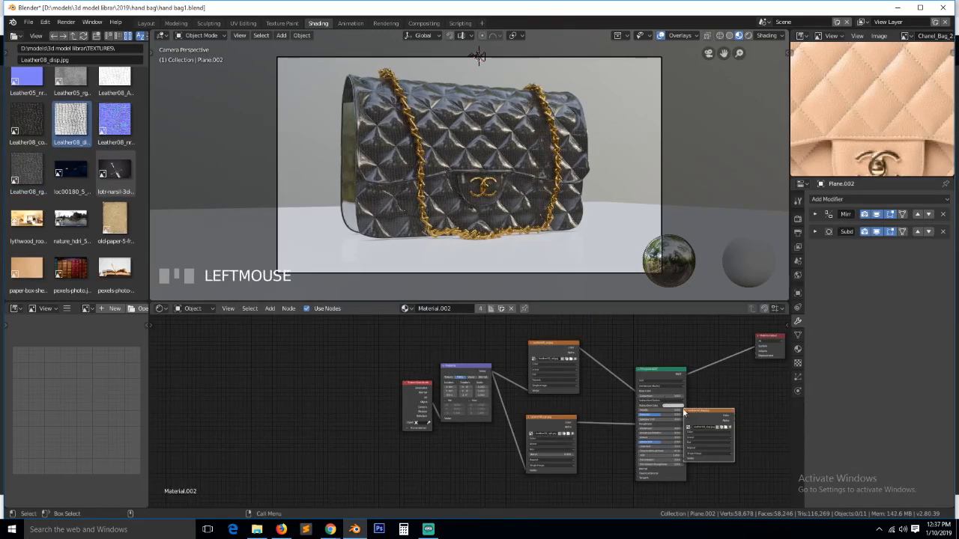
pyautogui.moveTo(684, 412); pyautogui.dragTo(693, 403)
pyautogui.press('KP_Decimal')
# - Add a Math node set to Multiply and connect its result to the displacement input
pyautogui.hotkey('shift', 'a')
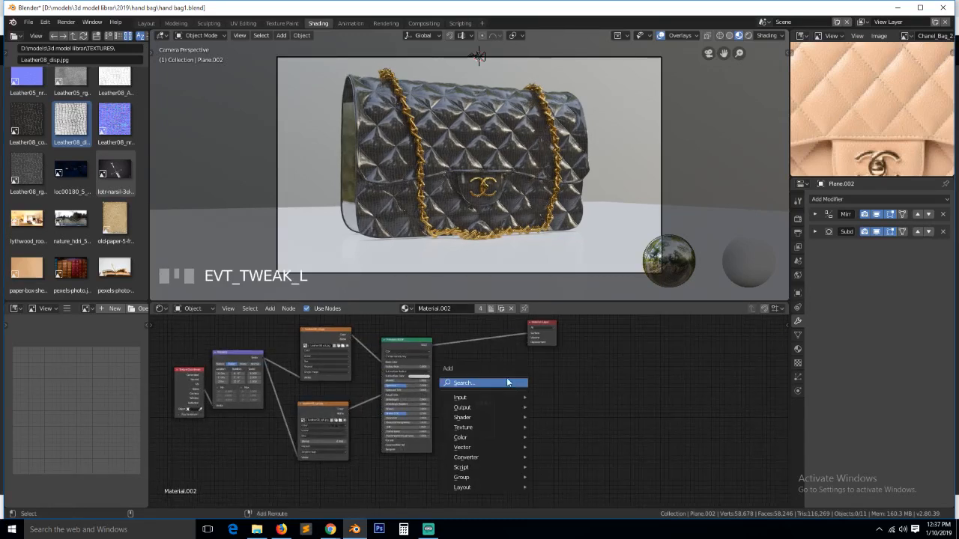
pyautogui.moveTo(485, 459)
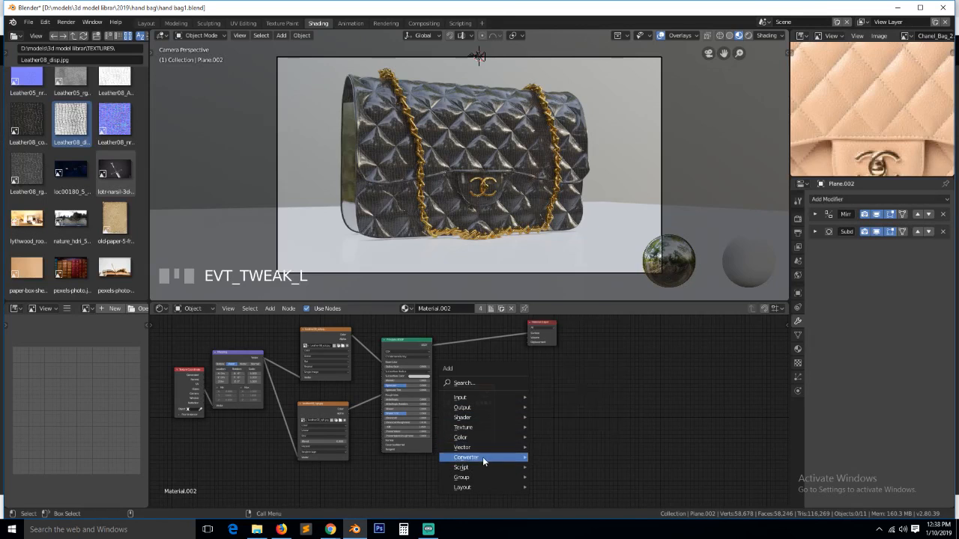
pyautogui.click(573, 380)
pyautogui.click(558, 395)
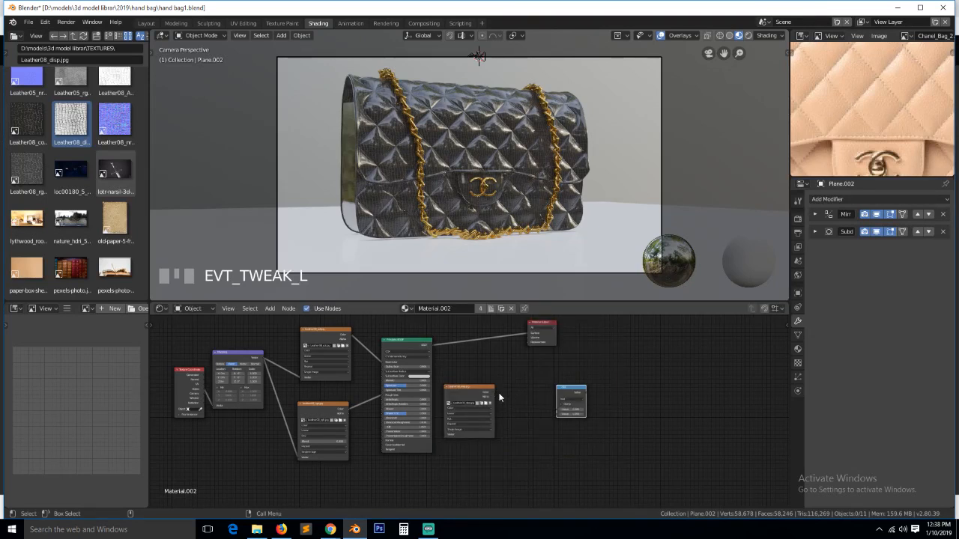
pyautogui.moveTo(495, 398); pyautogui.dragTo(562, 410)
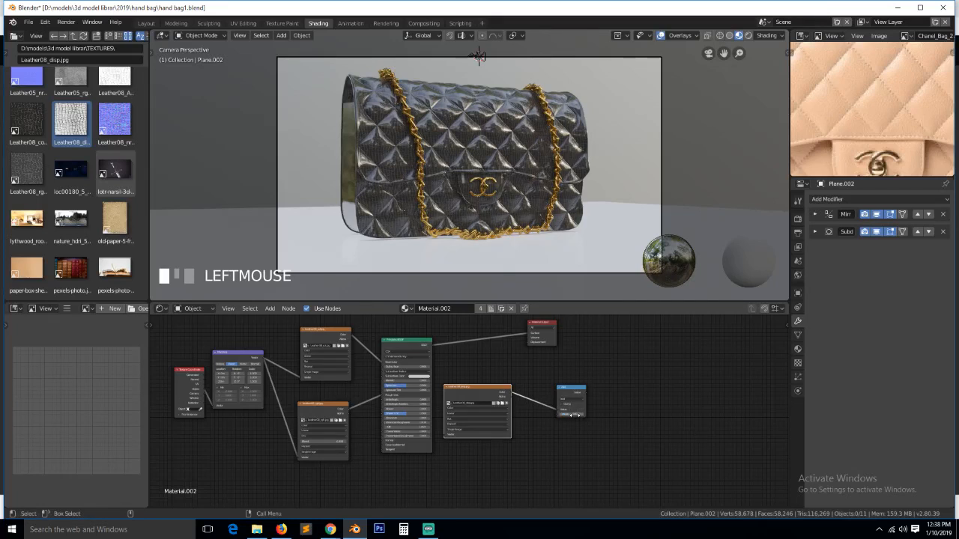
pyautogui.scroll(2, 575, 414)
pyautogui.click(608, 395)
pyautogui.click(616, 378)
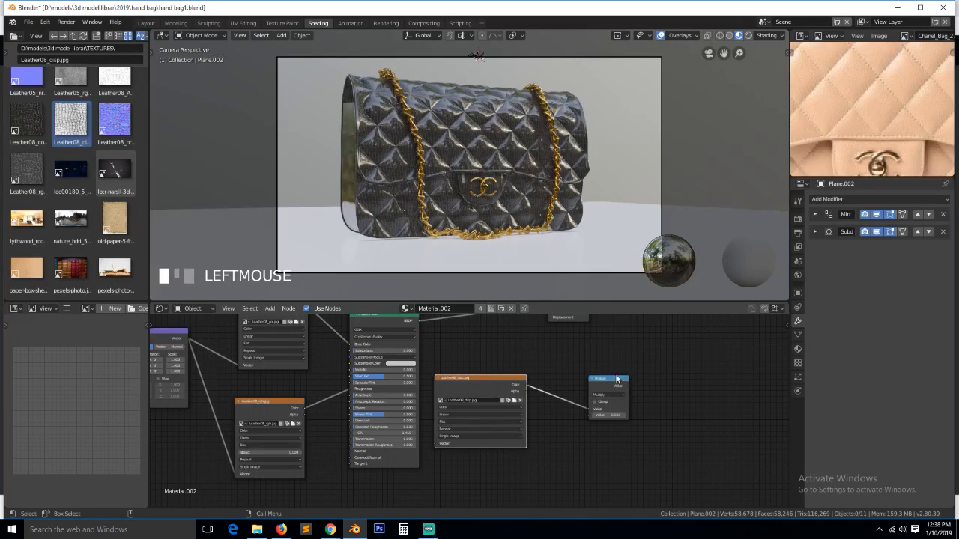
pyautogui.moveTo(613, 379); pyautogui.dragTo(548, 320)
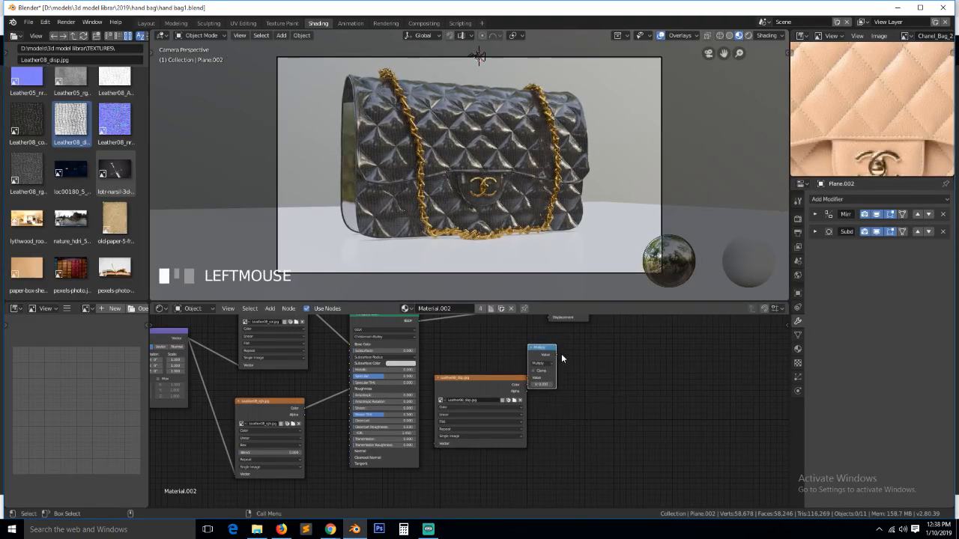
pyautogui.moveTo(561, 353); pyautogui.dragTo(550, 317)
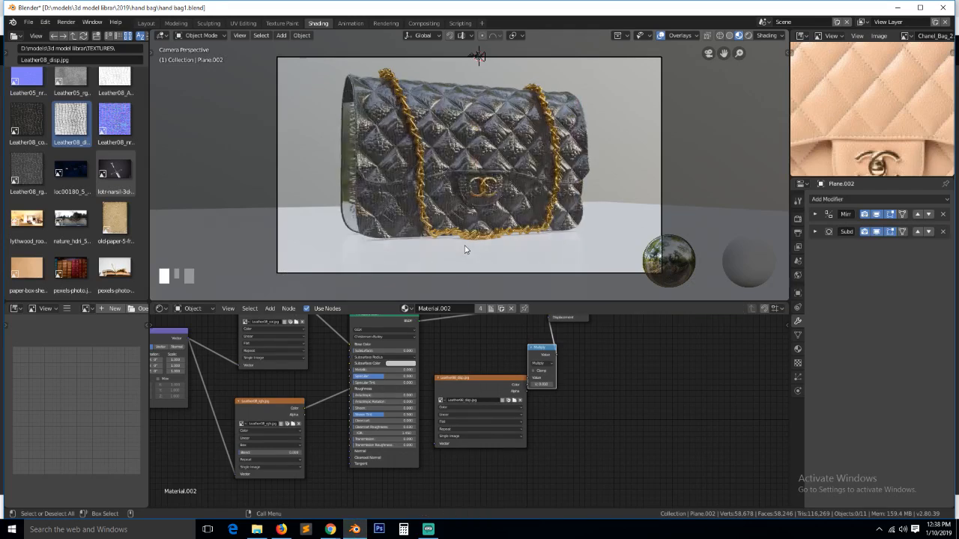
# - Connect the Mapping node's output to the Leather08_disp image's vector input
pyautogui.scroll(4, 464, 250)
pyautogui.scroll(-3, 416, 342)
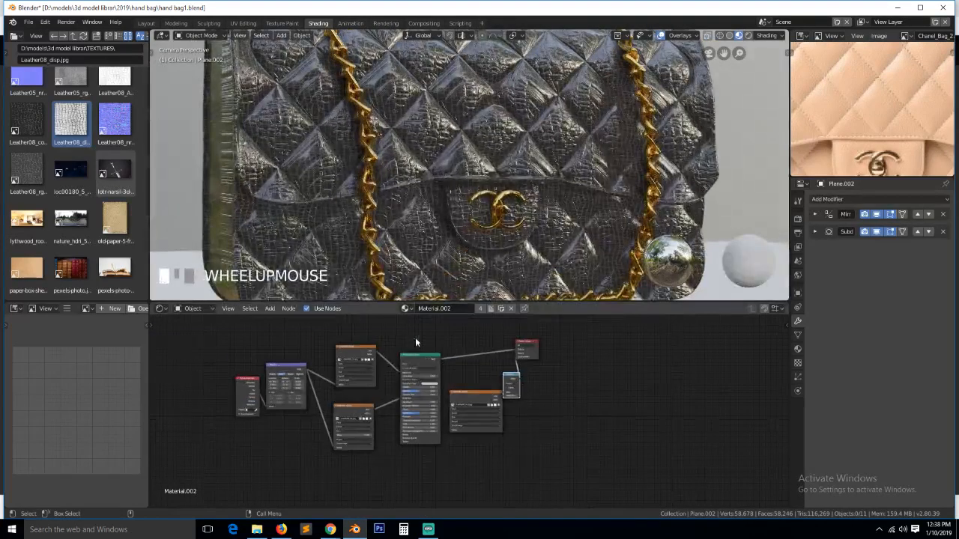
pyautogui.scroll(1, 307, 369)
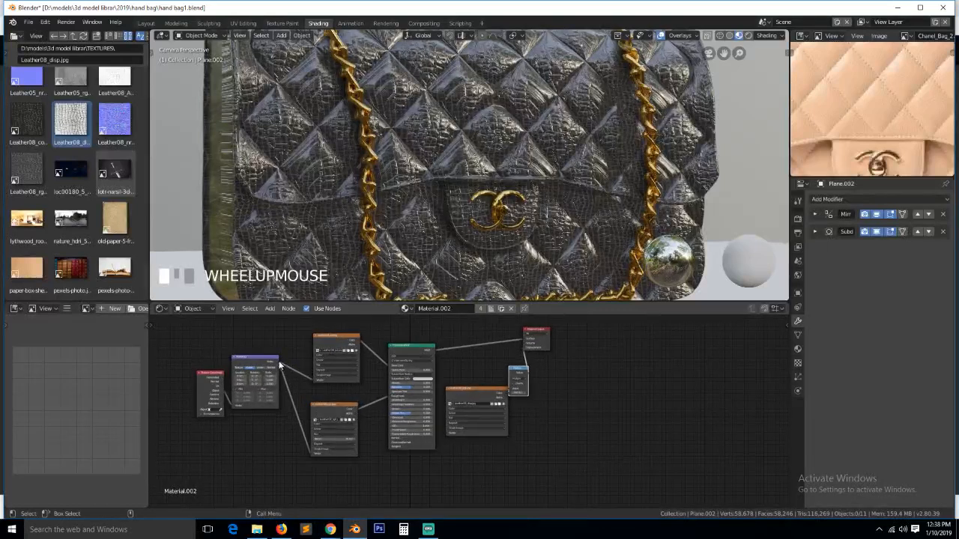
pyautogui.moveTo(279, 363); pyautogui.dragTo(447, 433)
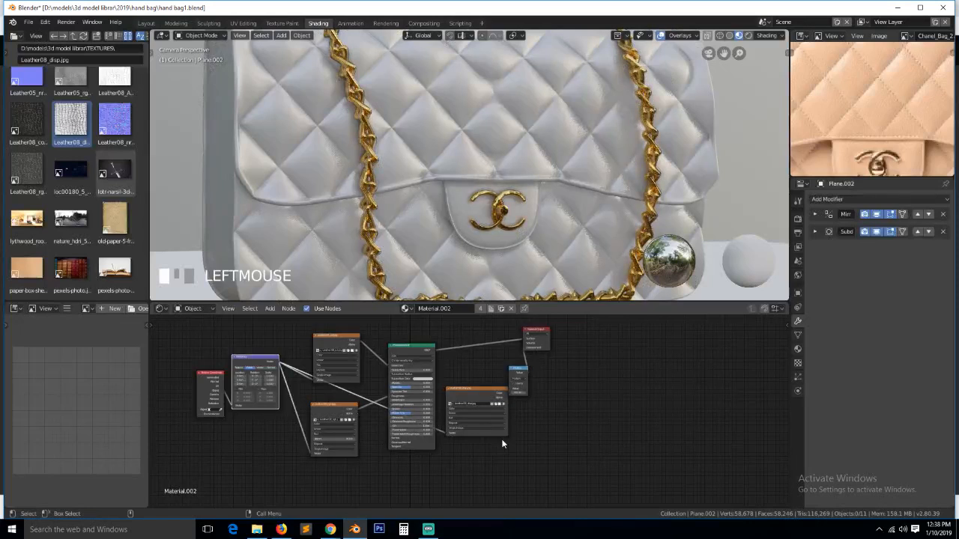
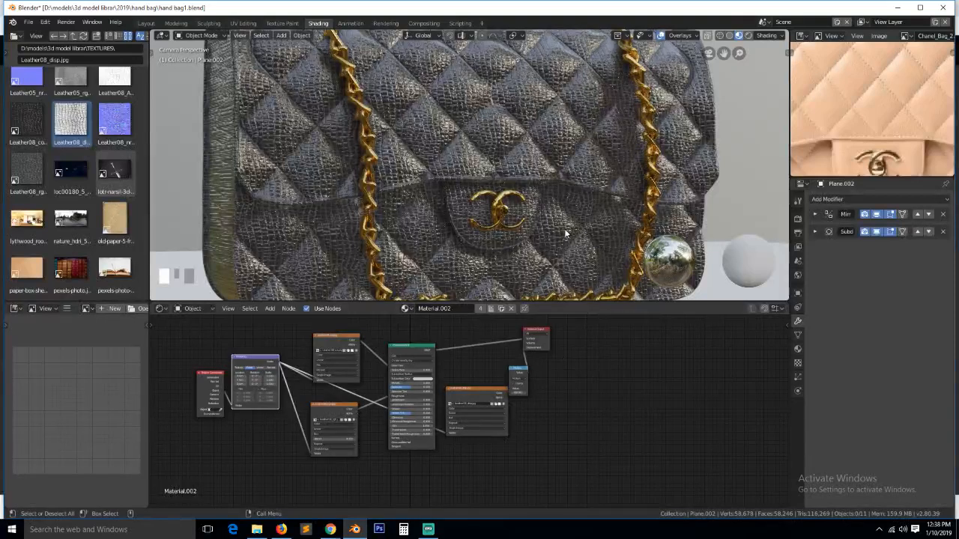
# - Set the displacement Multiply node's Value to 0.005 and reframe the viewport on the camera
pyautogui.scroll(3, 564, 228)
pyautogui.scroll(3, 542, 411)
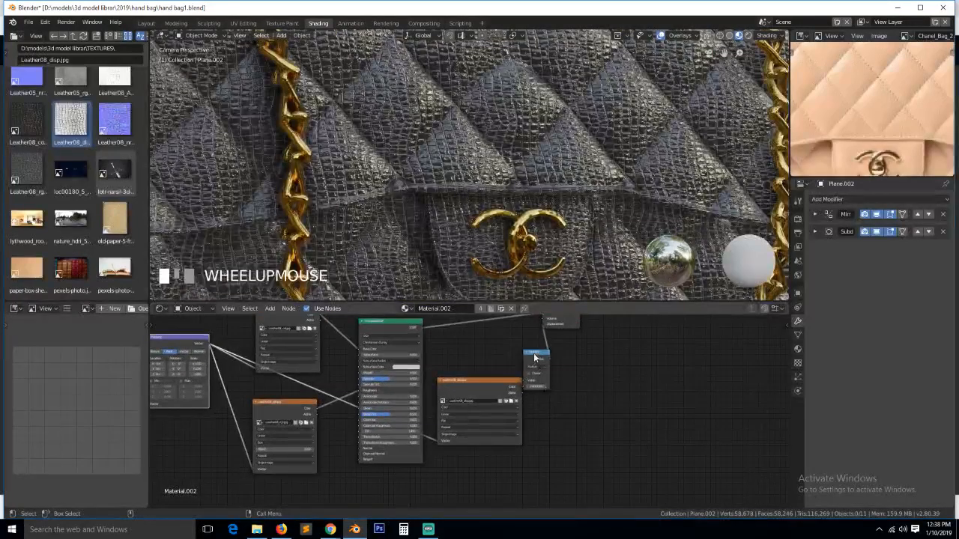
pyautogui.moveTo(535, 357); pyautogui.dragTo(573, 373)
pyautogui.scroll(3, 578, 419)
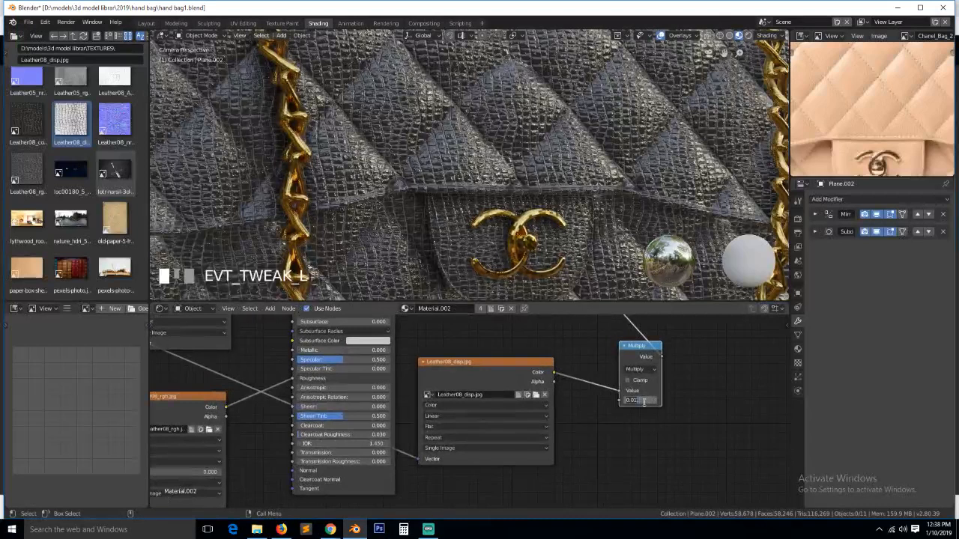
pyautogui.click(697, 389)
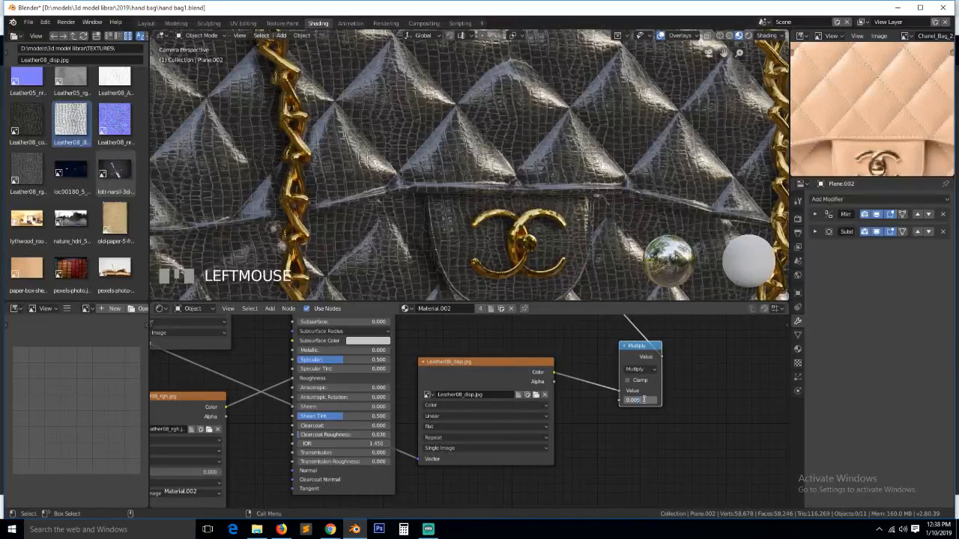
pyautogui.scroll(-5, 528, 198)
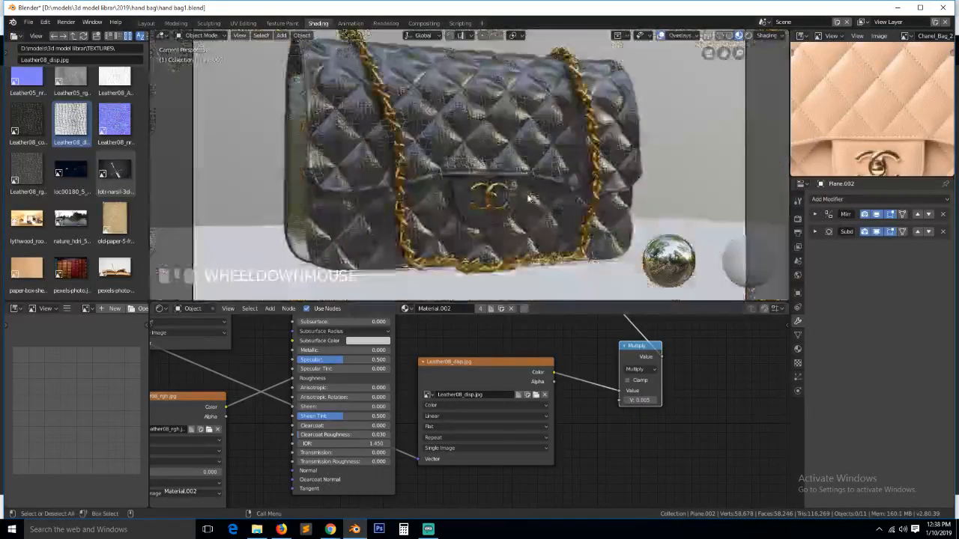
pyautogui.scroll(2, 529, 199)
pyautogui.scroll(-3, 522, 192)
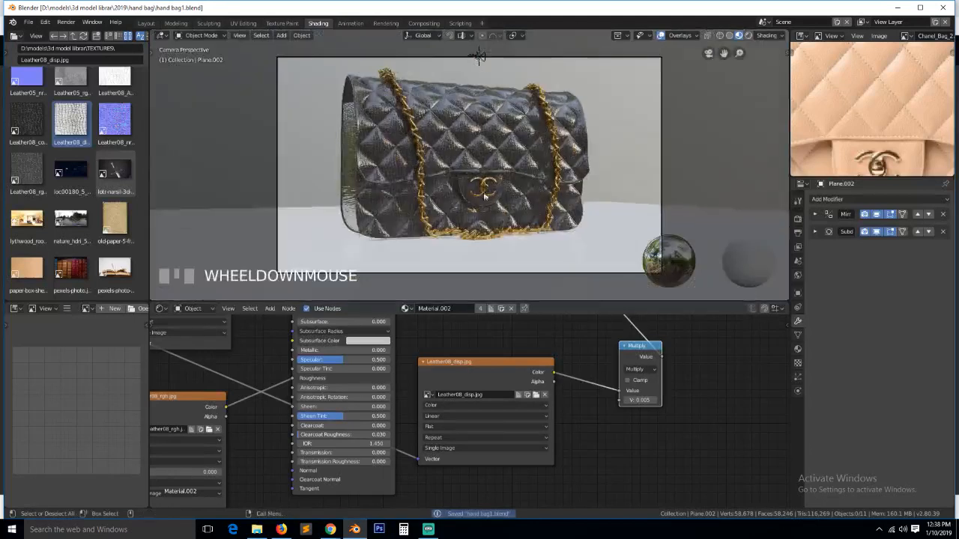
pyautogui.scroll(-3, 237, 417)
# - Insert a ColorRamp node on the Leather08_rgh roughness link
pyautogui.moveTo(287, 412); pyautogui.dragTo(228, 455)
pyautogui.hotkey('shift', 'a')
pyautogui.moveTo(270, 409)
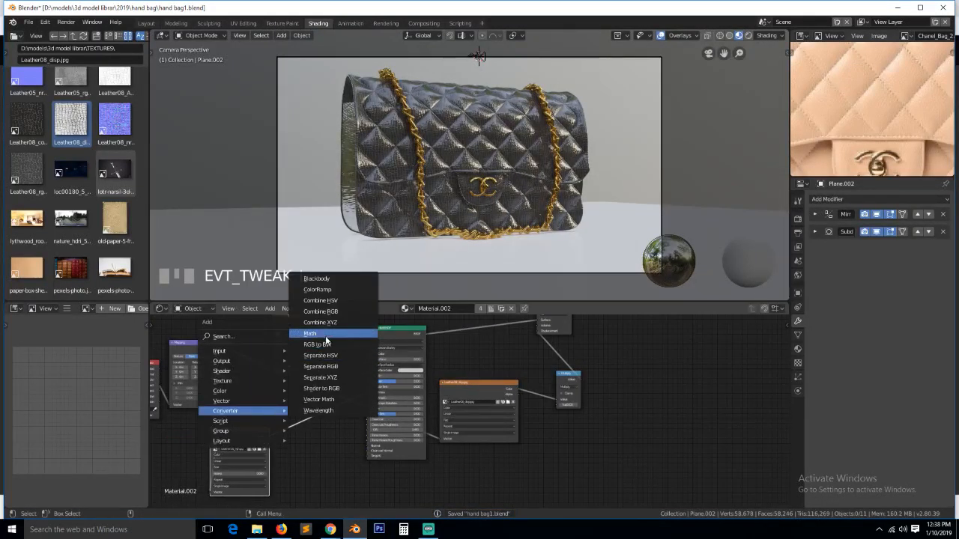
pyautogui.click(329, 290)
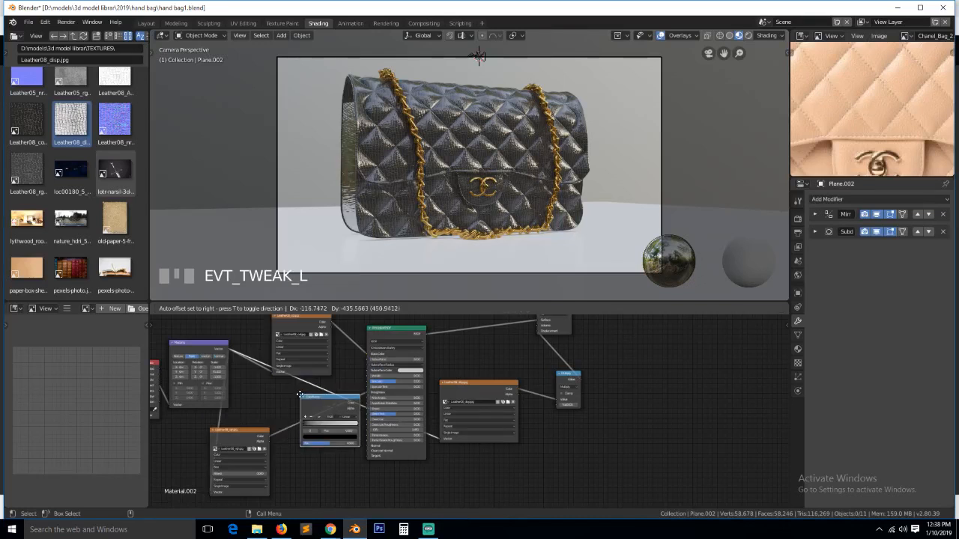
pyautogui.click(289, 406)
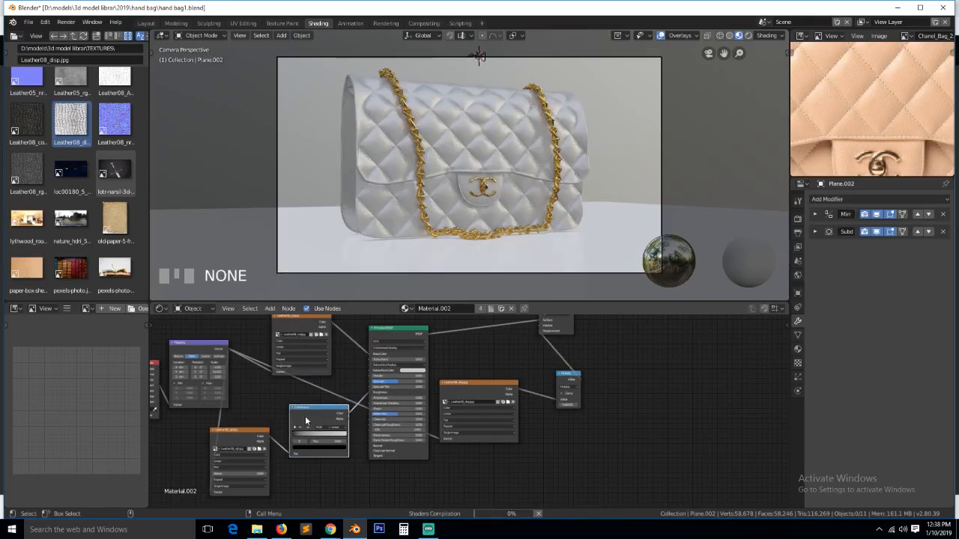
pyautogui.click(309, 419)
pyautogui.press('KP_Decimal')
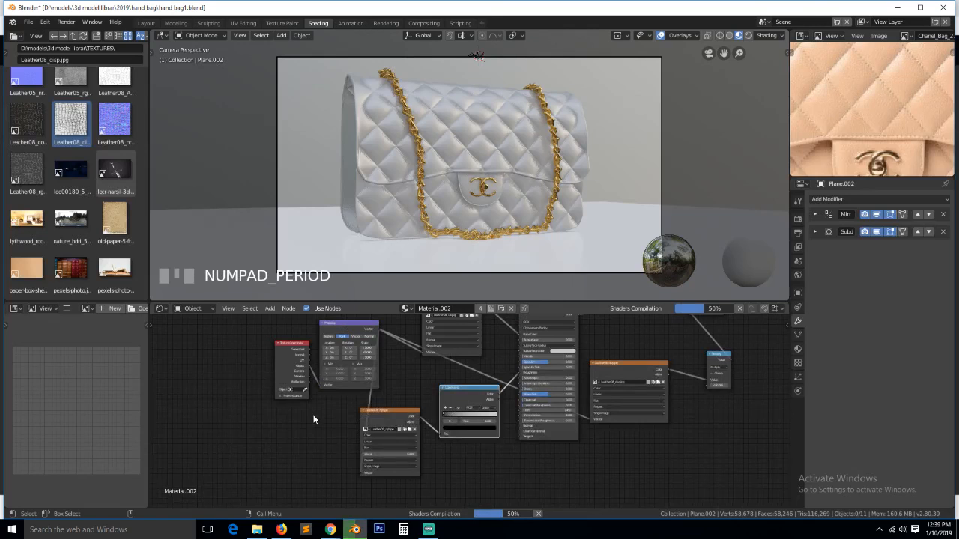
# - Lift the ColorRamp's dark stop to grey 0.468 and save hand bag1.blend
pyautogui.scroll(5, 476, 420)
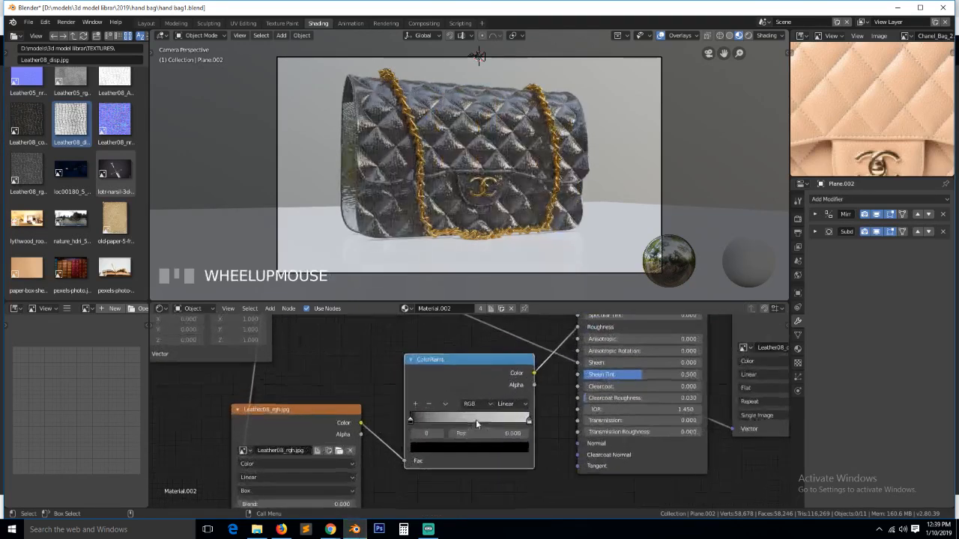
pyautogui.click(418, 457)
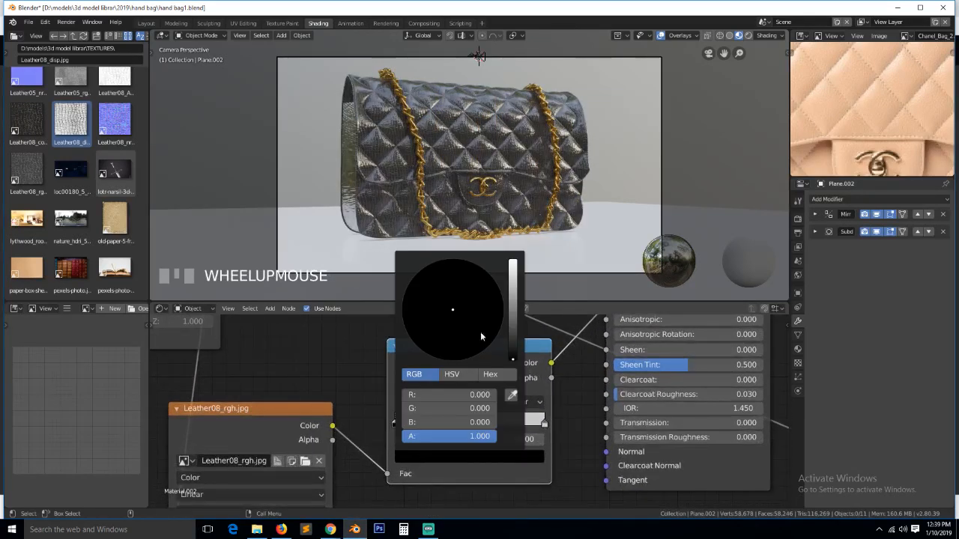
pyautogui.click(513, 294)
pyautogui.moveTo(515, 297); pyautogui.dragTo(515, 290)
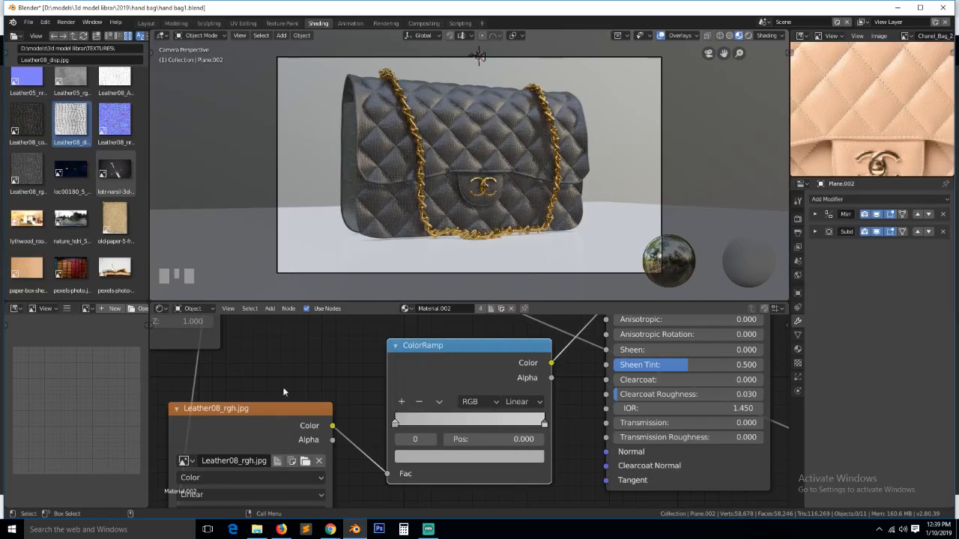
pyautogui.hotkey('ctrl', 's')
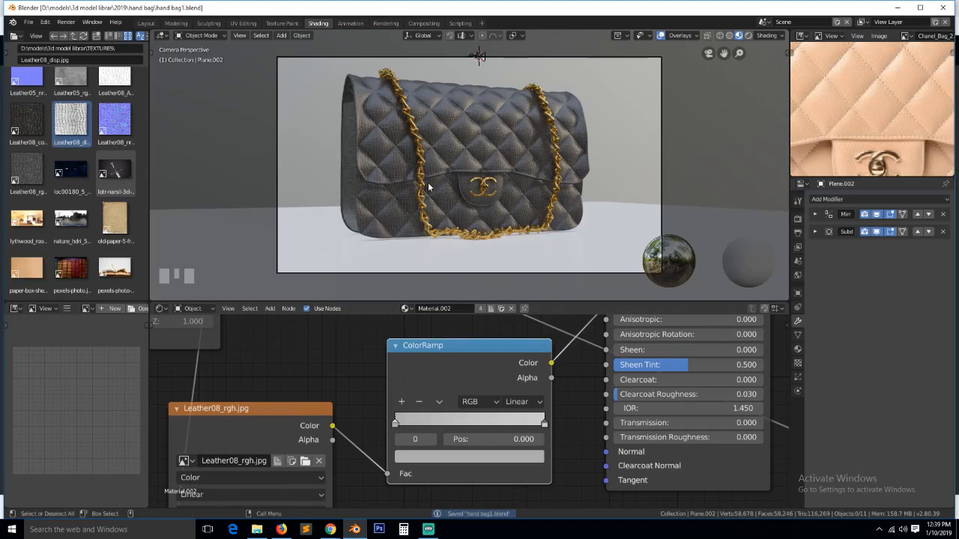
pyautogui.scroll(2, 432, 181)
pyautogui.scroll(-2, 433, 181)
pyautogui.scroll(-4, 495, 347)
pyautogui.scroll(-3, 493, 373)
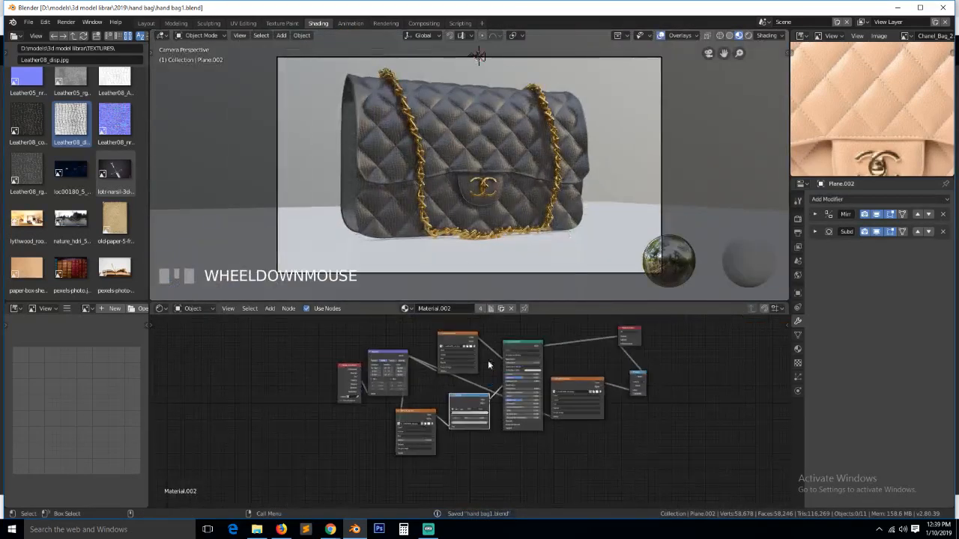
# - Add an Ambient Occlusion input node above the node tree
pyautogui.moveTo(470, 341); pyautogui.dragTo(458, 360)
pyautogui.hotkey('shift', 'a')
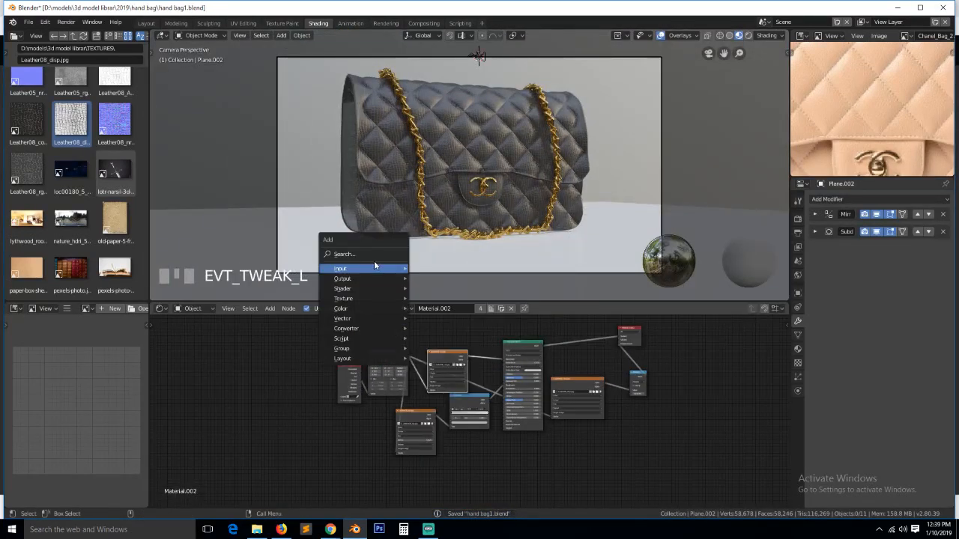
pyautogui.moveTo(374, 268)
pyautogui.click(453, 281)
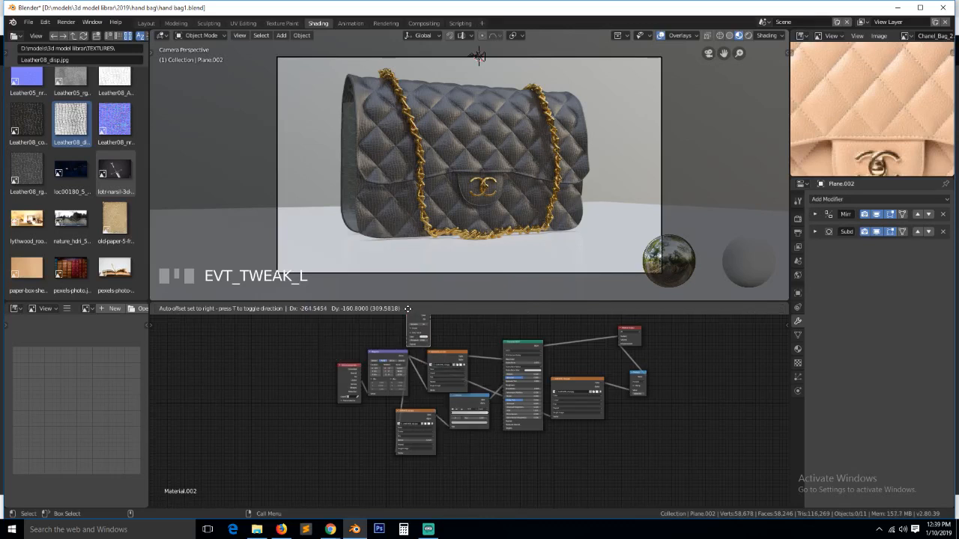
pyautogui.click(431, 321)
pyautogui.scroll(4, 442, 352)
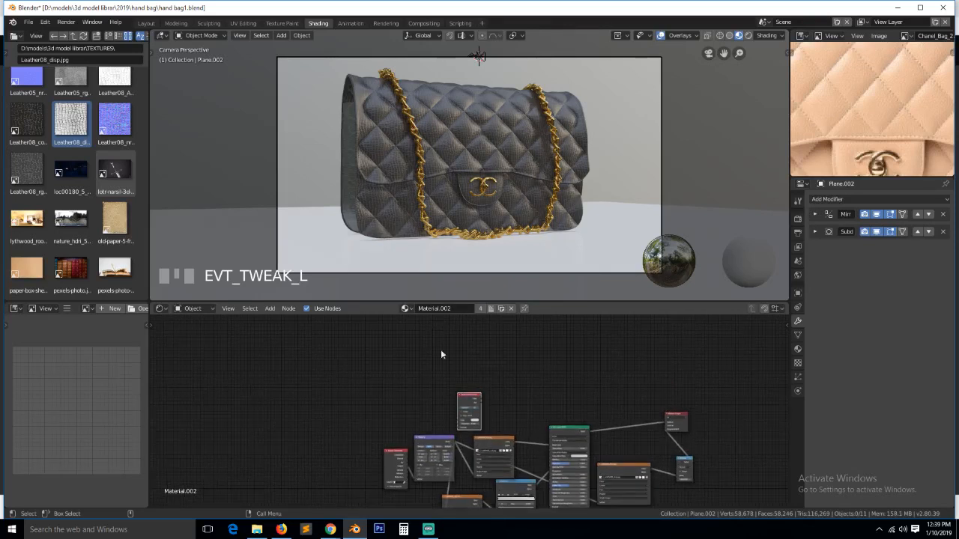
# - Add a MixRGB node set to Multiply, with AO wired into Color2
pyautogui.hotkey('shift', 'a')
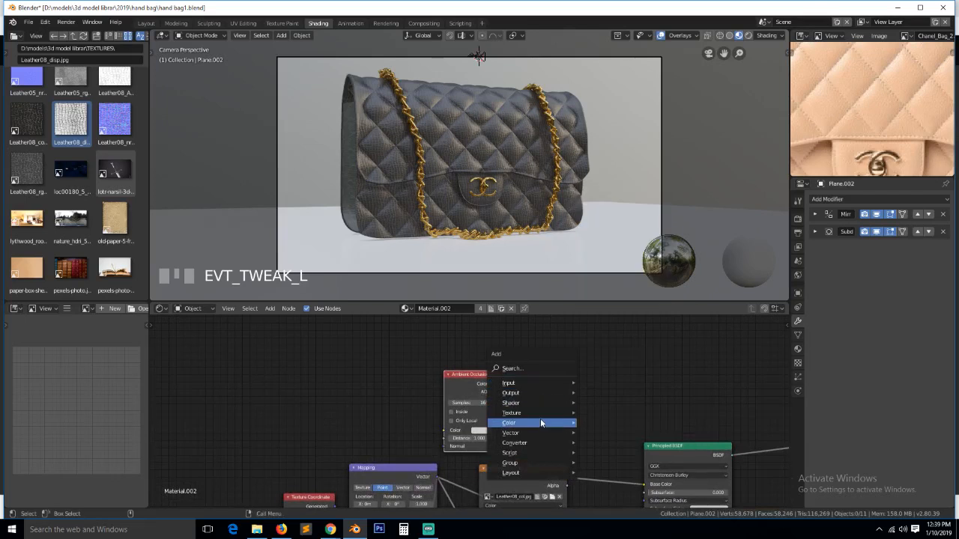
pyautogui.moveTo(540, 419)
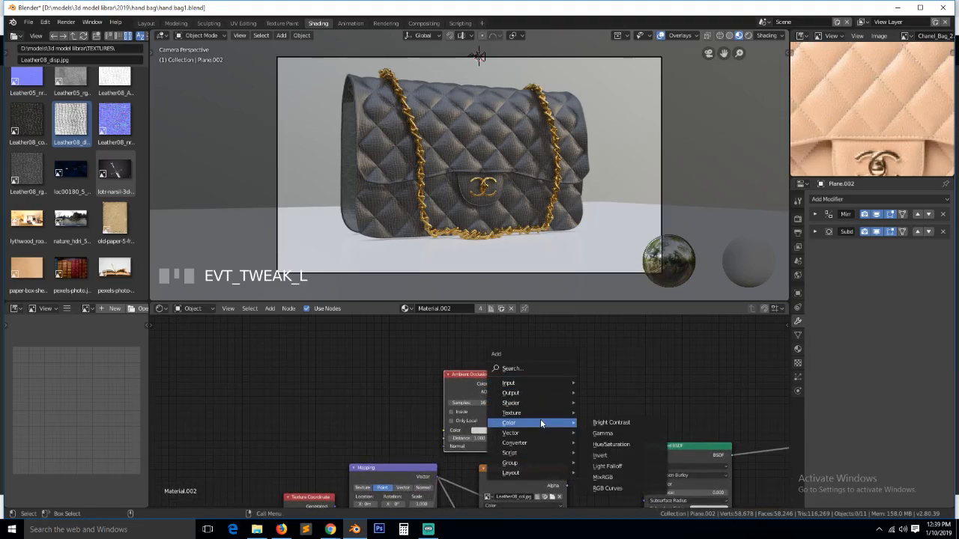
pyautogui.click(604, 478)
pyautogui.moveTo(495, 392); pyautogui.dragTo(622, 384)
pyautogui.click(594, 367)
pyautogui.click(587, 338)
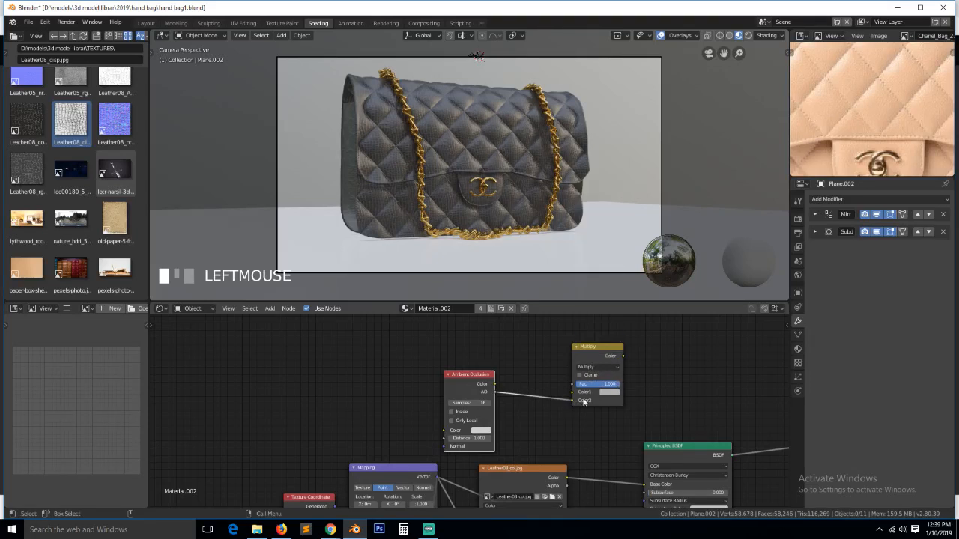
# - Feed Leather08_col into Color1 and send the Multiply result to Base Color
pyautogui.moveTo(567, 478); pyautogui.dragTo(578, 400)
pyautogui.moveTo(625, 356); pyautogui.dragTo(646, 484)
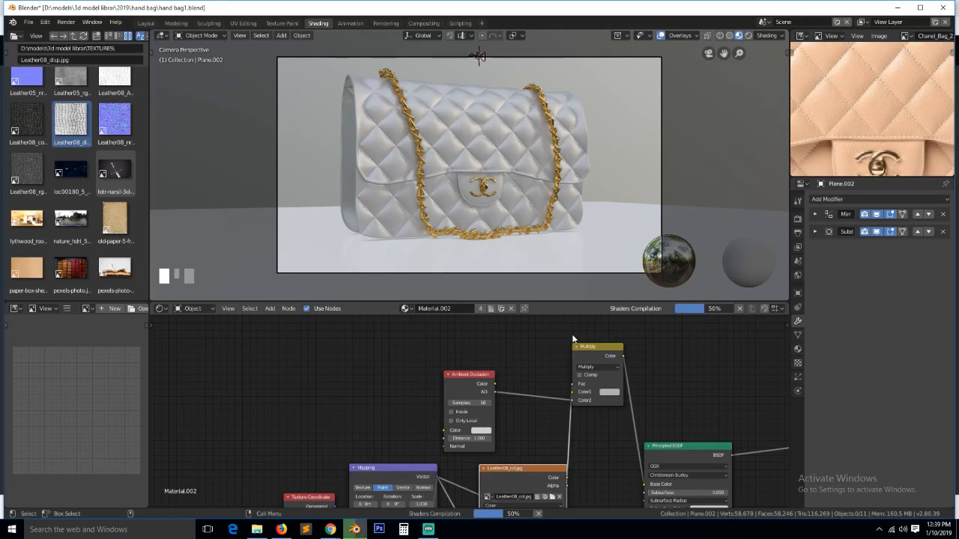
pyautogui.scroll(1, 490, 226)
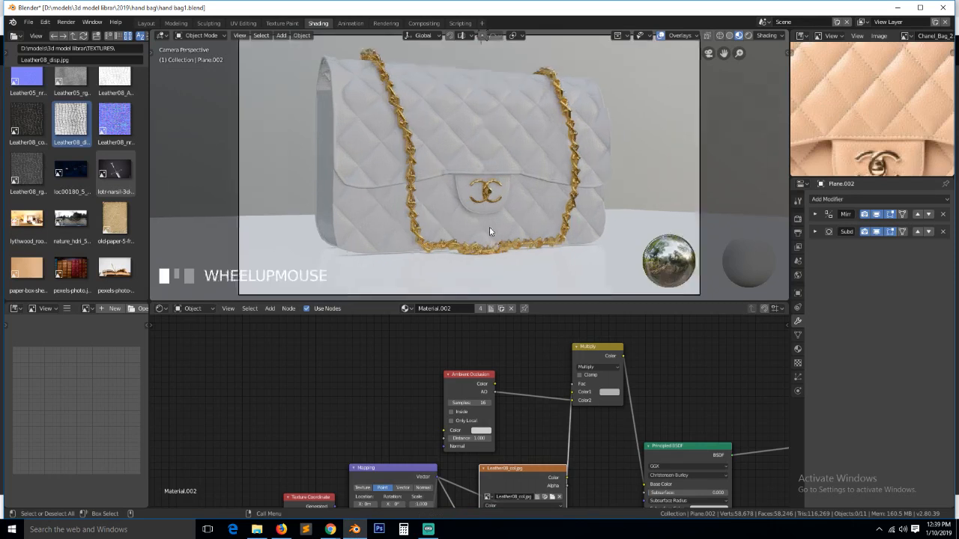
pyautogui.scroll(1, 489, 226)
pyautogui.moveTo(607, 350); pyautogui.dragTo(679, 371)
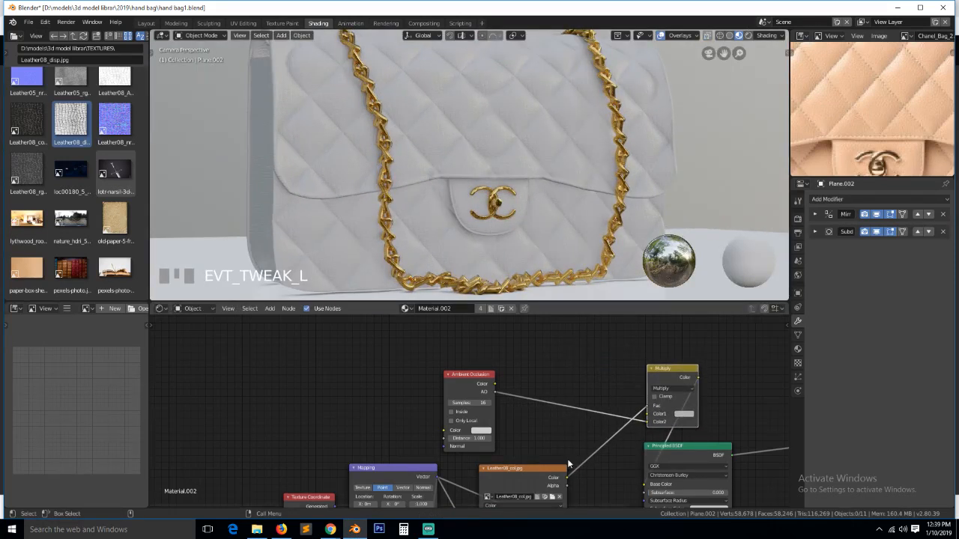
# - Move the Leather08_col texture beside the Ambient Occlusion node and save
pyautogui.click(526, 209)
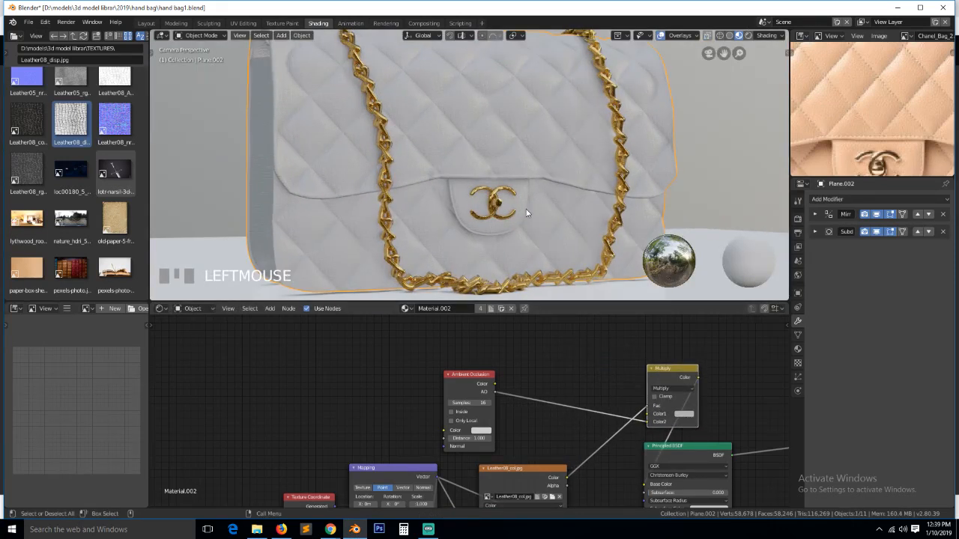
pyautogui.moveTo(527, 469); pyautogui.dragTo(554, 379)
pyautogui.click(653, 407)
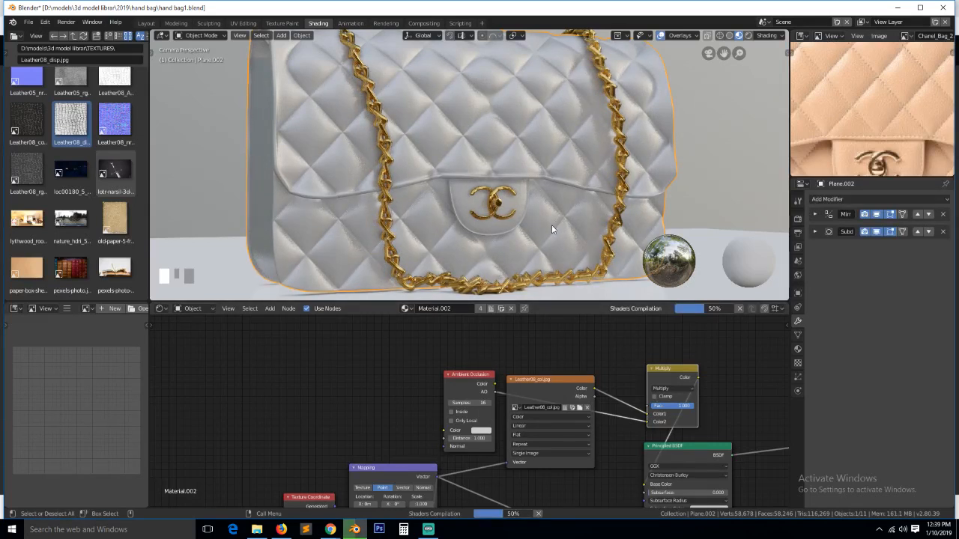
pyautogui.hotkey('ctrl', 's')
# - Shift the AO node left and insert a ColorRamp on its link to Multiply
pyautogui.moveTo(457, 381); pyautogui.dragTo(242, 357)
pyautogui.hotkey('shift', 'a')
pyautogui.moveTo(407, 399)
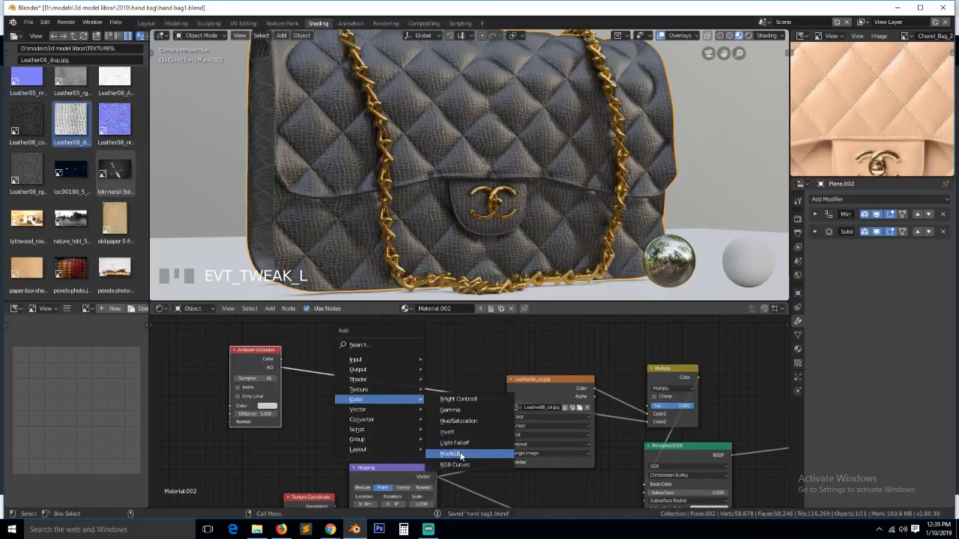
pyautogui.moveTo(375, 420)
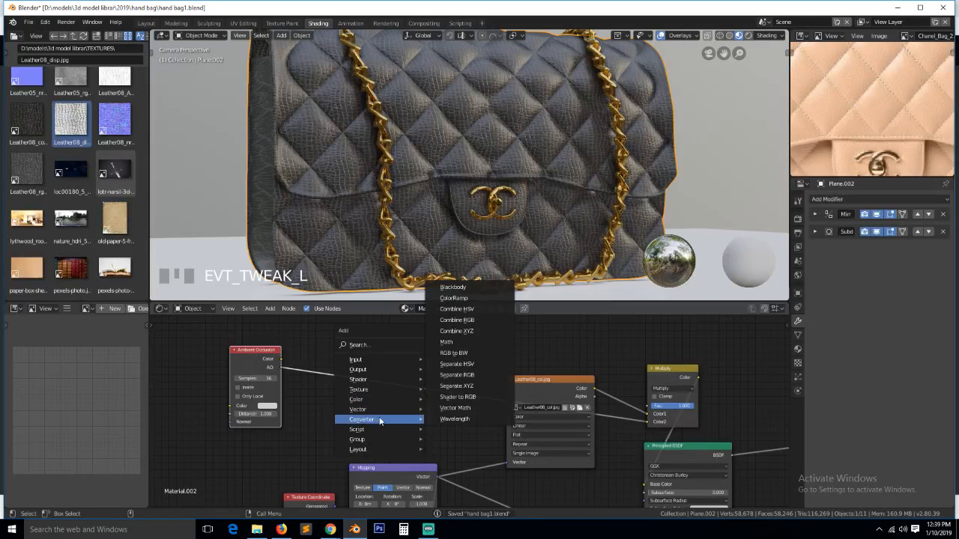
pyautogui.click(454, 298)
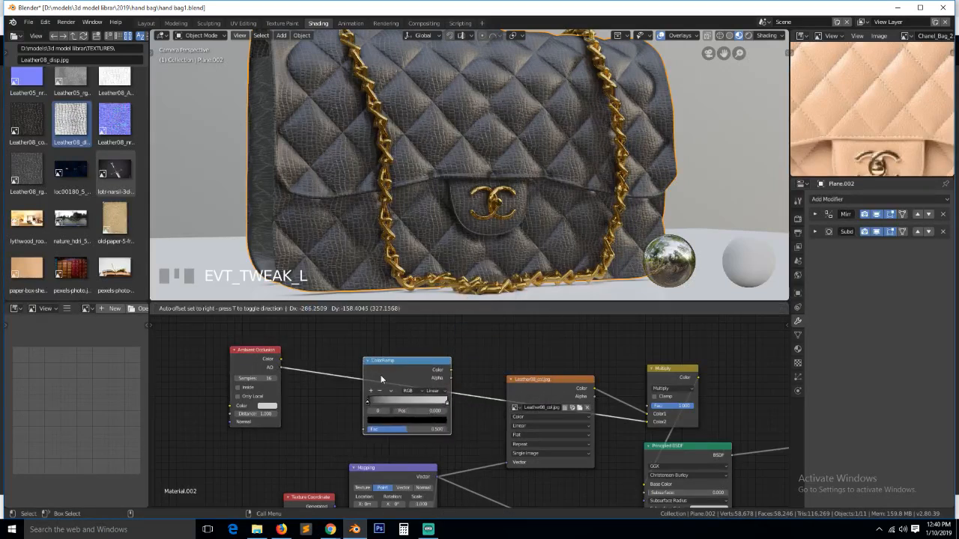
pyautogui.click(382, 379)
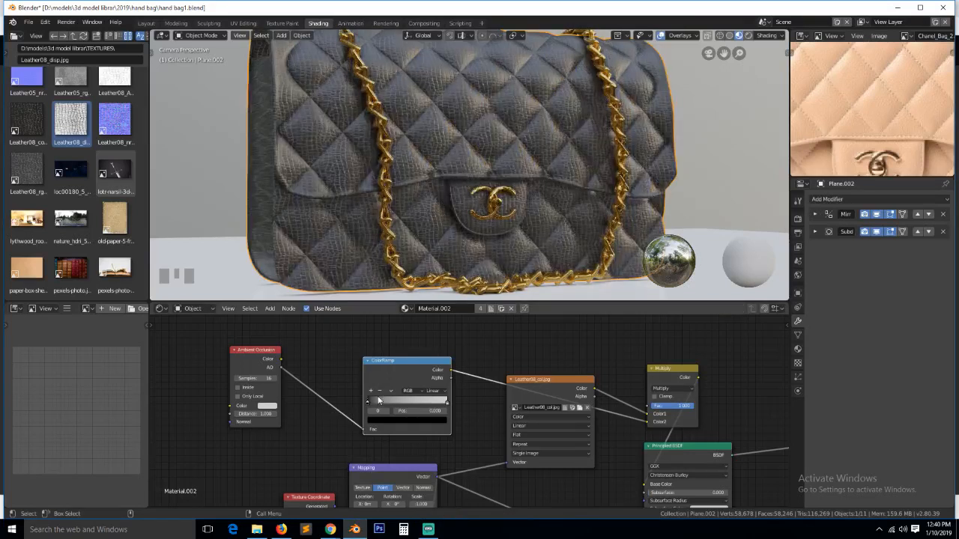
# - Move the AO ColorRamp's dark stop to 0.295 and save
pyautogui.moveTo(376, 402)
pyautogui.mouseDown()
pyautogui.moveTo(399, 406)
pyautogui.moveTo(389, 404)
pyautogui.mouseUp()
pyautogui.scroll(-5, 460, 217)
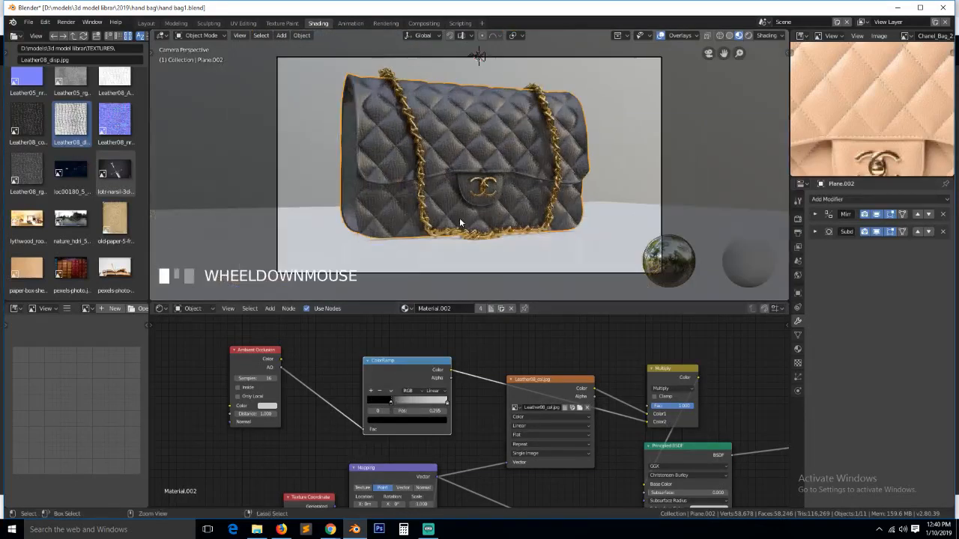
pyautogui.hotkey('ctrl', 's')
# - Orbit around the handbag to inspect the shading, then return to camera view and save
pyautogui.hotkey('alt', 'a')
pyautogui.press('`')
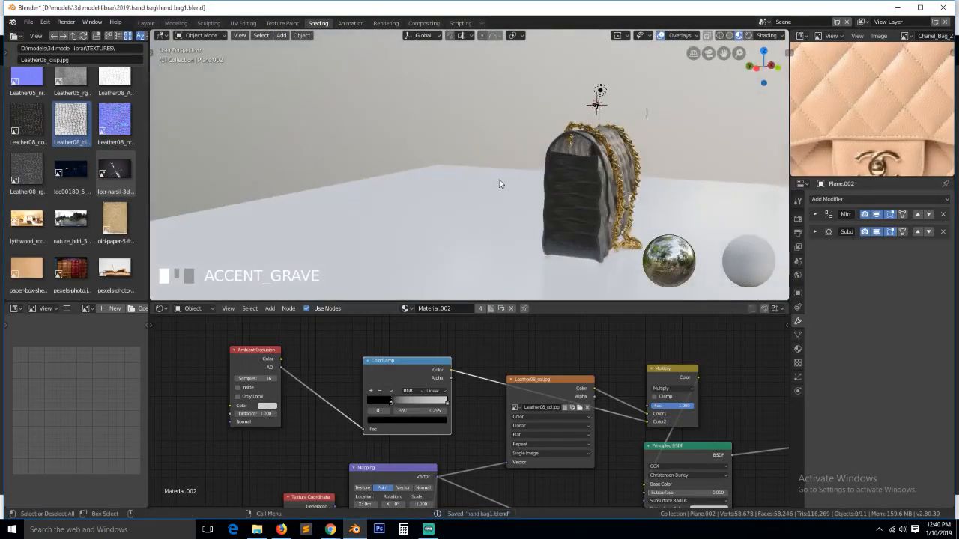
pyautogui.scroll(2, 500, 183)
pyautogui.scroll(-2, 422, 434)
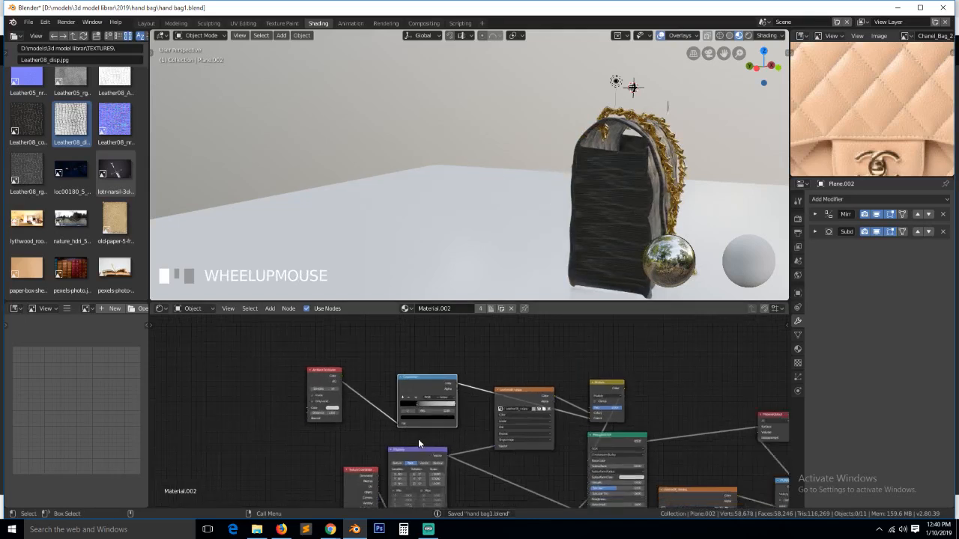
pyautogui.scroll(3, 552, 197)
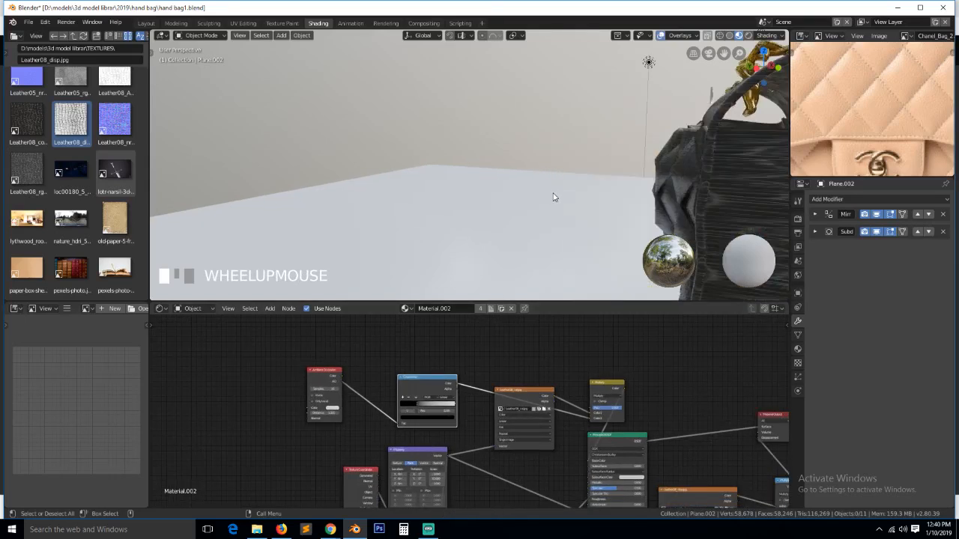
pyautogui.scroll(-3, 589, 191)
pyautogui.press('`')
pyautogui.moveTo(588, 191); pyautogui.dragTo(486, 189, button='middle')
pyautogui.scroll(-3, 849, 130)
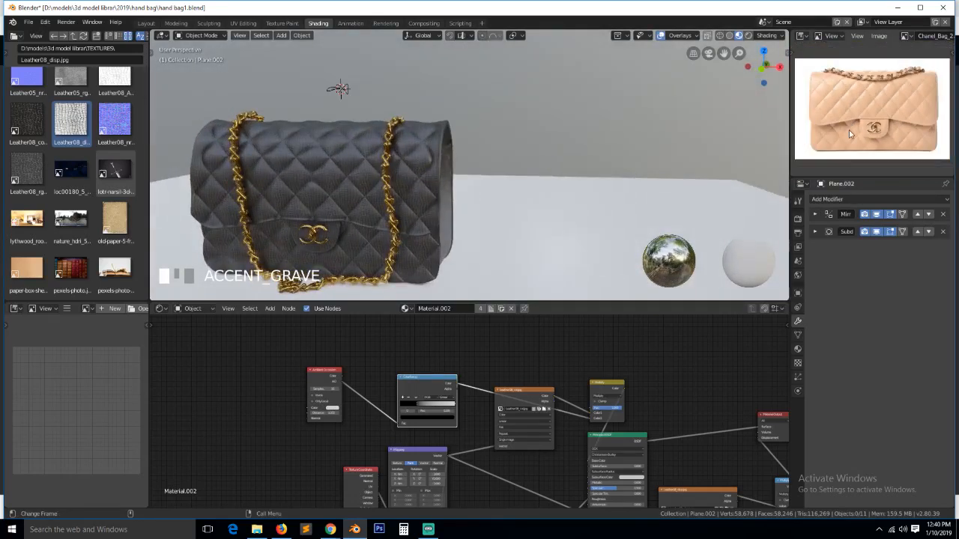
pyautogui.moveTo(311, 186); pyautogui.dragTo(454, 182, button='middle')
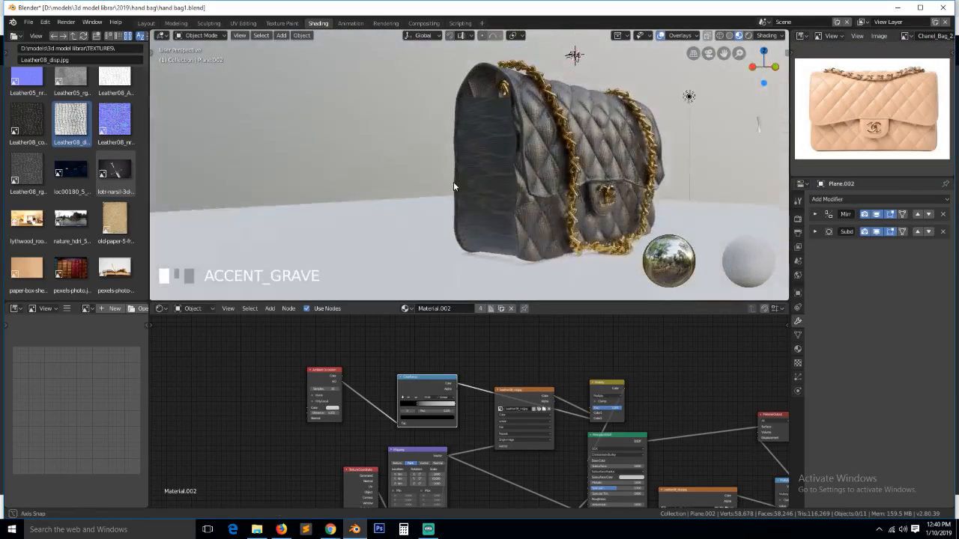
pyautogui.press('KP_0')
pyautogui.scroll(3, 476, 173)
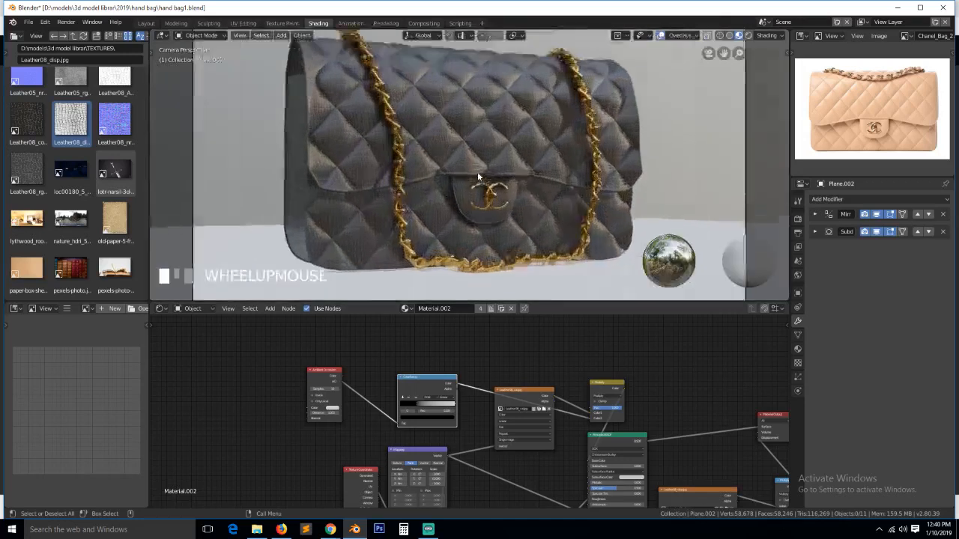
pyautogui.scroll(-4, 477, 171)
pyautogui.hotkey('ctrl', 's')
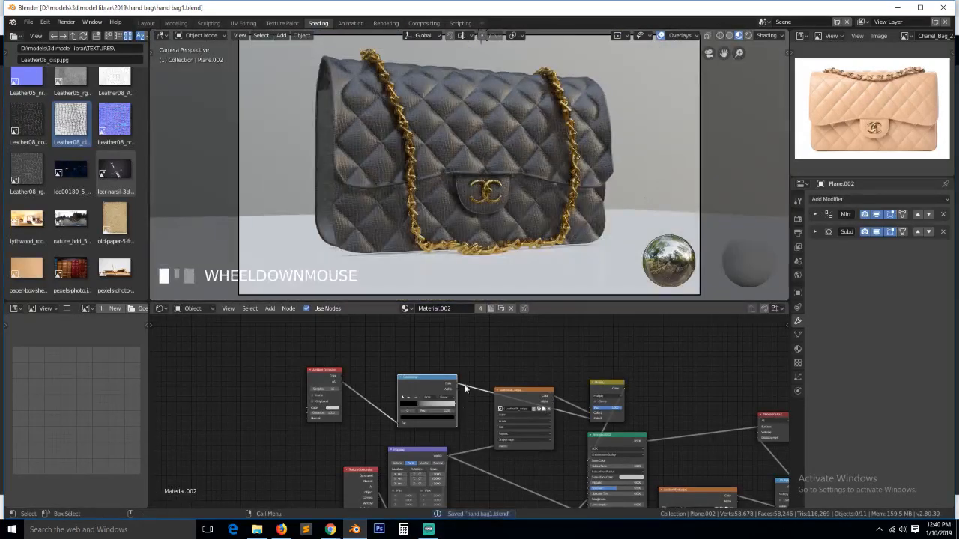
pyautogui.scroll(3, 527, 423)
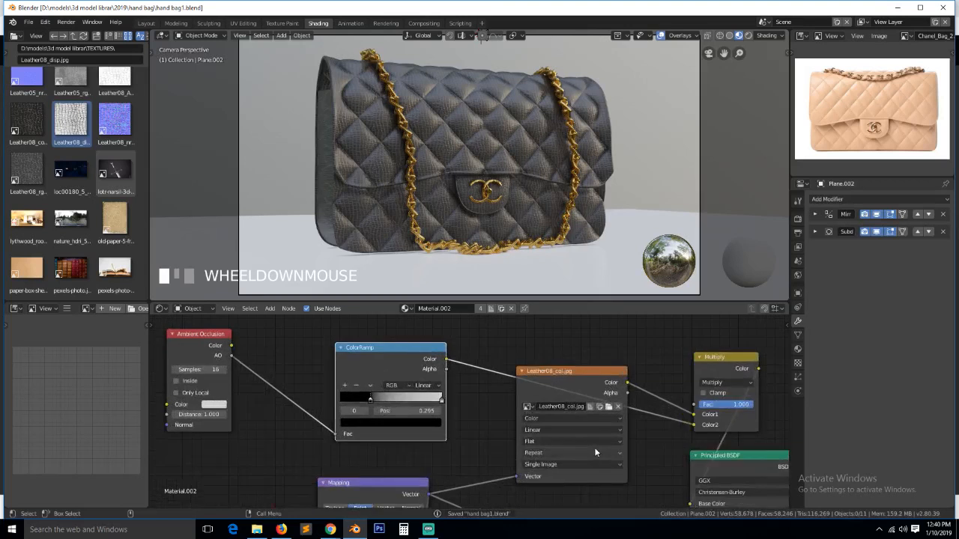
# - Switch the Leather08_col.jpg texture from Flat to Box projection
pyautogui.click(594, 445)
pyautogui.click(593, 421)
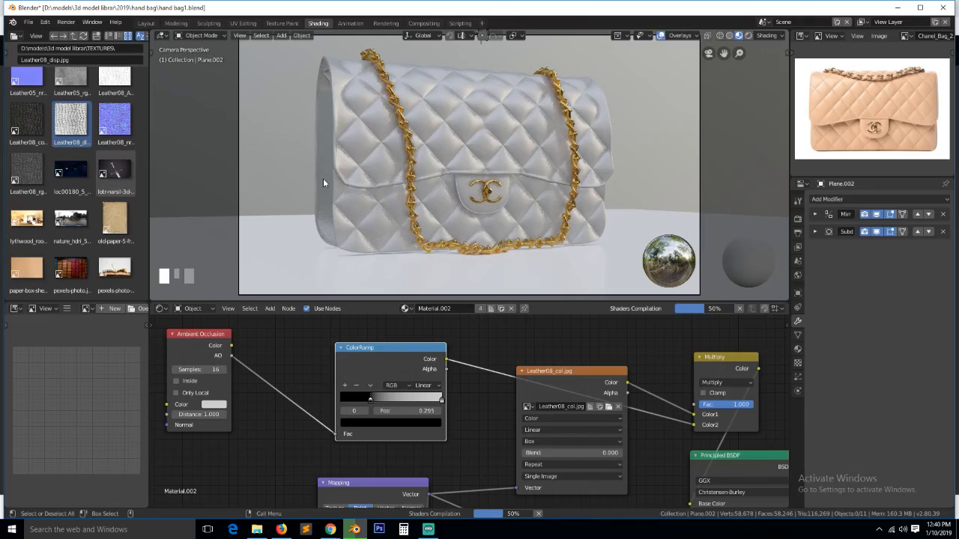
pyautogui.press('`')
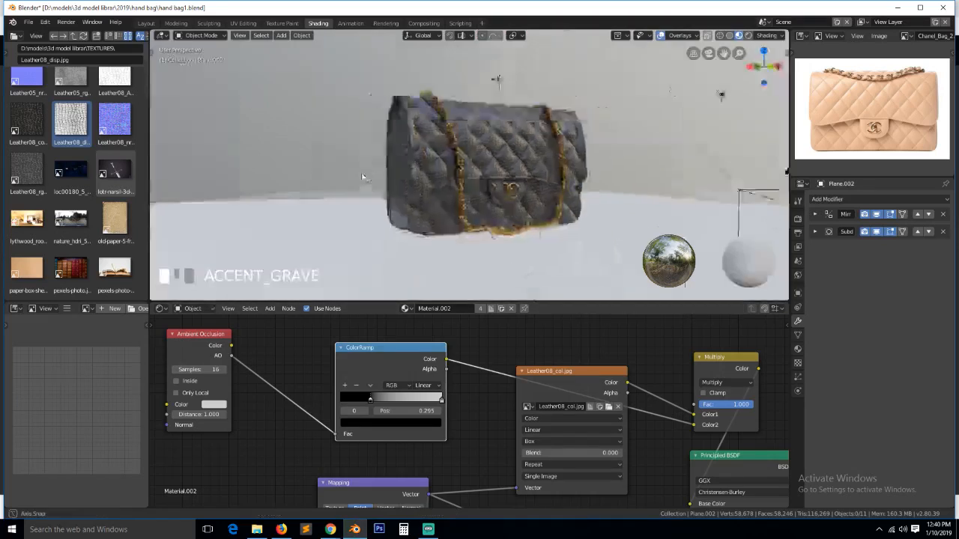
pyautogui.moveTo(363, 175); pyautogui.dragTo(368, 173, button='middle')
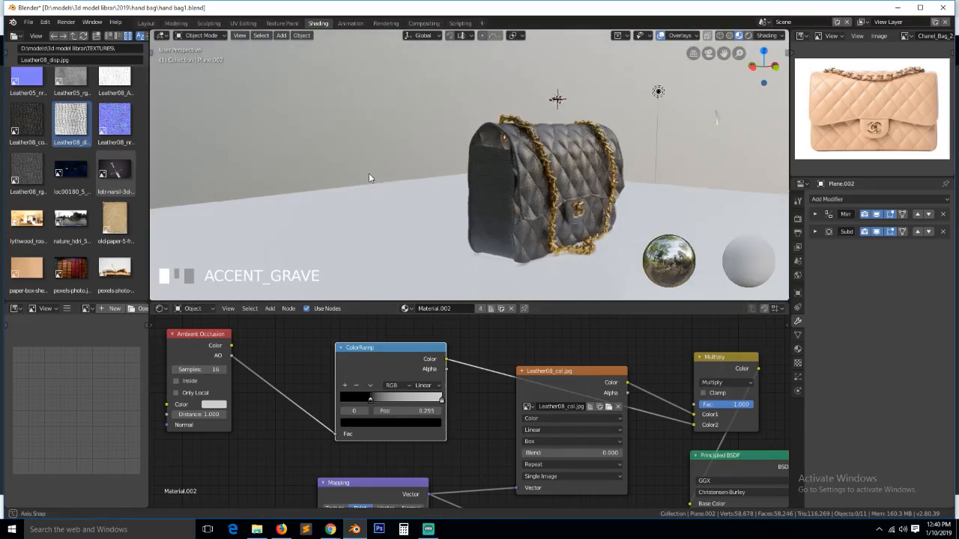
pyautogui.click(549, 442)
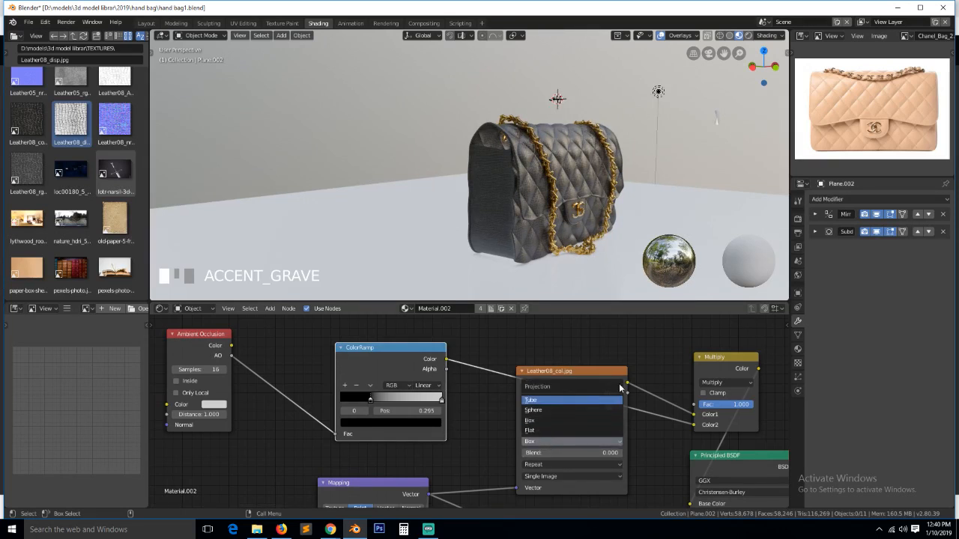
pyautogui.scroll(-5, 671, 350)
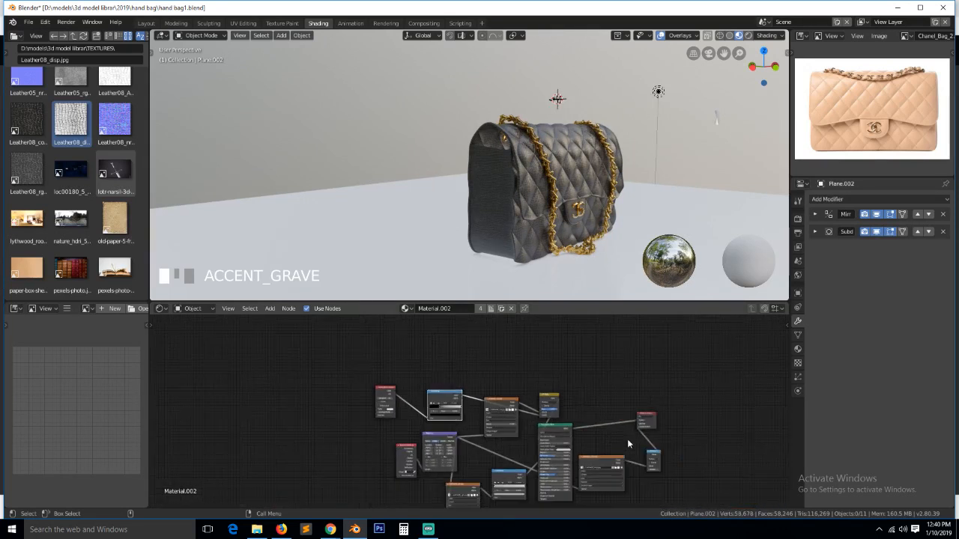
# - Switch the Leather08_disp.jpg texture from Flat to Box projection
pyautogui.click(587, 463)
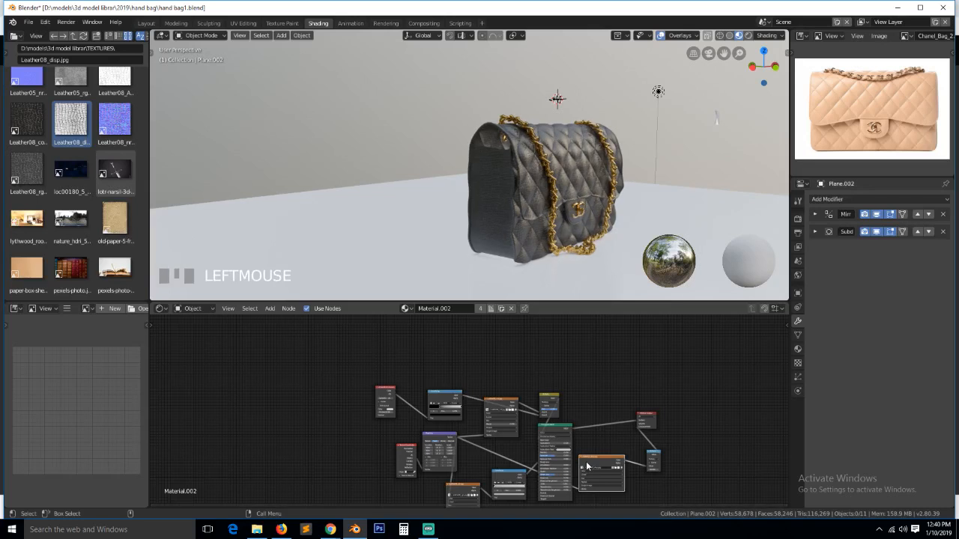
pyautogui.press('KP_Decimal')
pyautogui.scroll(5, 501, 449)
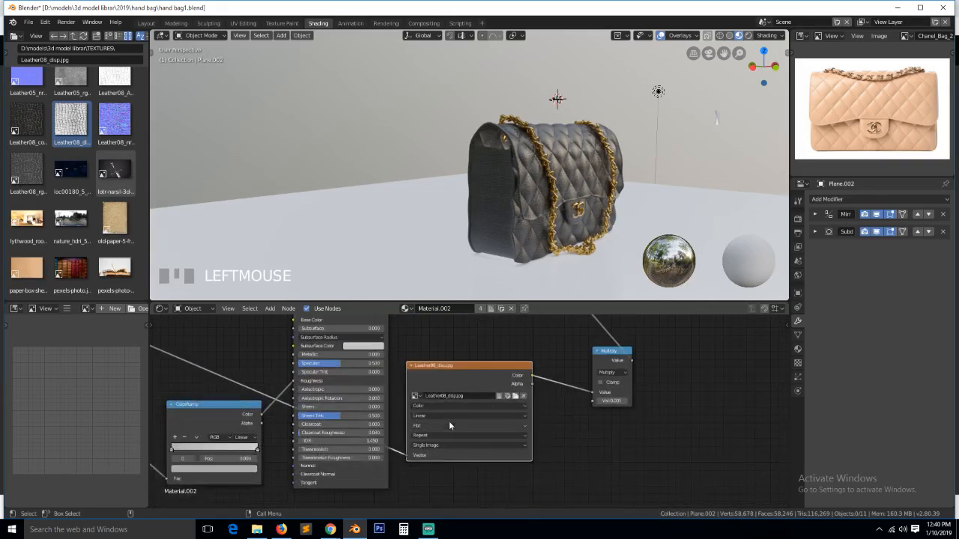
pyautogui.click(450, 424)
pyautogui.click(461, 406)
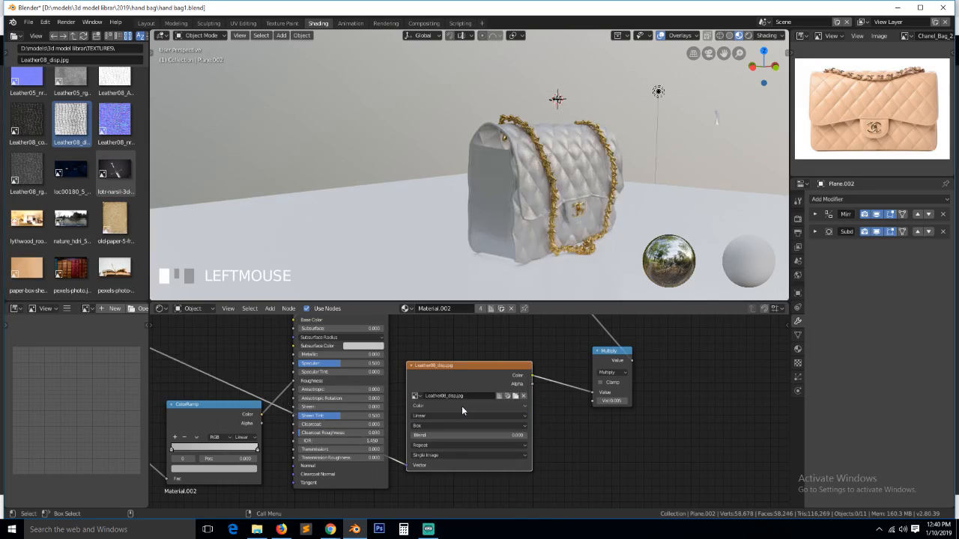
pyautogui.scroll(-2, 465, 408)
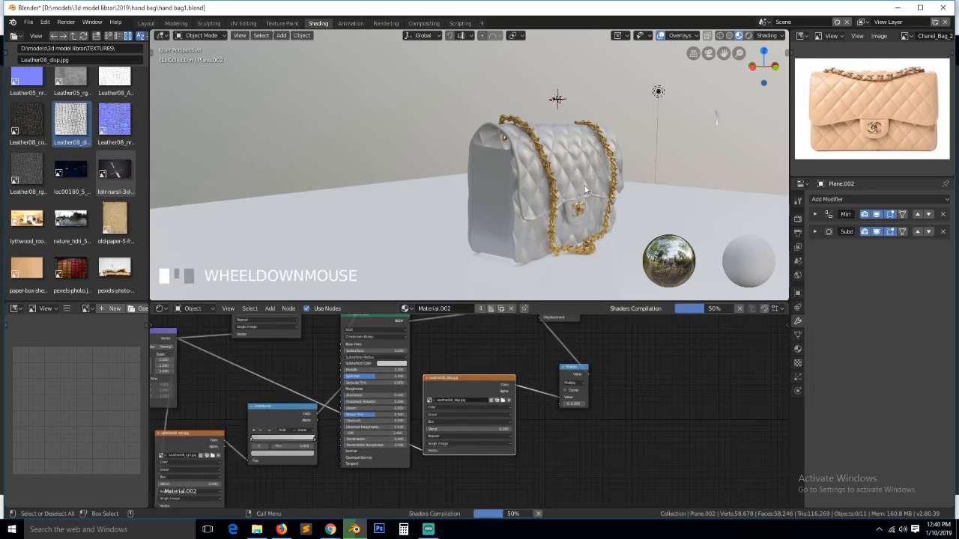
# - View the box-projected charcoal leather bag through the scene camera and save hand bag1.blend
pyautogui.press('KP_0')
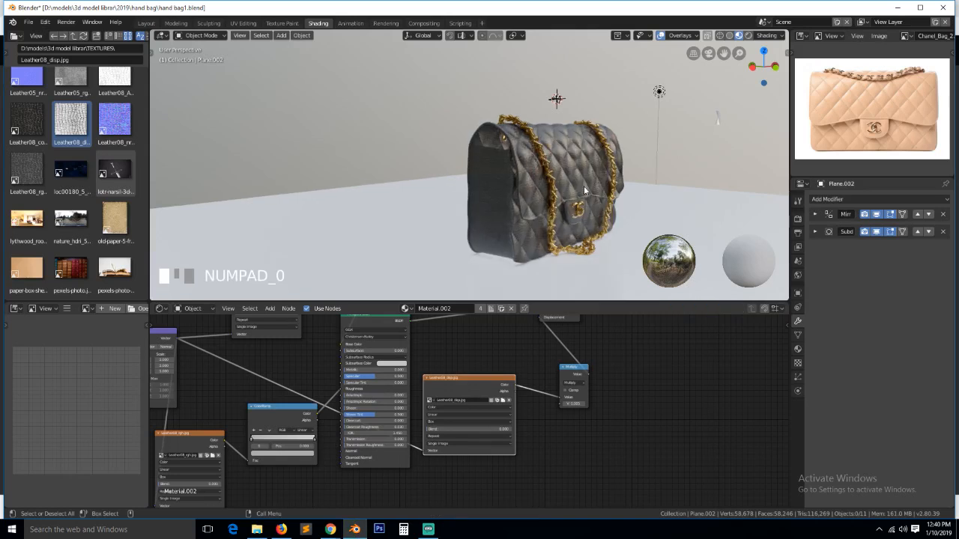
pyautogui.hotkey('ctrl', 's')
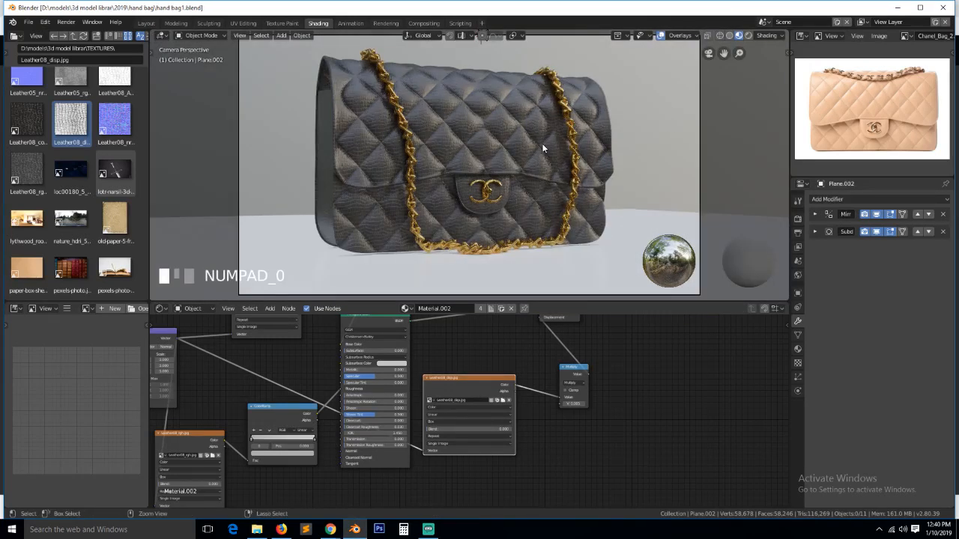
pyautogui.scroll(-2, 555, 166)
pyautogui.scroll(4, 557, 173)
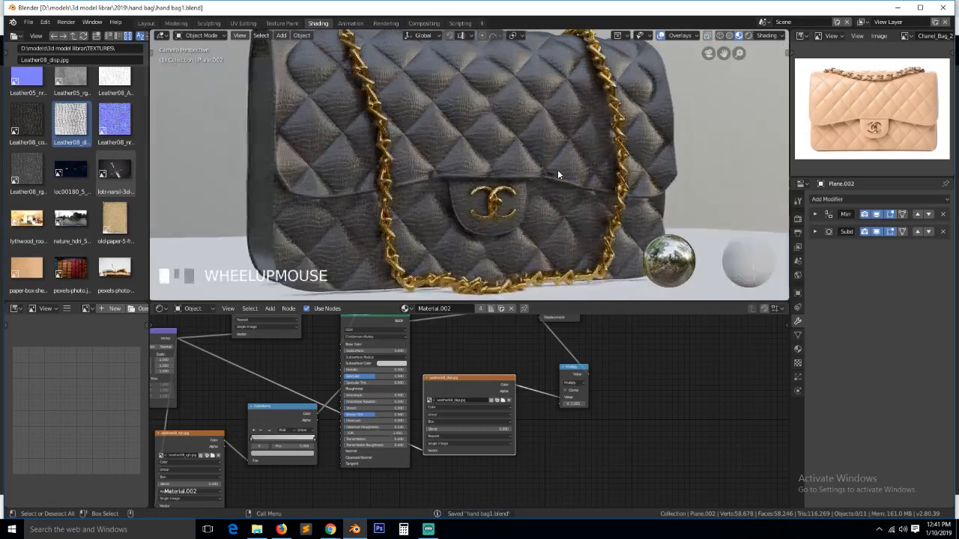
pyautogui.scroll(-2, 558, 175)
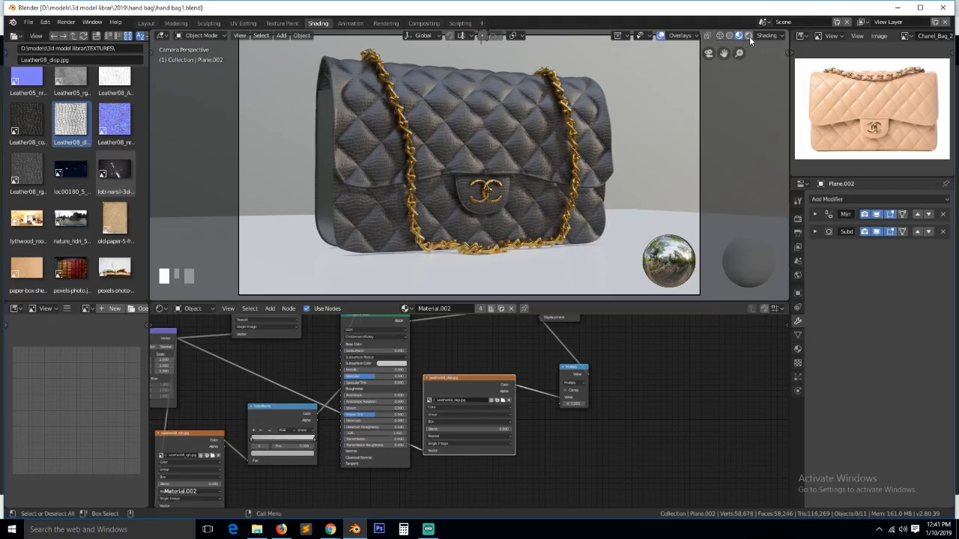
# - Show the Eevee Render Properties and light the viewport preview with scene lights
pyautogui.click(798, 218)
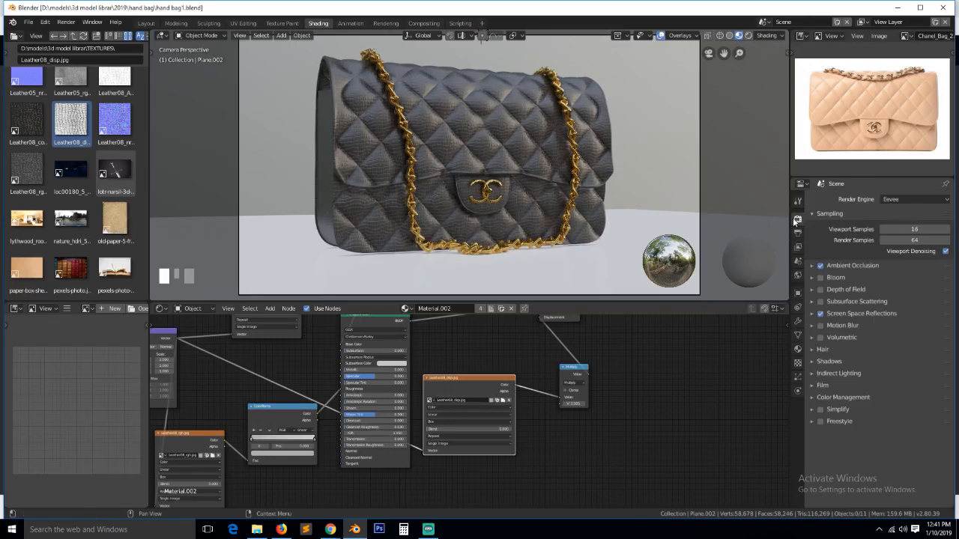
pyautogui.scroll(-2, 649, 216)
pyautogui.scroll(1, 649, 218)
pyautogui.click(767, 35)
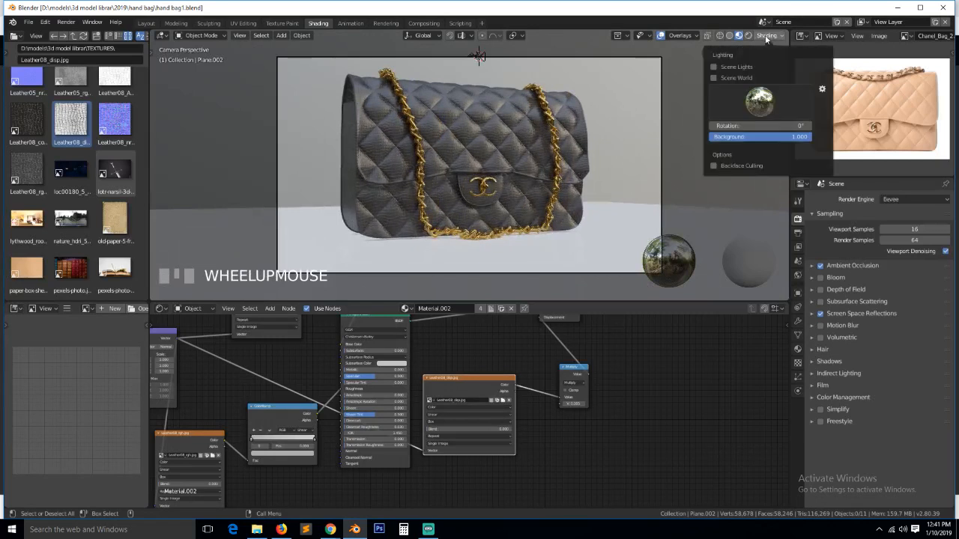
pyautogui.click(725, 68)
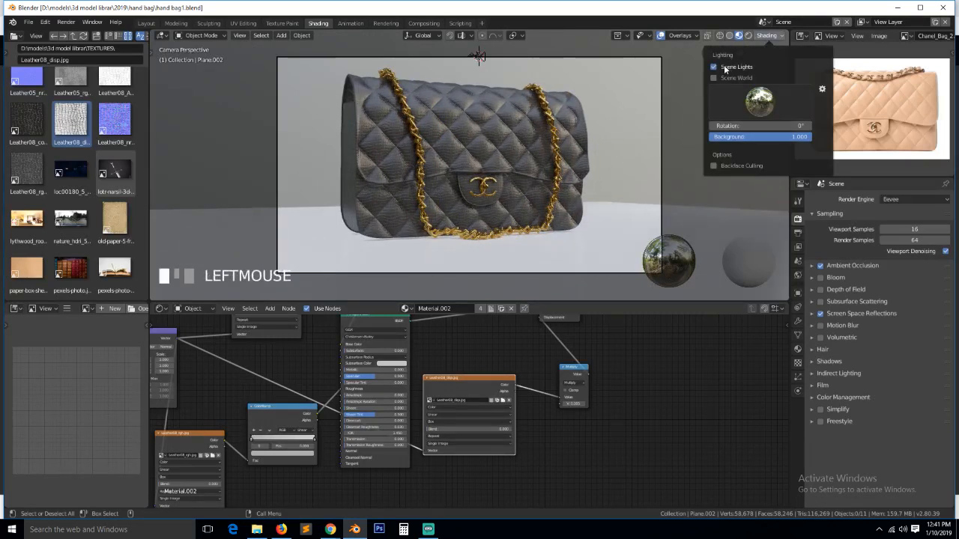
# - Save hand bag1.blend and bring Streamlabs OBS in front of Blender
pyautogui.click(587, 117)
pyautogui.hotkey('ctrl', 's')
pyautogui.hotkey('alt', 'a')
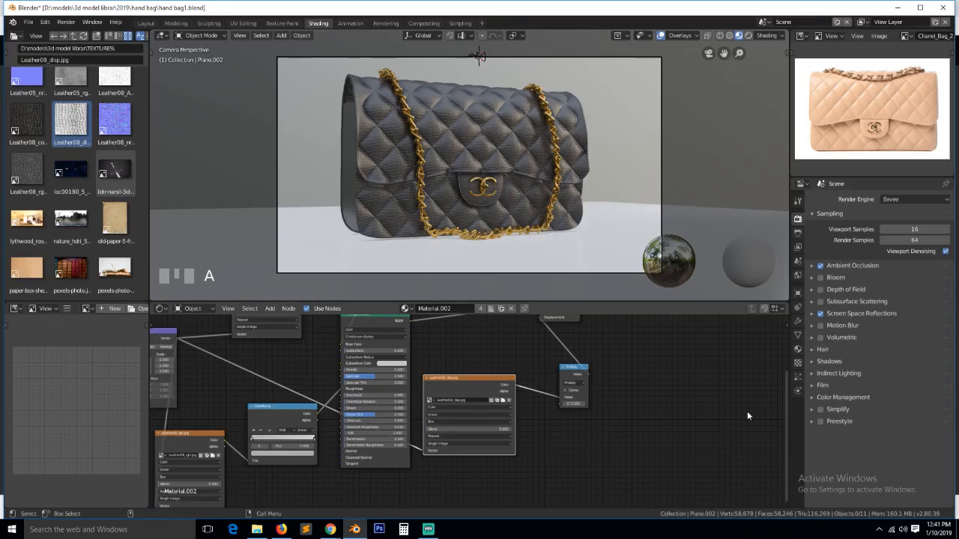
pyautogui.click(428, 530)
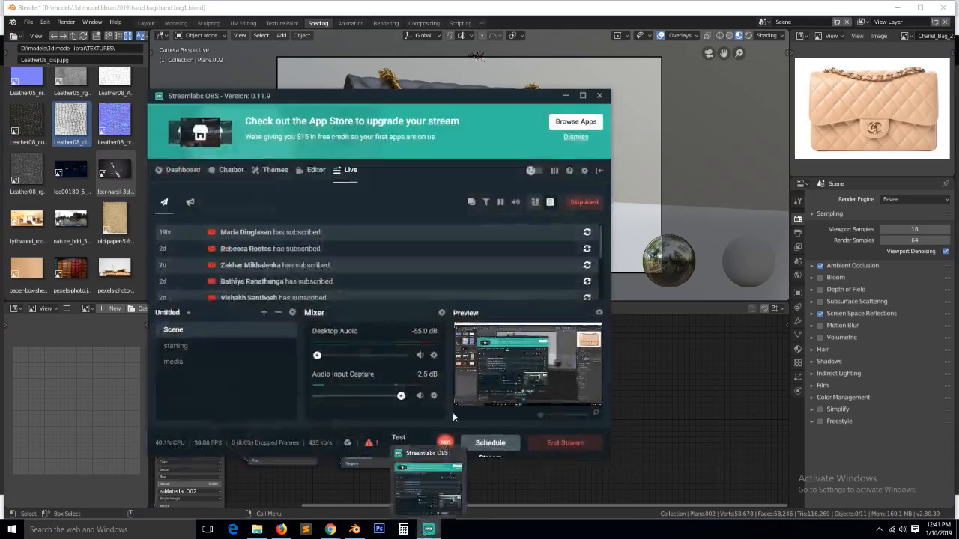